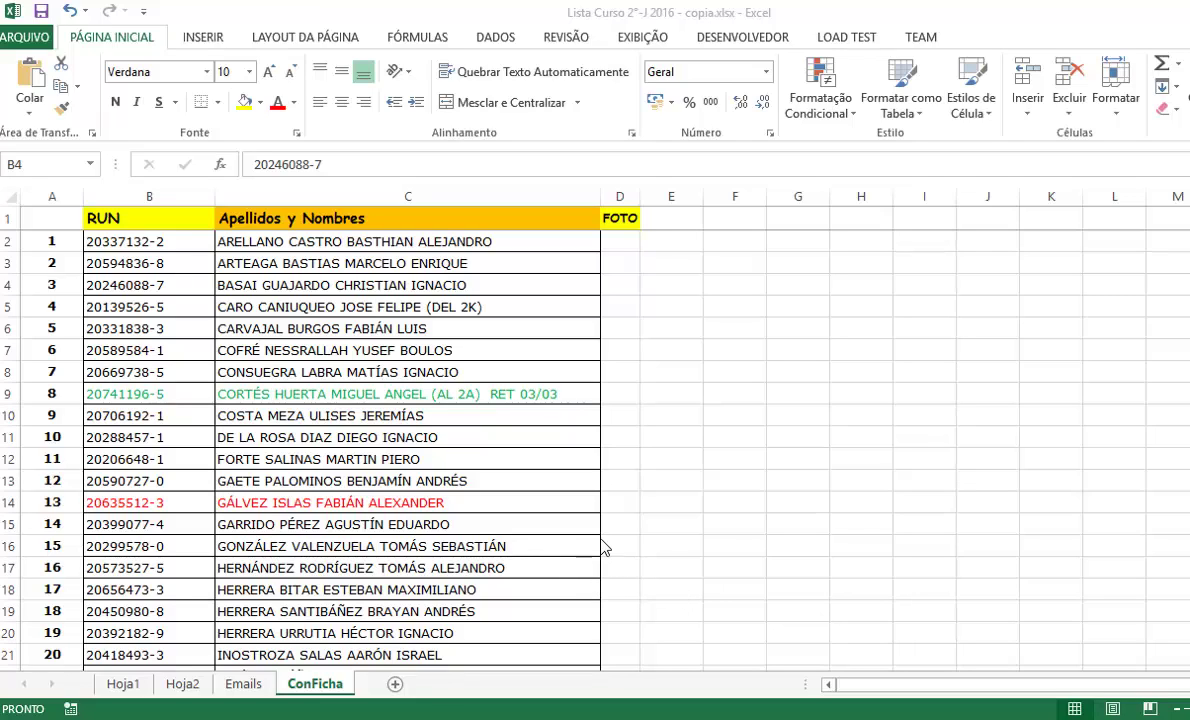
pyautogui.click(457, 460)
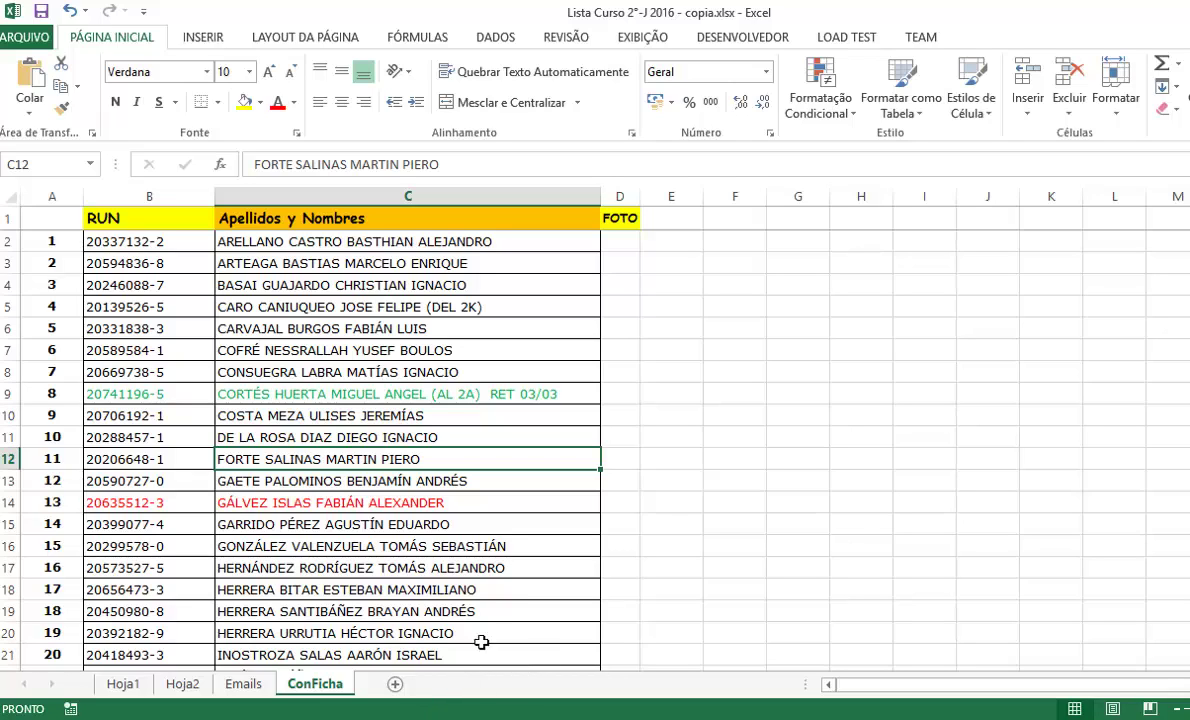
pyautogui.click(525, 503)
pyautogui.click(519, 418)
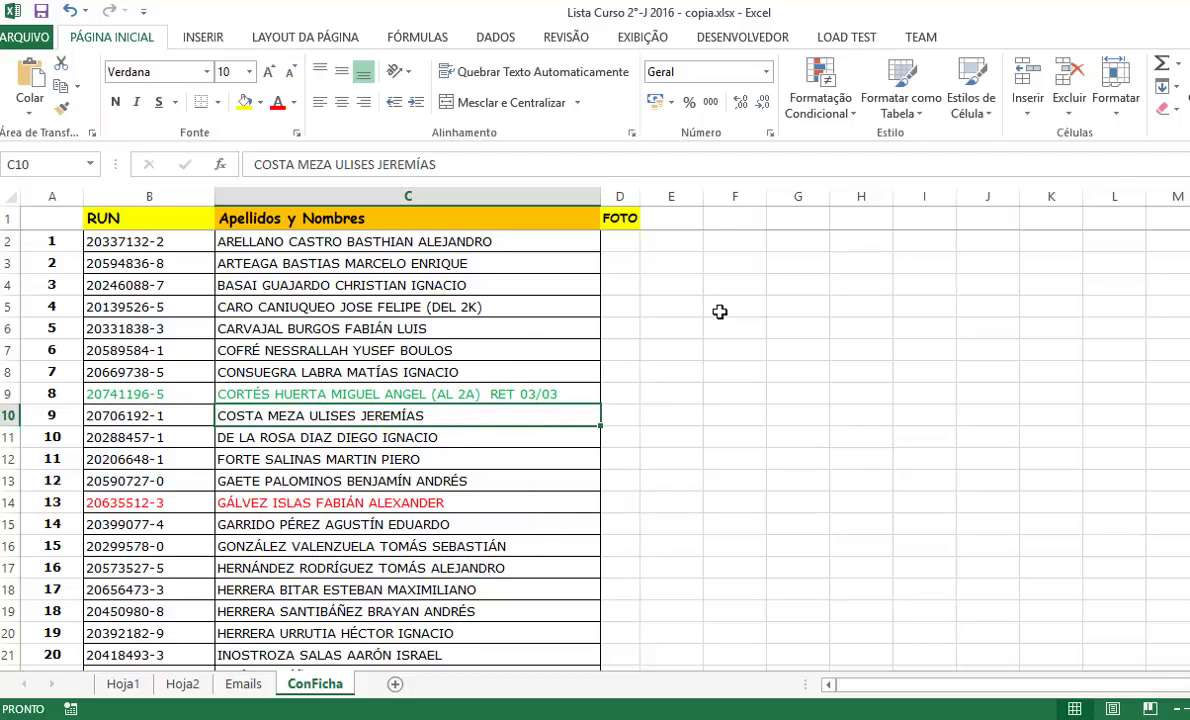
# Step: Enter Excel, Autocad and SketchUp in cells F3 to F5
pyautogui.click(745, 266)
pyautogui.write('Exc')
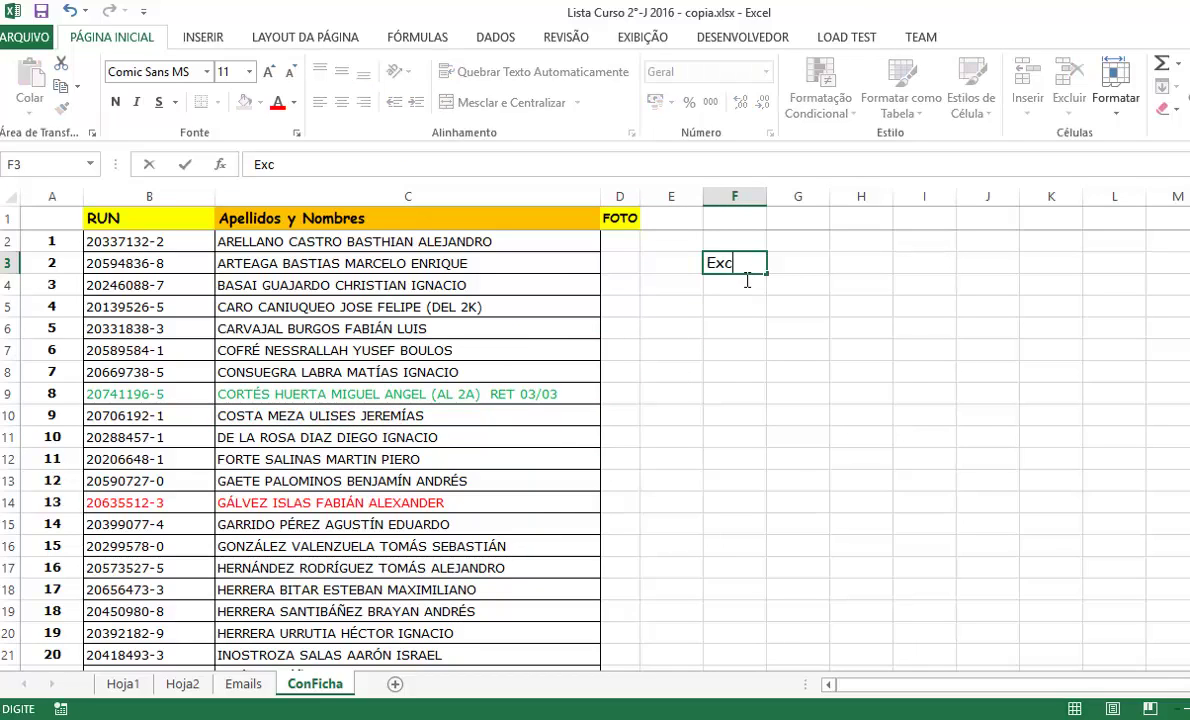
pyautogui.write('el')
pyautogui.press('Return')
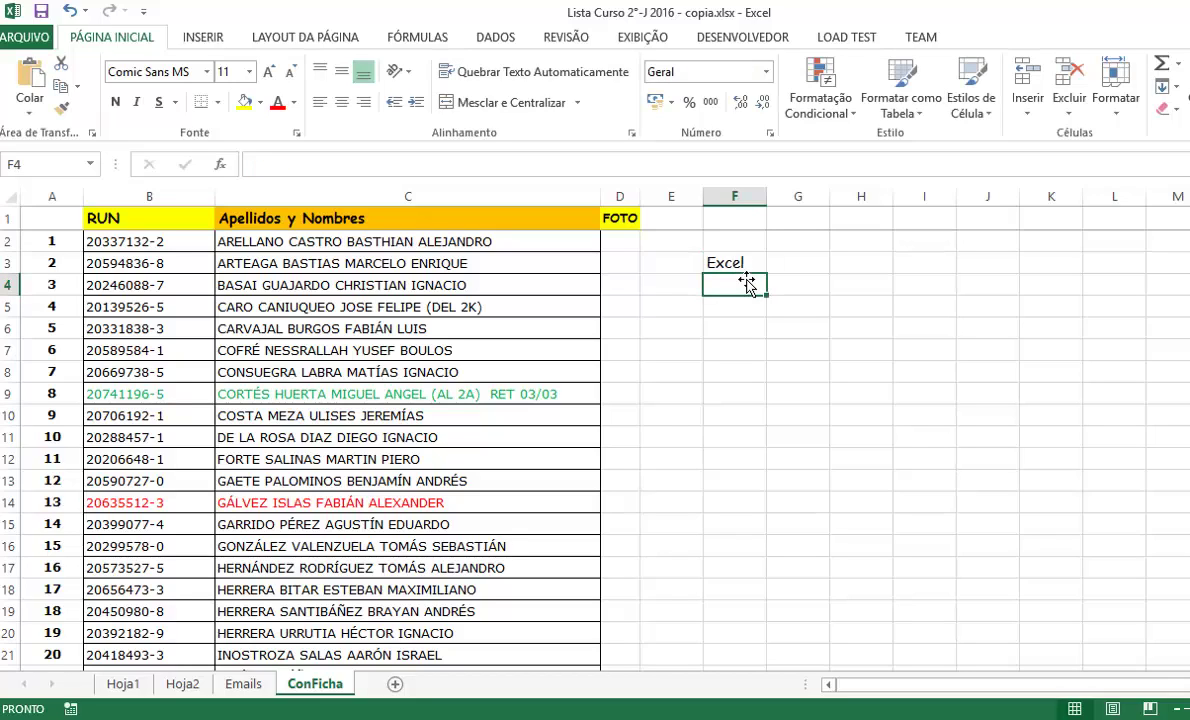
pyautogui.write('Autocaa')
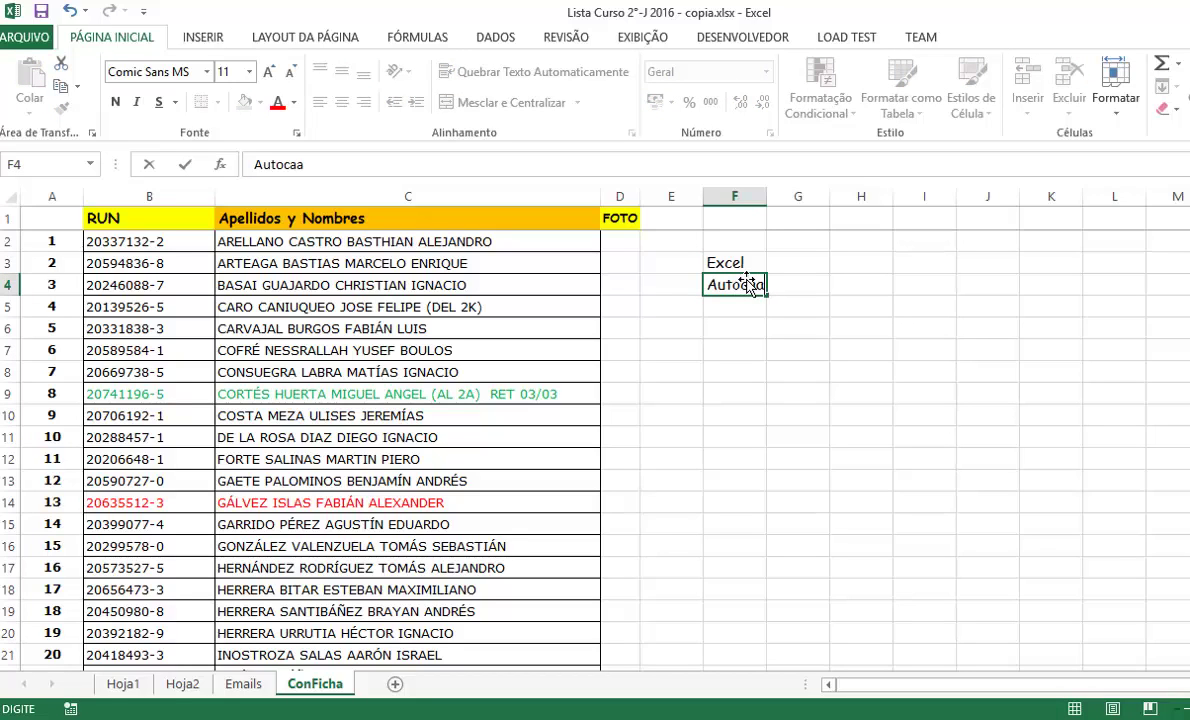
pyautogui.press('BackSpace')
pyautogui.write('d')
pyautogui.press('Return')
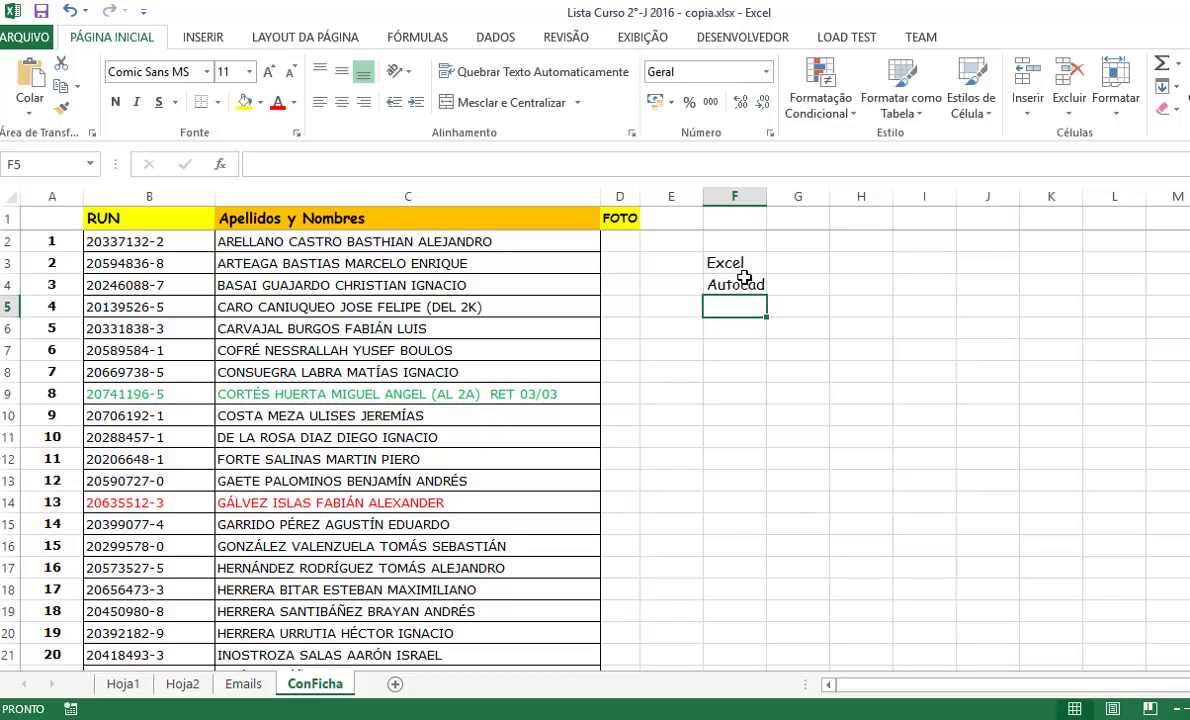
pyautogui.write('Sketch')
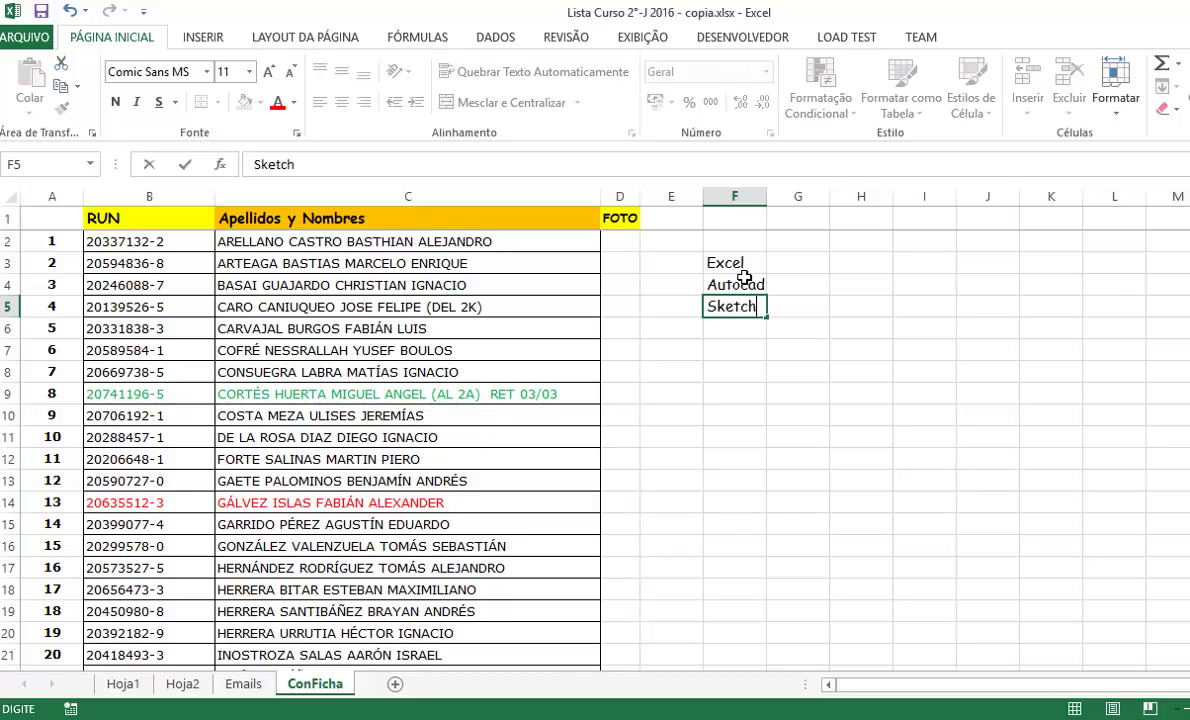
pyautogui.write('Up')
pyautogui.press('Return')
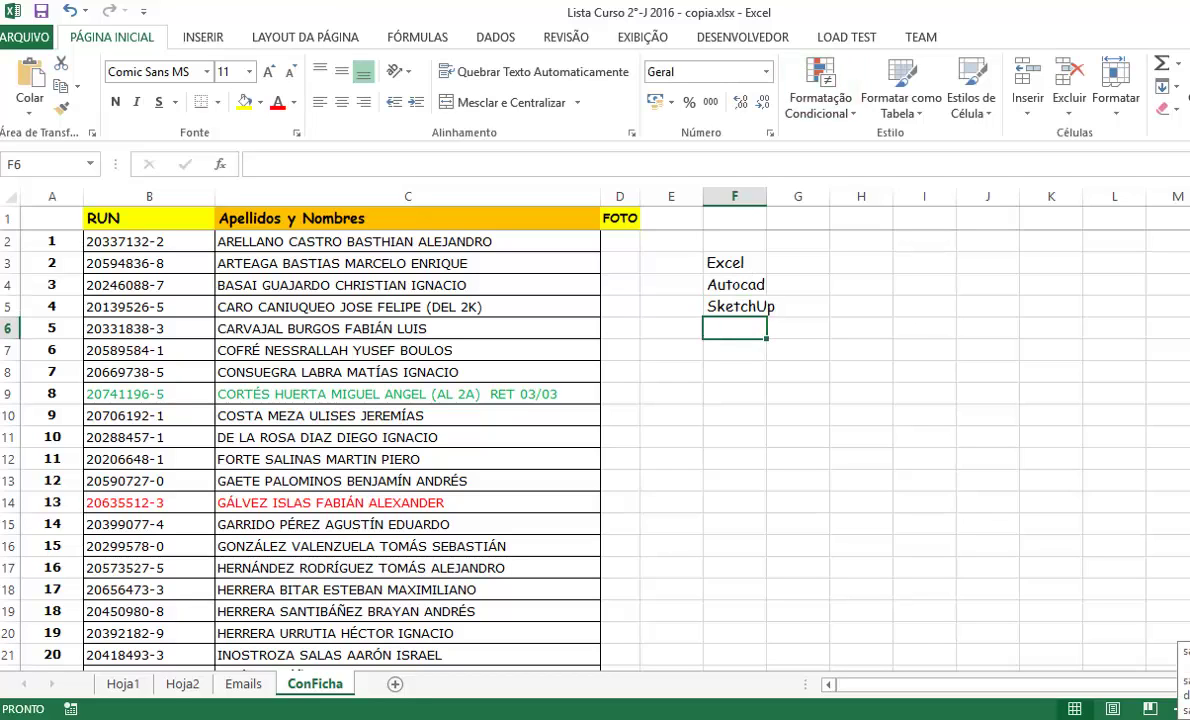
# Step: Enter 'Excel Man' in cell F8
pyautogui.press('super+alt+d')
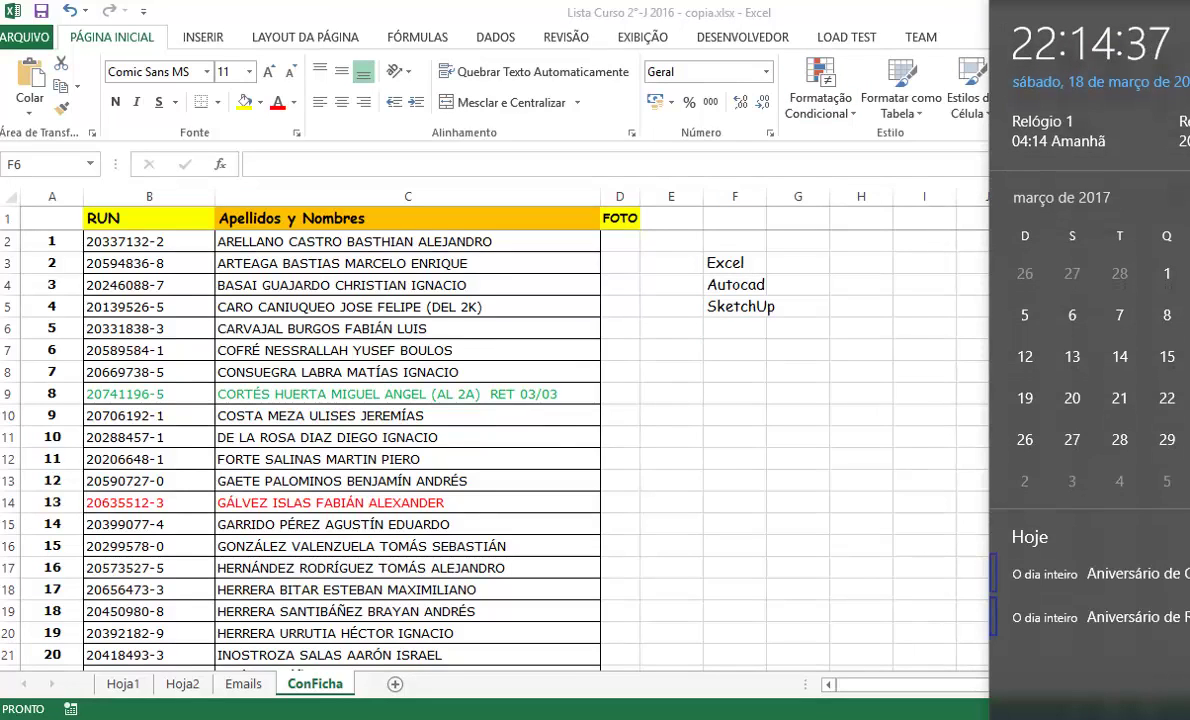
pyautogui.press('Escape')
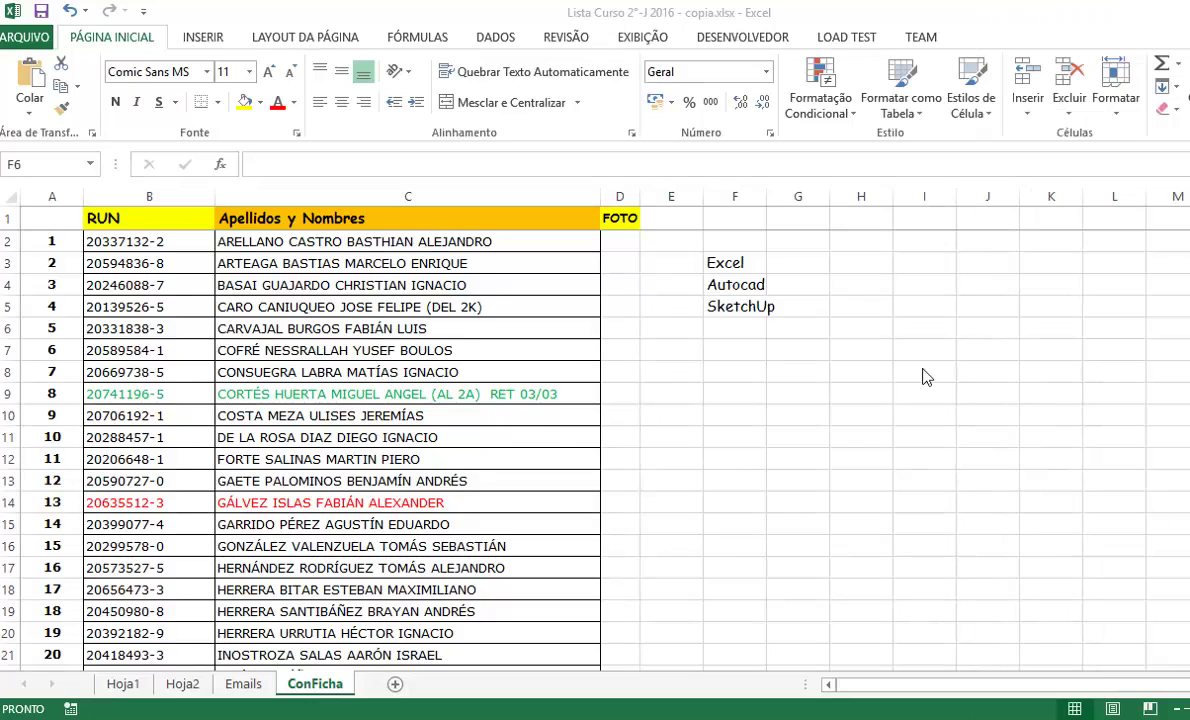
pyautogui.click(755, 377)
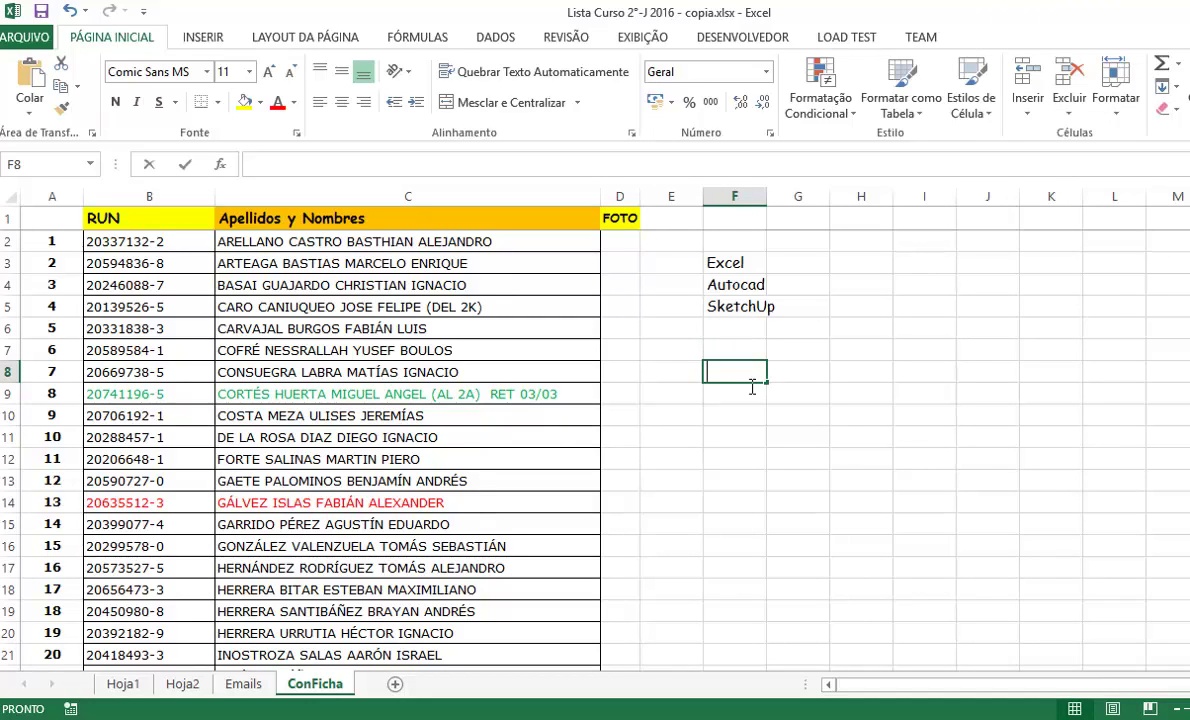
pyautogui.write('Excel Man')
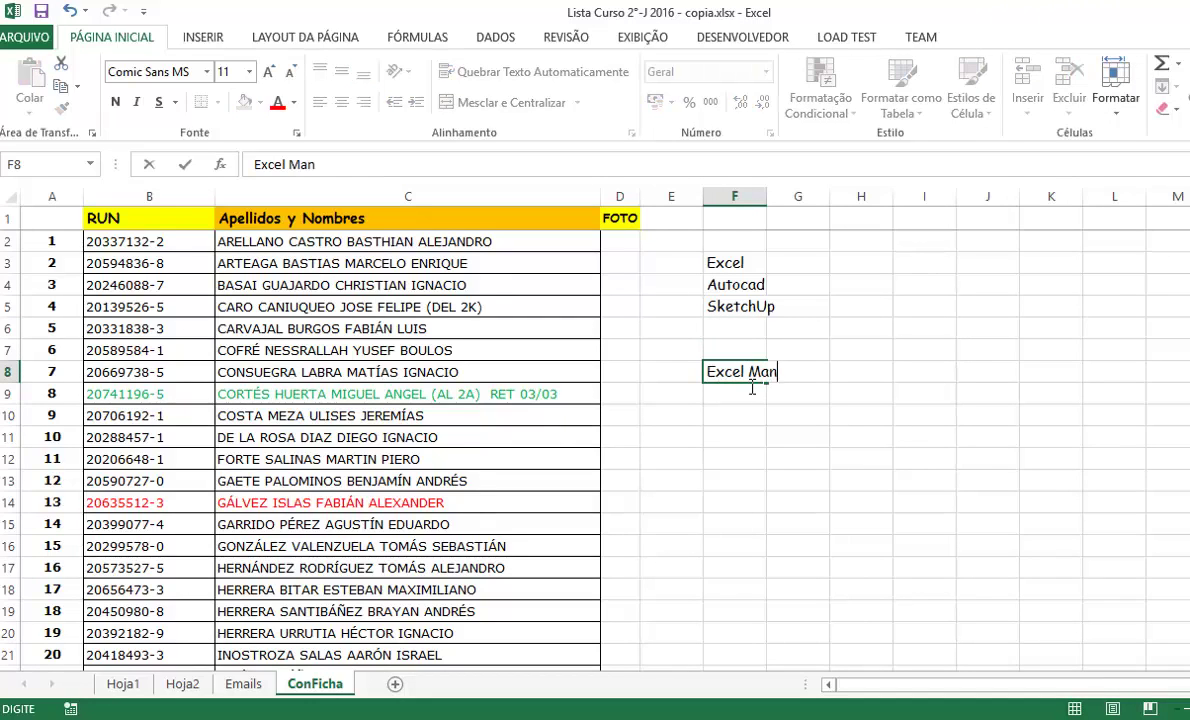
pyautogui.press('Return')
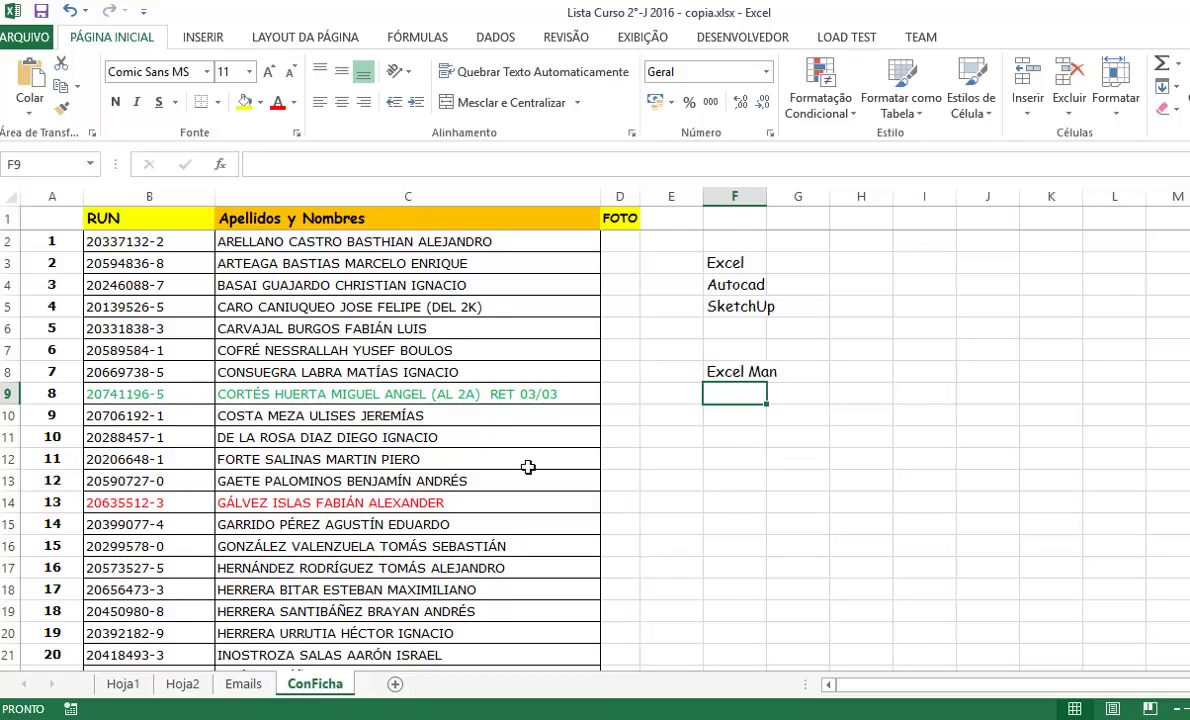
# Step: Check the Hoja1 student list from A1, then bring up the Outlook email in the browser
pyautogui.click(123, 684)
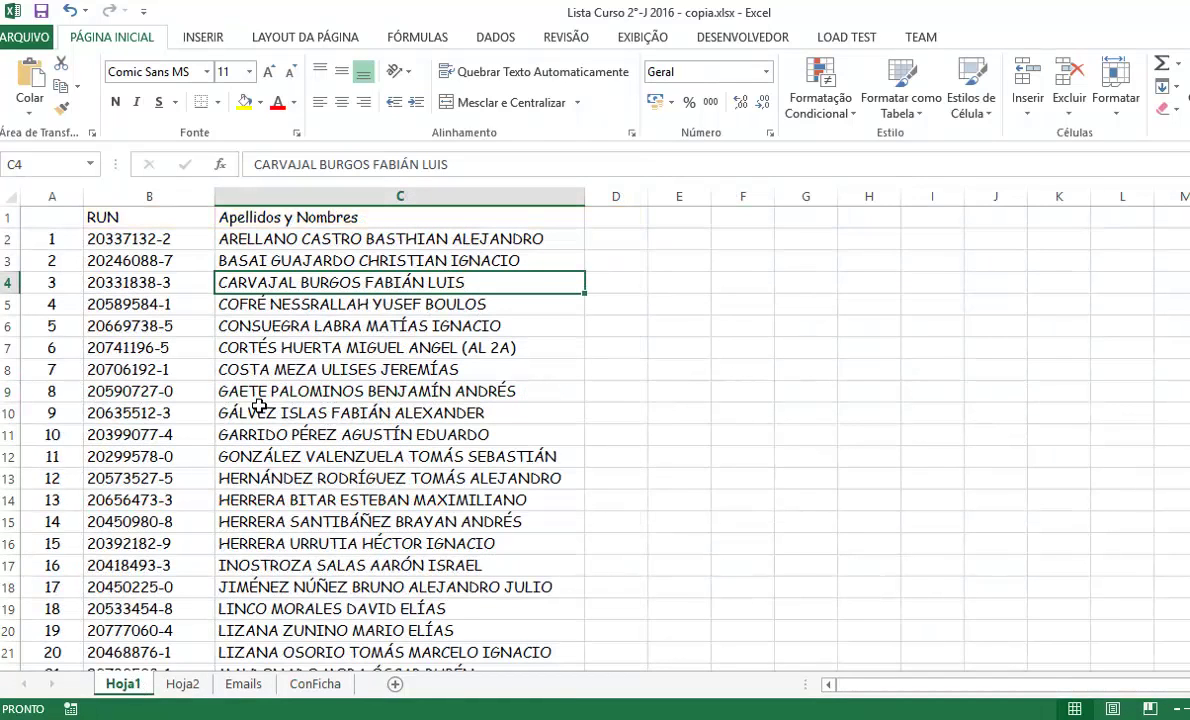
pyautogui.click(75, 226)
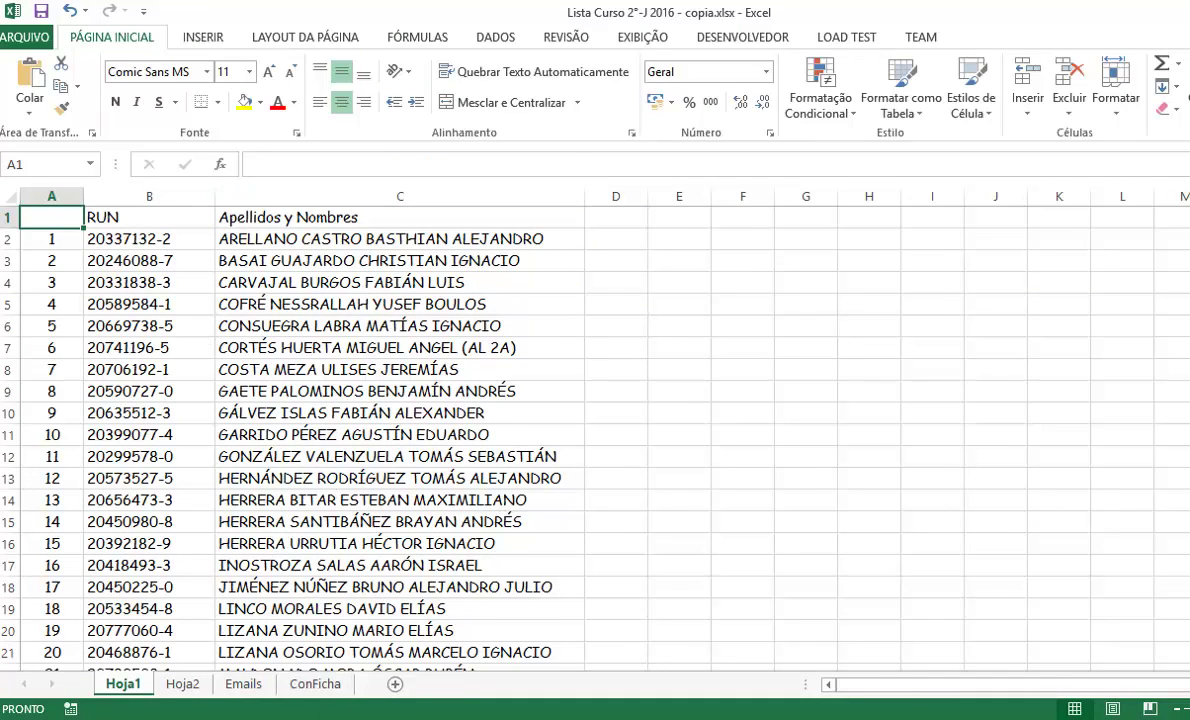
pyautogui.hotkey('alt', 'Tab')
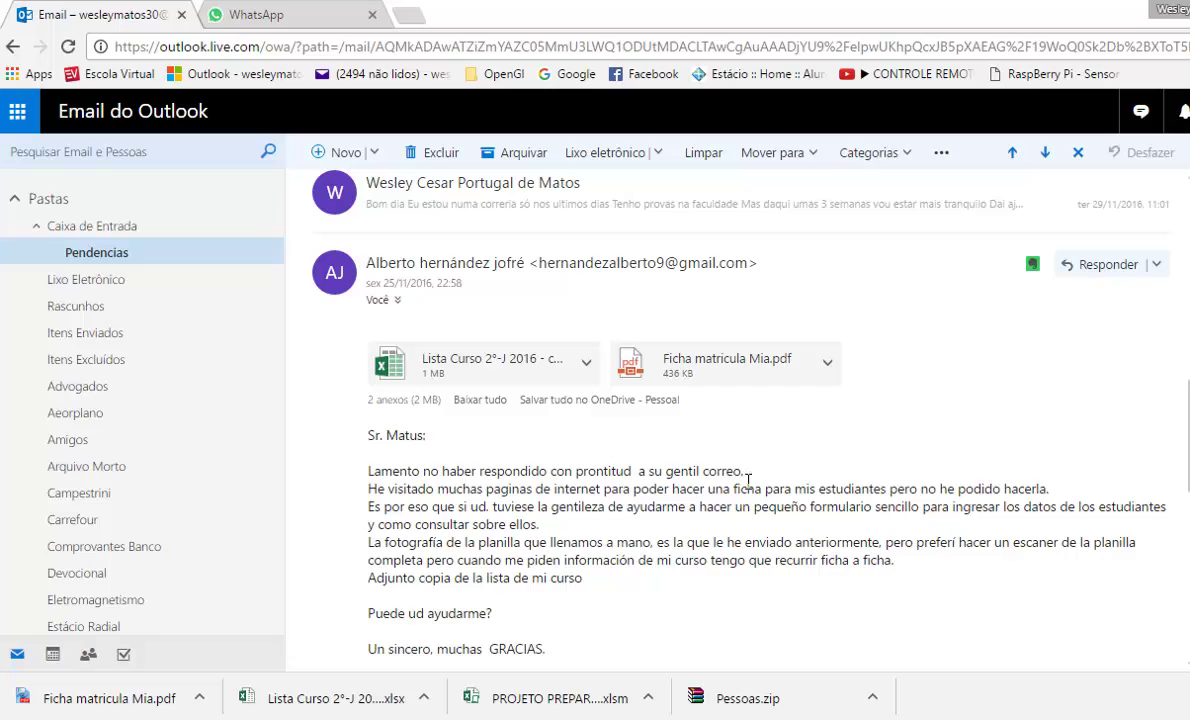
# Step: Read down and back up through the Outlook email's request for a student form
pyautogui.scroll(-2, 598, 573)
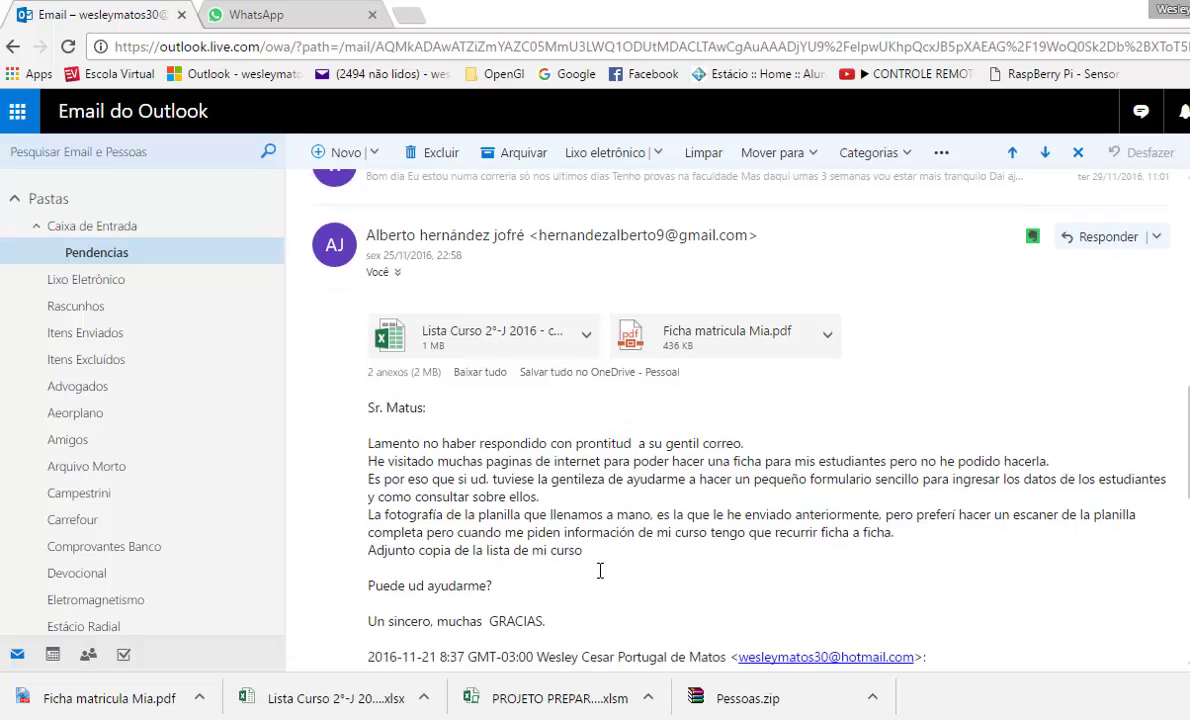
pyautogui.scroll(3, 600, 520)
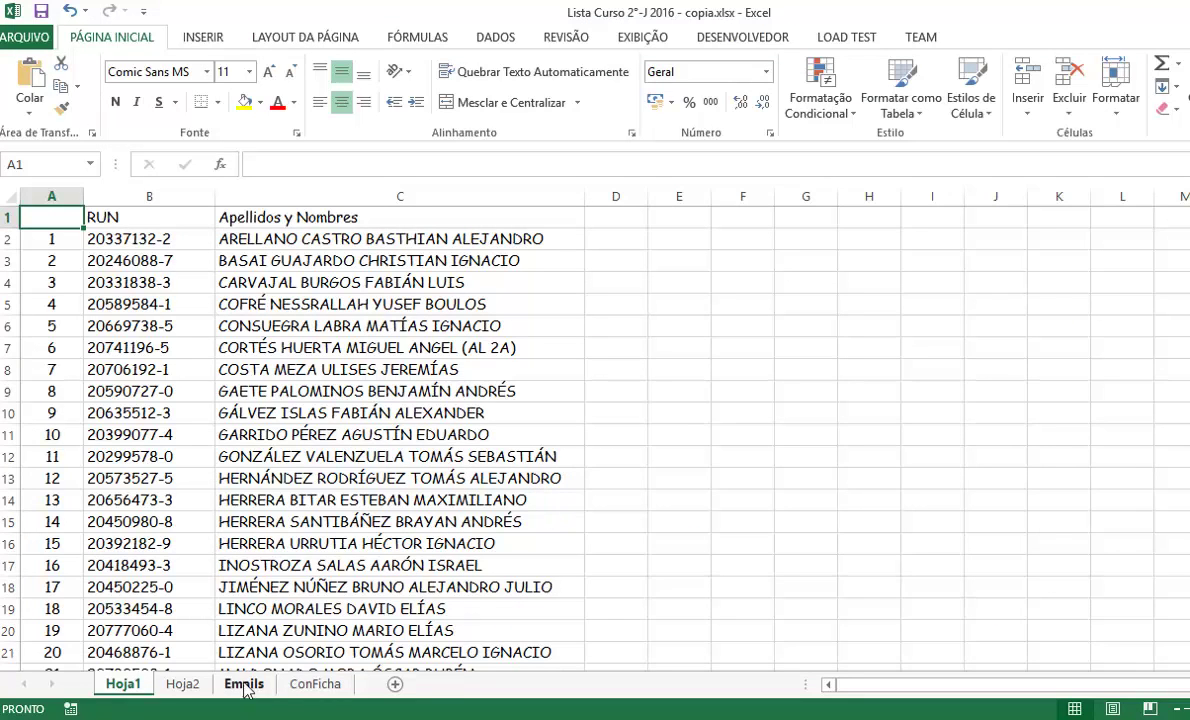
# Step: Look through the Hoja1, Hoja2 and Emails sheets, ending on ConFicha
pyautogui.click(185, 684)
pyautogui.click(123, 684)
pyautogui.click(185, 684)
pyautogui.click(243, 684)
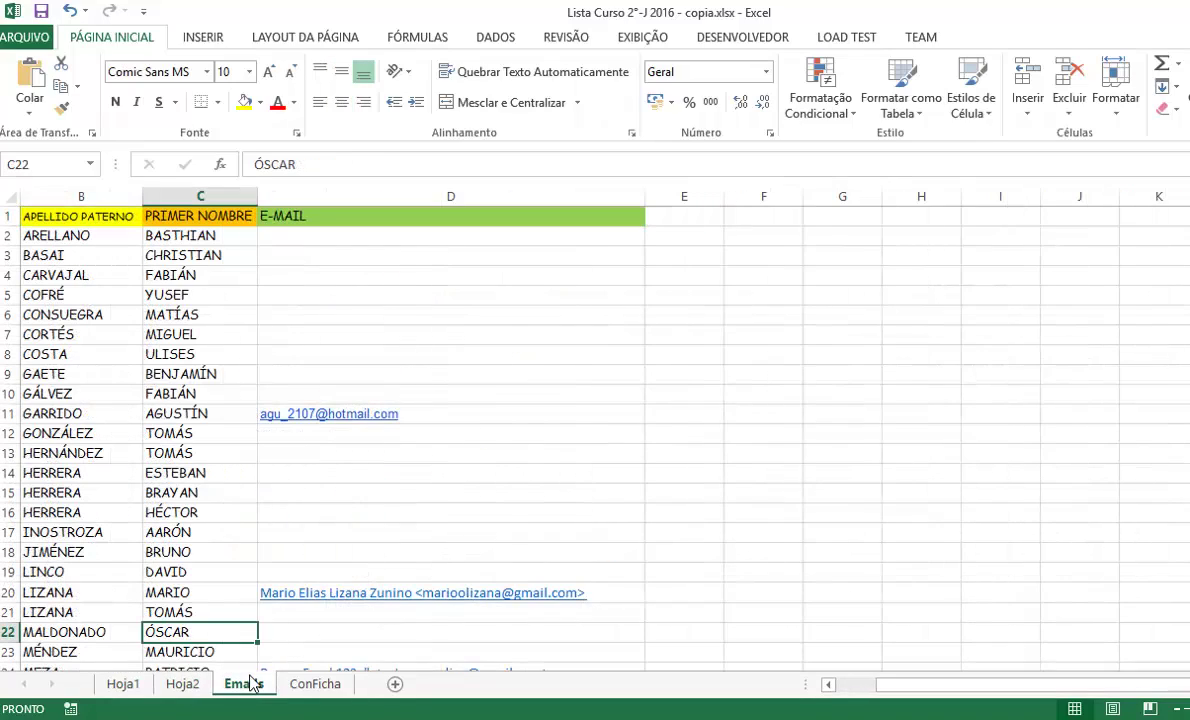
pyautogui.click(305, 684)
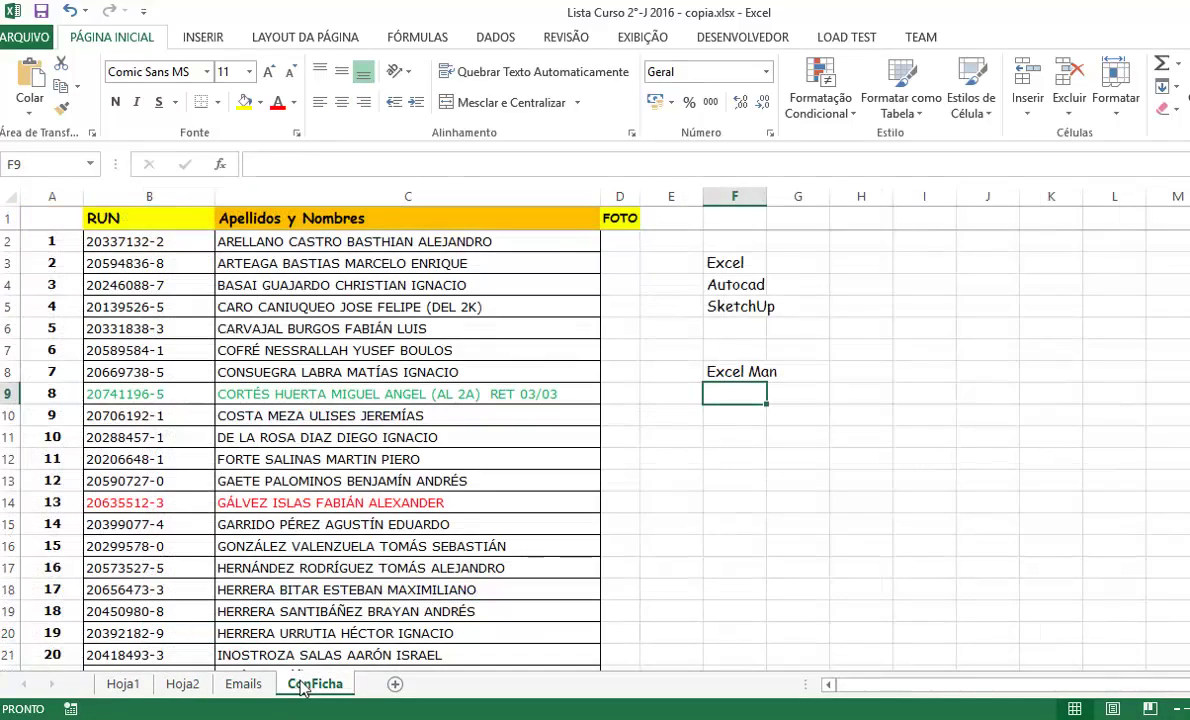
# Step: Inspect a student name and cells E8, G3 and empty F7 on ConFicha
pyautogui.click(234, 262)
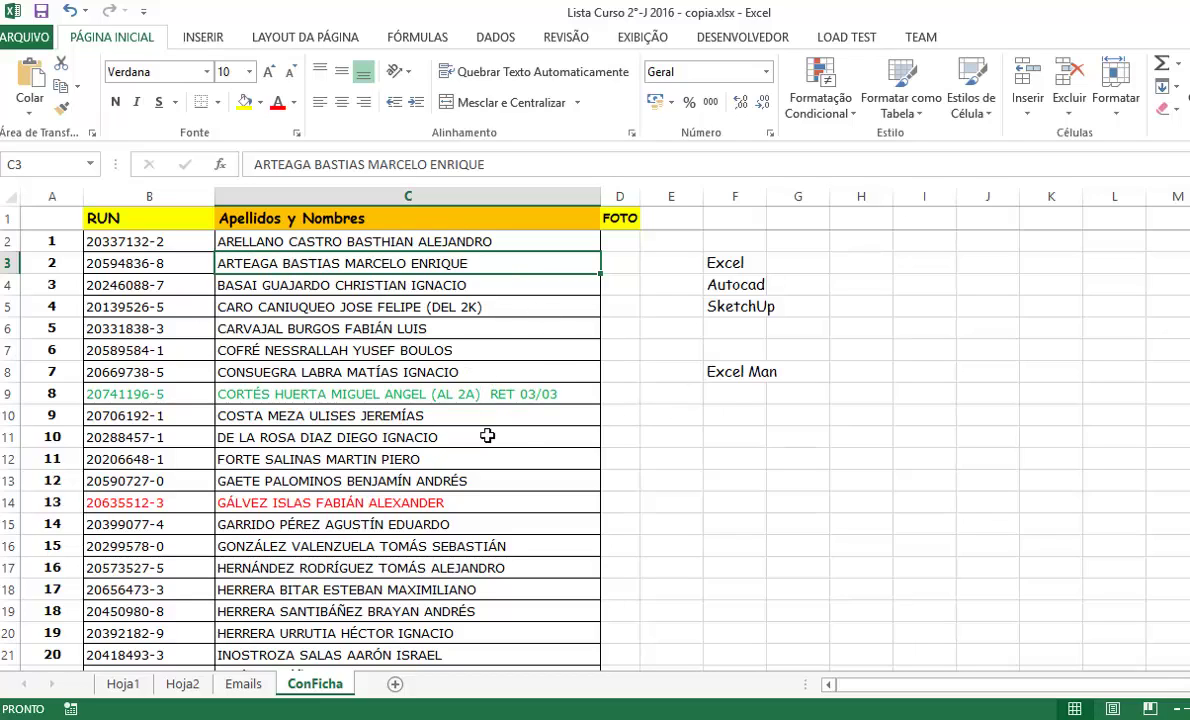
pyautogui.click(673, 371)
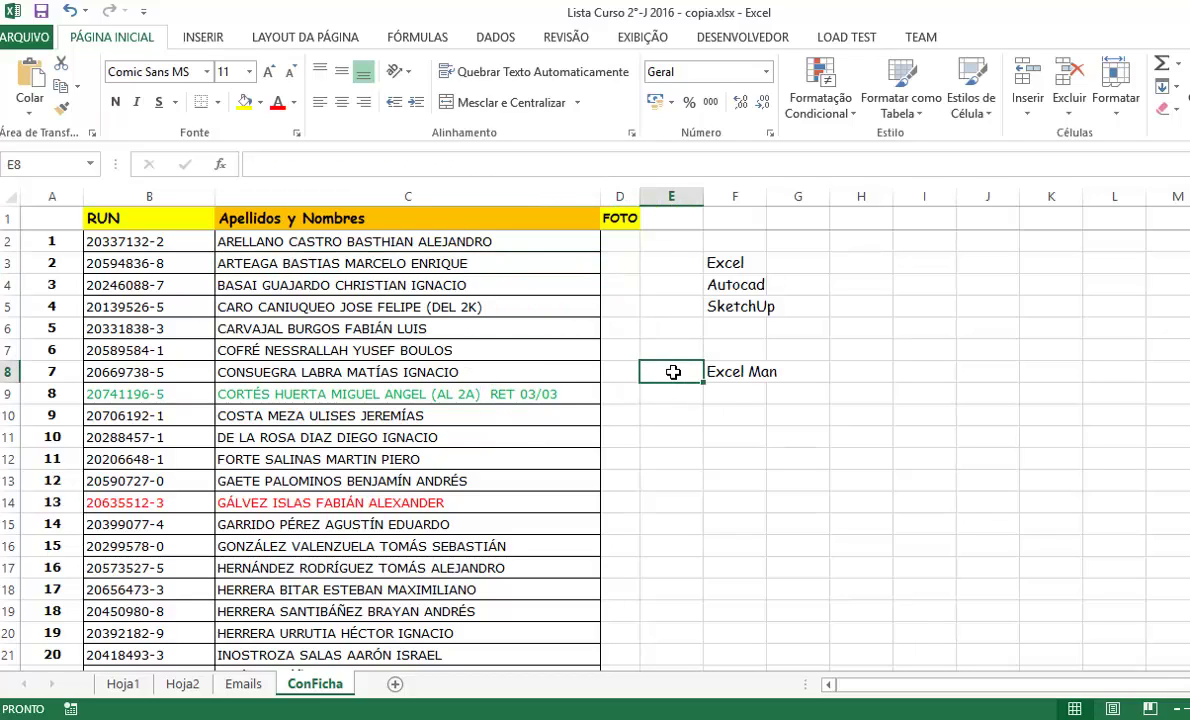
pyautogui.click(780, 258)
pyautogui.click(750, 350)
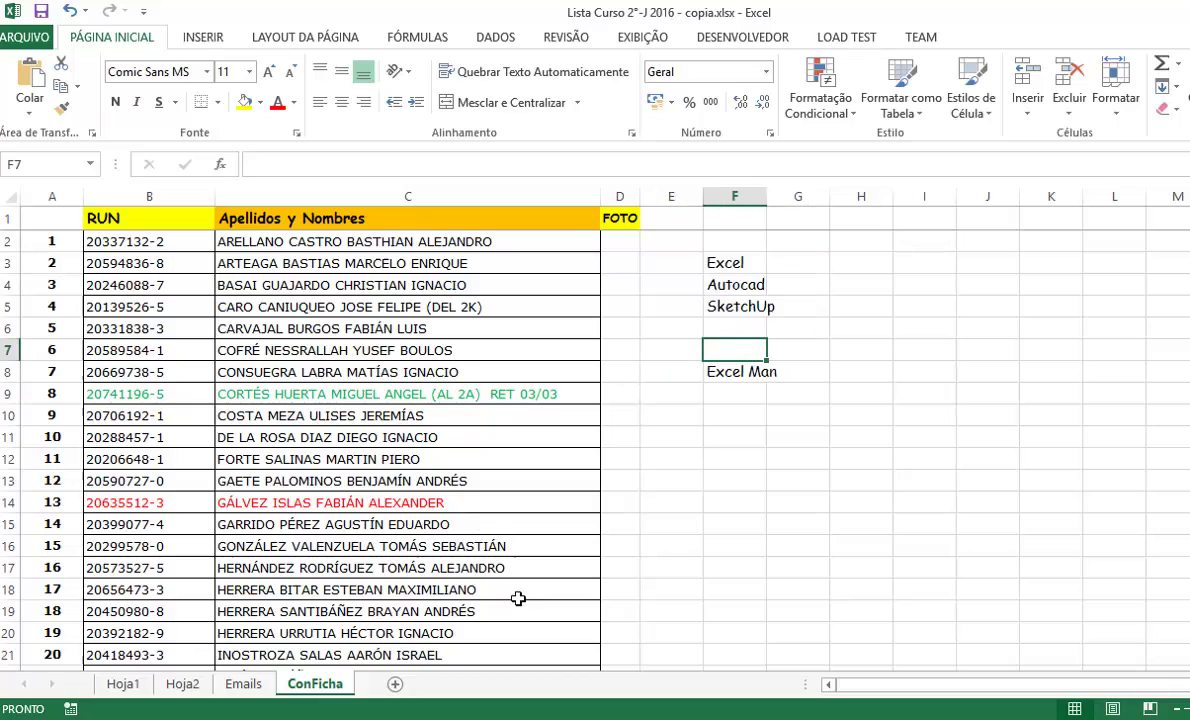
# Step: Add a sheet named Ficha, review the enrolment-form PDF, and open a new browser tab
pyautogui.click(395, 684)
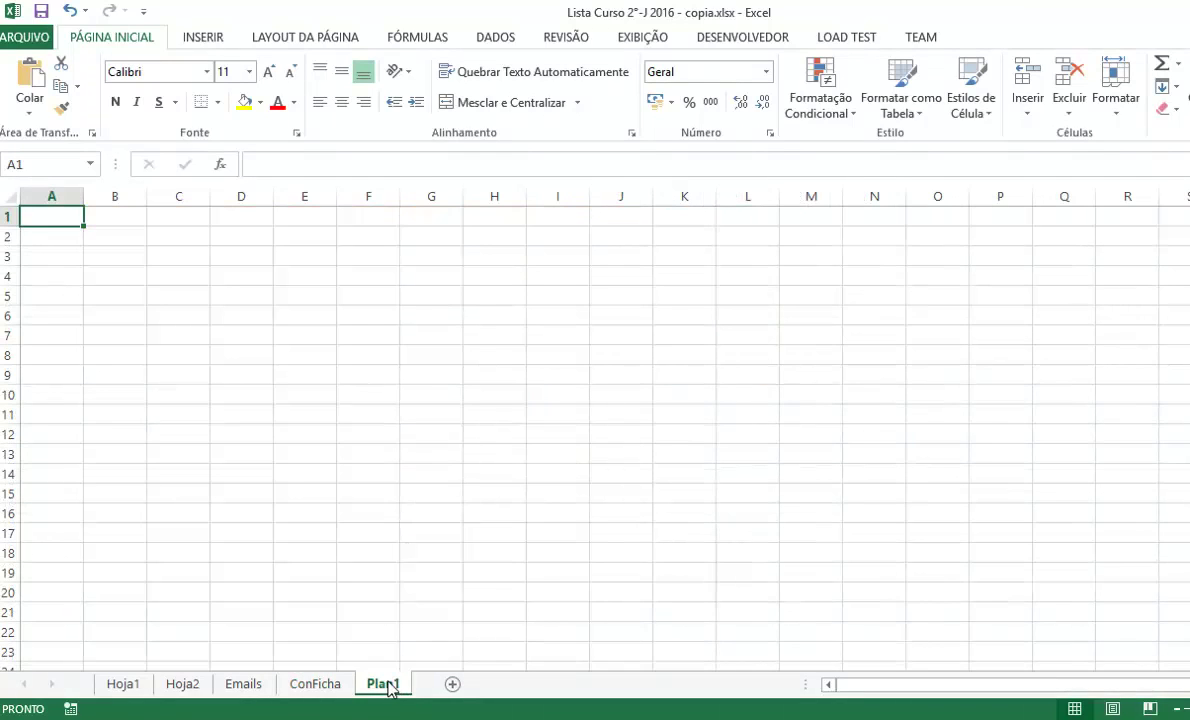
pyautogui.doubleClick(388, 684)
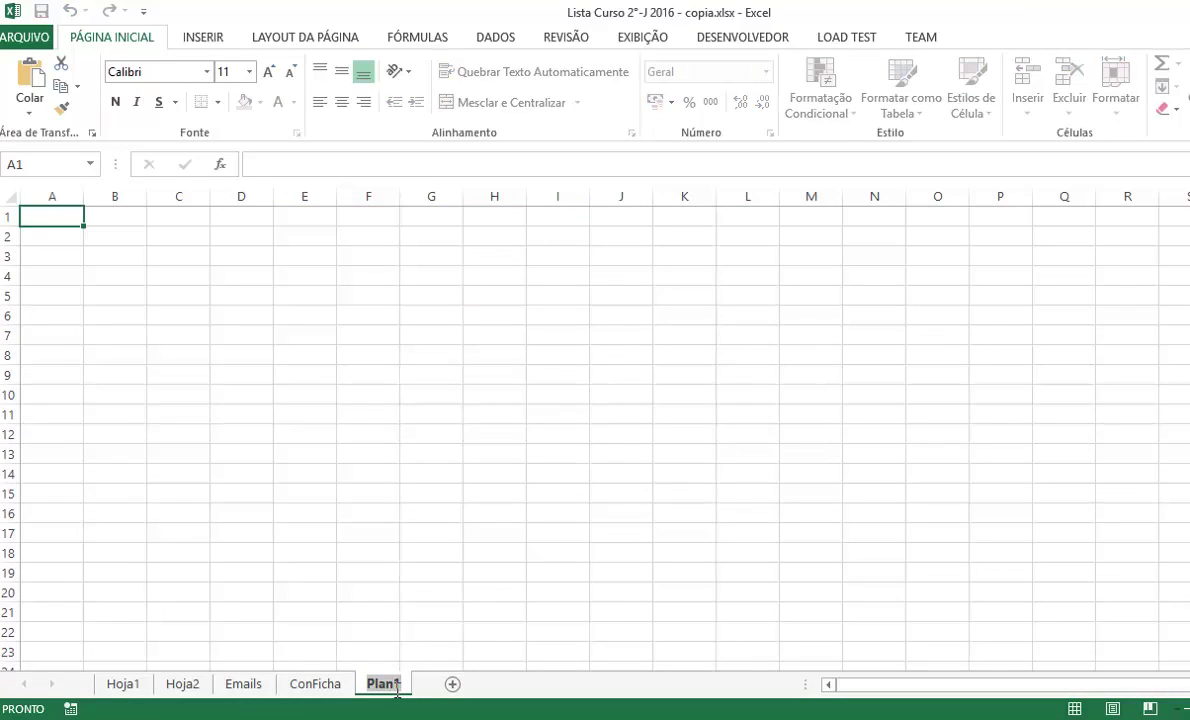
pyautogui.write('Fic')
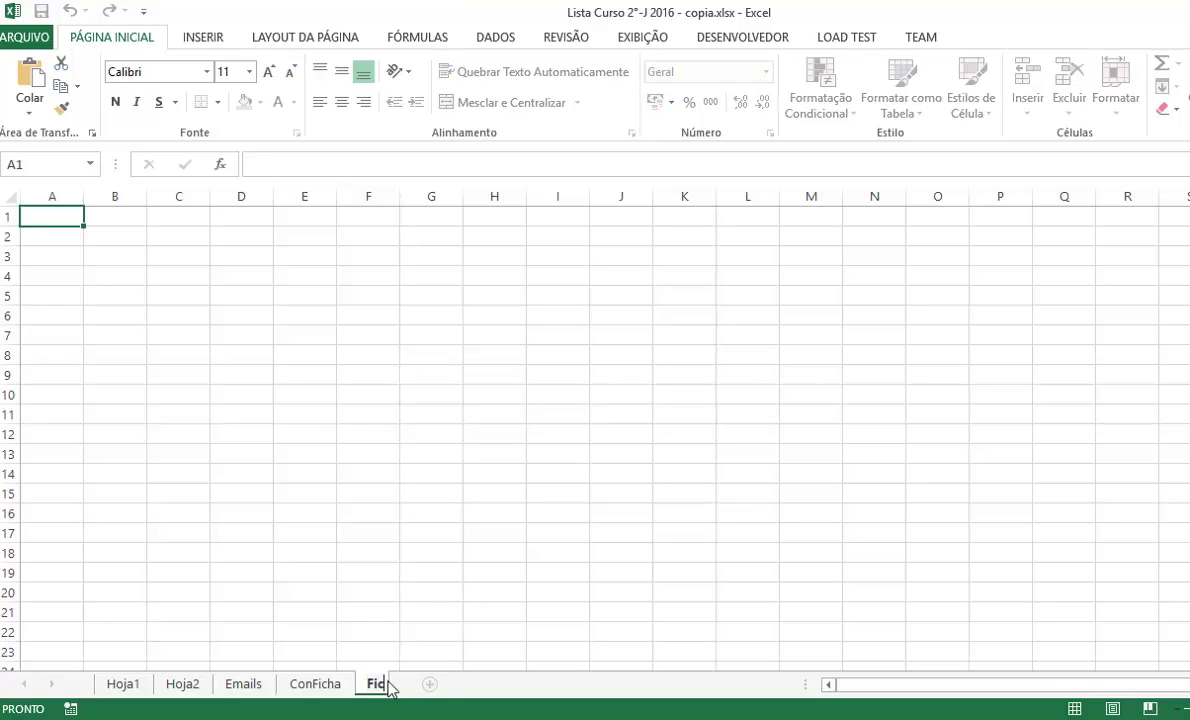
pyautogui.write('ha')
pyautogui.press('Return')
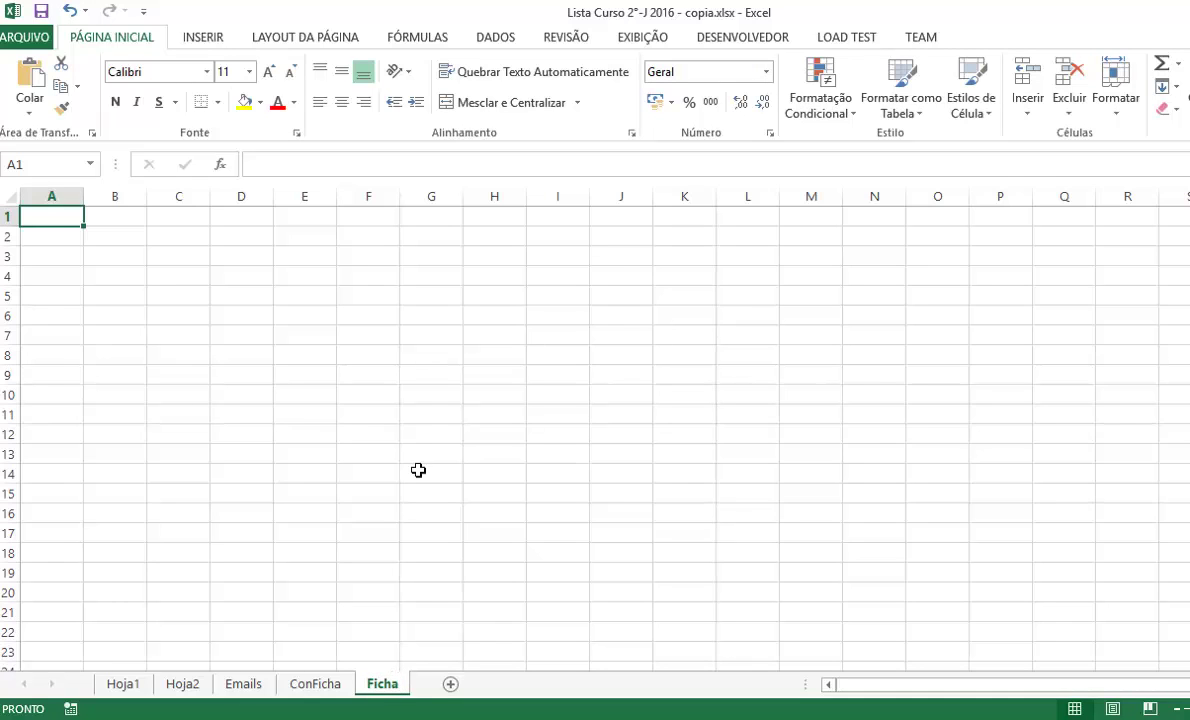
pyautogui.hotkey('alt', 'Tab')
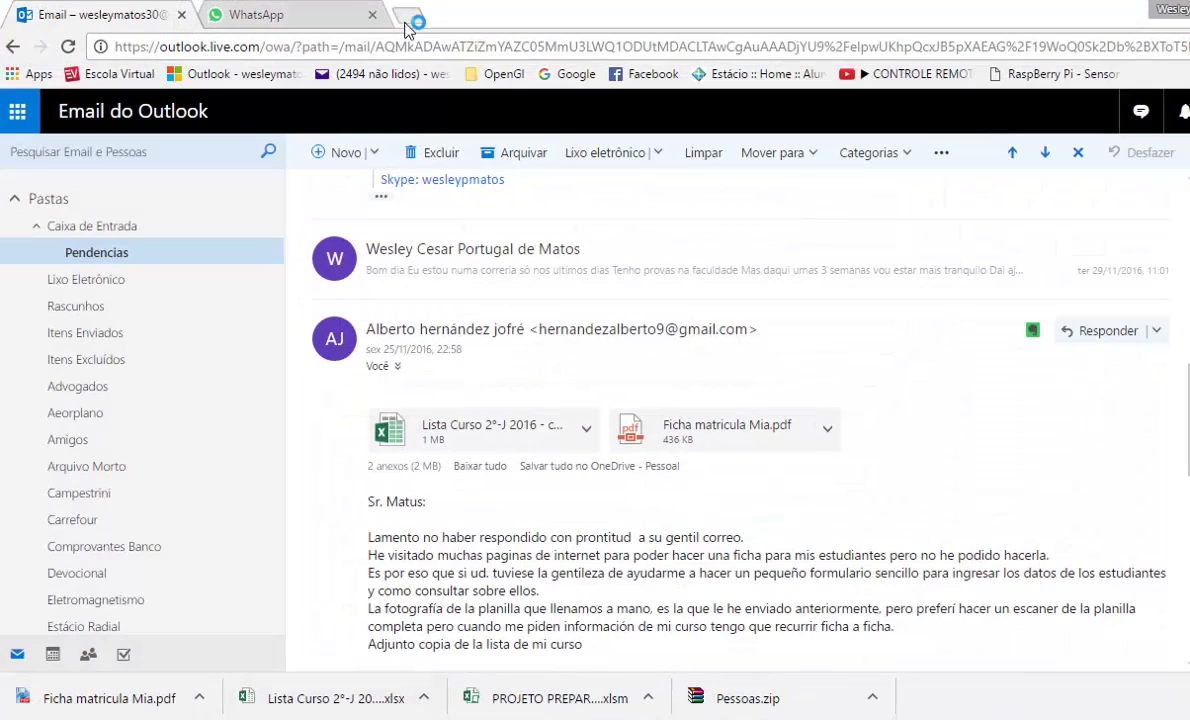
pyautogui.click(405, 20)
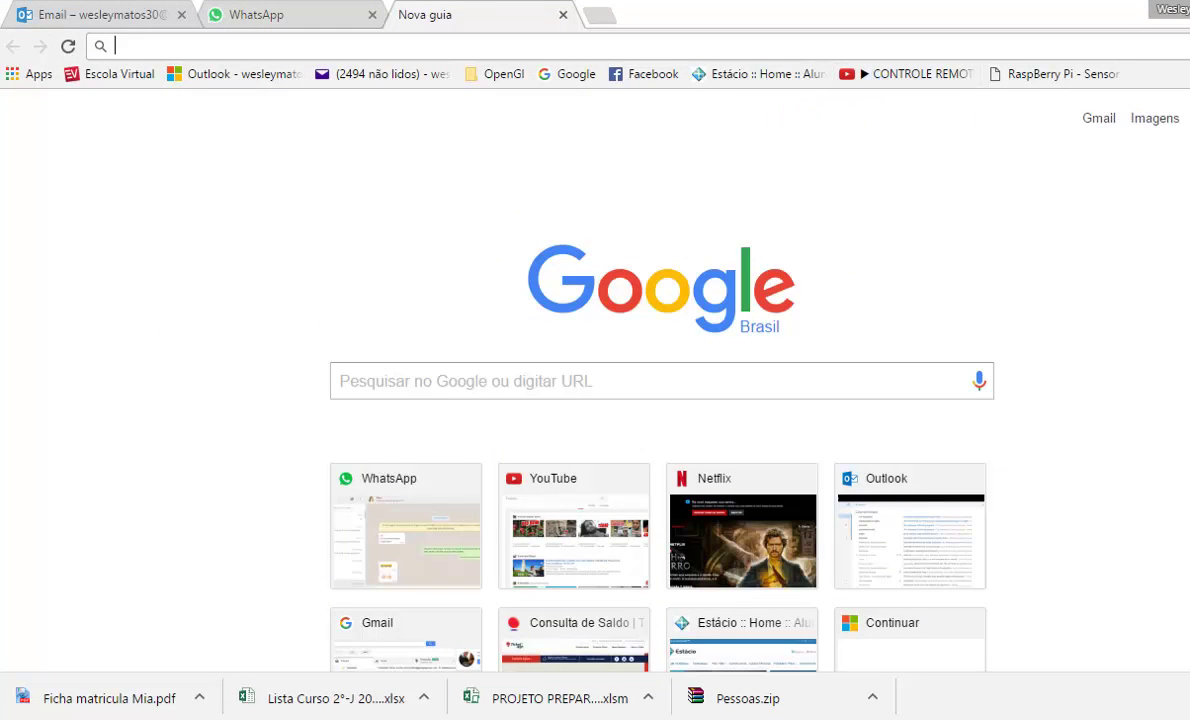
# Step: Go to the Excel Man YouTube channel and open its 'Excel e VBA' playlist
pyautogui.click(1185, 118)
pyautogui.click(1188, 222)
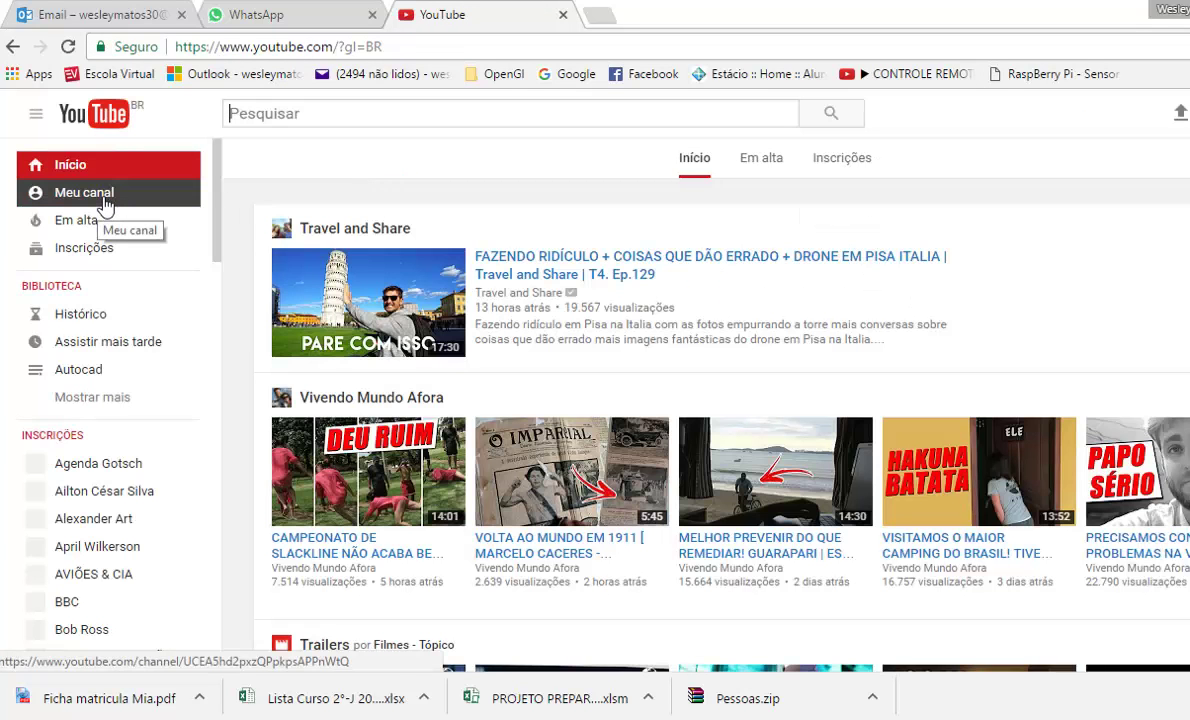
pyautogui.click(105, 205)
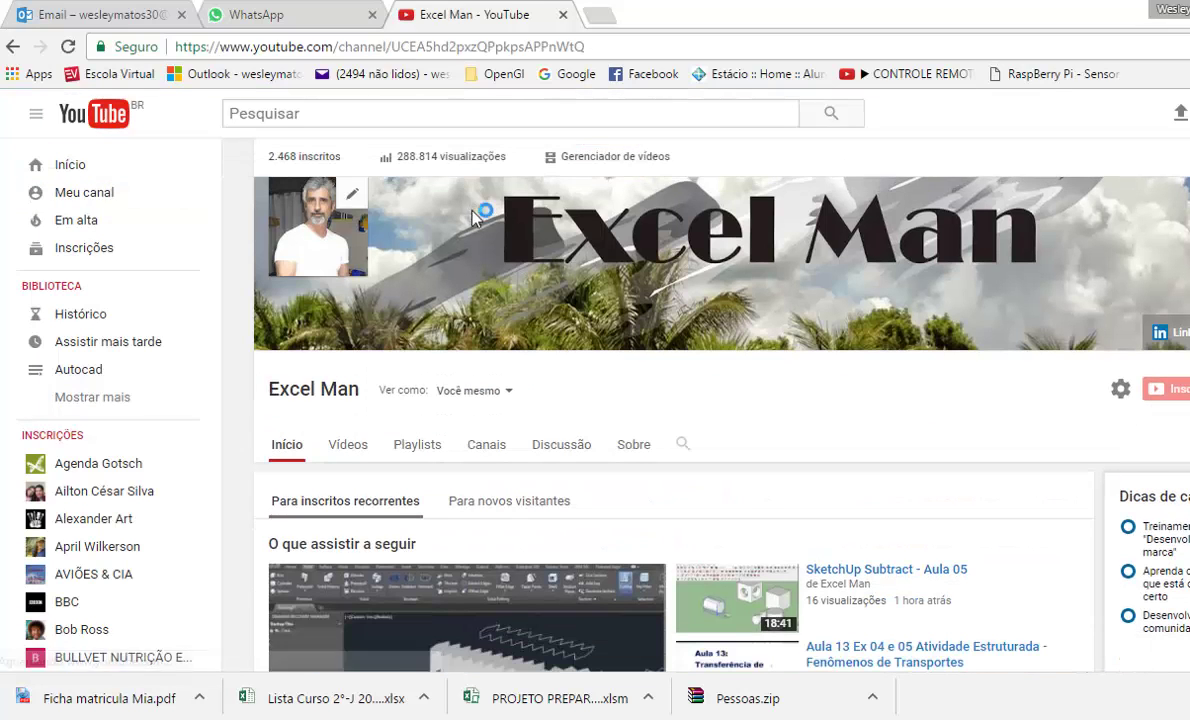
pyautogui.click(428, 450)
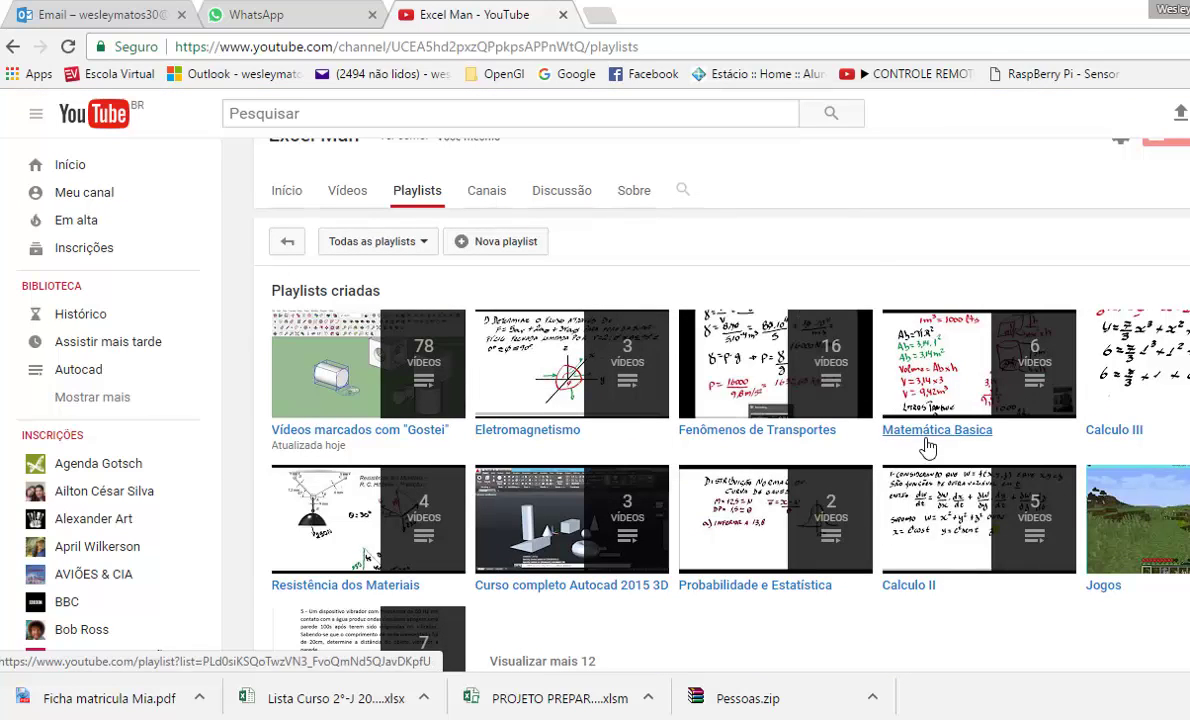
pyautogui.scroll(-1, 928, 561)
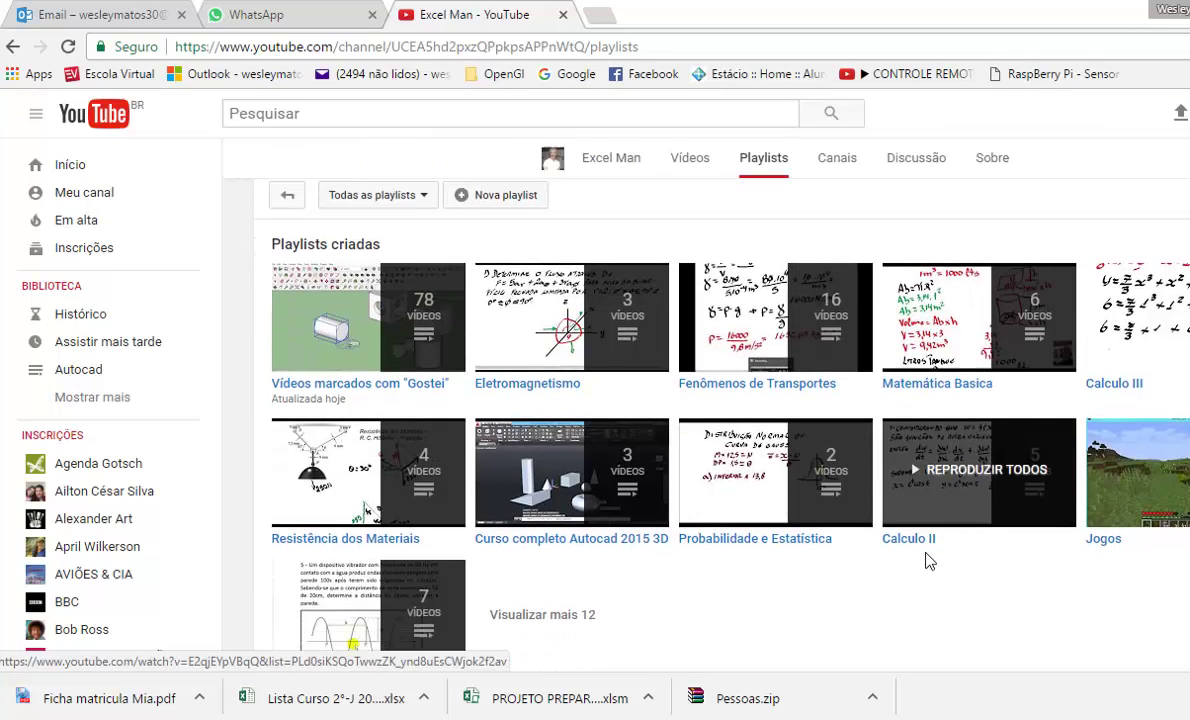
pyautogui.scroll(-2, 823, 560)
pyautogui.click(560, 473)
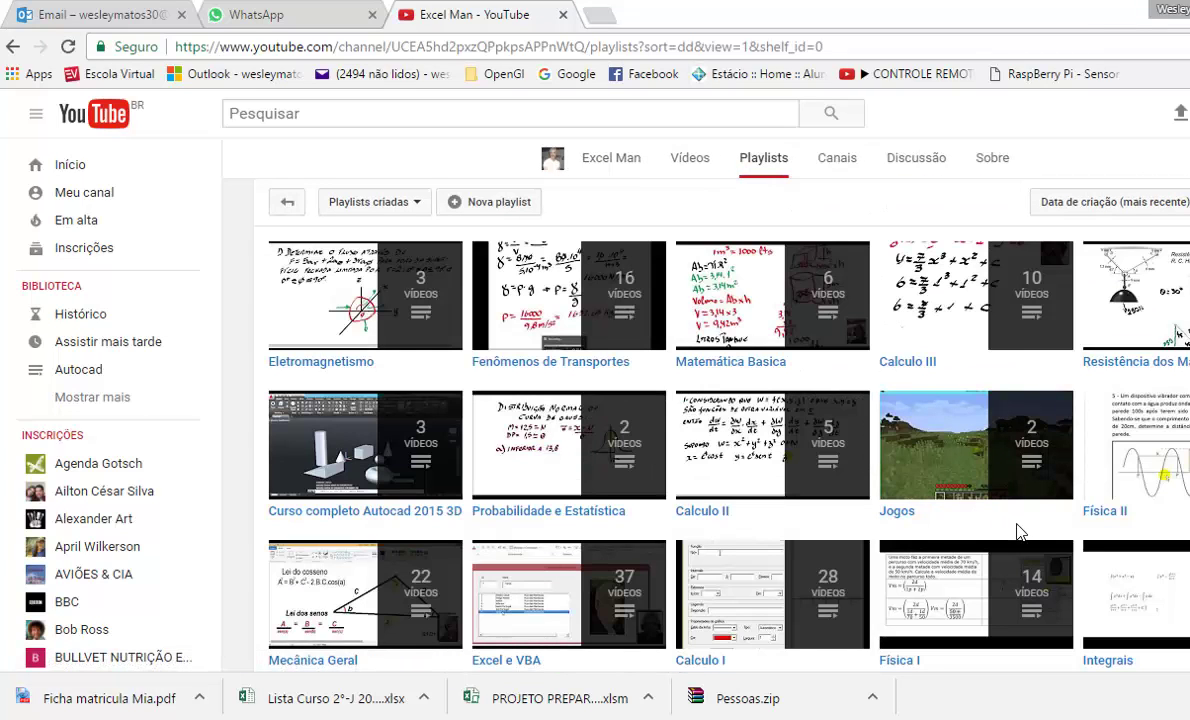
pyautogui.click(541, 656)
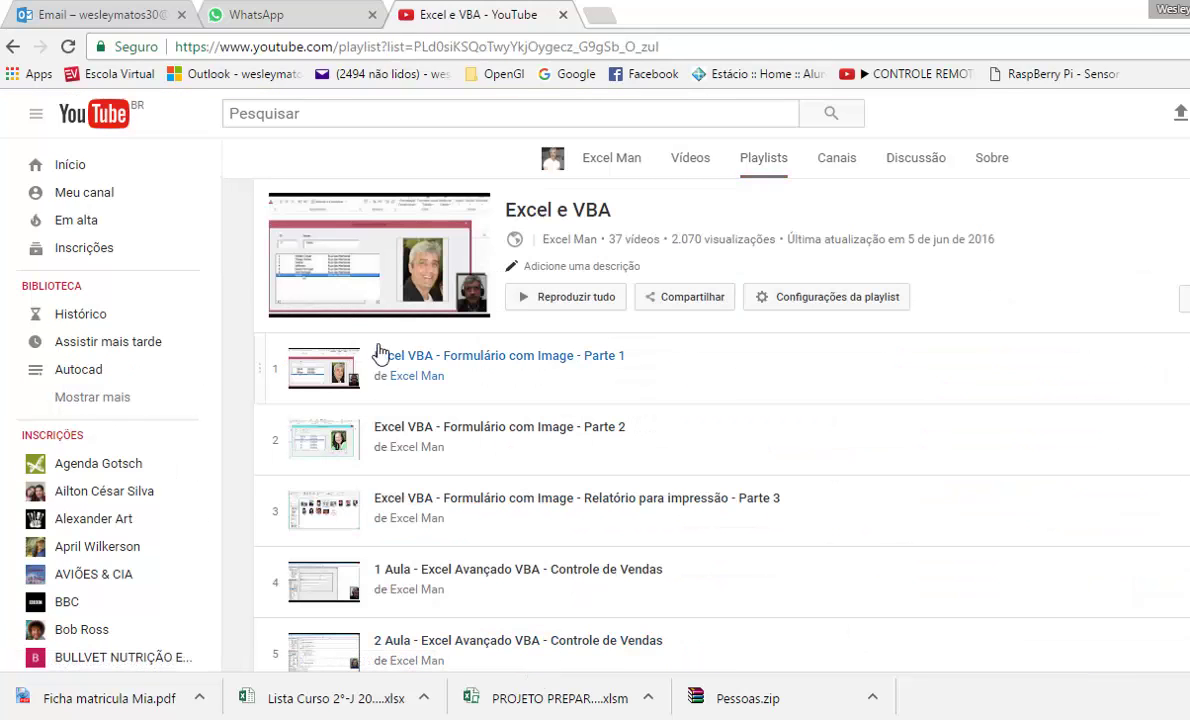
# Step: Play Formulário com Image Parte 1 and pause on its VBA code at 25:27
pyautogui.click(531, 370)
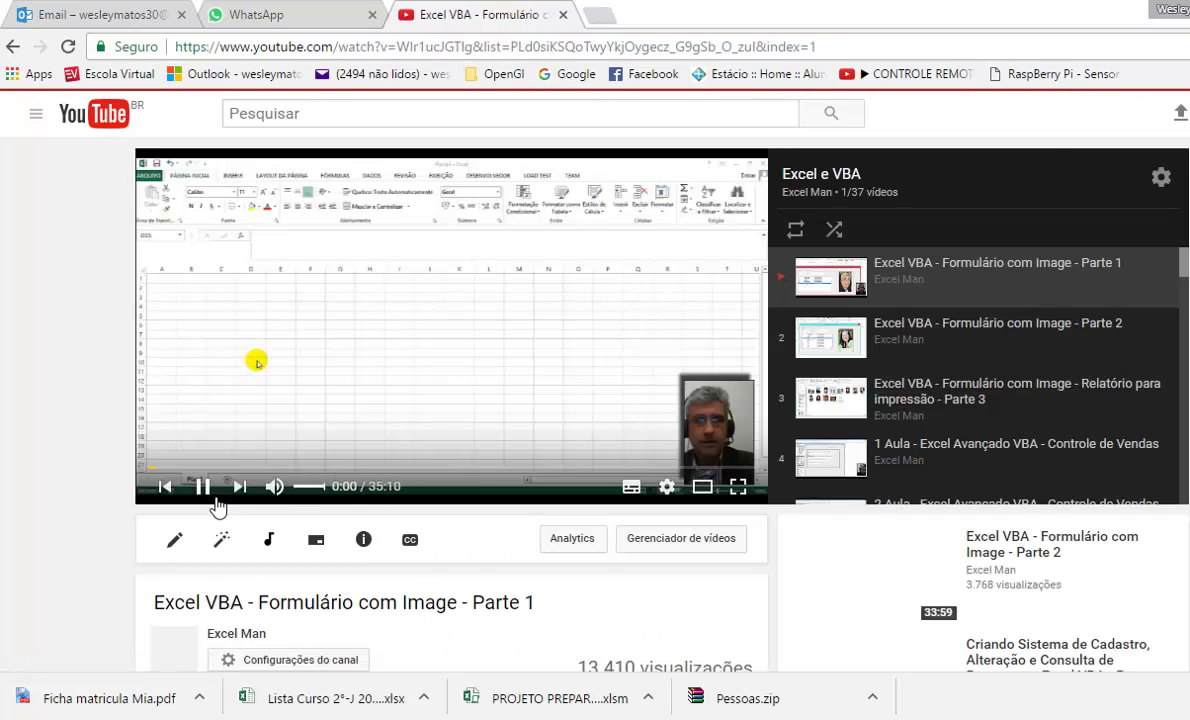
pyautogui.click(202, 486)
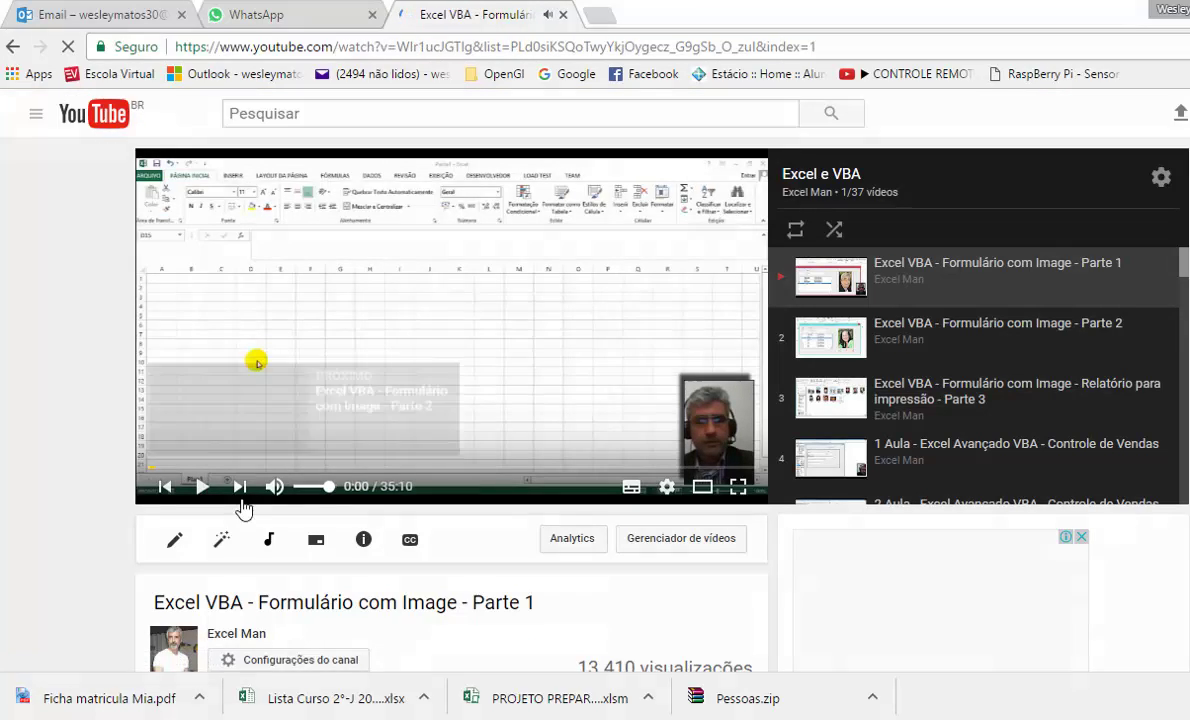
pyautogui.scroll(-2, 632, 470)
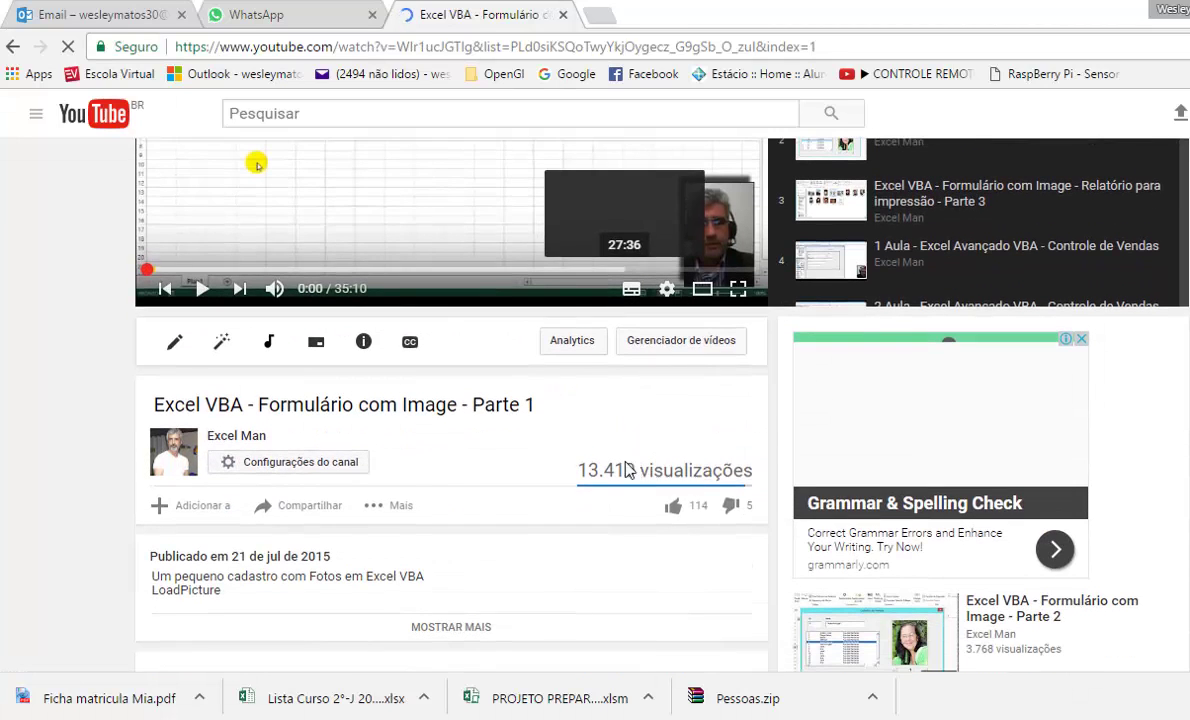
pyautogui.moveTo(356, 276); pyautogui.dragTo(552, 276)
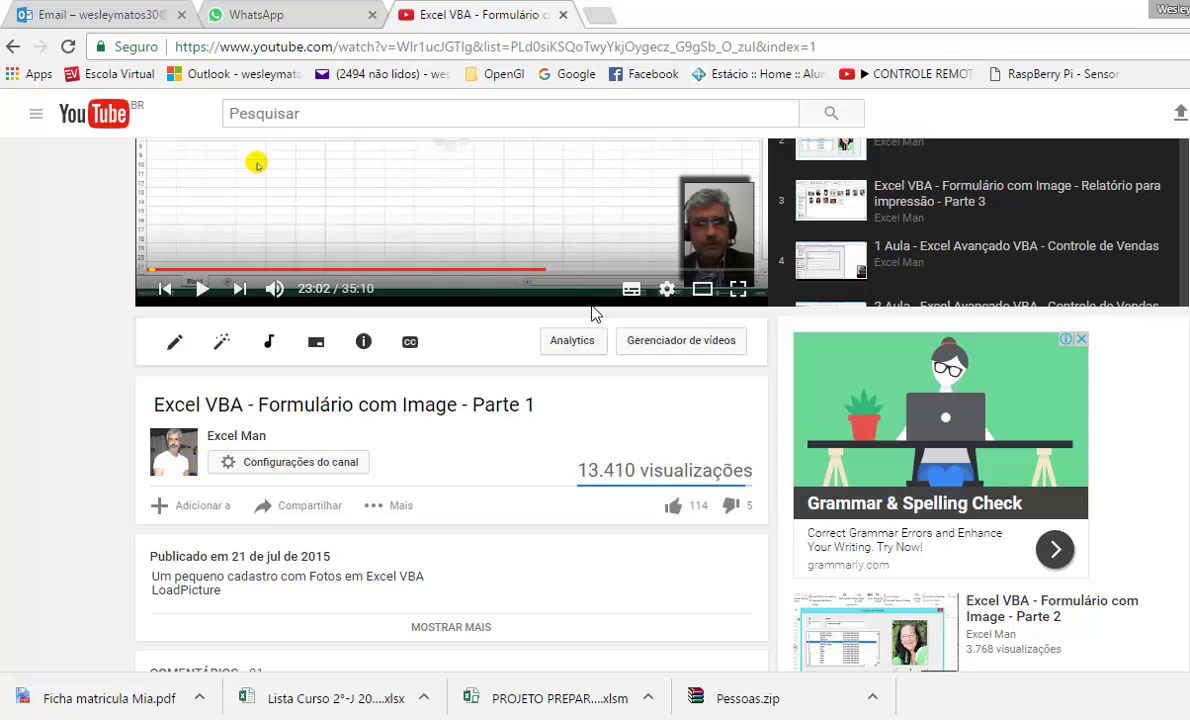
pyautogui.scroll(2, 595, 315)
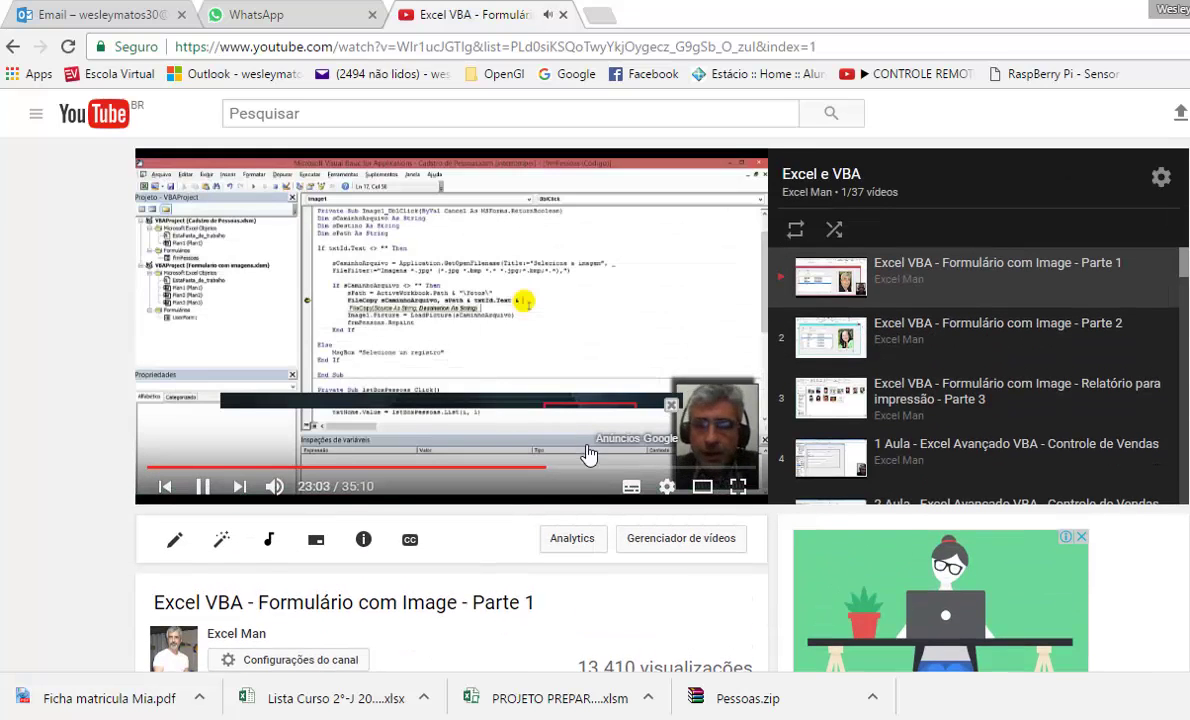
pyautogui.click(589, 467)
pyautogui.click(203, 487)
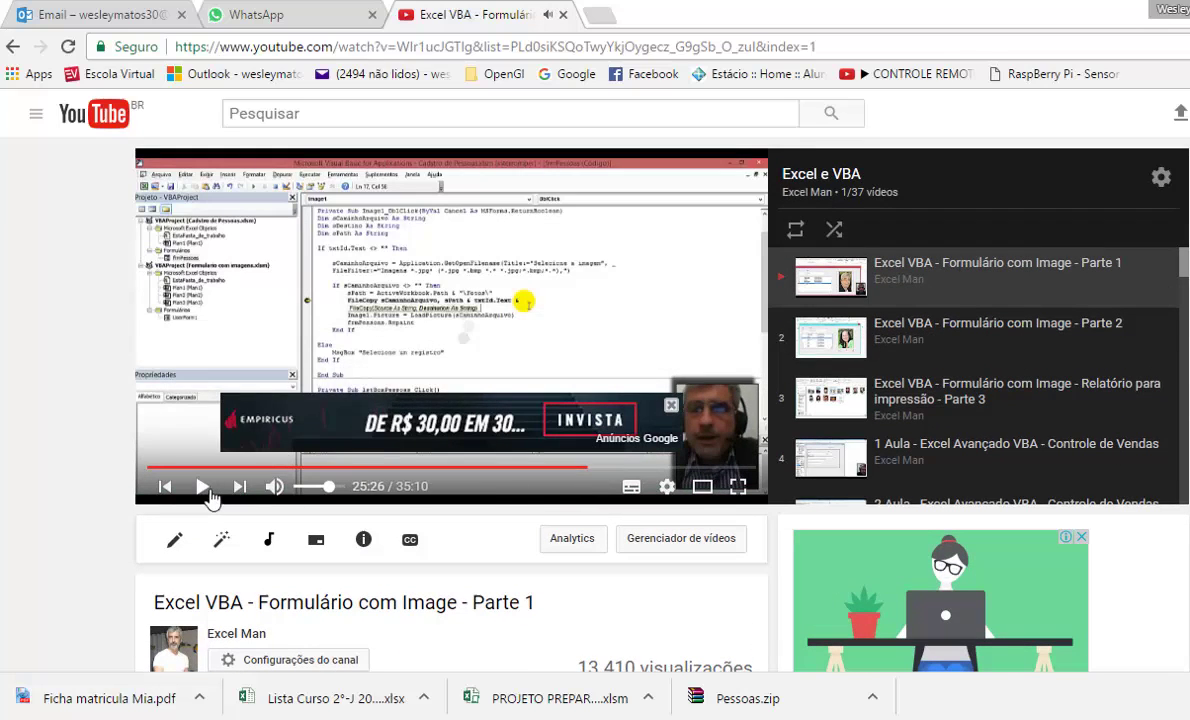
pyautogui.click(205, 488)
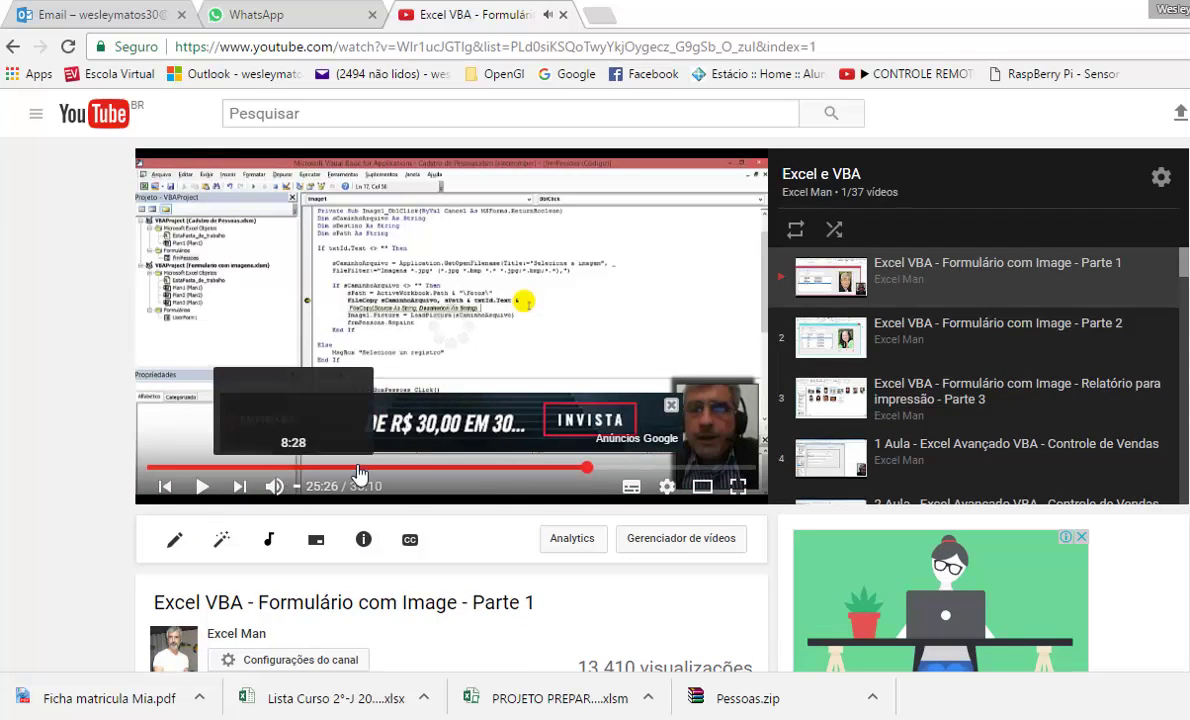
pyautogui.click(208, 488)
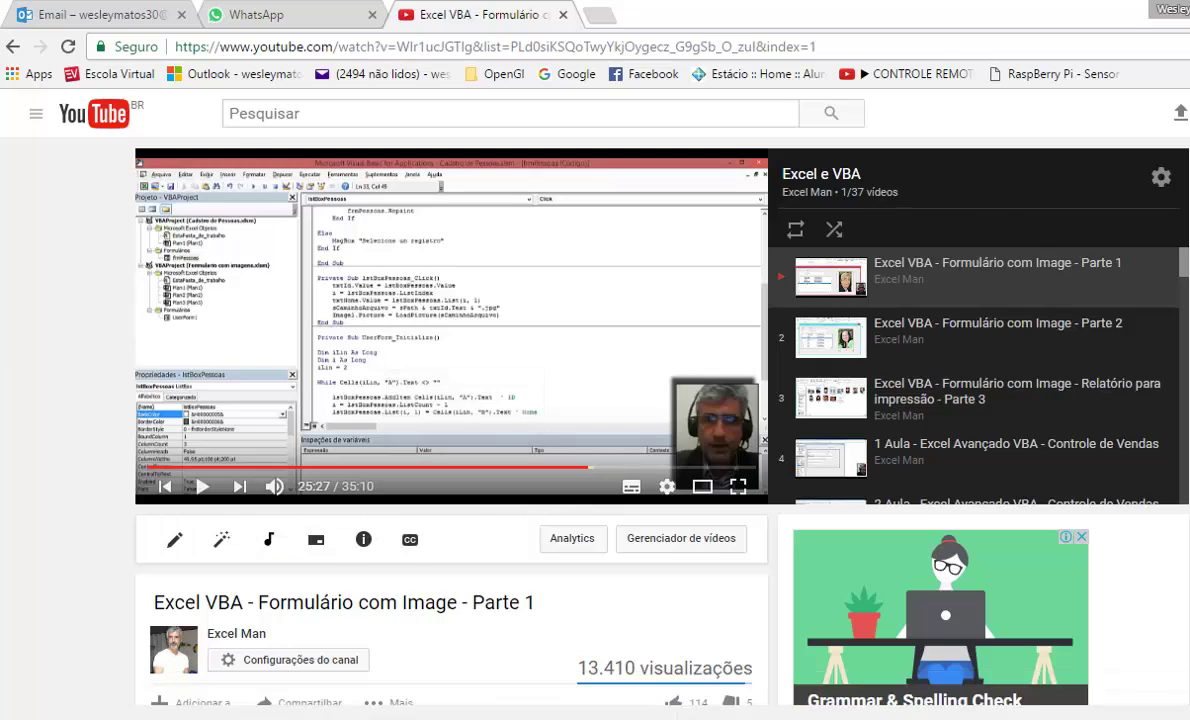
pyautogui.press('t')
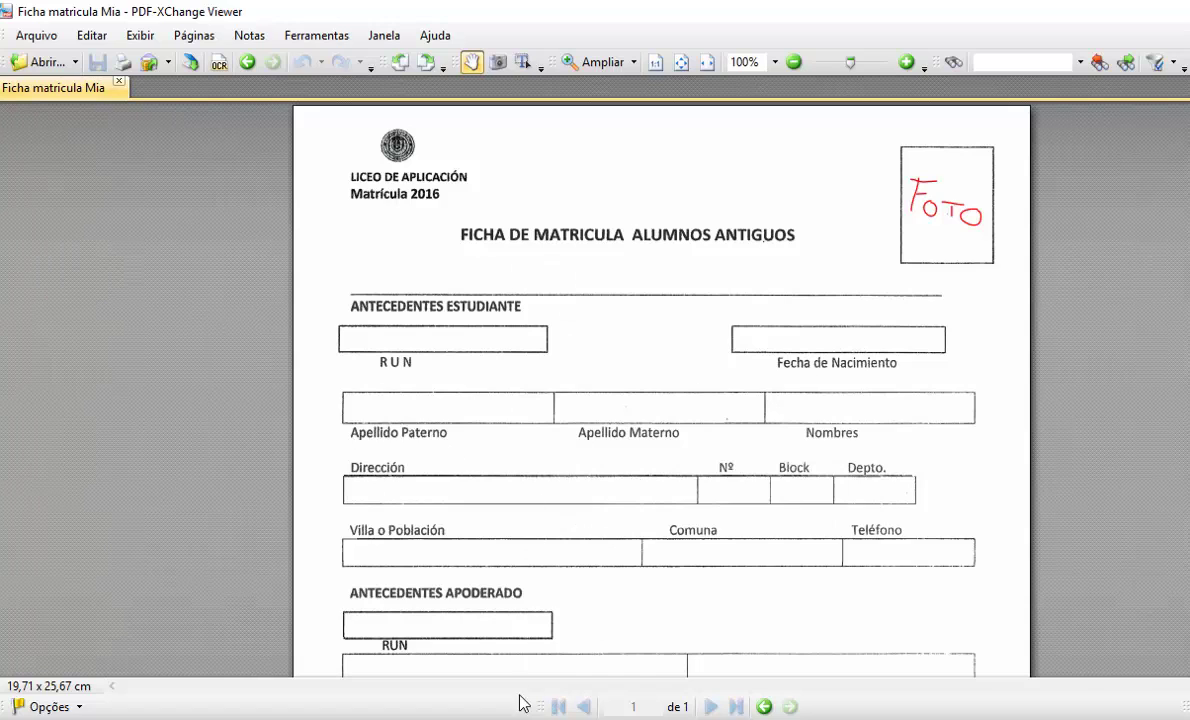
# Step: Bring the 'Lista Curso 2°-J 2016 - copia' workbook back to the front
pyautogui.click(413, 708)
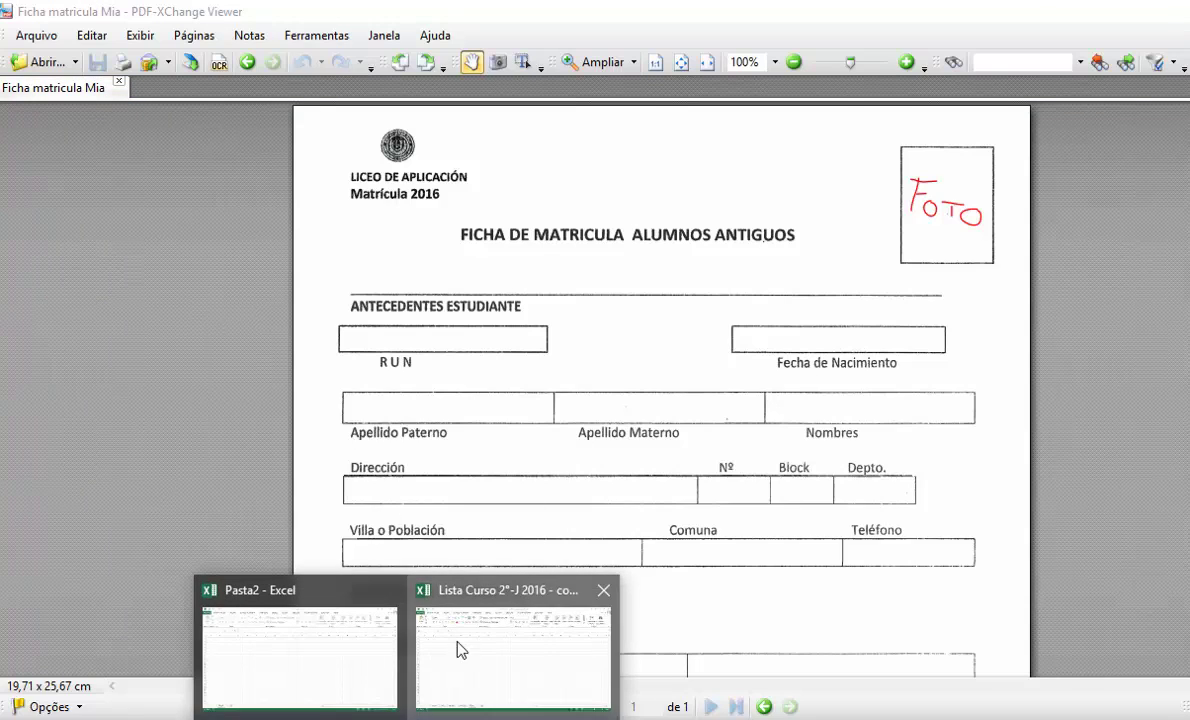
pyautogui.click(430, 645)
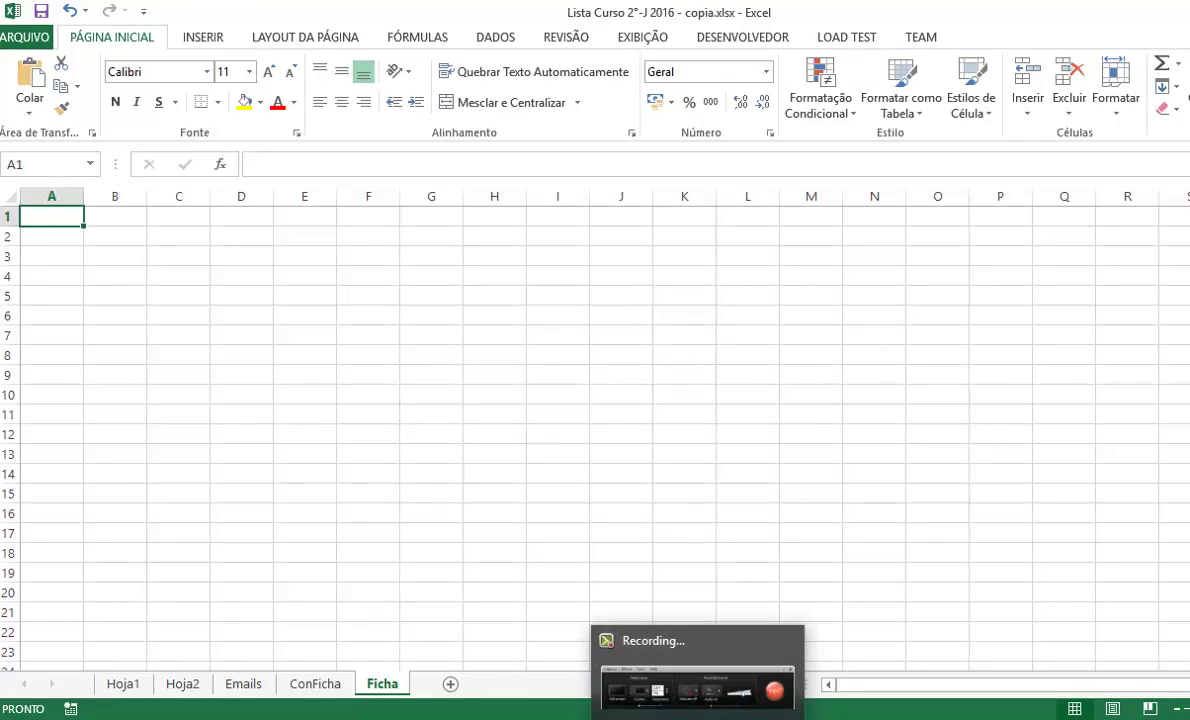
# Step: Lay out the enrollment form on the Ficha sheet, then compare it with the PDF
pyautogui.click(1094, 648)
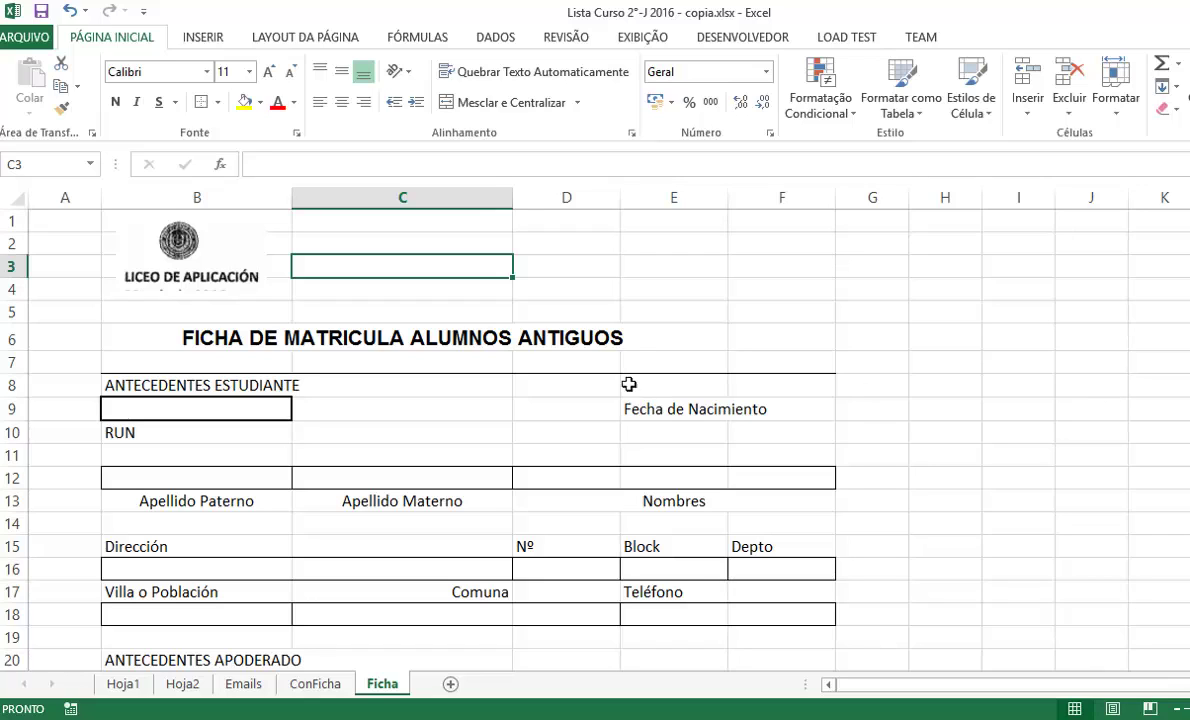
pyautogui.click(585, 339)
pyautogui.click(958, 288)
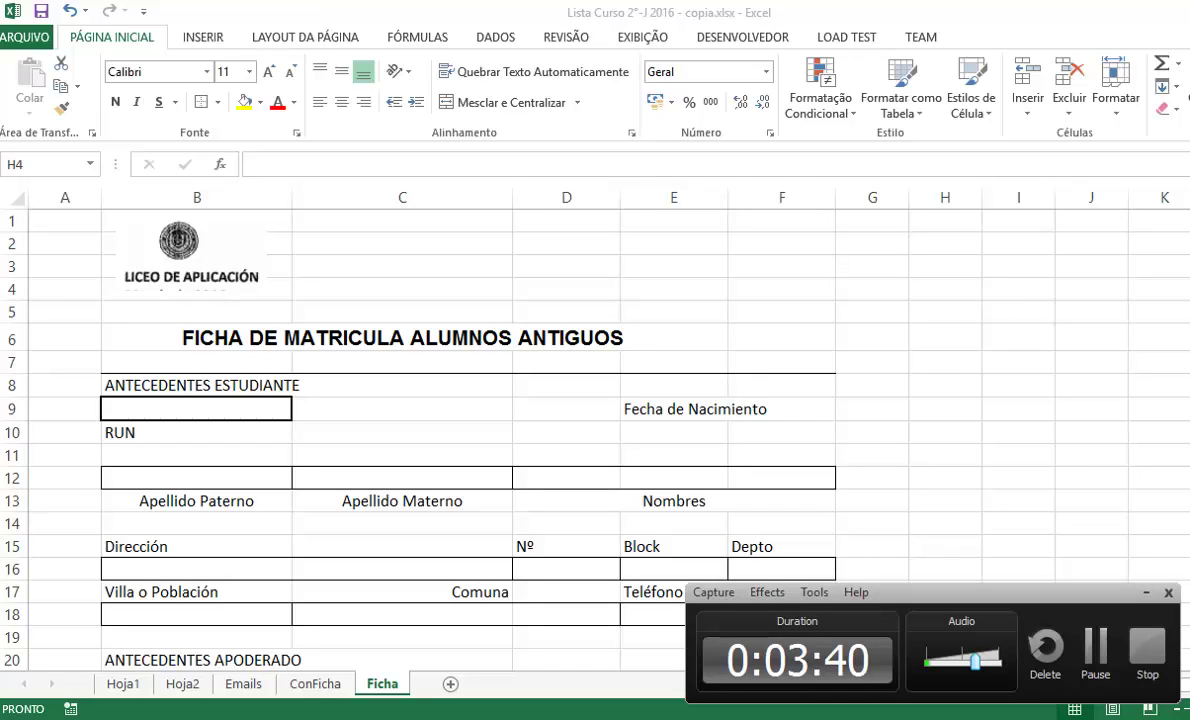
pyautogui.click(1146, 592)
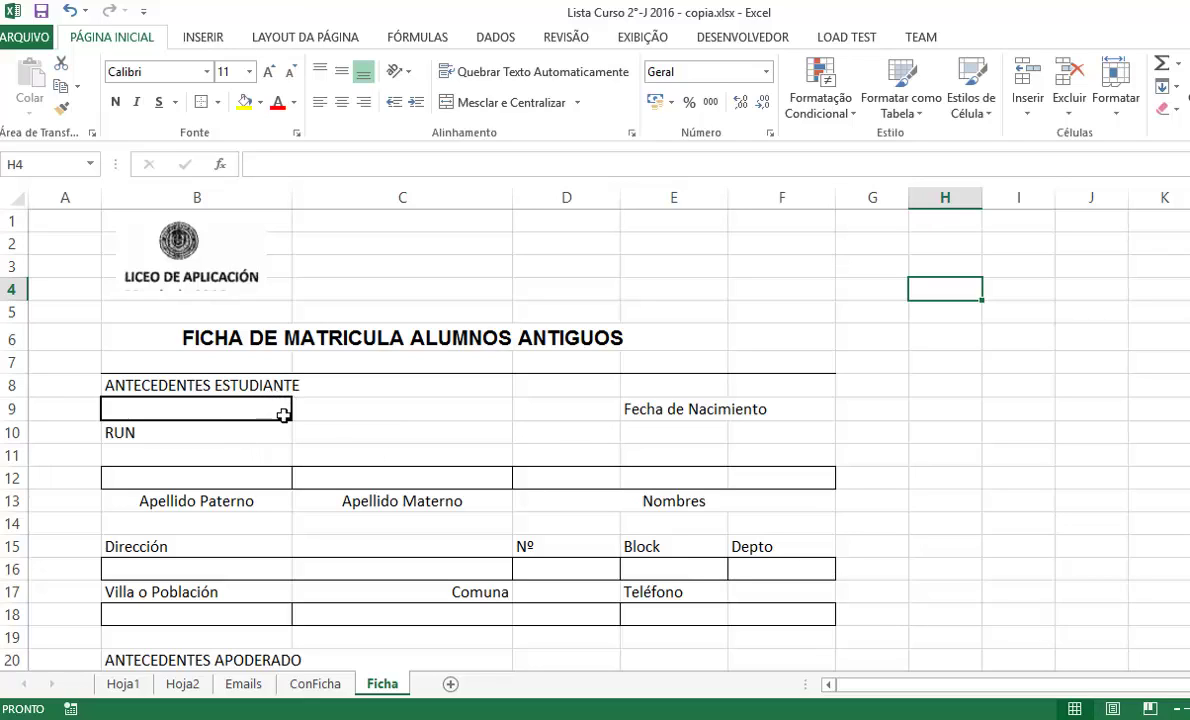
pyautogui.hotkey('alt', 'Tab')
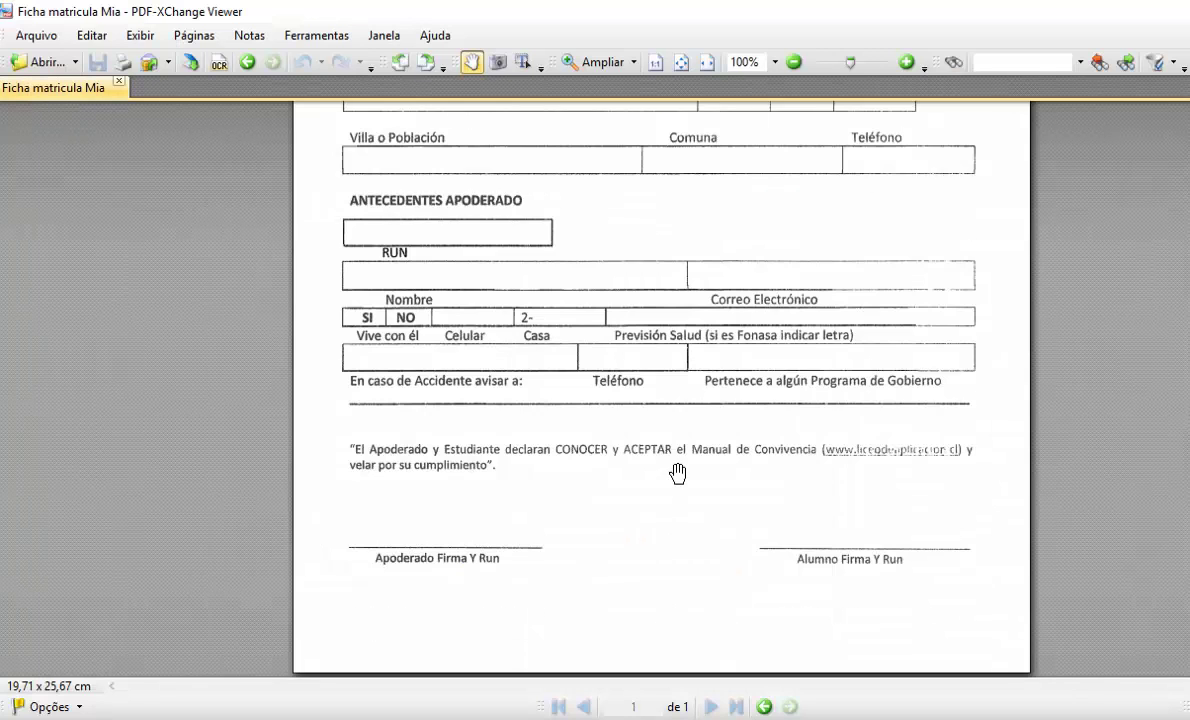
# Step: Scroll the Ficha matricula Mia PDF up to the form's header
pyautogui.scroll(3, 677, 473)
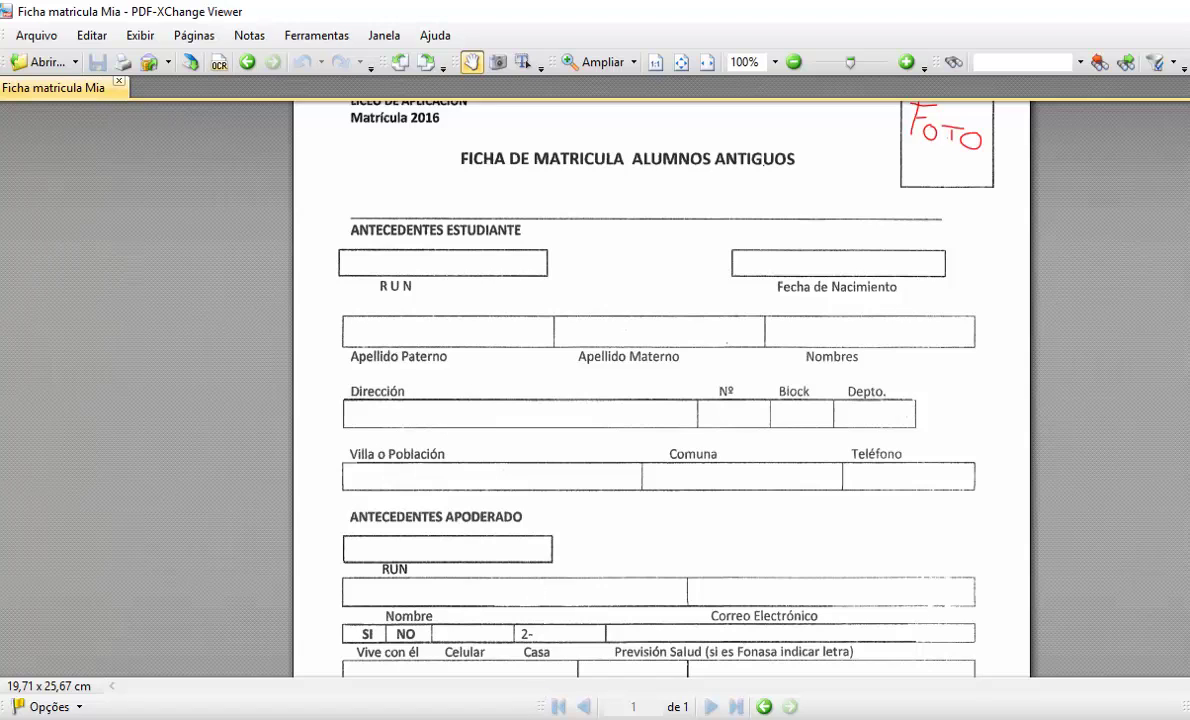
# Step: Review the Ficha form's RUN box and its Apellido Paterno, Apellido Materno and Nombres labels
pyautogui.click(380, 719)
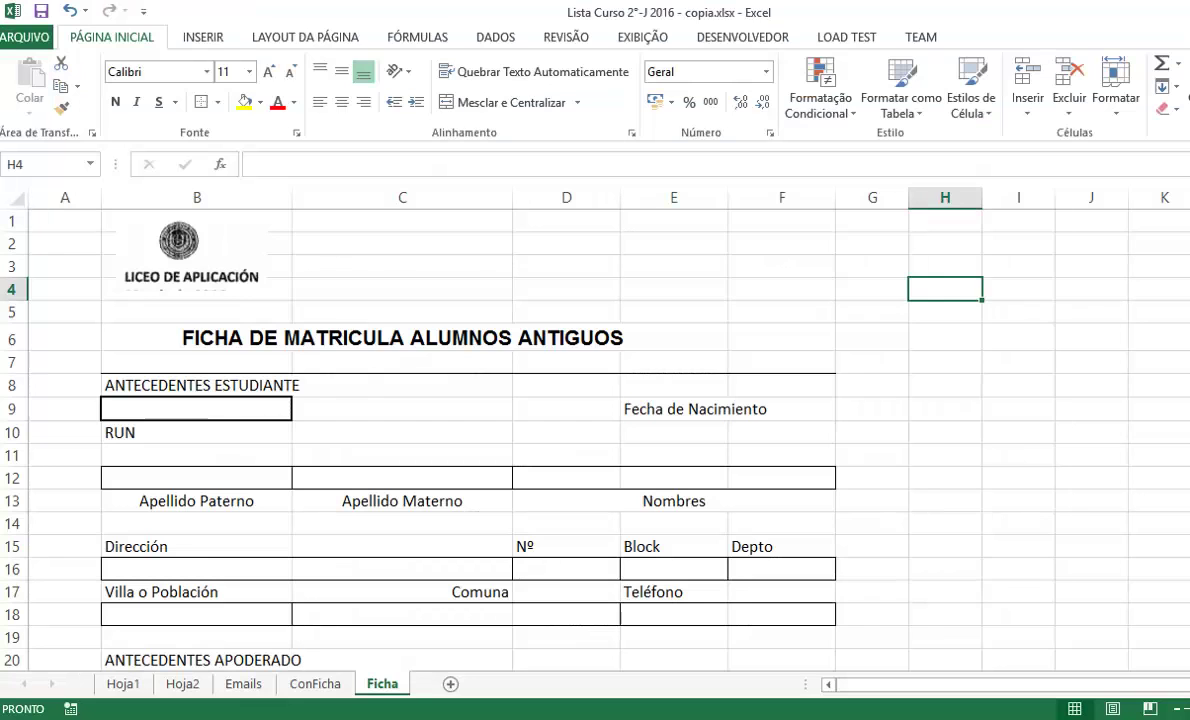
pyautogui.click(141, 410)
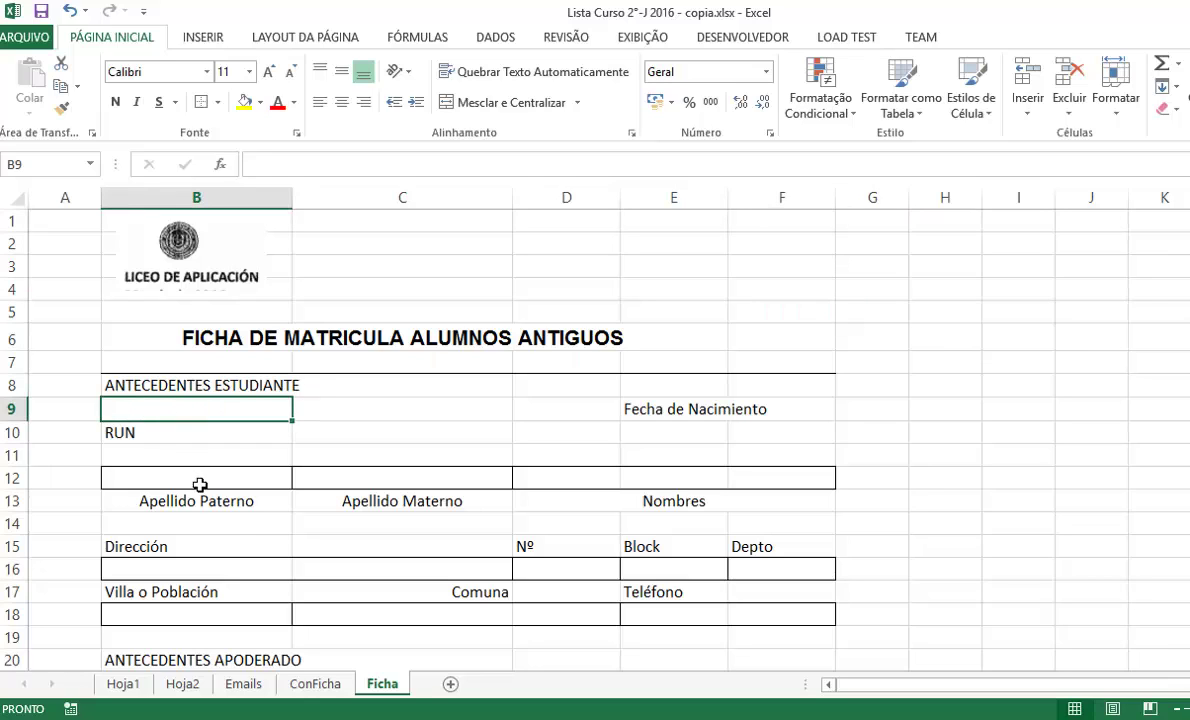
pyautogui.click(232, 507)
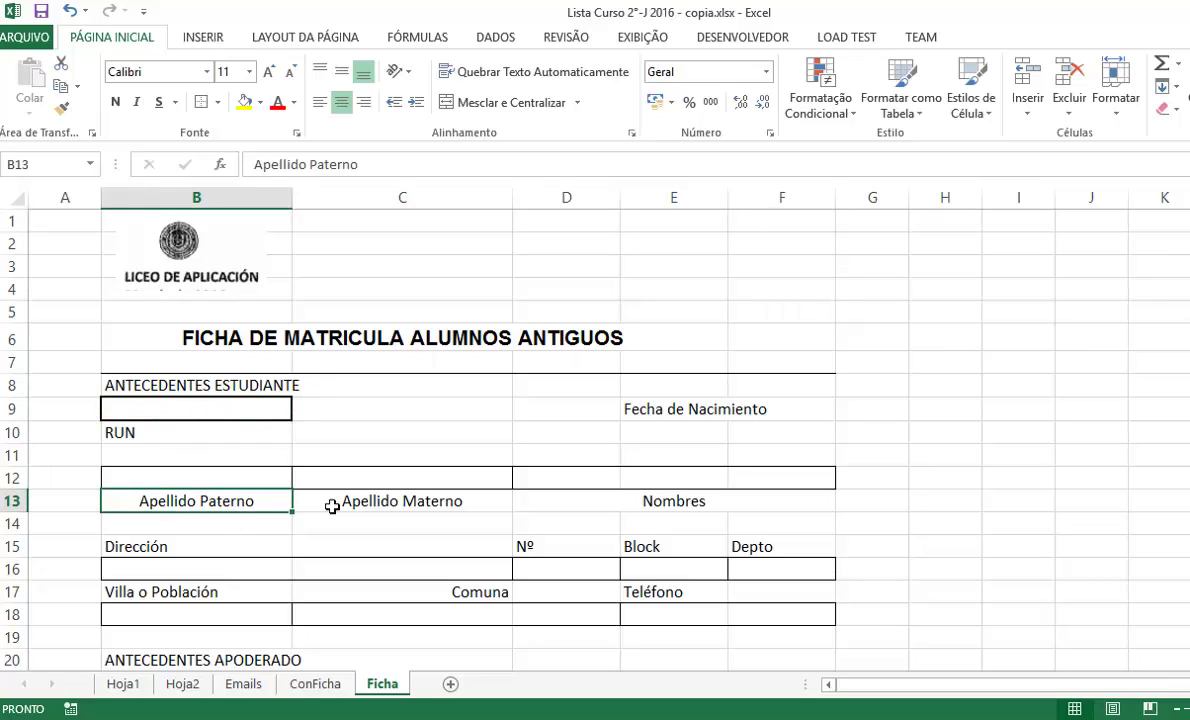
pyautogui.click(401, 512)
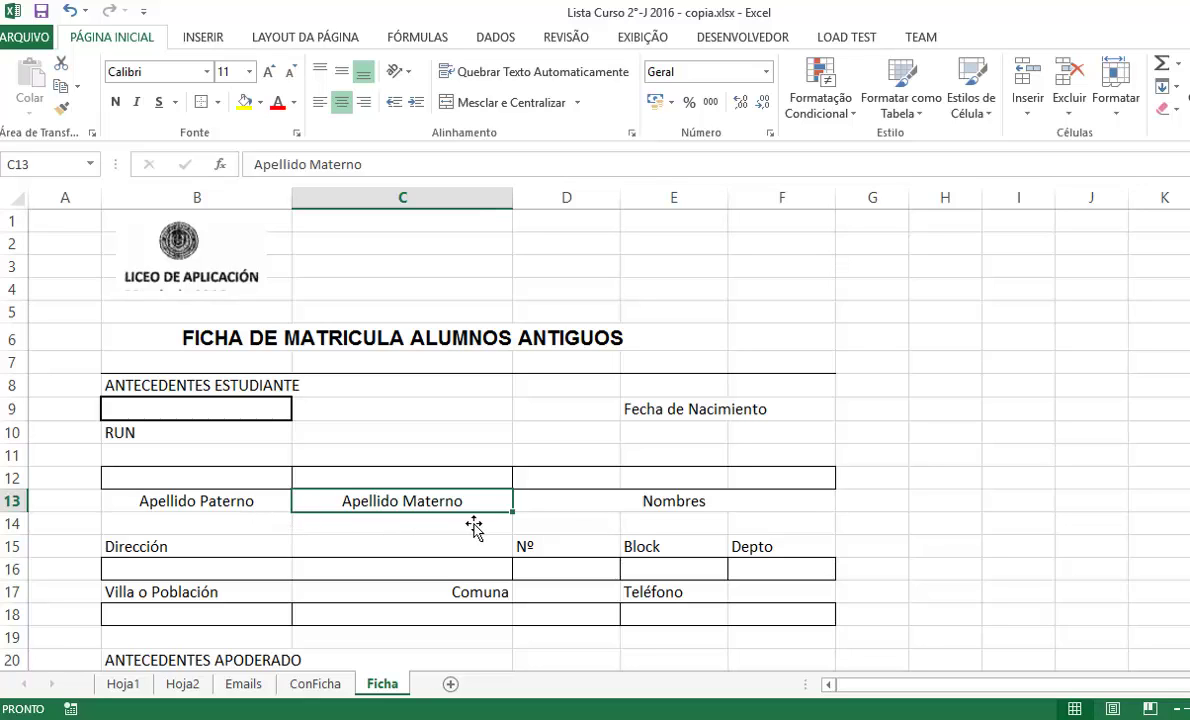
pyautogui.click(670, 508)
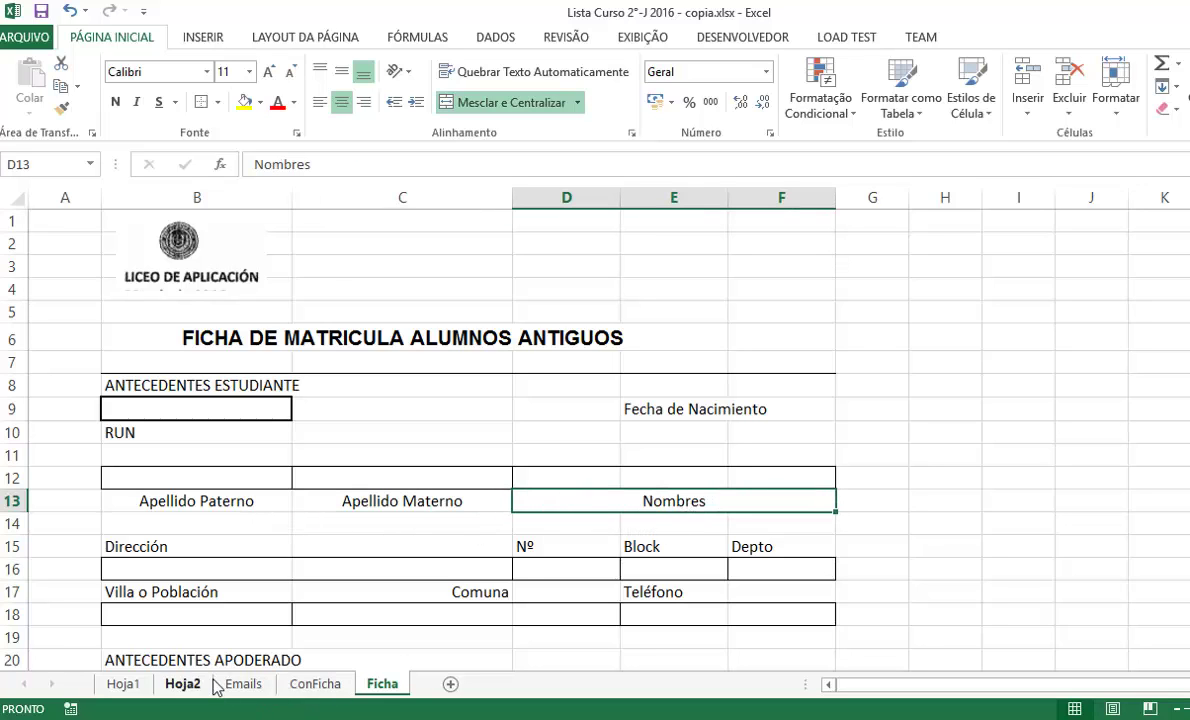
# Step: Look through the ConFicha, Hoja1 and Hoja2 sheets, including Hoja2's first RUT, before returning to Ficha
pyautogui.click(316, 684)
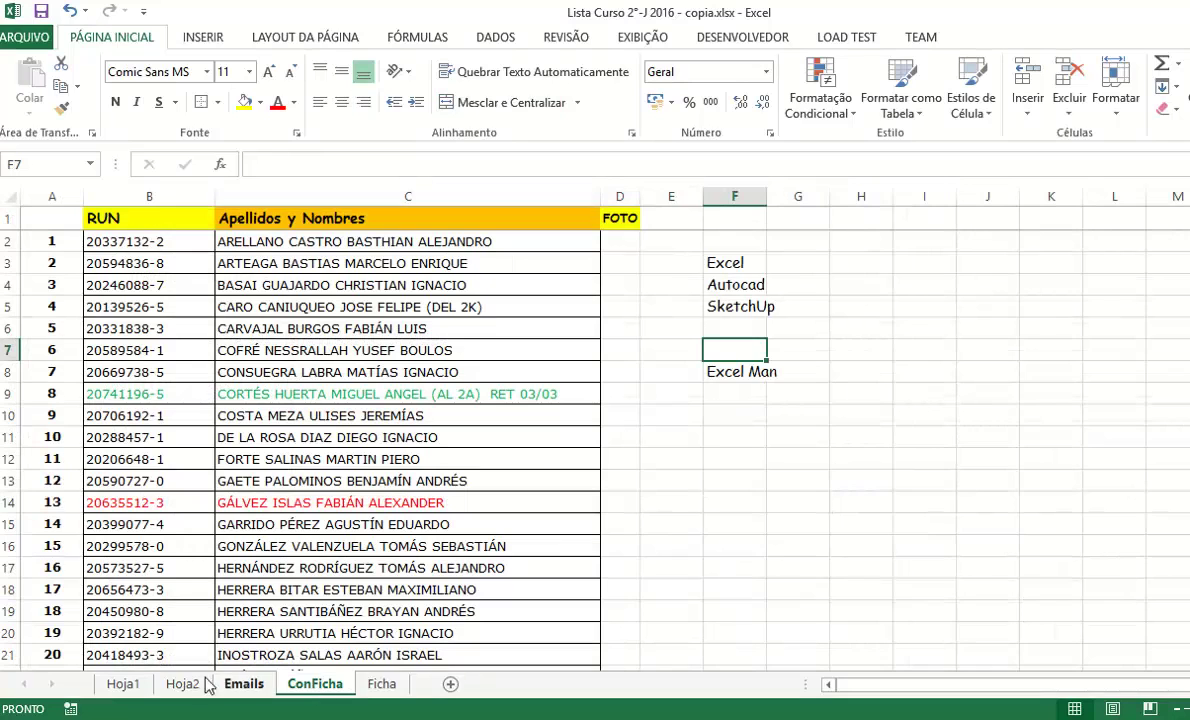
pyautogui.click(128, 685)
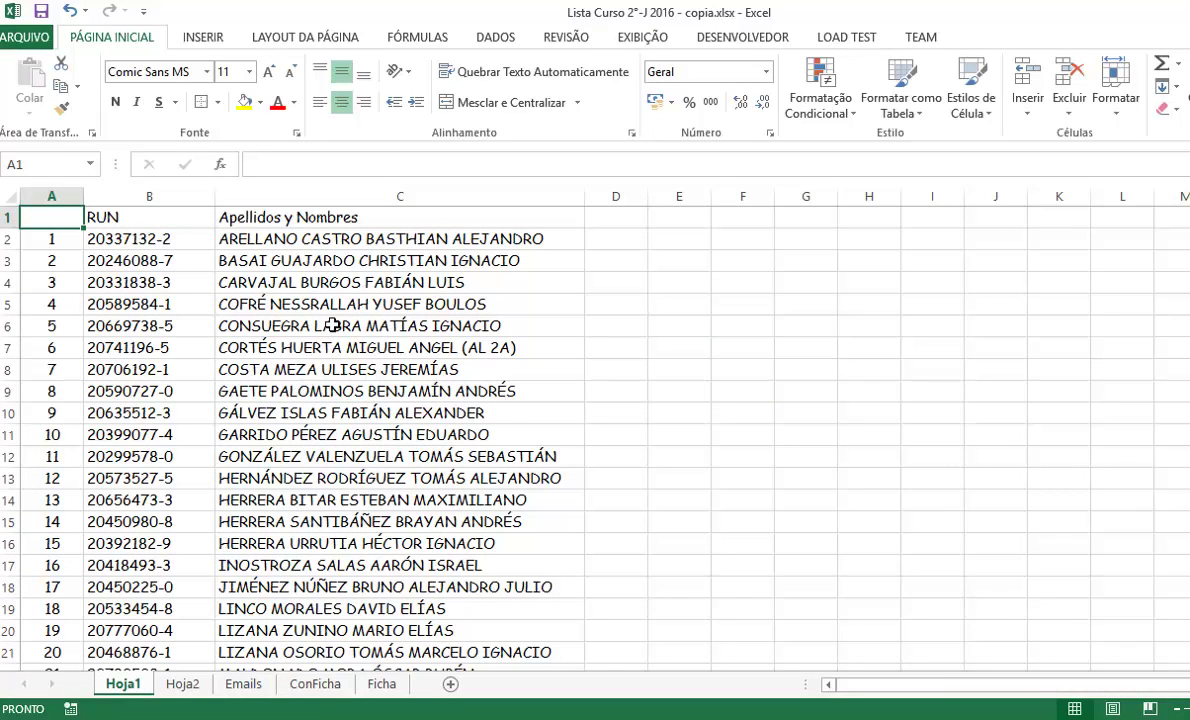
pyautogui.click(182, 685)
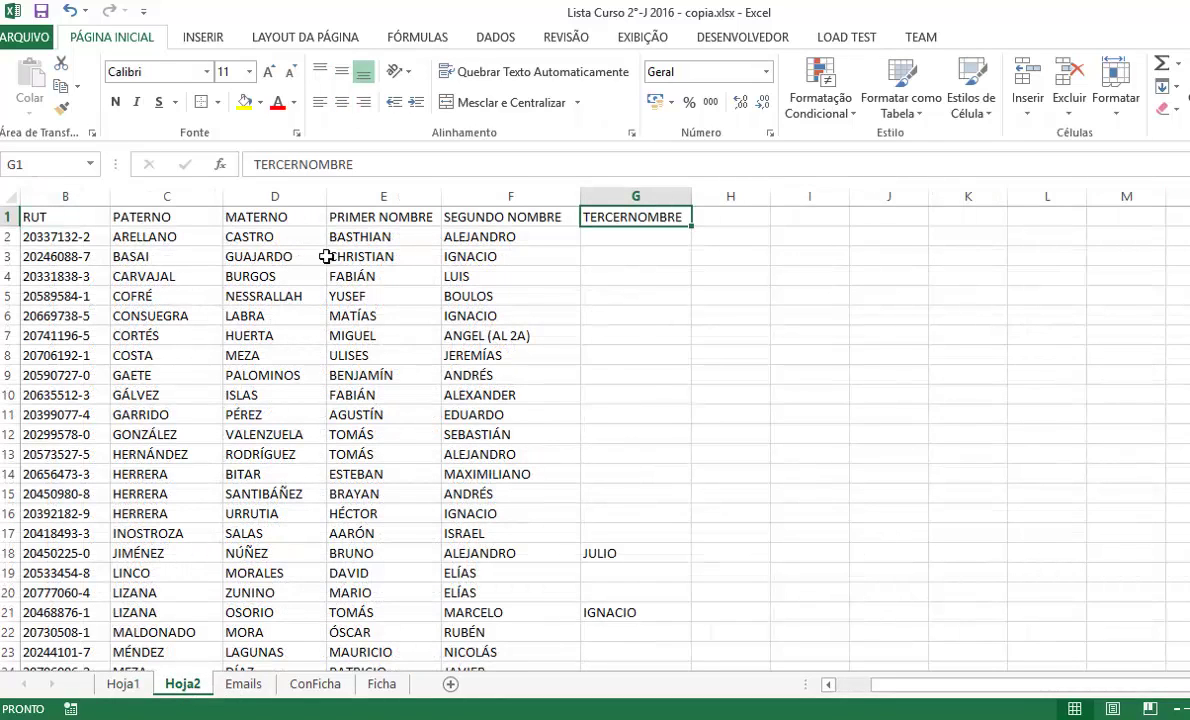
pyautogui.click(82, 237)
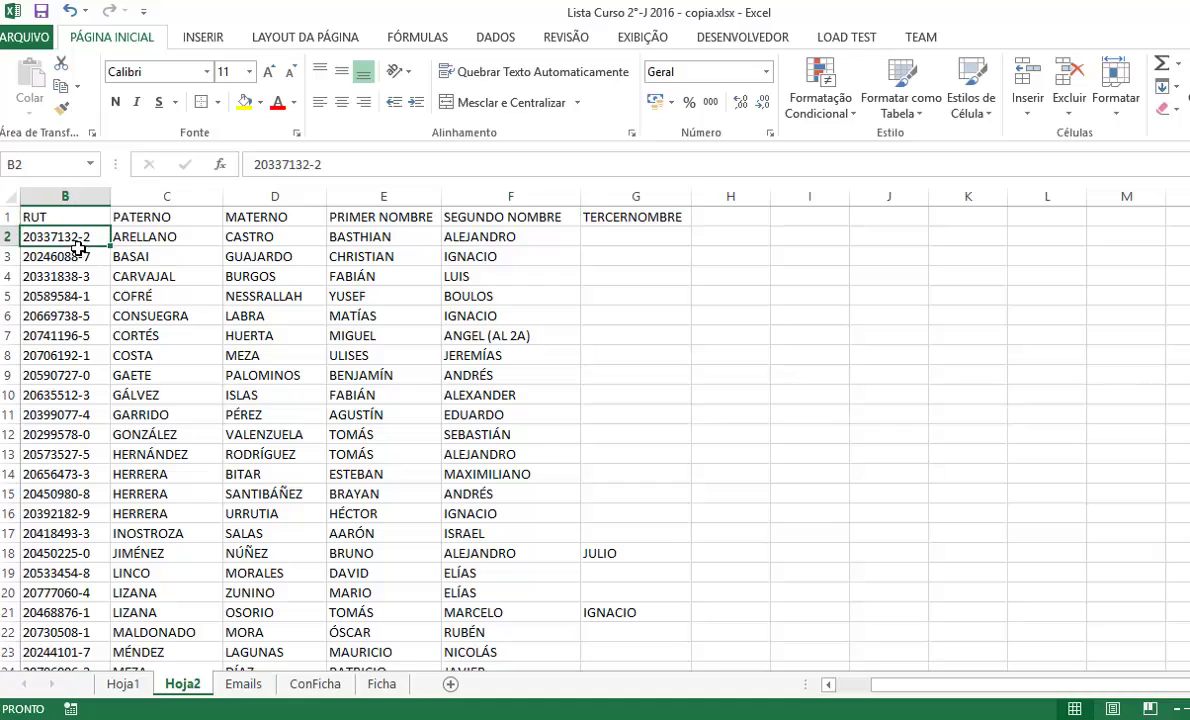
pyautogui.click(140, 686)
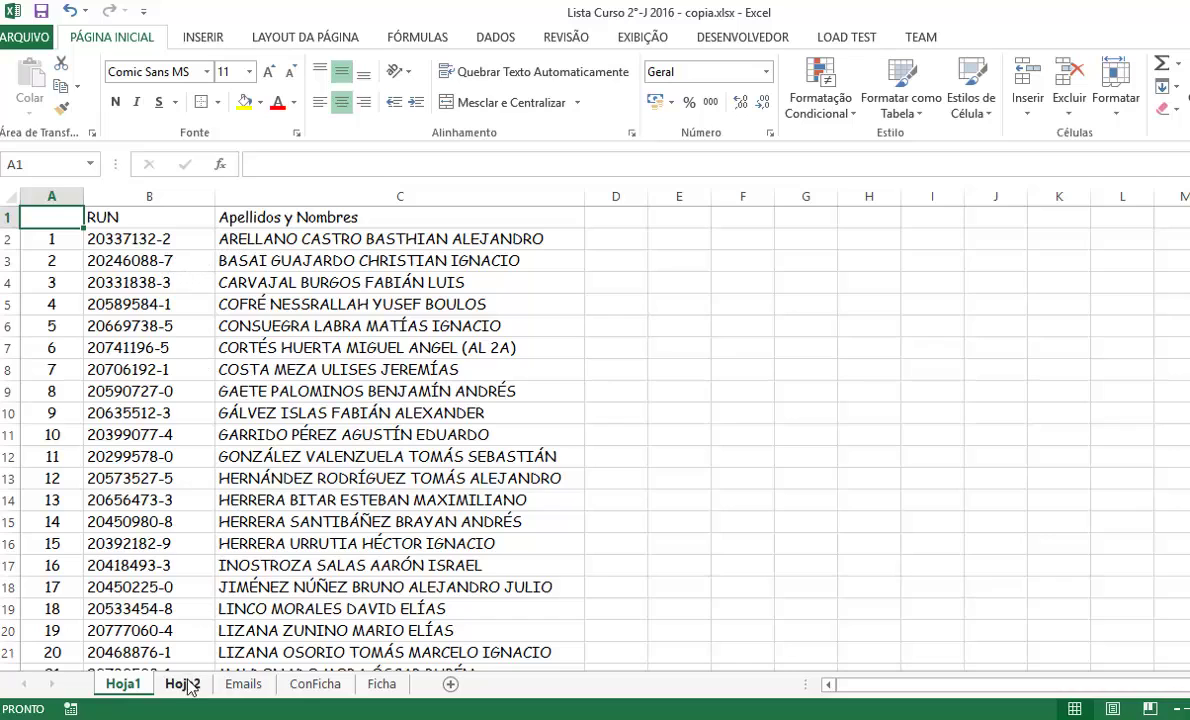
pyautogui.click(380, 685)
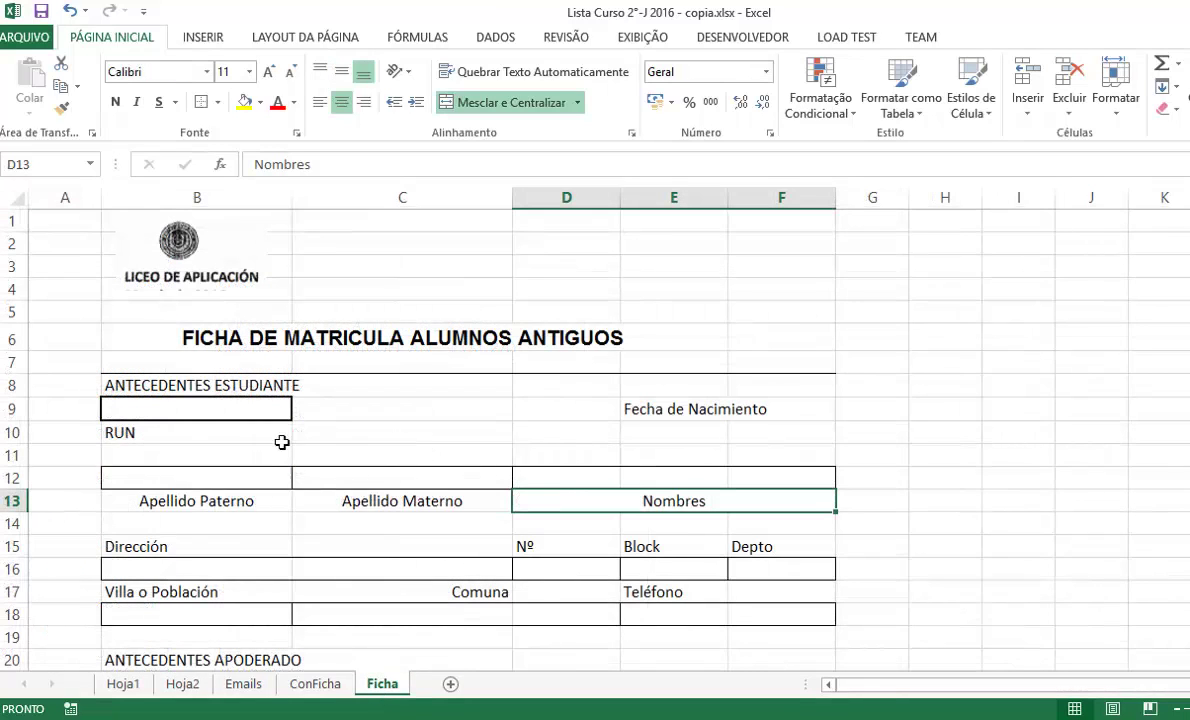
# Step: Check the Ficha RUN cells B9–B11 and surname cell B12, then go to the Hoja1 student list
pyautogui.click(200, 455)
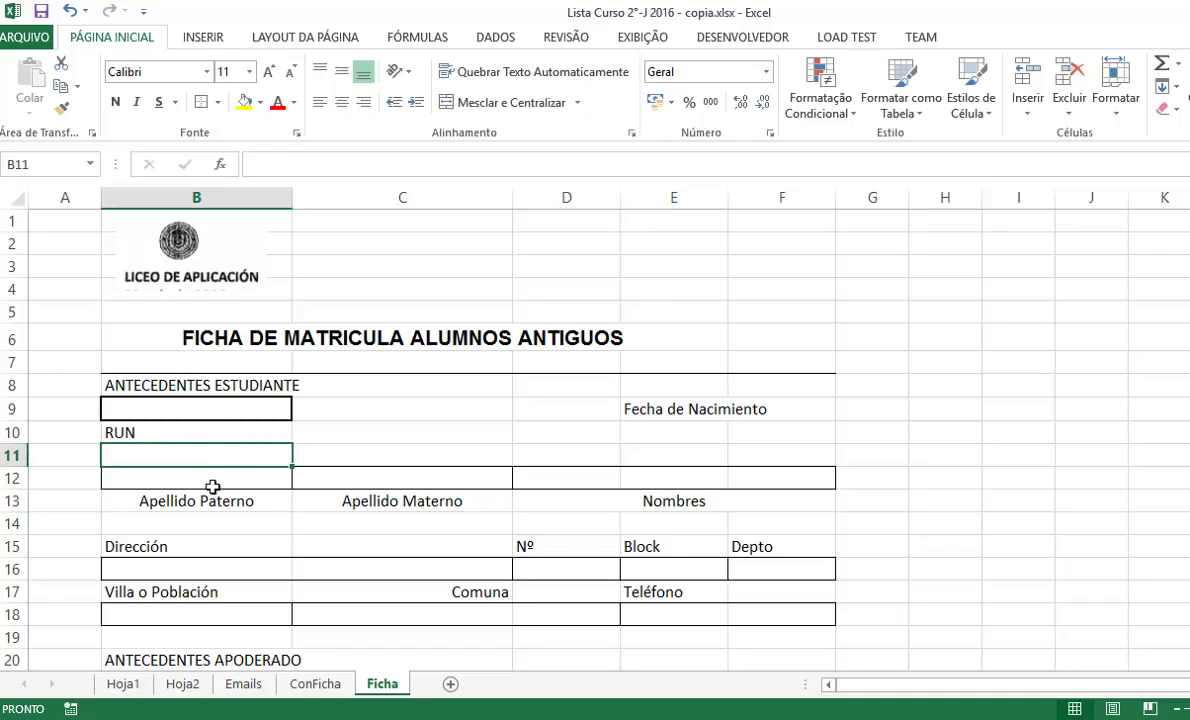
pyautogui.press('Down')
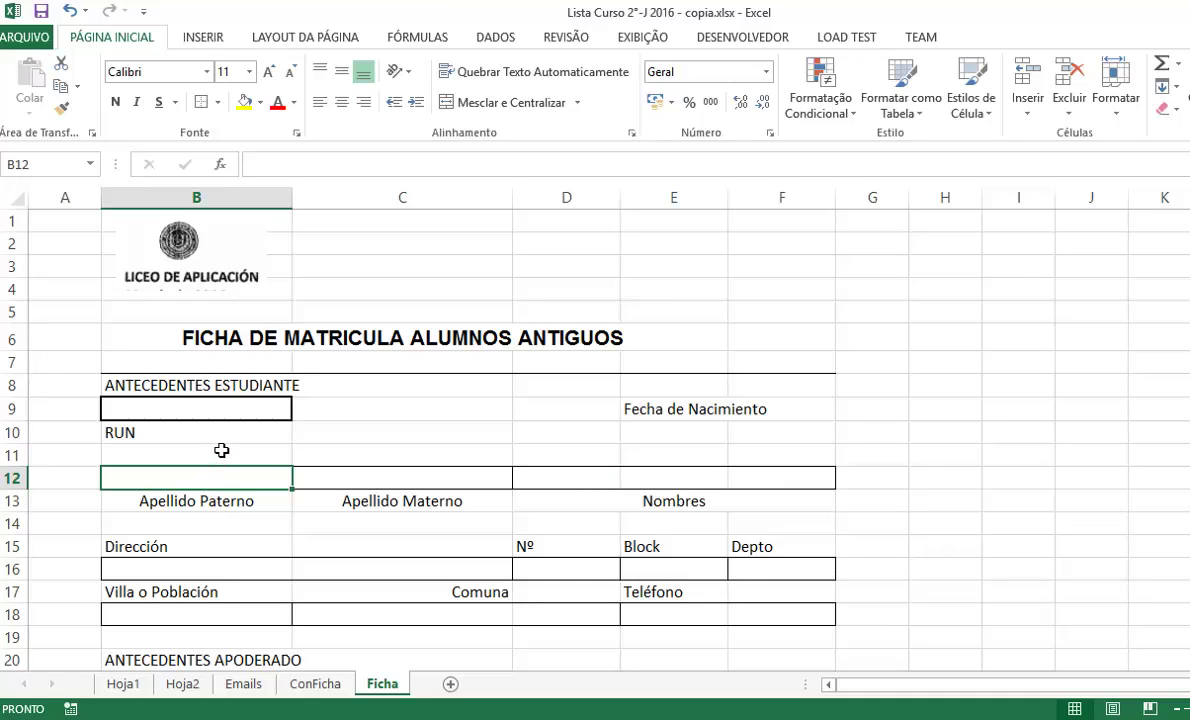
pyautogui.click(195, 420)
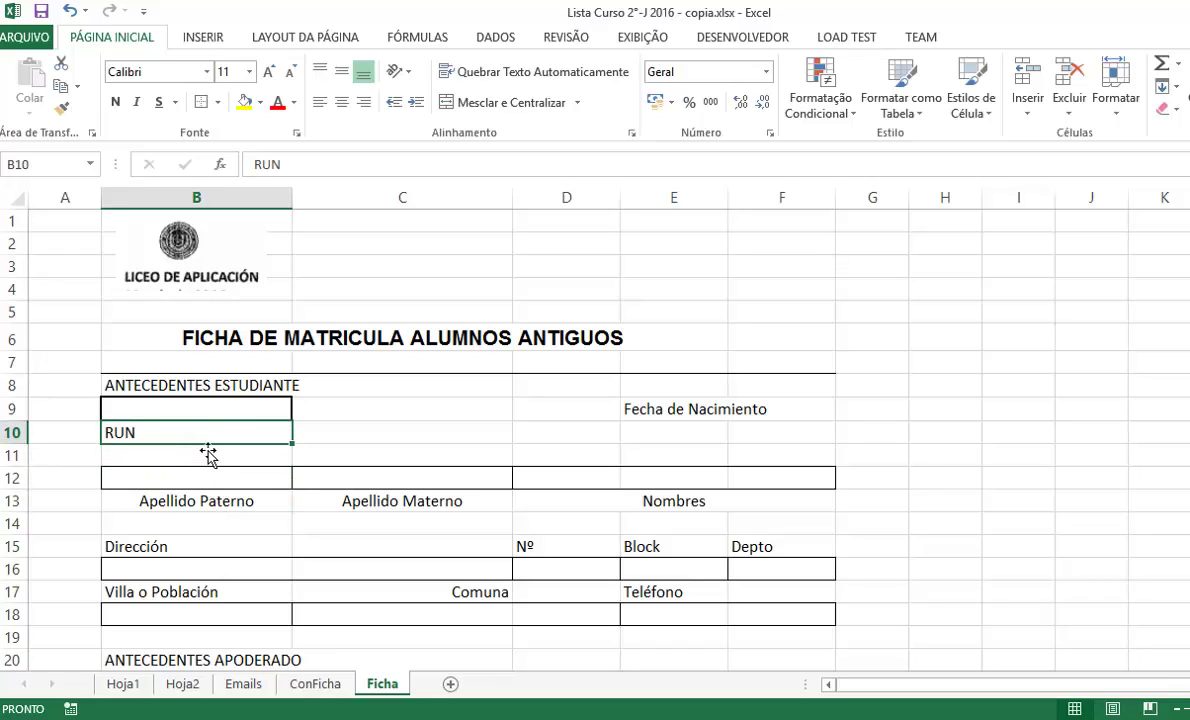
pyautogui.click(204, 412)
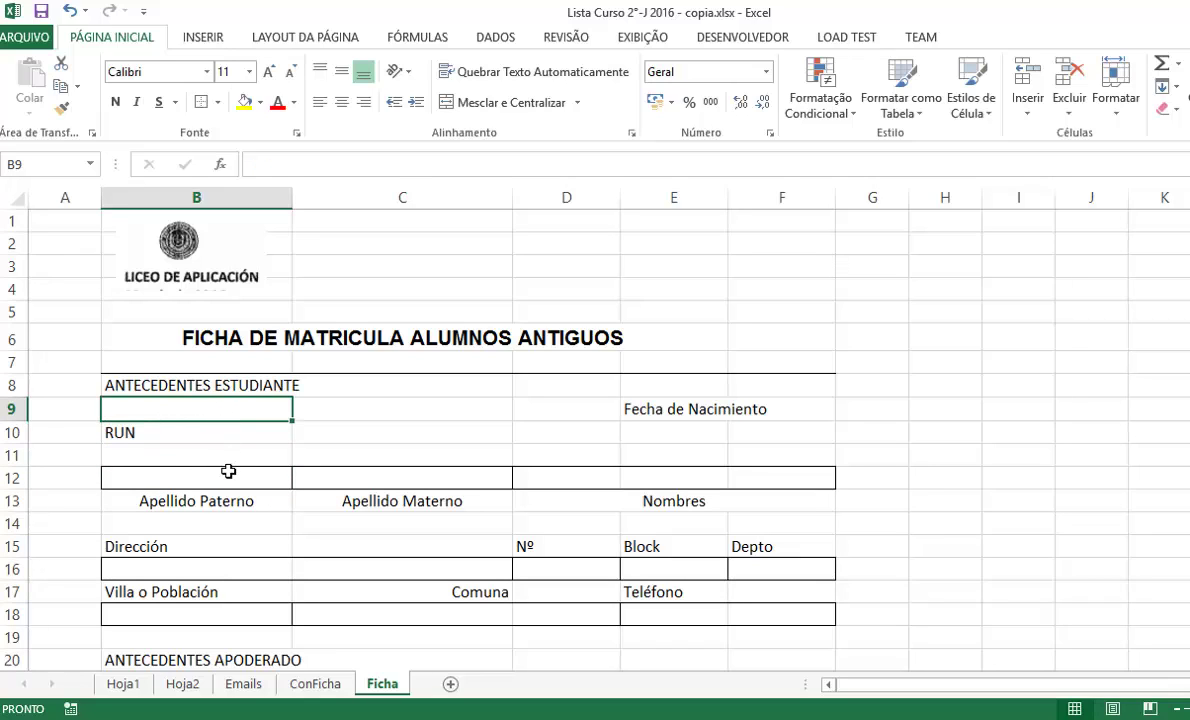
pyautogui.click(216, 482)
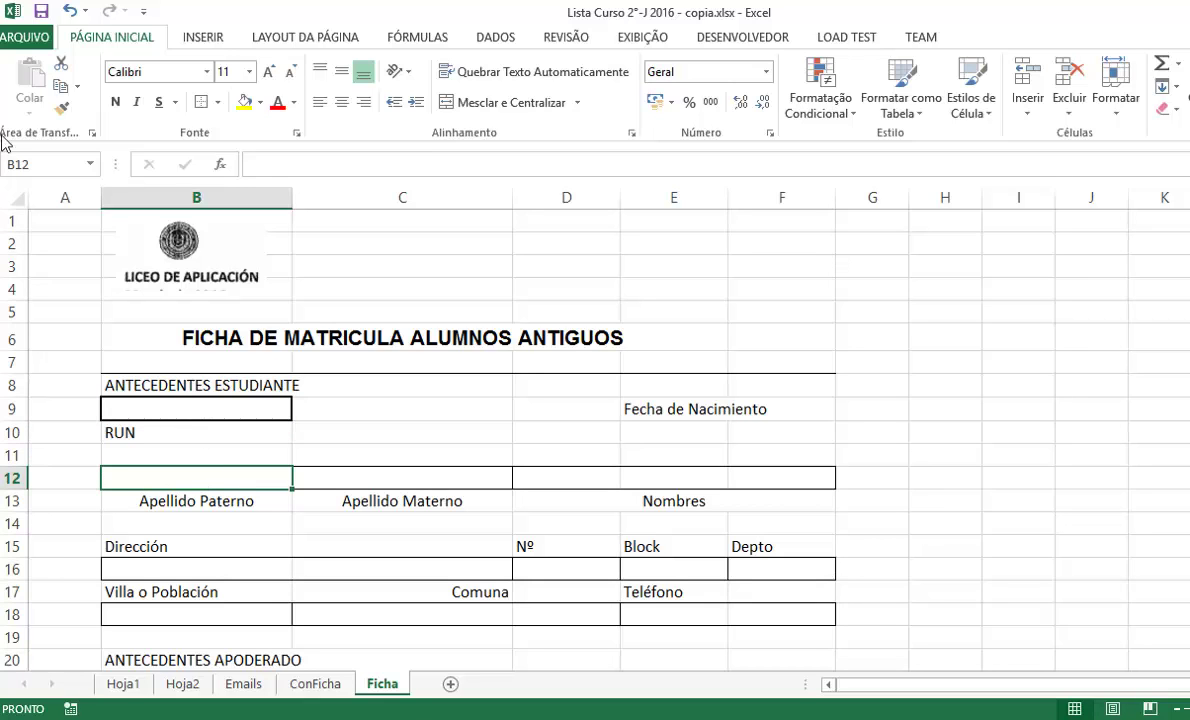
pyautogui.click(123, 683)
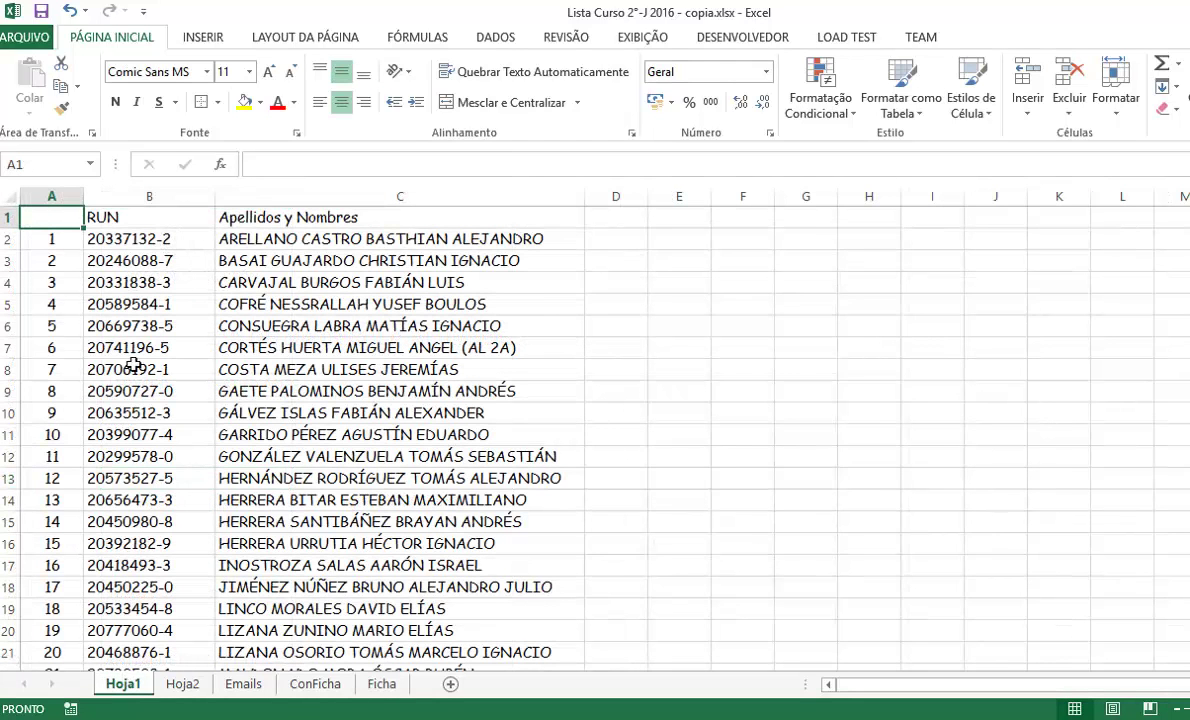
# Step: Copy the first student's RUT from Hoja2 cell B2 and select the Ficha RUN box B9
pyautogui.click(138, 238)
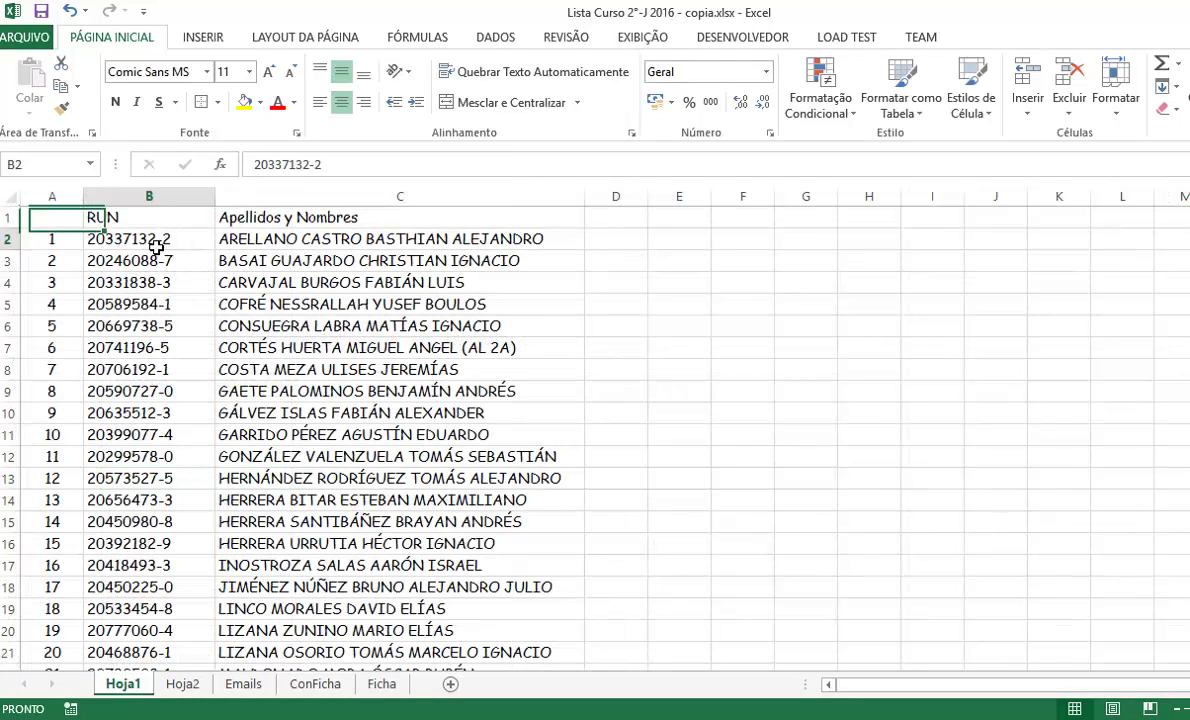
pyautogui.click(184, 685)
pyautogui.click(76, 255)
pyautogui.click(80, 236)
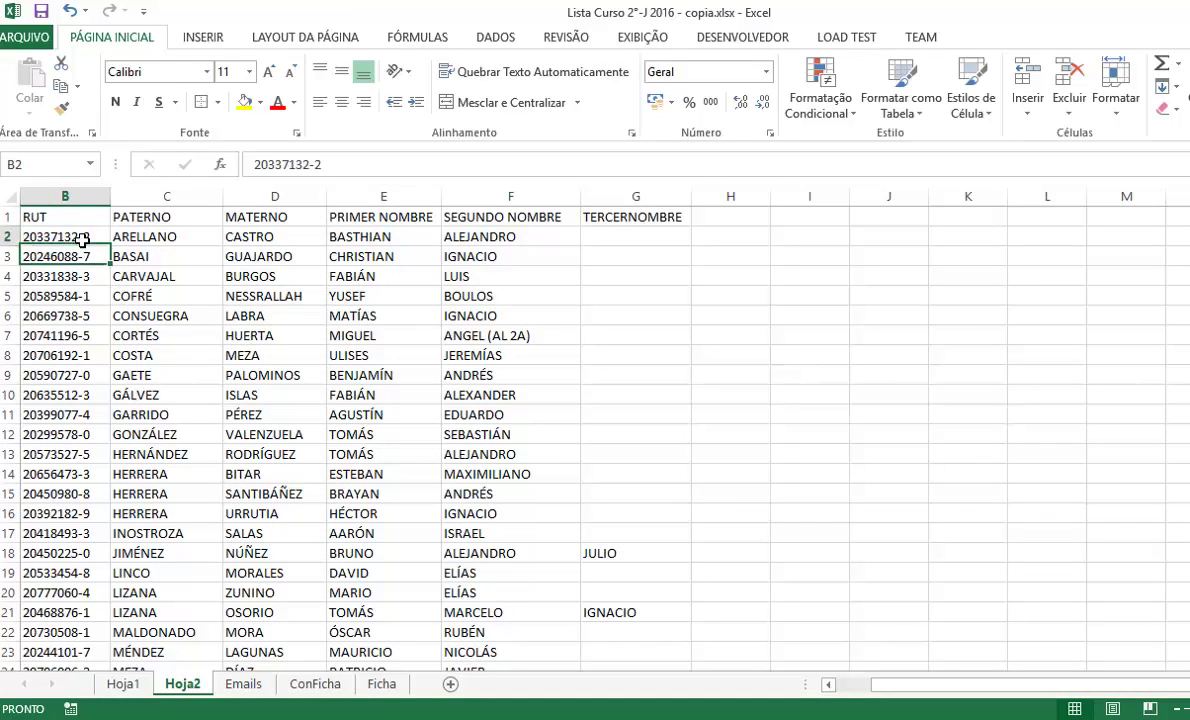
pyautogui.hotkey('ctrl', 'c')
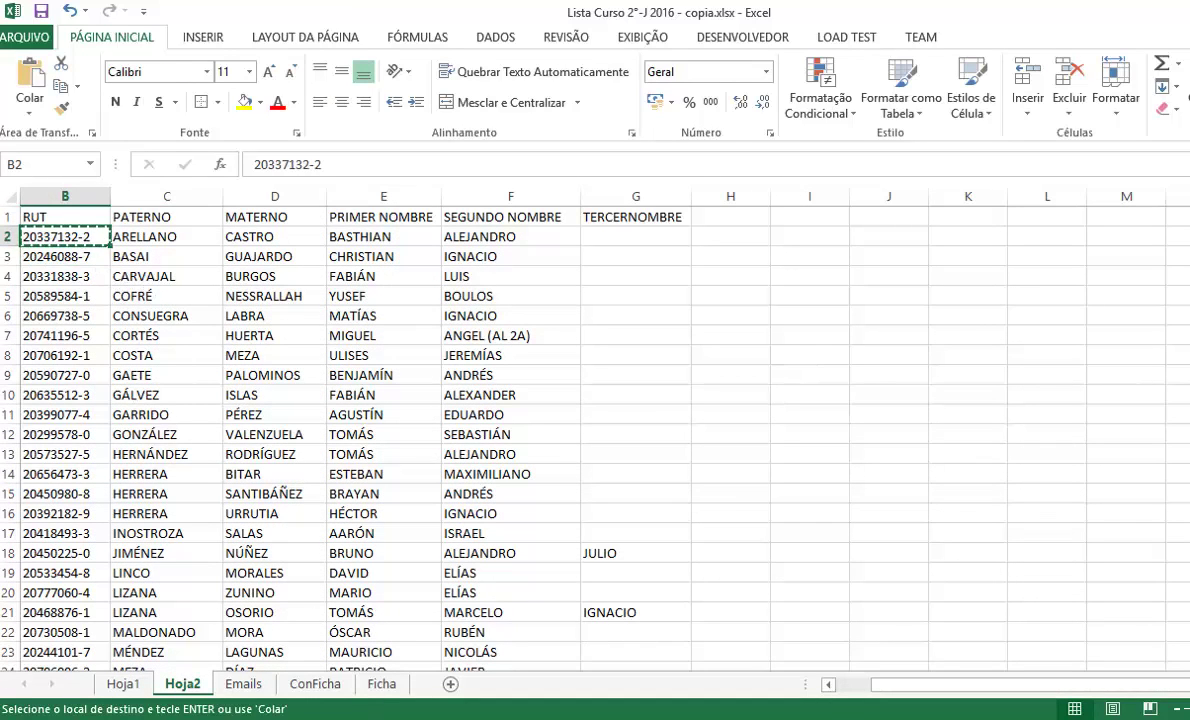
pyautogui.click(381, 686)
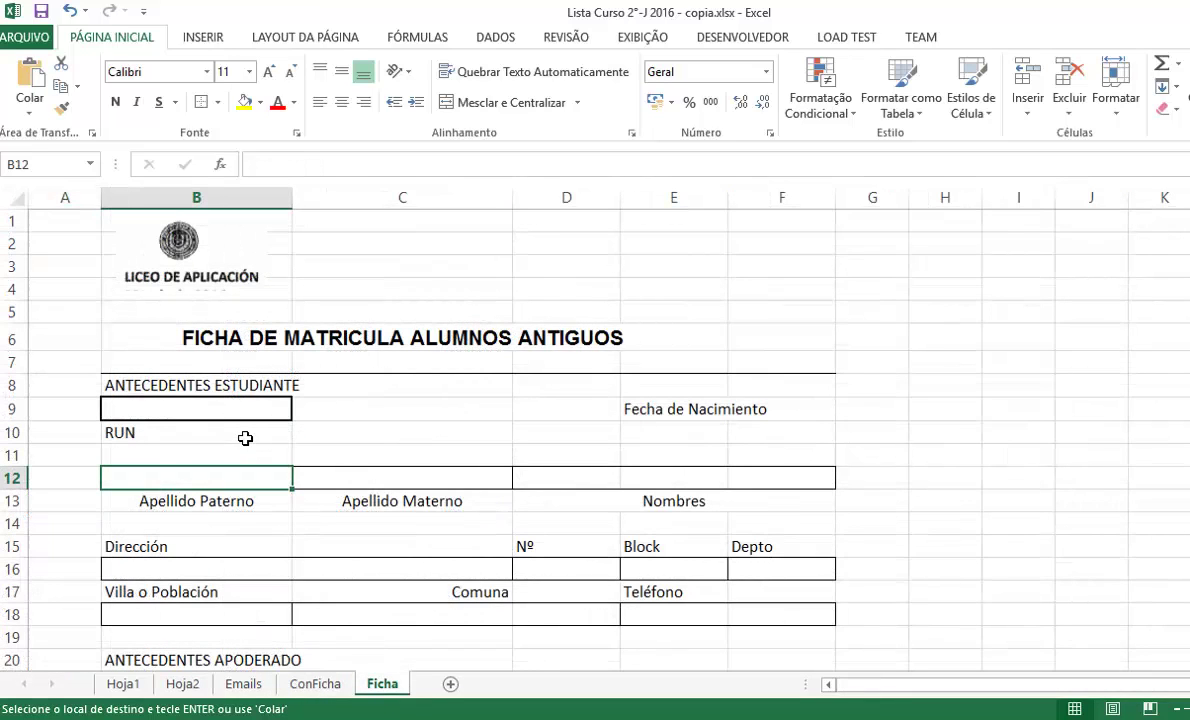
pyautogui.click(289, 166)
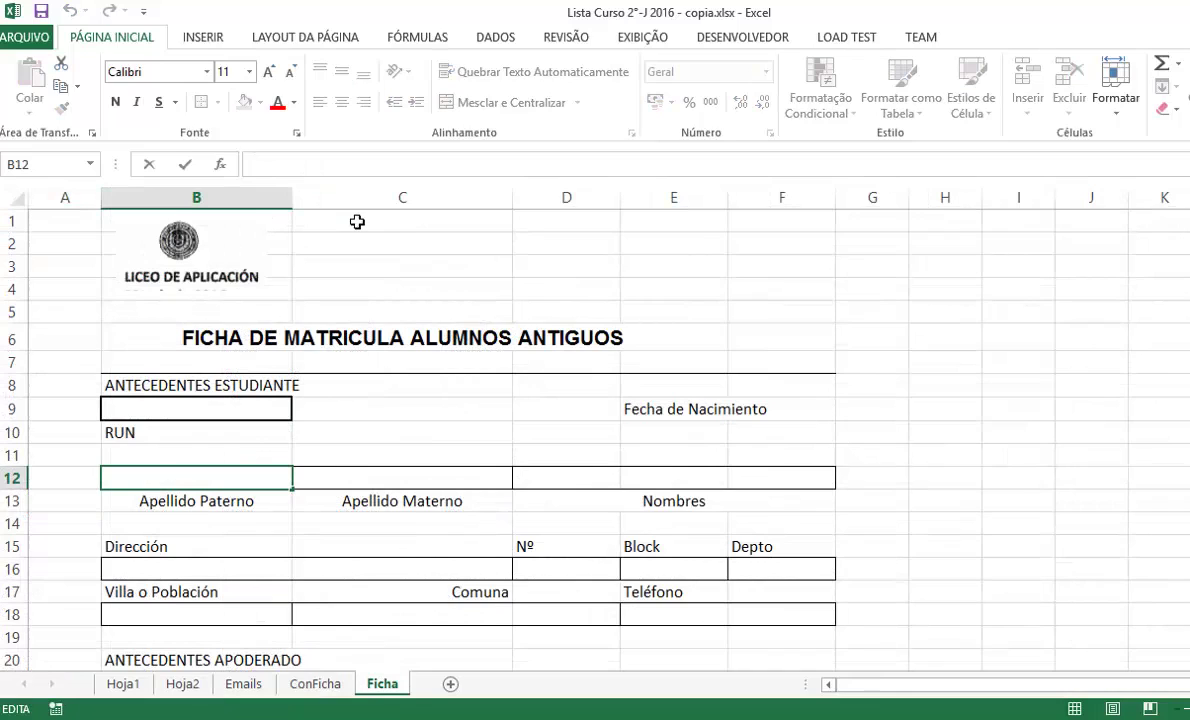
pyautogui.click(231, 430)
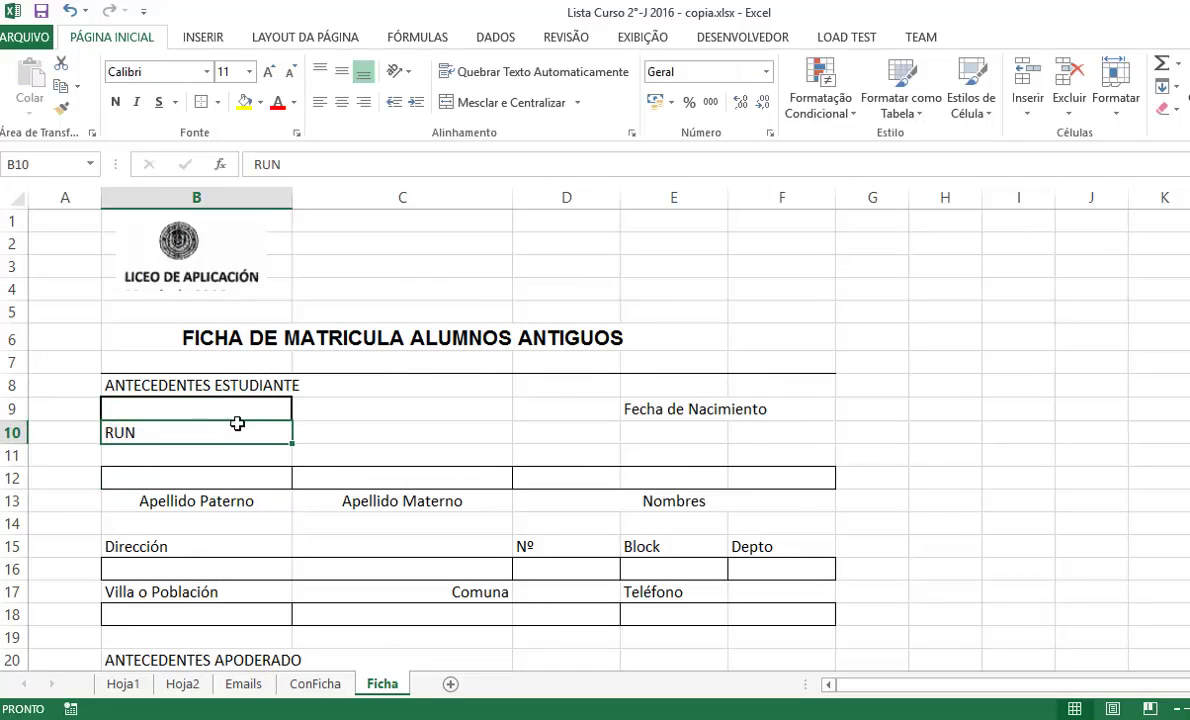
pyautogui.click(235, 414)
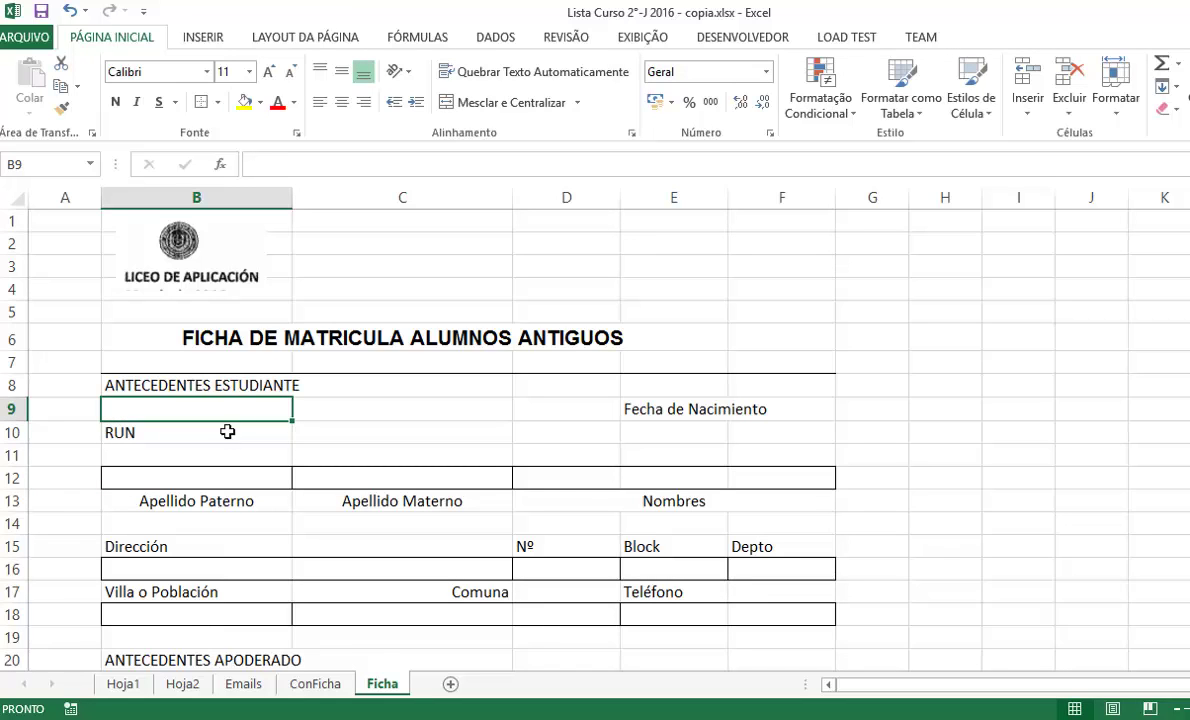
pyautogui.click(123, 684)
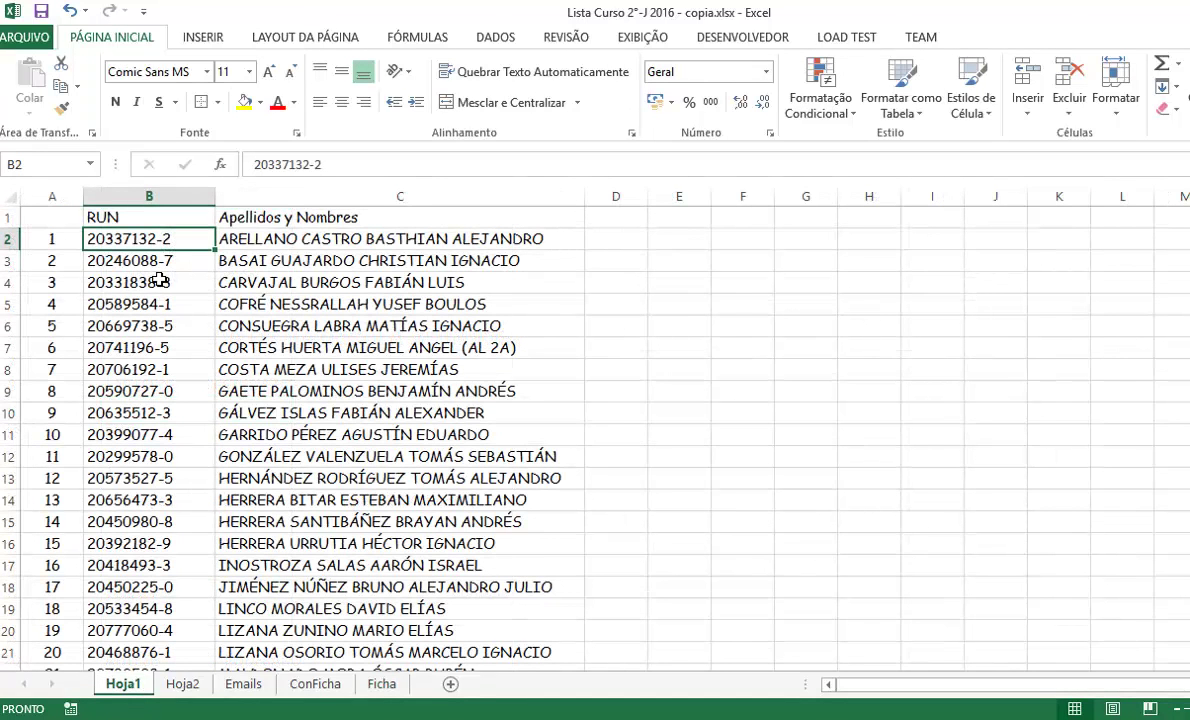
pyautogui.click(183, 684)
pyautogui.click(90, 259)
pyautogui.click(82, 237)
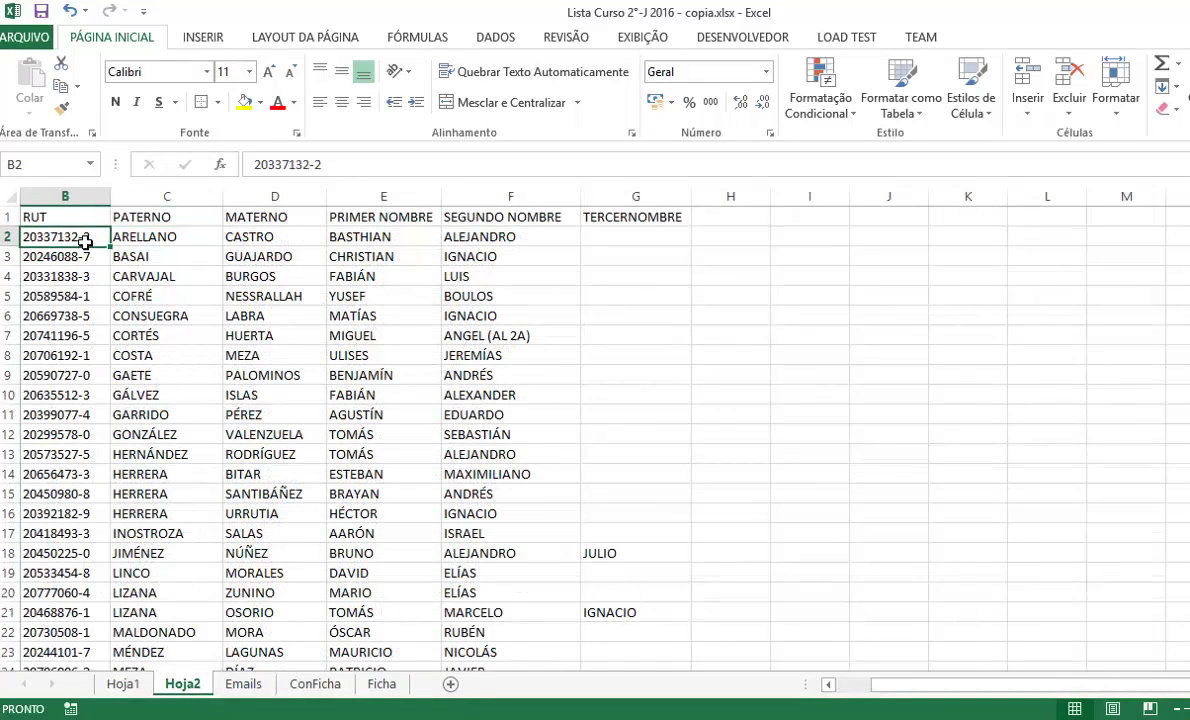
pyautogui.hotkey('ctrl', 'c')
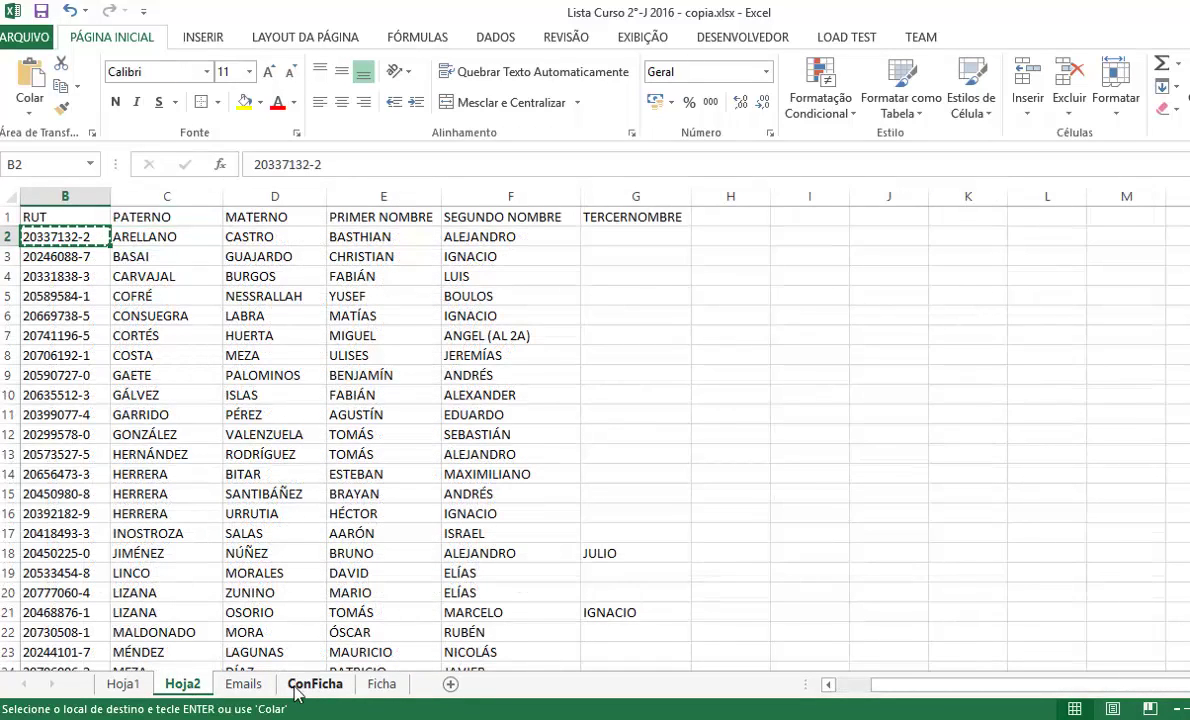
pyautogui.click(382, 684)
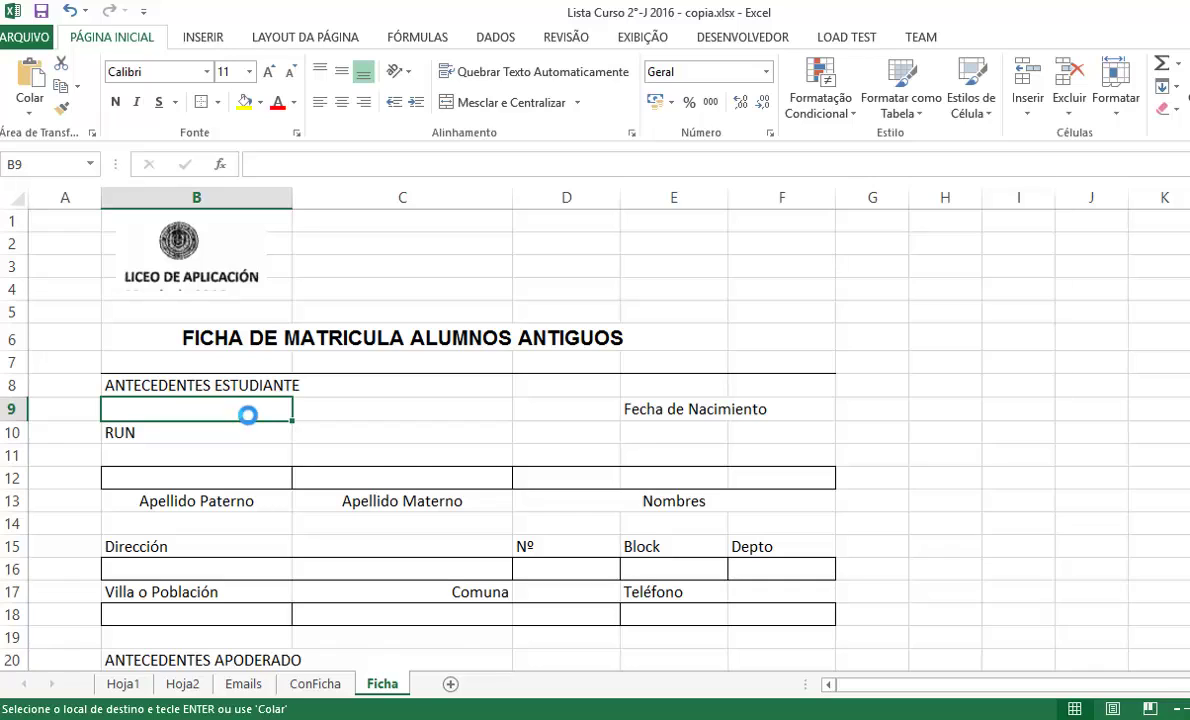
pyautogui.press('Return')
# Step: Restore the full border around B9, confirm its value, and move to surname cell B12
pyautogui.click(242, 432)
pyautogui.click(240, 410)
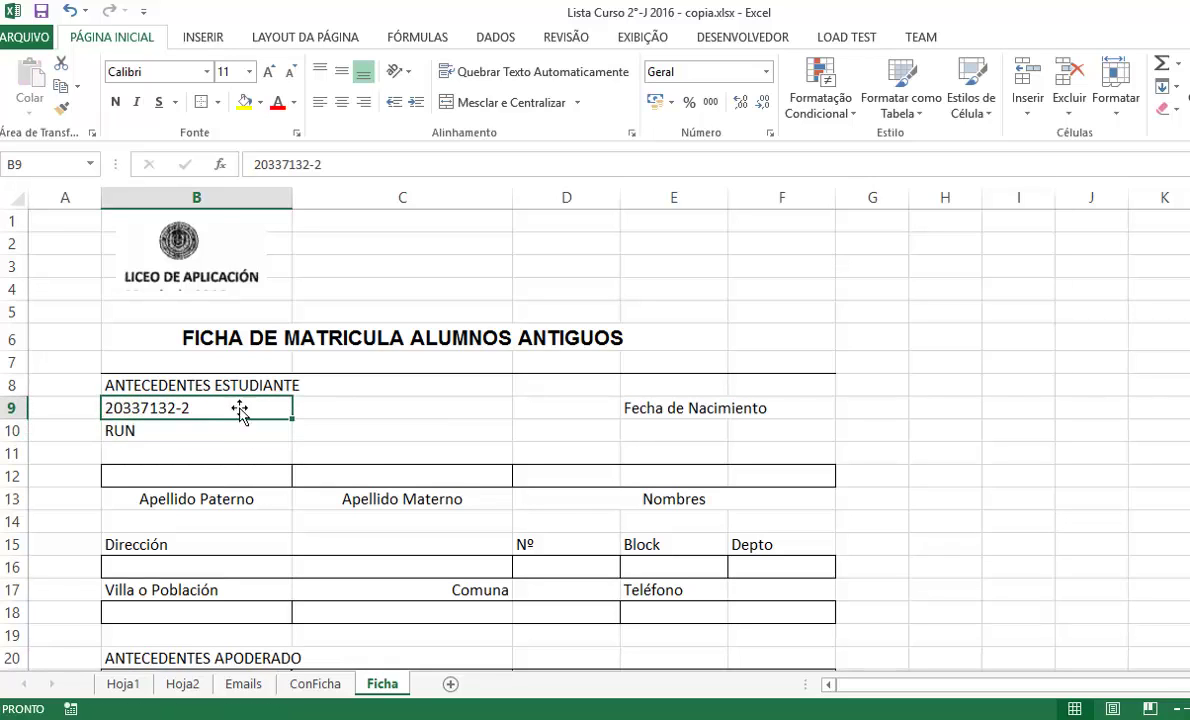
pyautogui.click(201, 102)
pyautogui.click(222, 453)
pyautogui.click(204, 404)
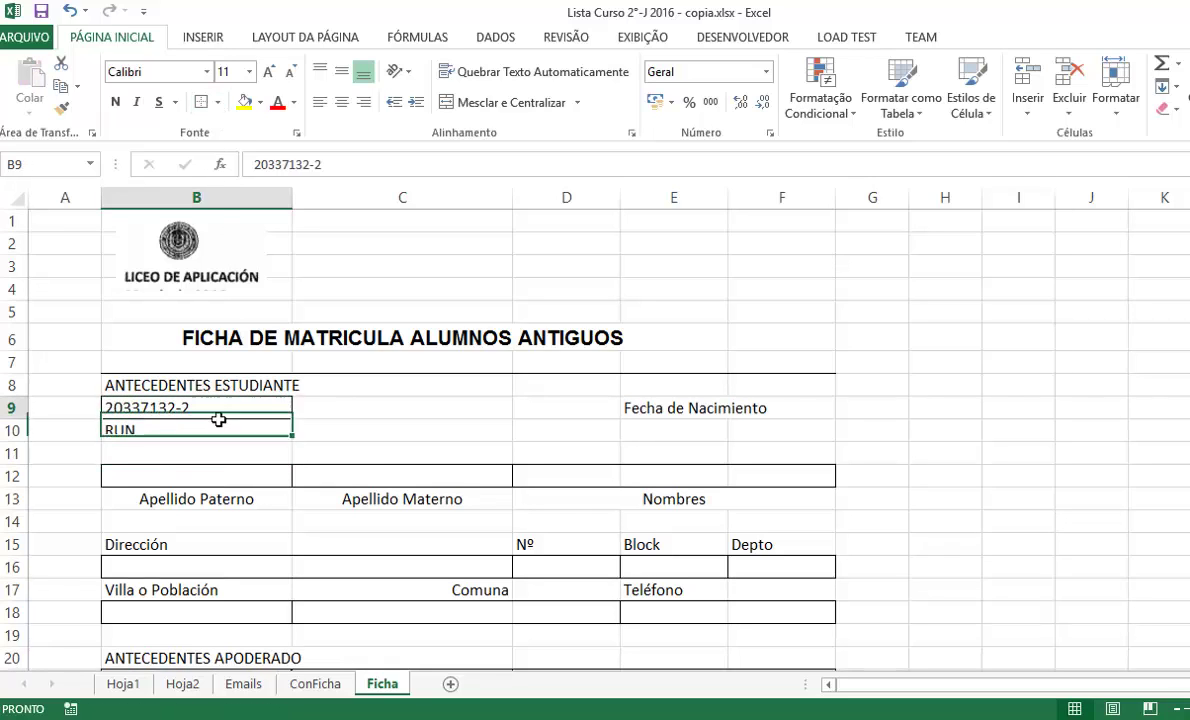
pyautogui.press('Down')
pyautogui.press('Down')
pyautogui.press('Down')
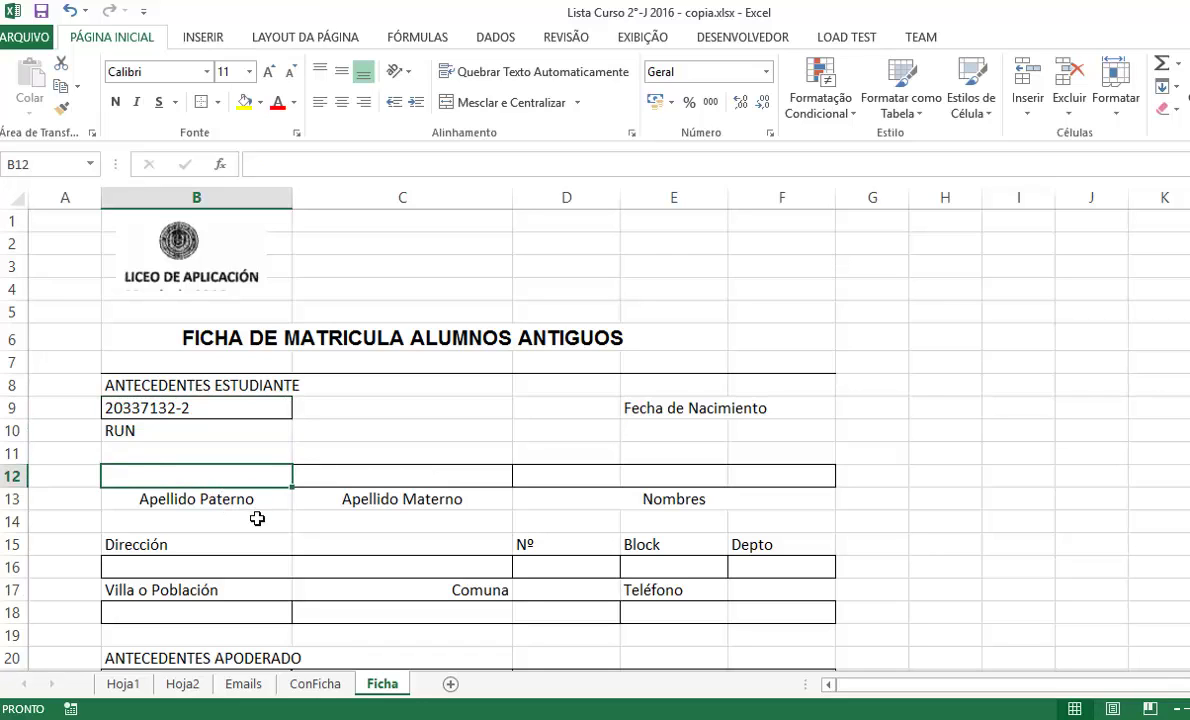
# Step: Start a =PROCV( formula in B12 using the RUN in B9 as the lookup value
pyautogui.write('=')
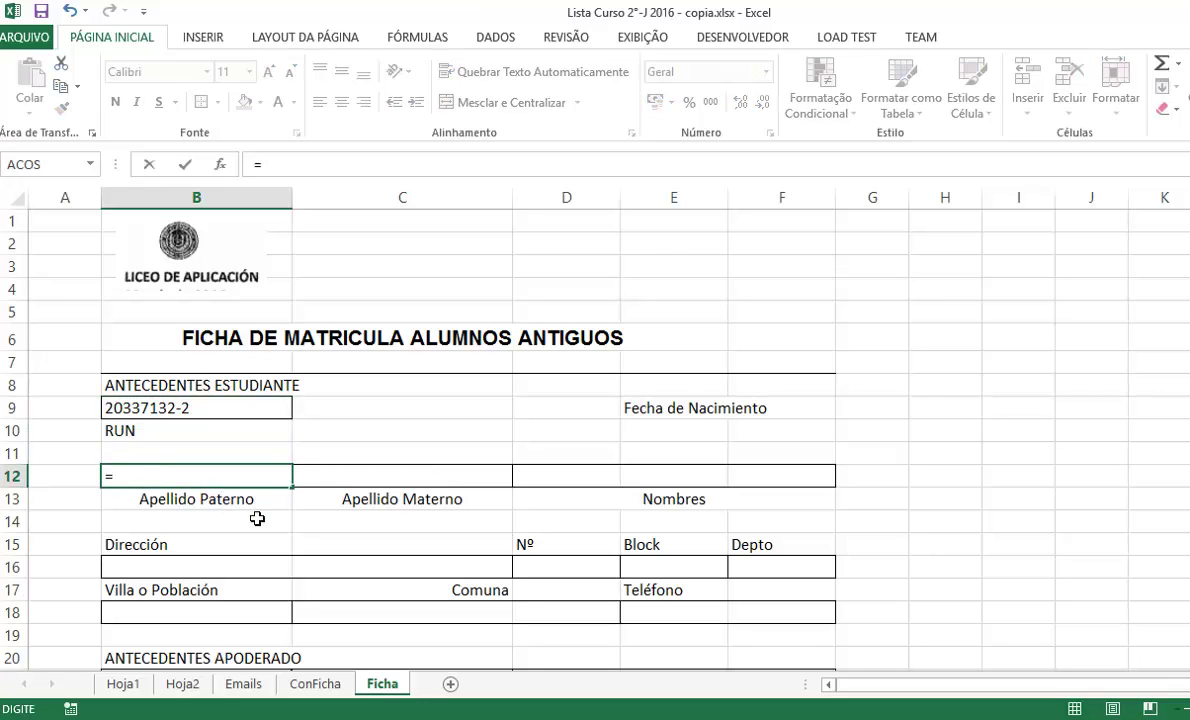
pyautogui.write('procv')
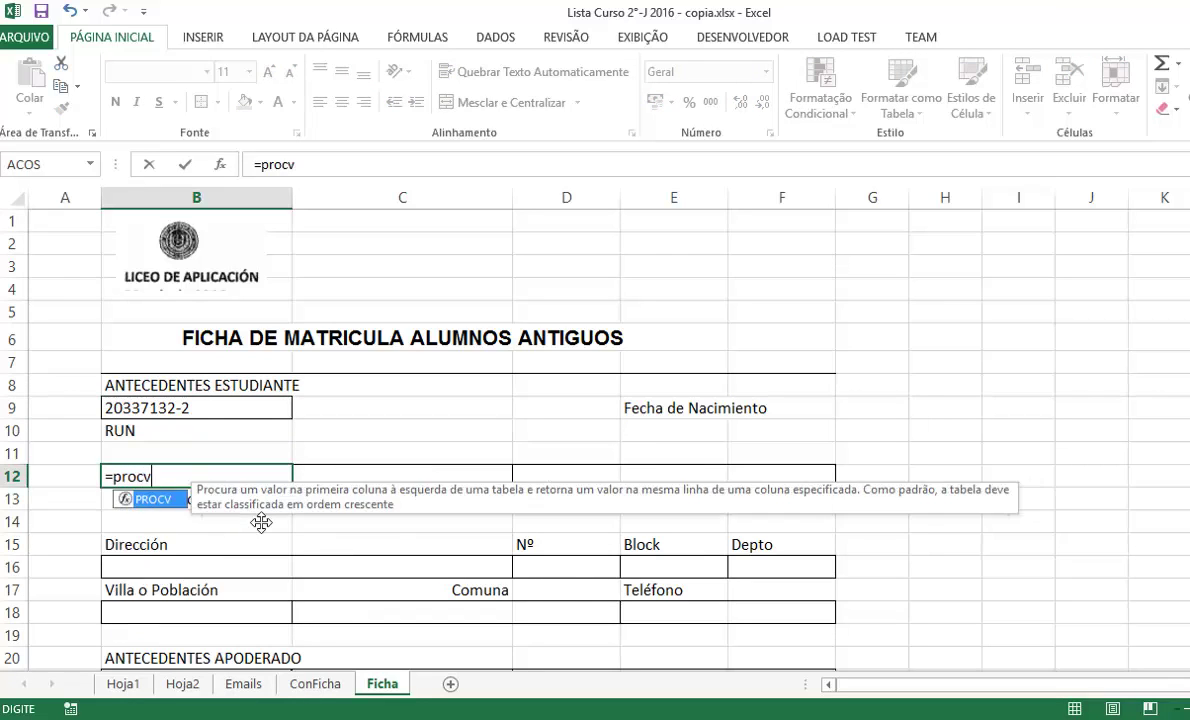
pyautogui.write('(')
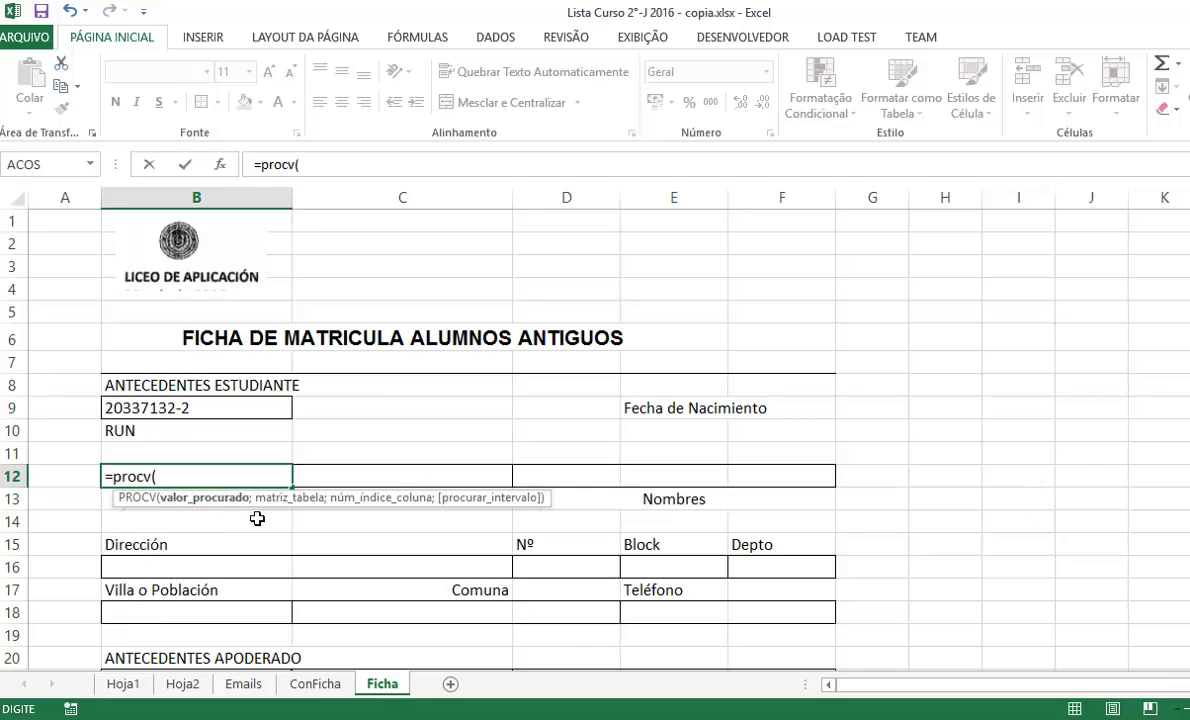
pyautogui.click(185, 409)
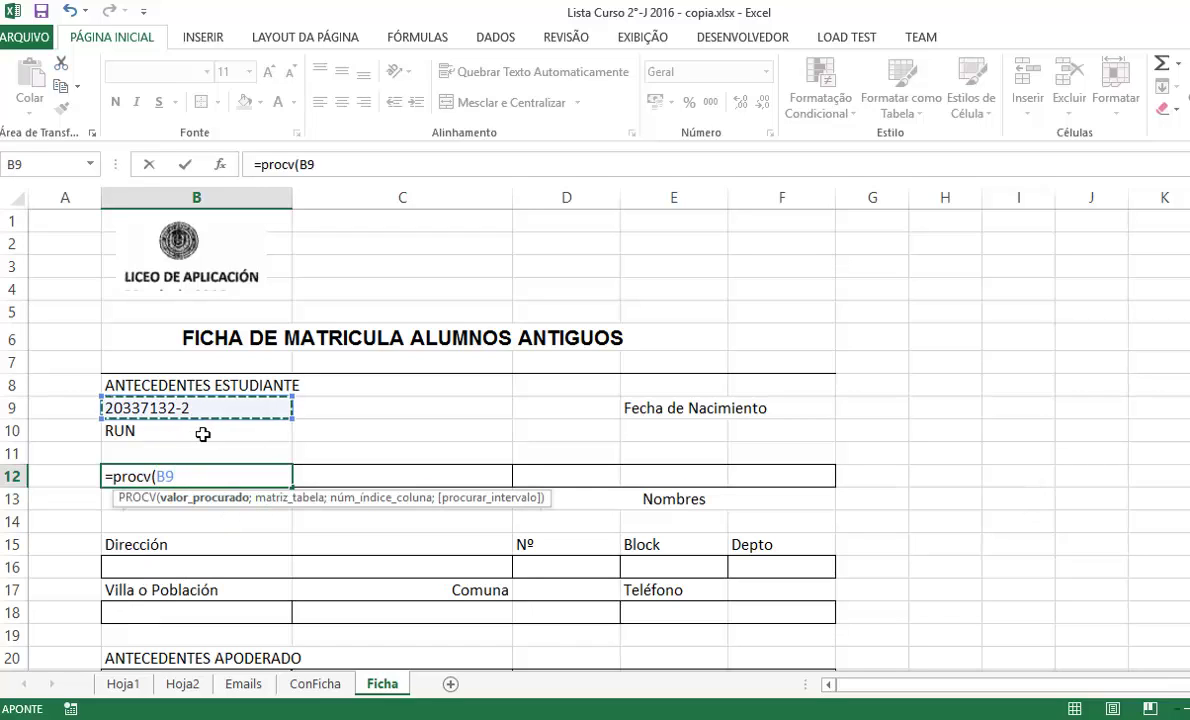
pyautogui.write(';')
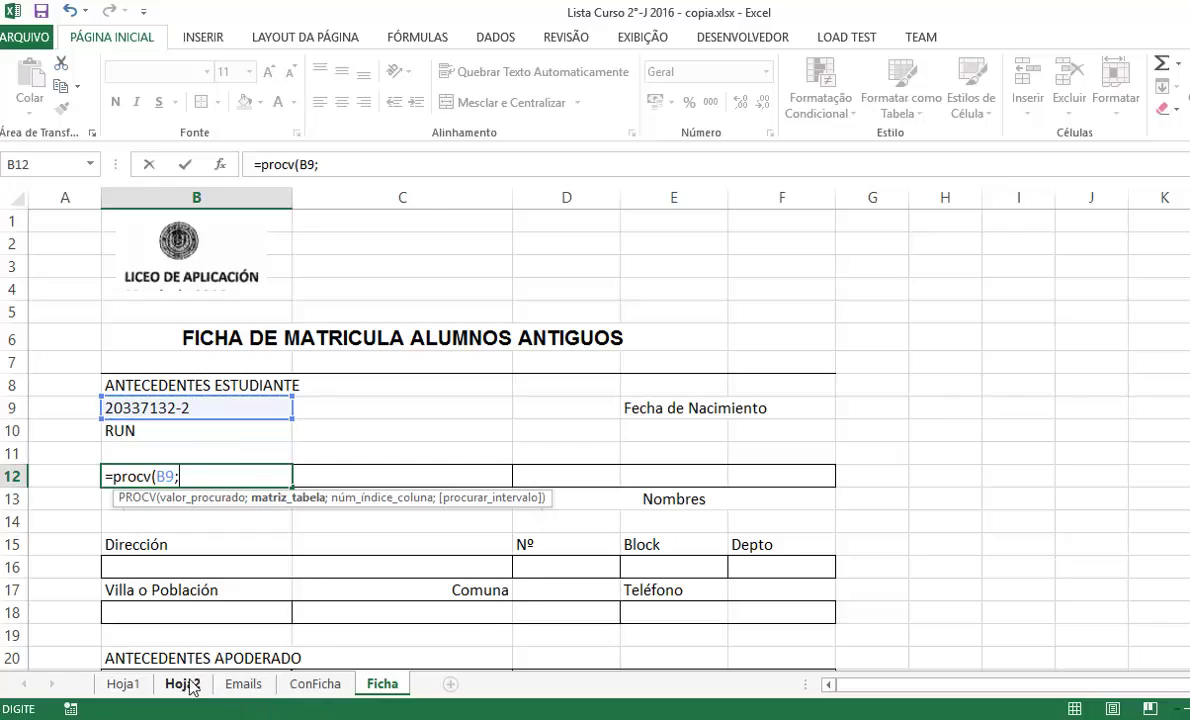
# Step: Set the PROCV lookup table to the range Hoja2!B2:G43
pyautogui.click(190, 684)
pyautogui.click(64, 242)
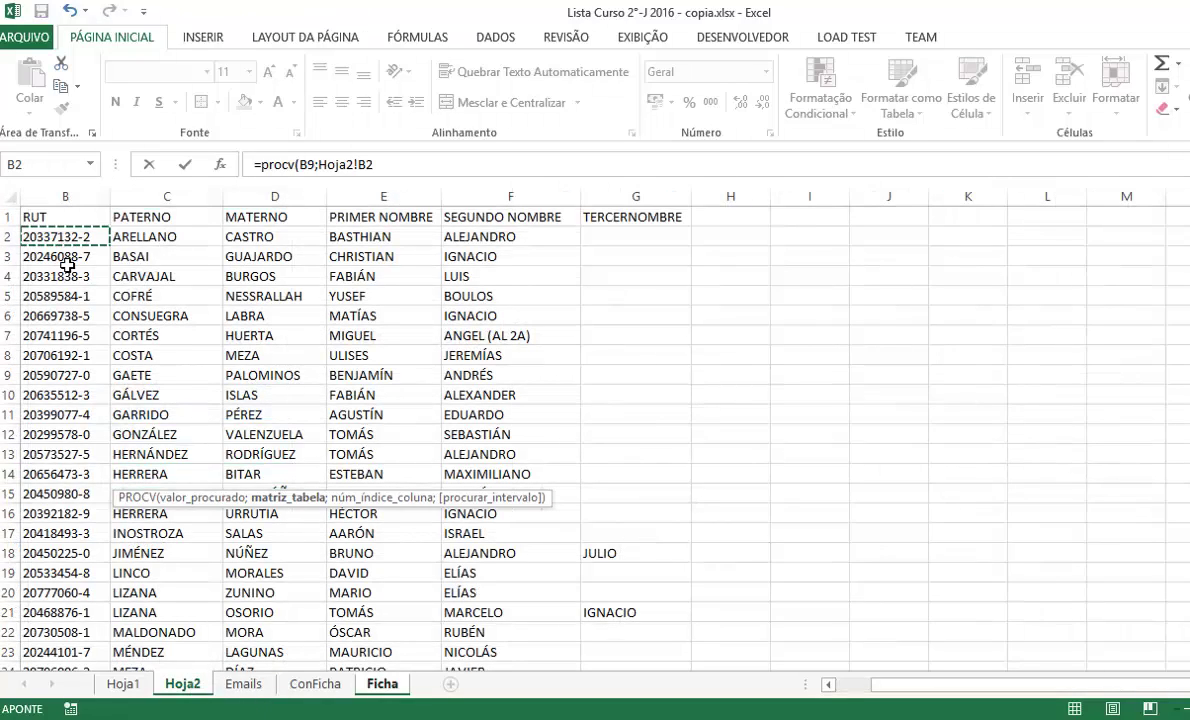
pyautogui.hotkey('ctrl', 'shift', 'Down')
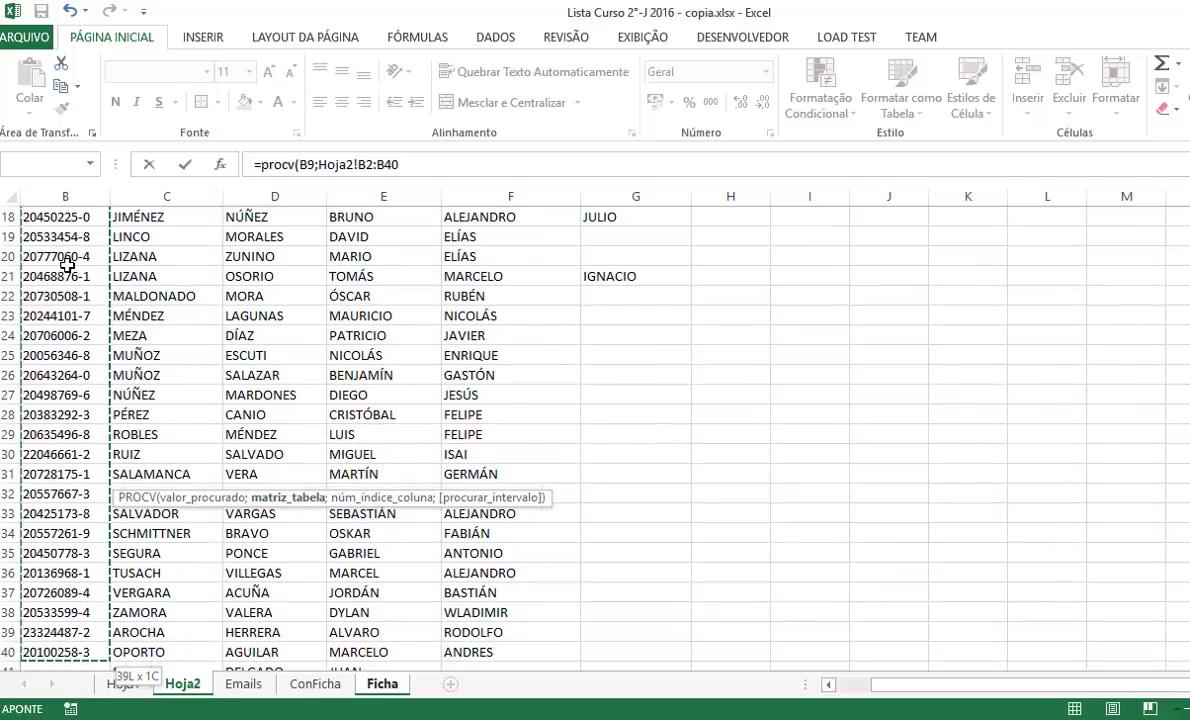
pyautogui.hotkey('shift', 'Right')
pyautogui.hotkey('shift', 'Right')
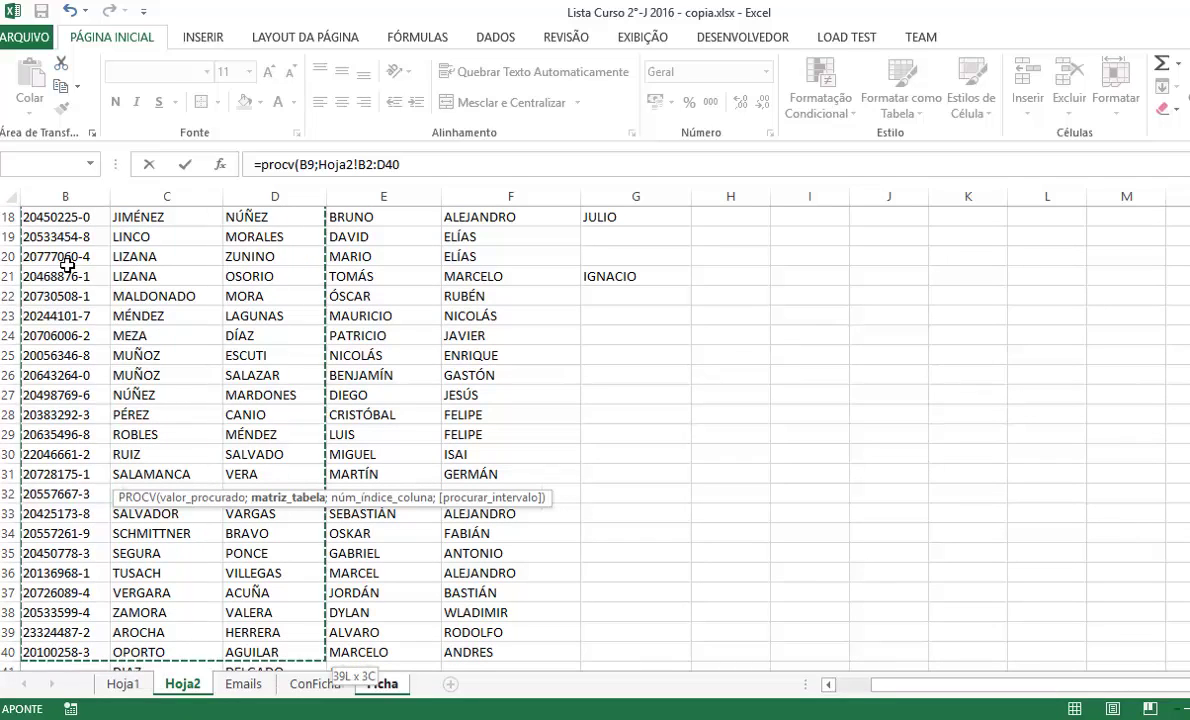
pyautogui.hotkey('shift', 'Down')
pyautogui.hotkey('shift', 'Down')
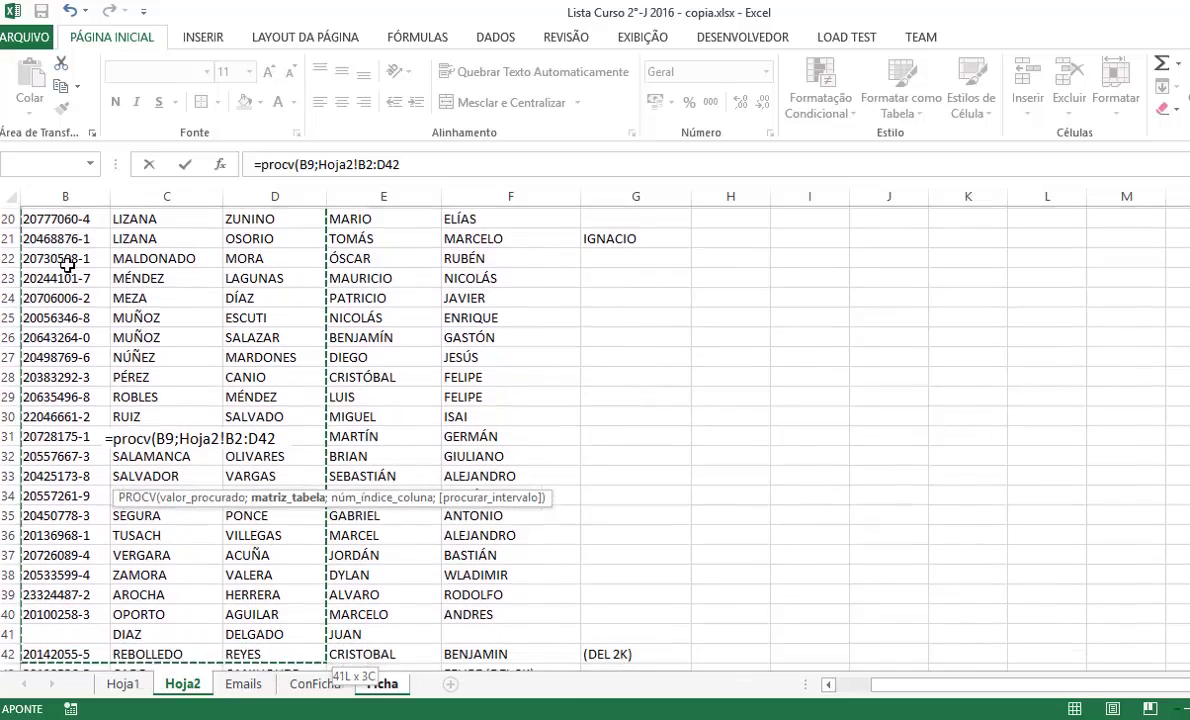
pyautogui.hotkey('shift', 'Down')
pyautogui.hotkey('shift', 'Right')
pyautogui.hotkey('shift', 'Right')
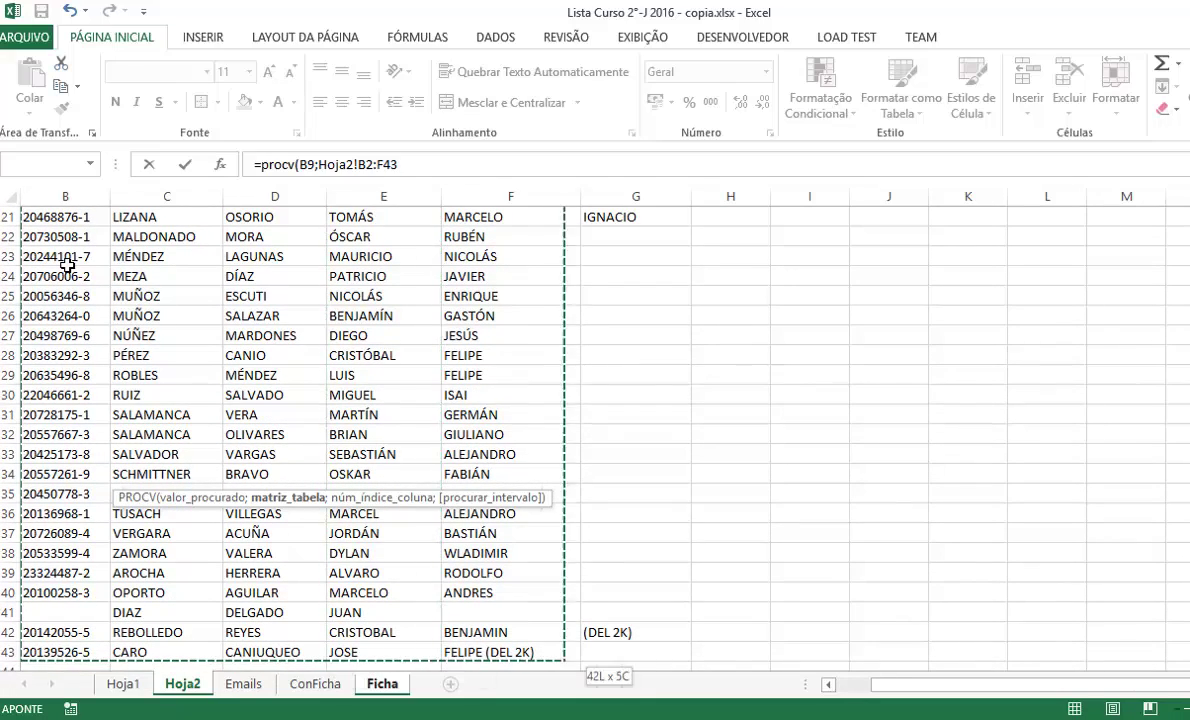
pyautogui.hotkey('shift', 'Right')
pyautogui.hotkey('shift', 'Down')
pyautogui.hotkey('shift', 'Down')
pyautogui.hotkey('shift', 'Down')
pyautogui.hotkey('shift', 'Down')
pyautogui.hotkey('shift', 'Down')
pyautogui.hotkey('shift', 'Down')
pyautogui.hotkey('shift', 'Down')
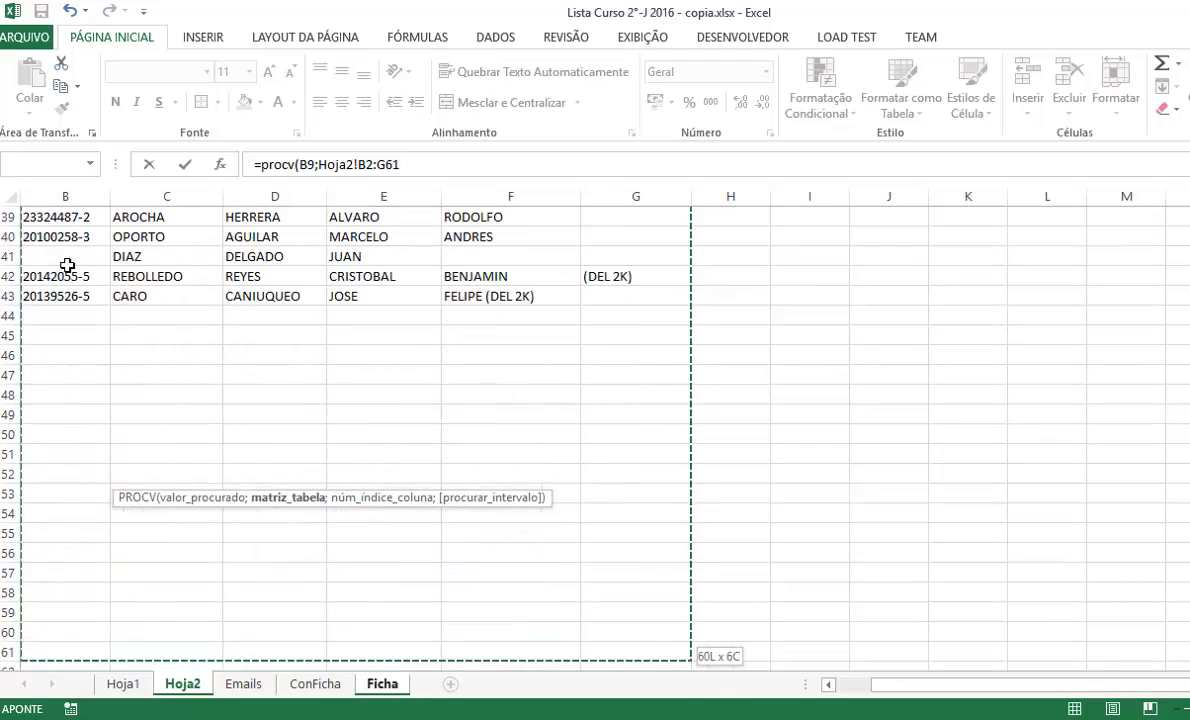
pyautogui.hotkey('shift', 'Up')
pyautogui.hotkey('shift', 'Up')
pyautogui.hotkey('shift', 'Up')
pyautogui.hotkey('shift', 'Up')
pyautogui.hotkey('shift', 'Up')
pyautogui.hotkey('shift', 'Up')
pyautogui.hotkey('shift', 'Down')
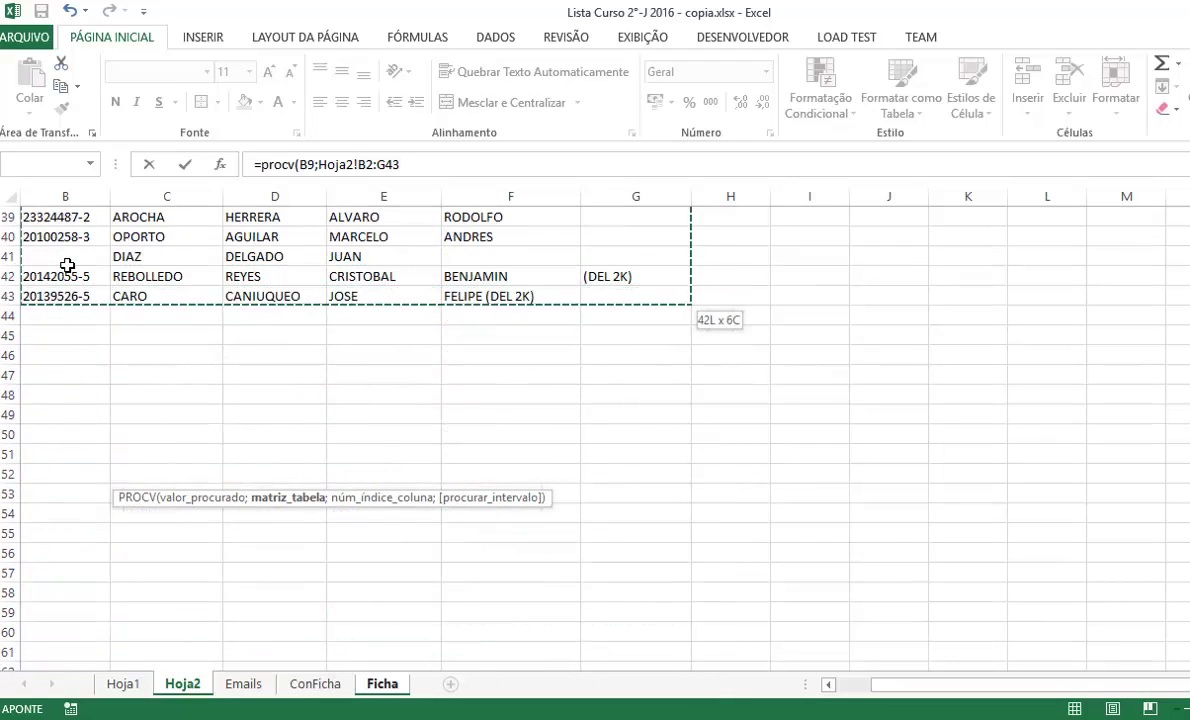
pyautogui.write(';')
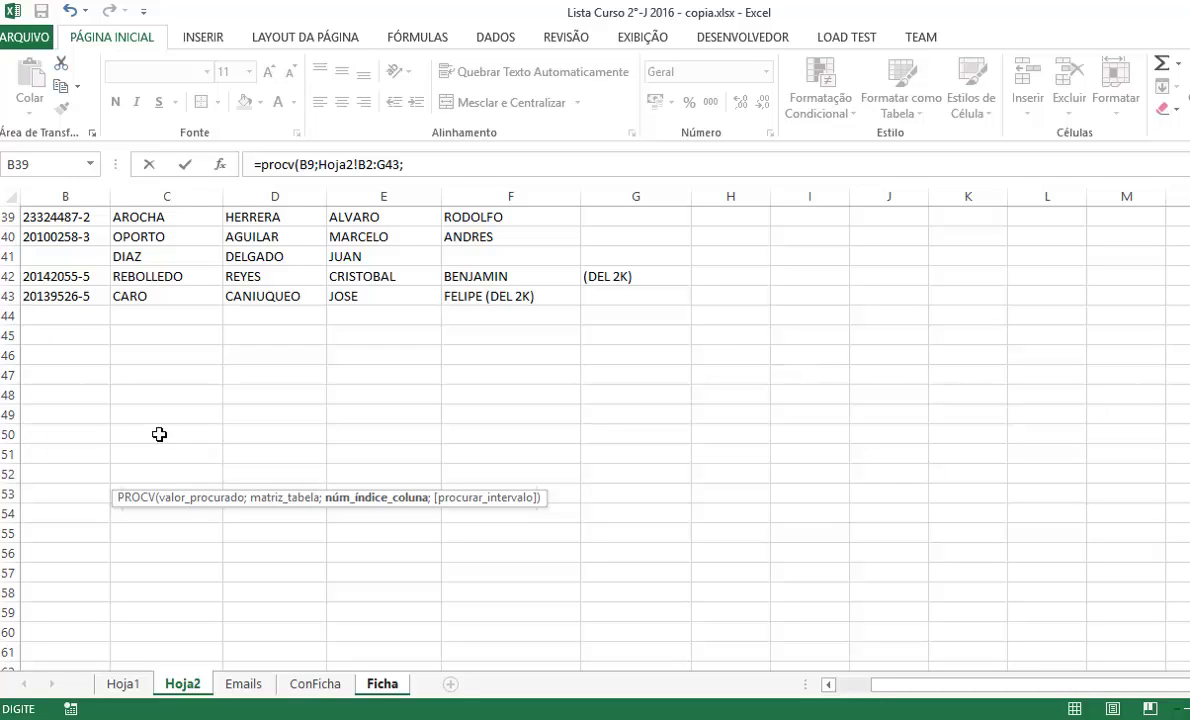
# Step: Complete the formula with column index 2 and exact match FALSO, showing ARELLANO
pyautogui.scroll(3, 197, 396)
pyautogui.scroll(6, 210, 393)
pyautogui.scroll(4, 210, 393)
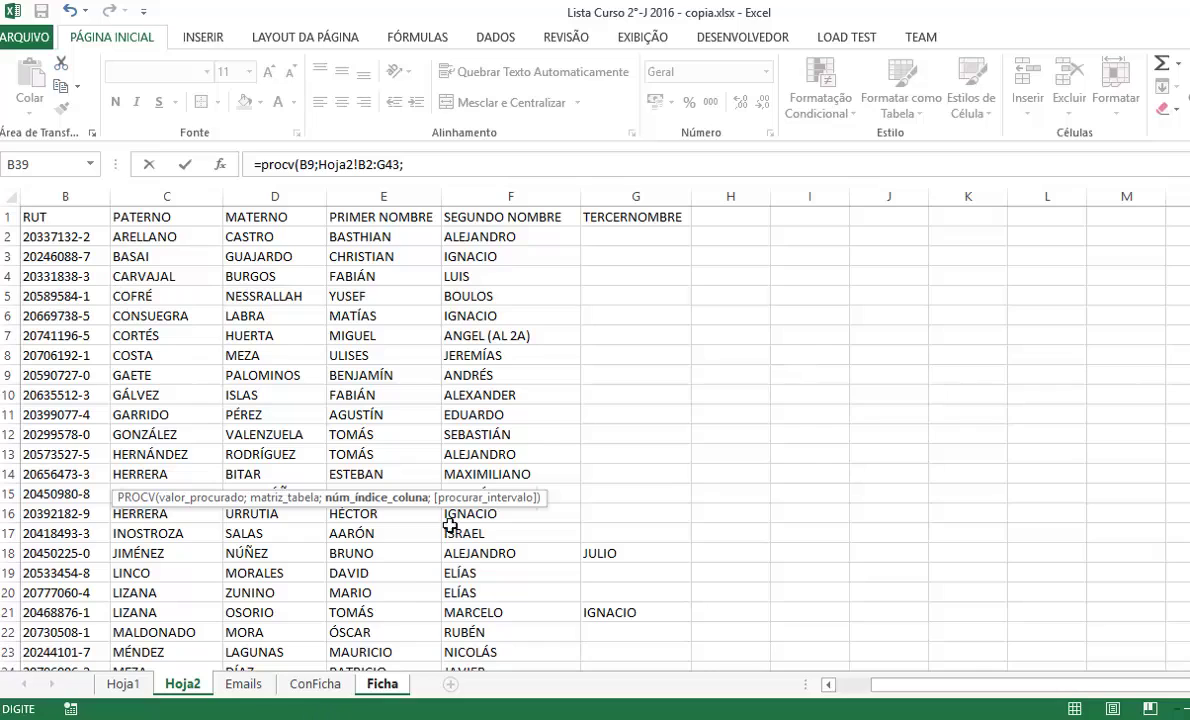
pyautogui.click(424, 172)
pyautogui.write('2')
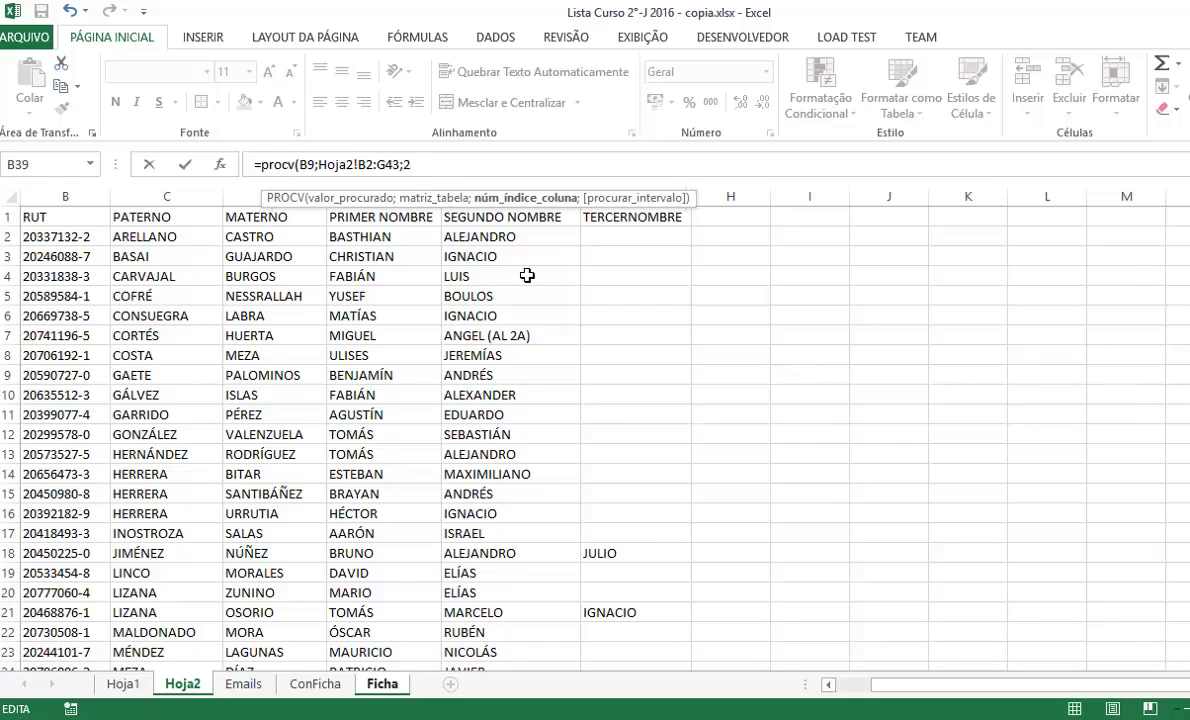
pyautogui.write(';')
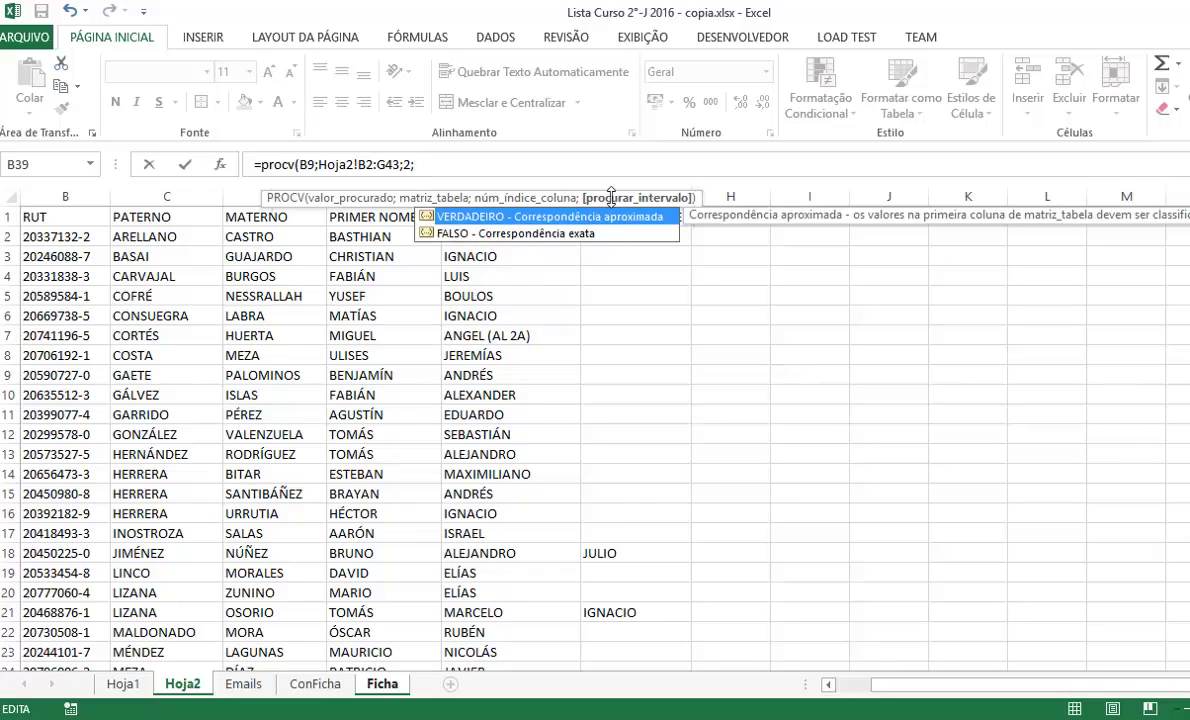
pyautogui.doubleClick(556, 234)
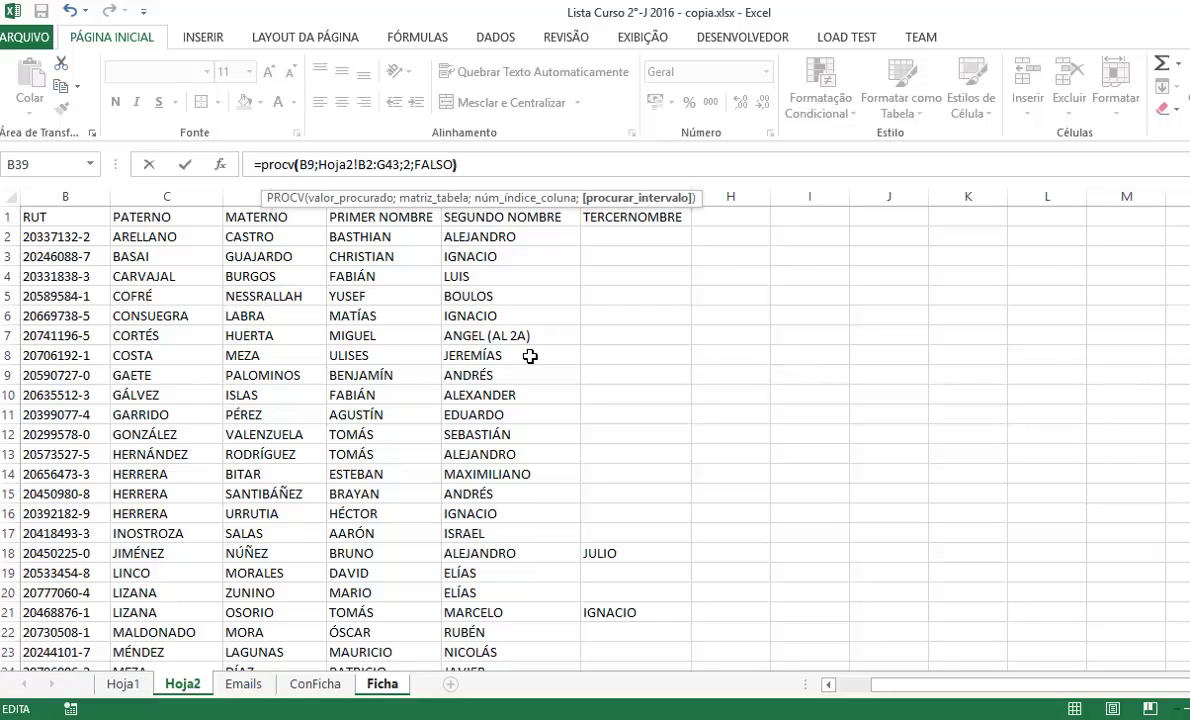
pyautogui.press('Return')
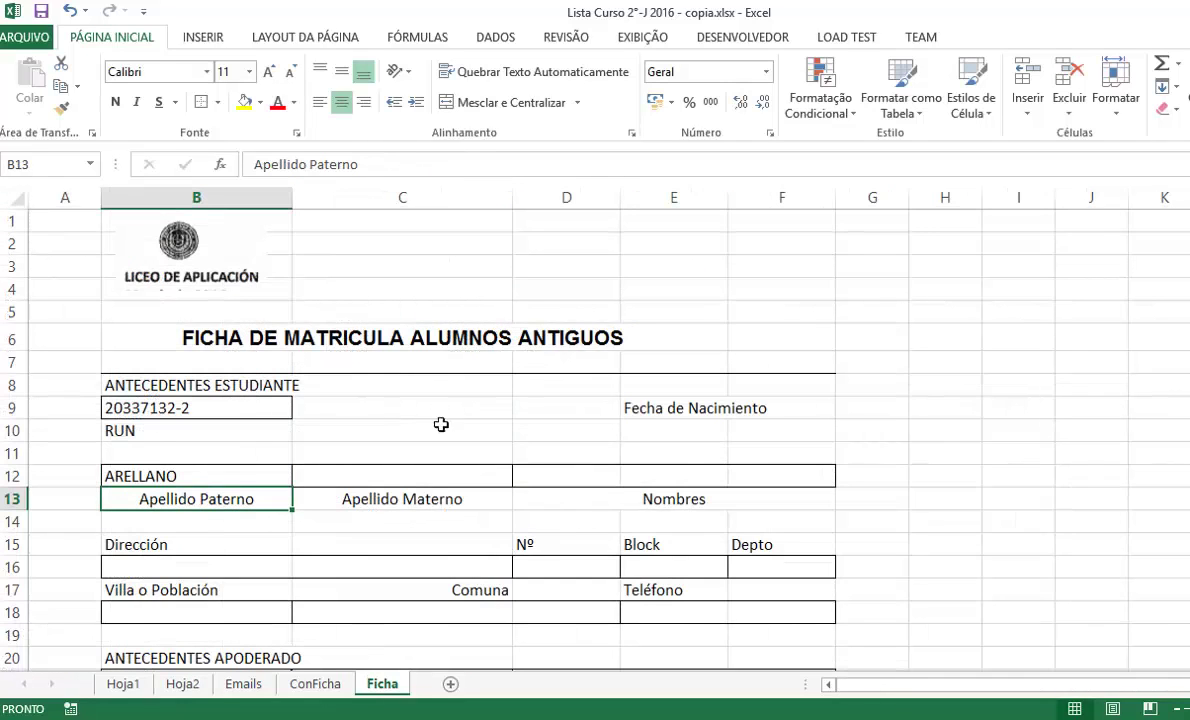
# Step: Make the B9, B2 and G43 references in B12's PROCV formula absolute
pyautogui.click(207, 481)
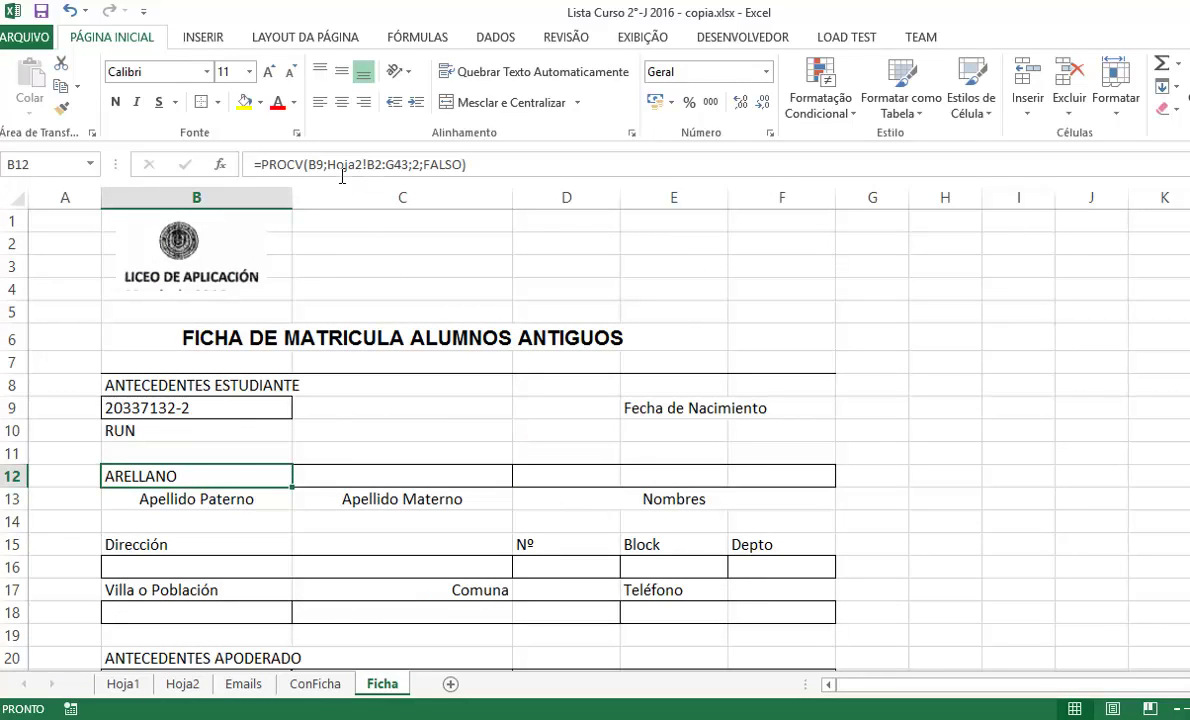
pyautogui.click(309, 164)
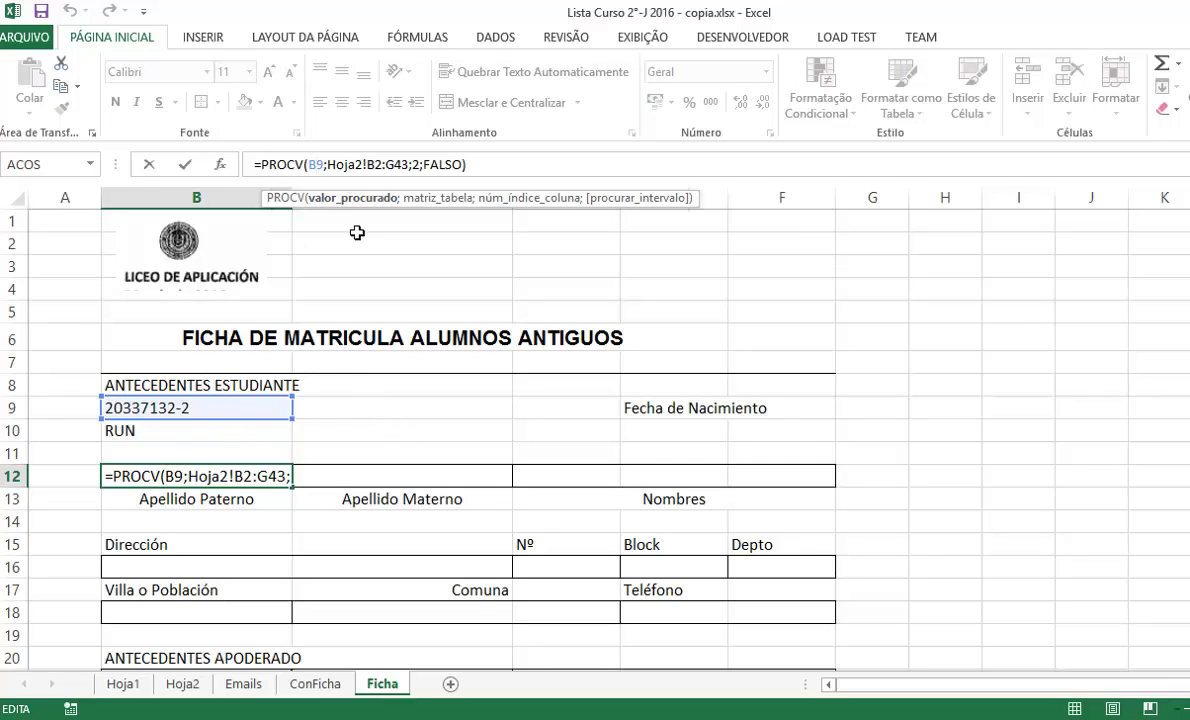
pyautogui.press('F4')
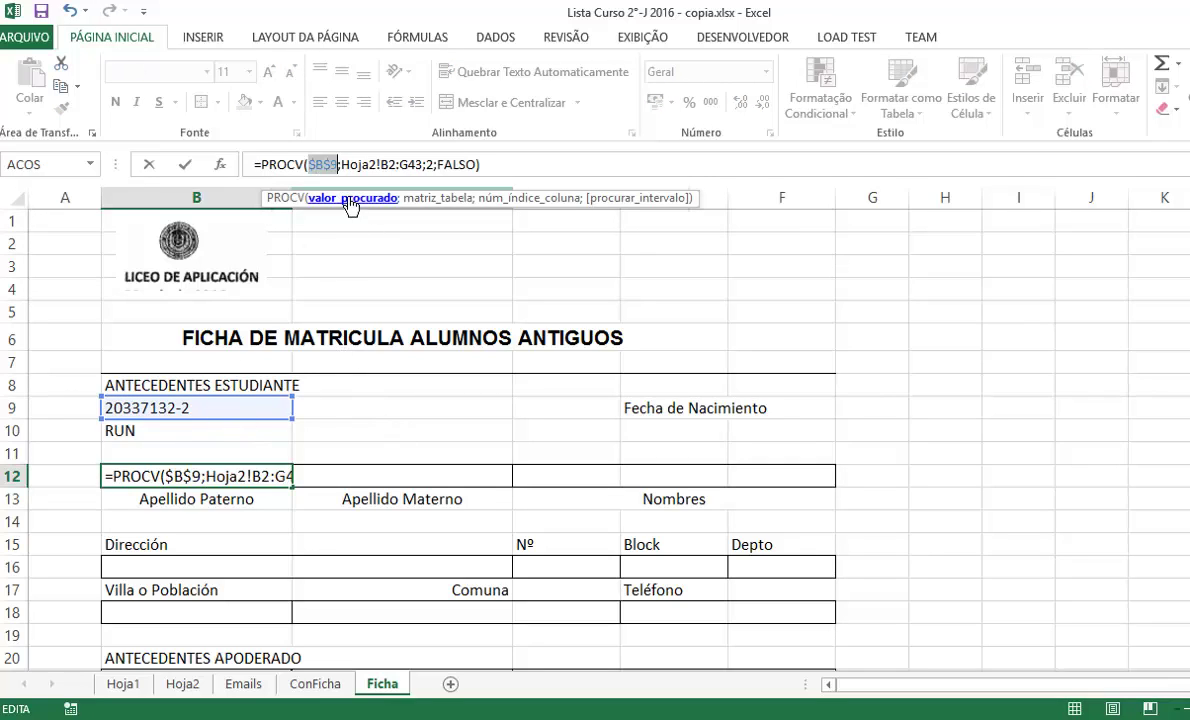
pyautogui.click(371, 165)
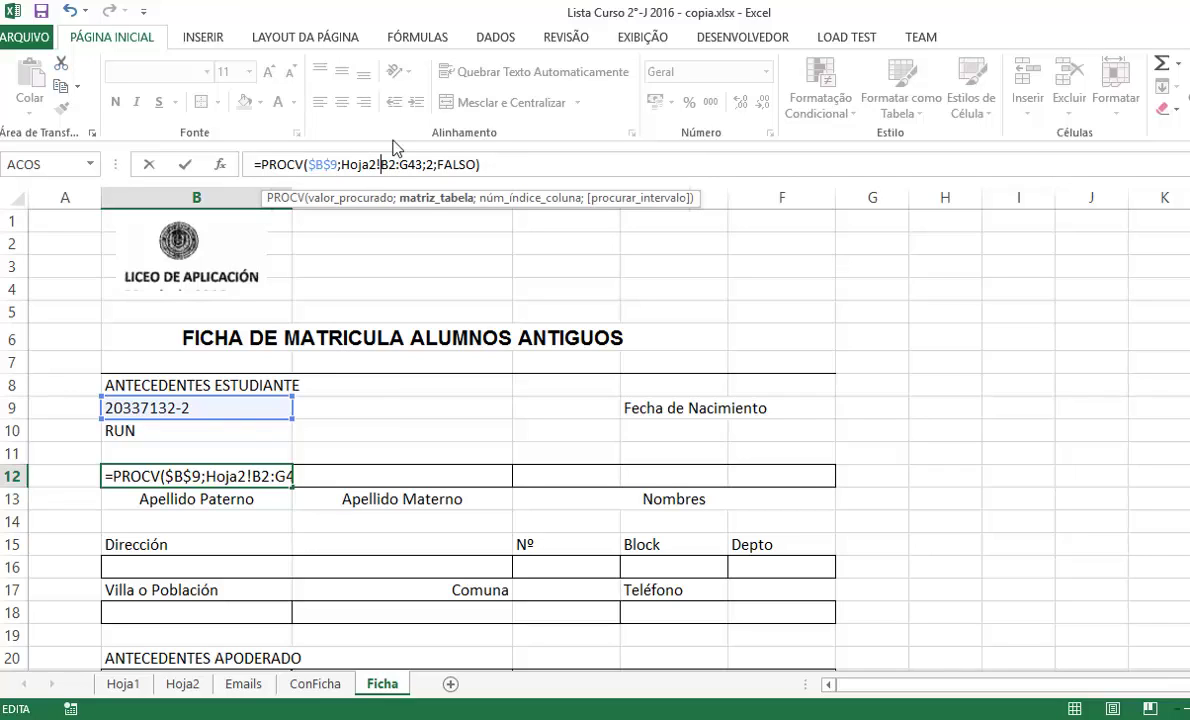
pyautogui.press('F4')
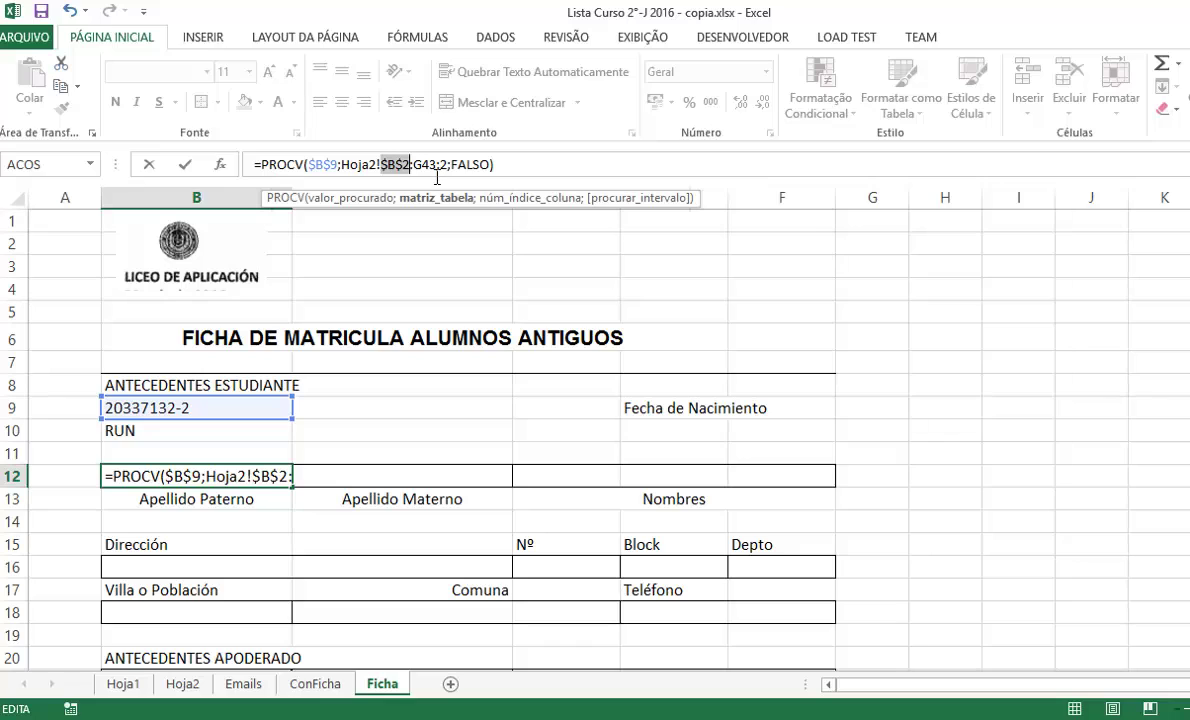
pyautogui.click(437, 177)
pyautogui.press('F4')
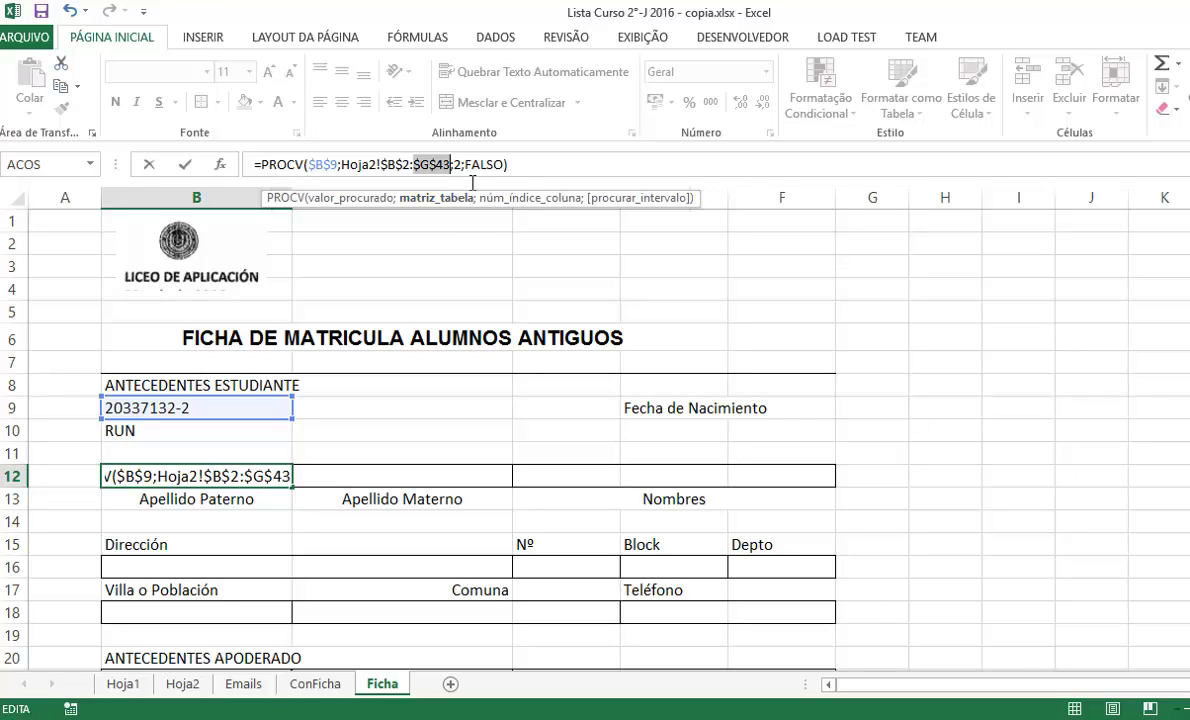
pyautogui.press('Return')
# Step: Copy B12's lookup into C12 and change its column index to 3, showing CASTRO
pyautogui.press('Up')
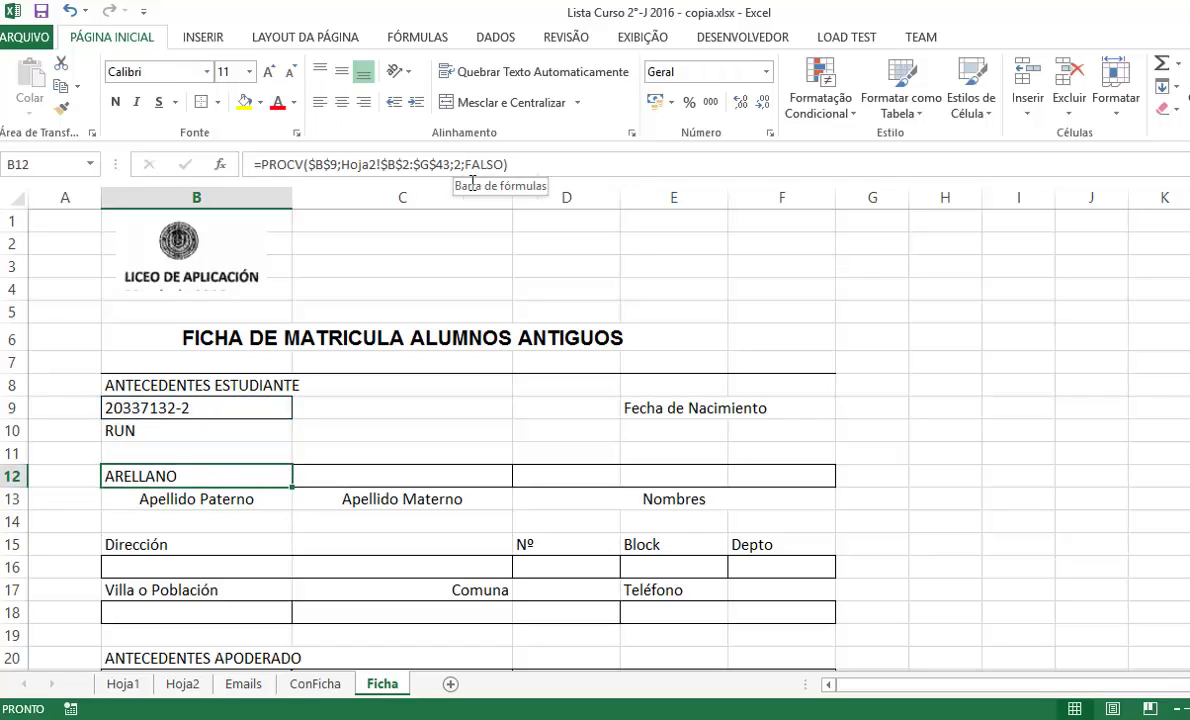
pyautogui.hotkey('ctrl', 'c')
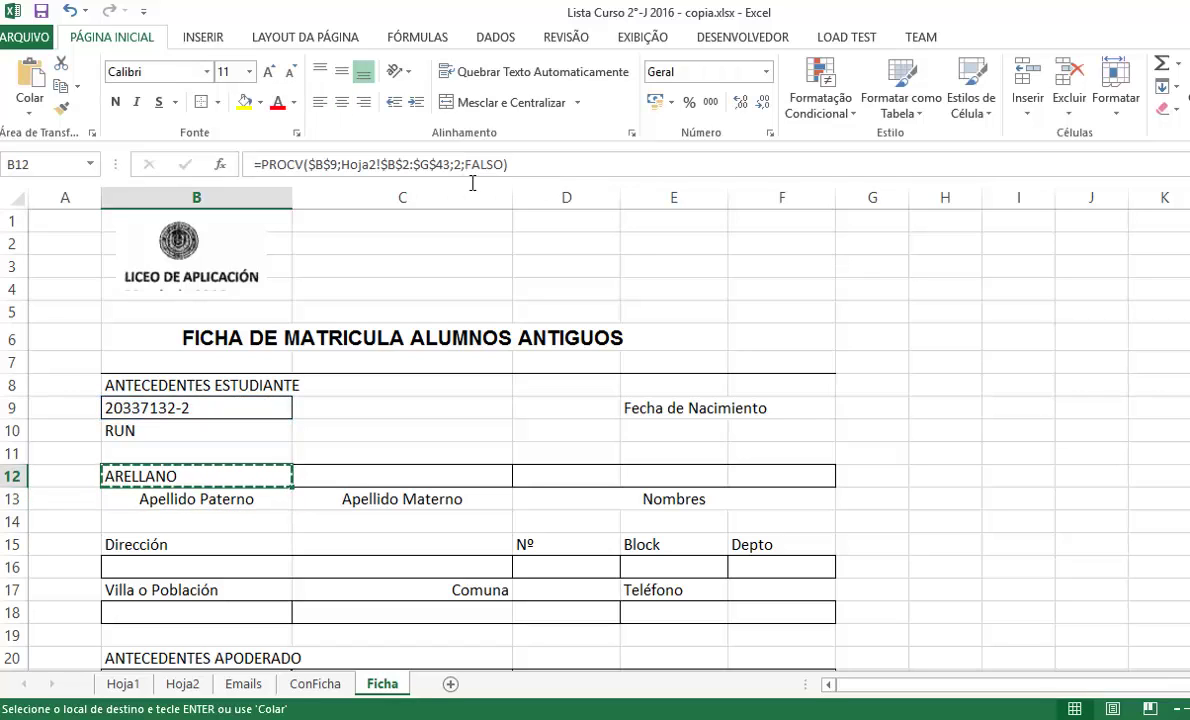
pyautogui.press('Right')
pyautogui.press('Return')
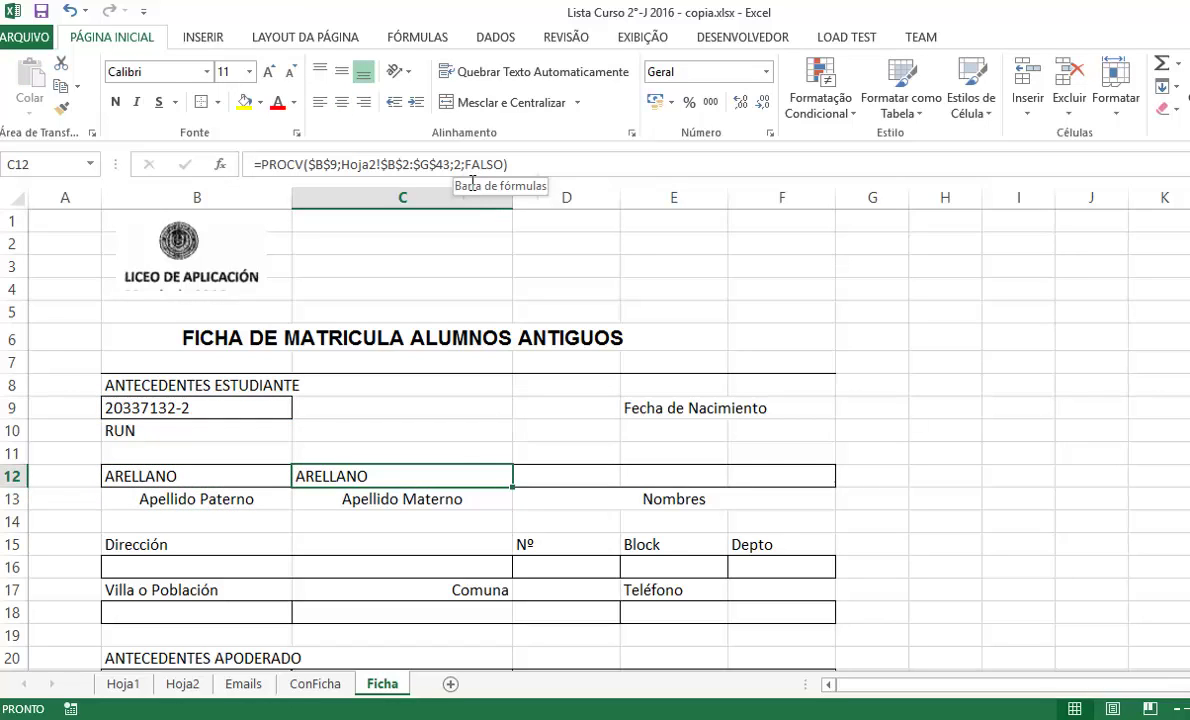
pyautogui.click(463, 166)
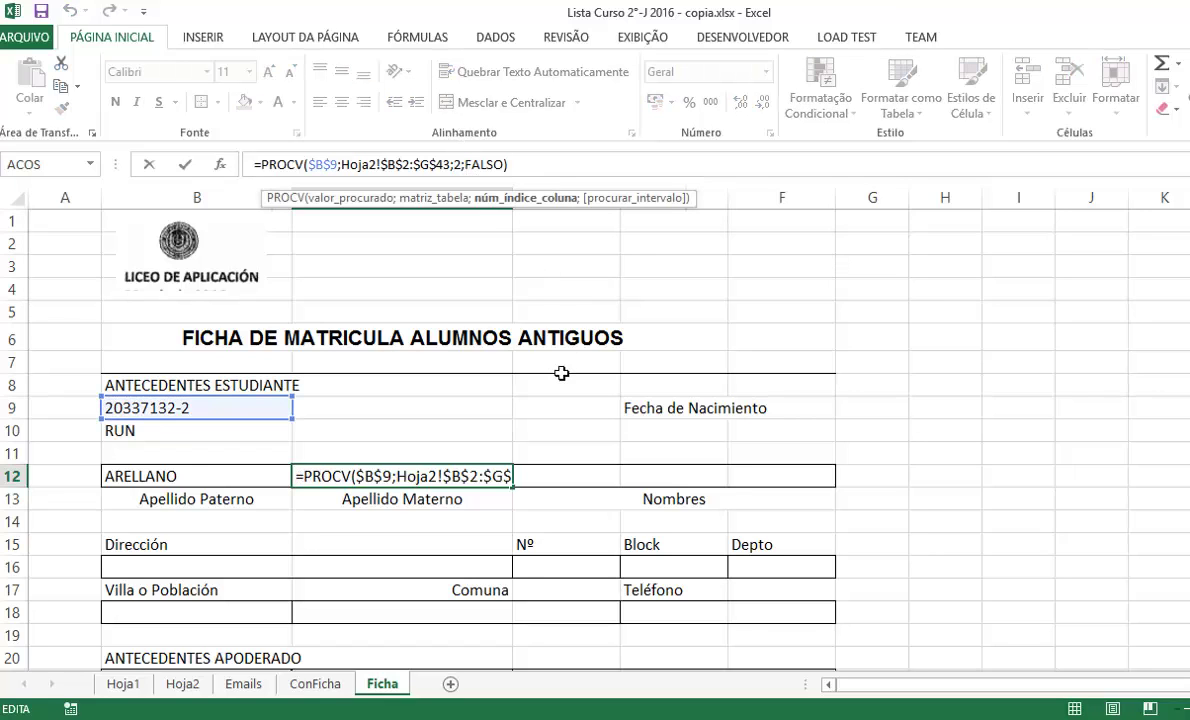
pyautogui.press('BackSpace')
pyautogui.write('3')
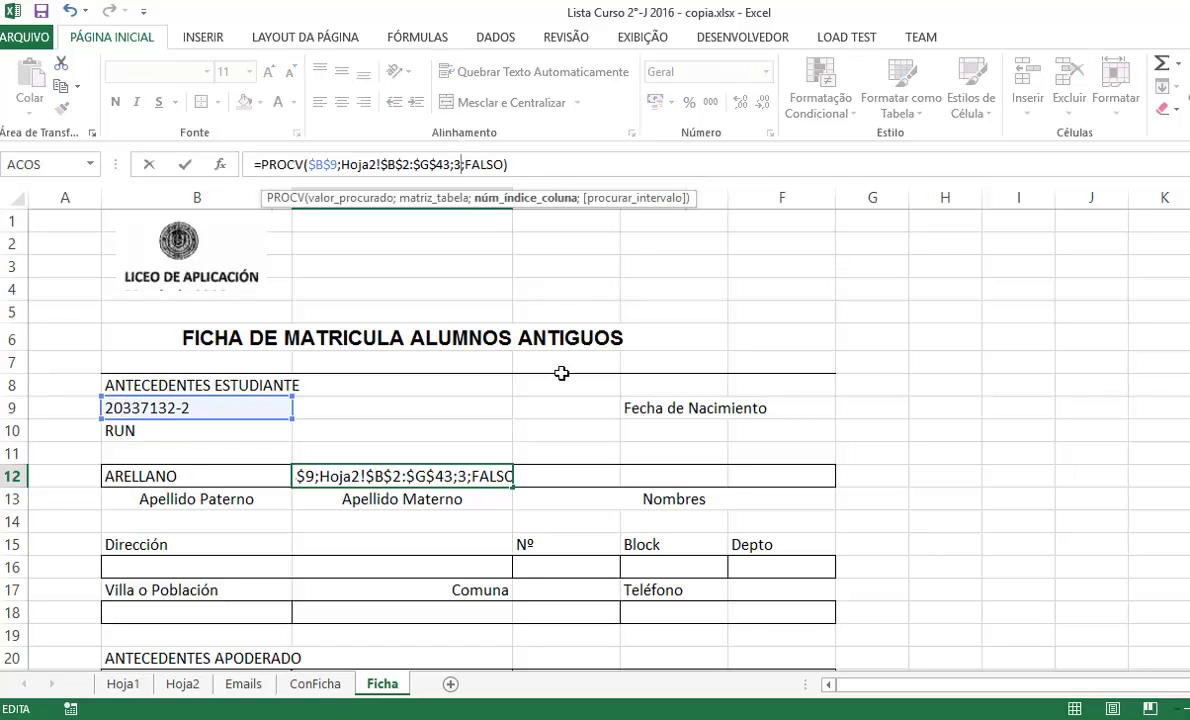
pyautogui.press('Return')
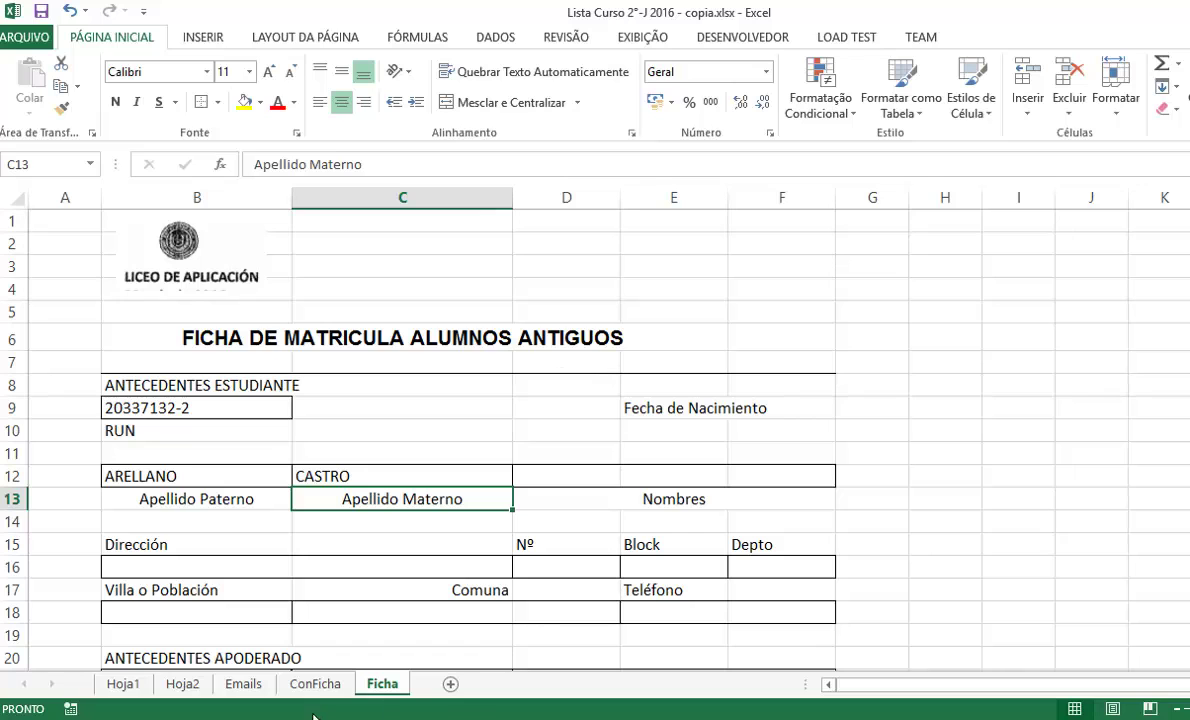
pyautogui.click(182, 684)
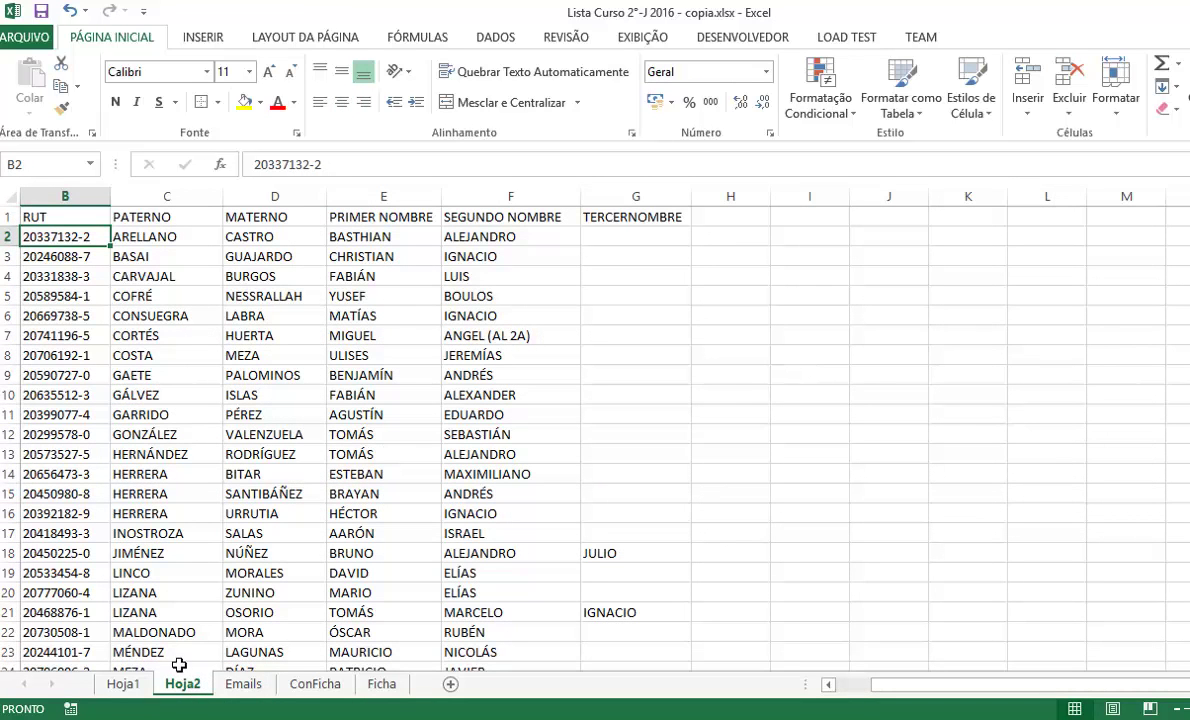
pyautogui.click(122, 684)
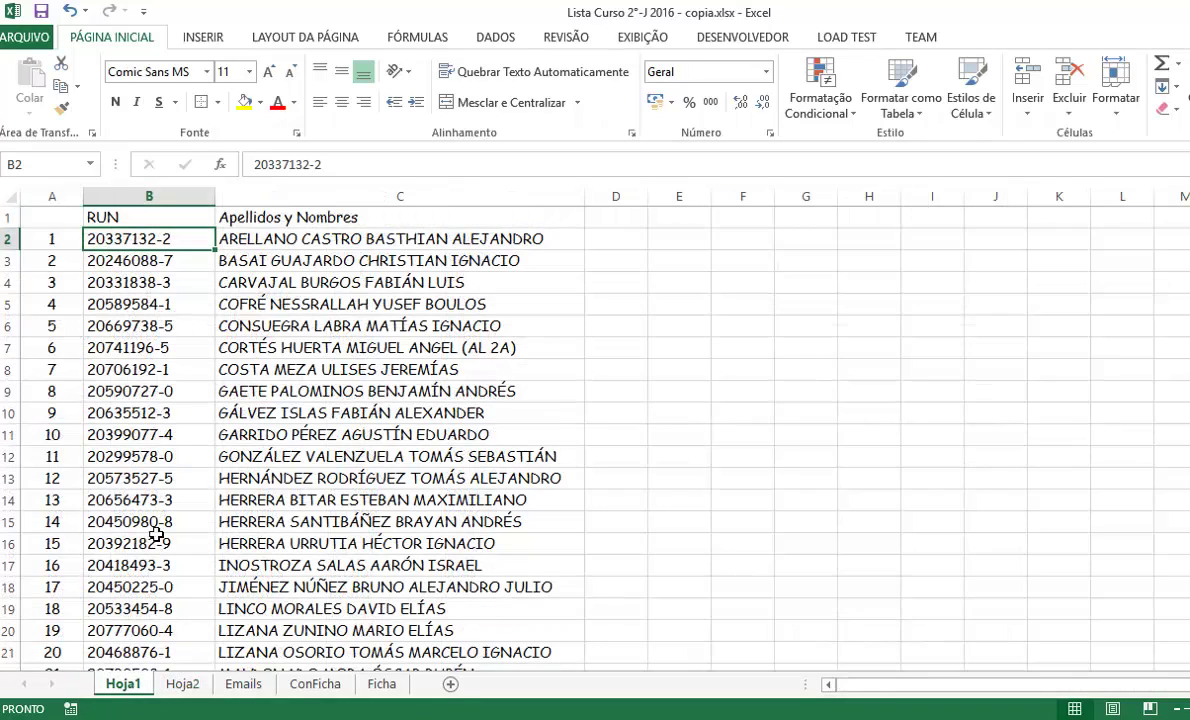
pyautogui.click(330, 243)
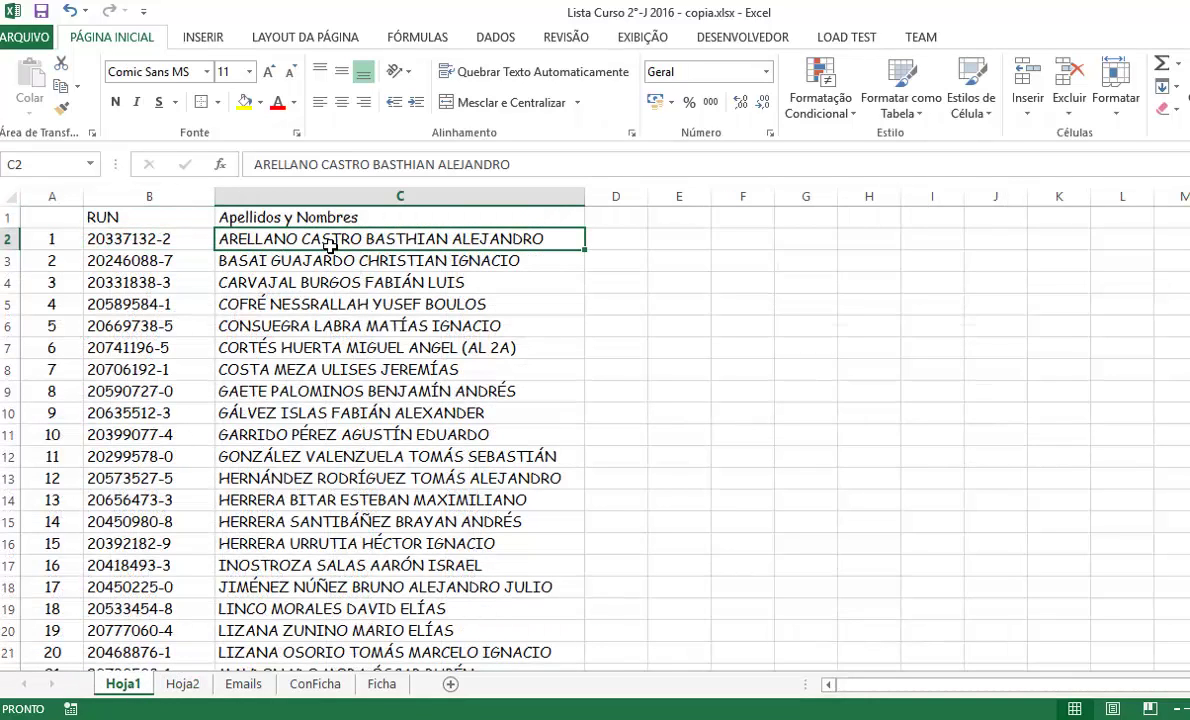
pyautogui.click(150, 238)
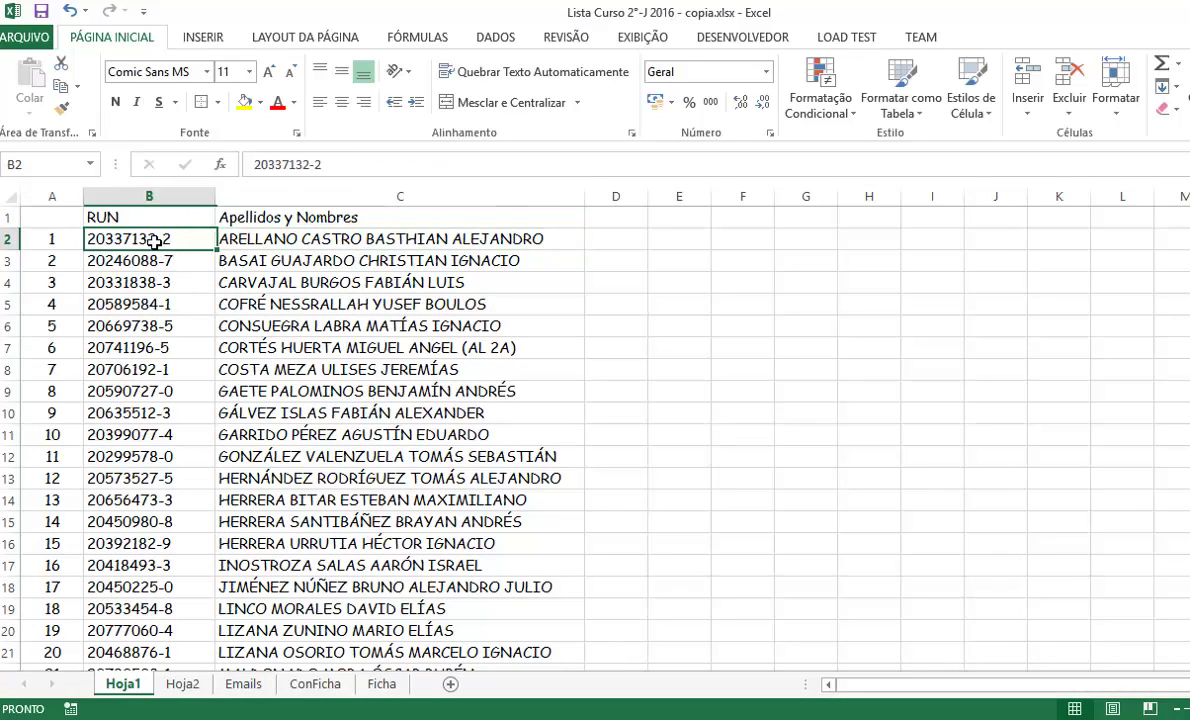
pyautogui.click(383, 685)
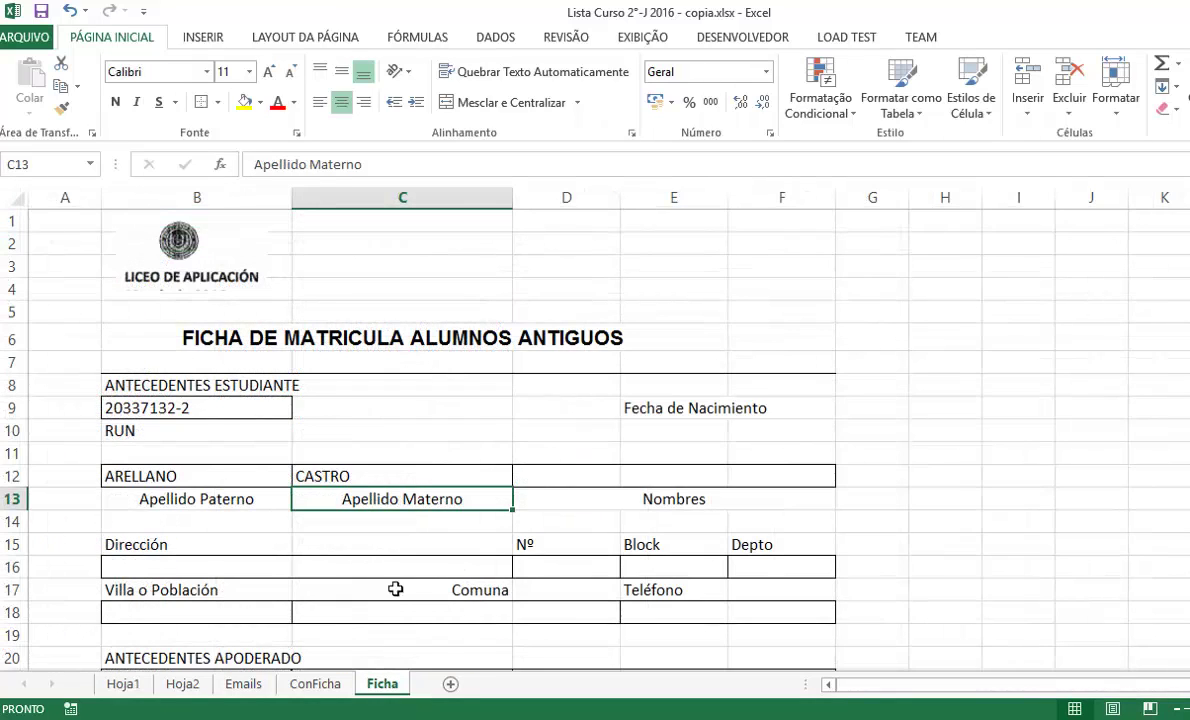
pyautogui.click(625, 486)
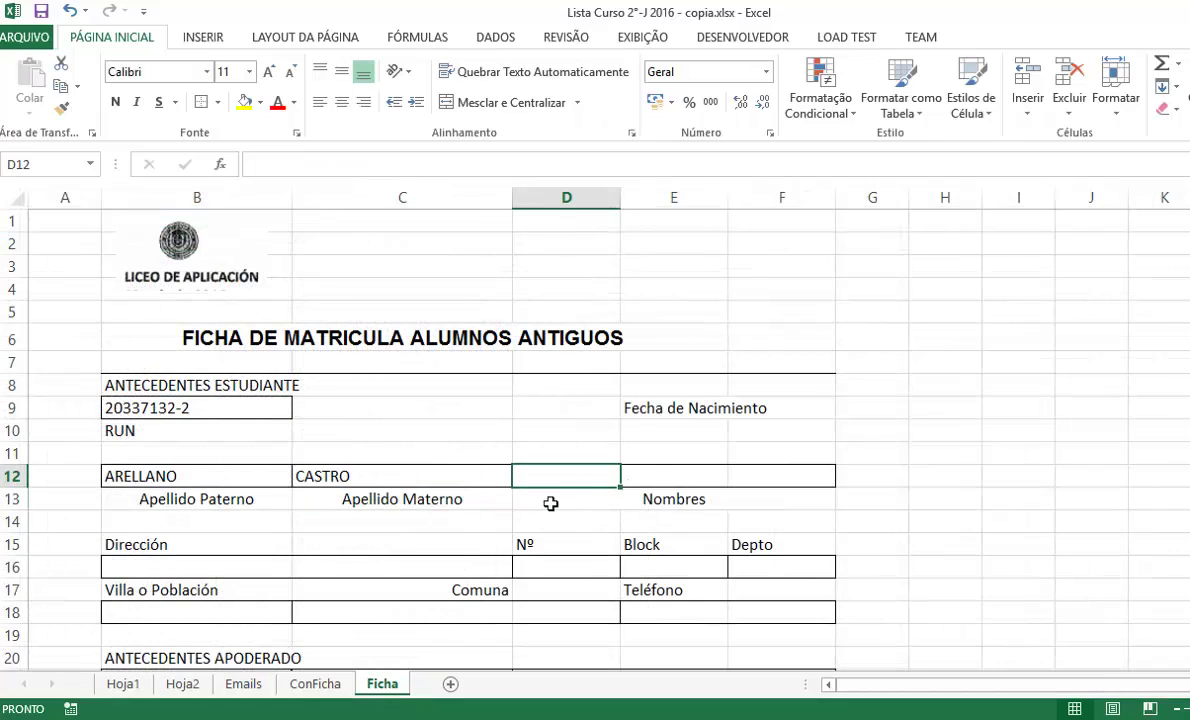
pyautogui.click(641, 484)
pyautogui.click(589, 489)
# Step: Enter in D12 an exact-match (FALSO) PROCV on B9 against the Hoja1 table starting at B2, returning the full name
pyautogui.write('=proc')
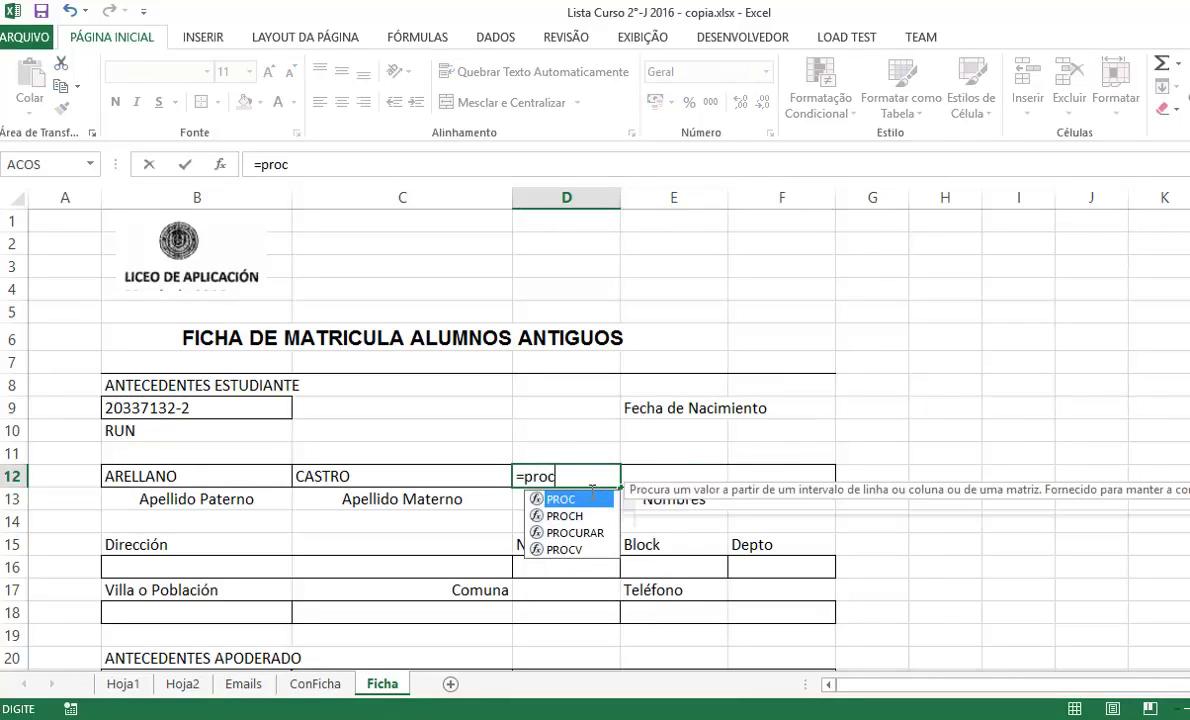
pyautogui.write('v(')
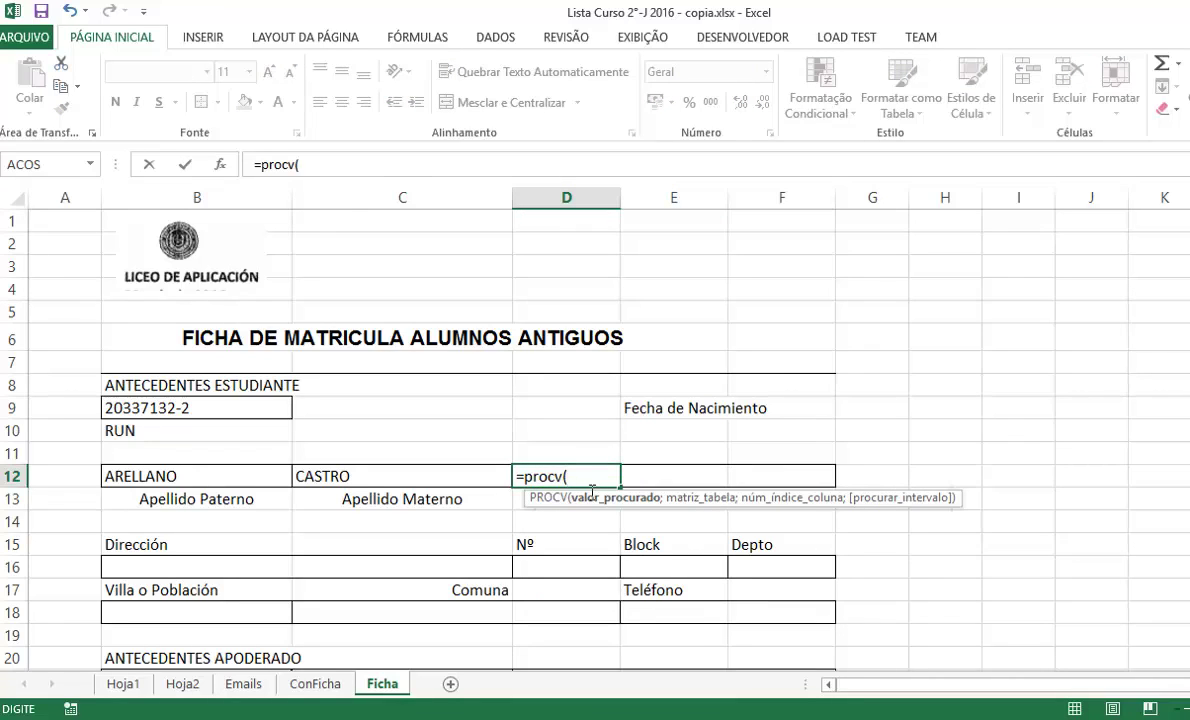
pyautogui.click(216, 418)
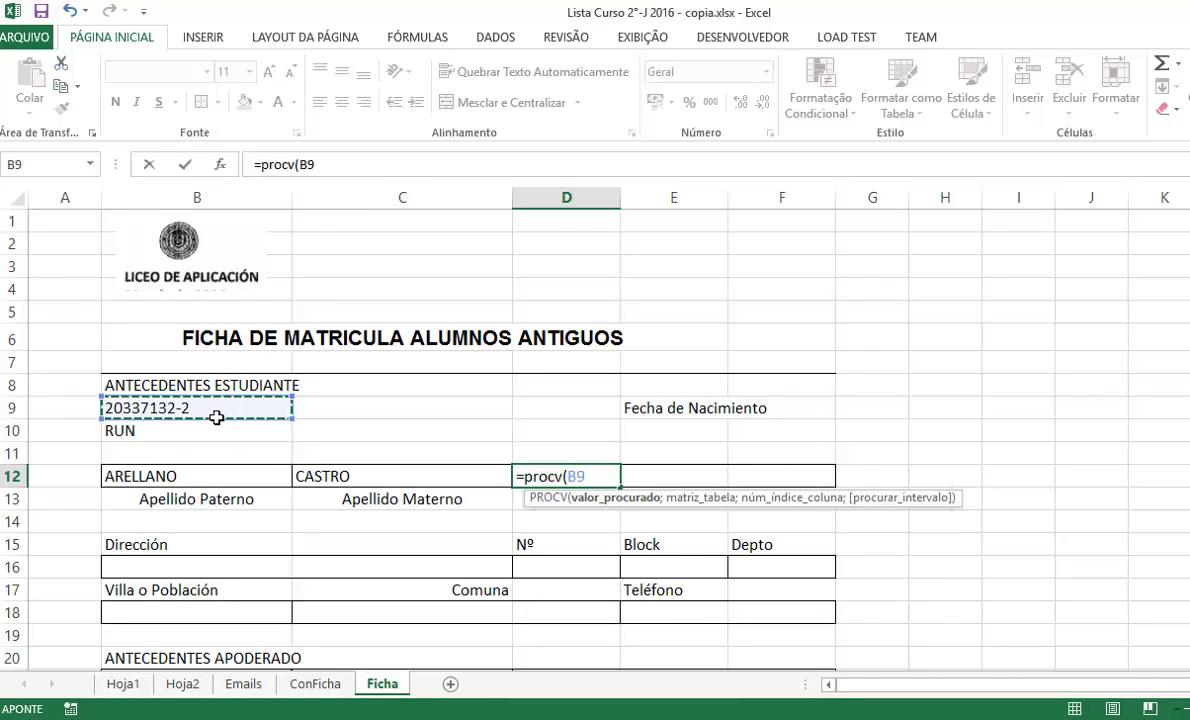
pyautogui.write(';')
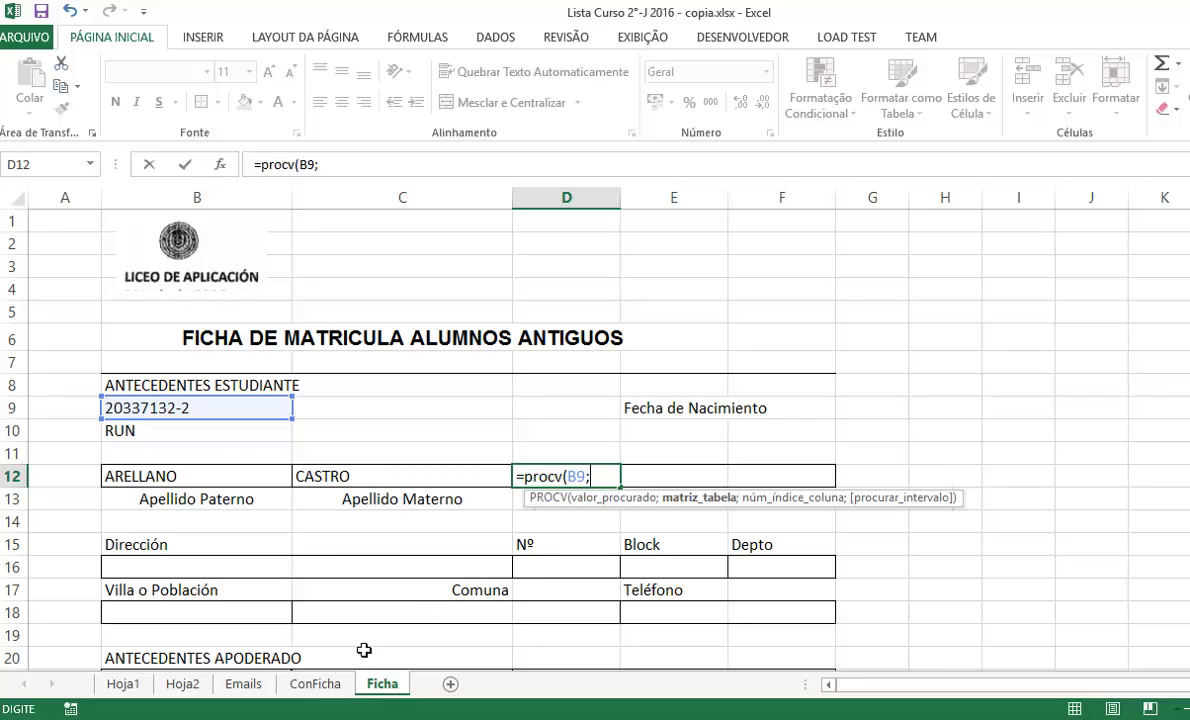
pyautogui.click(120, 684)
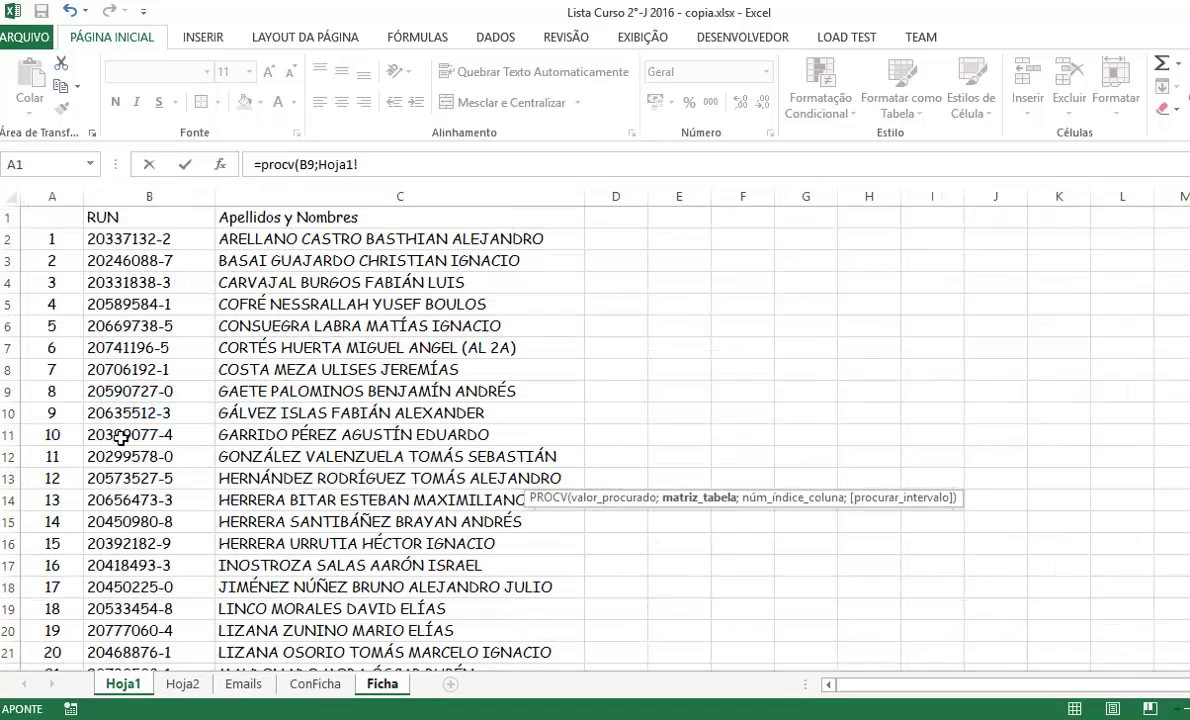
pyautogui.click(122, 236)
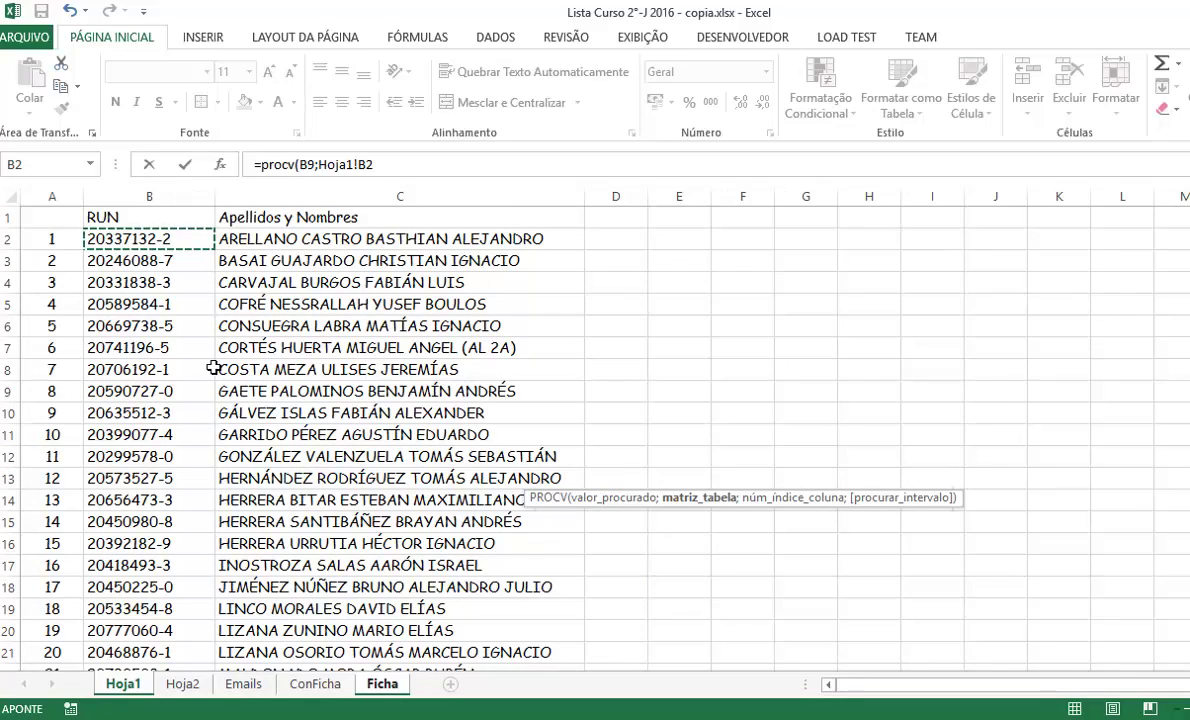
pyautogui.moveTo(122, 238)
pyautogui.mouseDown()
pyautogui.moveTo(200, 668)
pyautogui.moveTo(200, 618)
pyautogui.moveTo(580, 615)
pyautogui.mouseUp()
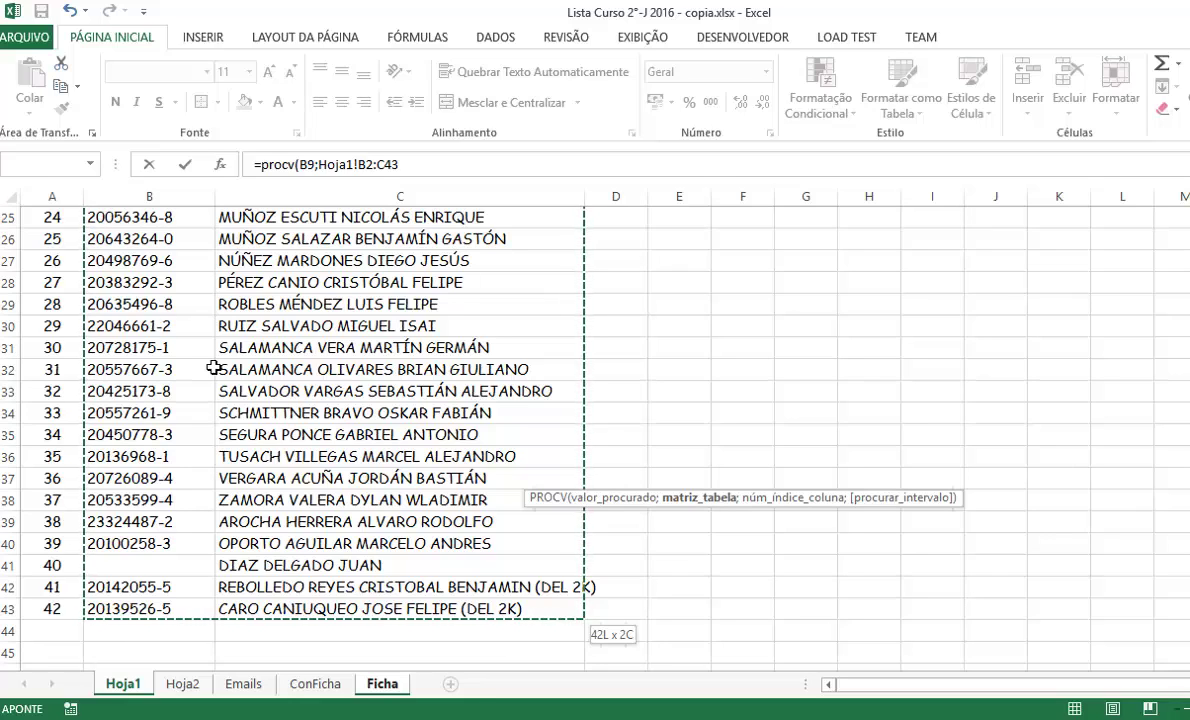
pyautogui.write(';2')
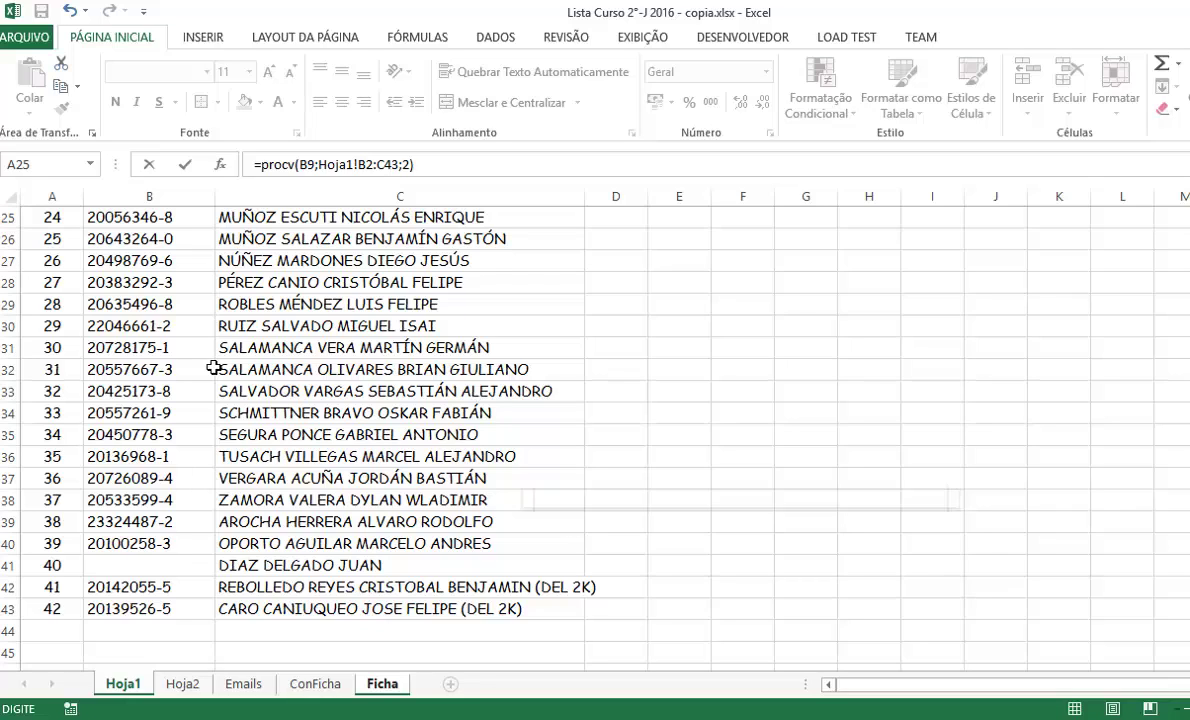
pyautogui.write(';')
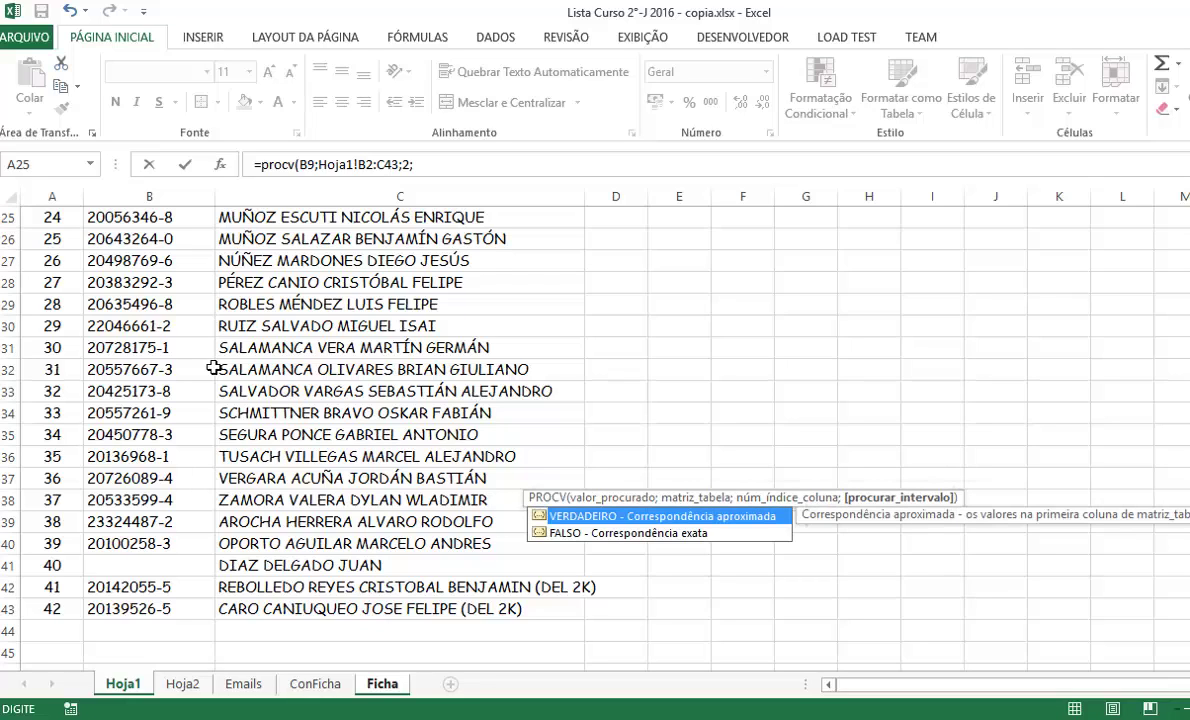
pyautogui.doubleClick(662, 536)
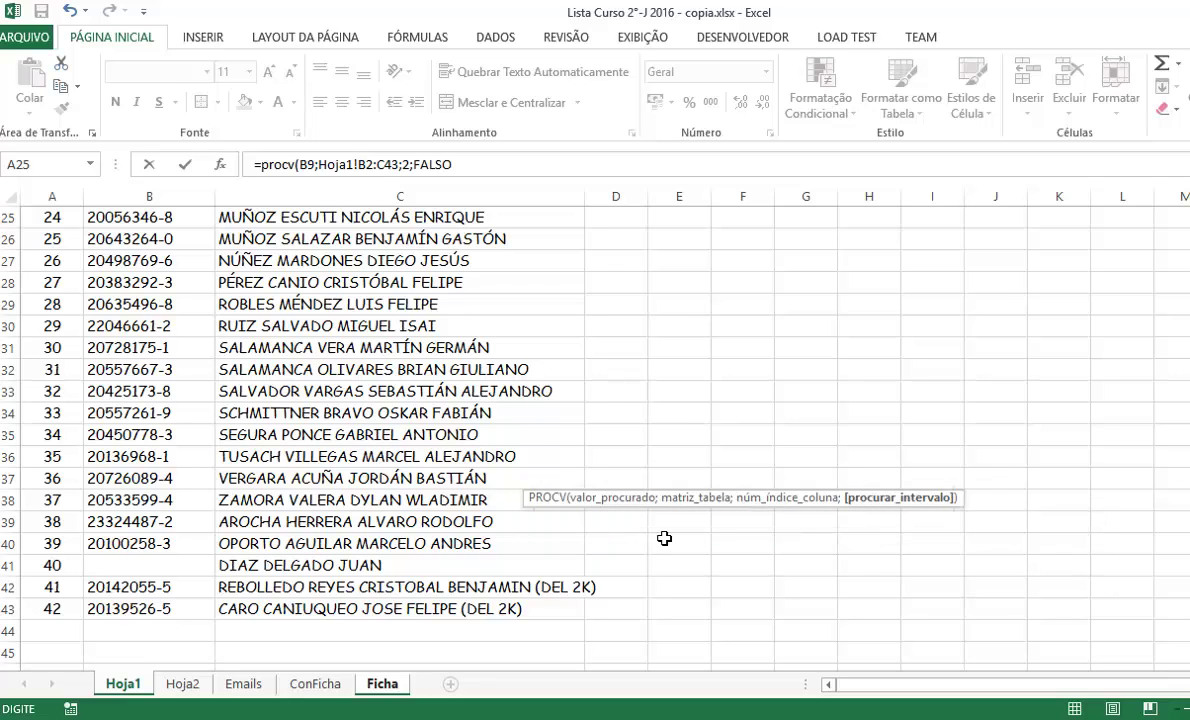
pyautogui.press('Return')
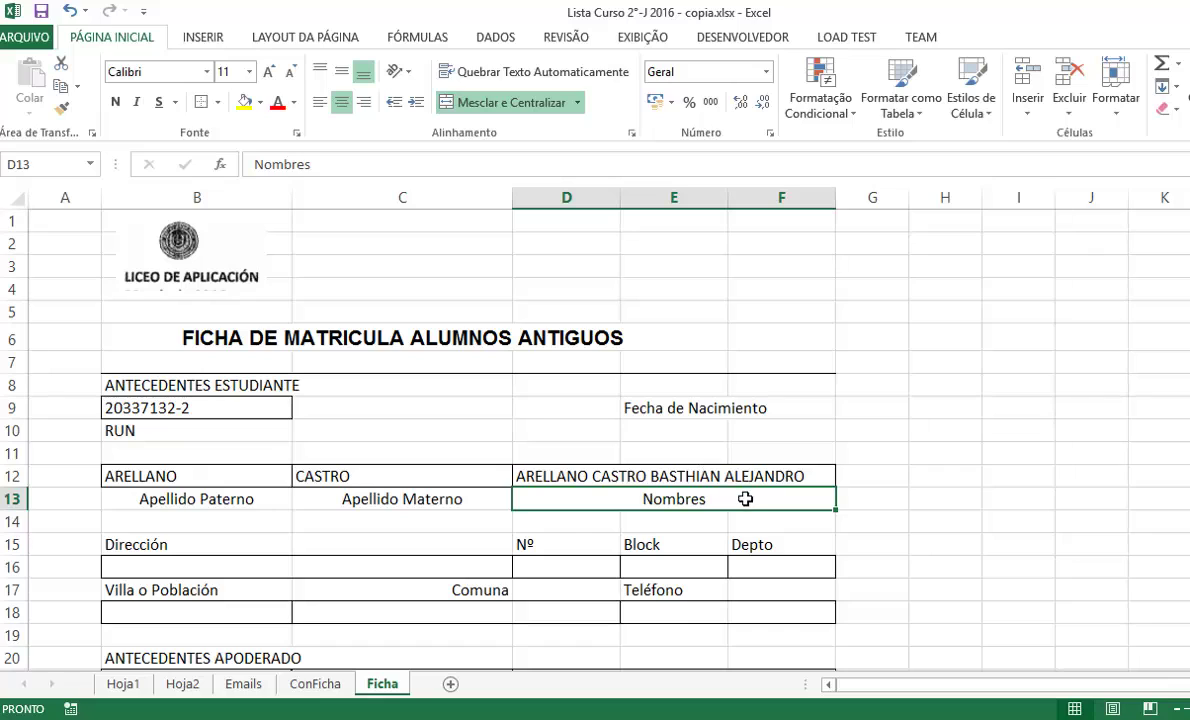
pyautogui.click(220, 568)
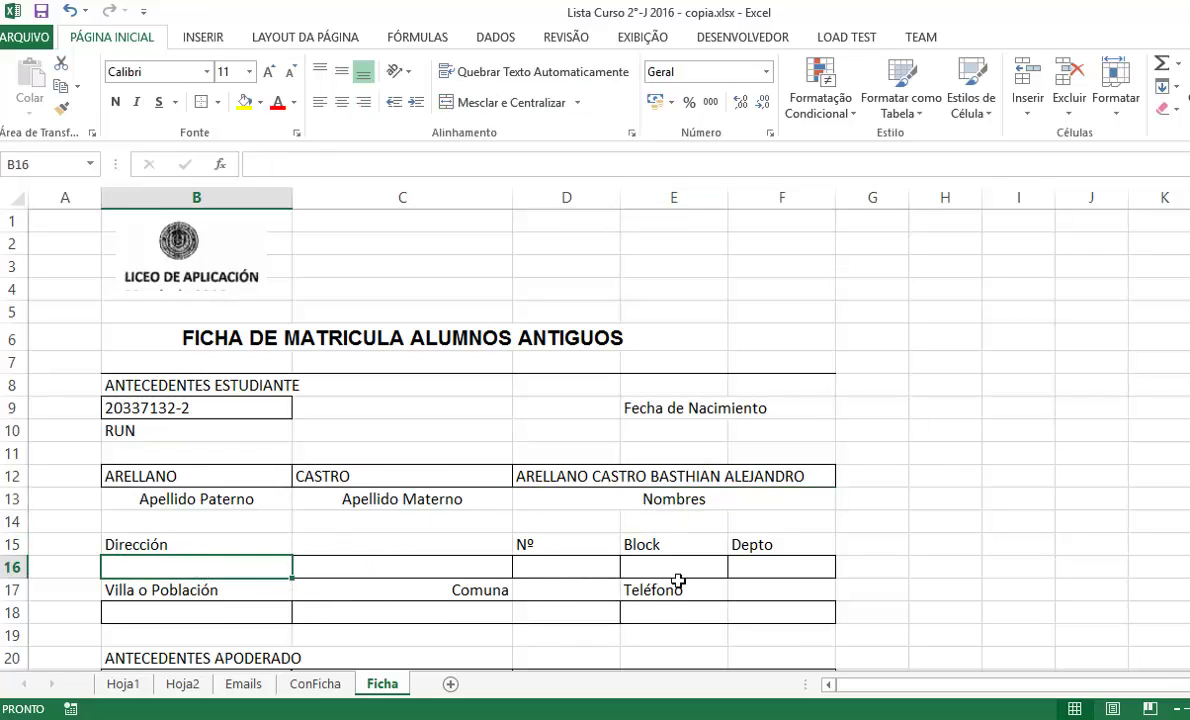
pyautogui.scroll(-1, 400, 590)
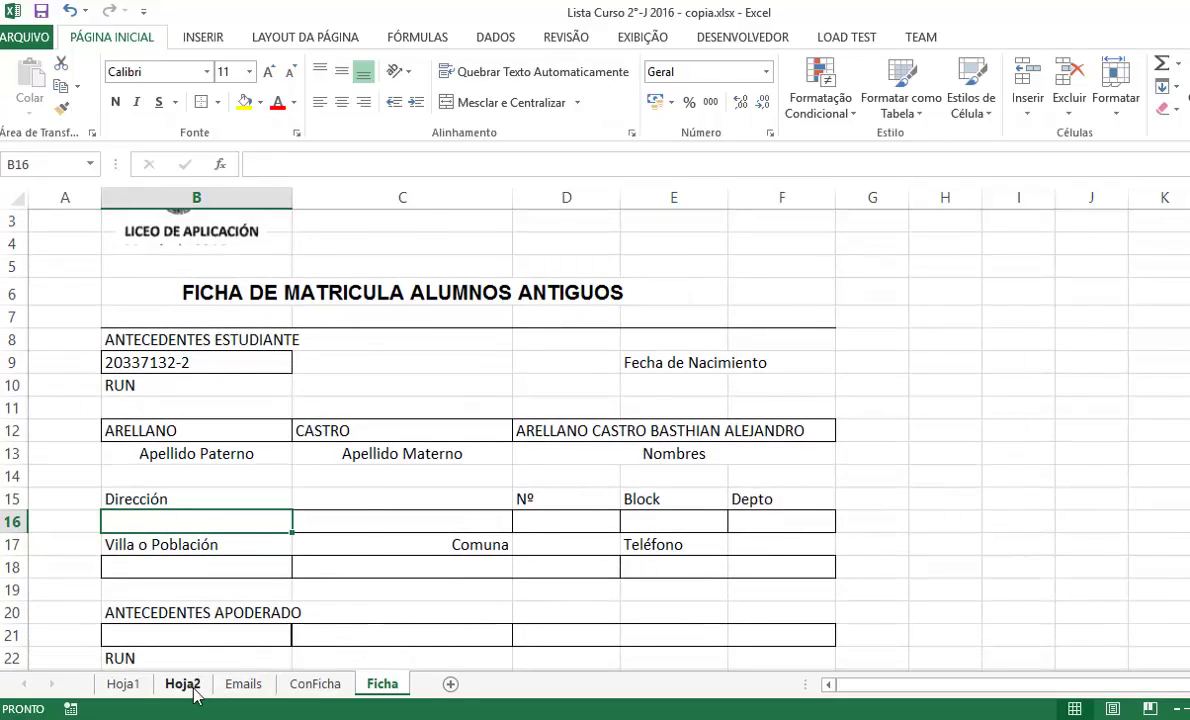
pyautogui.click(183, 687)
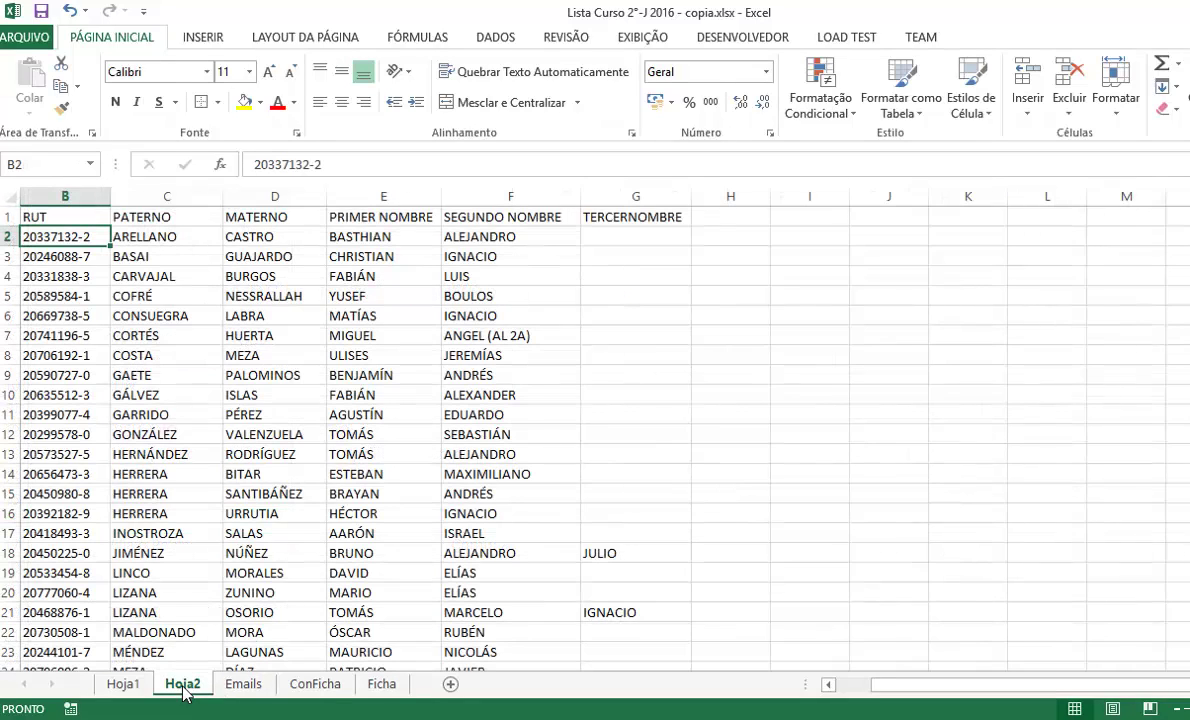
pyautogui.click(244, 684)
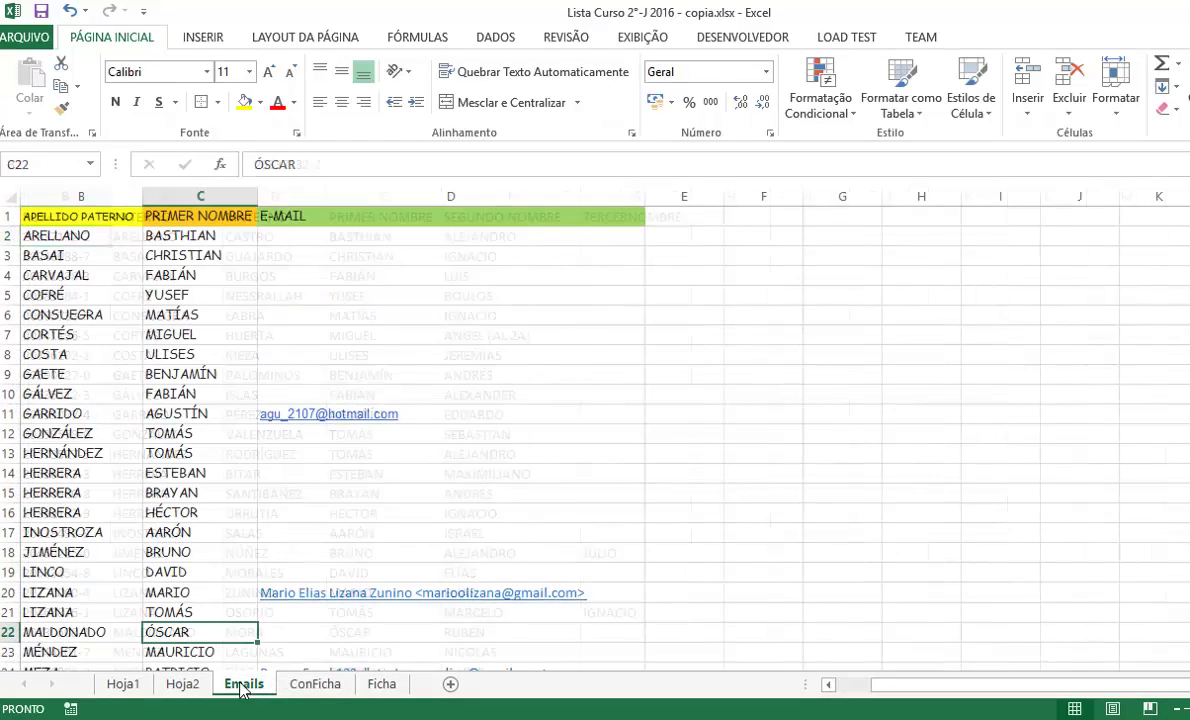
pyautogui.click(133, 684)
pyautogui.scroll(5, 207, 643)
pyautogui.scroll(3, 207, 643)
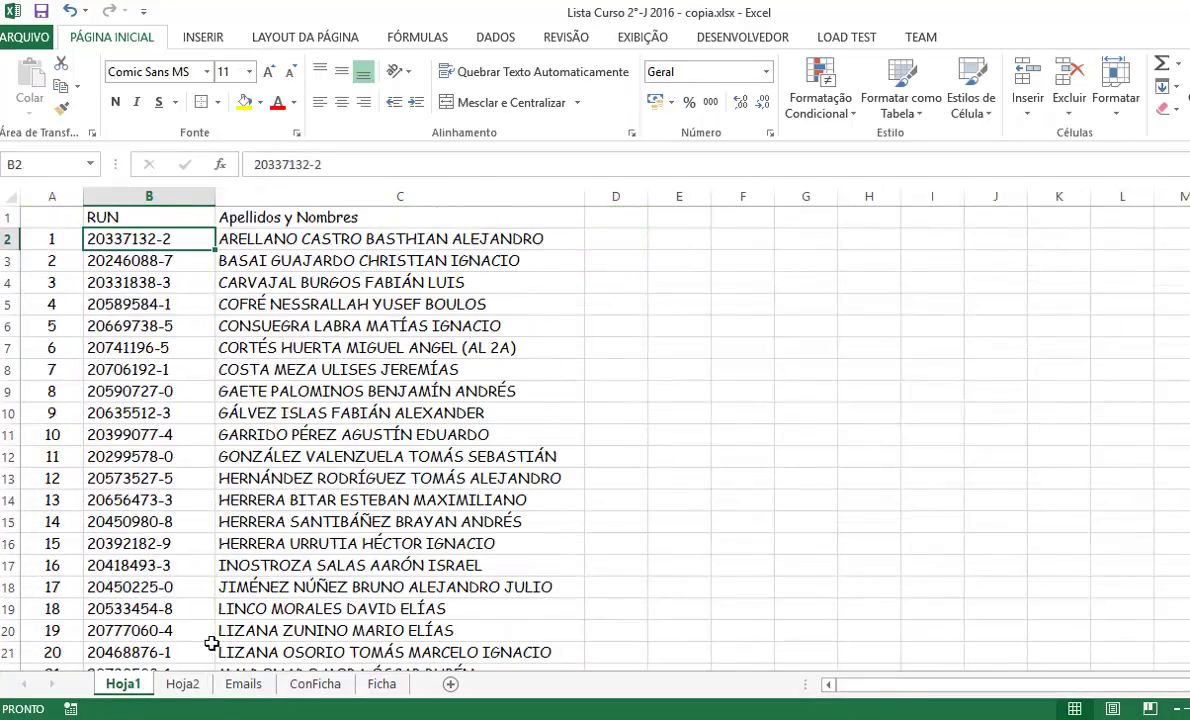
pyautogui.click(190, 686)
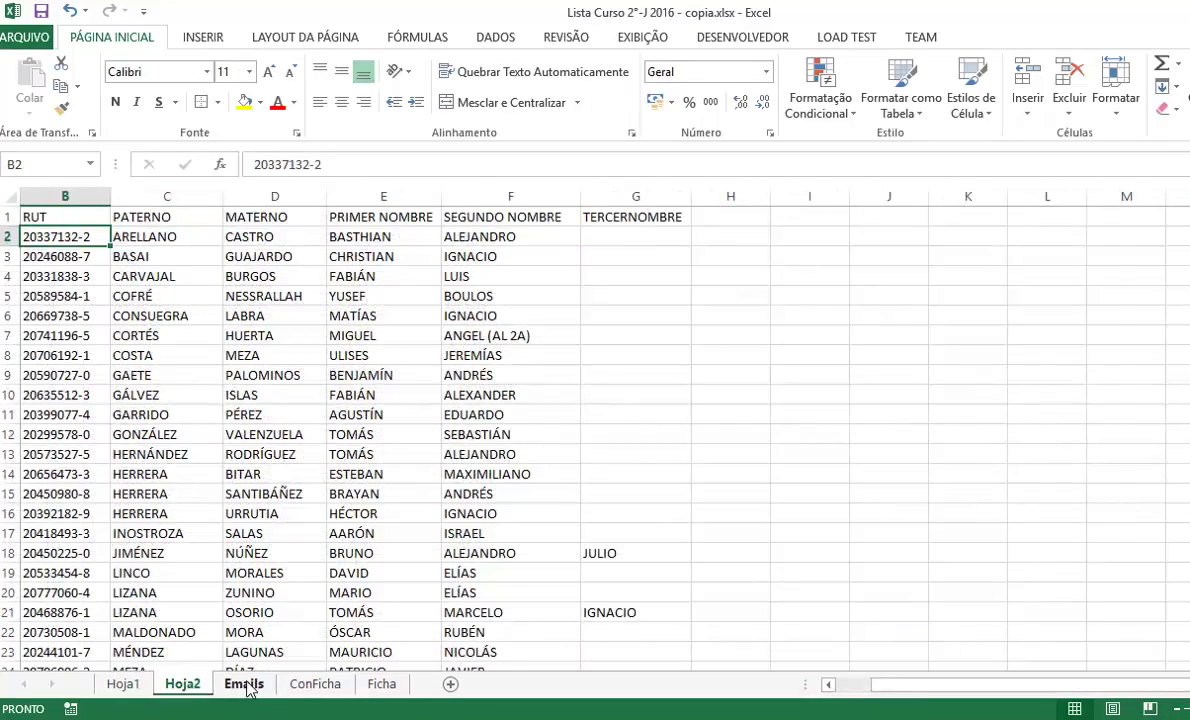
pyautogui.click(244, 685)
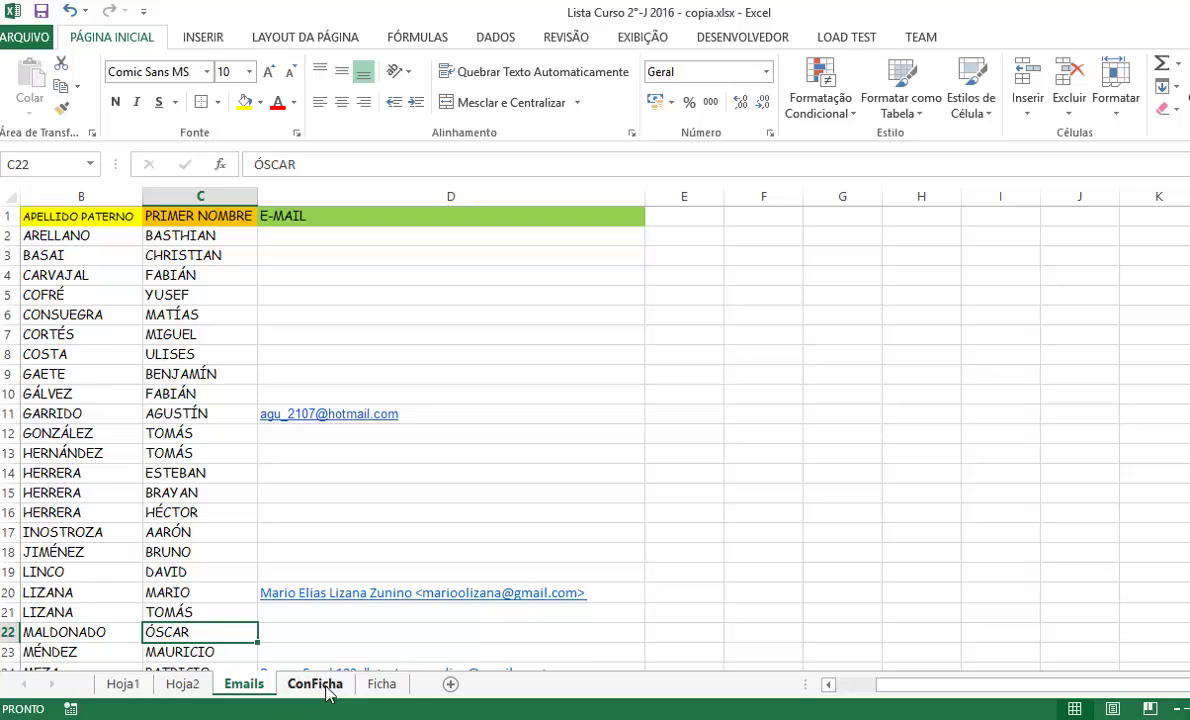
pyautogui.click(314, 686)
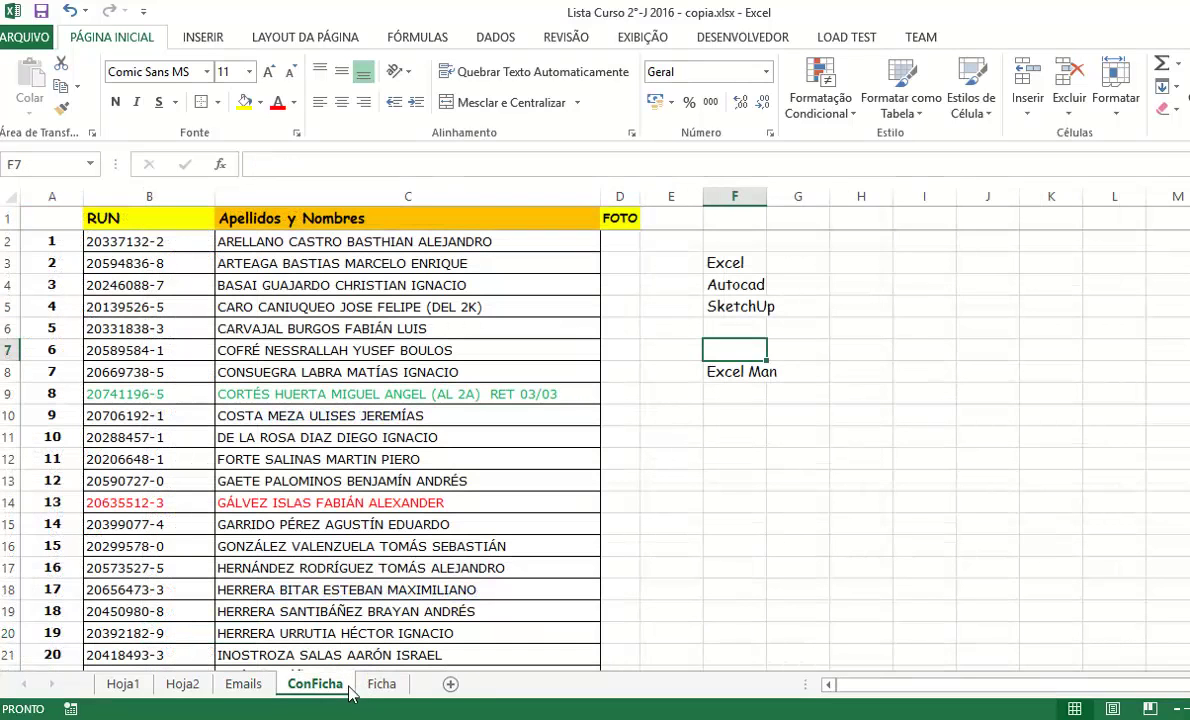
pyautogui.click(382, 685)
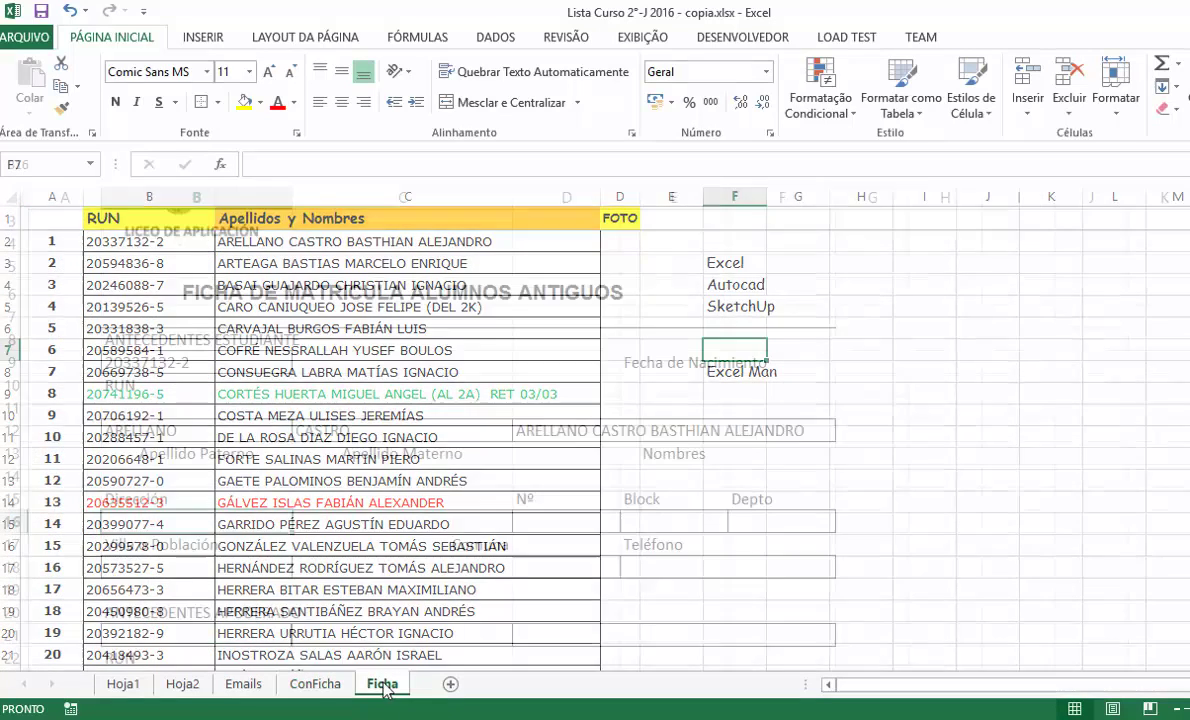
pyautogui.scroll(1, 487, 513)
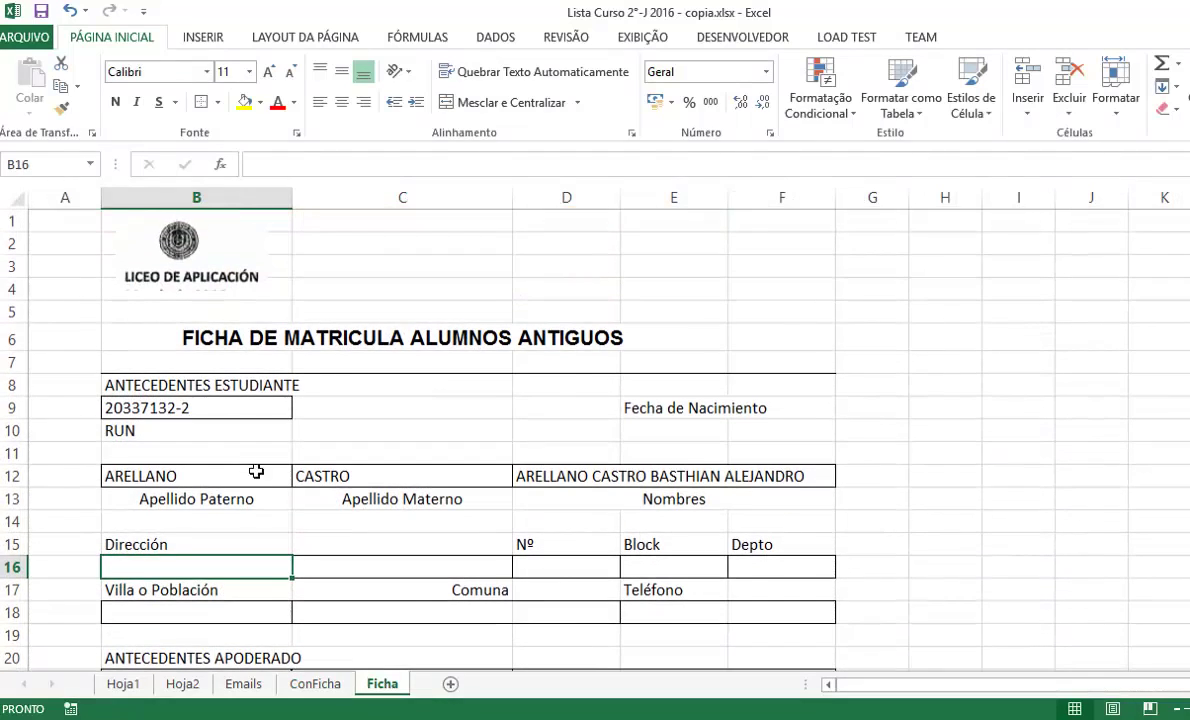
pyautogui.click(175, 406)
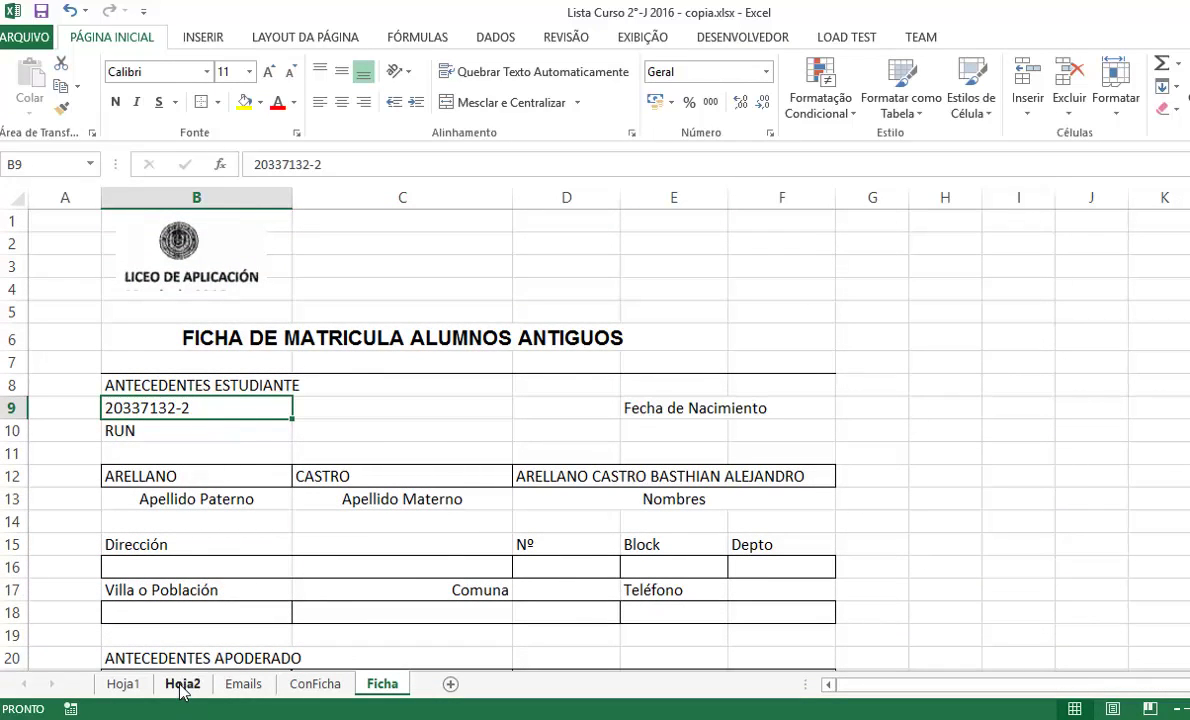
# Step: Copy the five RUNs in Hoja2 B4:B8 and paste them into Ficha cells J6:J10
pyautogui.click(242, 686)
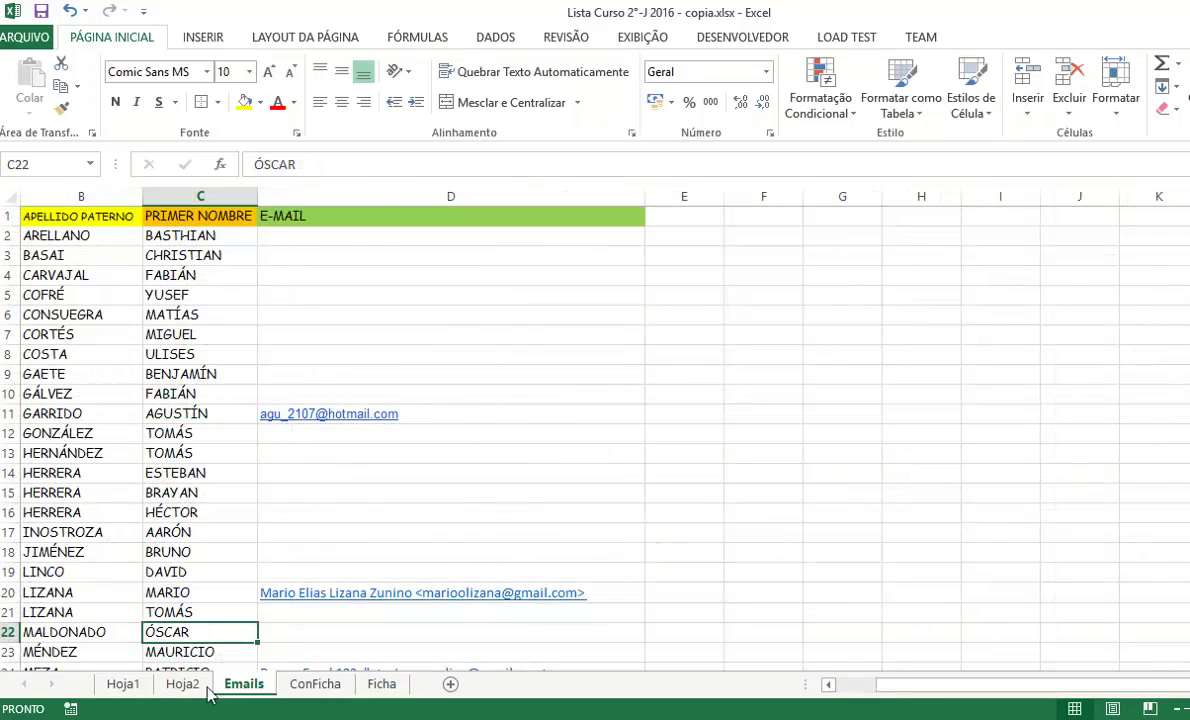
pyautogui.click(183, 686)
pyautogui.moveTo(66, 274); pyautogui.dragTo(66, 352)
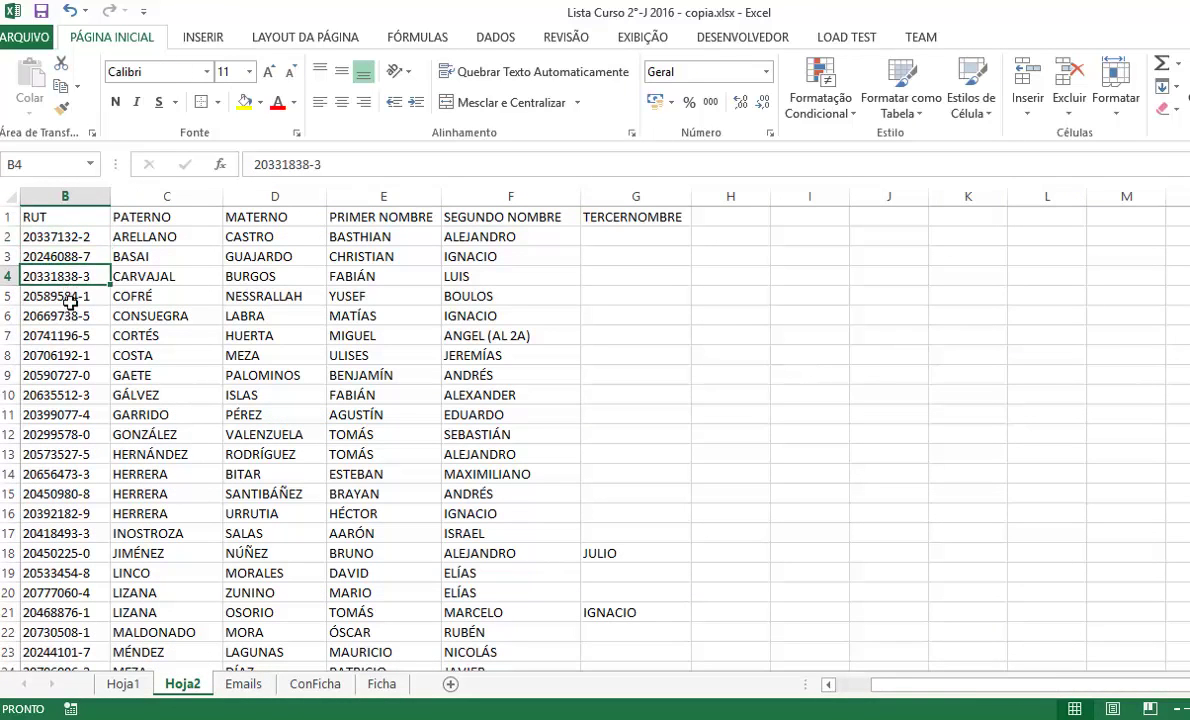
pyautogui.hotkey('ctrl', 'c')
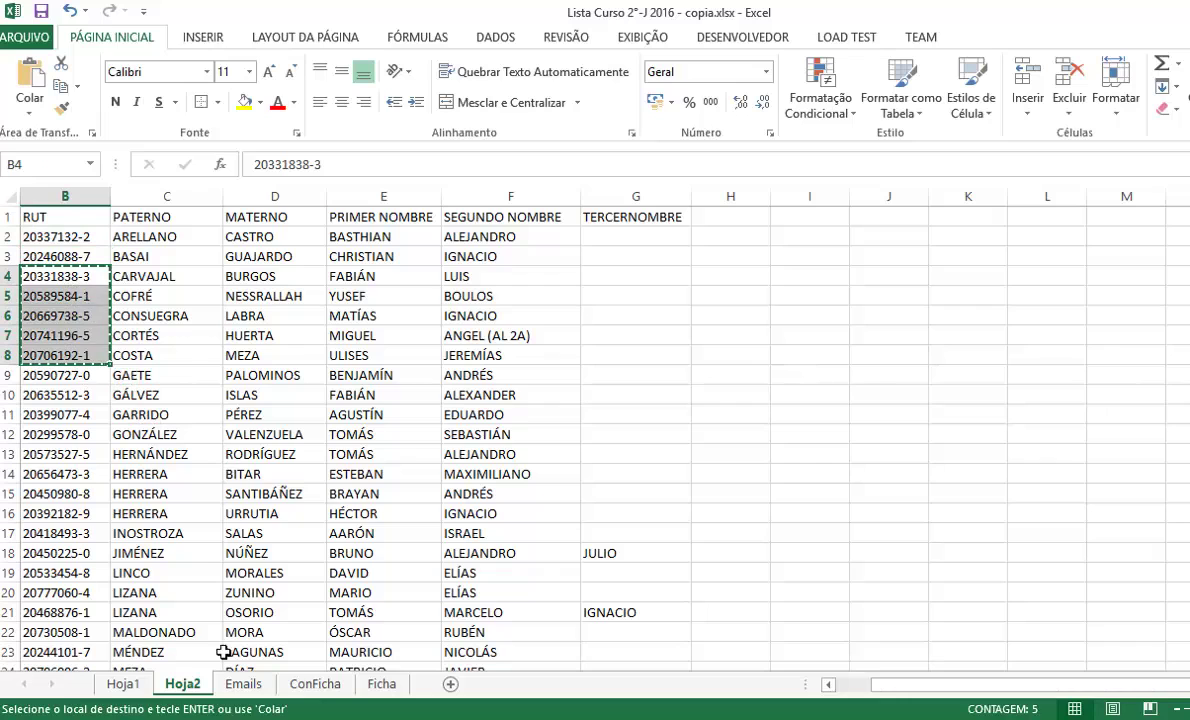
pyautogui.click(382, 686)
pyautogui.click(1121, 345)
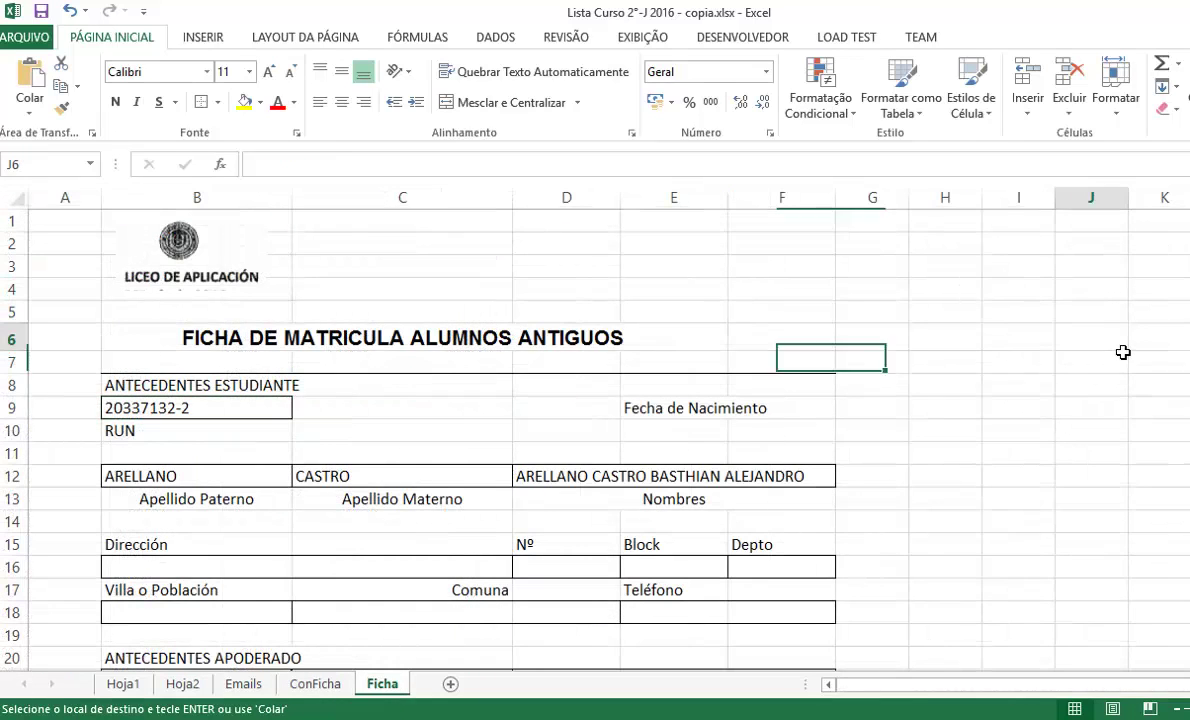
pyautogui.hotkey('ctrl', 'v')
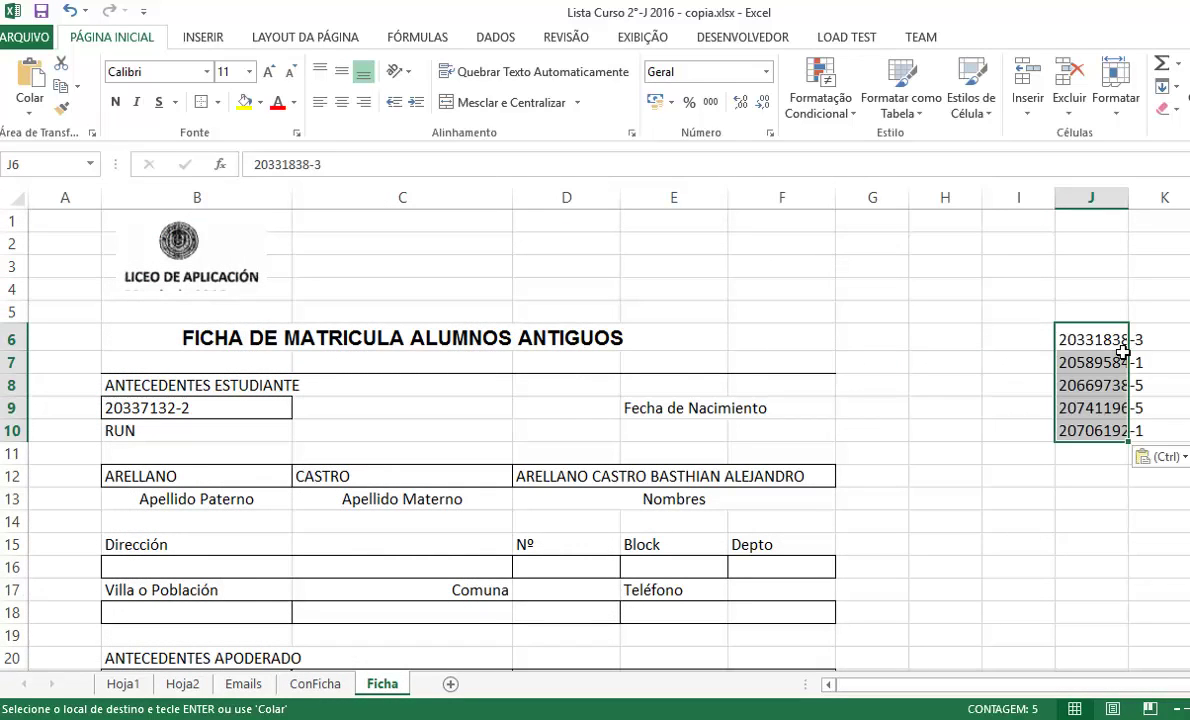
pyautogui.press('Escape')
# Step: Give J6:J10 J6's borders with Format Painter, then copy the RUN in J8
pyautogui.click(1122, 352)
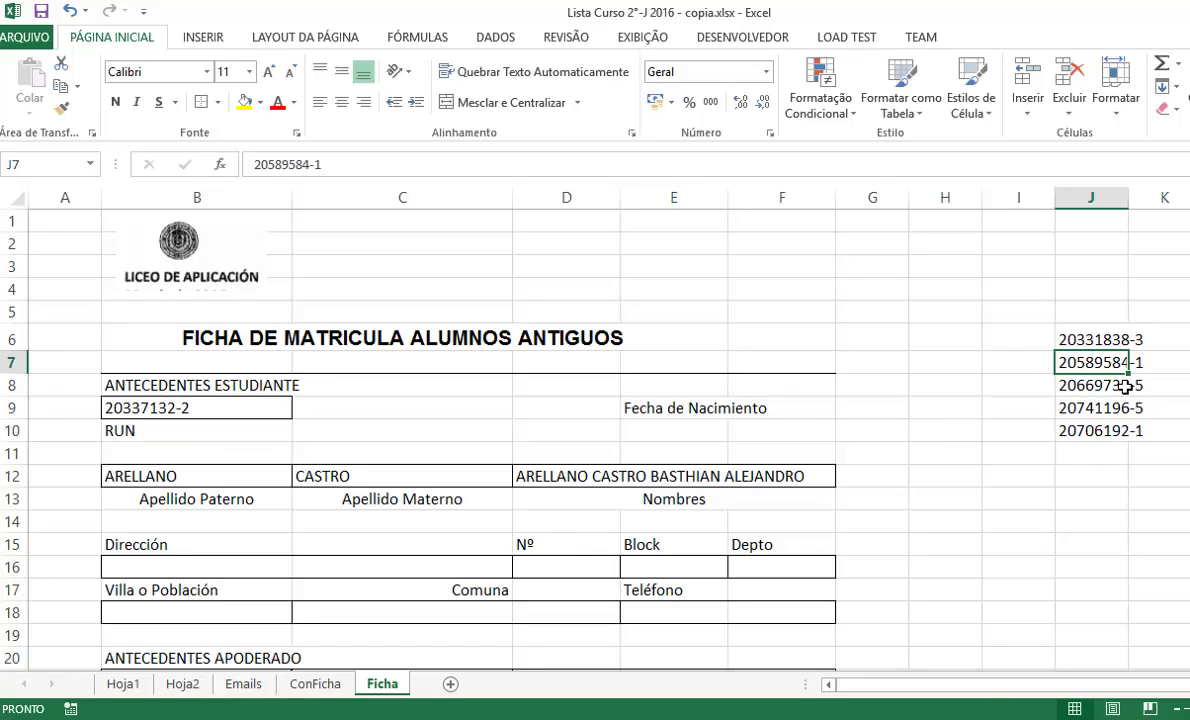
pyautogui.moveTo(1118, 340); pyautogui.dragTo(1108, 430)
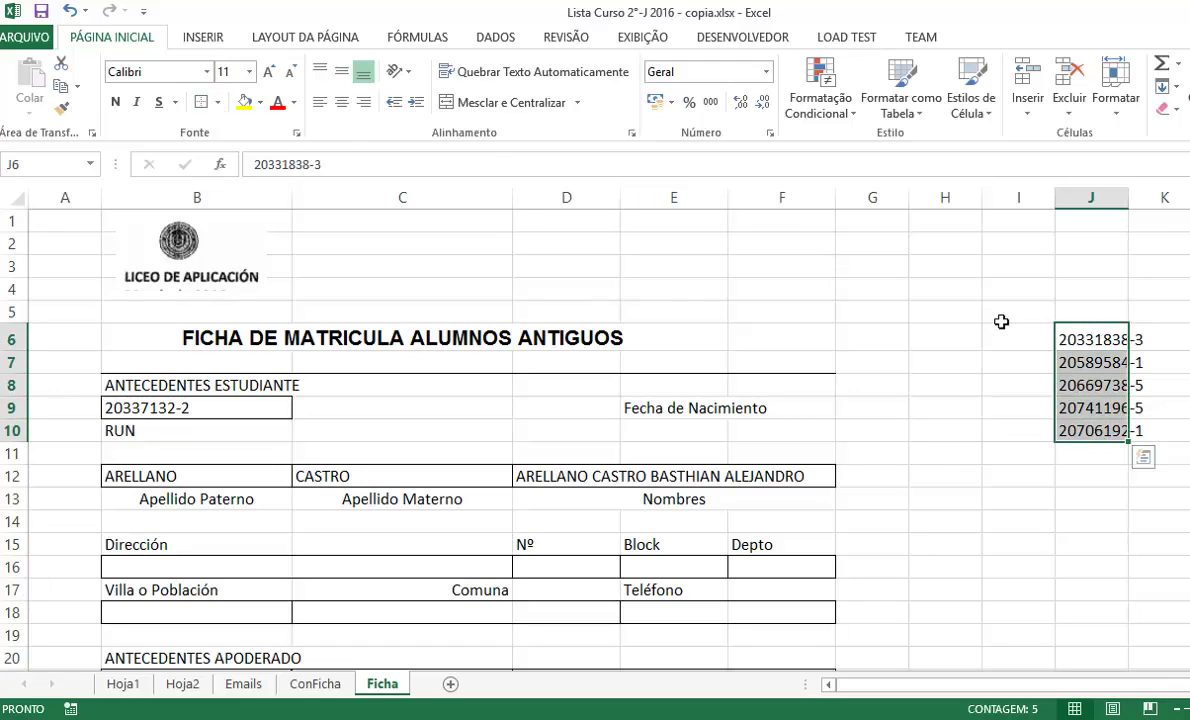
pyautogui.click(1086, 338)
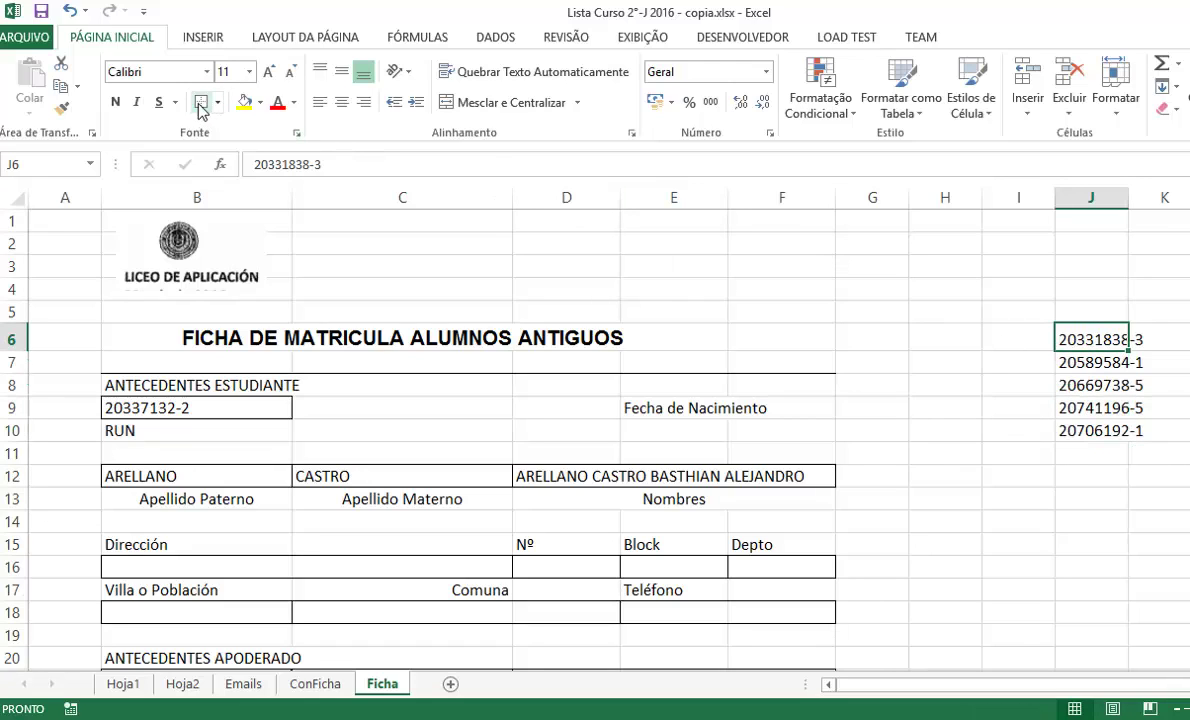
pyautogui.click(62, 108)
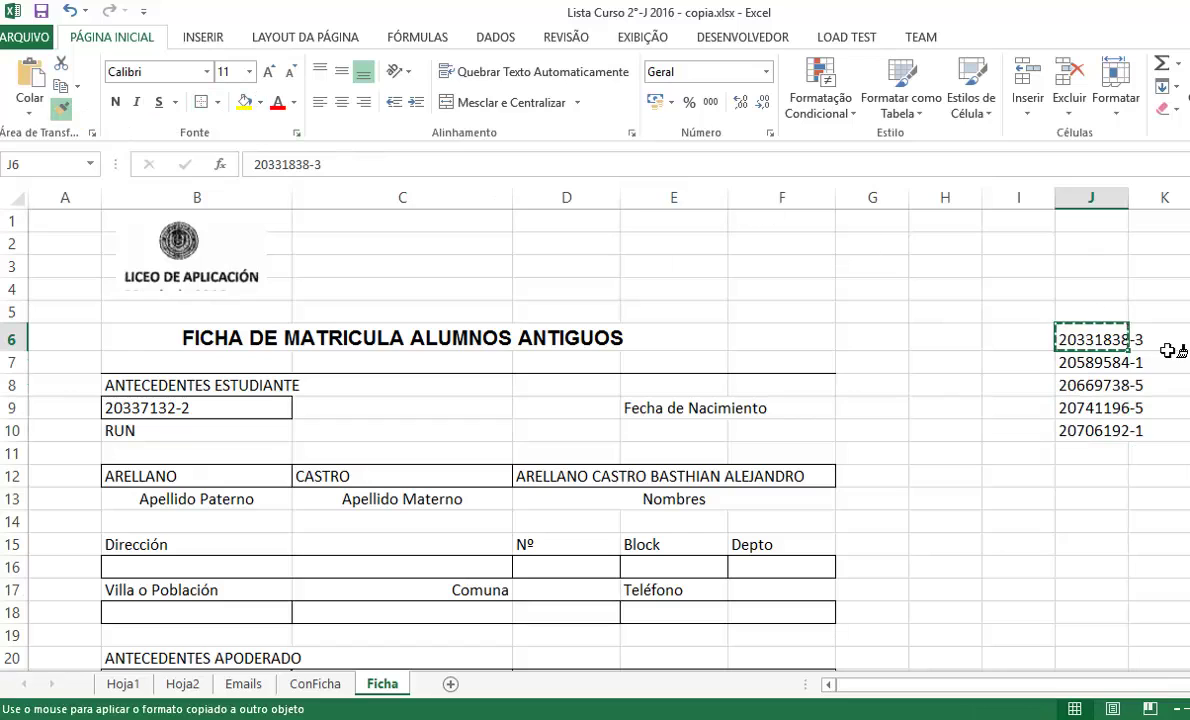
pyautogui.moveTo(1090, 340); pyautogui.dragTo(1096, 431)
pyautogui.click(1106, 393)
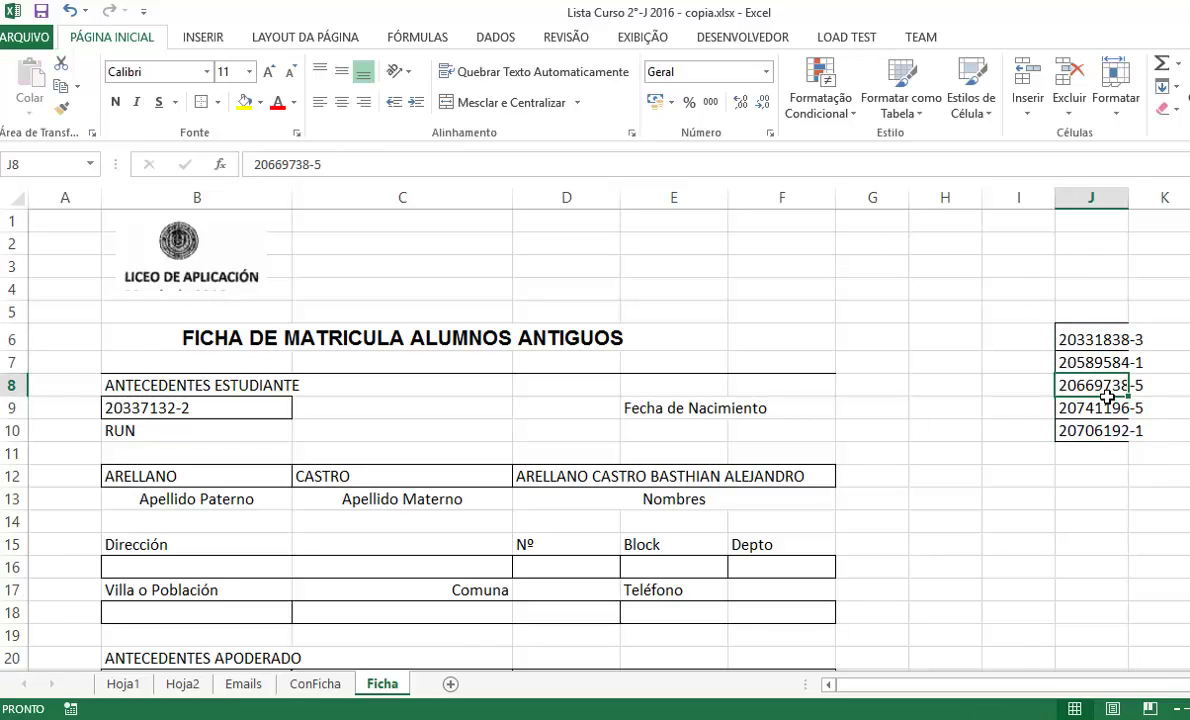
pyautogui.hotkey('ctrl', 'c')
pyautogui.click(228, 420)
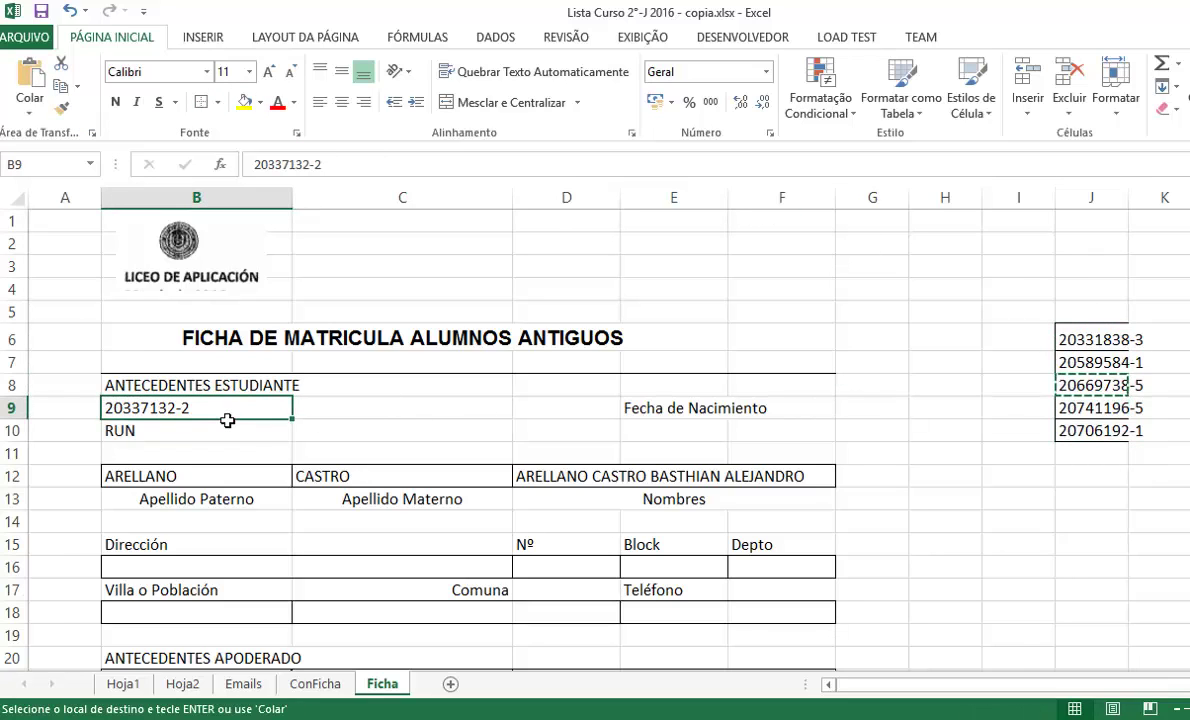
# Step: Paste the third listed RUN from J8 into B9, then undo two later RUN changes
pyautogui.press('Return')
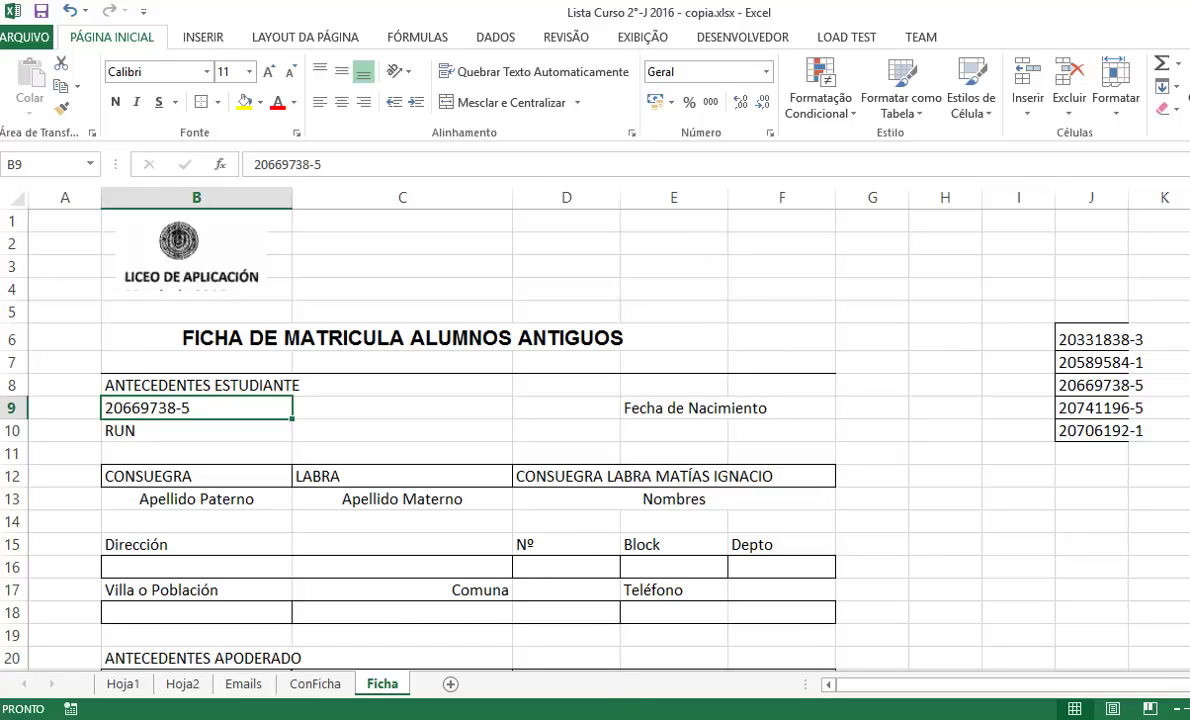
pyautogui.click(600, 719)
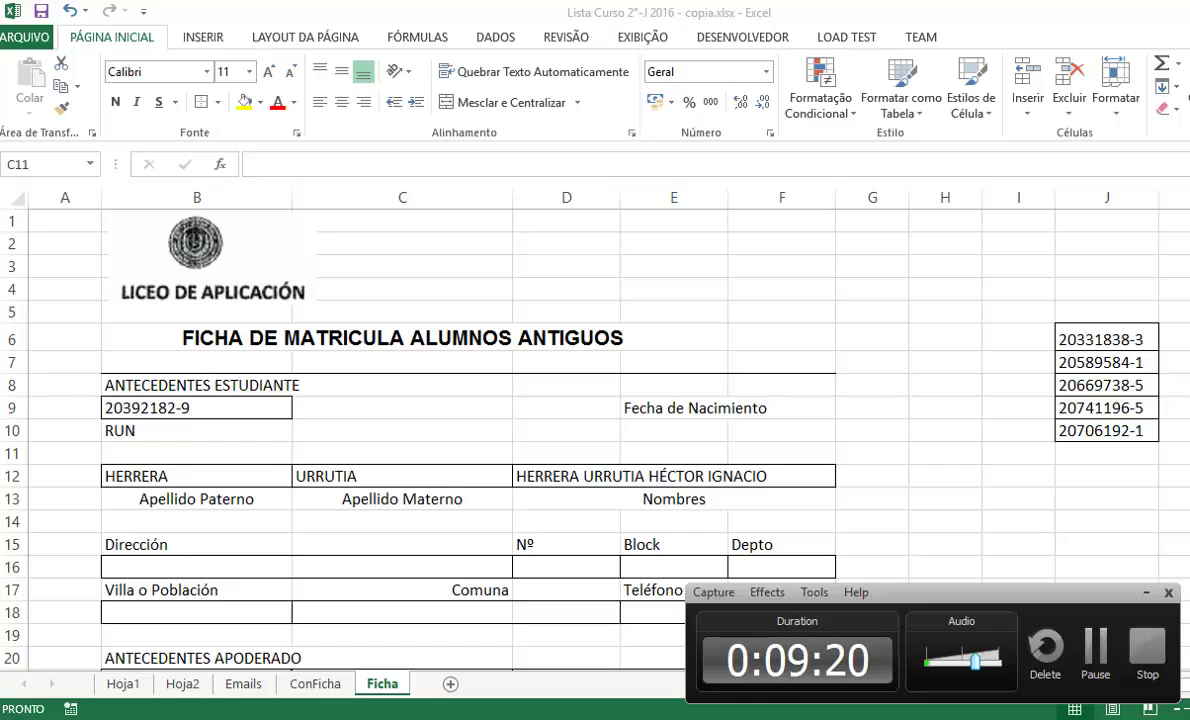
pyautogui.click(1146, 592)
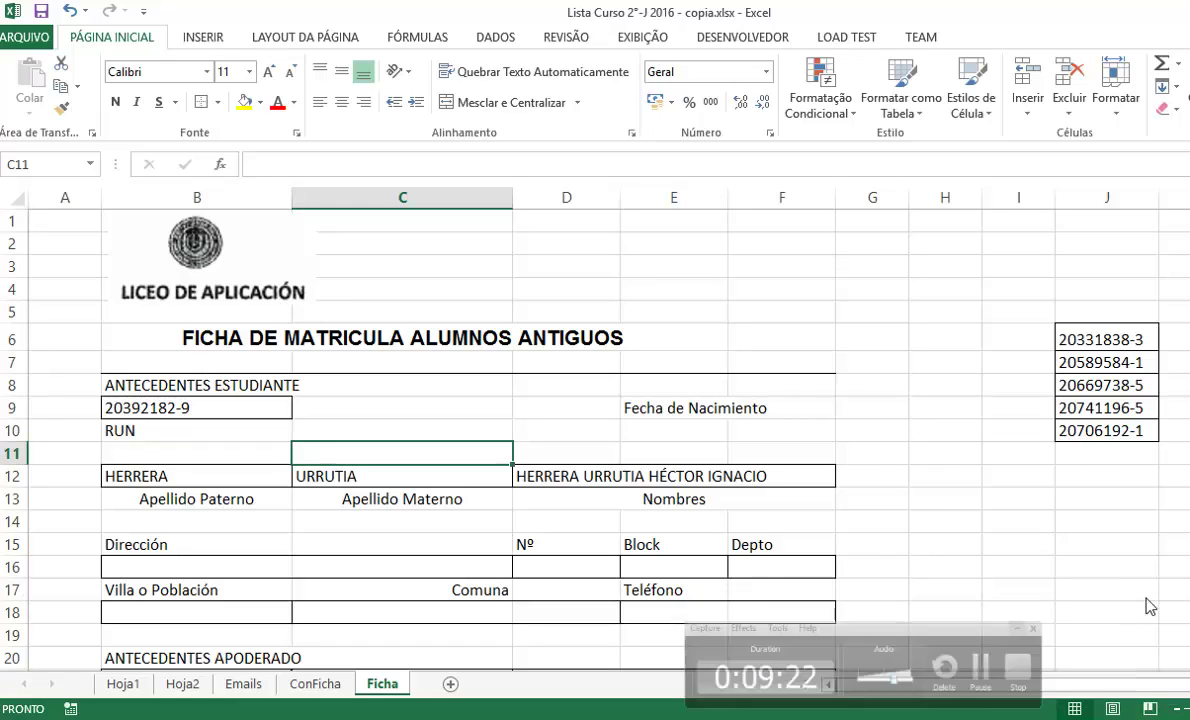
pyautogui.click(222, 398)
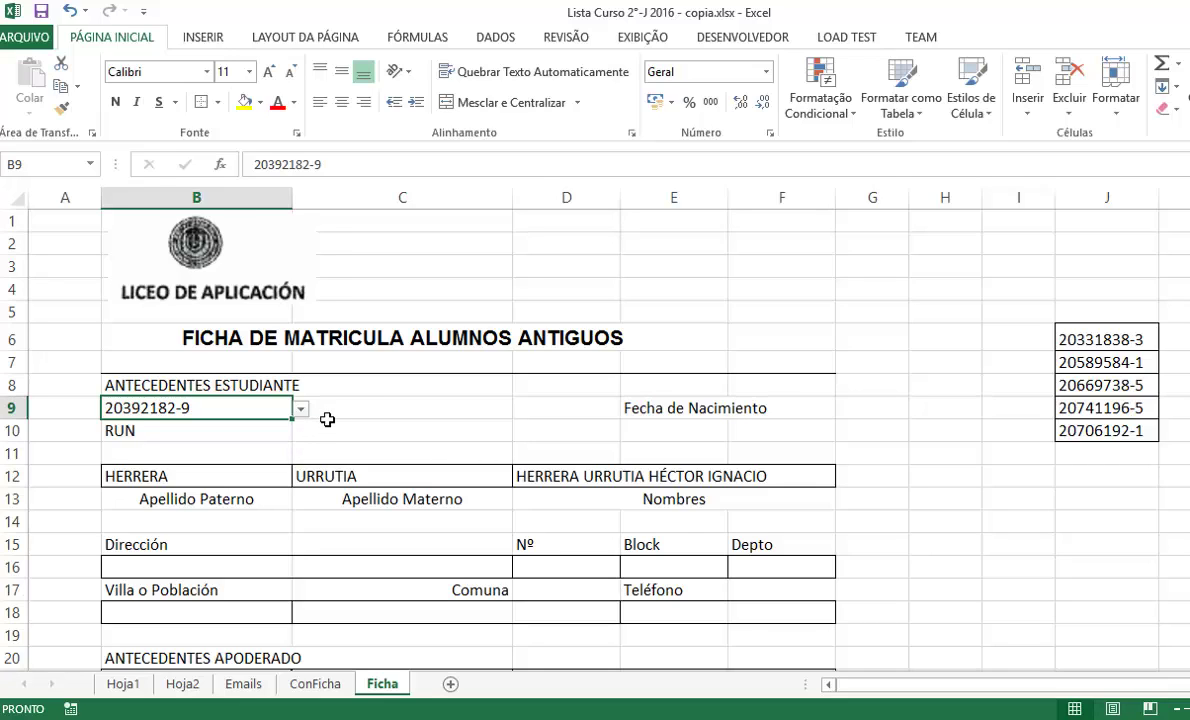
pyautogui.hotkey('ctrl', 'z')
pyautogui.hotkey('ctrl', 'z')
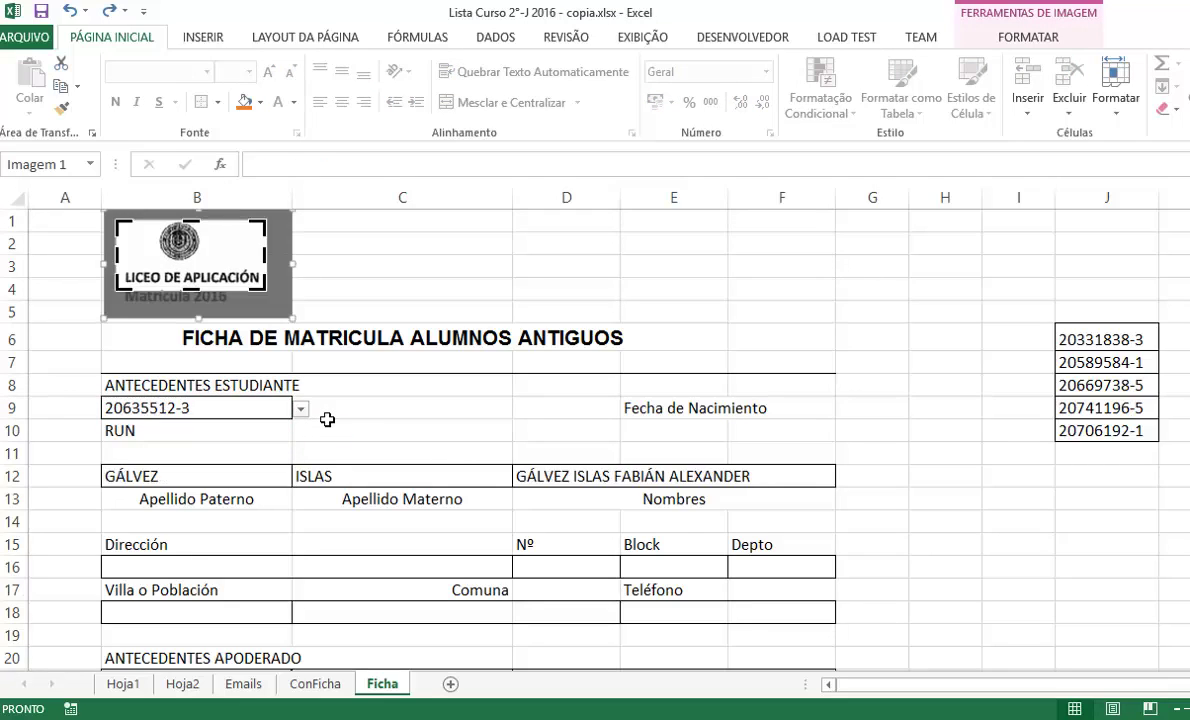
pyautogui.hotkey('ctrl', 'z')
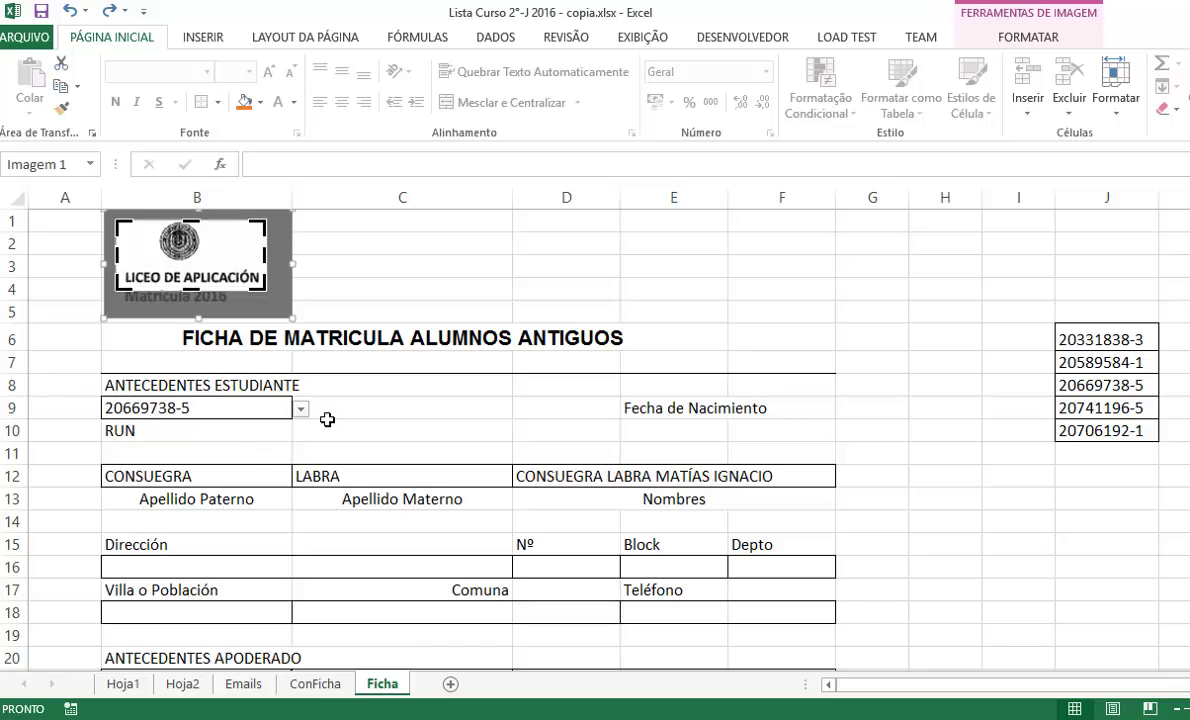
# Step: Reselect B9 after reviewing the J6:J10 RUN list, and bring up the DADOS ribbon
pyautogui.click(284, 416)
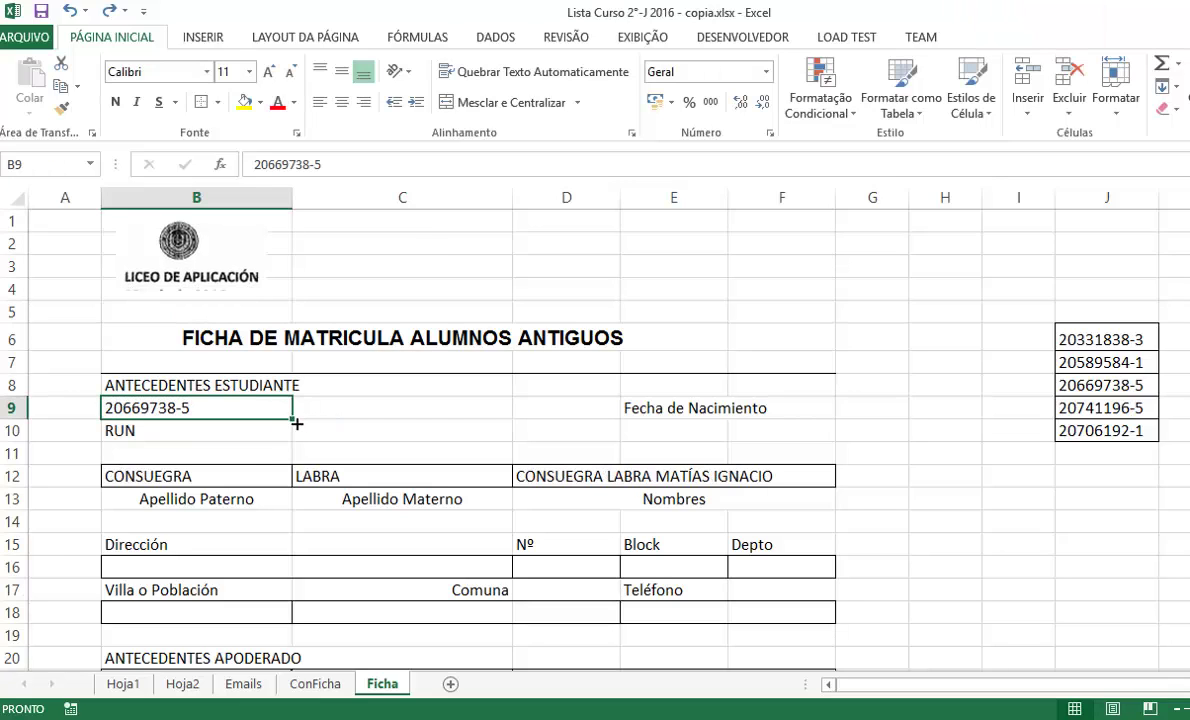
pyautogui.click(313, 416)
pyautogui.click(268, 416)
pyautogui.click(245, 430)
pyautogui.click(240, 410)
pyautogui.moveTo(1076, 340); pyautogui.dragTo(1102, 418)
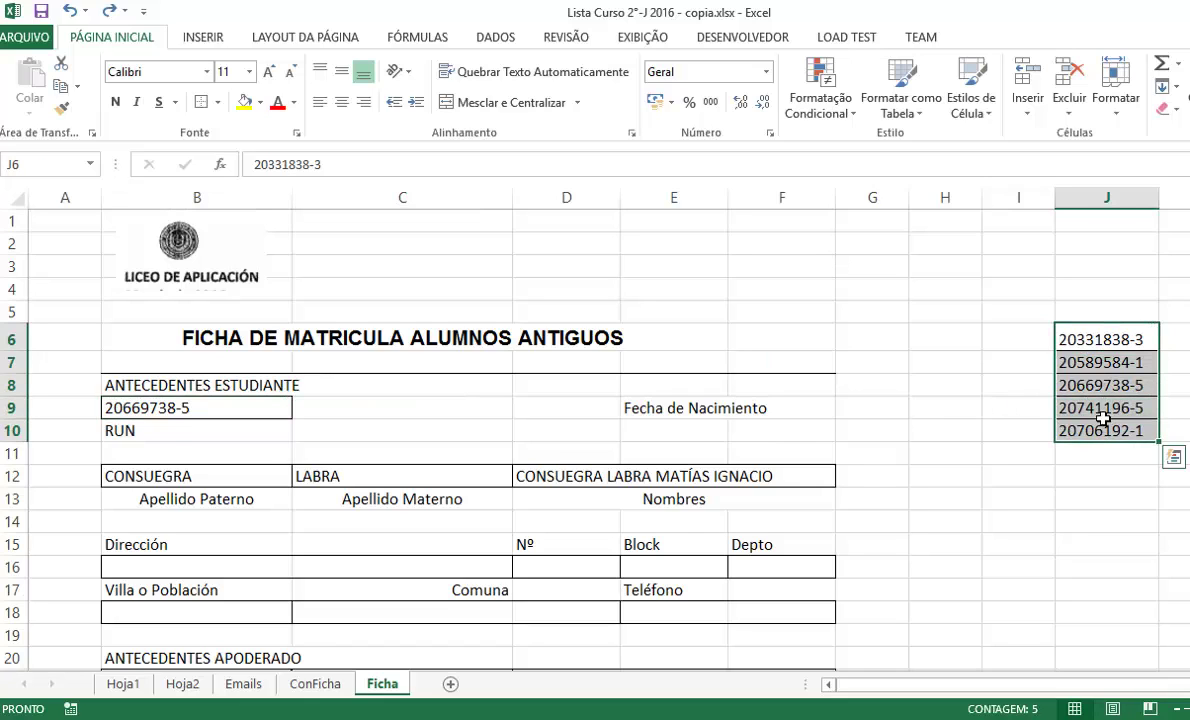
pyautogui.click(195, 408)
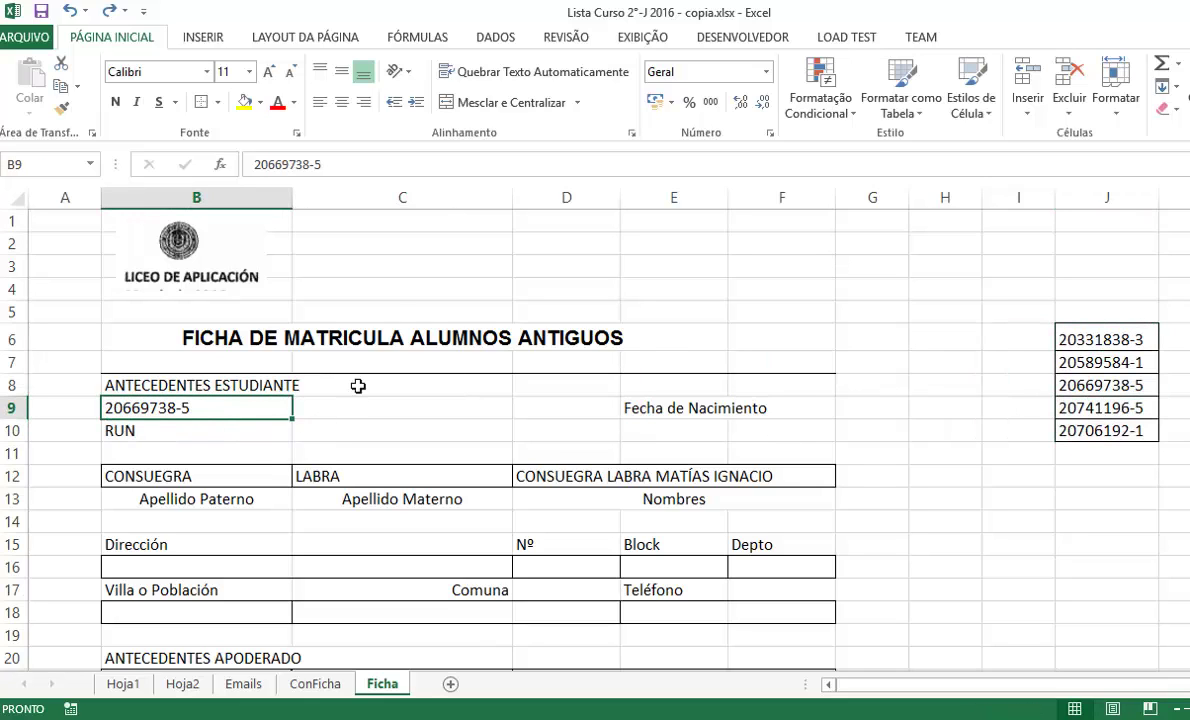
pyautogui.click(498, 37)
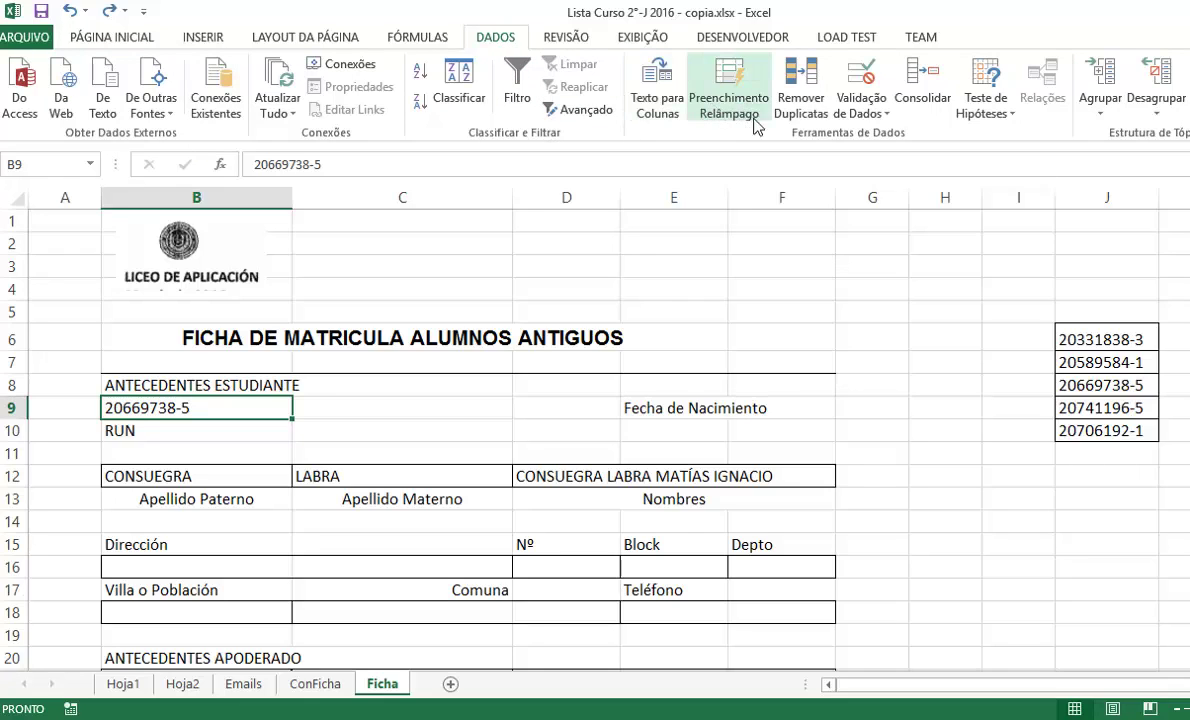
# Step: Add Lista data validation to B9 with source =Hoja1!$B$2:$B$43
pyautogui.click(859, 112)
pyautogui.click(866, 131)
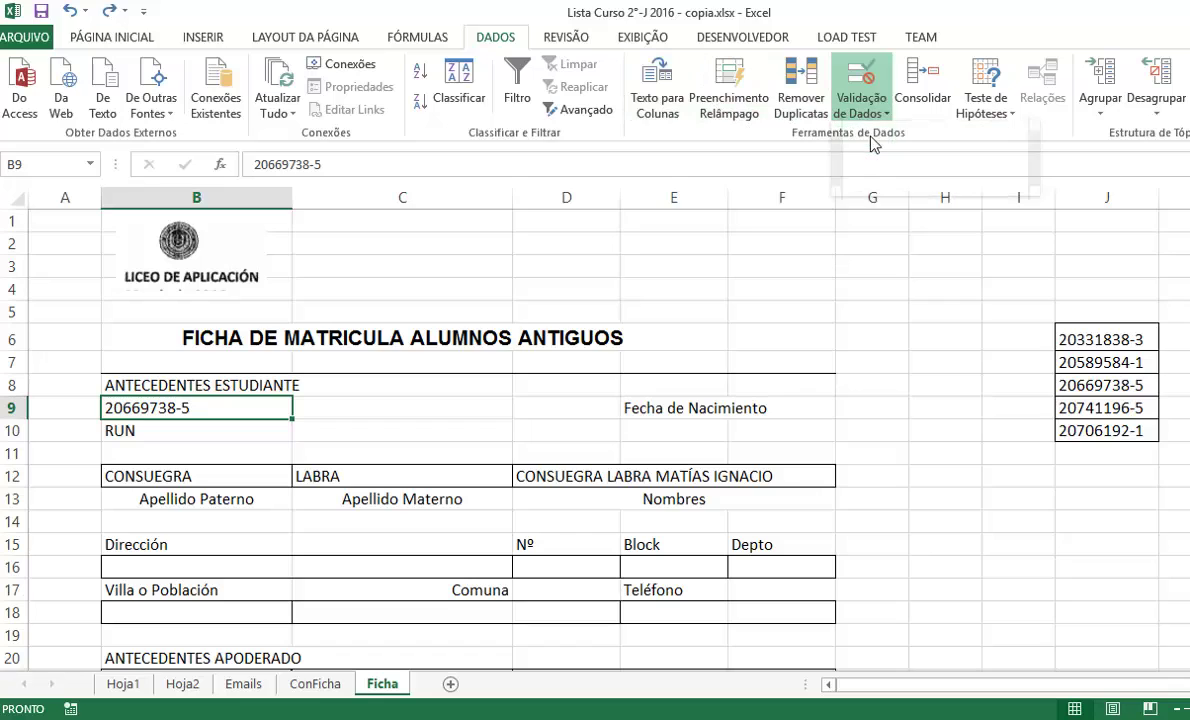
pyautogui.click(540, 210)
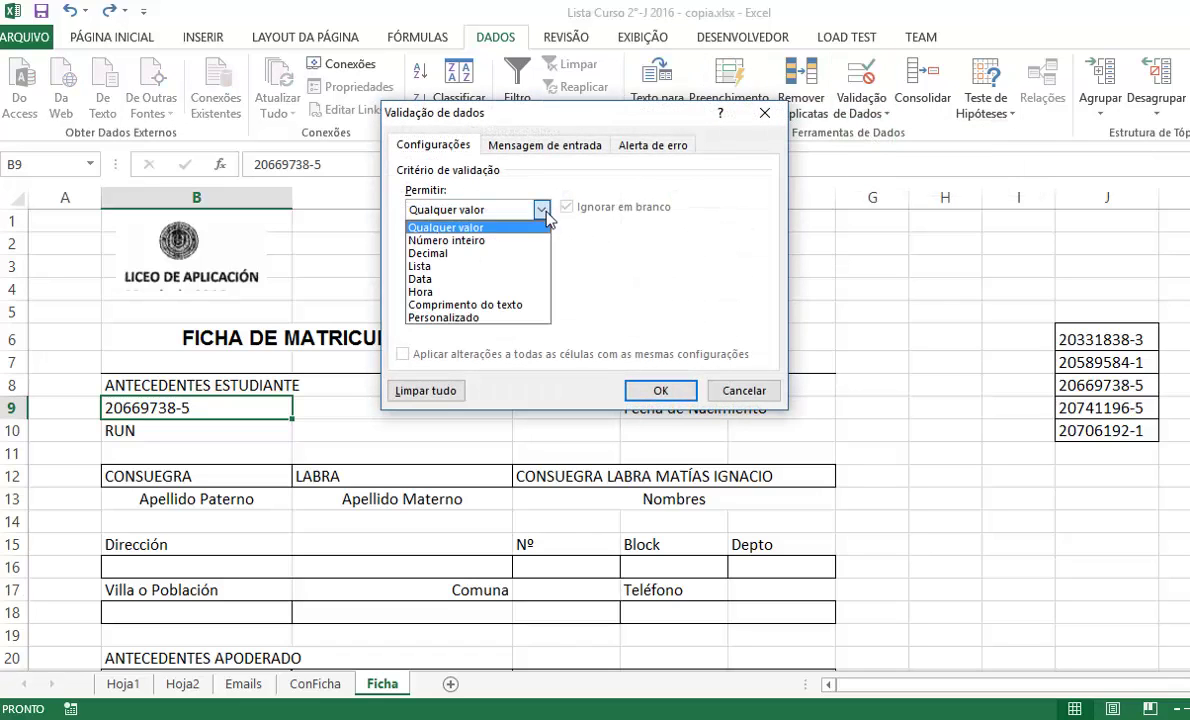
pyautogui.click(497, 267)
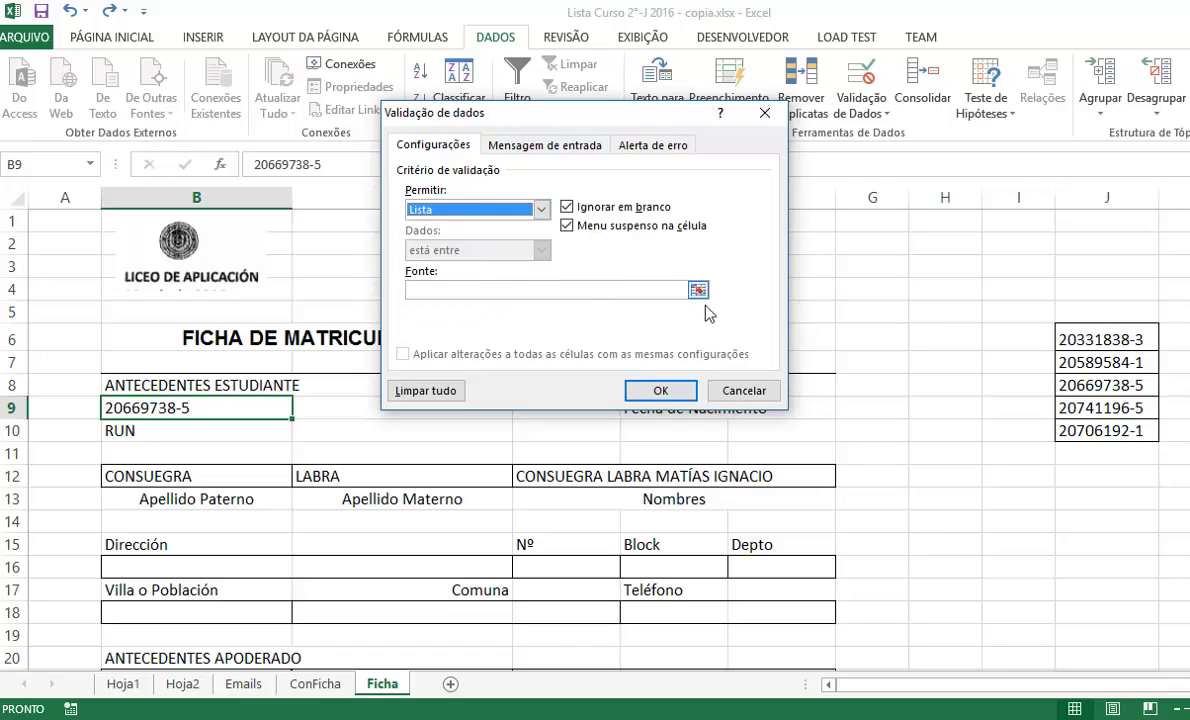
pyautogui.click(697, 290)
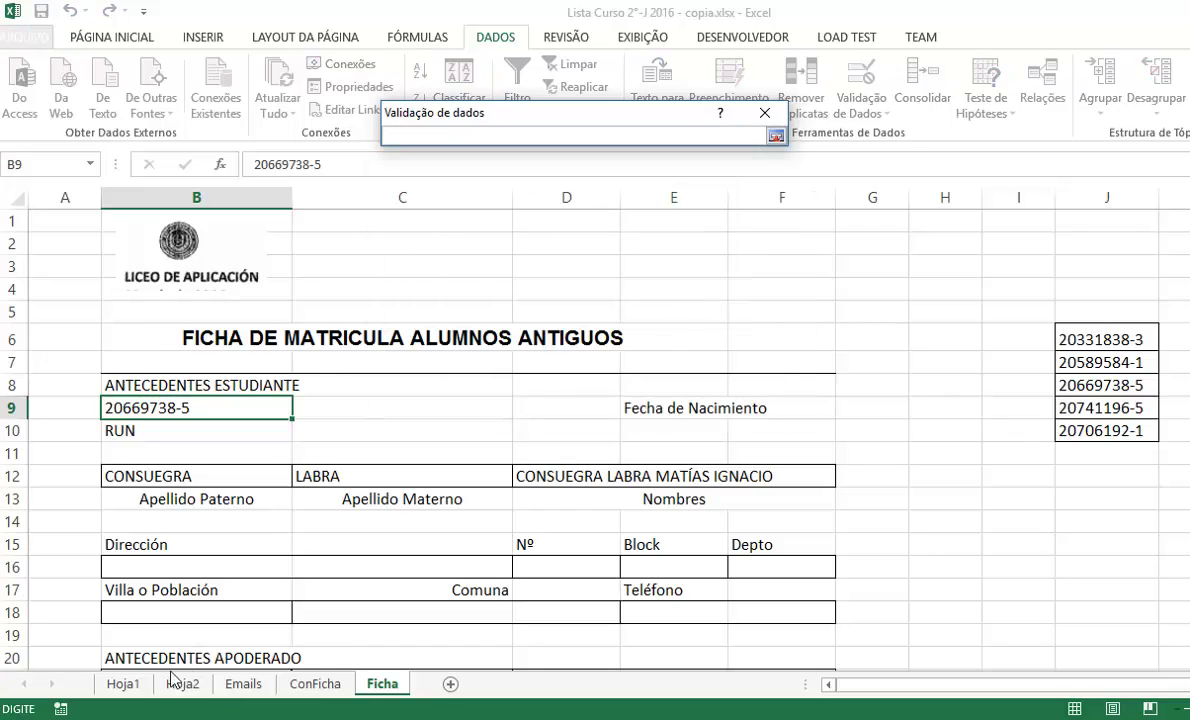
pyautogui.click(123, 684)
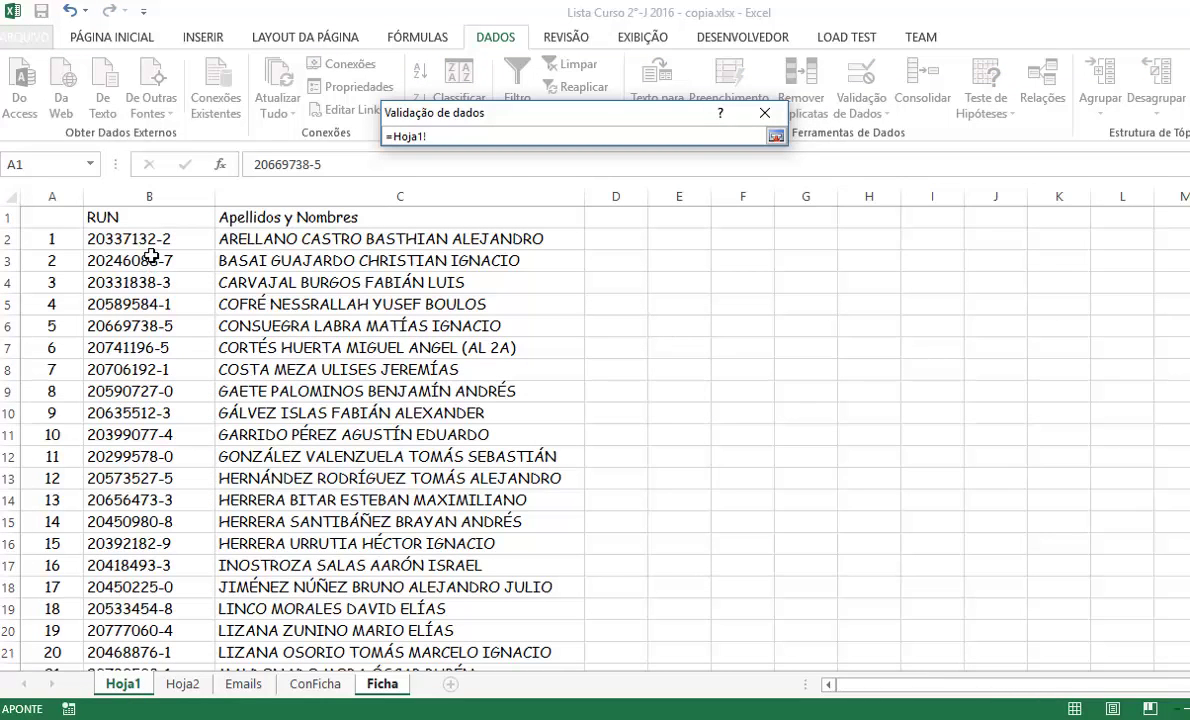
pyautogui.click(143, 240)
pyautogui.hotkey('shift', 'Down')
pyautogui.hotkey('shift', 'Down')
pyautogui.hotkey('shift', 'Down')
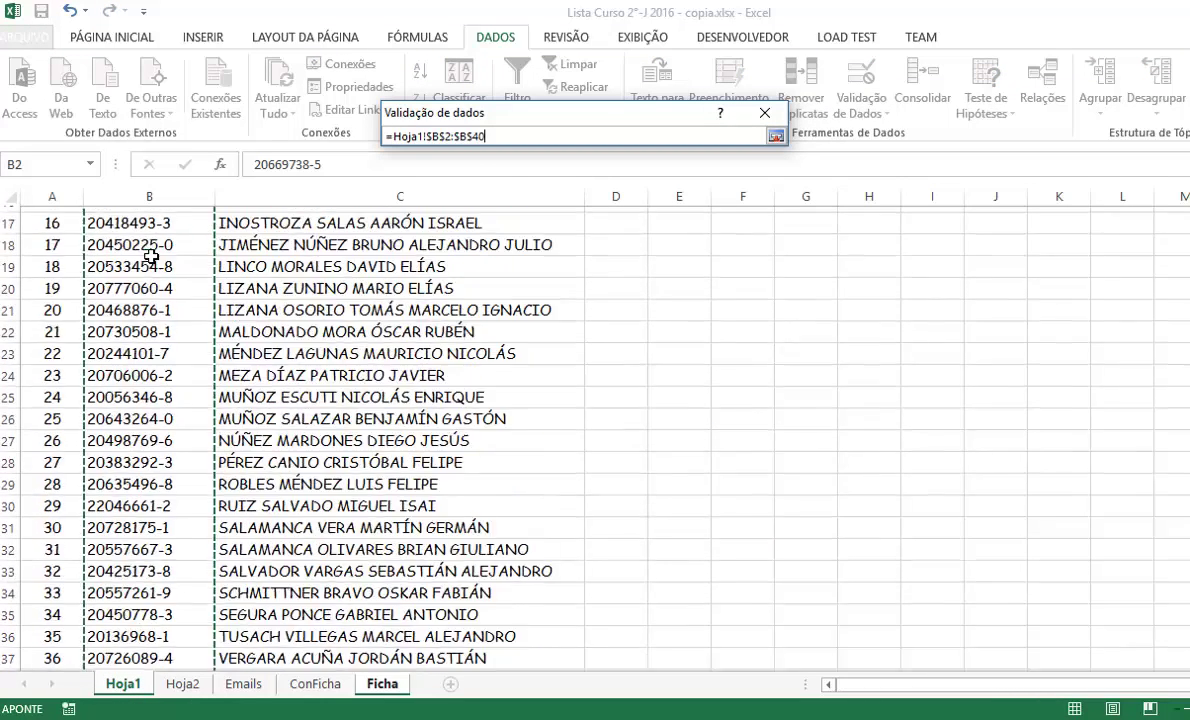
pyautogui.hotkey('shift', 'Down')
pyautogui.hotkey('shift', 'Down')
pyautogui.hotkey('shift', 'Down')
pyautogui.hotkey('shift', 'Down')
pyautogui.hotkey('shift', 'Down')
pyautogui.hotkey('shift', 'Down')
pyautogui.hotkey('shift', 'Down')
pyautogui.hotkey('shift', 'Down')
pyautogui.hotkey('shift', 'Down')
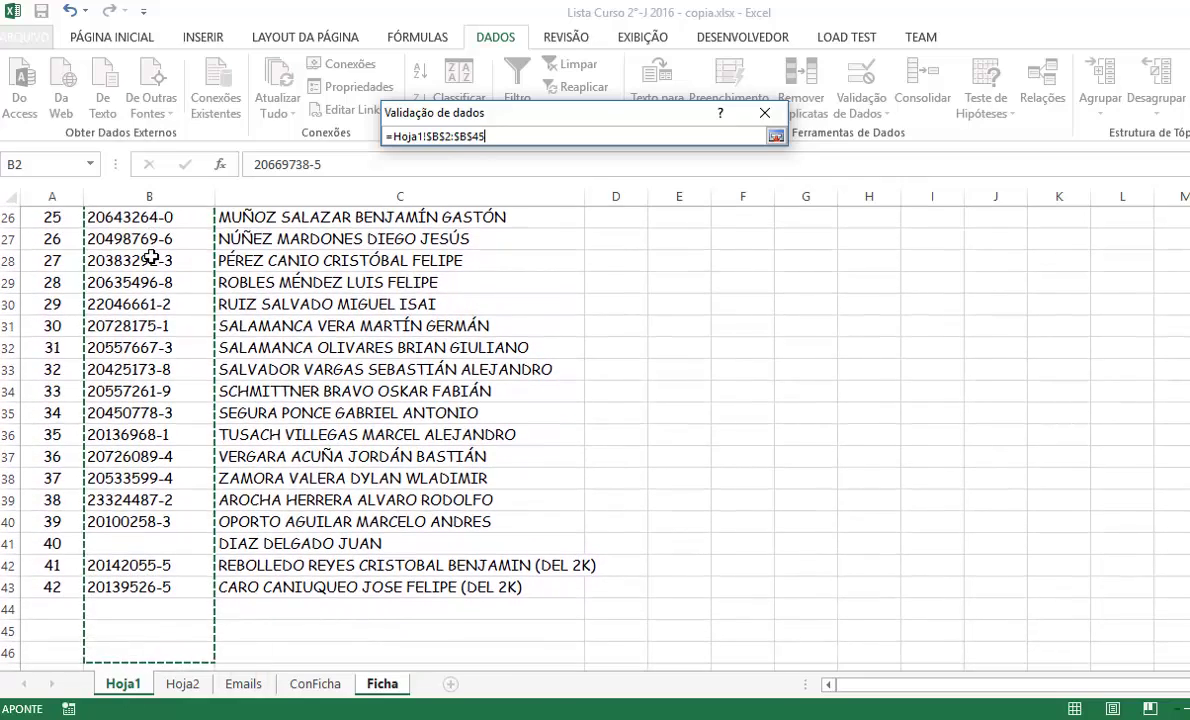
pyautogui.hotkey('shift', 'Up')
pyautogui.hotkey('shift', 'Up')
pyautogui.hotkey('shift', 'Up')
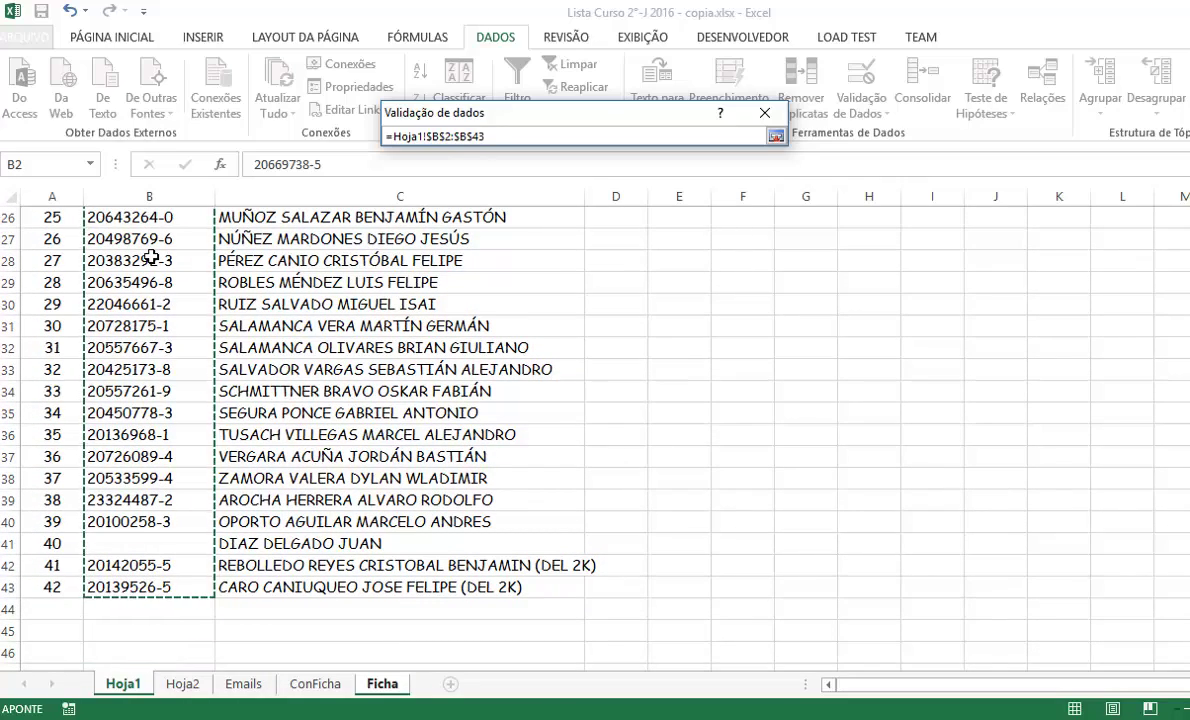
pyautogui.click(776, 135)
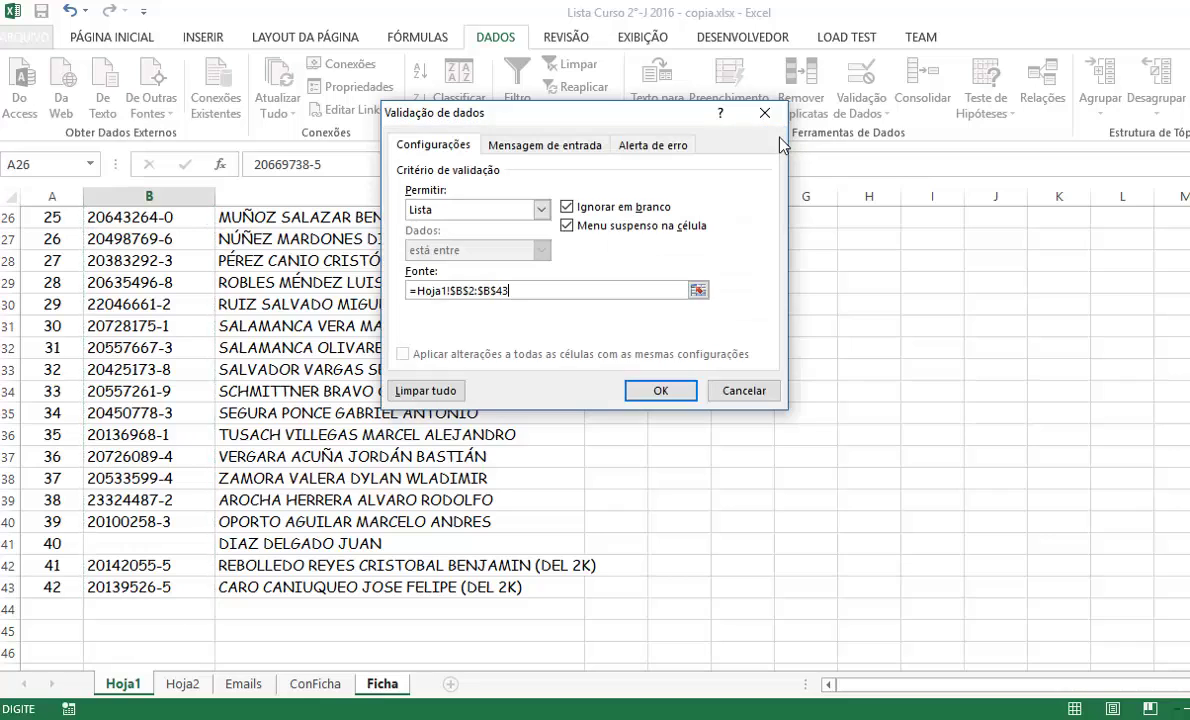
pyautogui.click(640, 392)
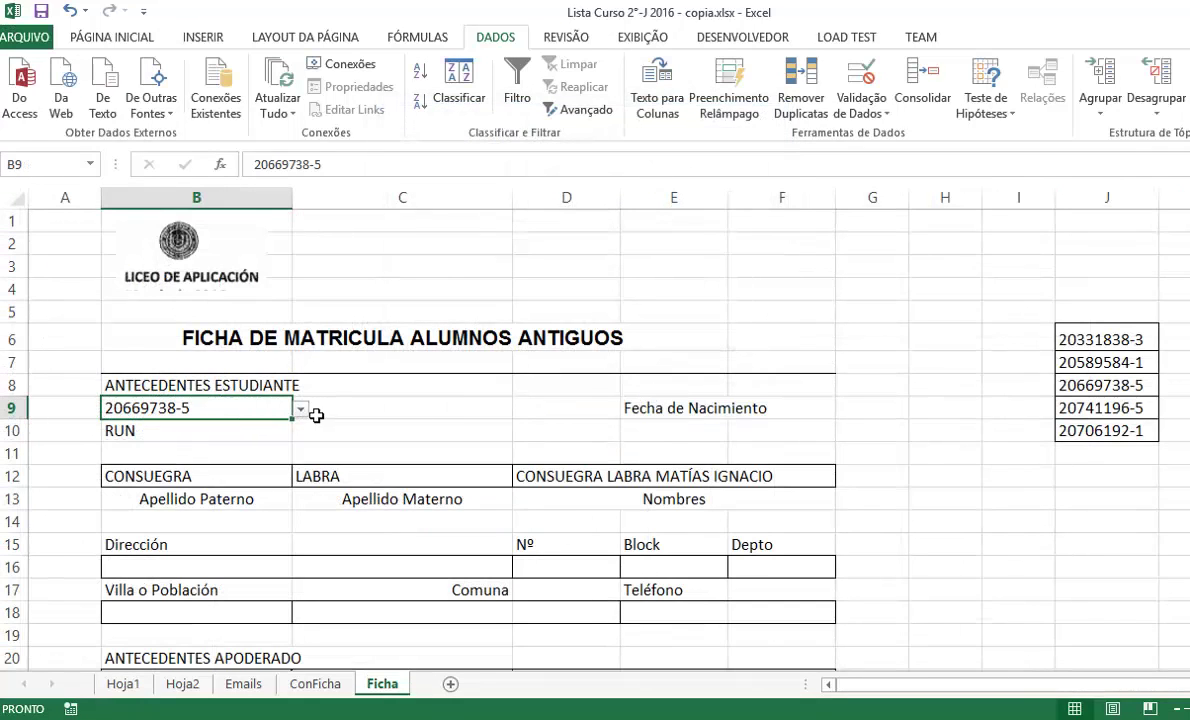
# Step: Pick two different students' RUNs from B9's dropdown to test the updated names
pyautogui.click(300, 409)
pyautogui.click(205, 488)
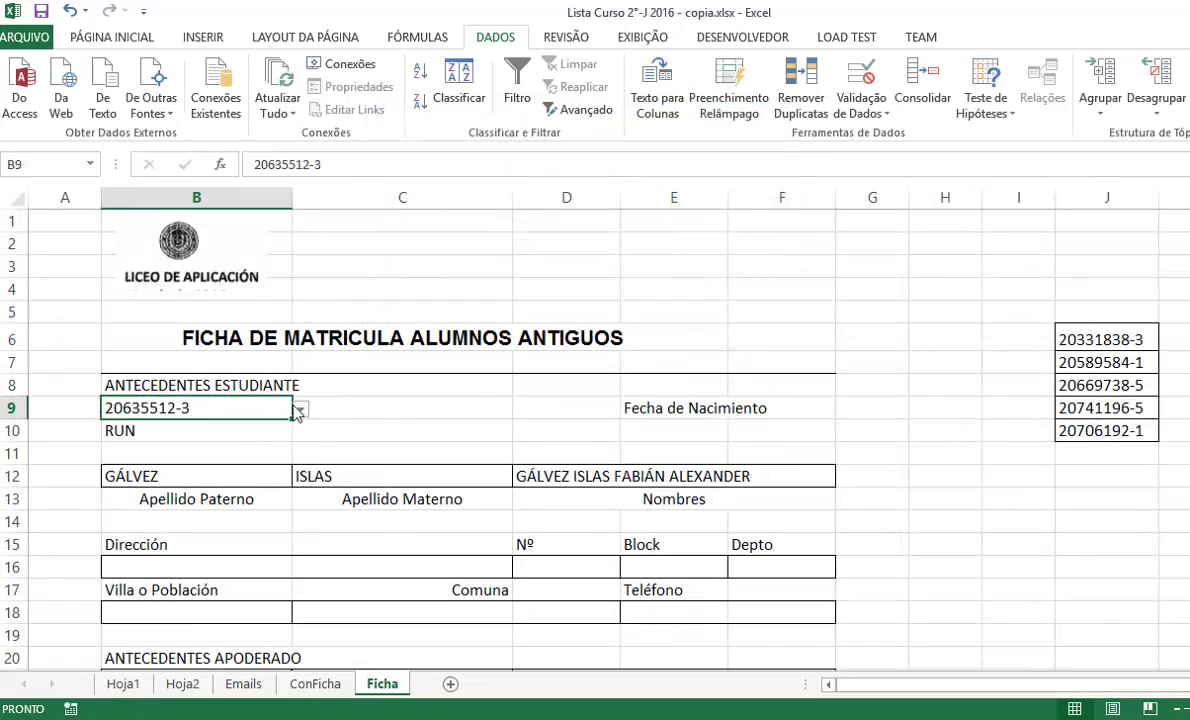
pyautogui.click(300, 409)
pyautogui.click(199, 505)
pyautogui.click(341, 421)
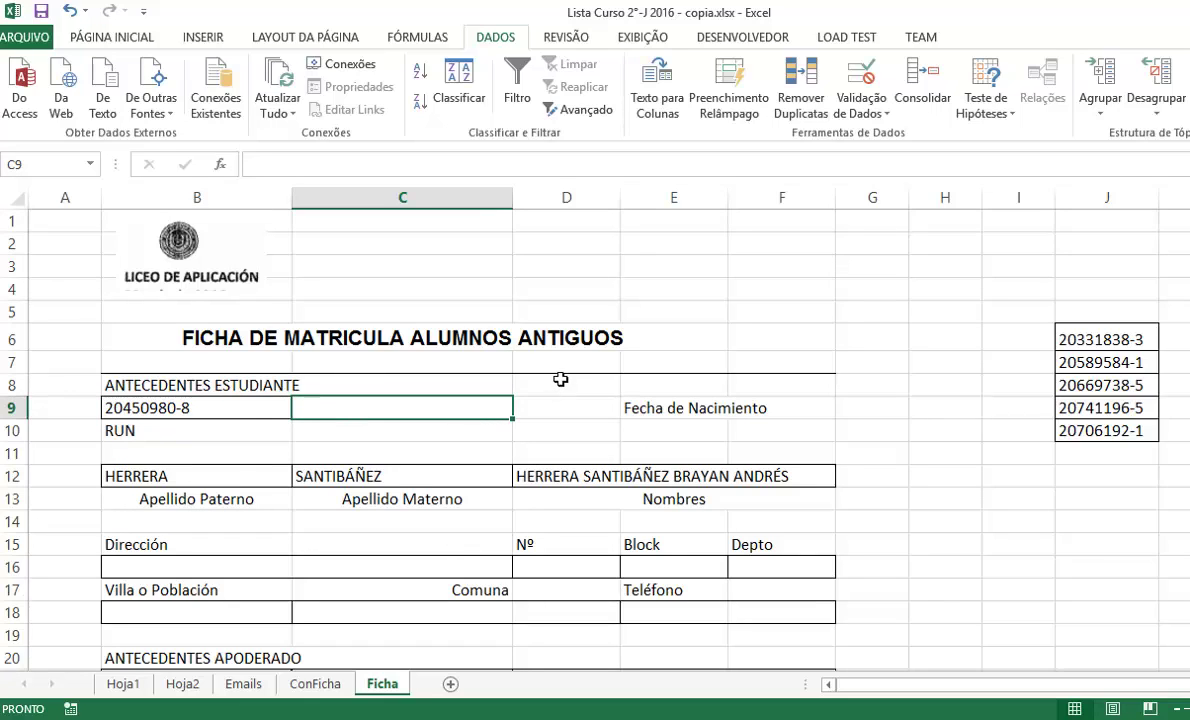
# Step: Review the Hoja1 student list and Hoja2's split names, then go back to Ficha's DESENVOLVEDOR tab
pyautogui.click(660, 240)
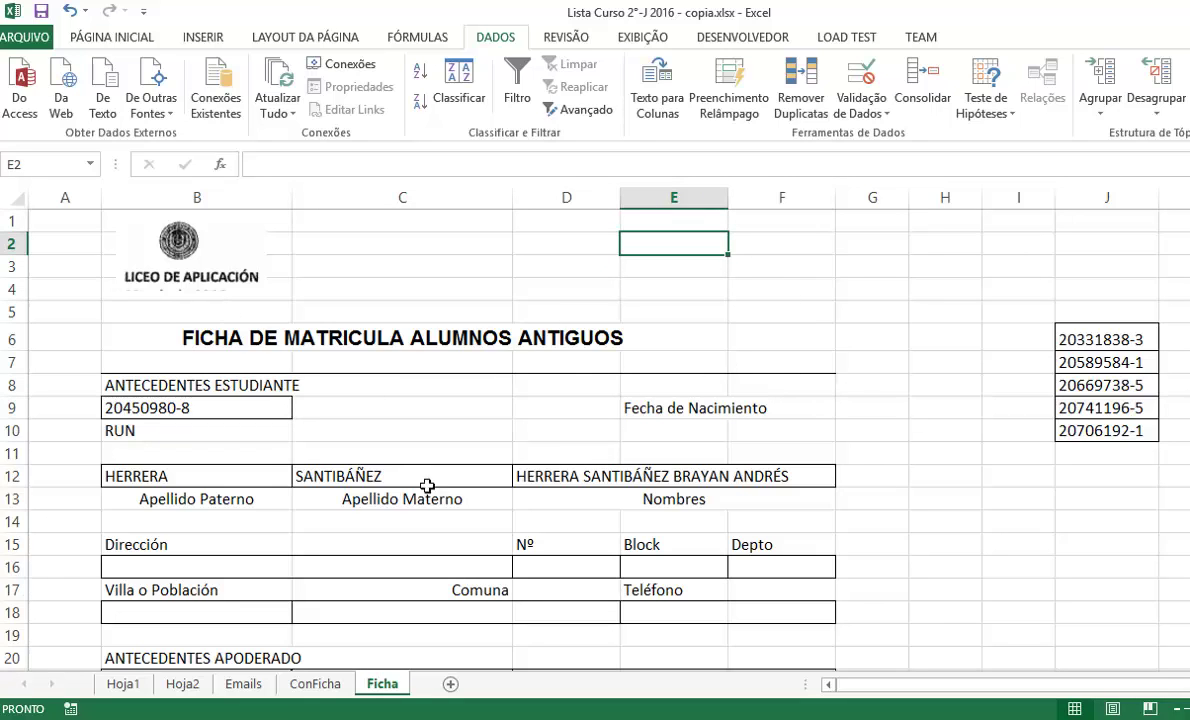
pyautogui.click(122, 684)
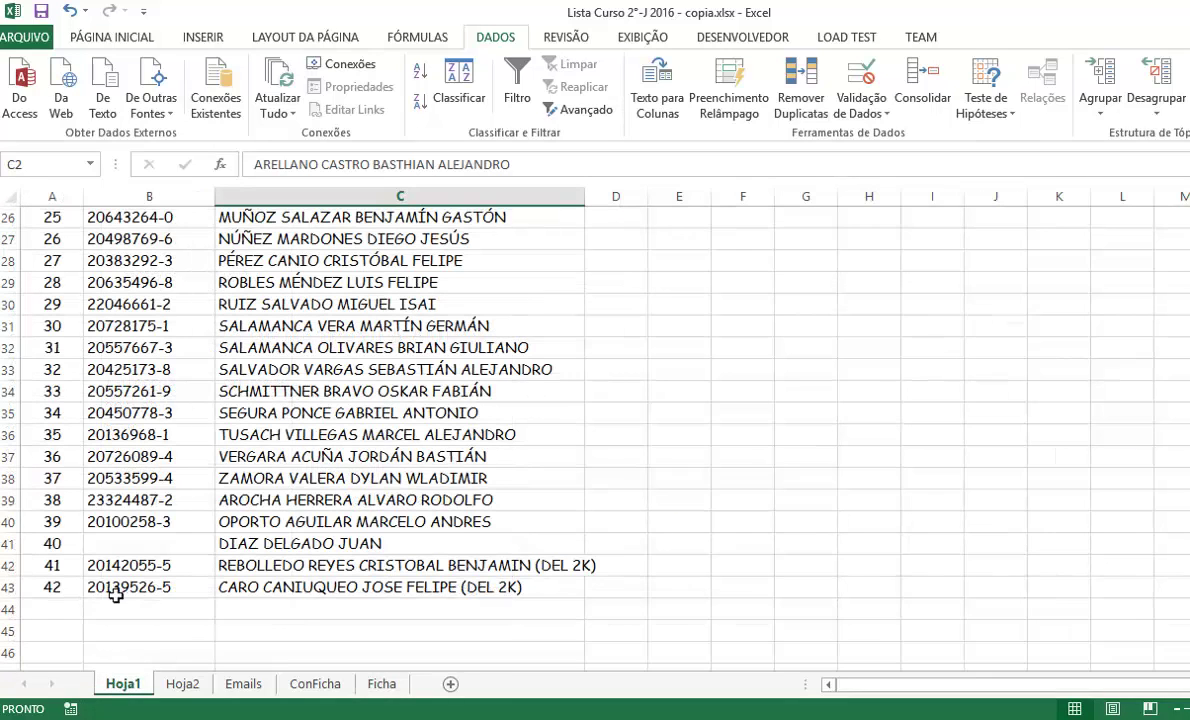
pyautogui.click(74, 370)
pyautogui.scroll(3, 60, 370)
pyautogui.scroll(5, 58, 340)
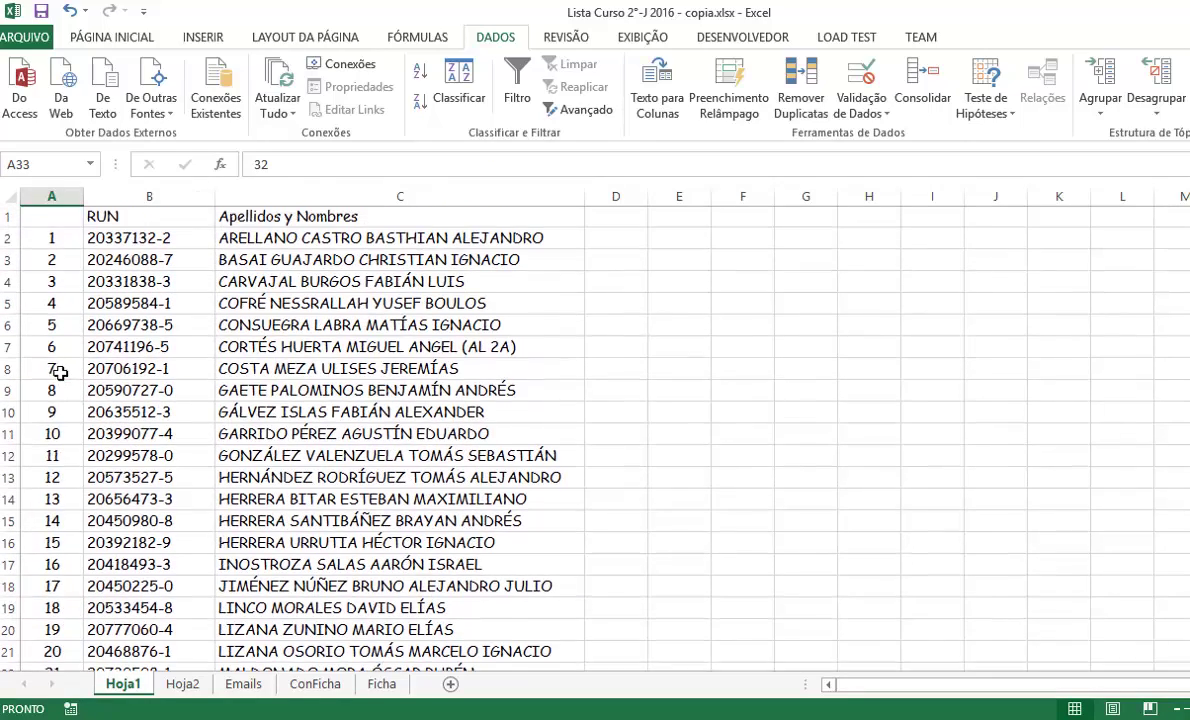
pyautogui.click(182, 684)
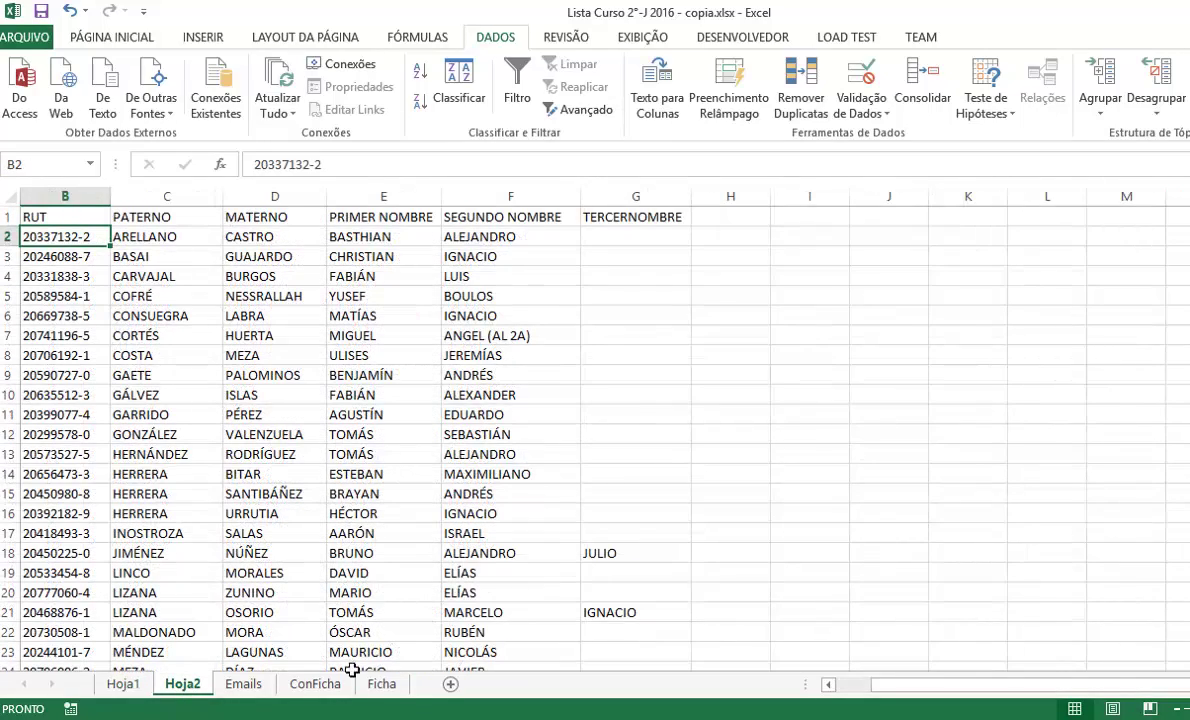
pyautogui.click(380, 684)
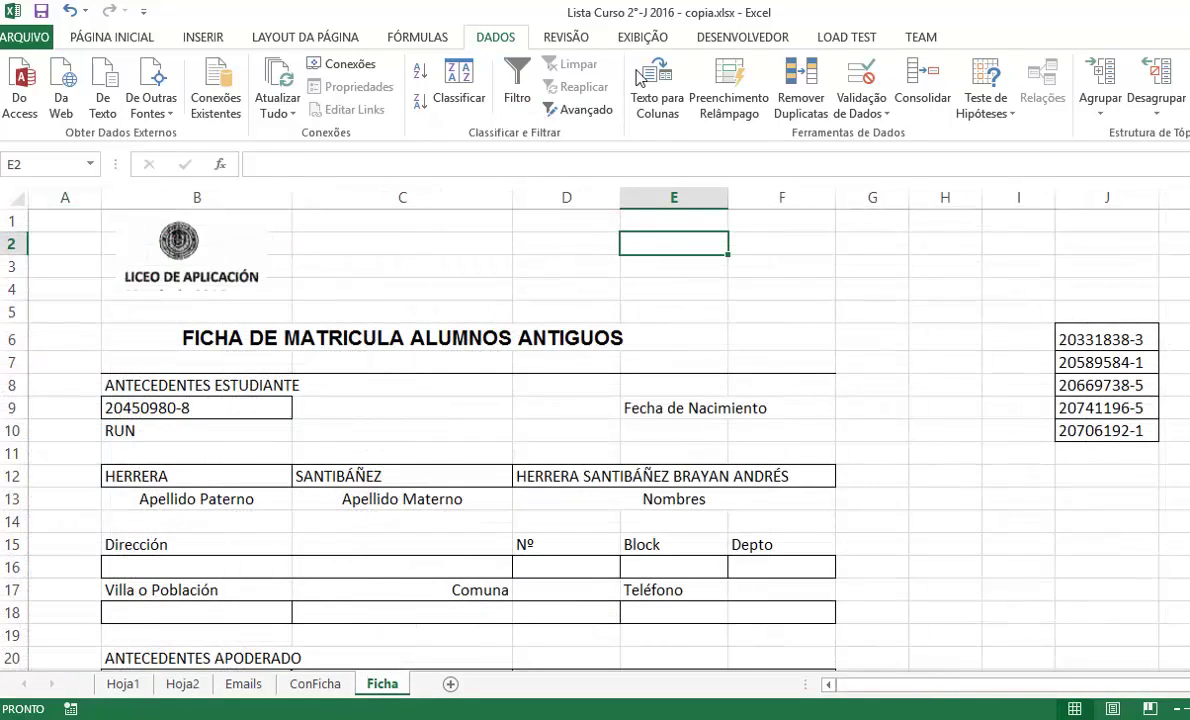
pyautogui.click(751, 40)
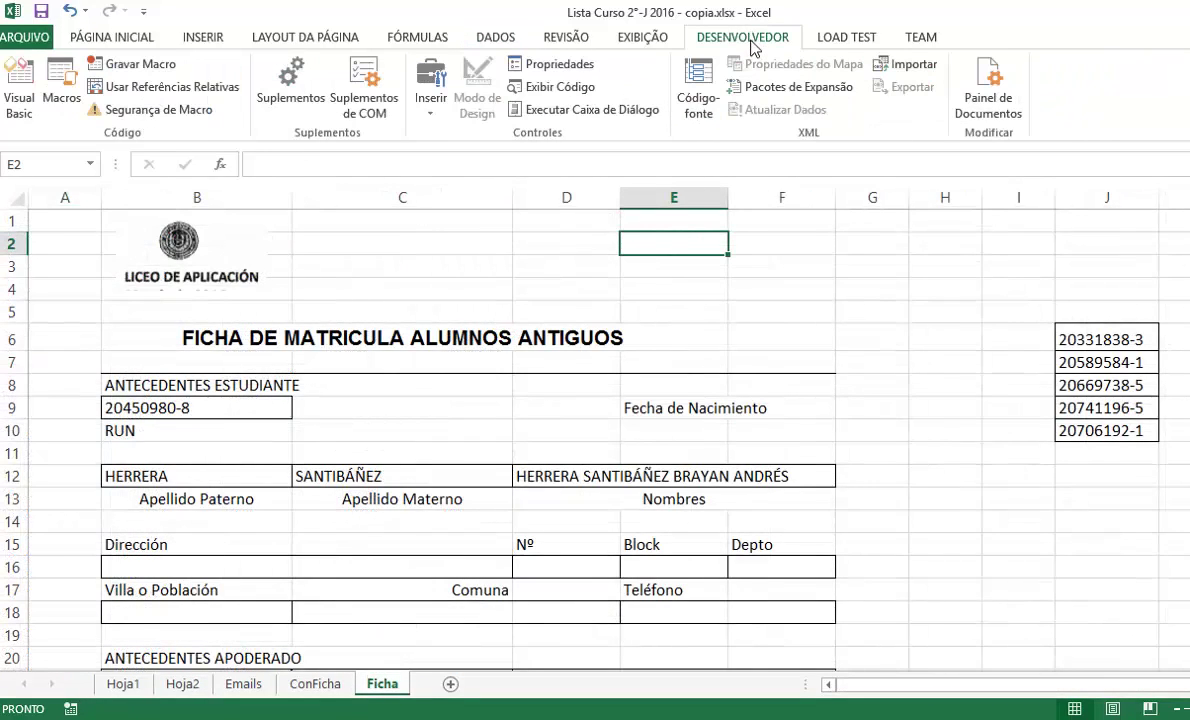
# Step: Tick Desenvolvedor under Opções > Personalizar Faixa de Opções and confirm with OK
pyautogui.click(25, 37)
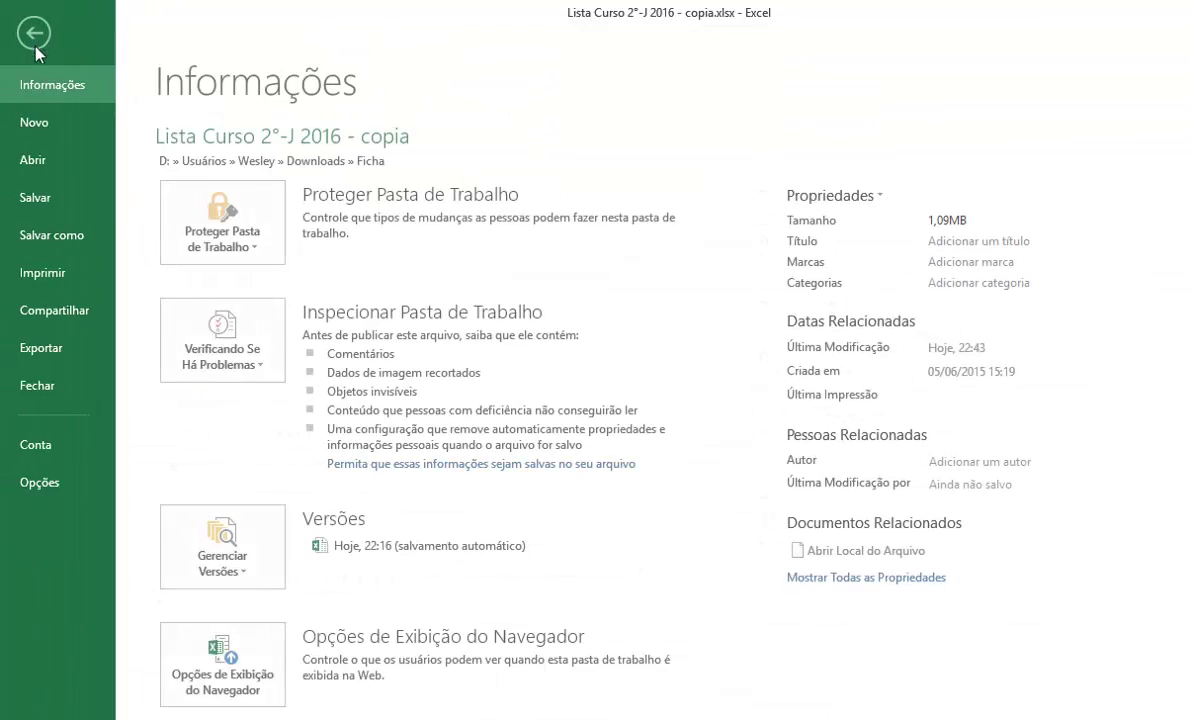
pyautogui.click(48, 485)
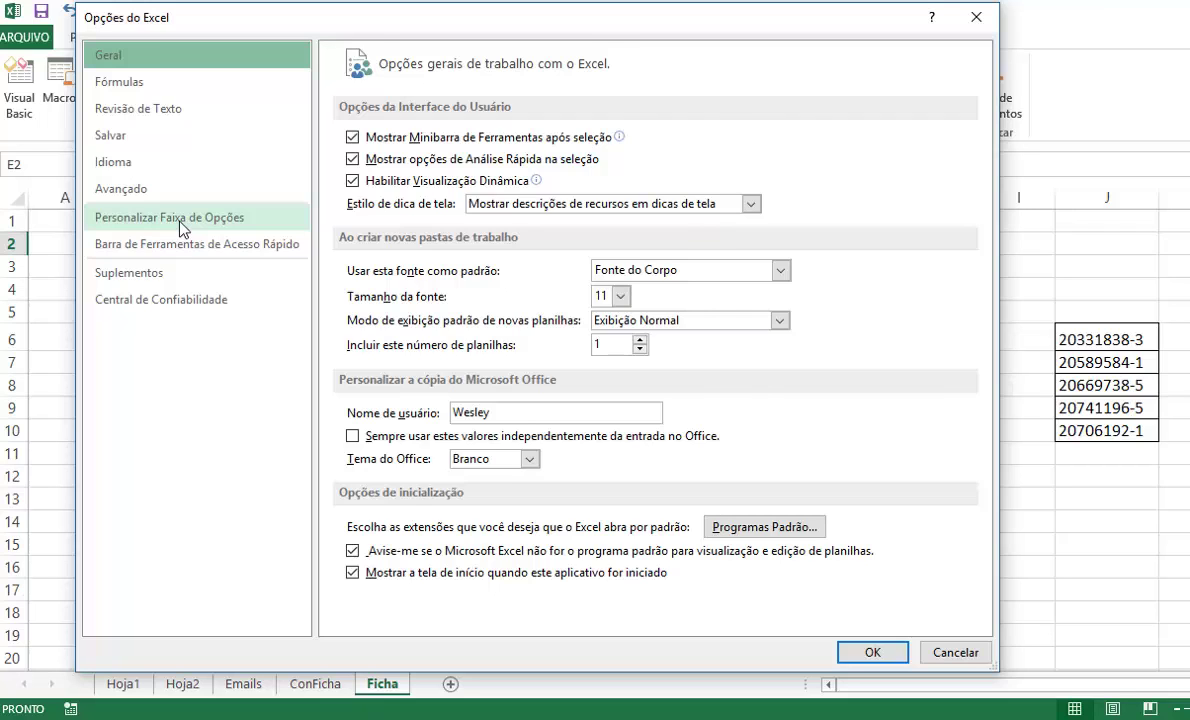
pyautogui.click(180, 222)
pyautogui.click(717, 305)
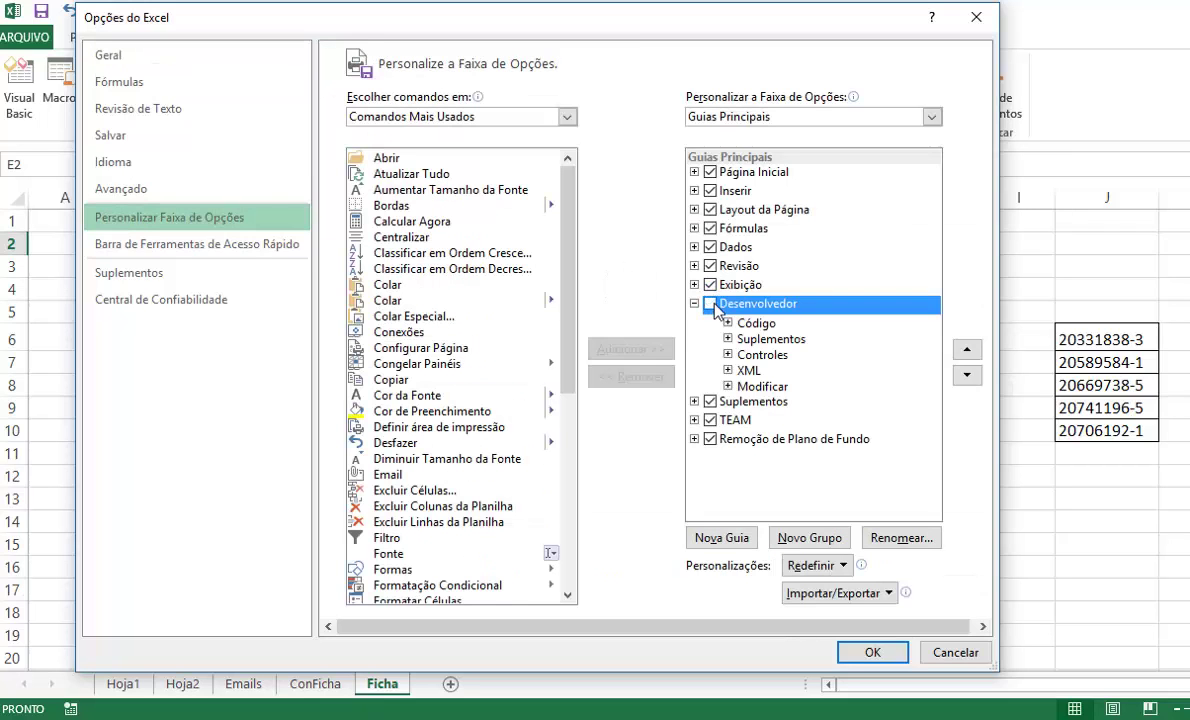
pyautogui.click(711, 305)
pyautogui.click(878, 651)
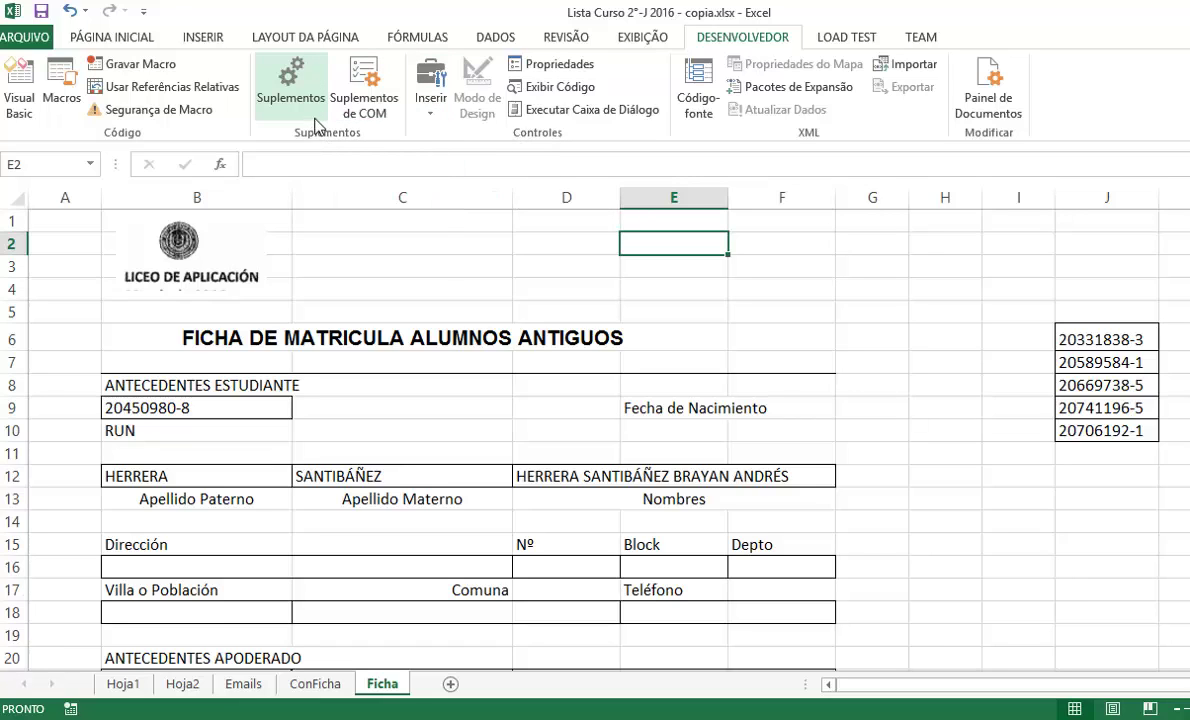
# Step: Insert an ActiveX Imagem control drawn over E1:F6 on the Ficha form
pyautogui.click(430, 118)
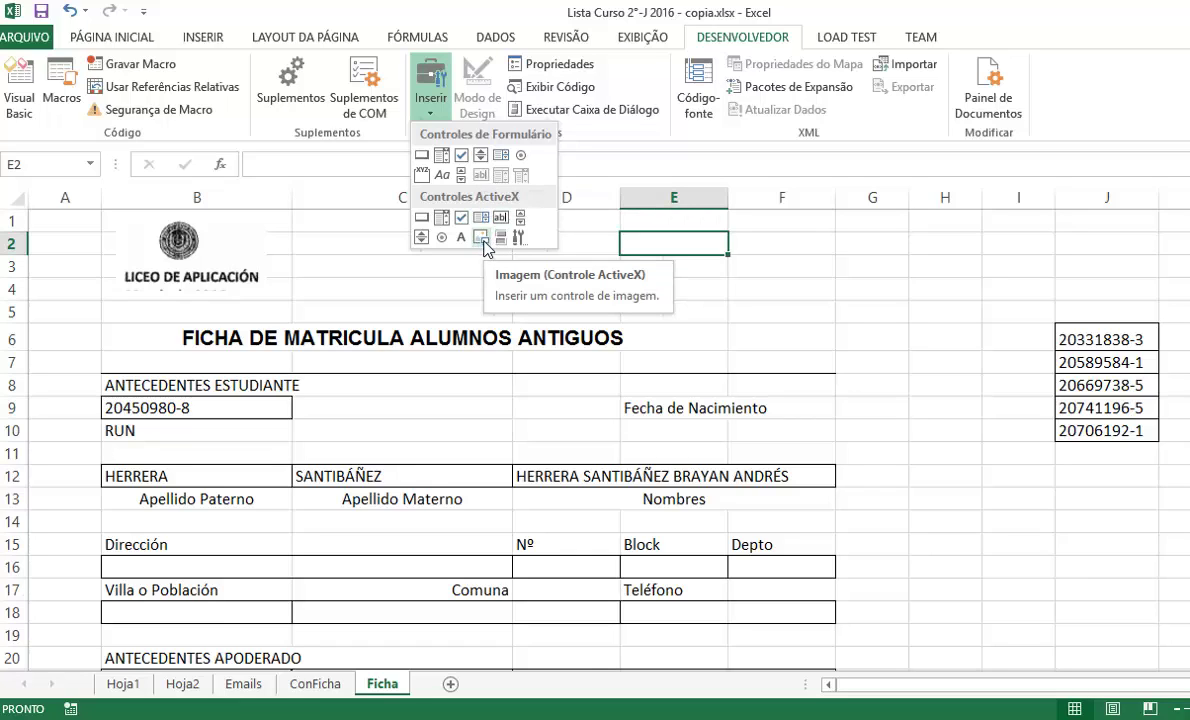
pyautogui.click(481, 238)
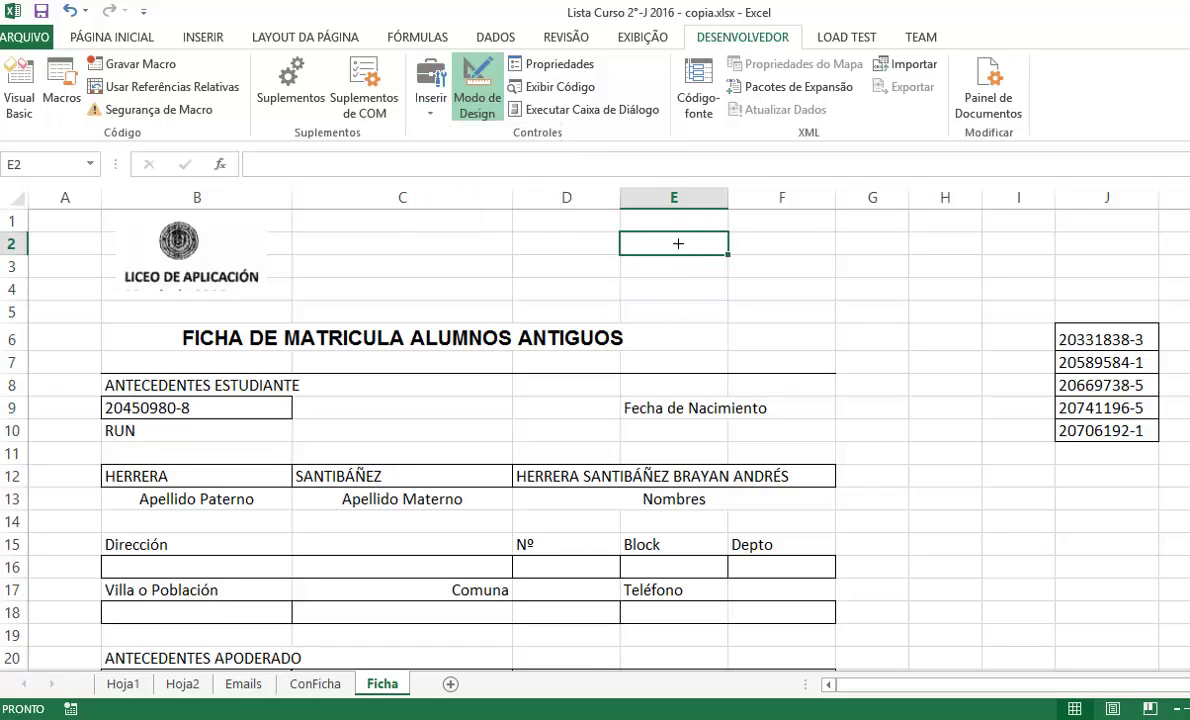
pyautogui.moveTo(656, 236)
pyautogui.mouseDown()
pyautogui.moveTo(807, 371)
pyautogui.moveTo(790, 358)
pyautogui.moveTo(795, 326)
pyautogui.mouseUp()
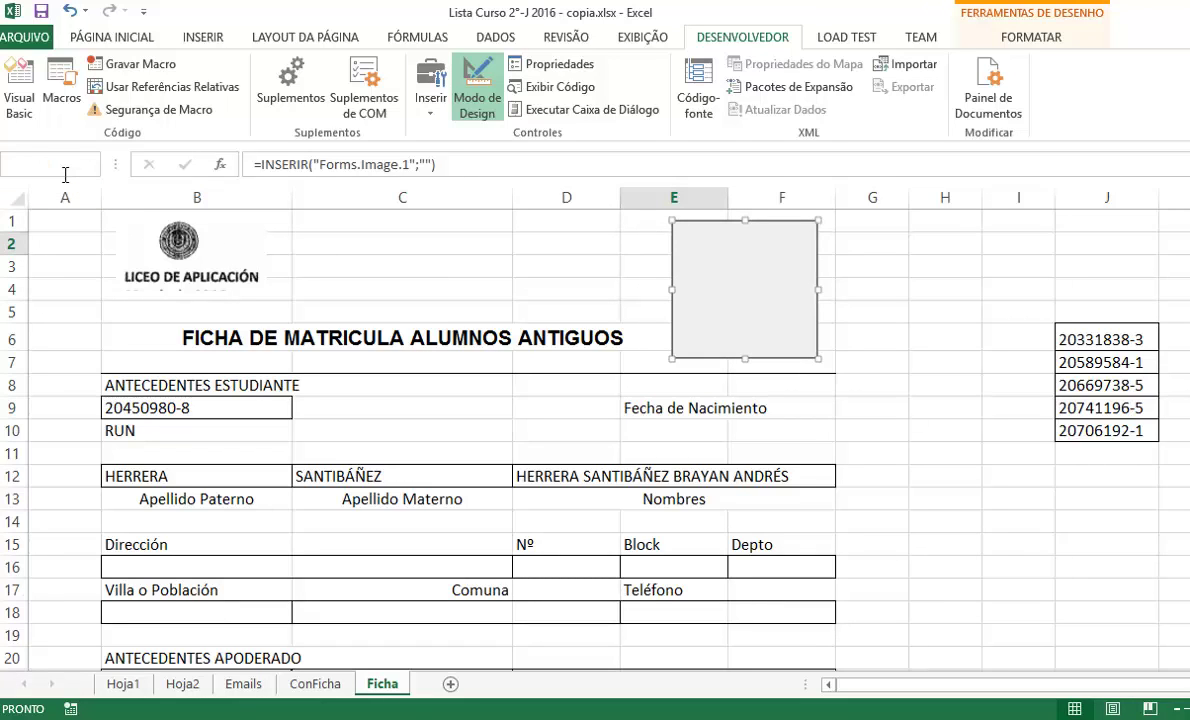
# Step: Name the image control Foto in the Name Box and open its VBA code
pyautogui.click(65, 172)
pyautogui.write('Foto')
pyautogui.press('Return')
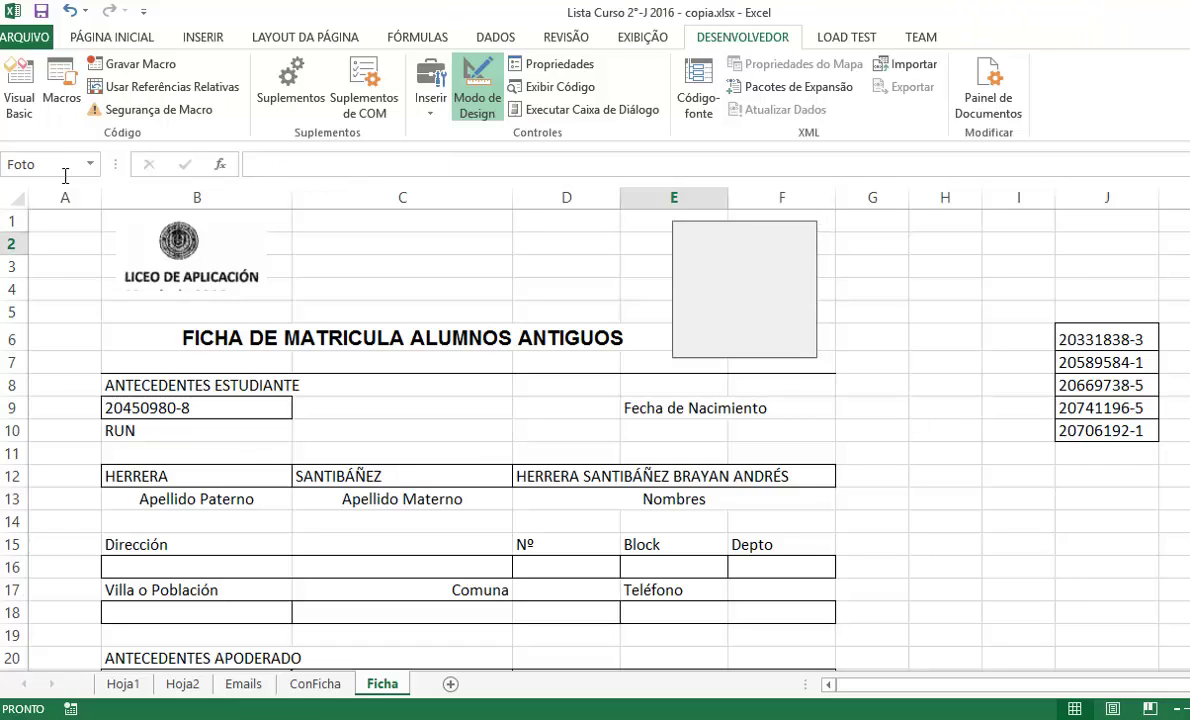
pyautogui.click(608, 268)
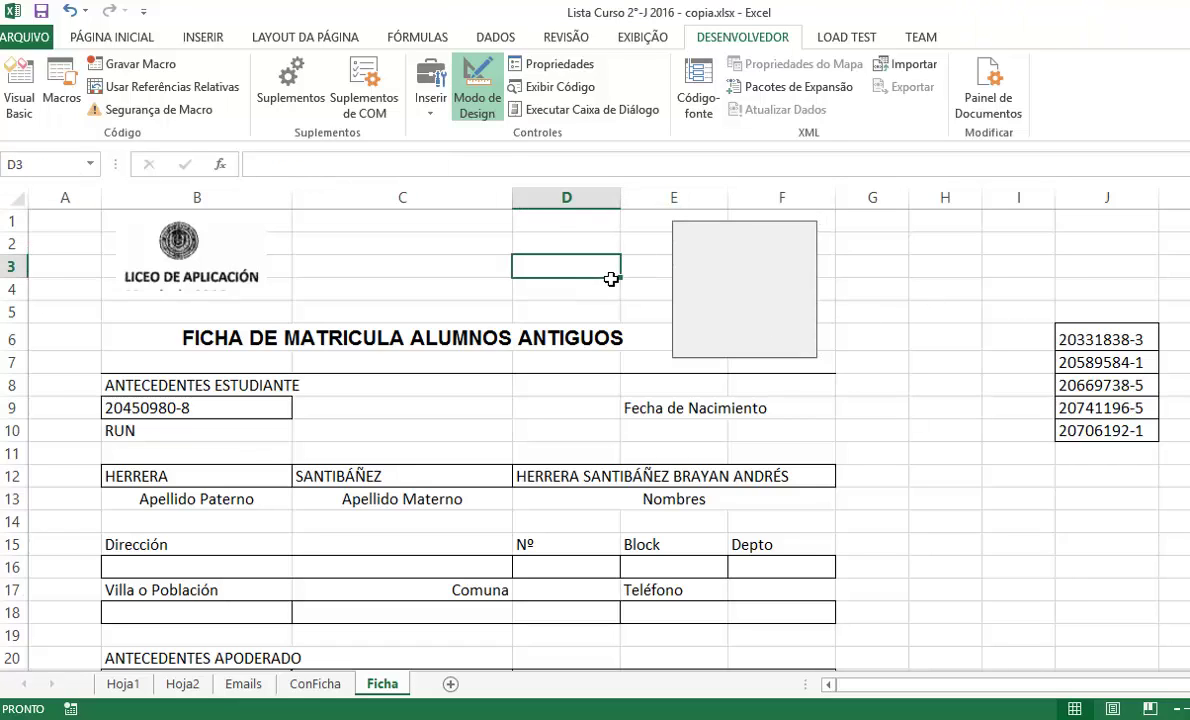
pyautogui.doubleClick(730, 296)
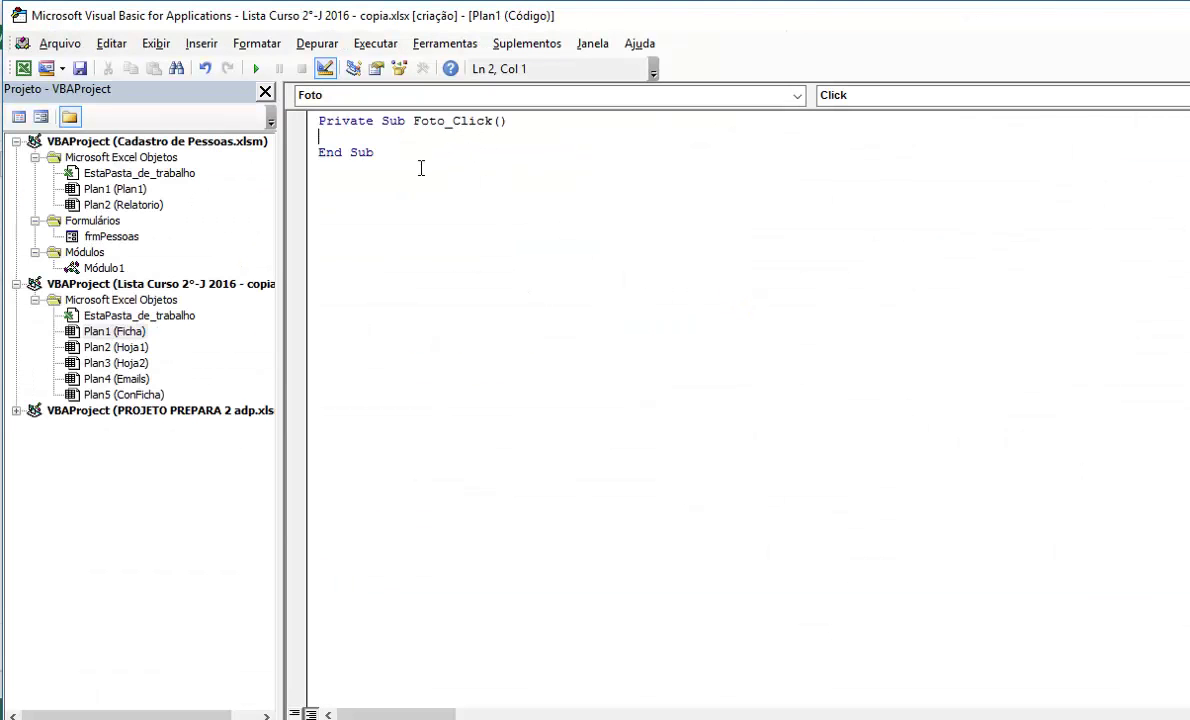
# Step: Delete the empty Foto_Click stub and go back to the Ficha sheet
pyautogui.moveTo(374, 152); pyautogui.dragTo(313, 136)
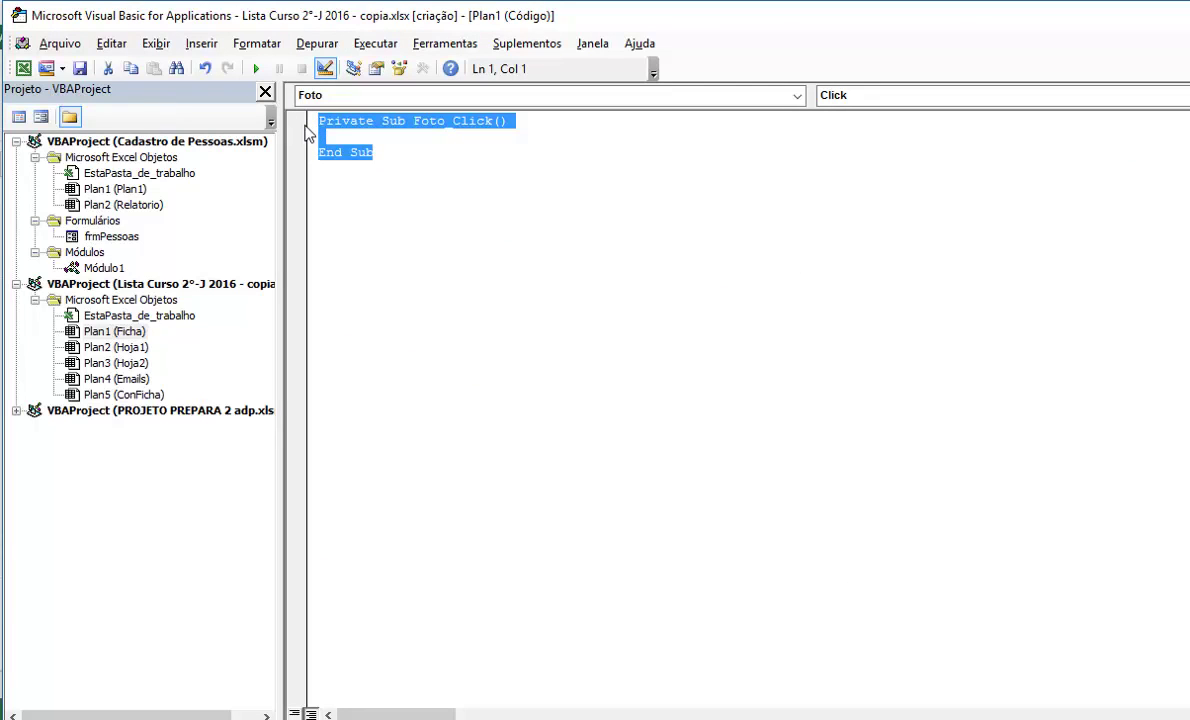
pyautogui.press('Delete')
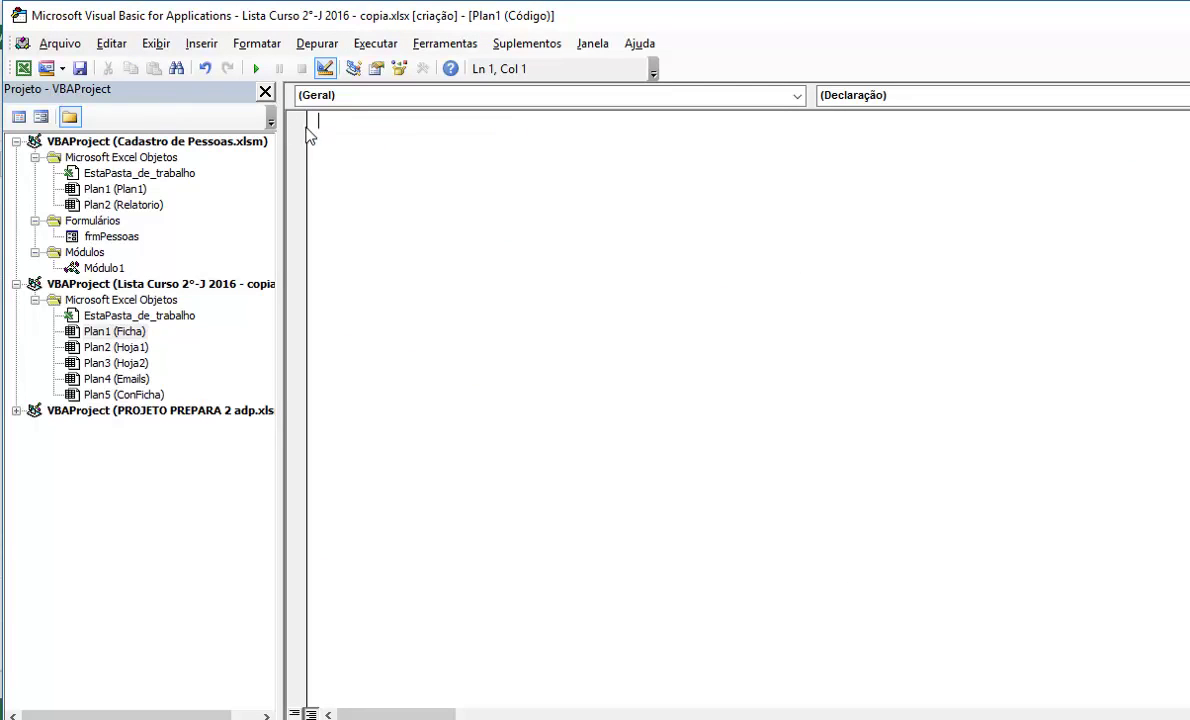
pyautogui.hotkey('alt', 'F11')
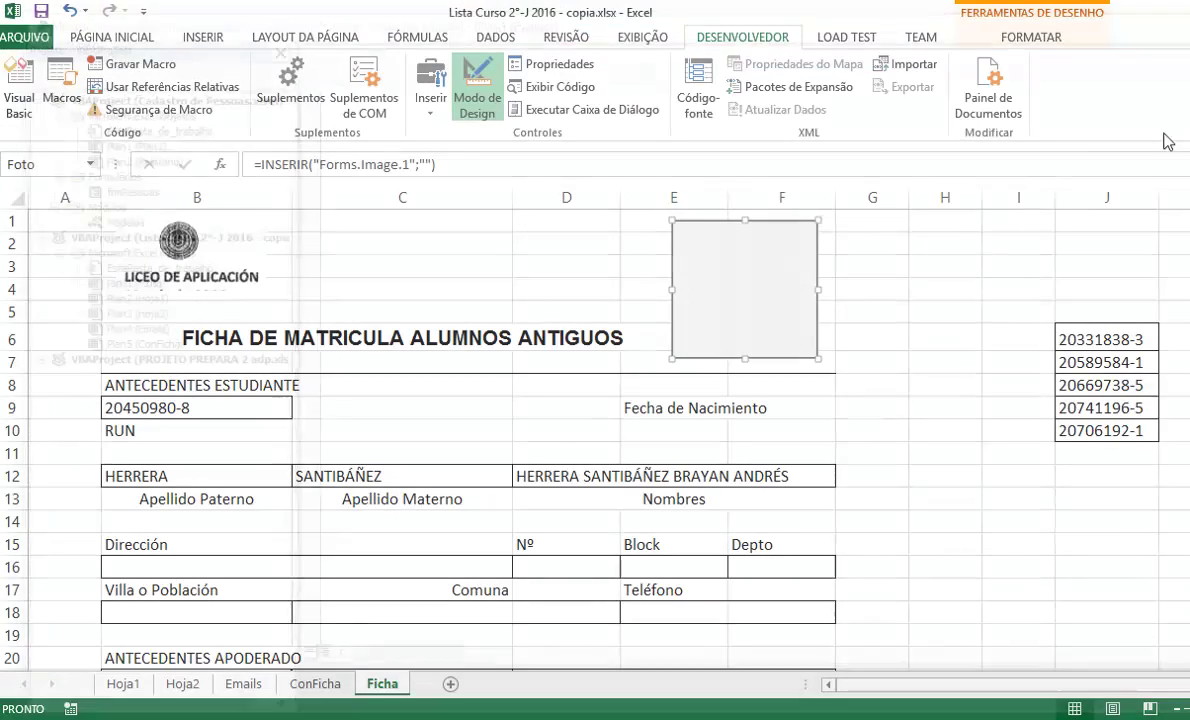
pyautogui.click(617, 270)
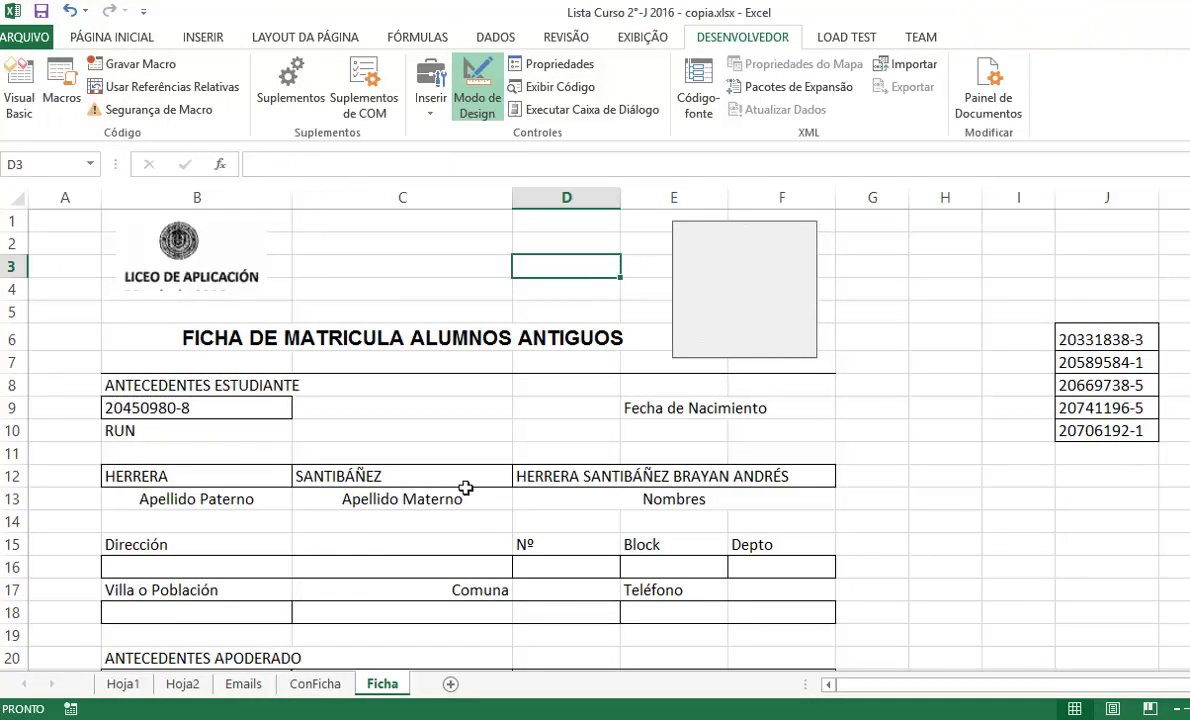
# Step: Look at the Ficha folder window, then bring the Excel workbook back in front
pyautogui.hotkey('alt', 'Tab')
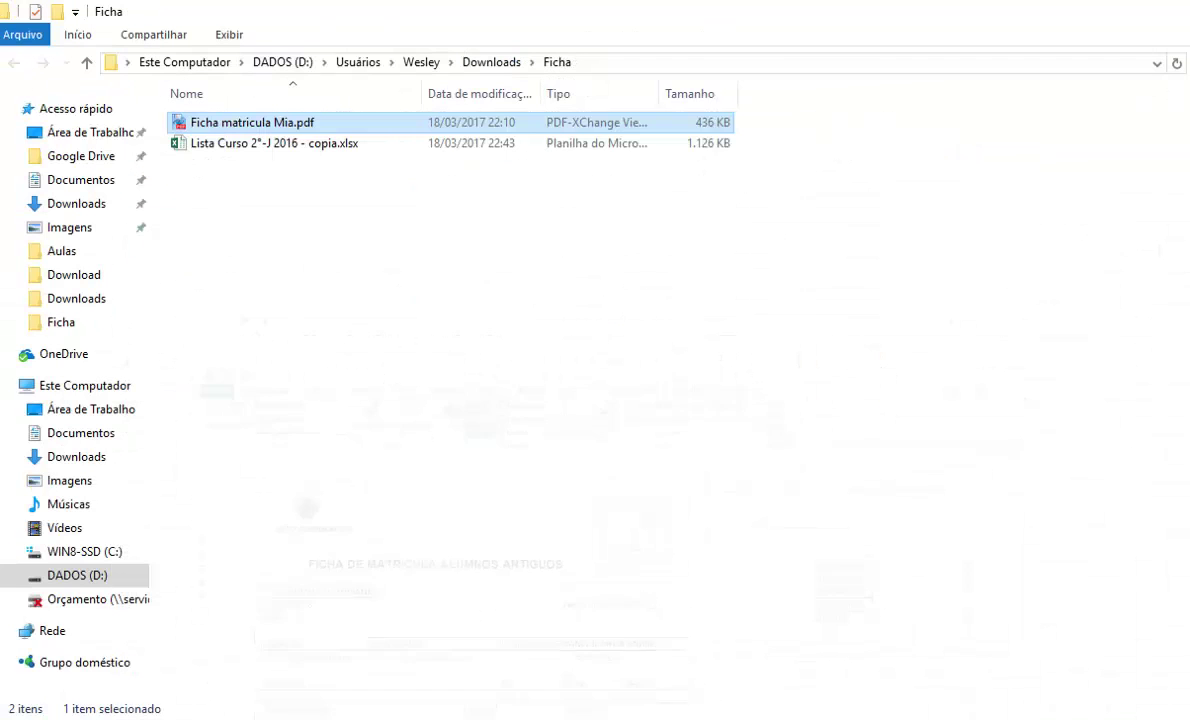
pyautogui.hotkey('alt', 'Tab')
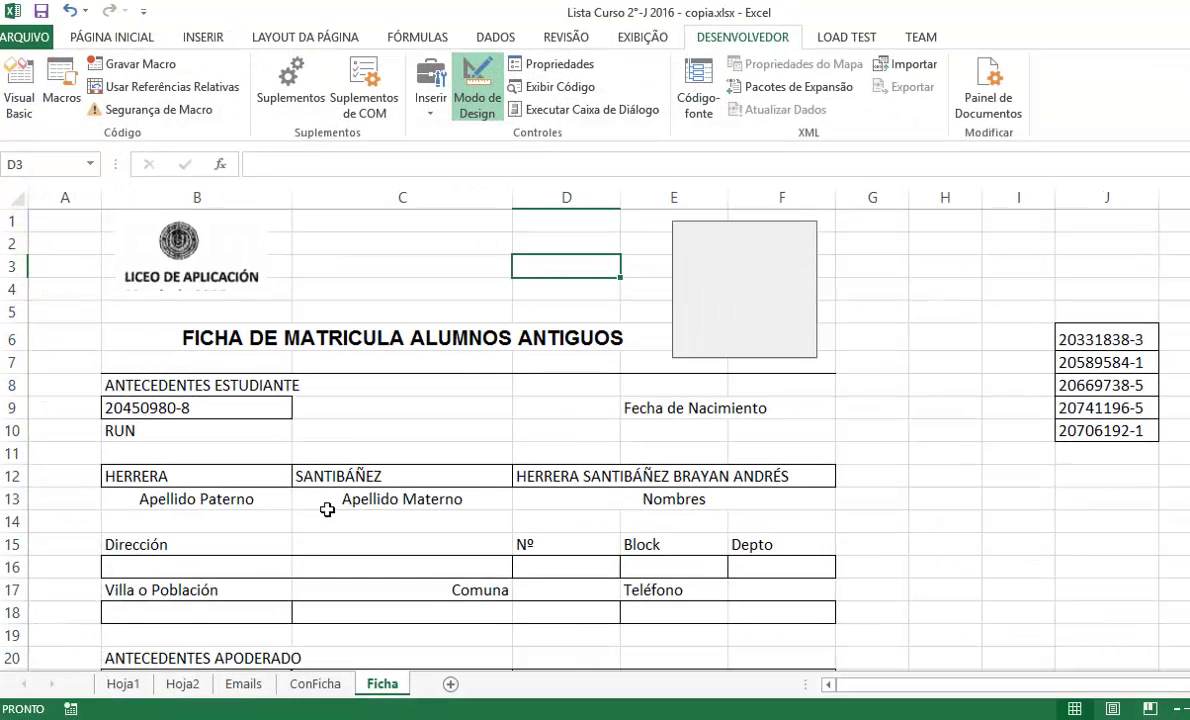
pyautogui.click(417, 718)
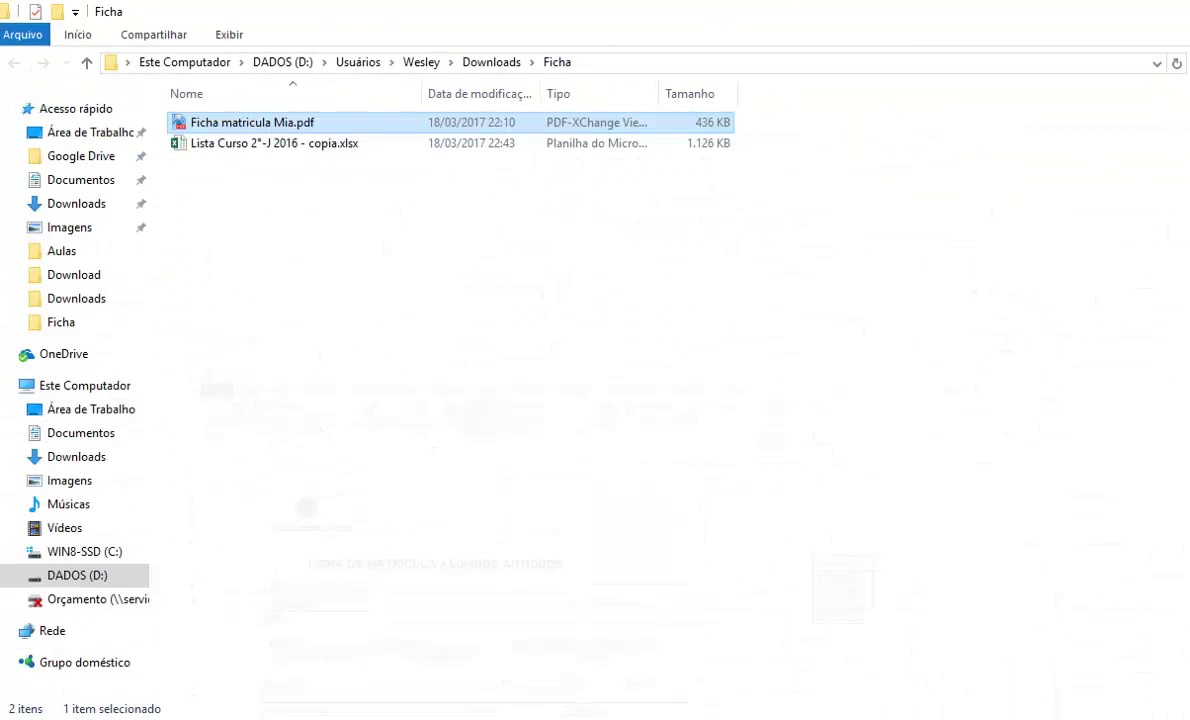
pyautogui.hotkey('alt', 'Tab')
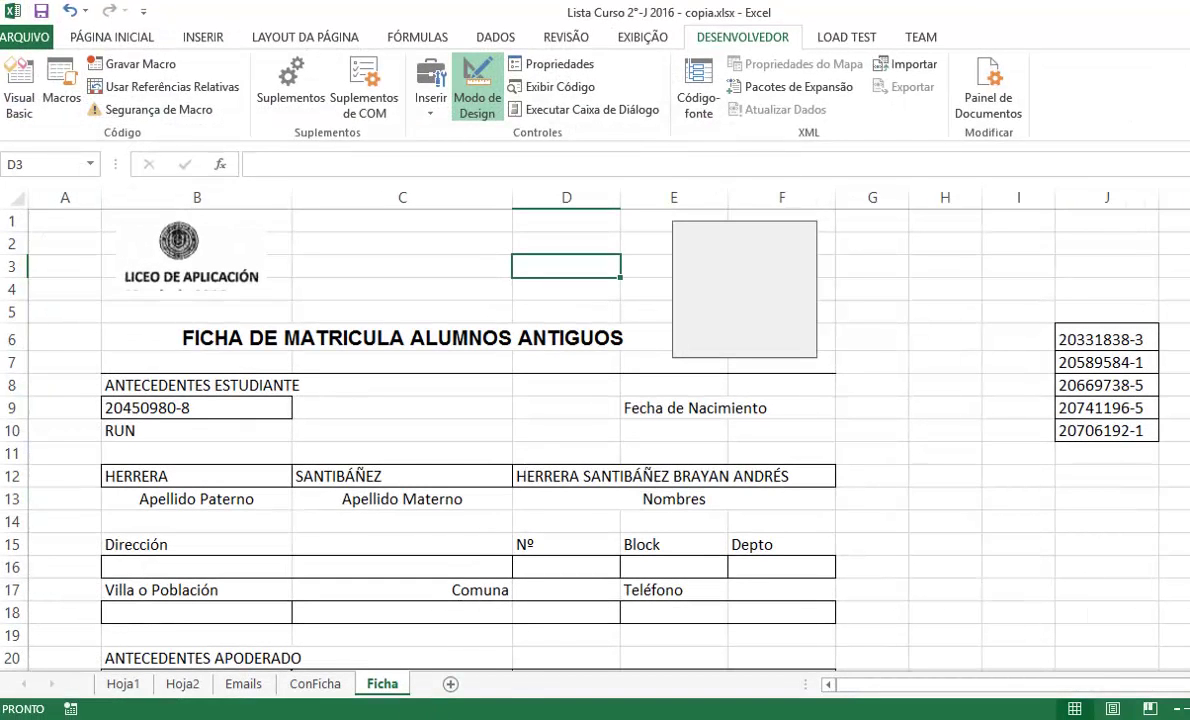
# Step: Expand the Cadastro de Pessoas project in VBA, then return to Excel
pyautogui.doubleClick(740, 335)
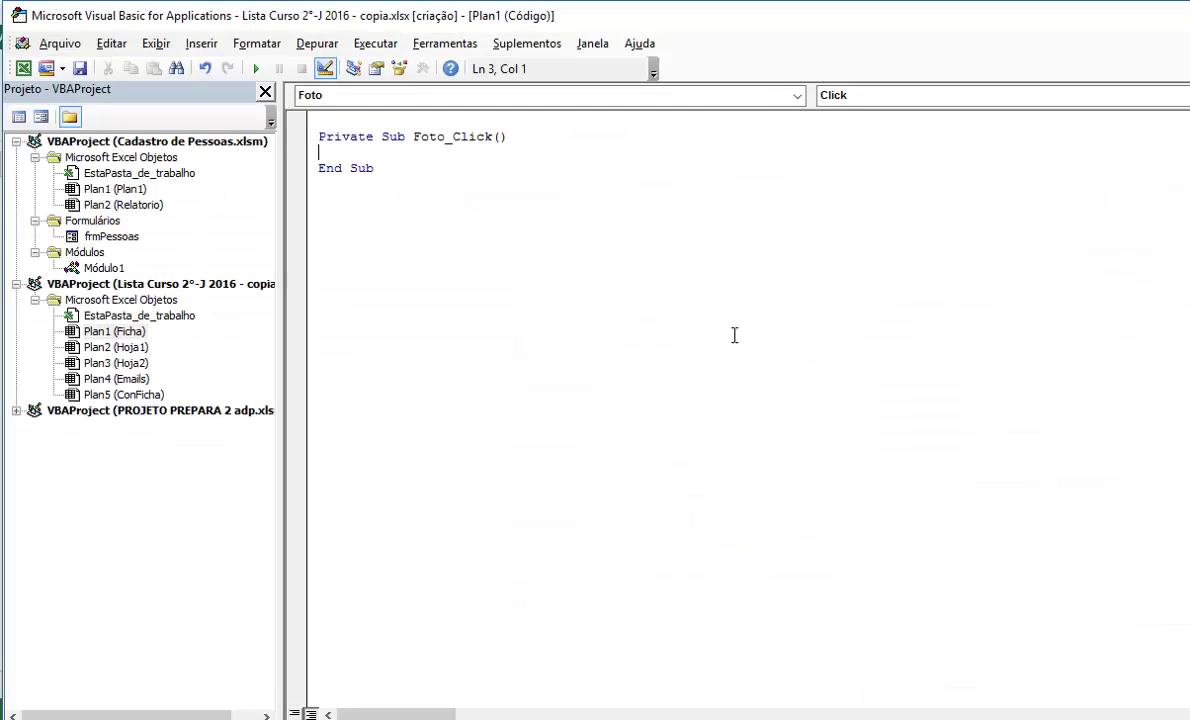
pyautogui.doubleClick(143, 143)
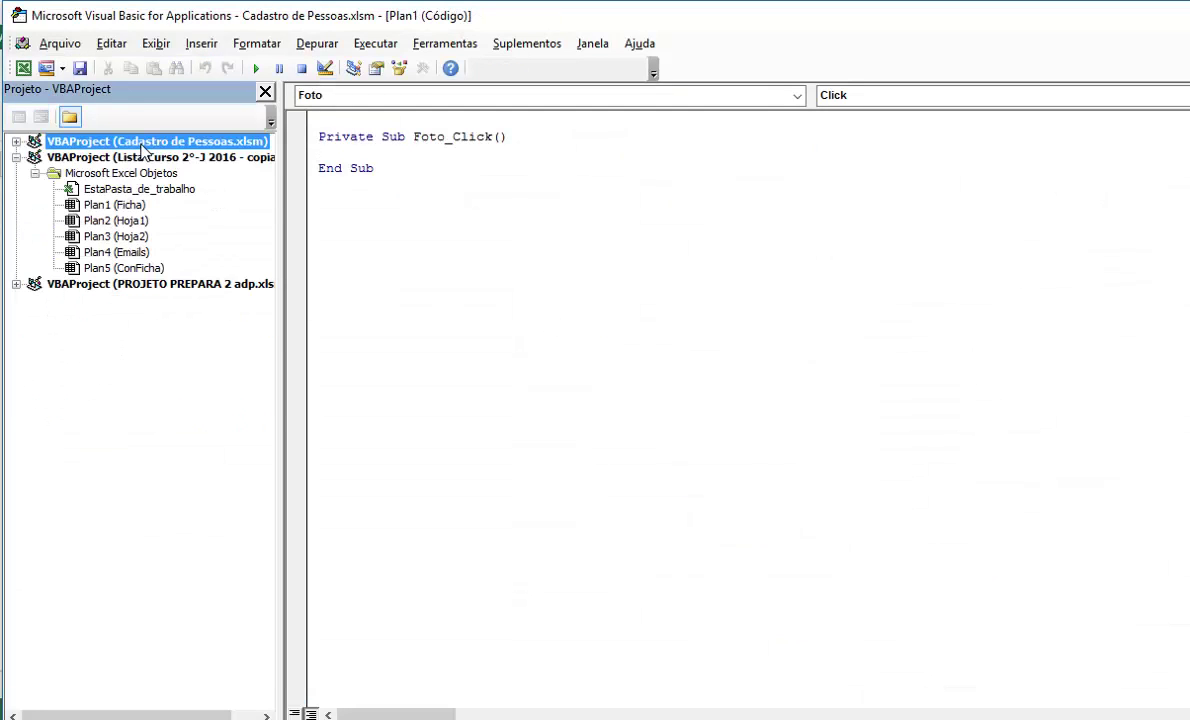
pyautogui.click(16, 142)
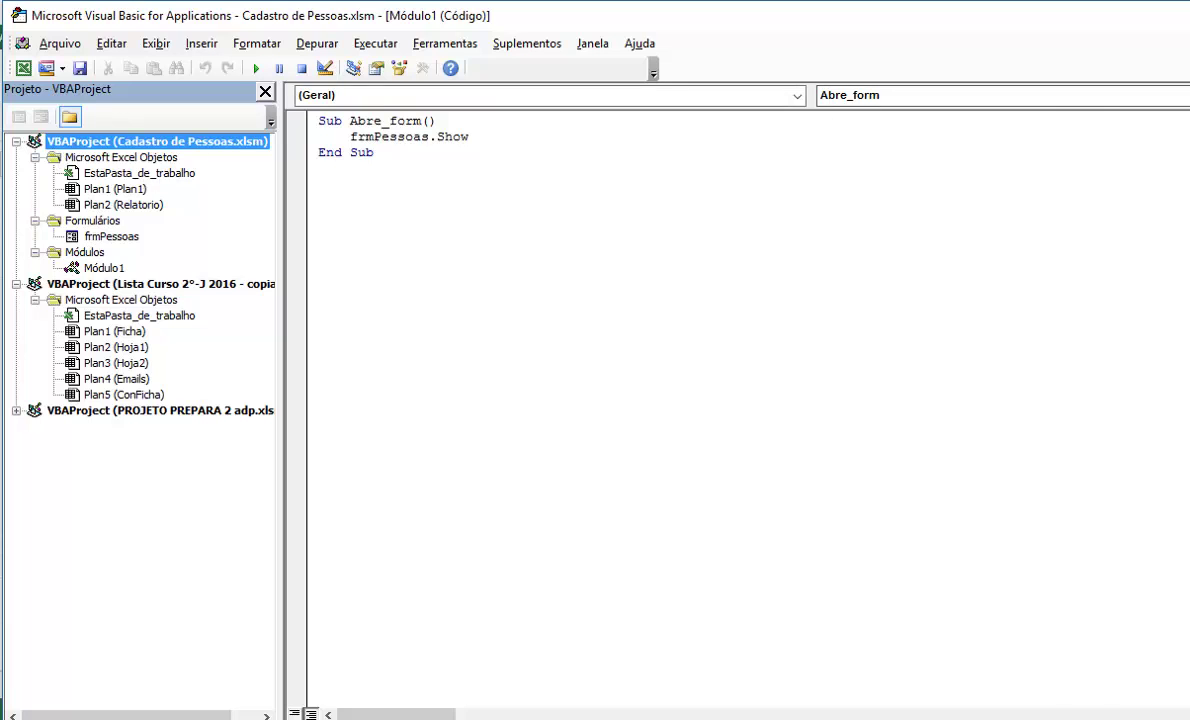
pyautogui.hotkey('alt', 'F11')
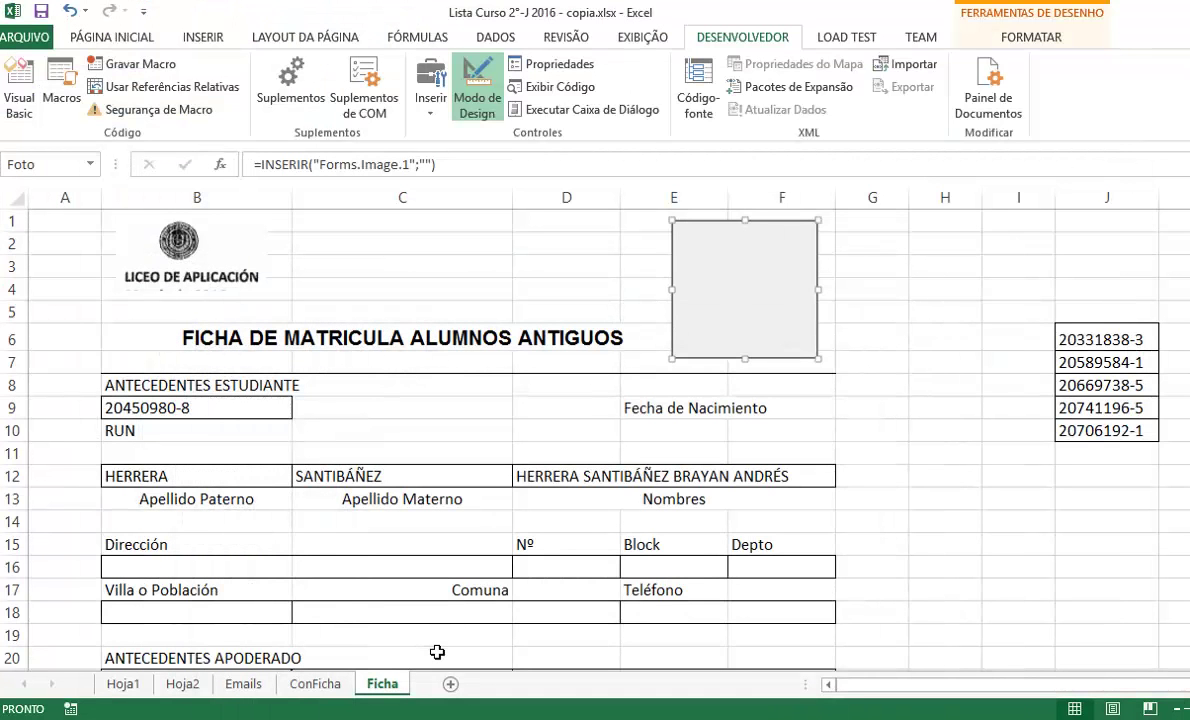
# Step: Close SketchUp without saving (Não) and return to the Ficha sheet
pyautogui.hotkey('alt', 'Tab')
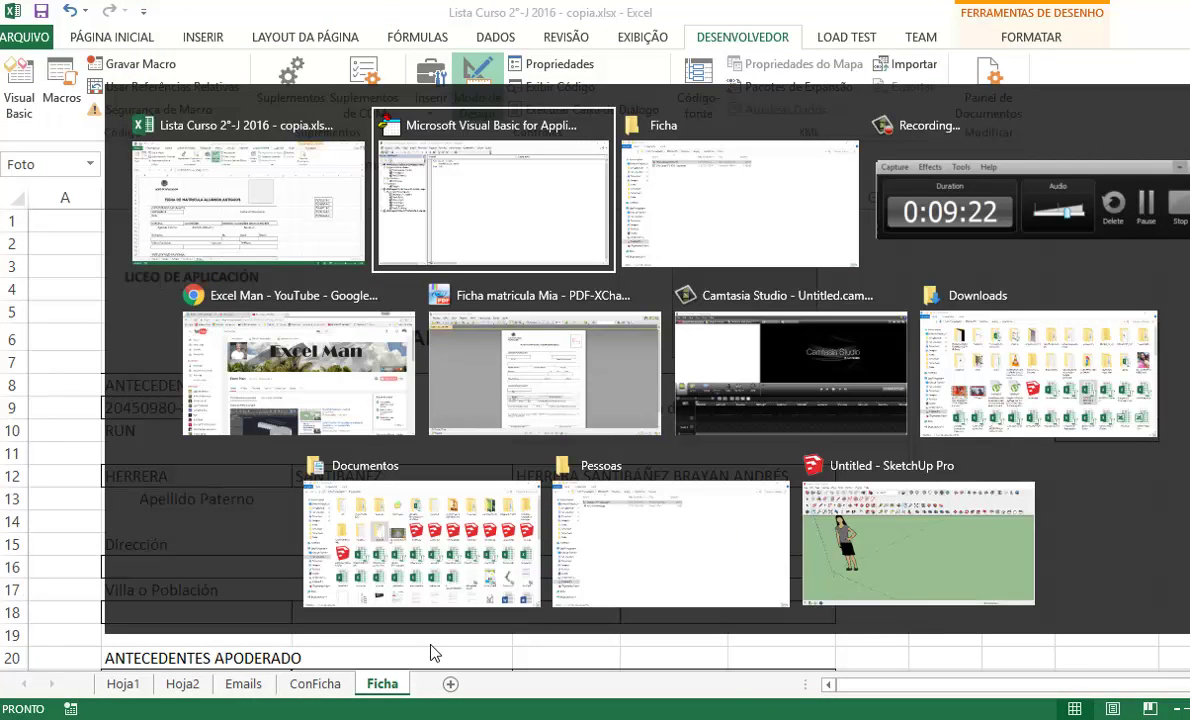
pyautogui.press('Tab')
pyautogui.press('Tab')
pyautogui.press('Tab')
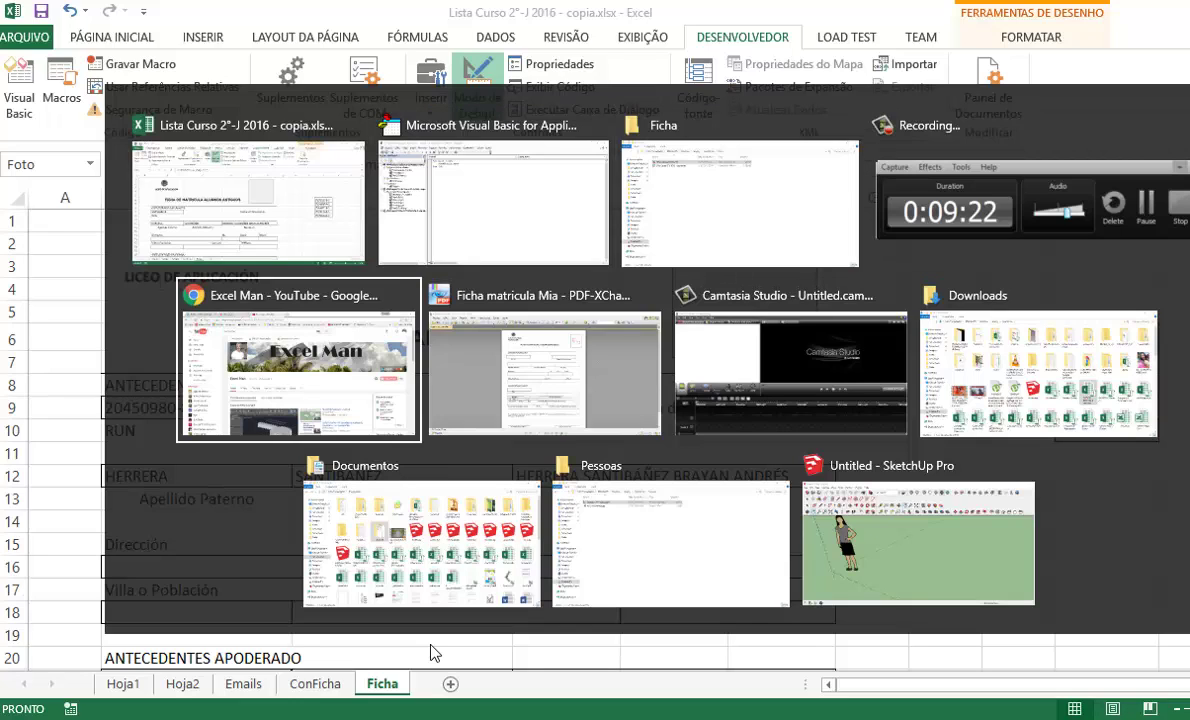
pyautogui.press('Tab')
pyautogui.press('Tab')
pyautogui.press('Tab')
pyautogui.press('Tab')
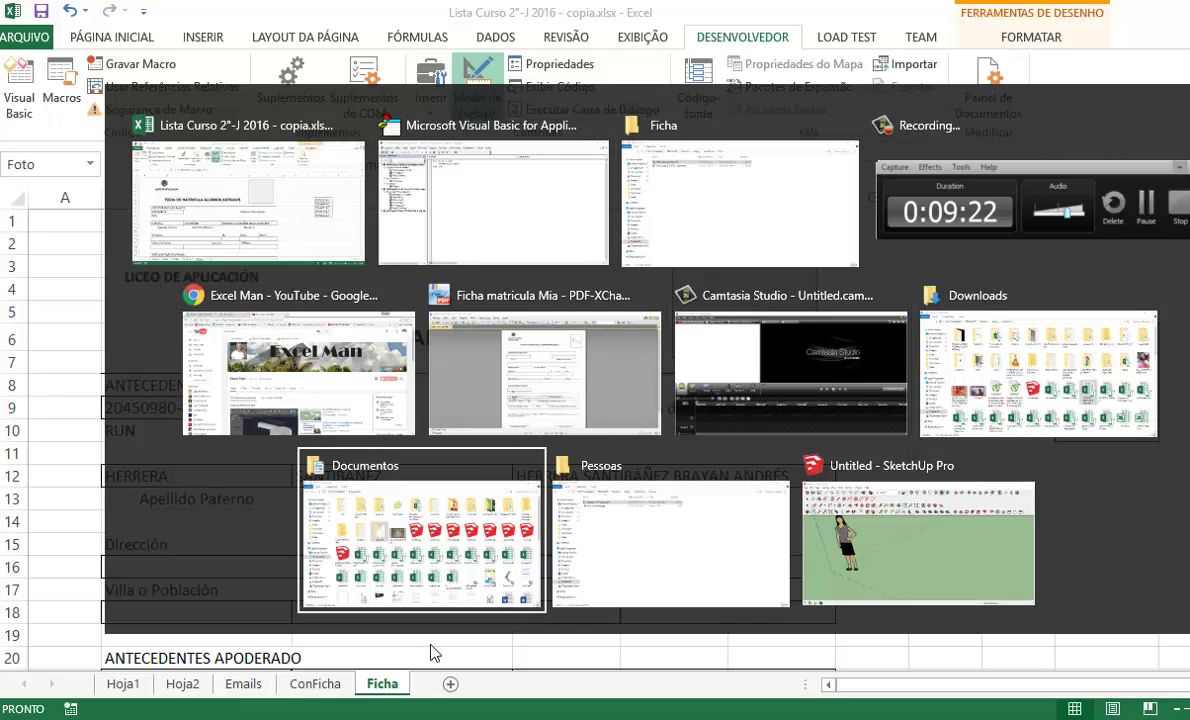
pyautogui.press('Tab')
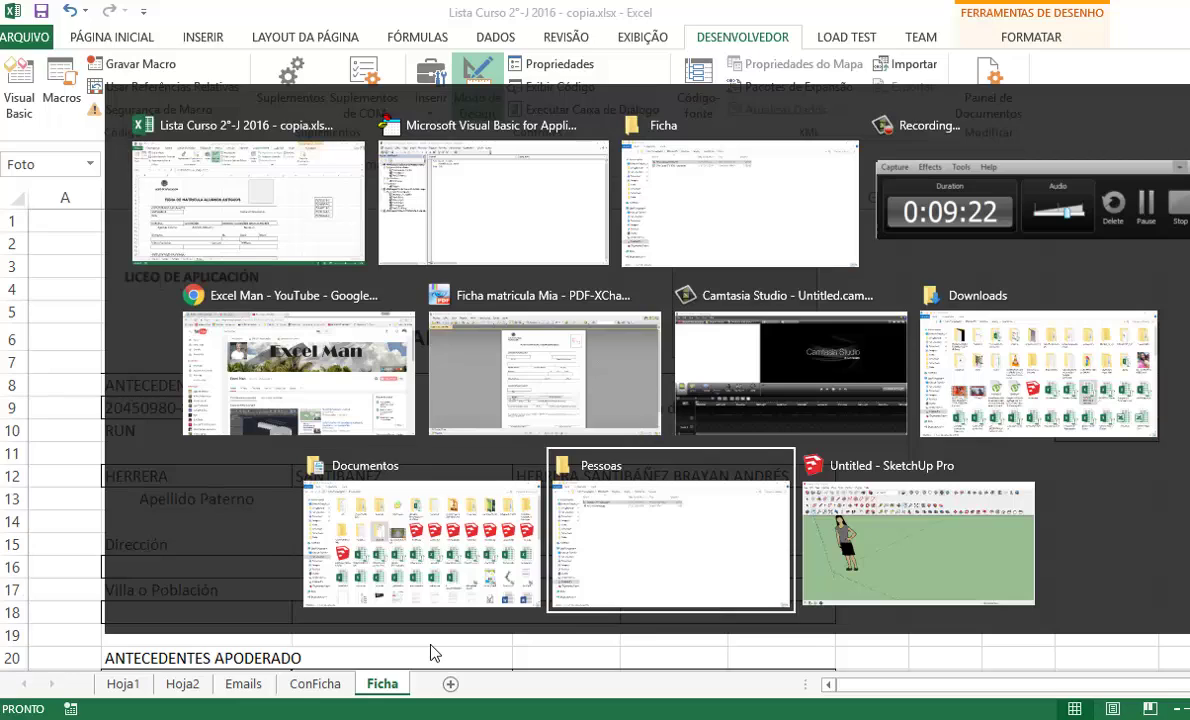
pyautogui.press('Tab')
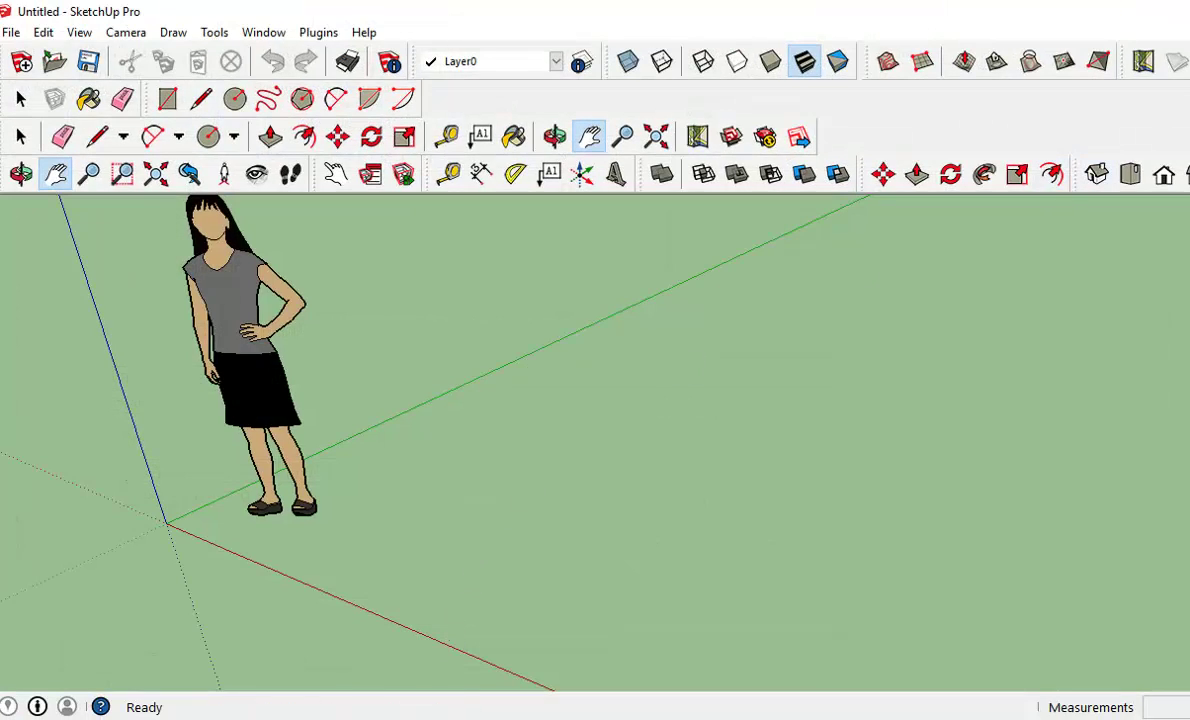
pyautogui.hotkey('alt', 'F4')
pyautogui.click(660, 410)
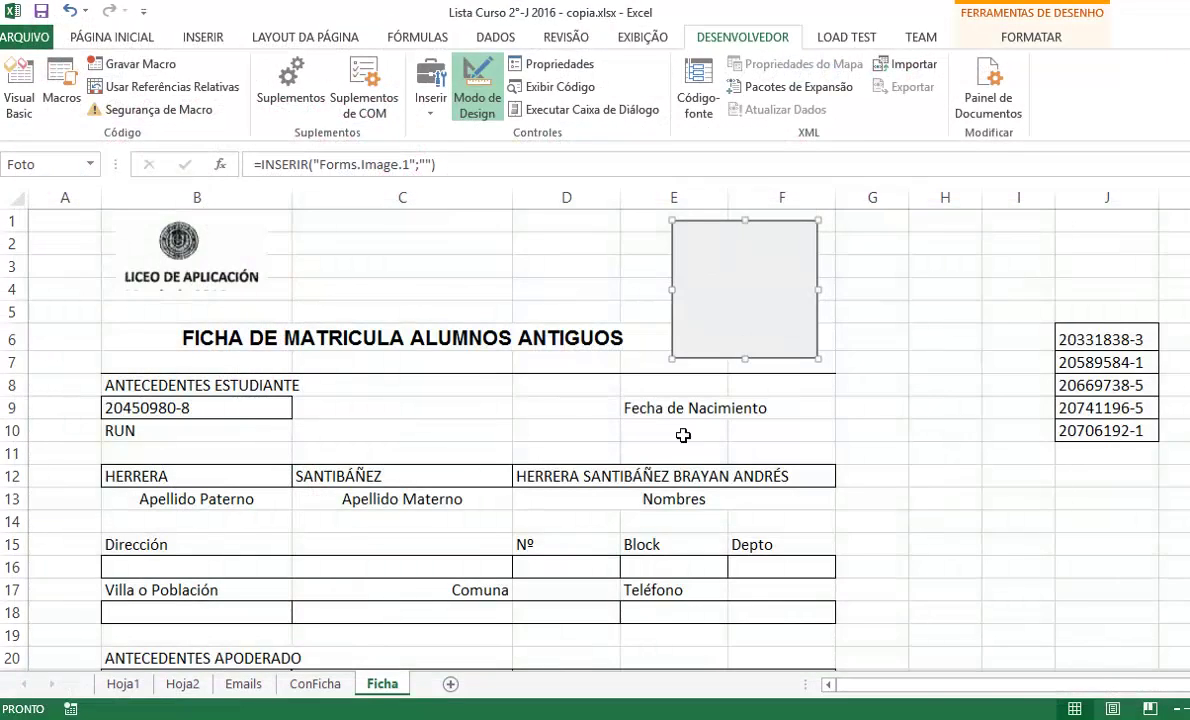
pyautogui.click(541, 270)
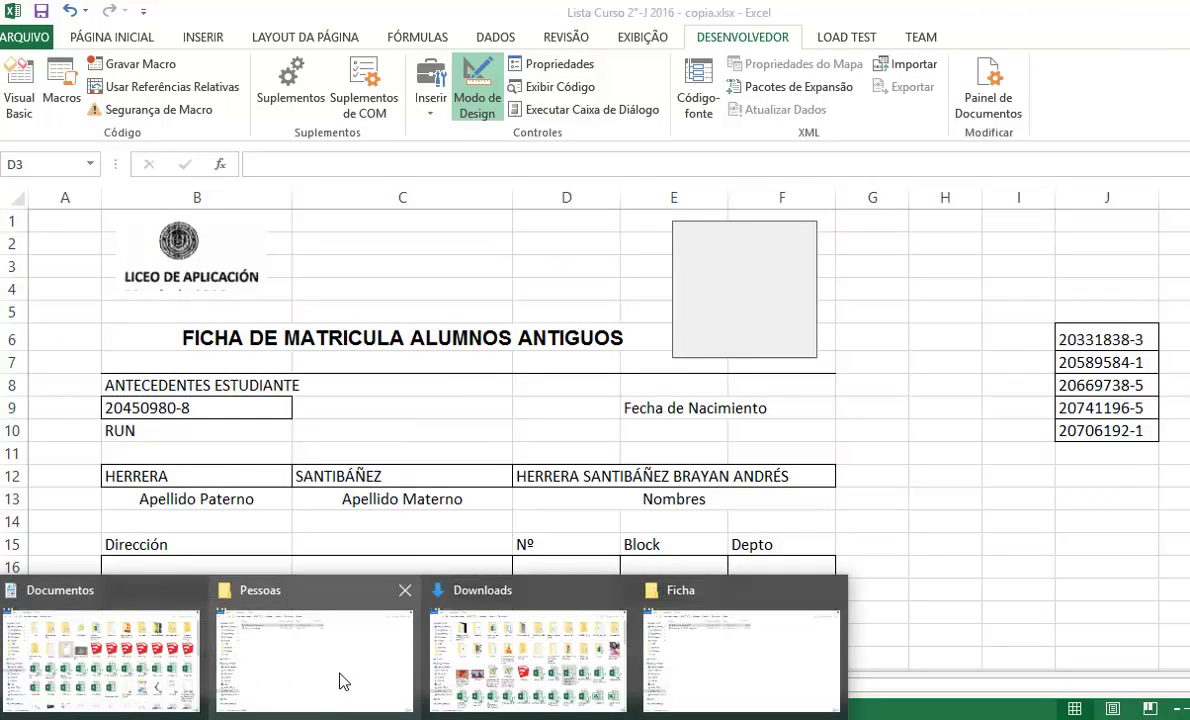
# Step: Reopen Cadastro de Pessoas.xlsm from the Pessoas folder and inspect the C4 address formula
pyautogui.click(337, 670)
pyautogui.doubleClick(245, 122)
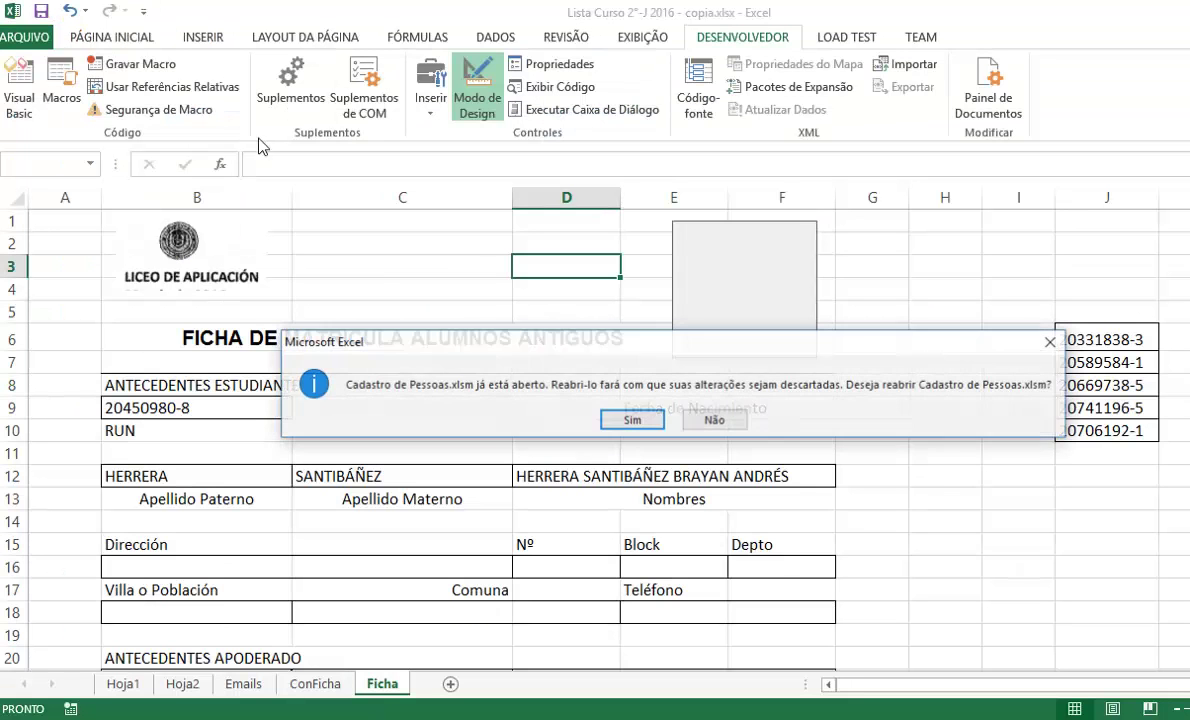
pyautogui.click(625, 418)
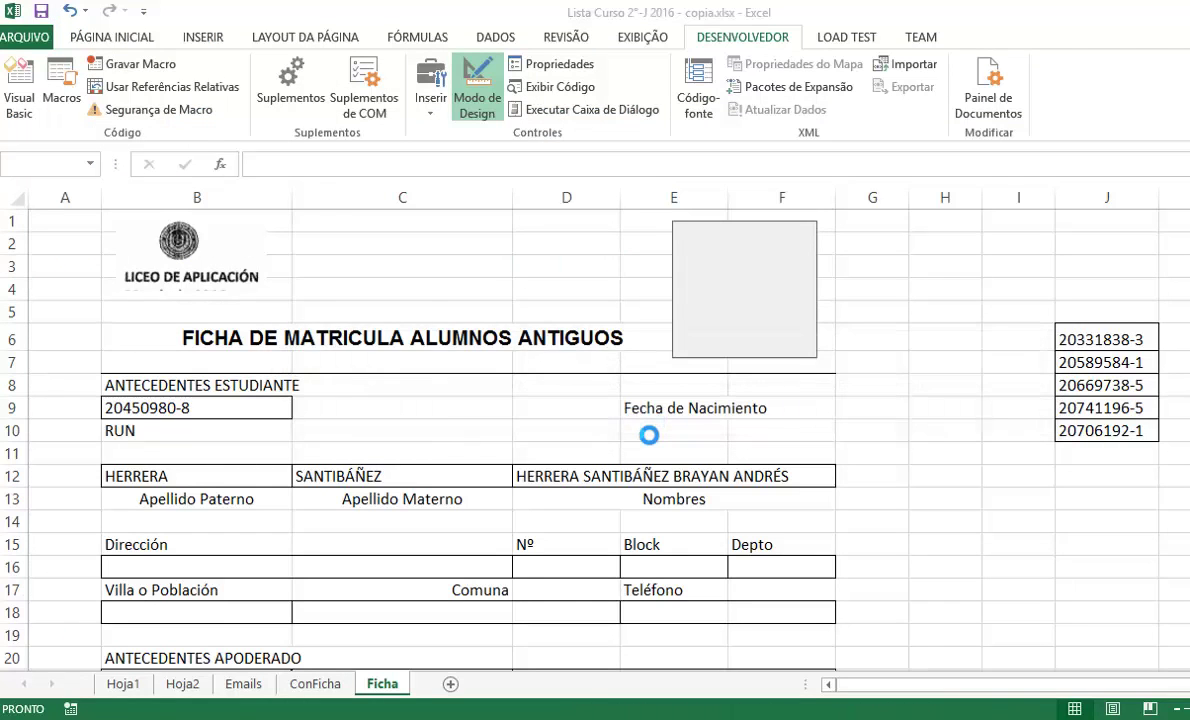
pyautogui.click(329, 435)
pyautogui.click(272, 279)
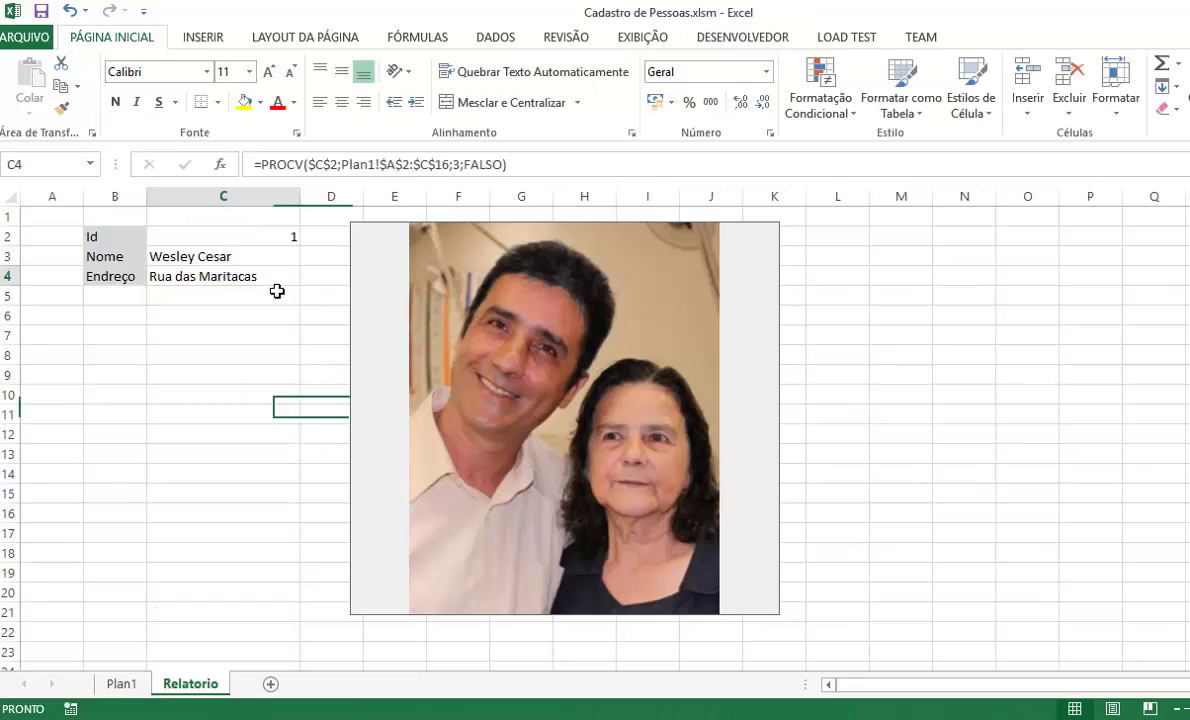
# Step: Enter Id 2 in C2 and dismiss the 'Caminho não localizado' error with Fim
pyautogui.click(848, 433)
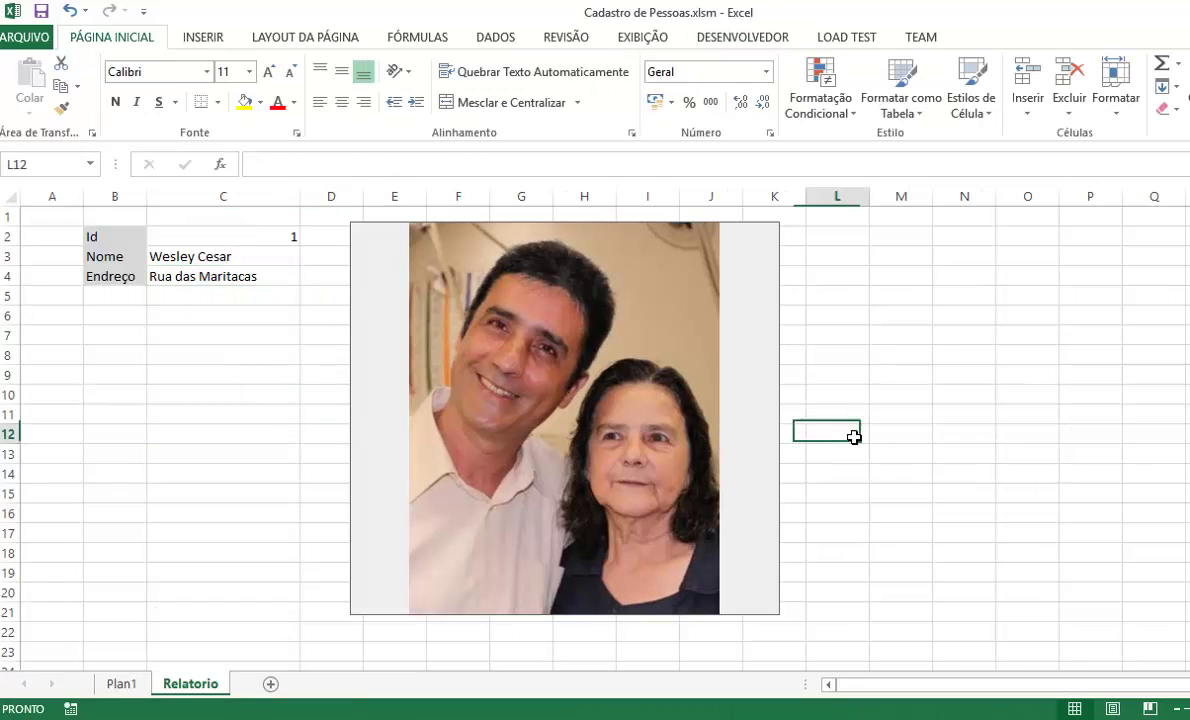
pyautogui.click(262, 240)
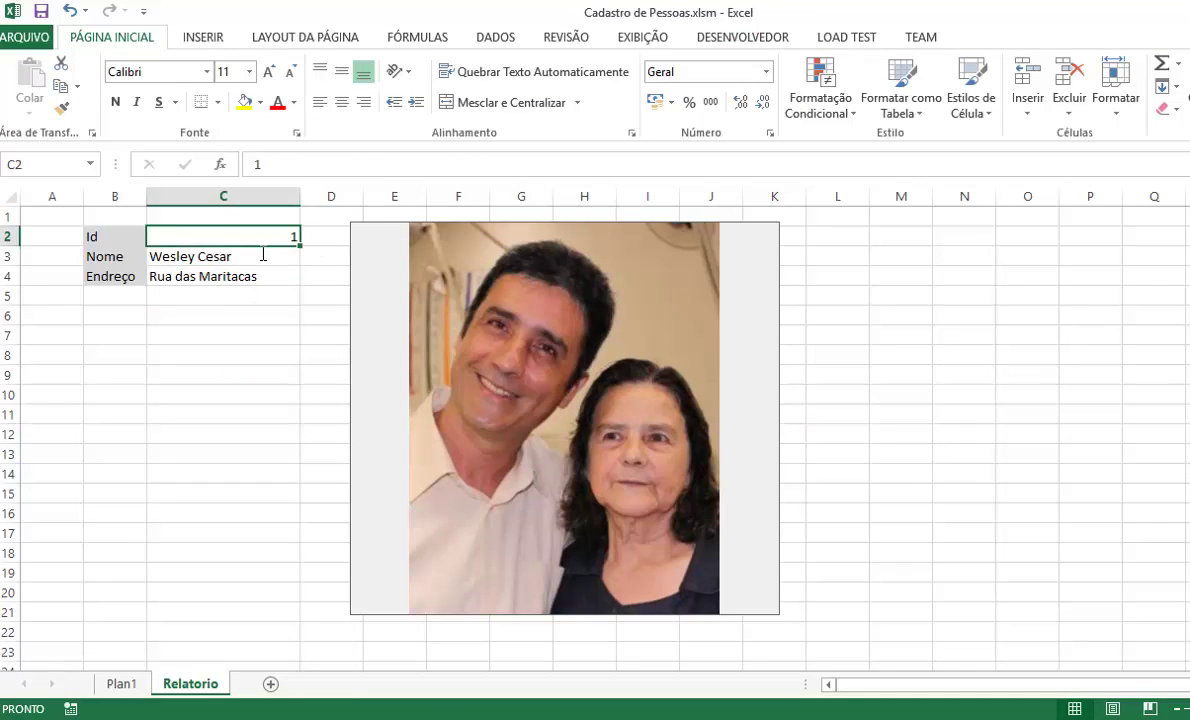
pyautogui.write('2')
pyautogui.press('Return')
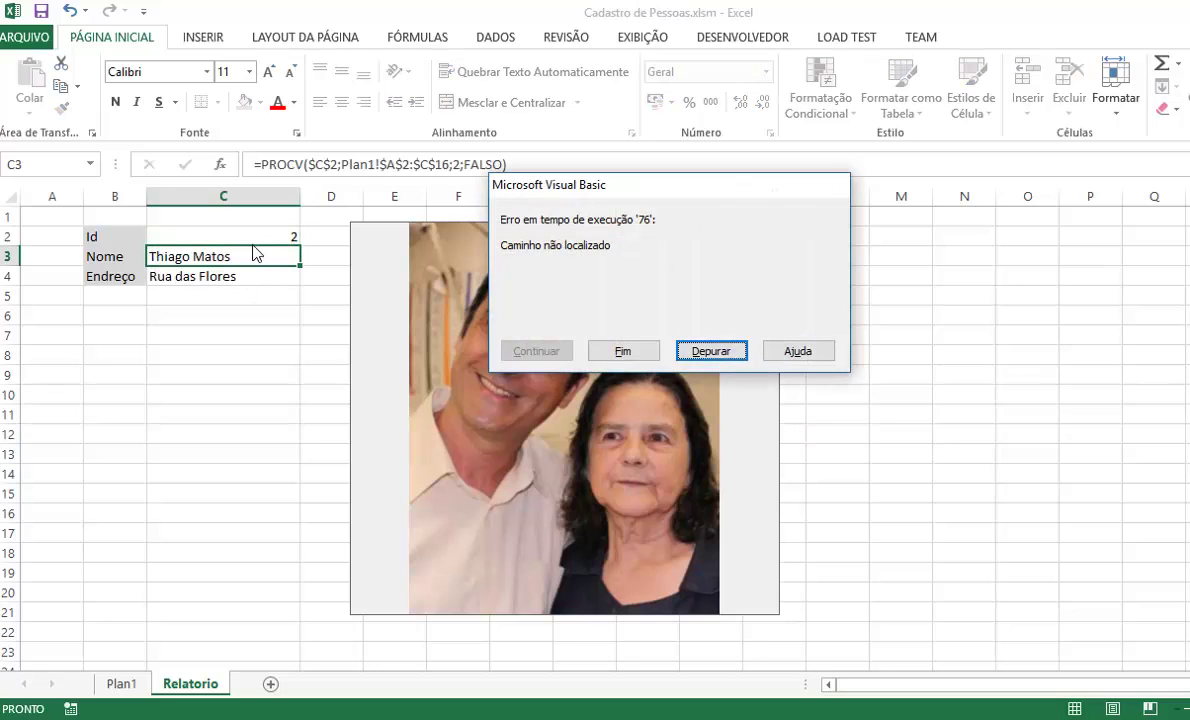
pyautogui.click(622, 350)
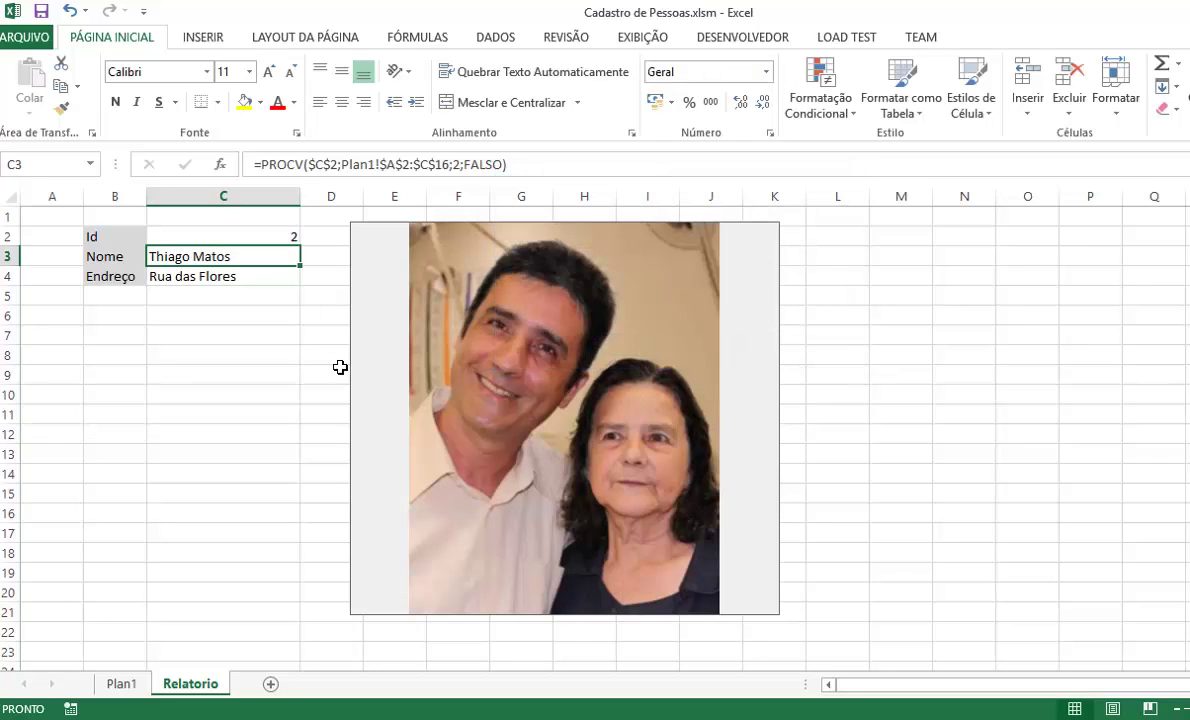
pyautogui.click(271, 240)
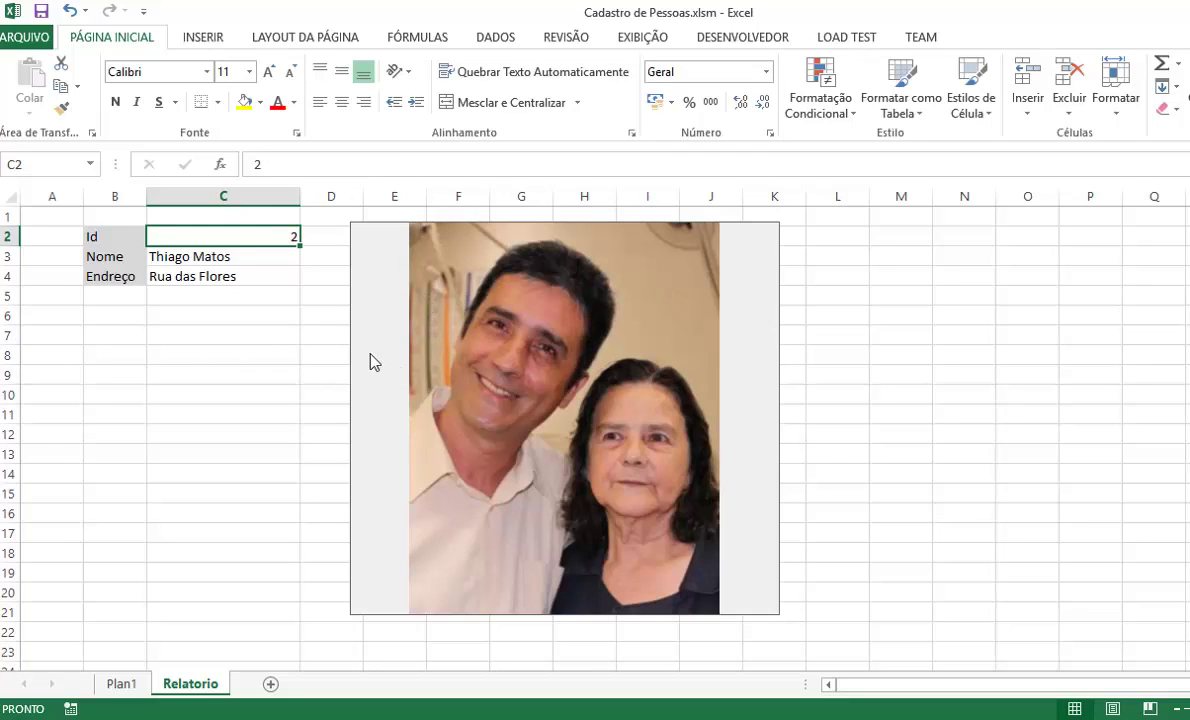
# Step: Show the Relatorio sheet's code through Exibir Código on its tab
pyautogui.rightClick(193, 688)
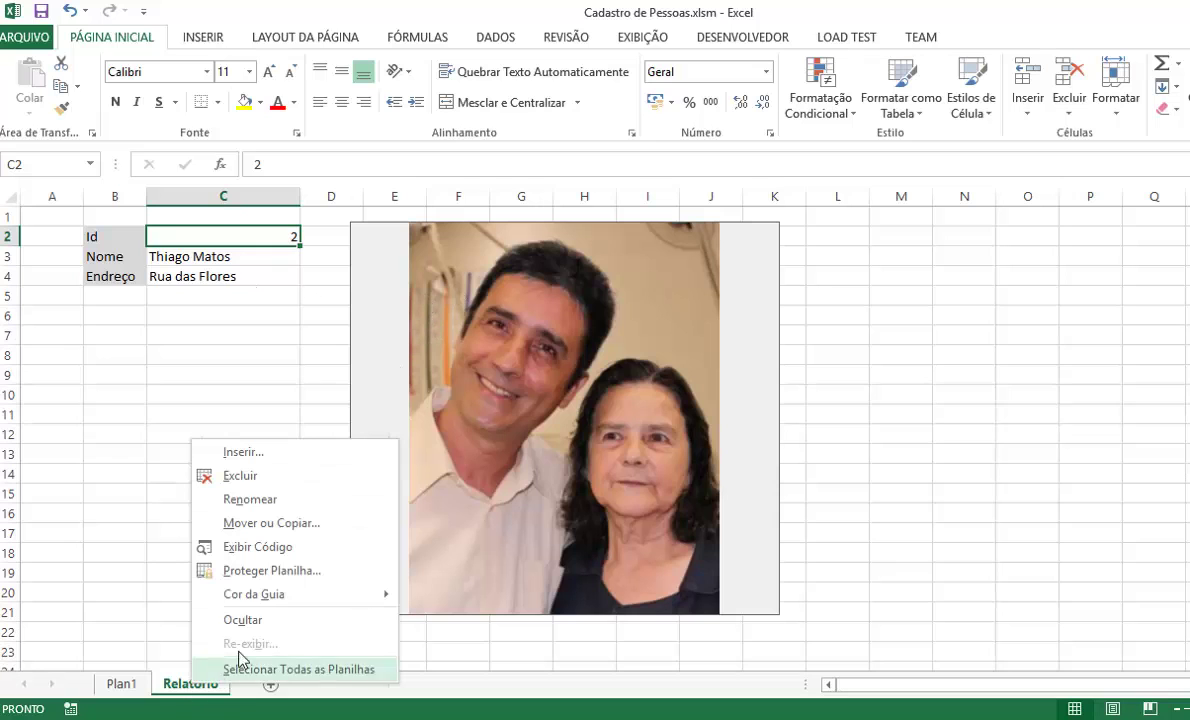
pyautogui.click(280, 552)
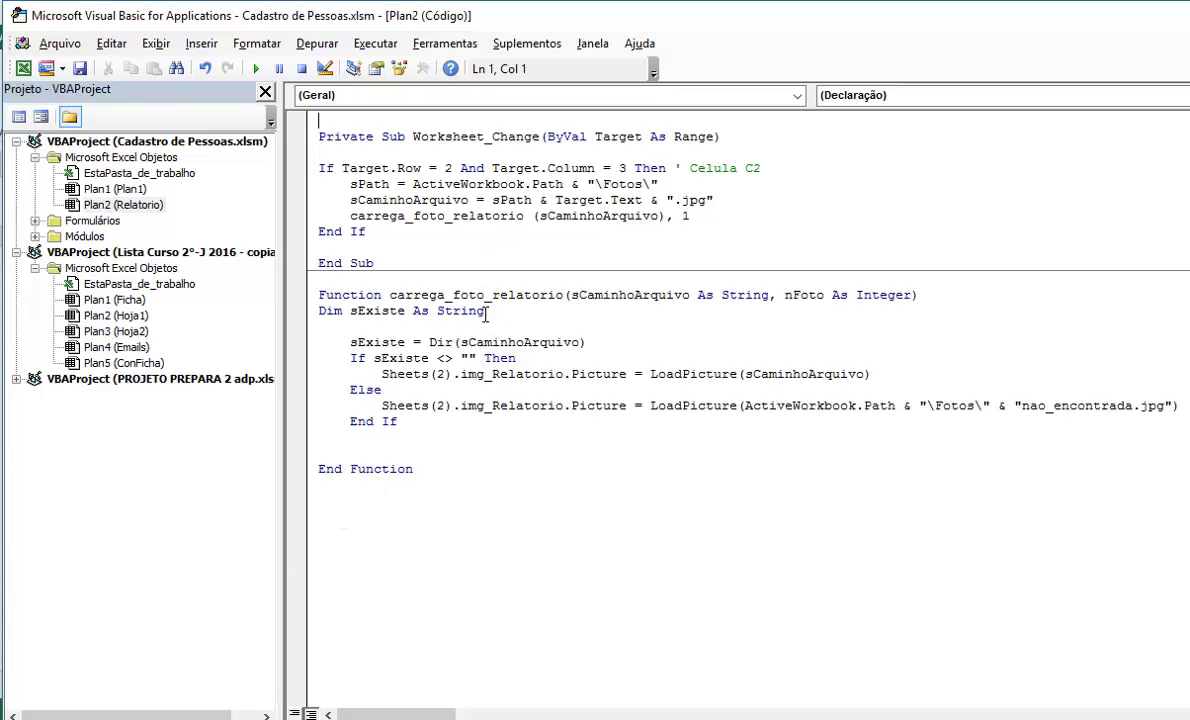
# Step: Select all of the Relatorio photo-loading code, then open Plan1 (Ficha) under Lista Curso
pyautogui.click(487, 313)
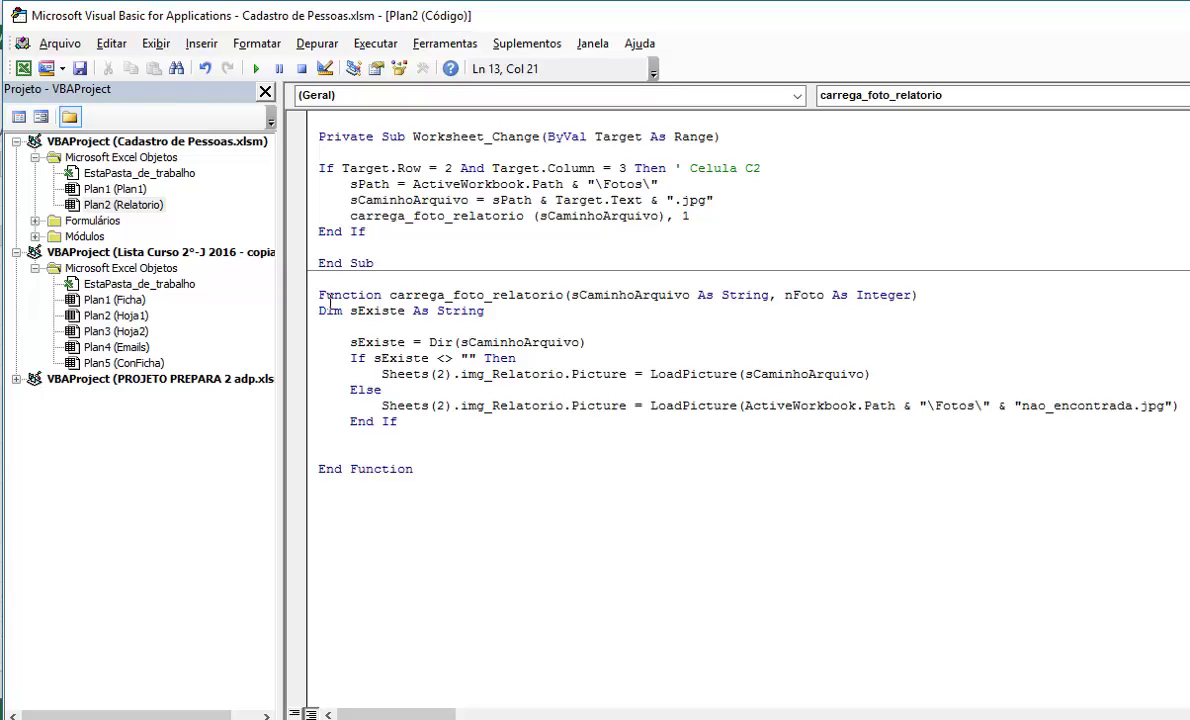
pyautogui.moveTo(427, 514); pyautogui.dragTo(296, 144)
pyautogui.hotkey('ctrl', 'c')
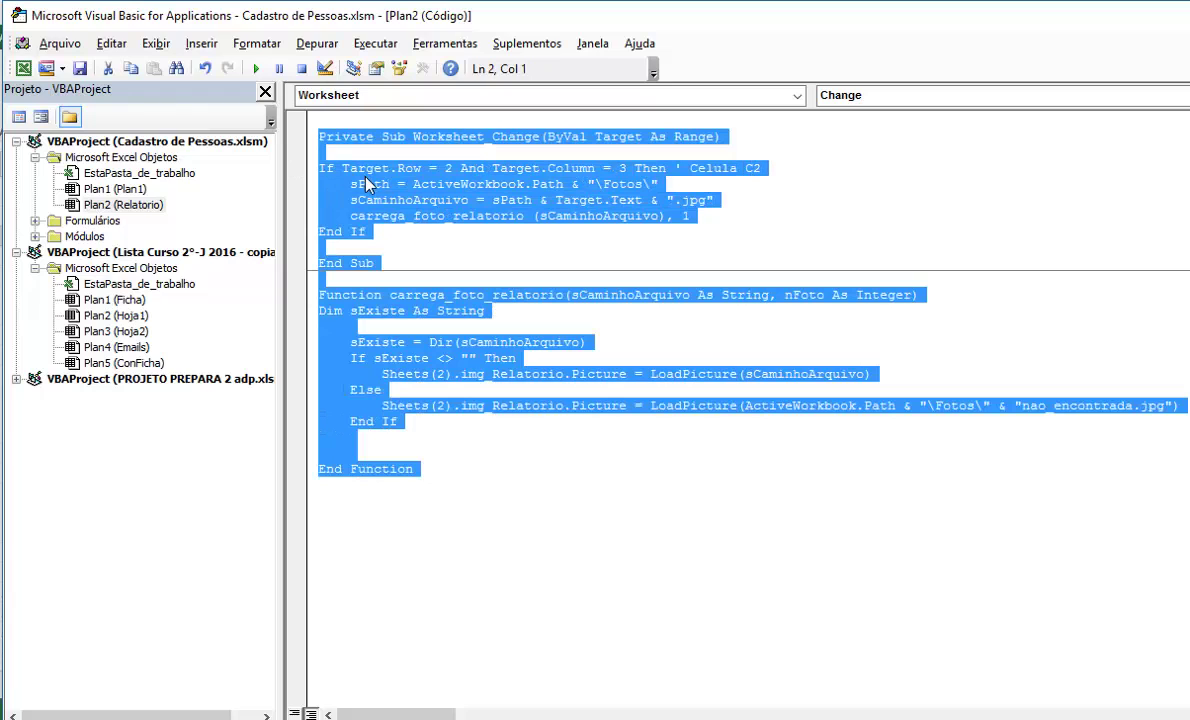
pyautogui.doubleClick(130, 300)
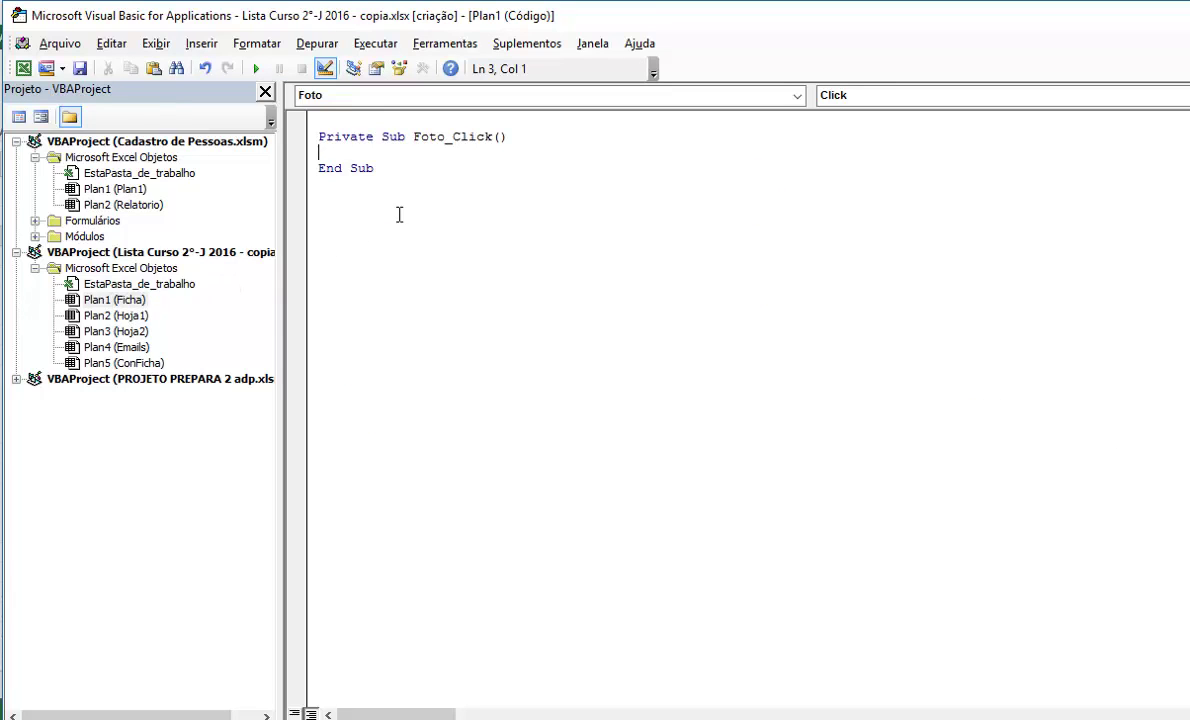
# Step: Replace the empty Foto_Click procedure with the pasted Worksheet_Change and carrega_foto_relatorio code
pyautogui.hotkey('ctrl', 'a')
pyautogui.press('Delete')
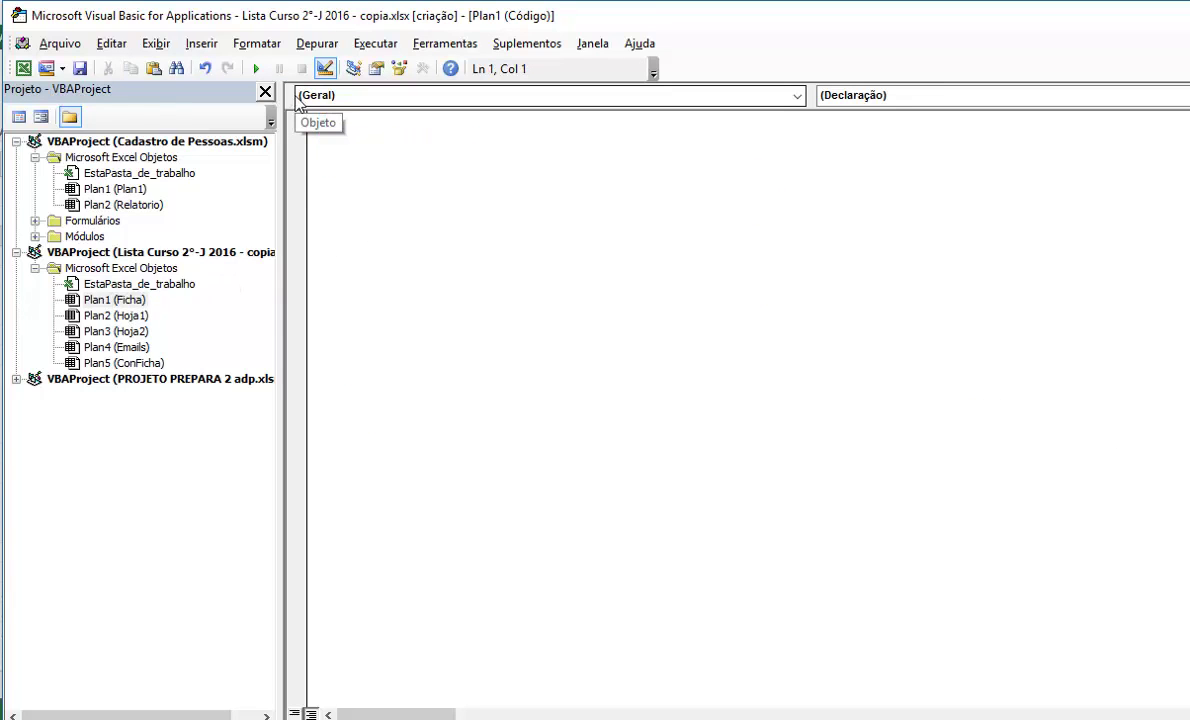
pyautogui.hotkey('ctrl', 'v')
pyautogui.click(461, 154)
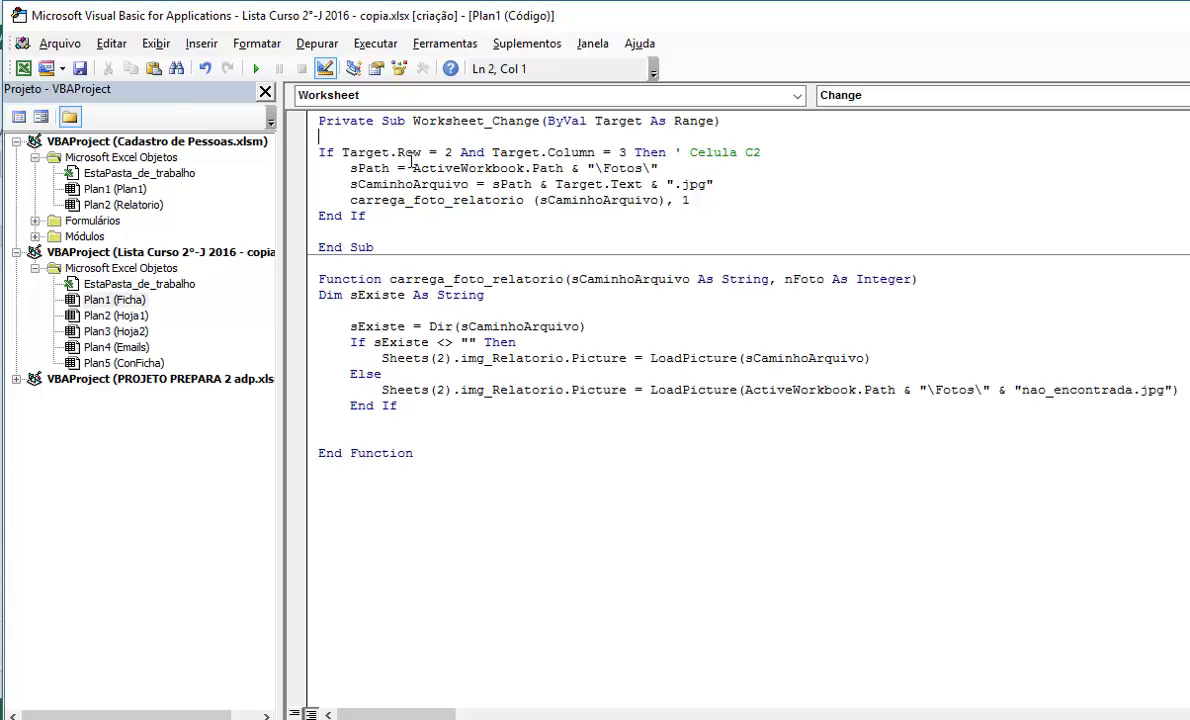
pyautogui.click(506, 124)
# Step: Reopen the Ficha sheet's code to check the sPath line, then return to RUN cell B9
pyautogui.click(120, 300)
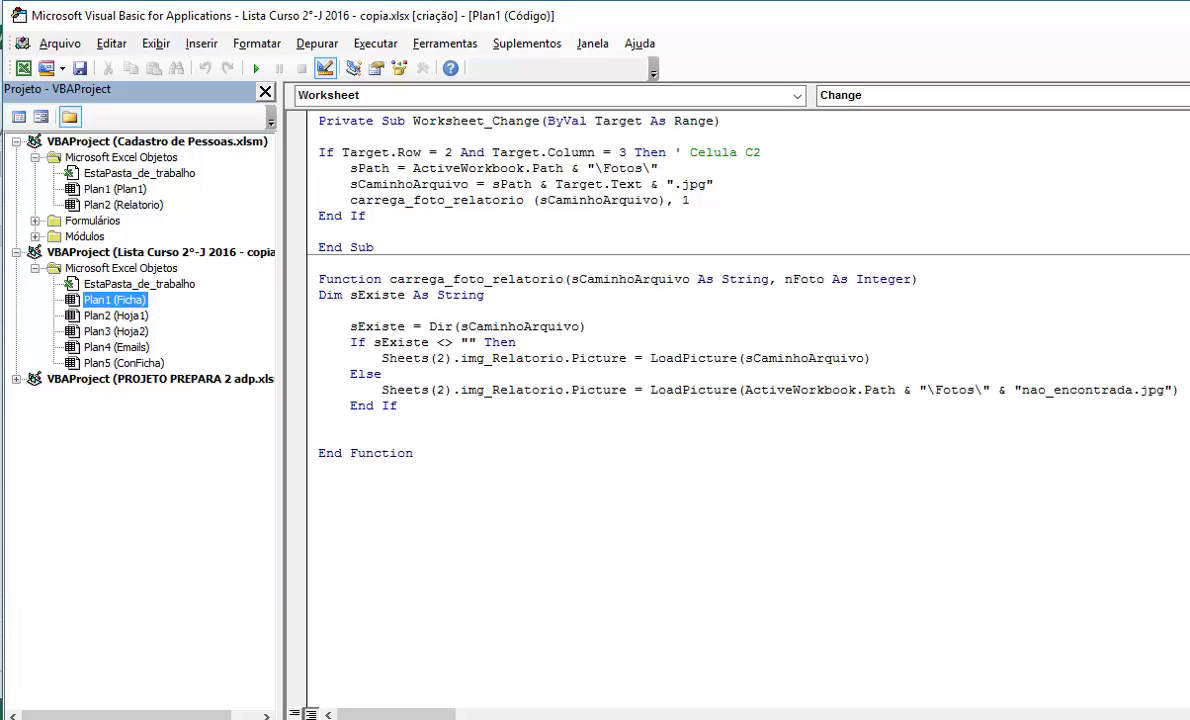
pyautogui.hotkey('alt', 'F11')
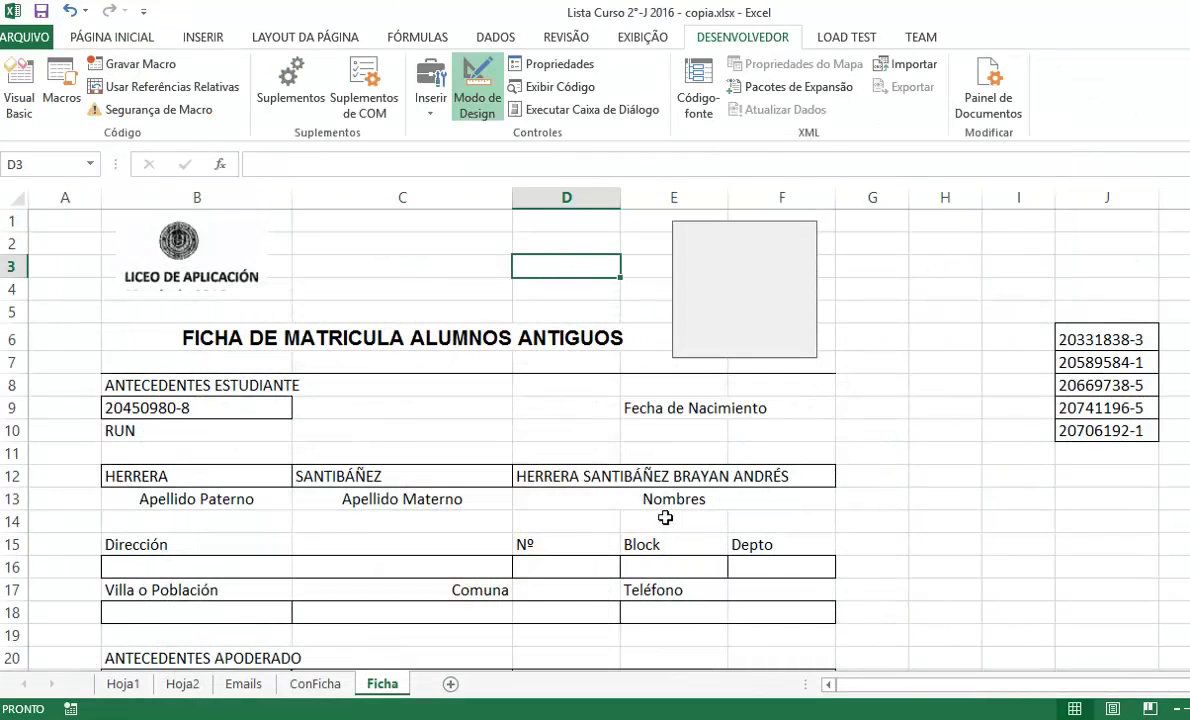
pyautogui.rightClick(380, 685)
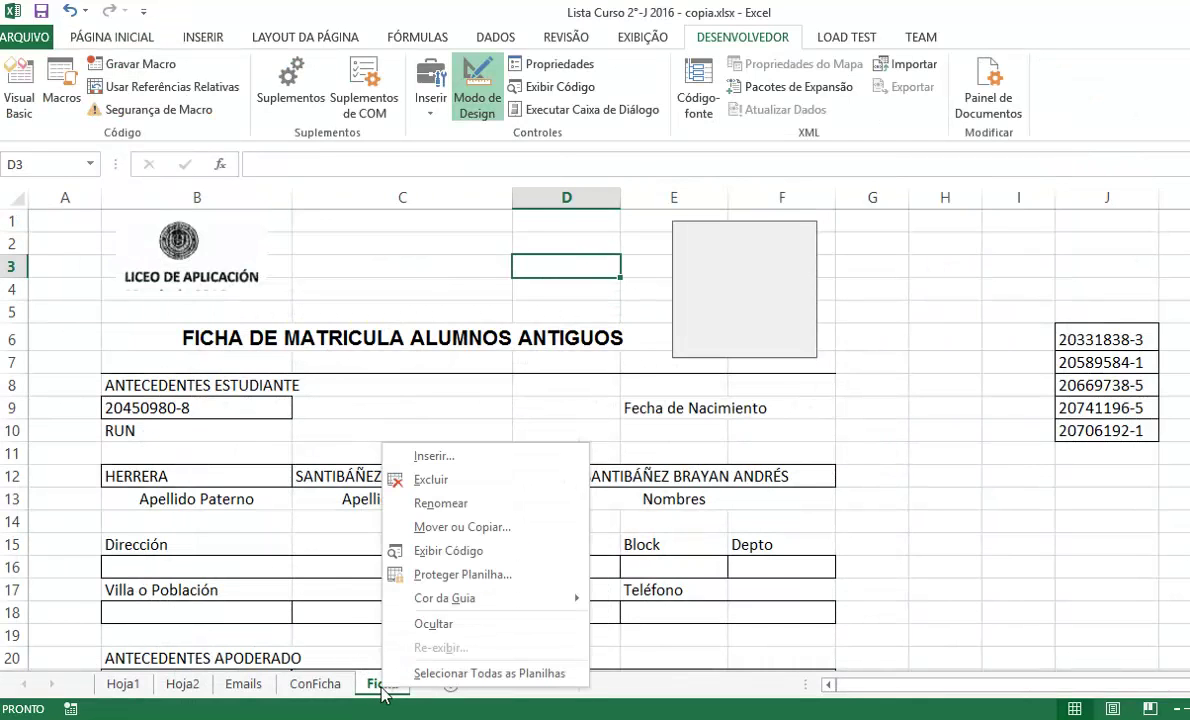
pyautogui.click(430, 550)
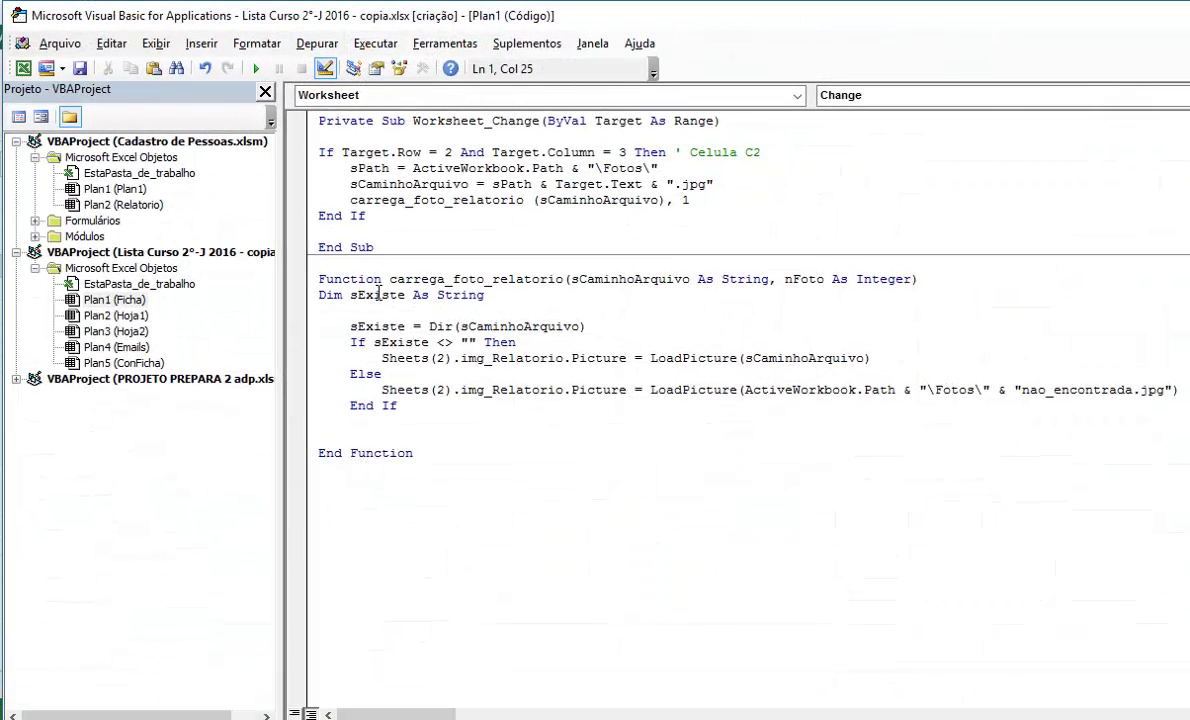
pyautogui.click(366, 168)
pyautogui.hotkey('alt', 'F11')
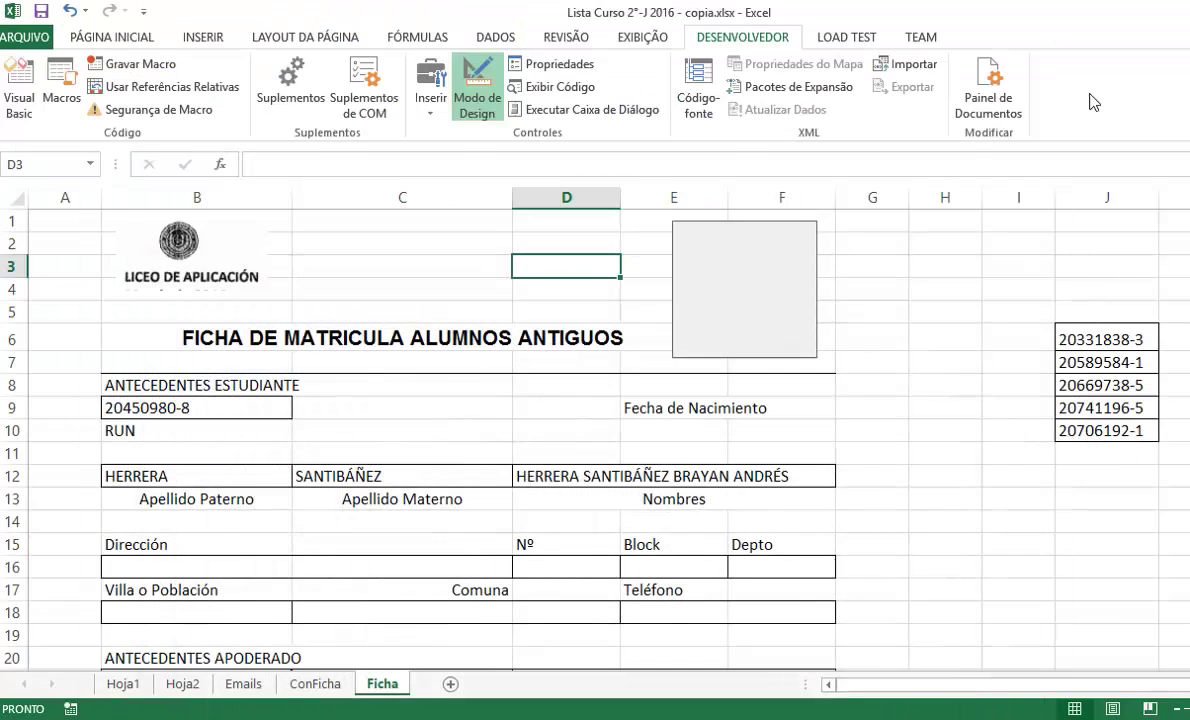
pyautogui.click(190, 410)
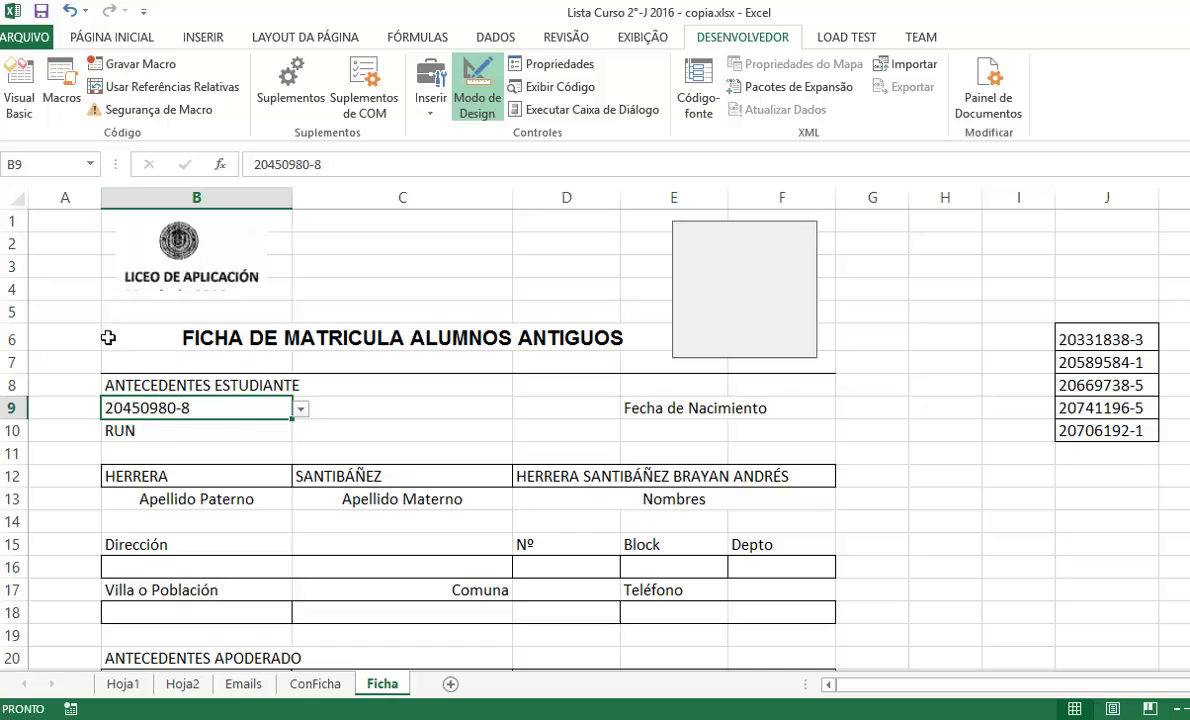
# Step: Change the Worksheet_Change condition to Row 9, Column 2 and the comment to Celula B9
pyautogui.rightClick(382, 684)
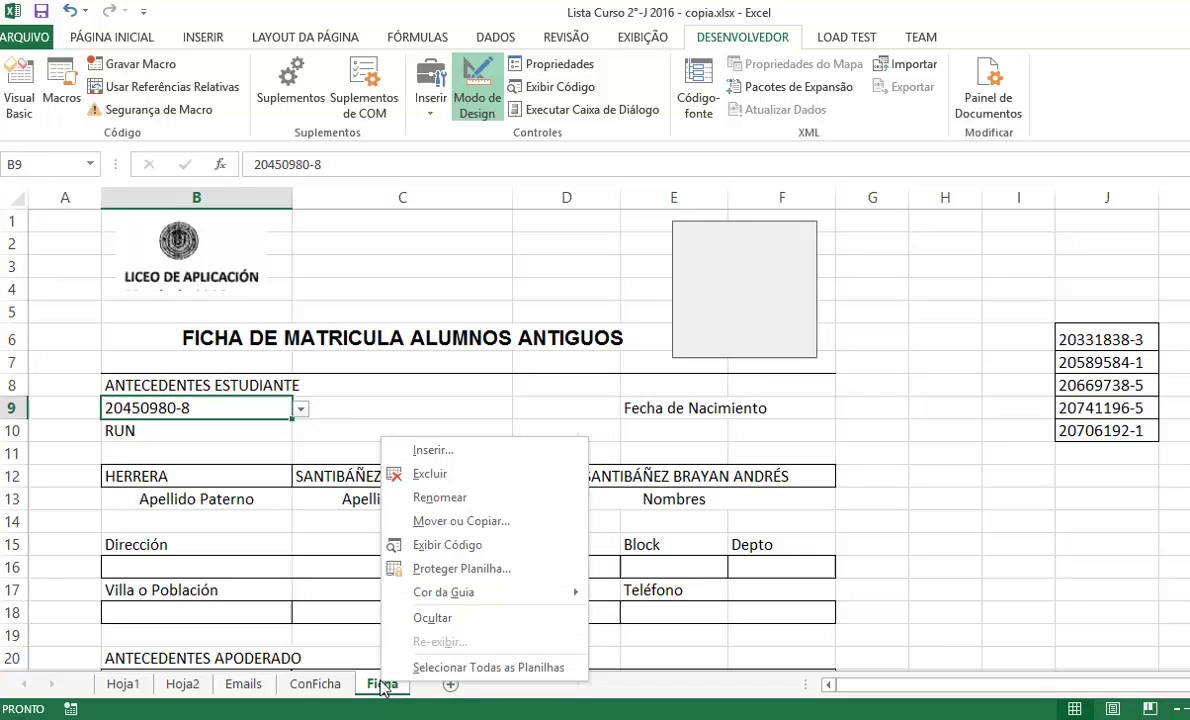
pyautogui.click(463, 552)
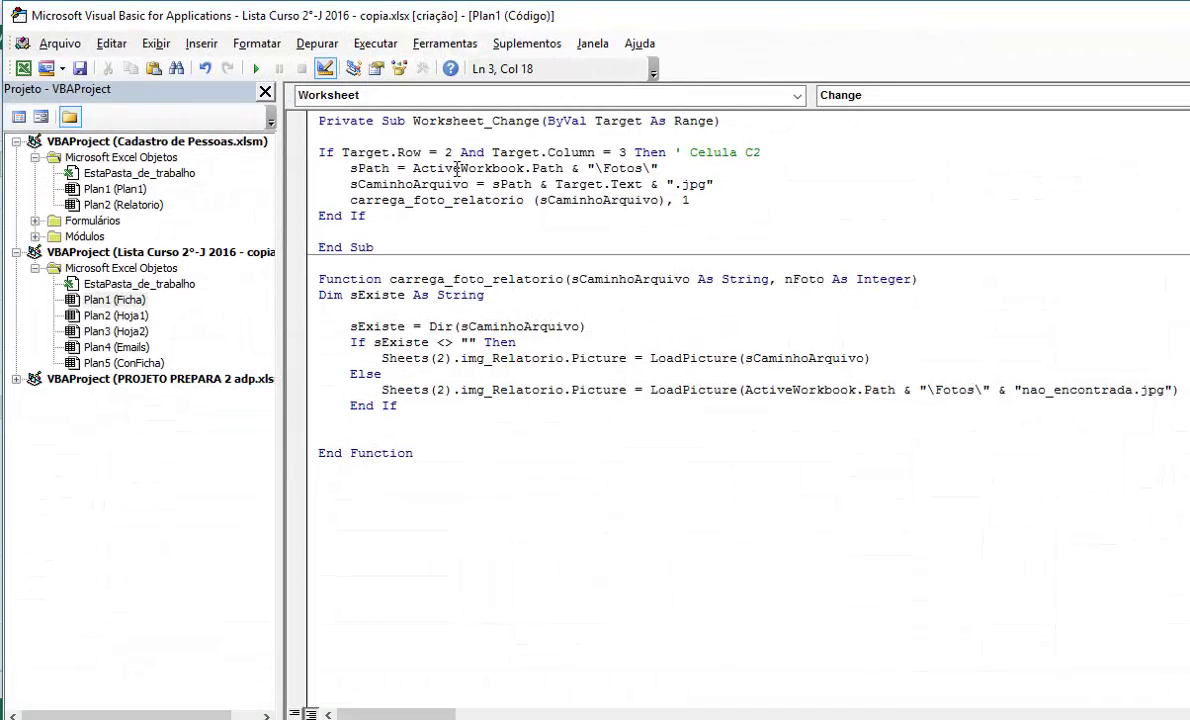
pyautogui.press('BackSpace')
pyautogui.write('9')
pyautogui.press('Right')
pyautogui.press('Right')
pyautogui.press('Right')
pyautogui.press('Right')
pyautogui.press('Delete')
pyautogui.write('2')
pyautogui.press('Right')
pyautogui.press('Right')
pyautogui.press('Right')
pyautogui.press('Right')
pyautogui.write('B')
pyautogui.press('Down')
# Step: Remove the Fotos folder from the sPath string so photos load from the workbook folder
pyautogui.click(351, 169)
pyautogui.doubleClick(380, 172)
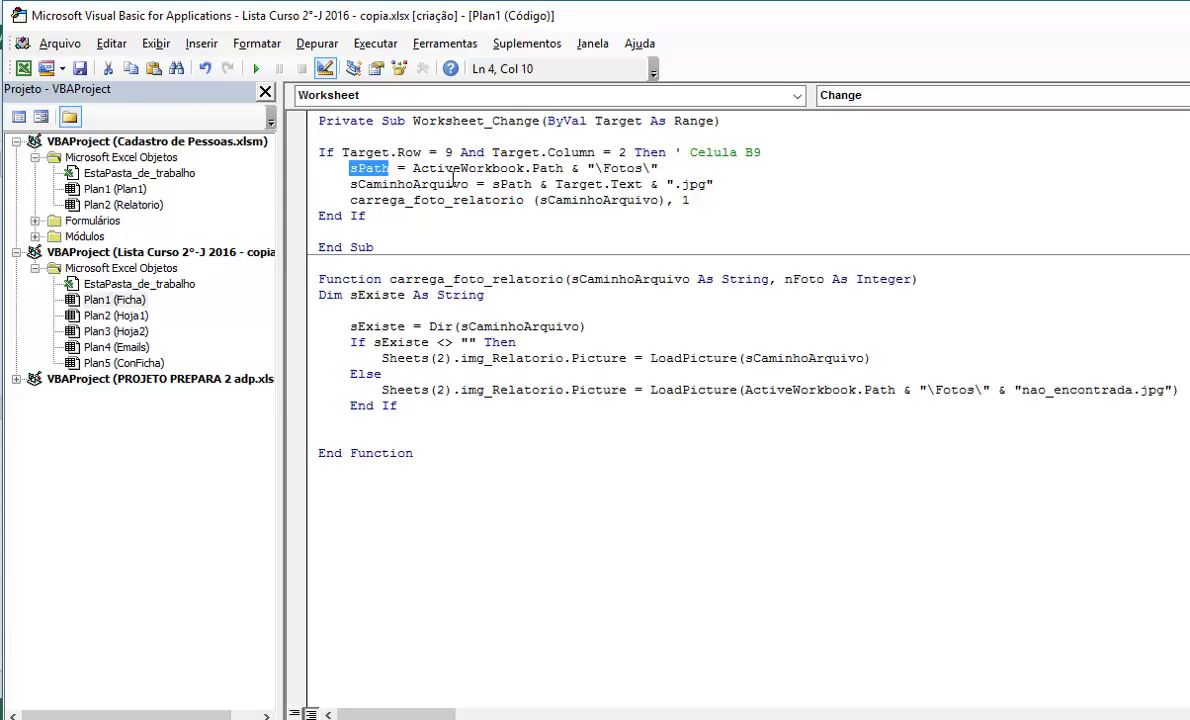
pyautogui.moveTo(413, 170); pyautogui.dragTo(575, 176)
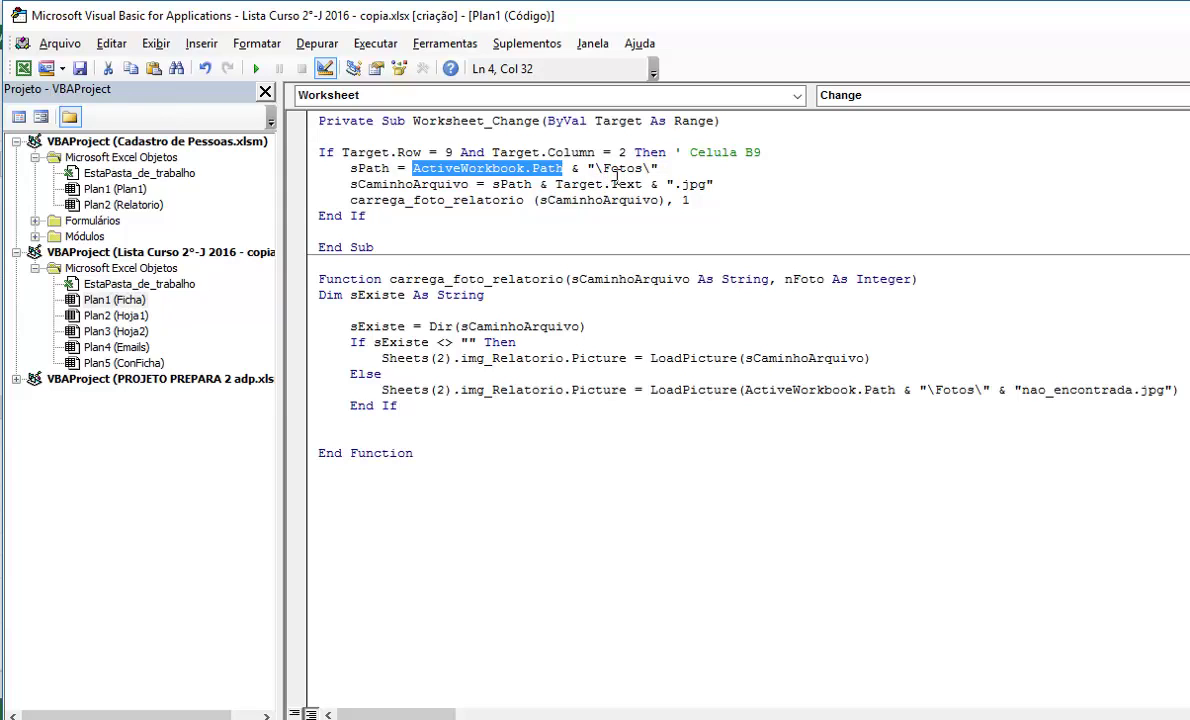
pyautogui.moveTo(603, 175); pyautogui.dragTo(650, 177)
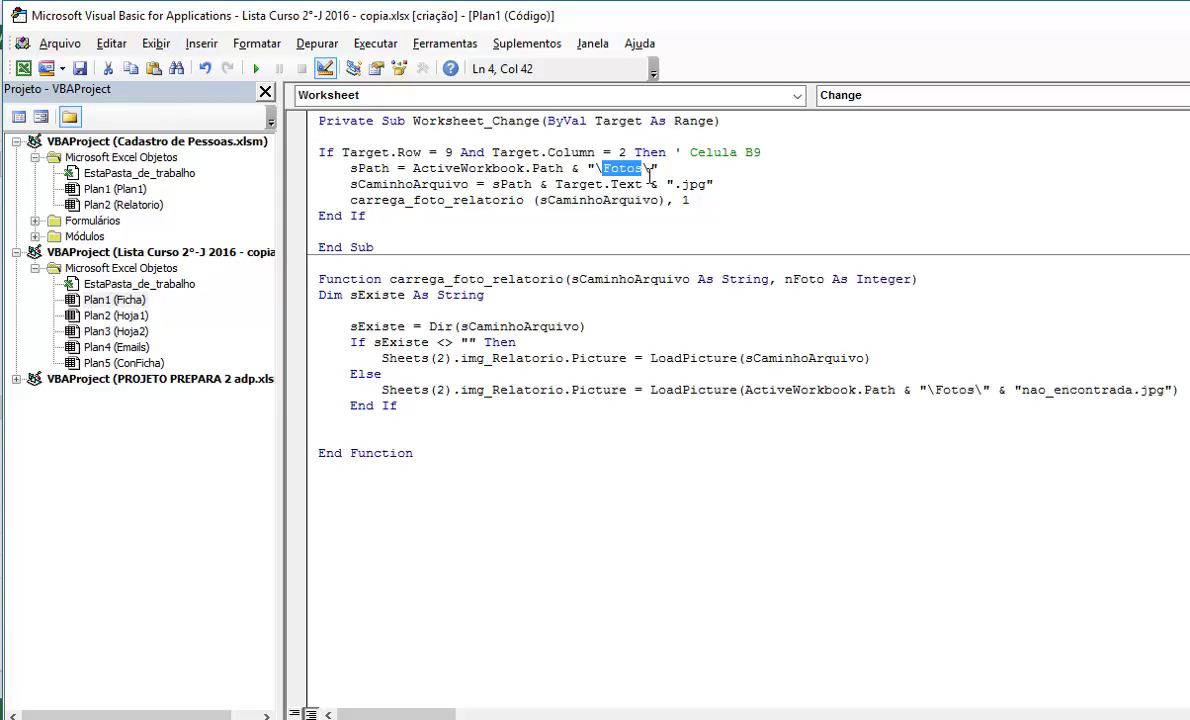
pyautogui.press('BackSpace')
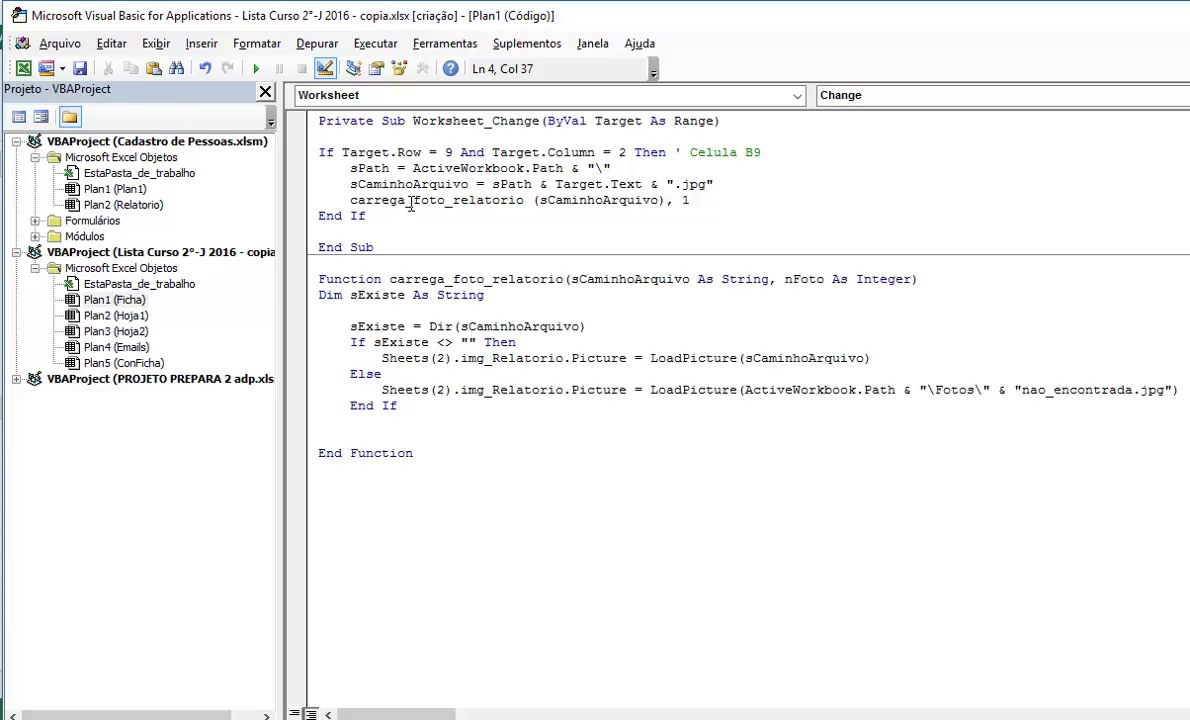
pyautogui.click(486, 184)
pyautogui.click(597, 184)
pyautogui.hotkey('alt', 'F11')
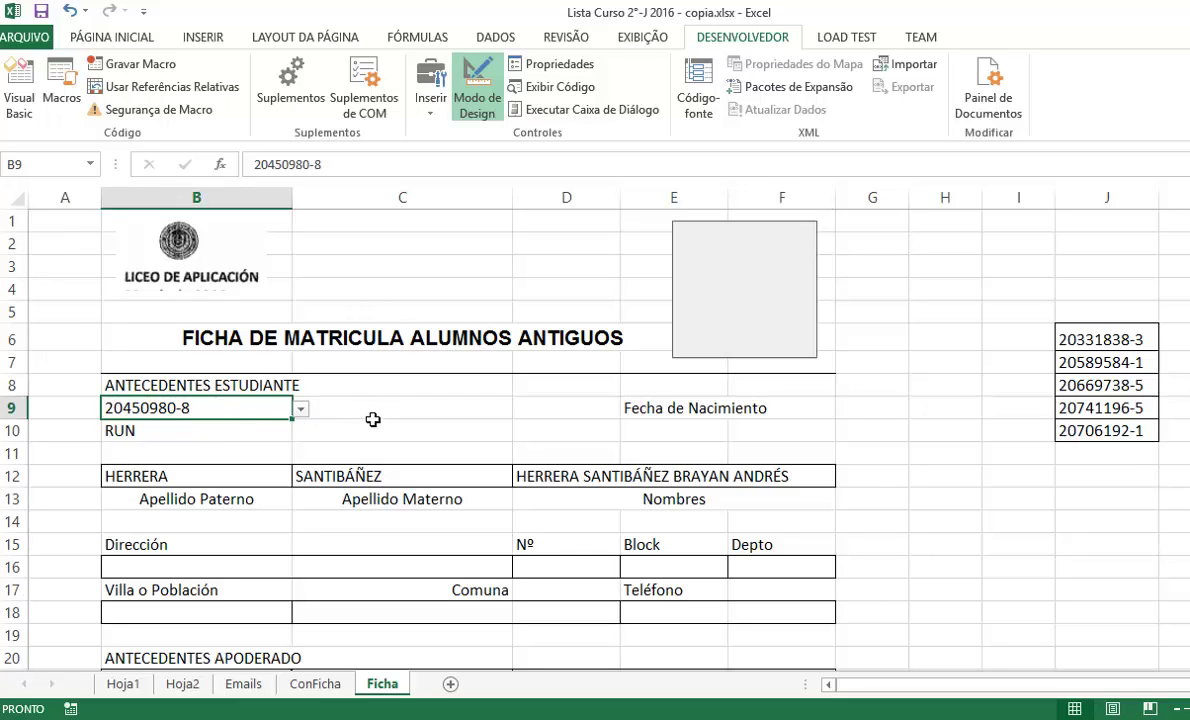
pyautogui.click(77, 415)
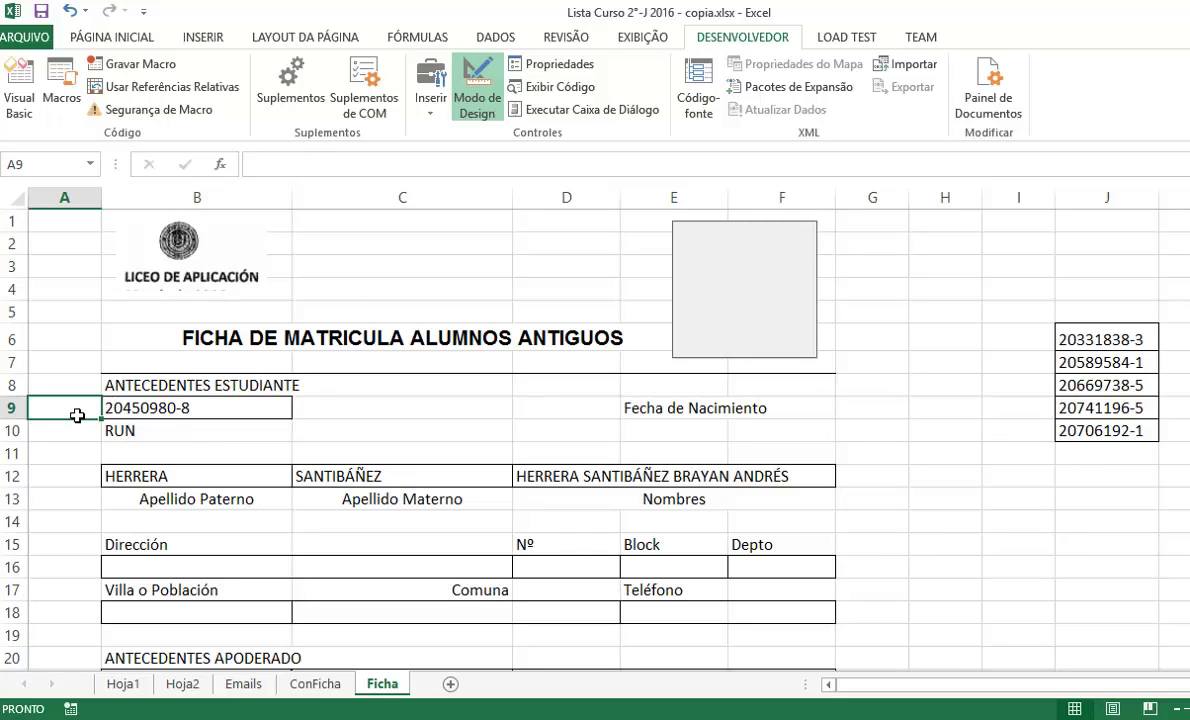
pyautogui.write('=')
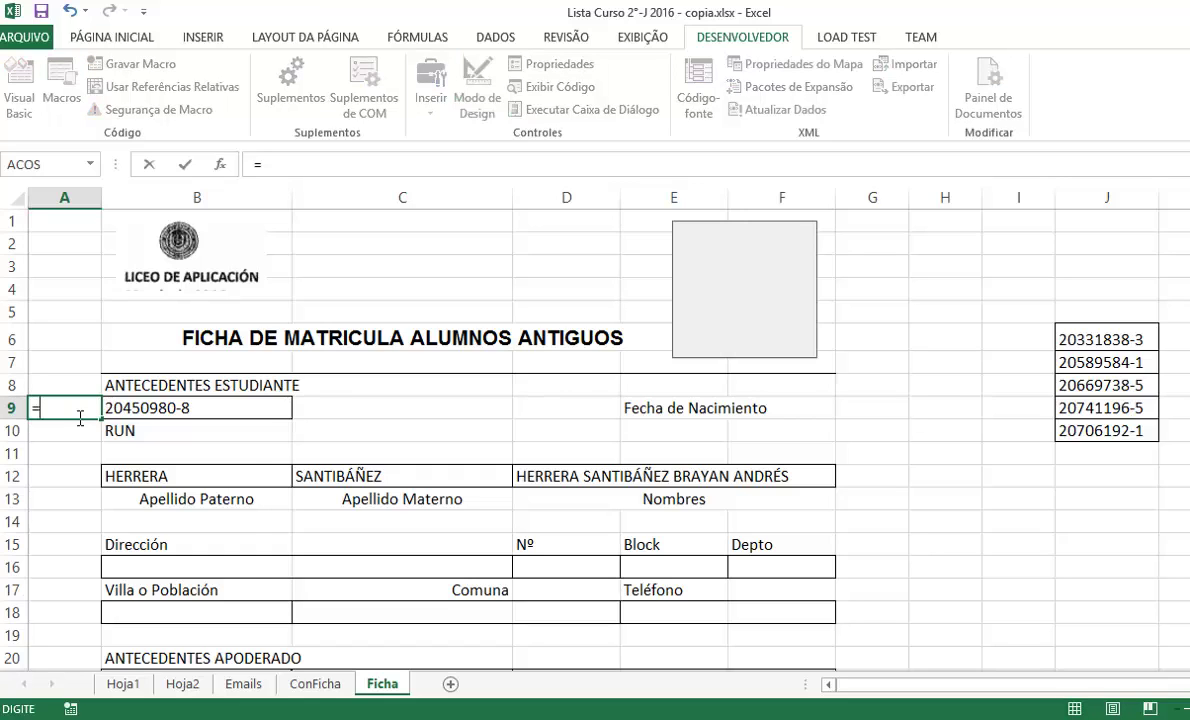
pyautogui.write('proc')
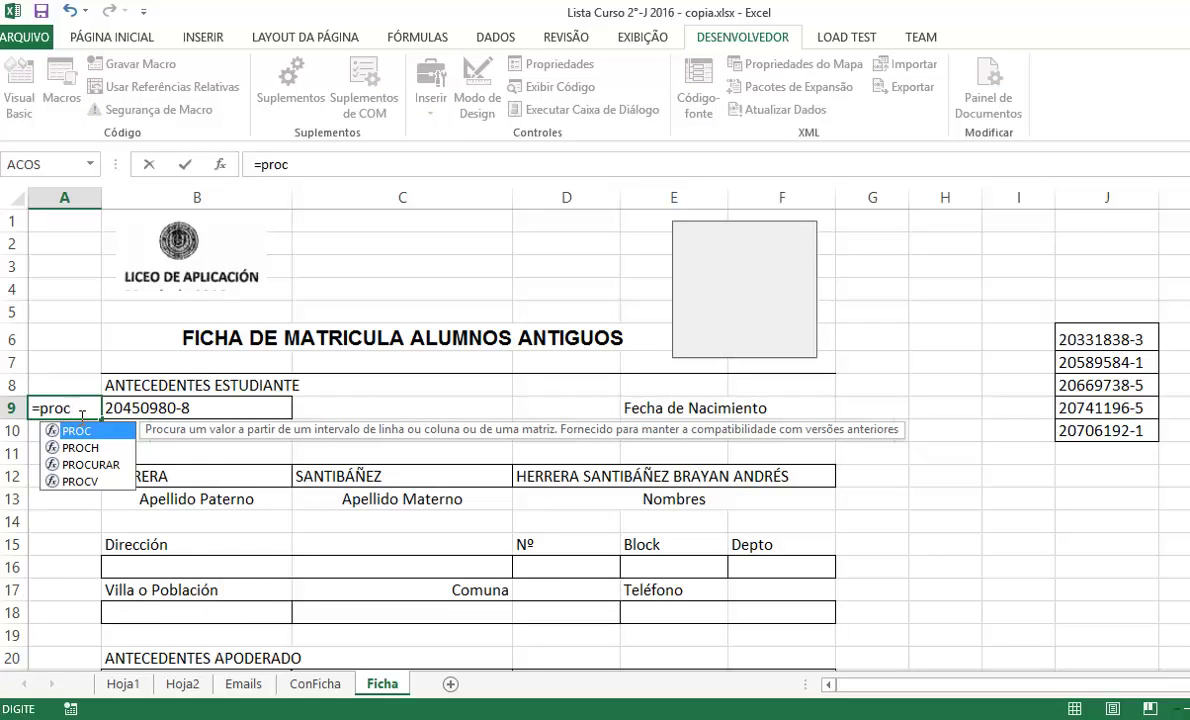
pyautogui.doubleClick(75, 481)
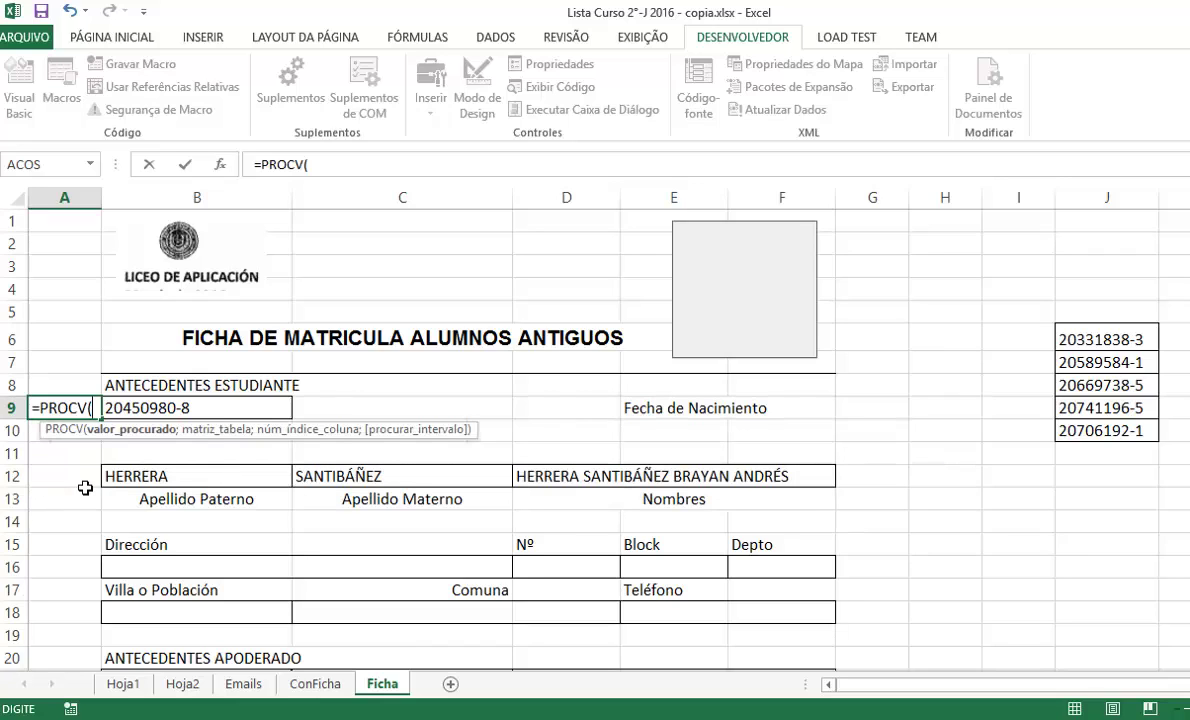
pyautogui.click(168, 411)
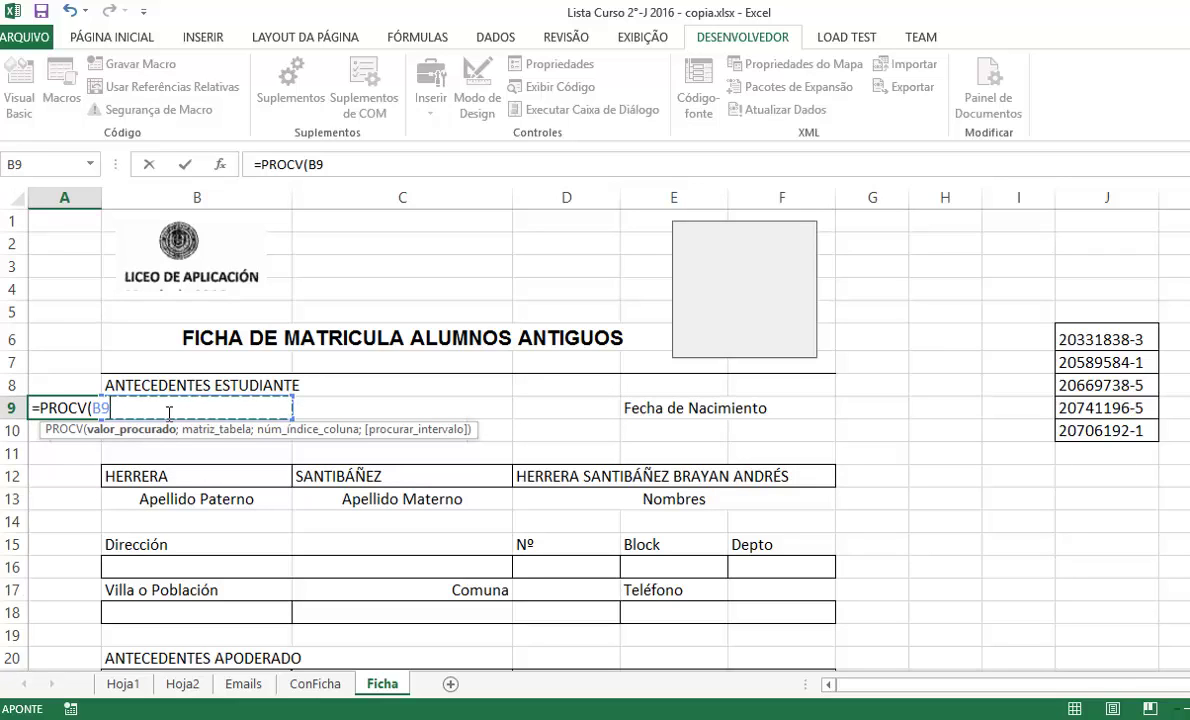
pyautogui.write(';')
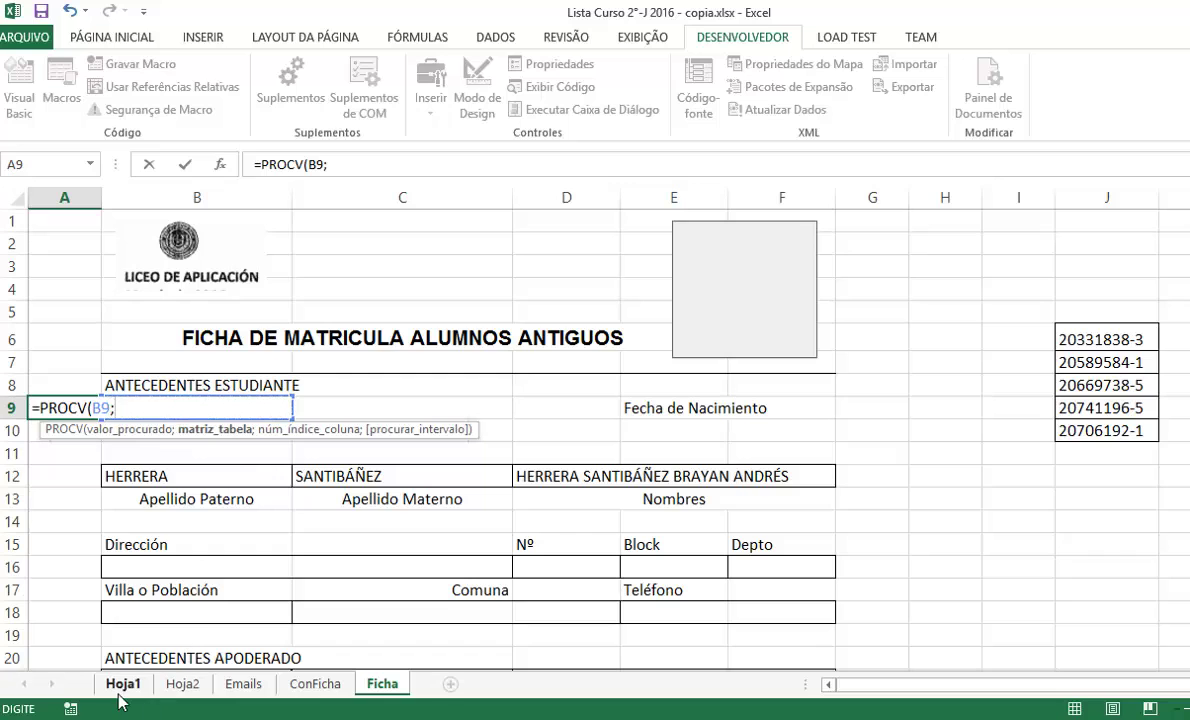
pyautogui.click(120, 684)
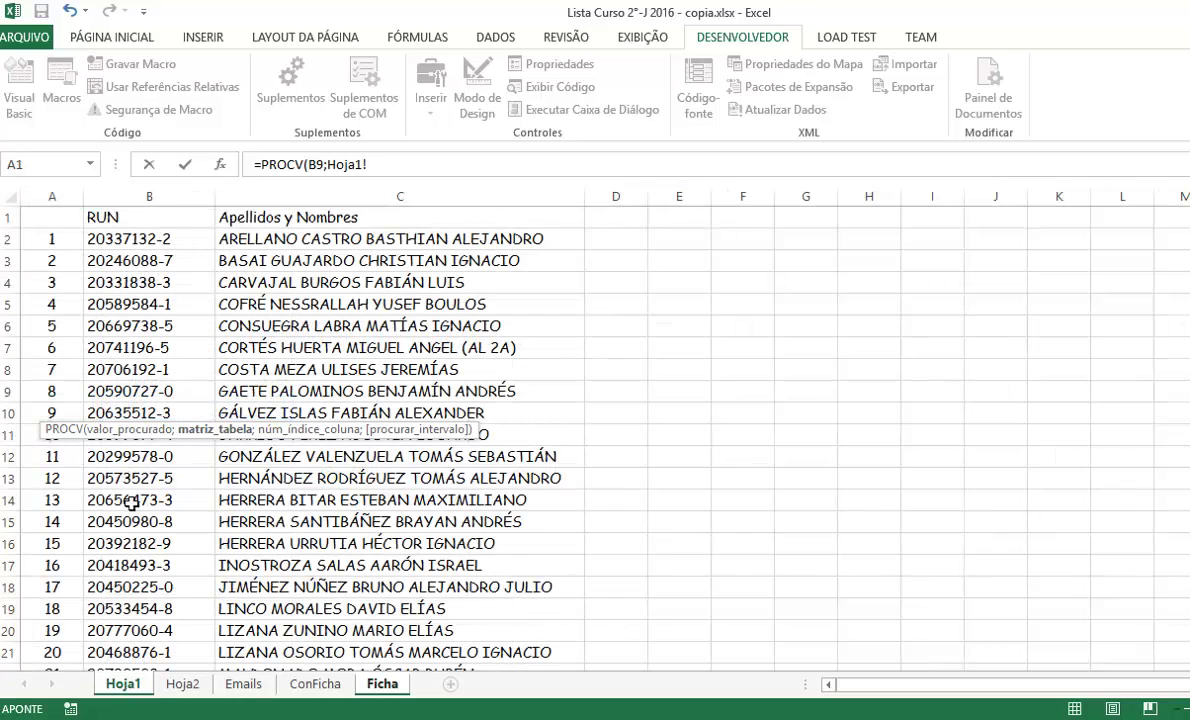
pyautogui.click(123, 238)
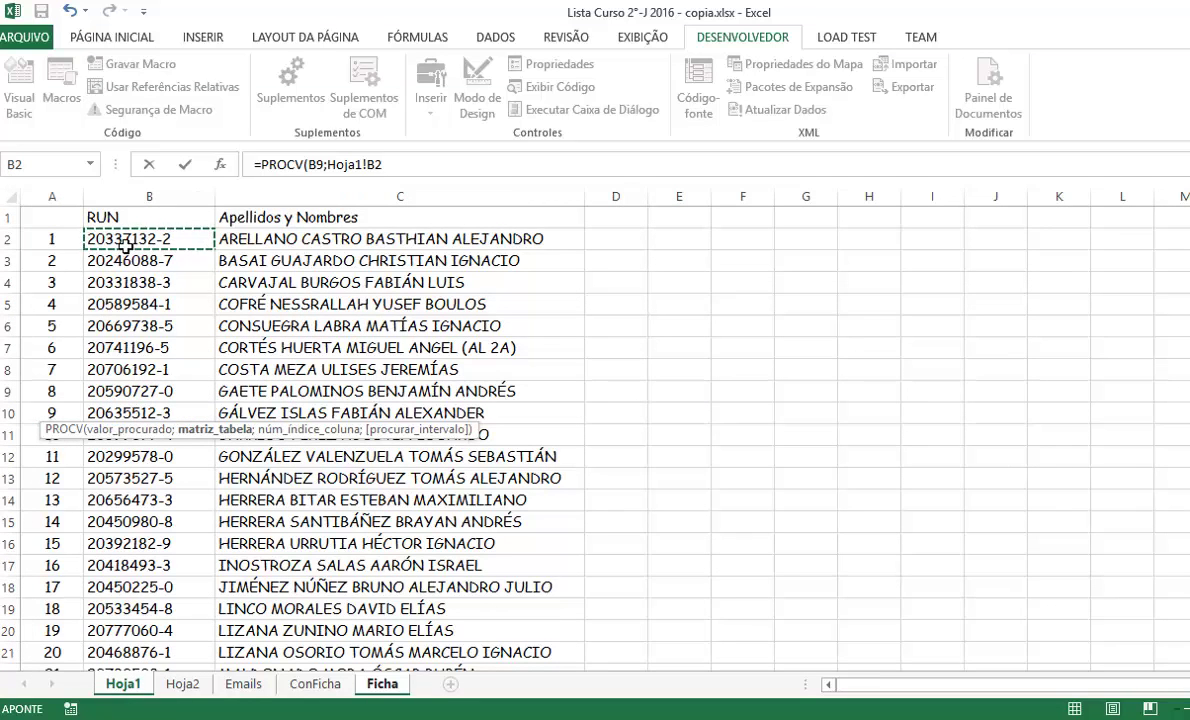
pyautogui.moveTo(123, 240); pyautogui.dragTo(130, 665)
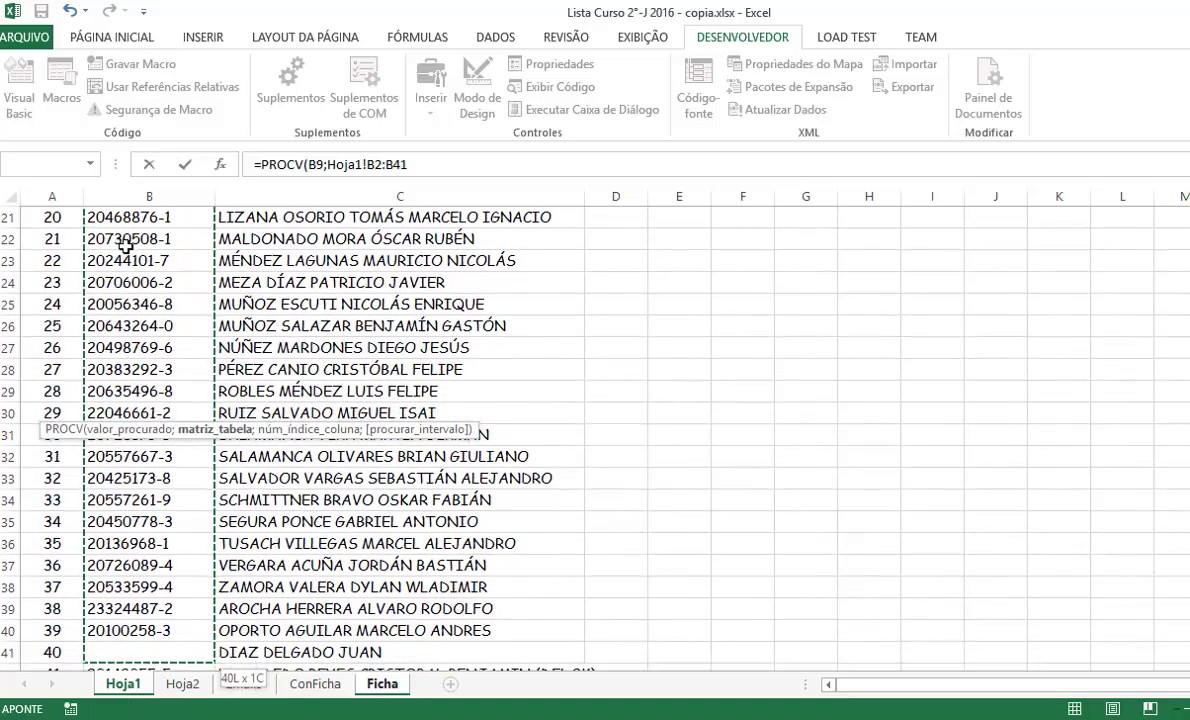
pyautogui.moveTo(125, 245); pyautogui.dragTo(125, 243)
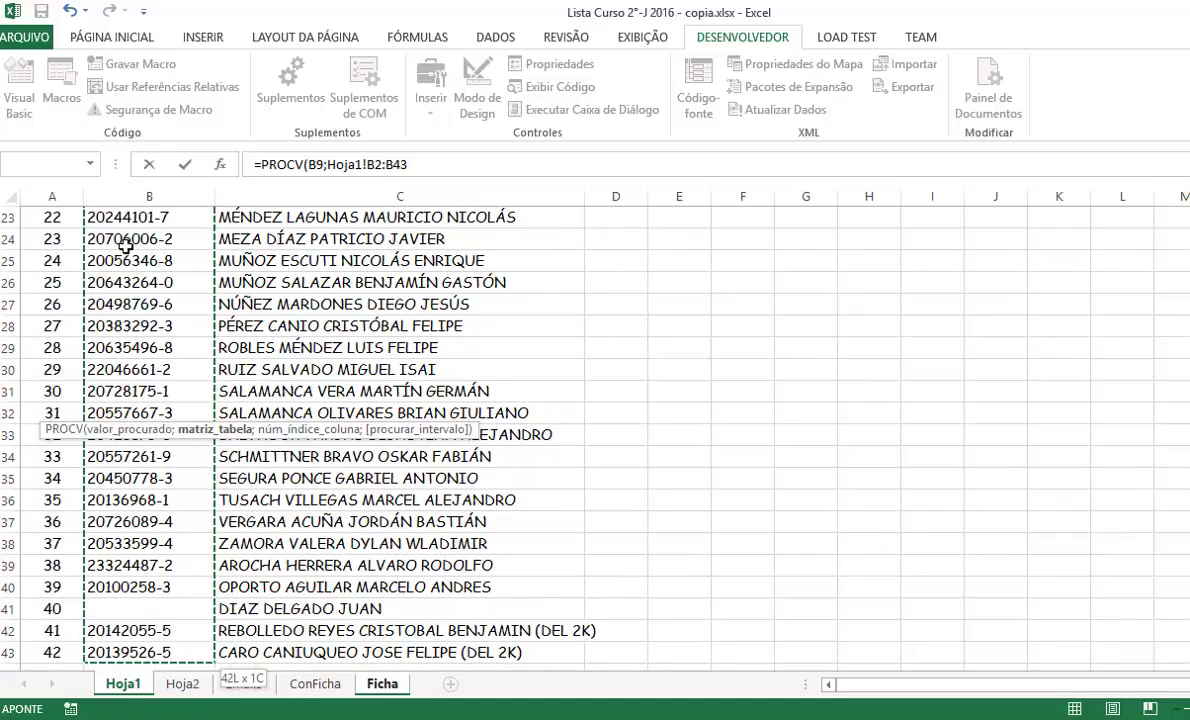
pyautogui.write(';')
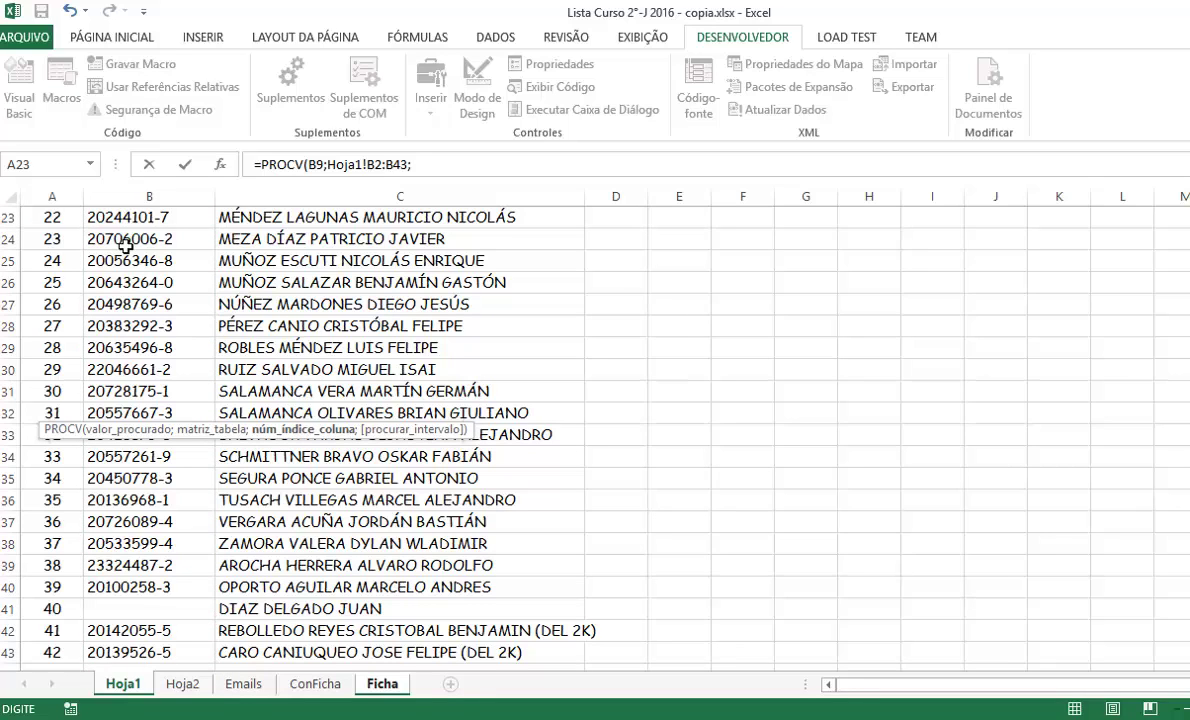
pyautogui.press('Escape')
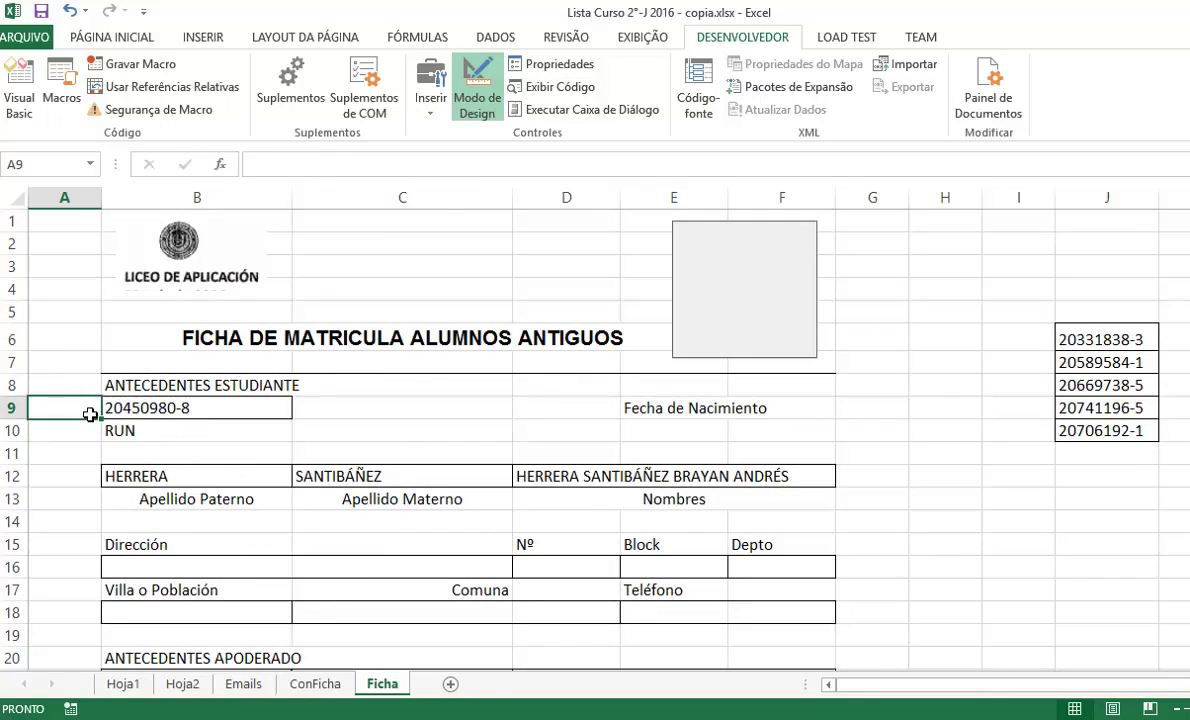
# Step: Delete column J, removing the list of five RUN values beside the form
pyautogui.click(962, 412)
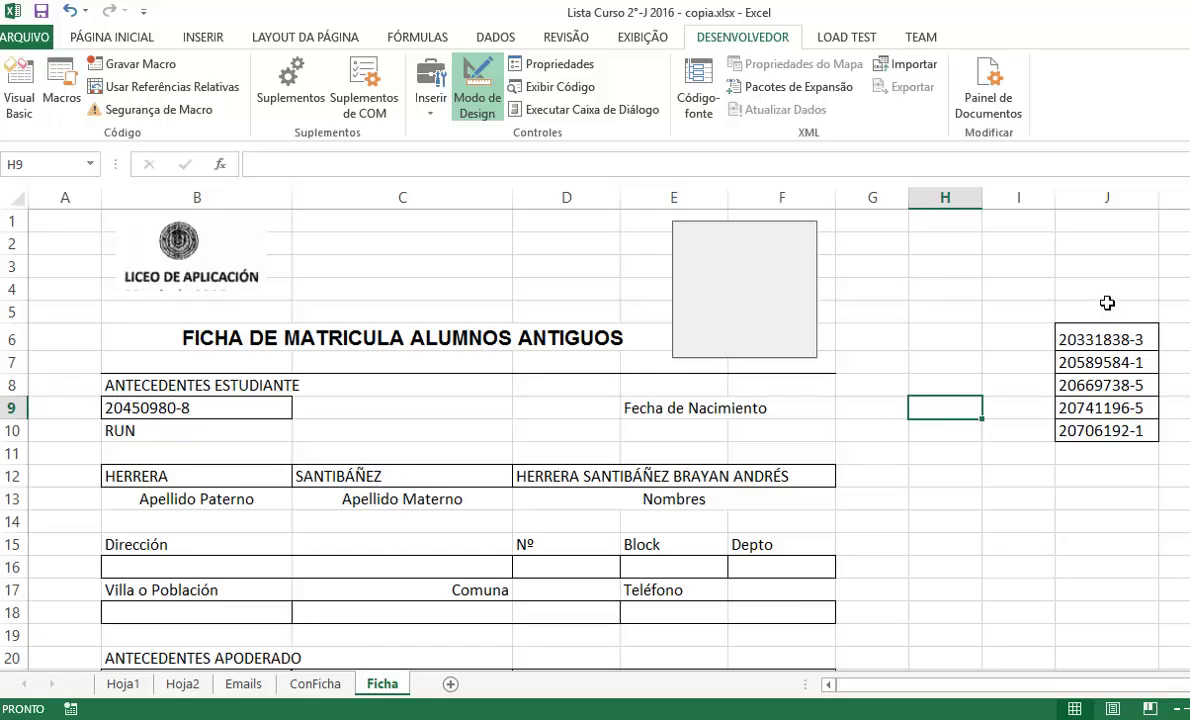
pyautogui.click(1105, 199)
pyautogui.rightClick(1105, 210)
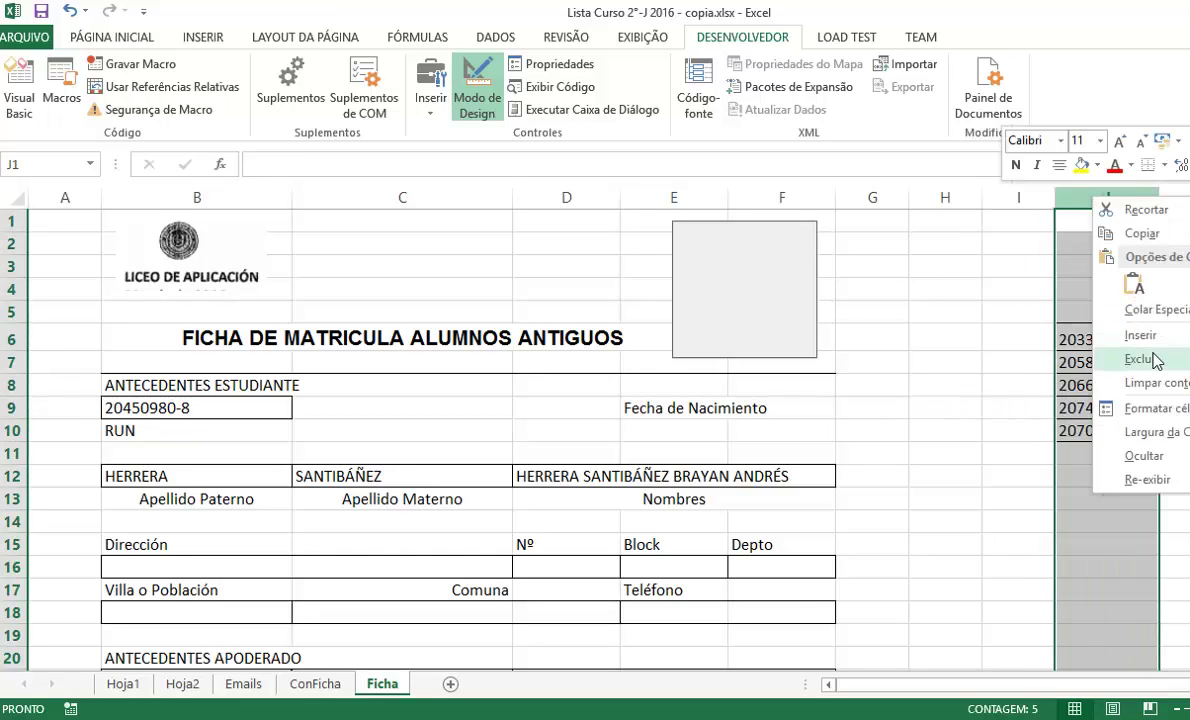
pyautogui.click(1075, 334)
# Step: Start a =CORRESP( formula in cell I8
pyautogui.click(1019, 368)
pyautogui.click(1024, 388)
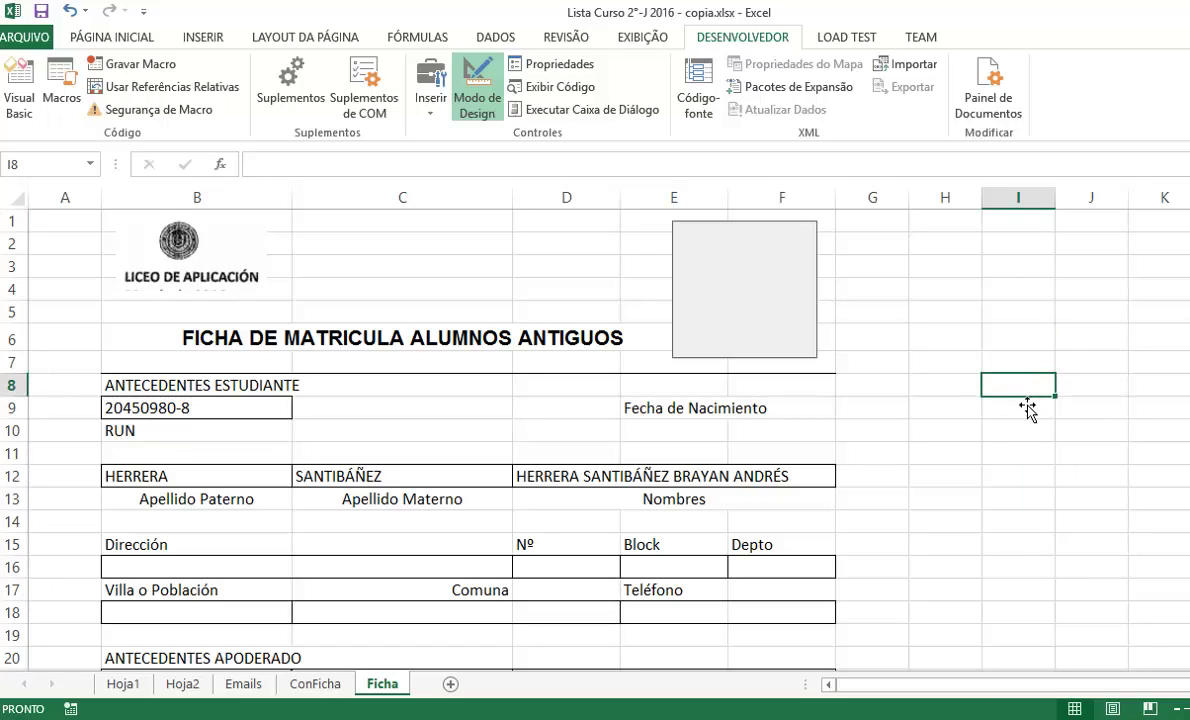
pyautogui.click(271, 410)
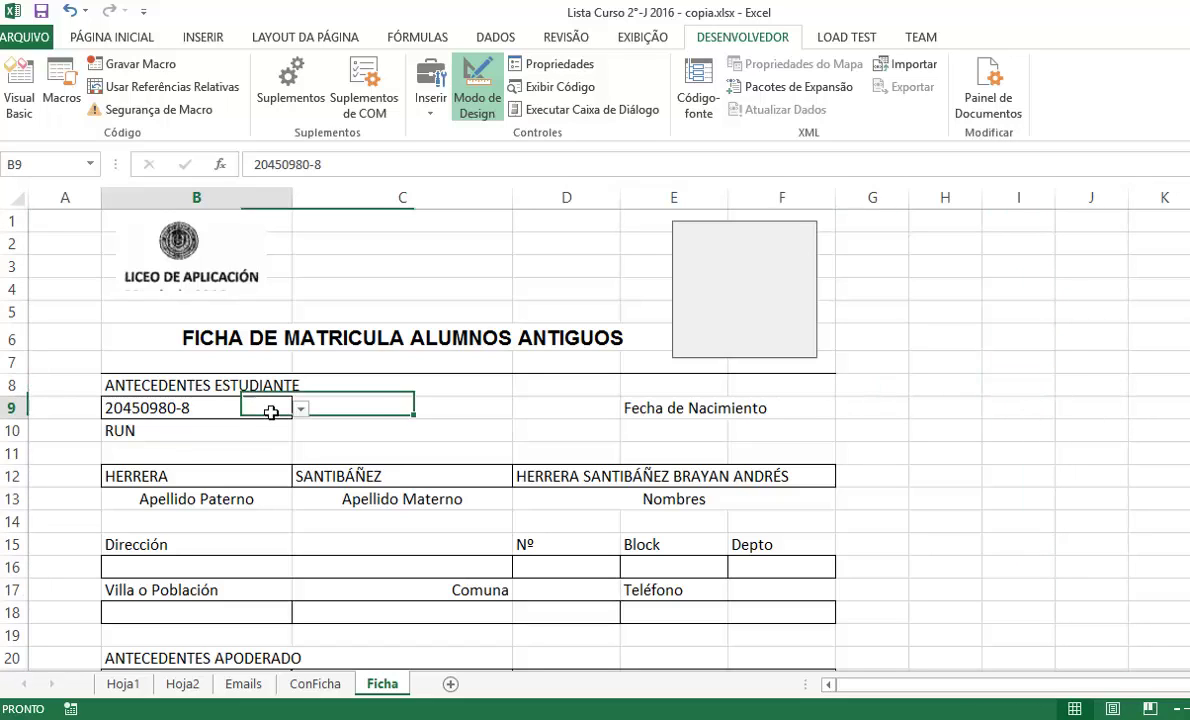
pyautogui.click(1022, 388)
pyautogui.write('=')
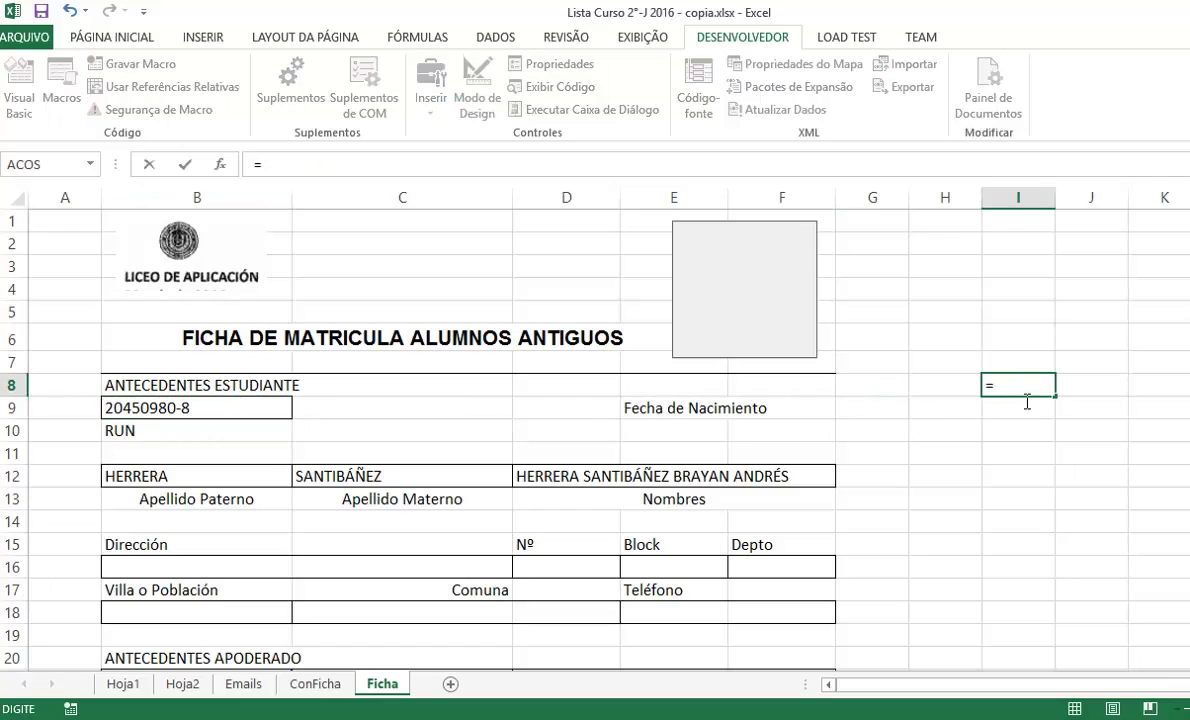
pyautogui.write('core')
pyautogui.press('BackSpace')
pyautogui.write('res')
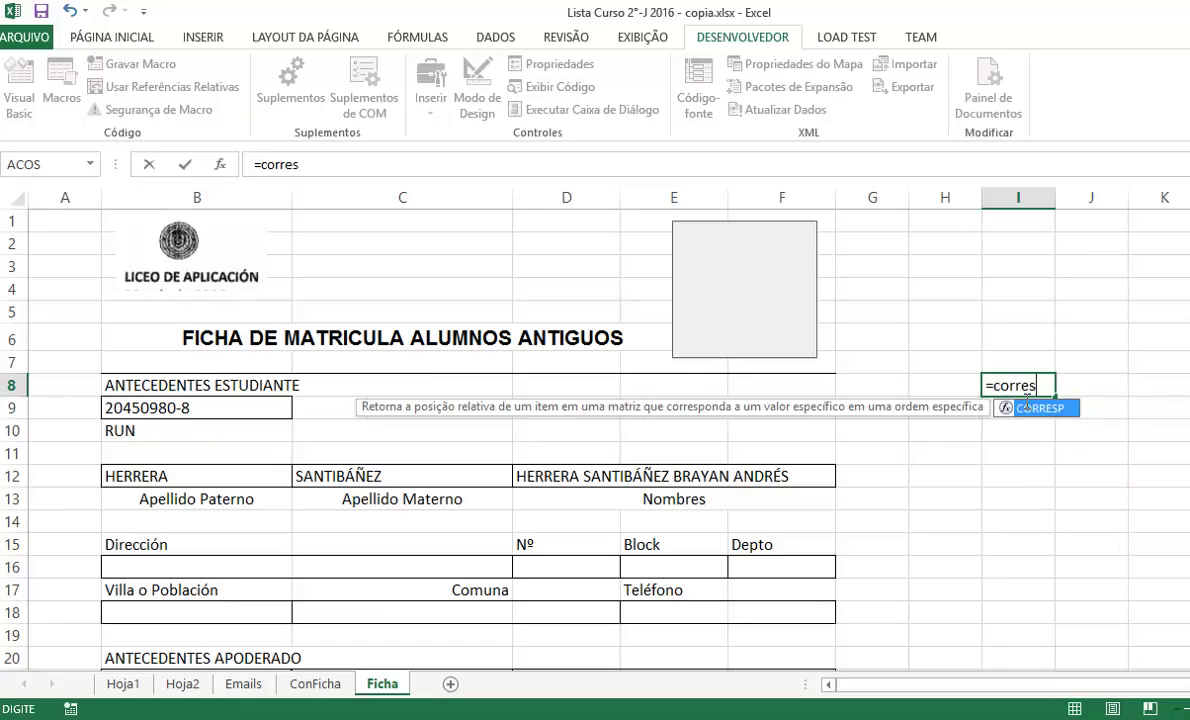
pyautogui.write('p')
pyautogui.write('(')
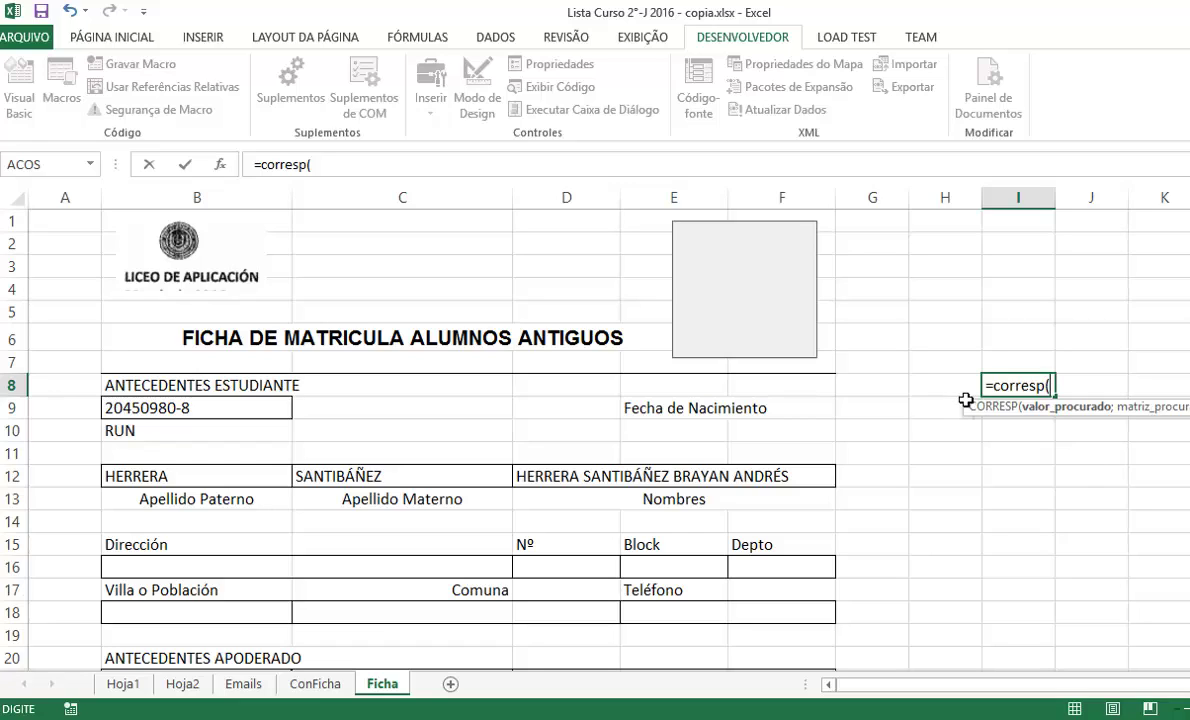
# Step: Start a CORRESP formula in I8 with B9 as lookup value and Hoja1!B2:B43 as the range
pyautogui.click(188, 417)
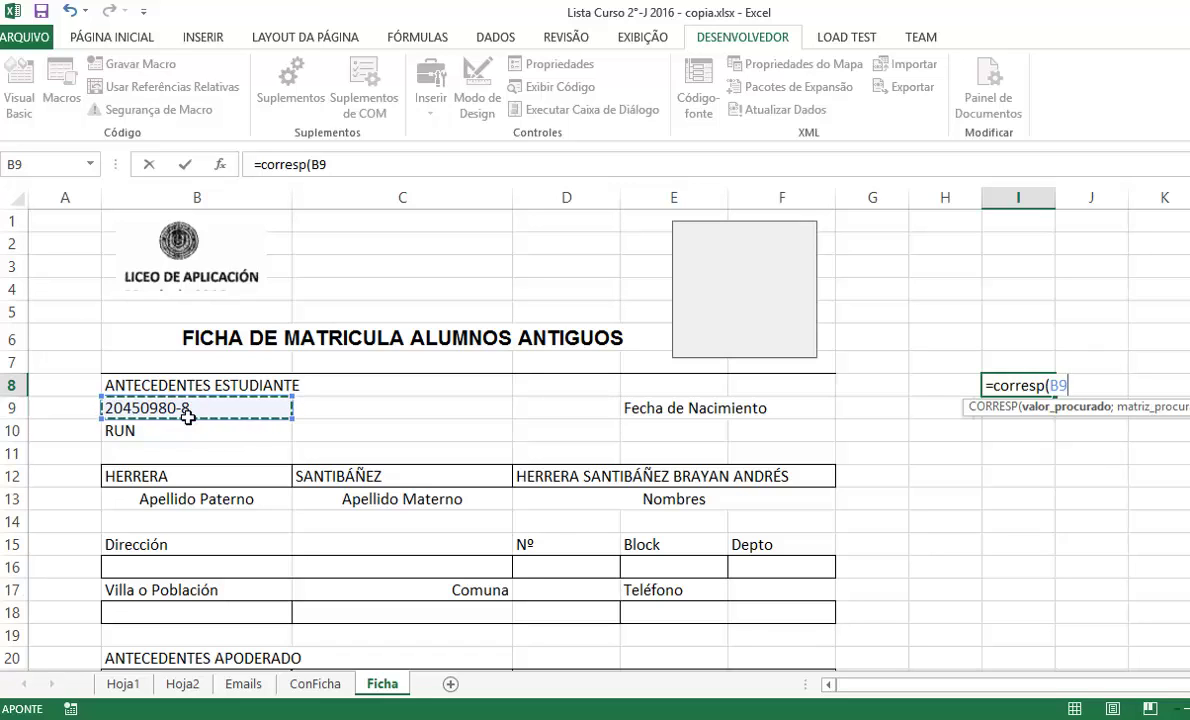
pyautogui.write(';')
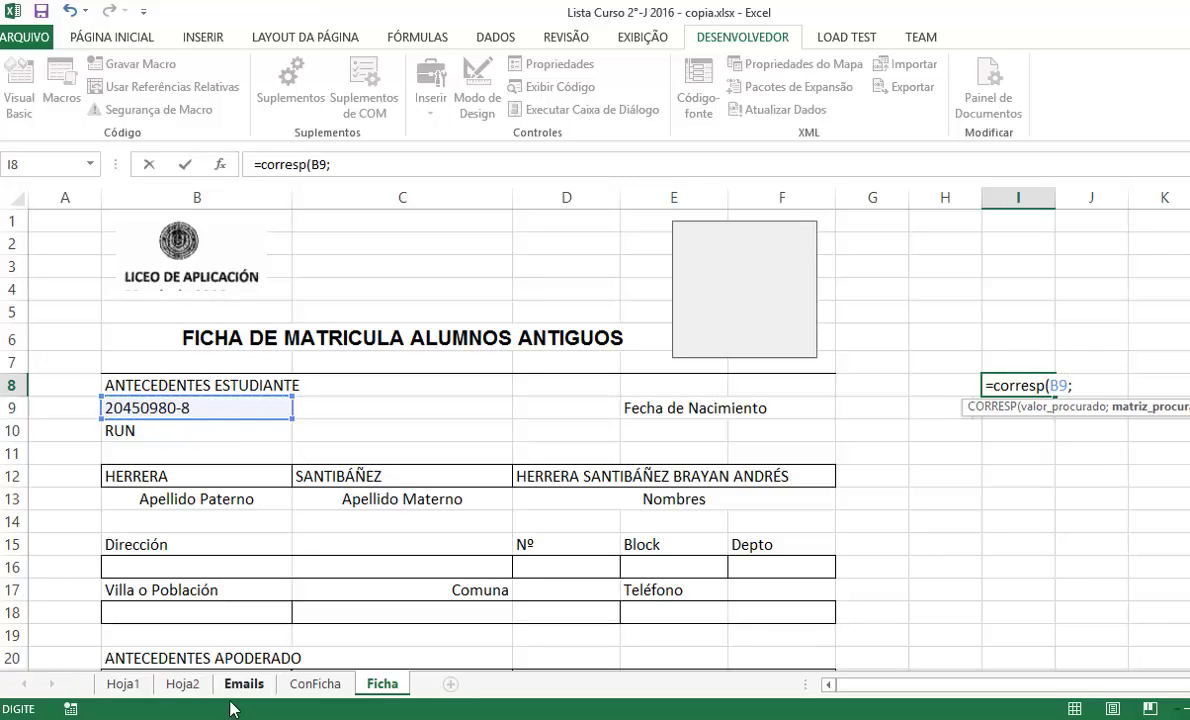
pyautogui.click(121, 686)
pyautogui.click(125, 240)
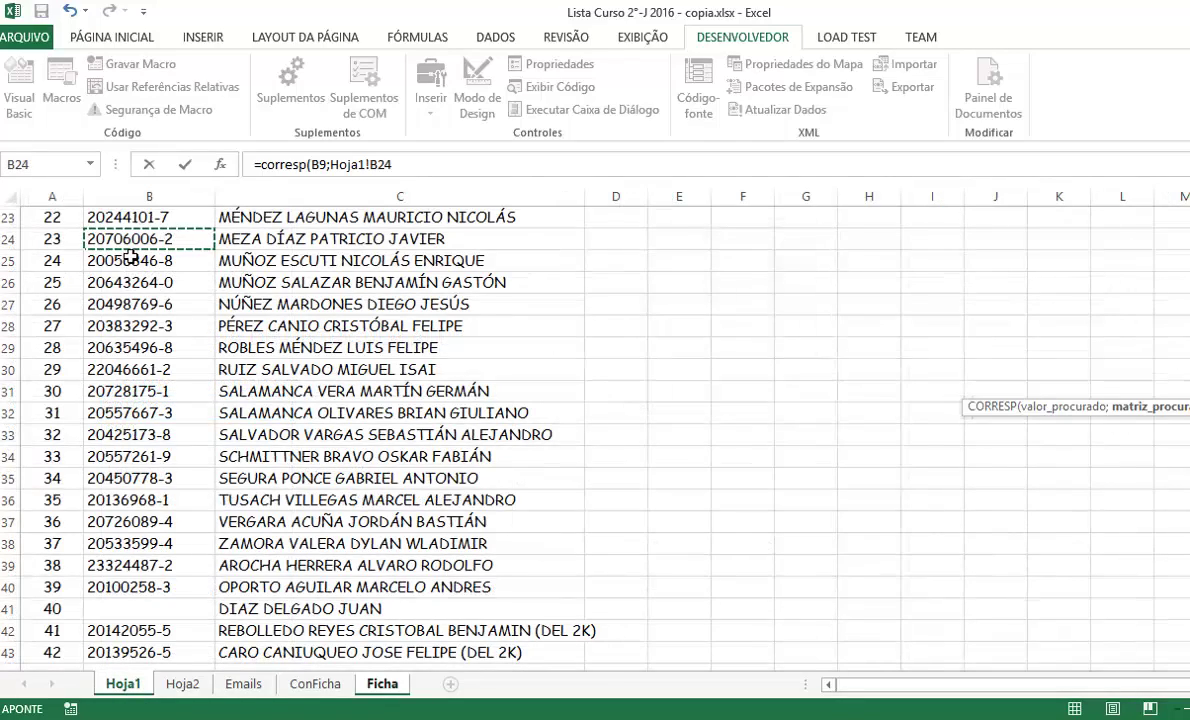
pyautogui.hotkey('ctrl', 'Up')
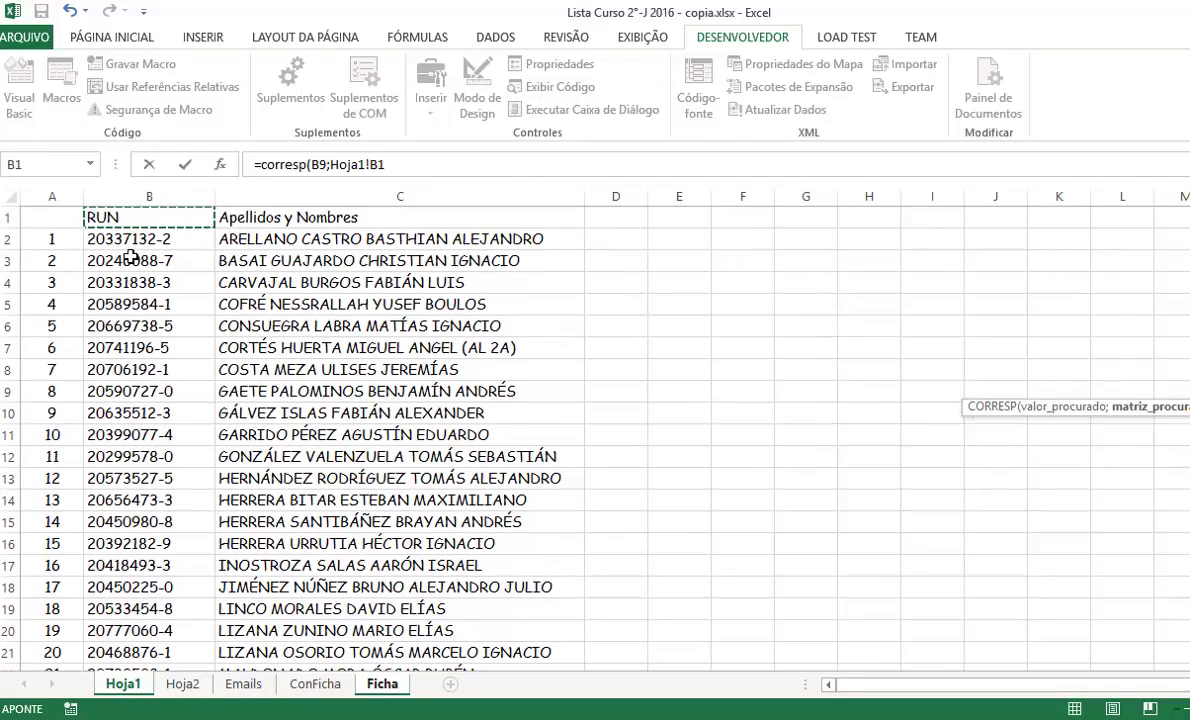
pyautogui.press('Down')
pyautogui.hotkey('ctrl', 'shift', 'Down')
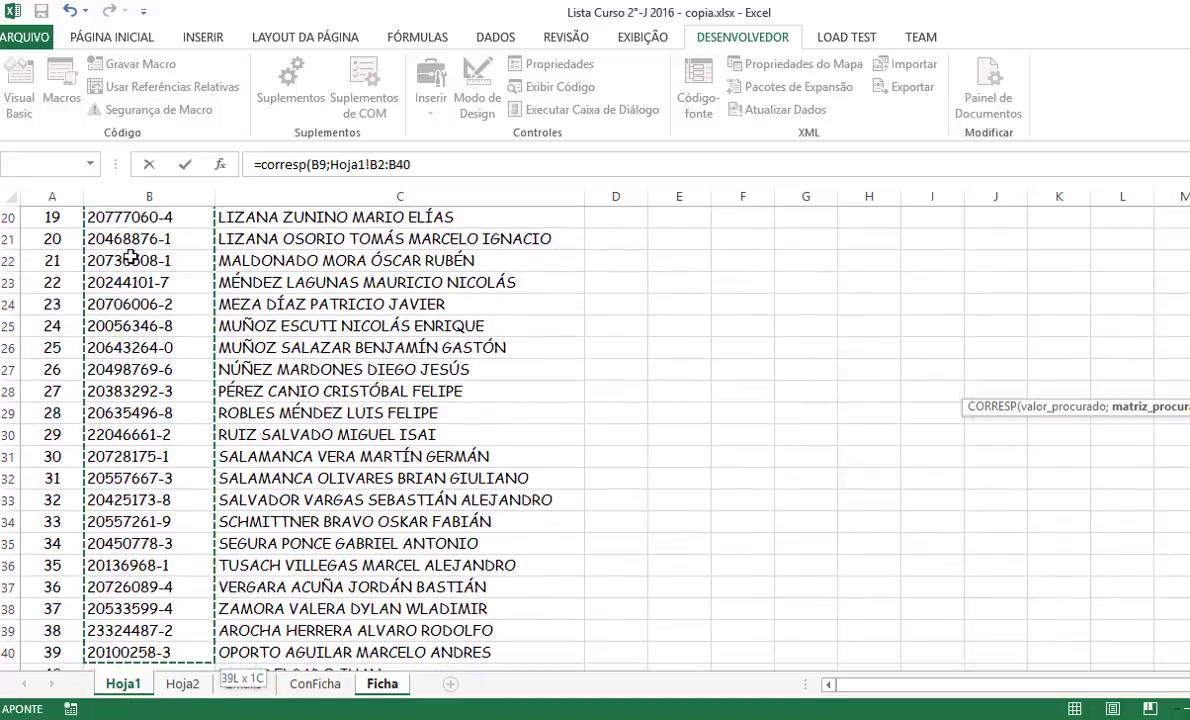
pyautogui.hotkey('shift', 'Down')
pyautogui.hotkey('shift', 'Down')
pyautogui.hotkey('shift', 'Down')
pyautogui.hotkey('shift', 'Down')
pyautogui.hotkey('shift', 'Up')
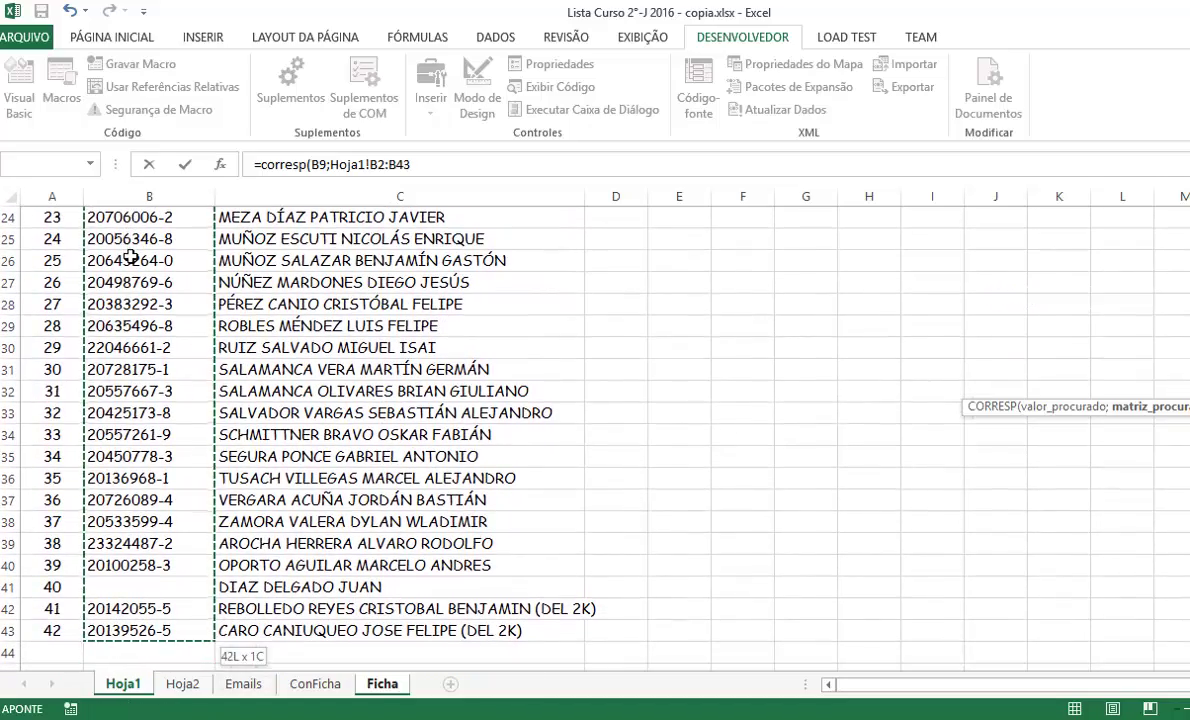
# Step: Set the match type to 0 (exact match) and commit, so I8 returns 14
pyautogui.write(';')
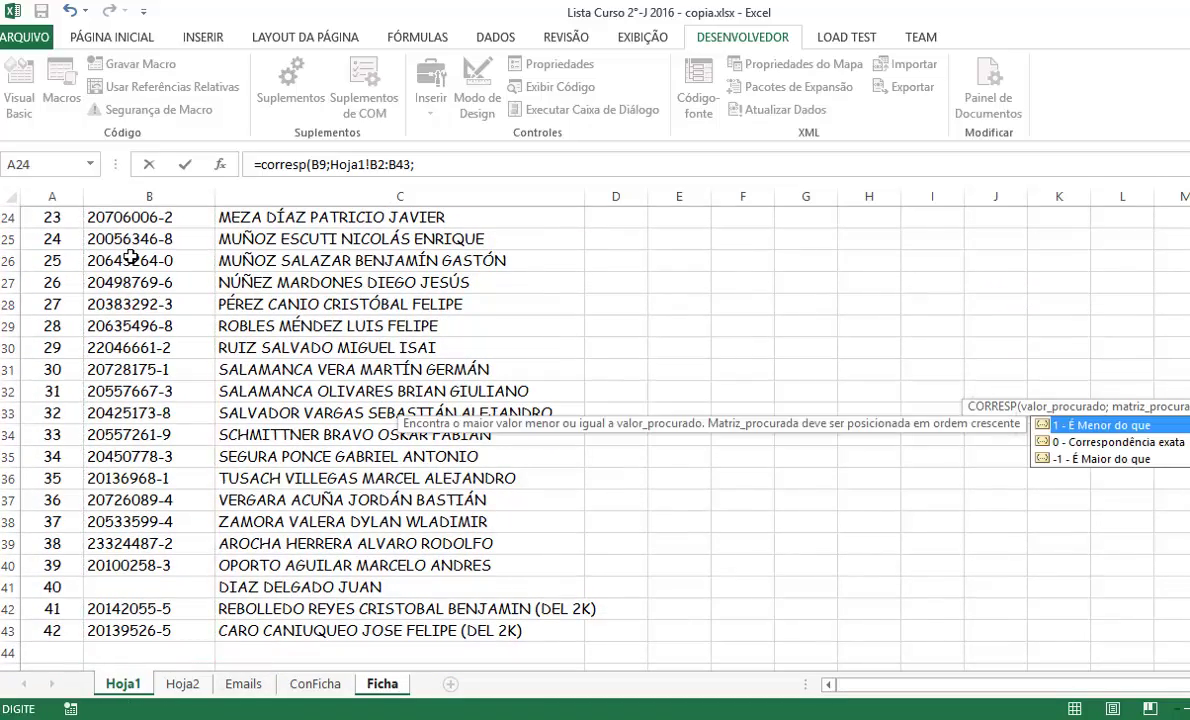
pyautogui.click(1139, 445)
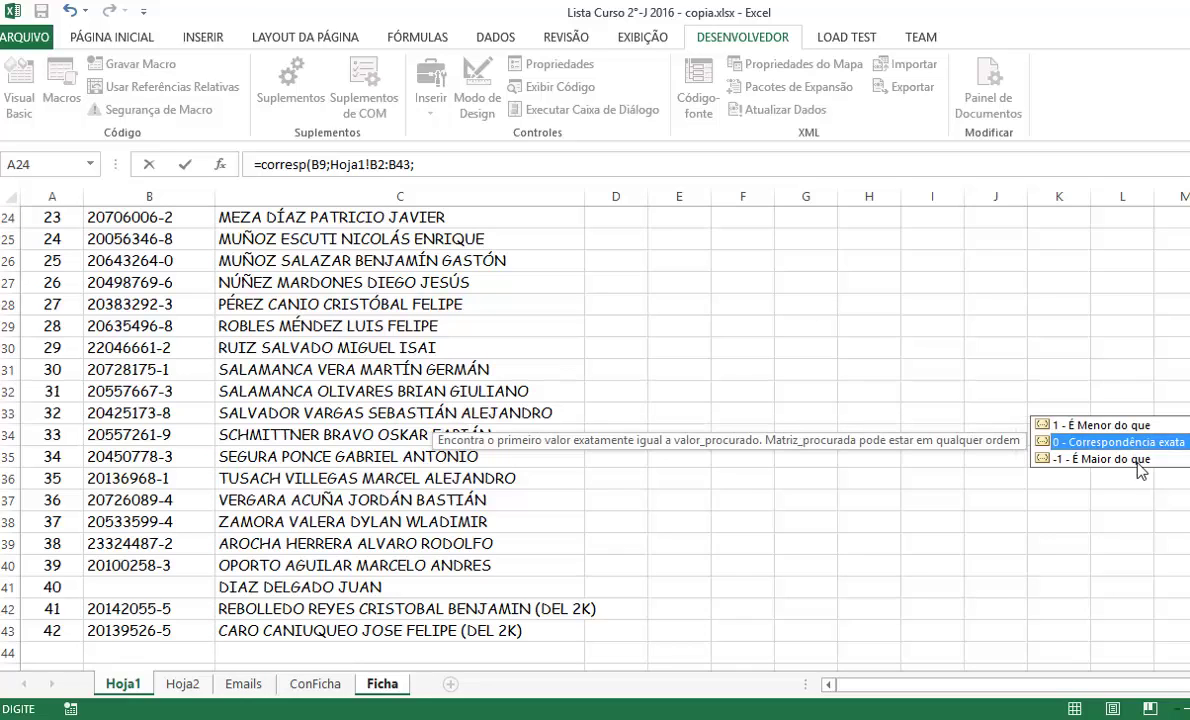
pyautogui.click(1131, 460)
pyautogui.click(1129, 444)
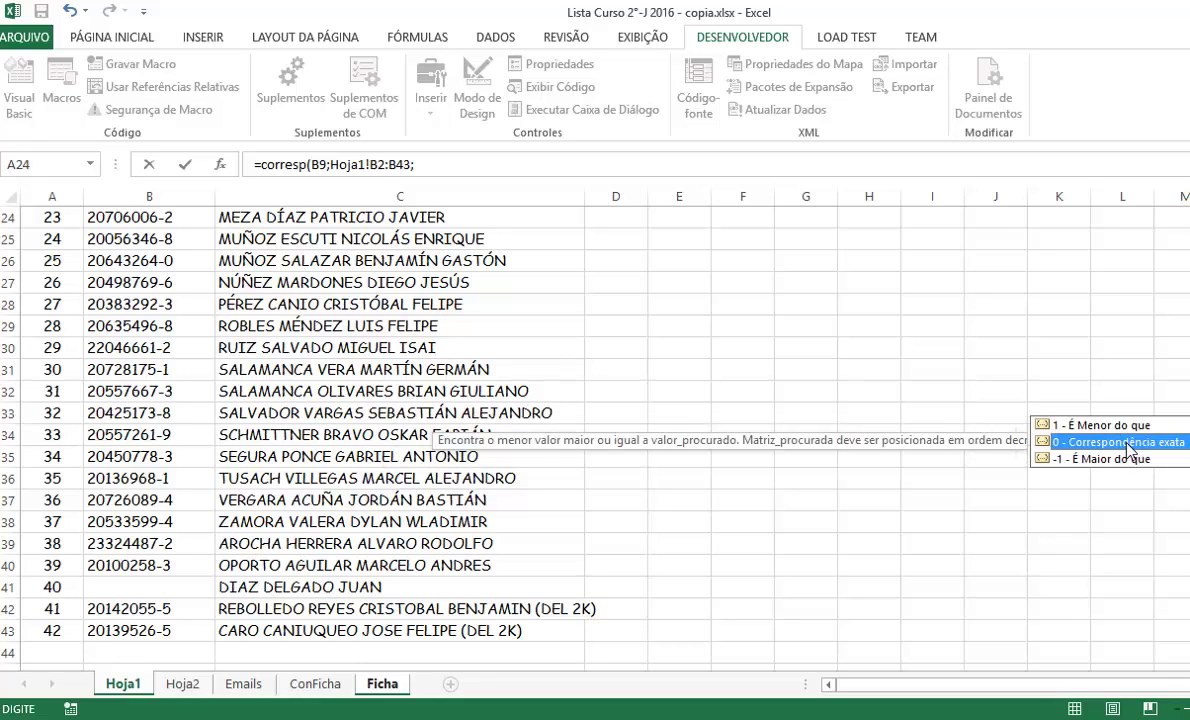
pyautogui.doubleClick(1129, 443)
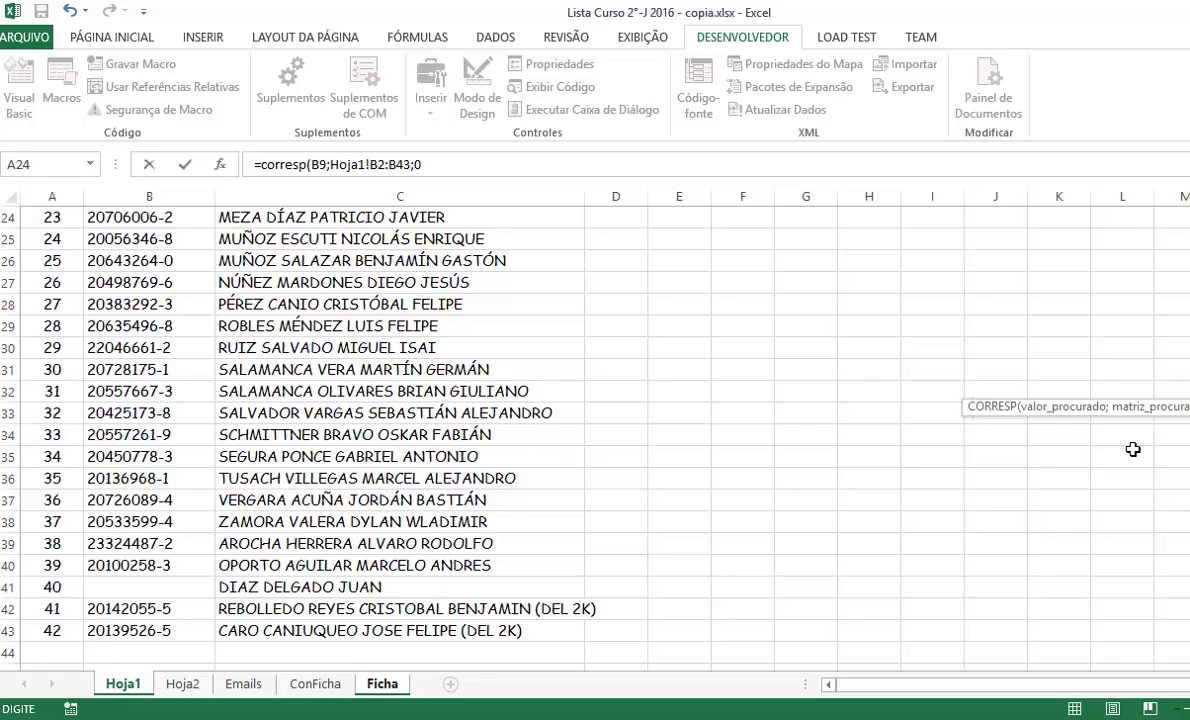
pyautogui.write(')')
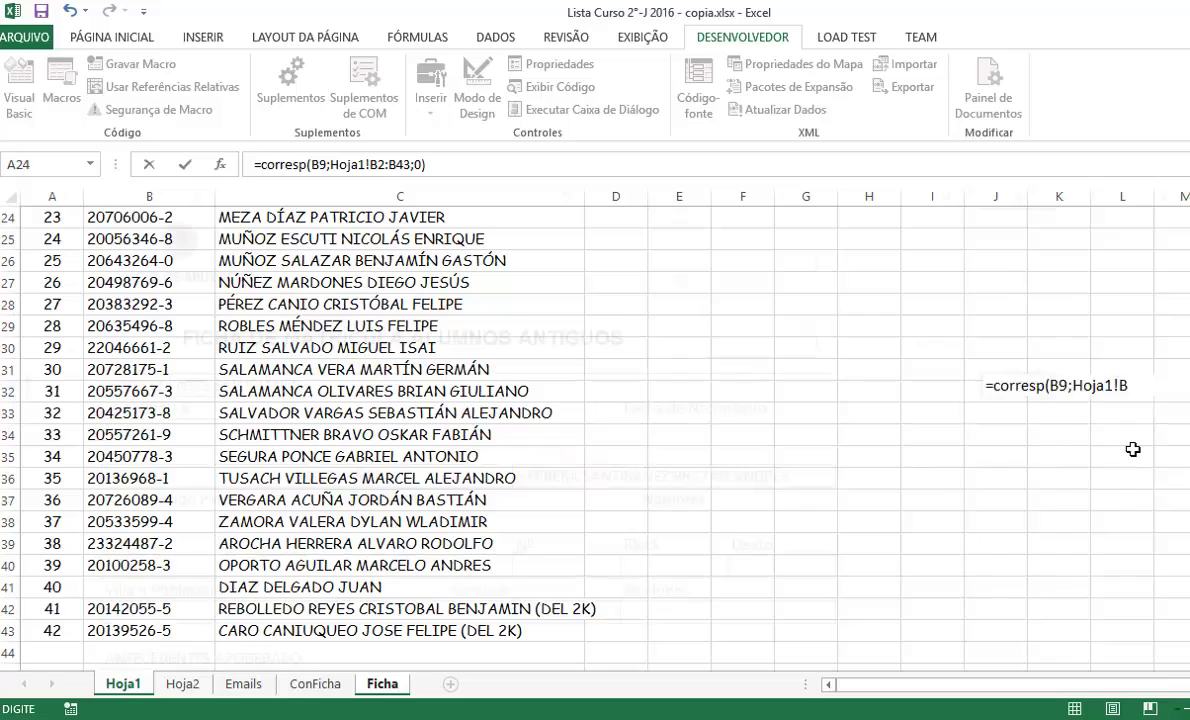
pyautogui.press('Return')
pyautogui.click(1038, 384)
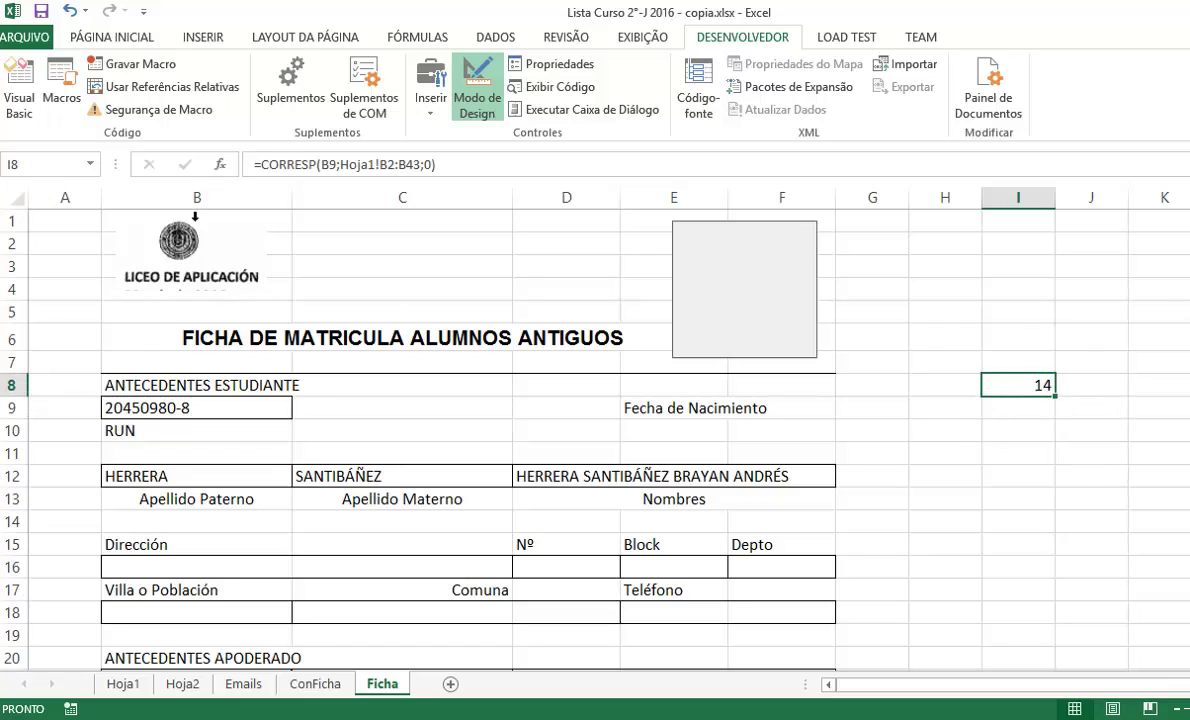
# Step: Choose the first student's RUN in B9 from its dropdown list
pyautogui.click(216, 410)
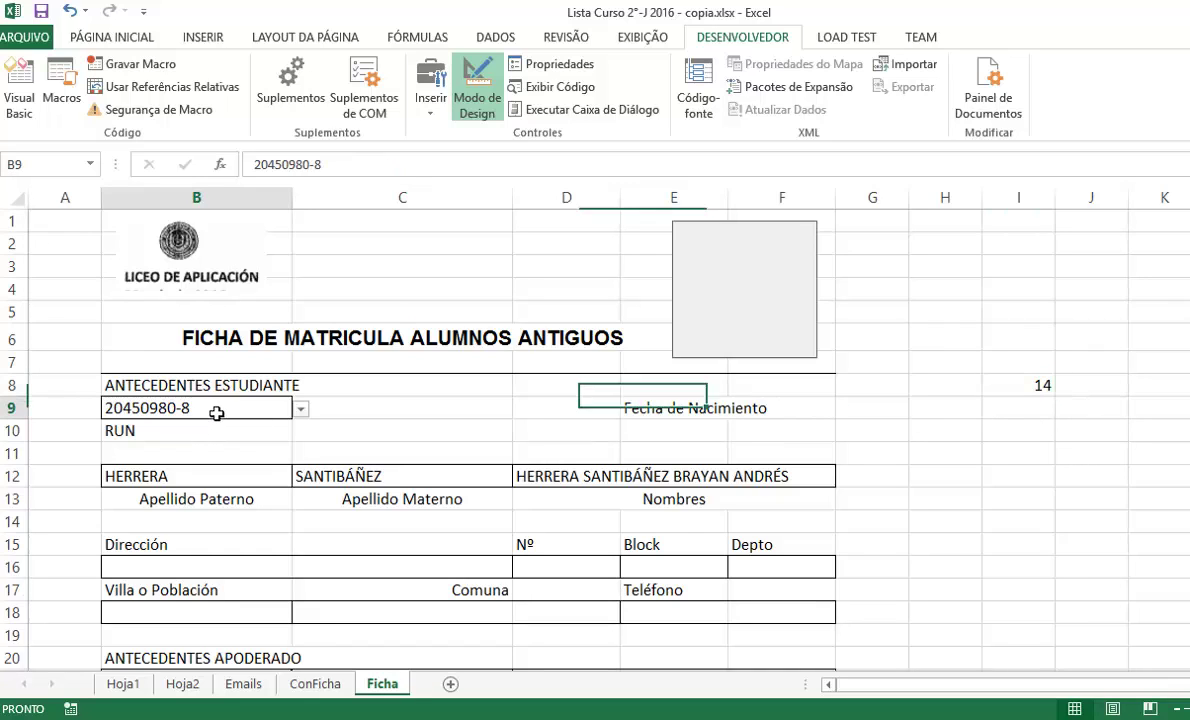
pyautogui.click(300, 409)
pyautogui.click(203, 470)
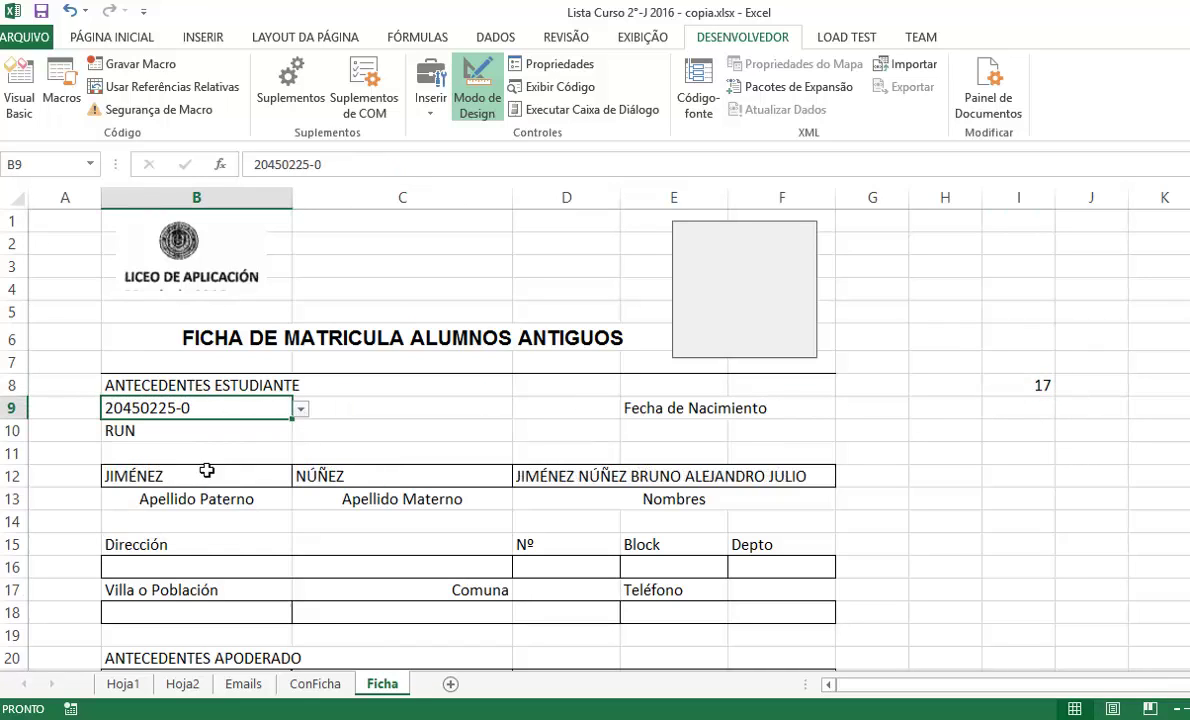
pyautogui.click(300, 409)
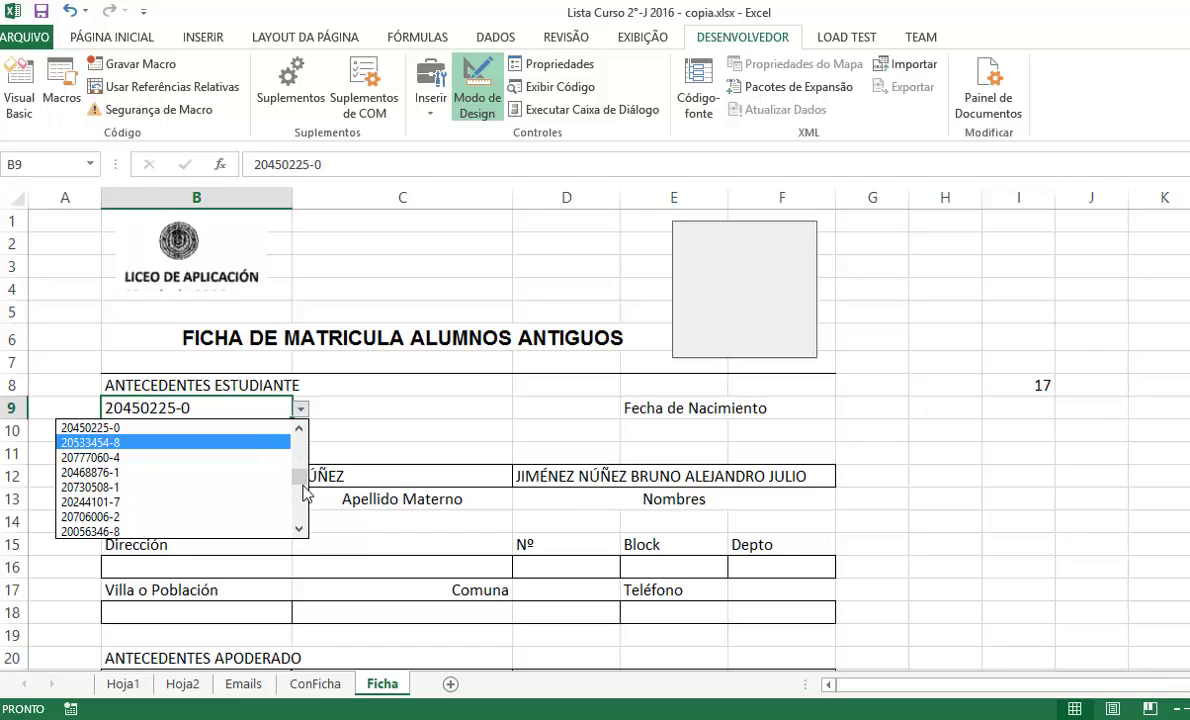
pyautogui.moveTo(299, 477); pyautogui.dragTo(295, 420)
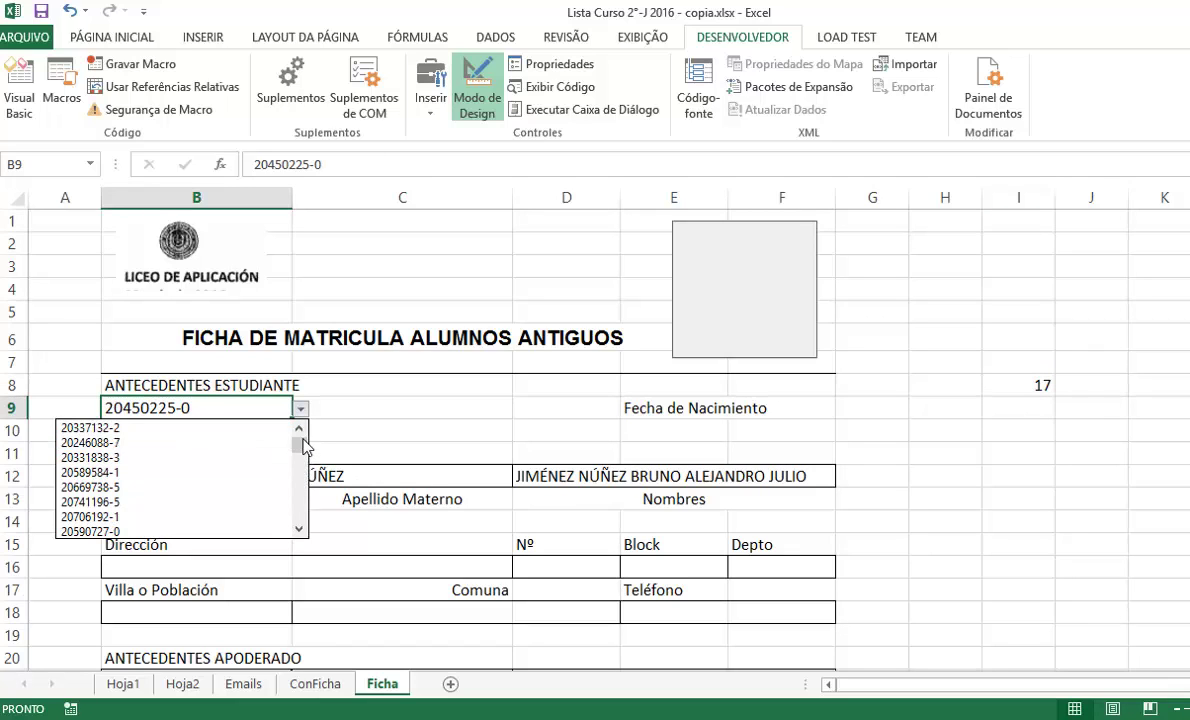
pyautogui.click(152, 427)
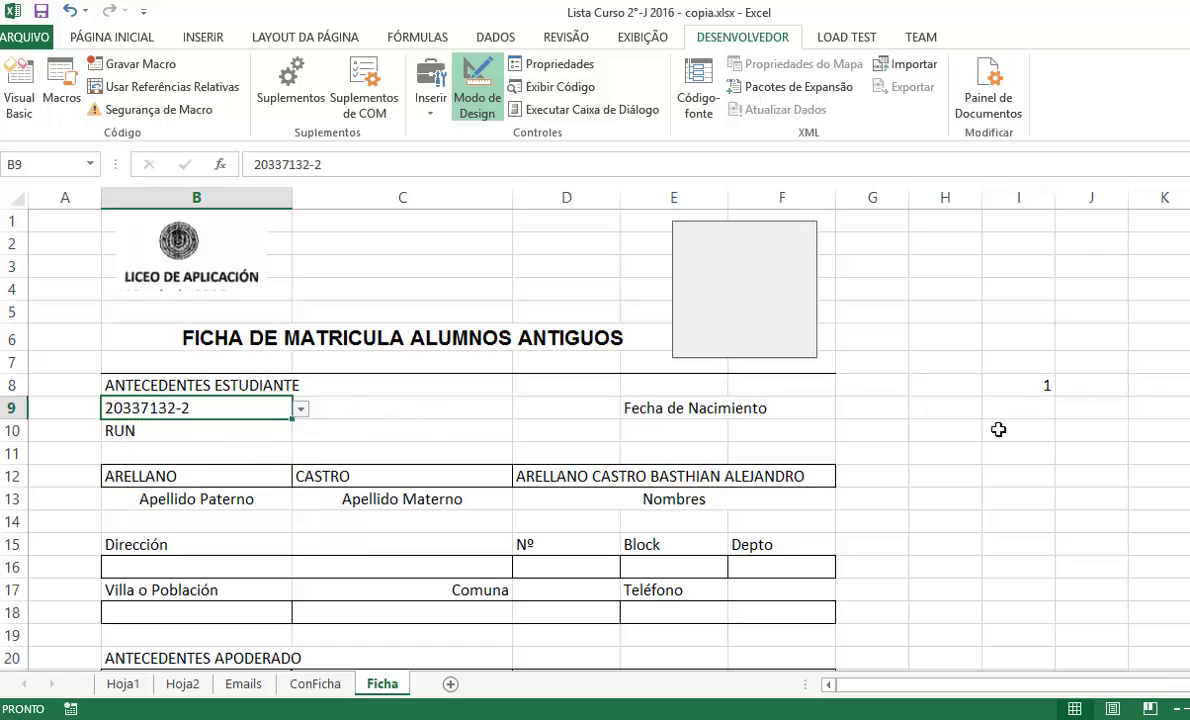
# Step: Recommit the unchanged CORRESP formula in I8, which now returns 1
pyautogui.click(1040, 388)
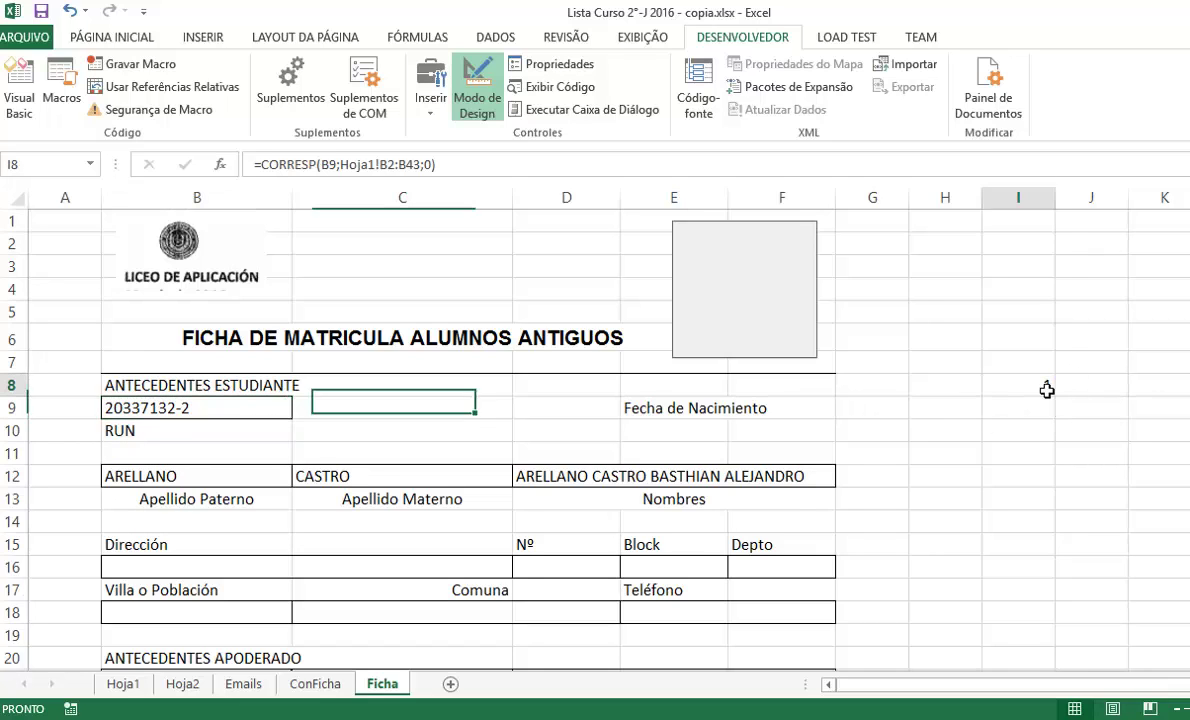
pyautogui.click(490, 174)
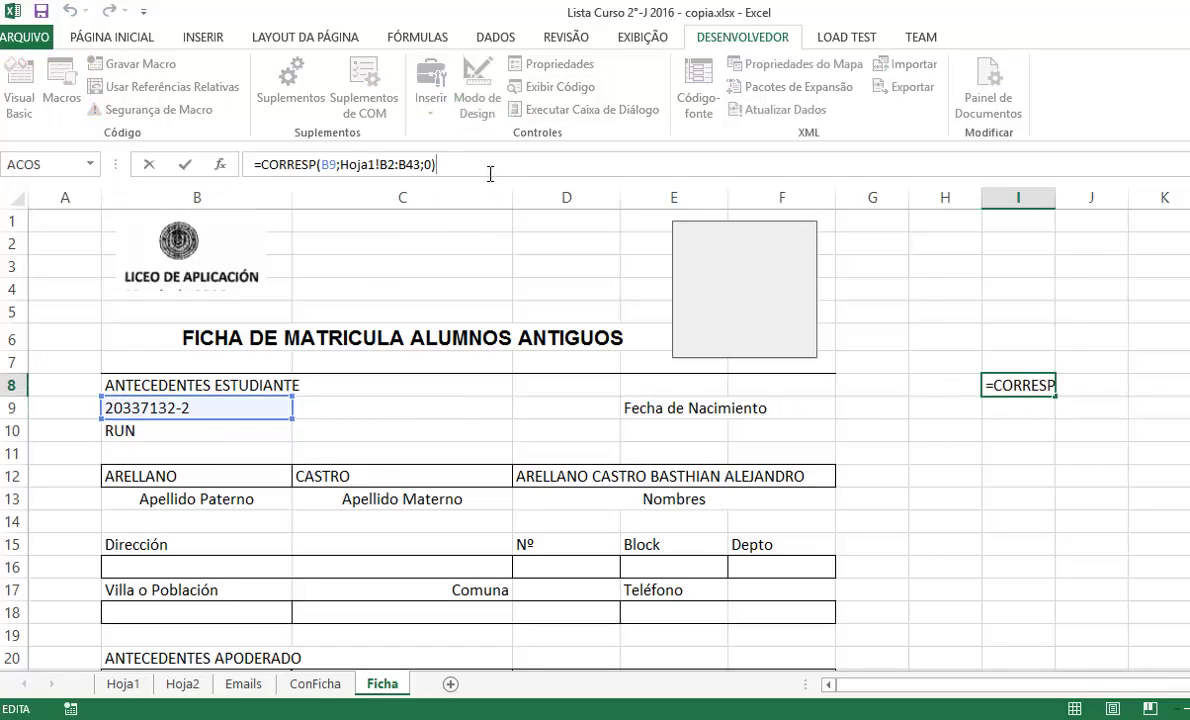
pyautogui.write('+')
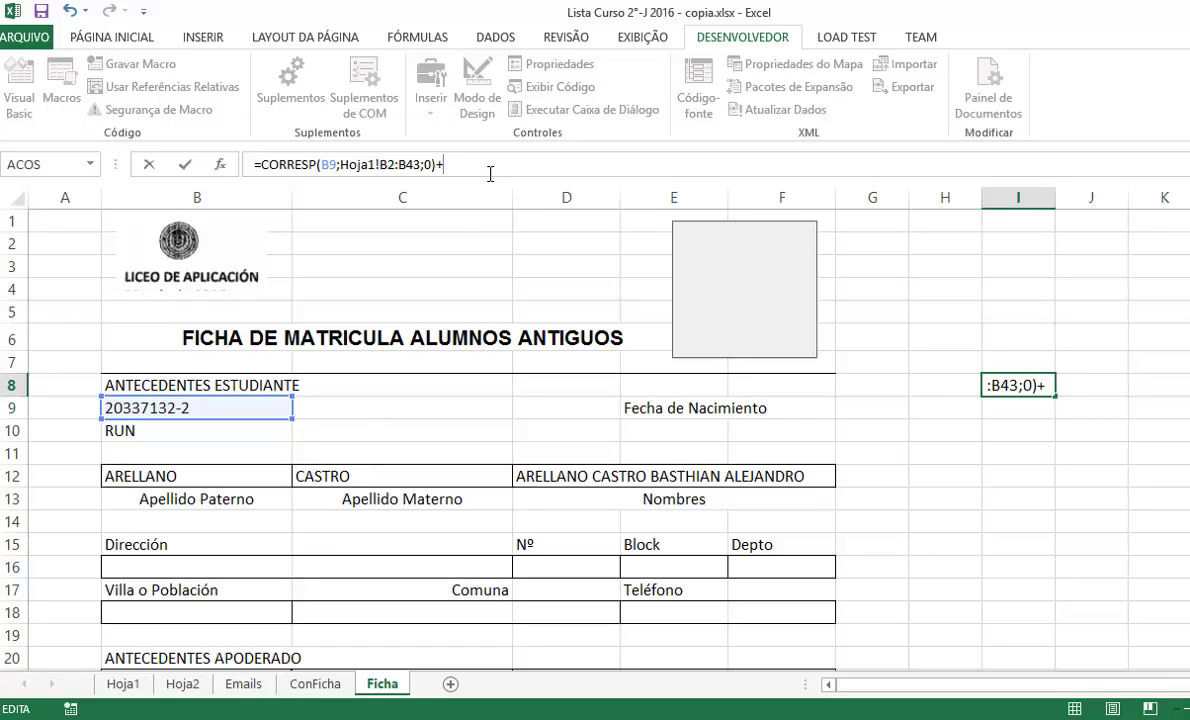
pyautogui.press('BackSpace')
pyautogui.press('Return')
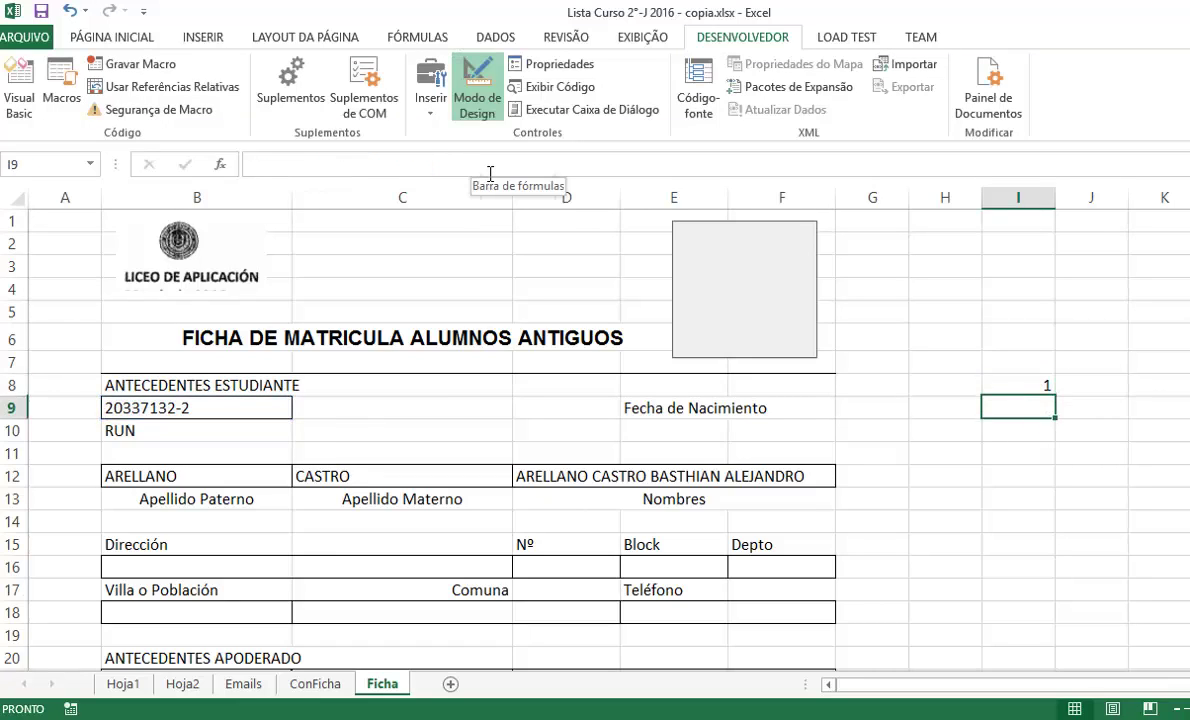
pyautogui.press('Up')
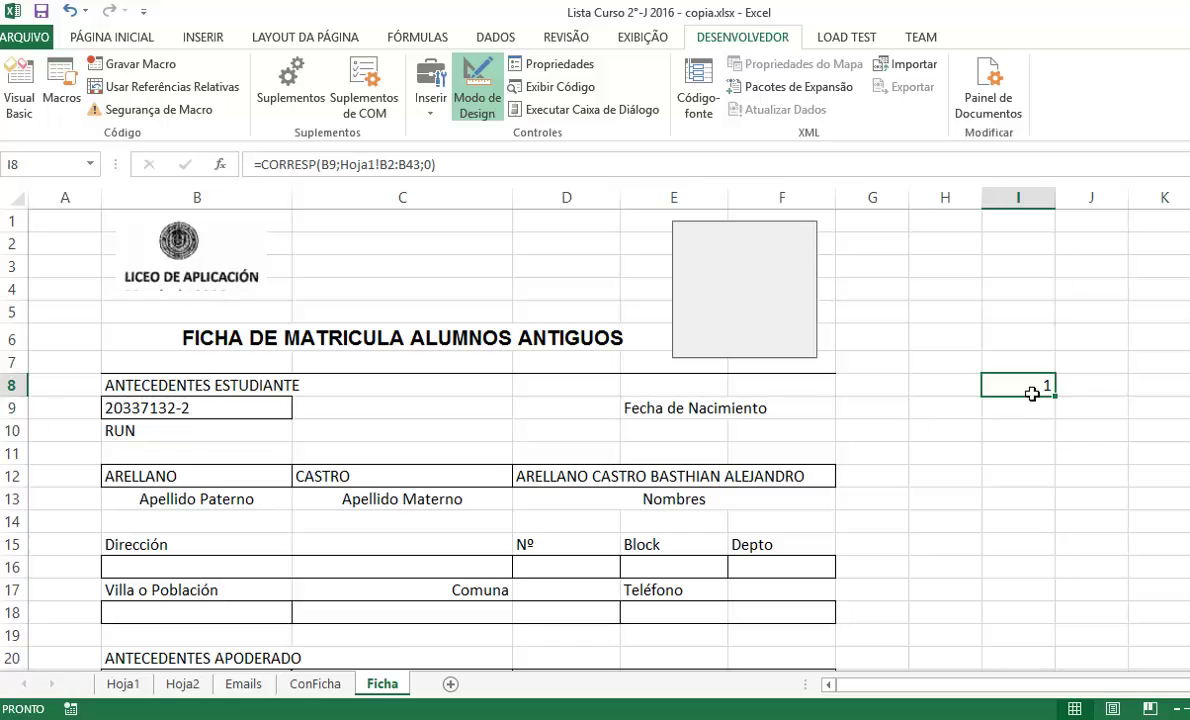
# Step: In the Ficha sheet code, replace Target.Text with Range("I8").Text in the sCaminhoArquivo photo path
pyautogui.rightClick(390, 685)
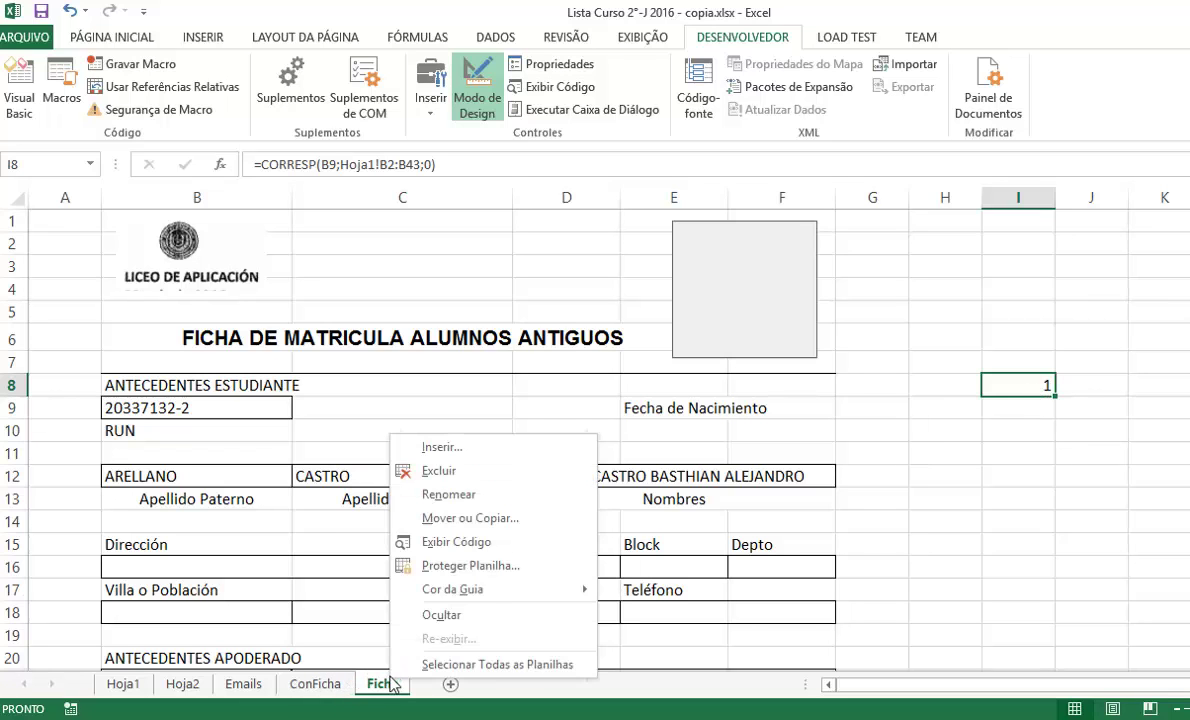
pyautogui.click(436, 508)
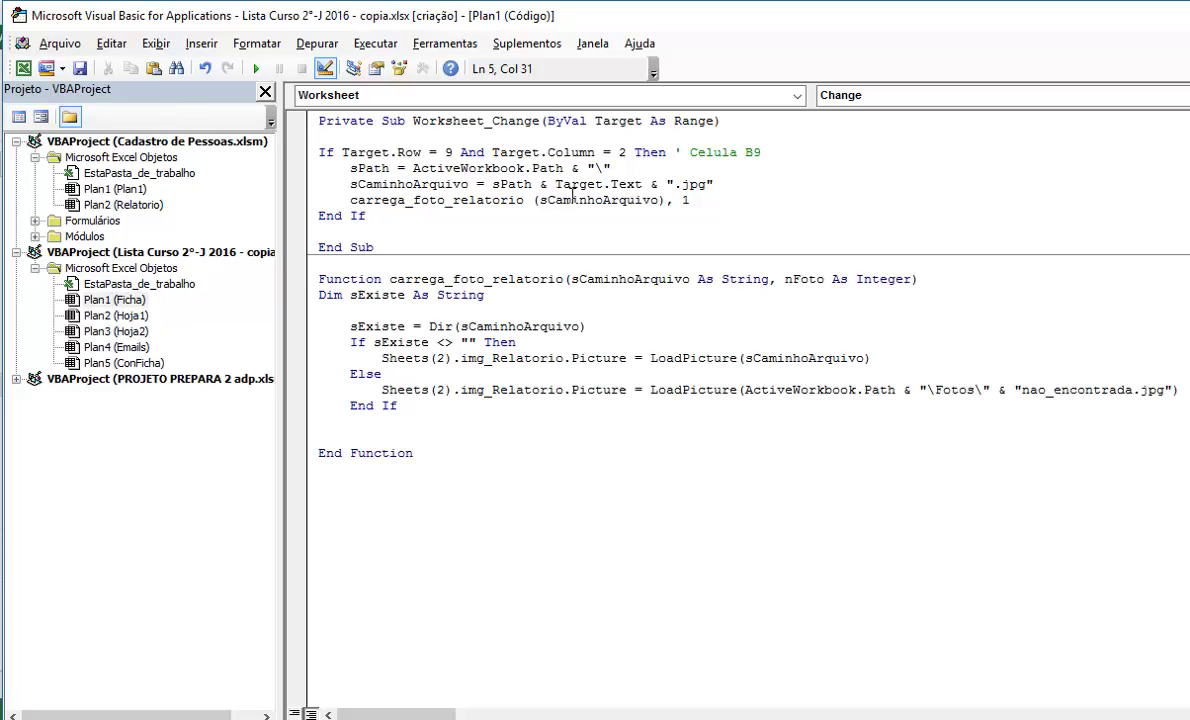
pyautogui.moveTo(557, 188); pyautogui.dragTo(655, 195)
pyautogui.write('R')
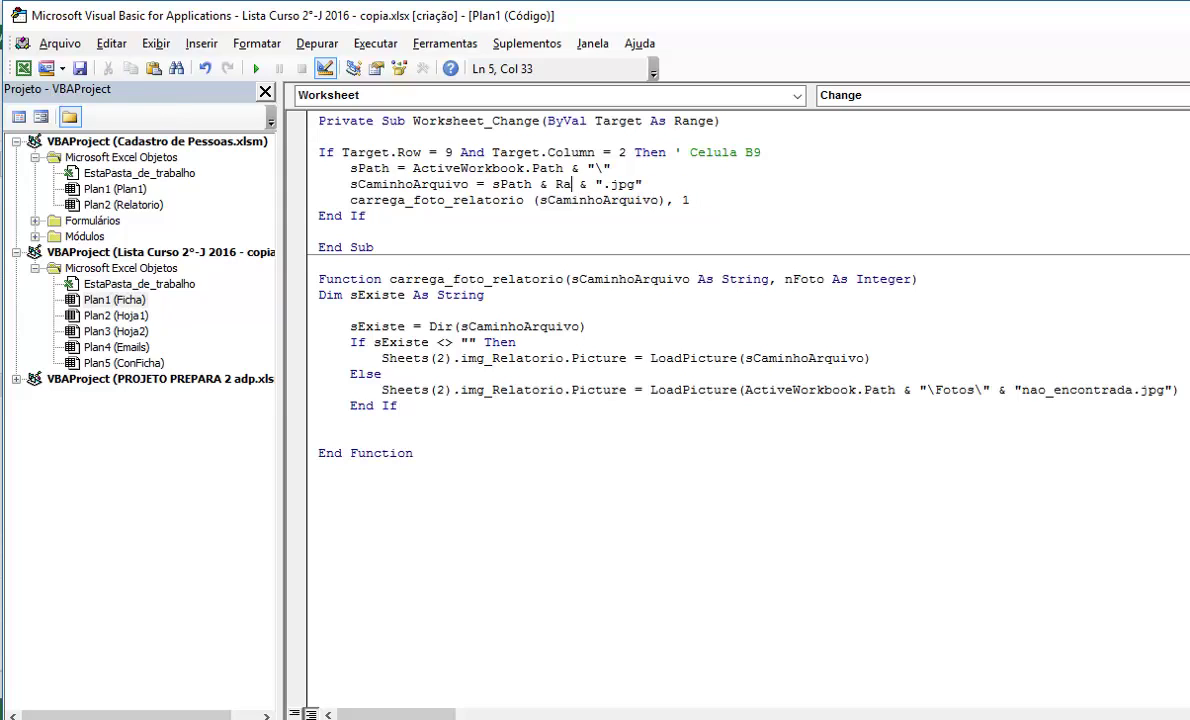
pyautogui.write('ange')
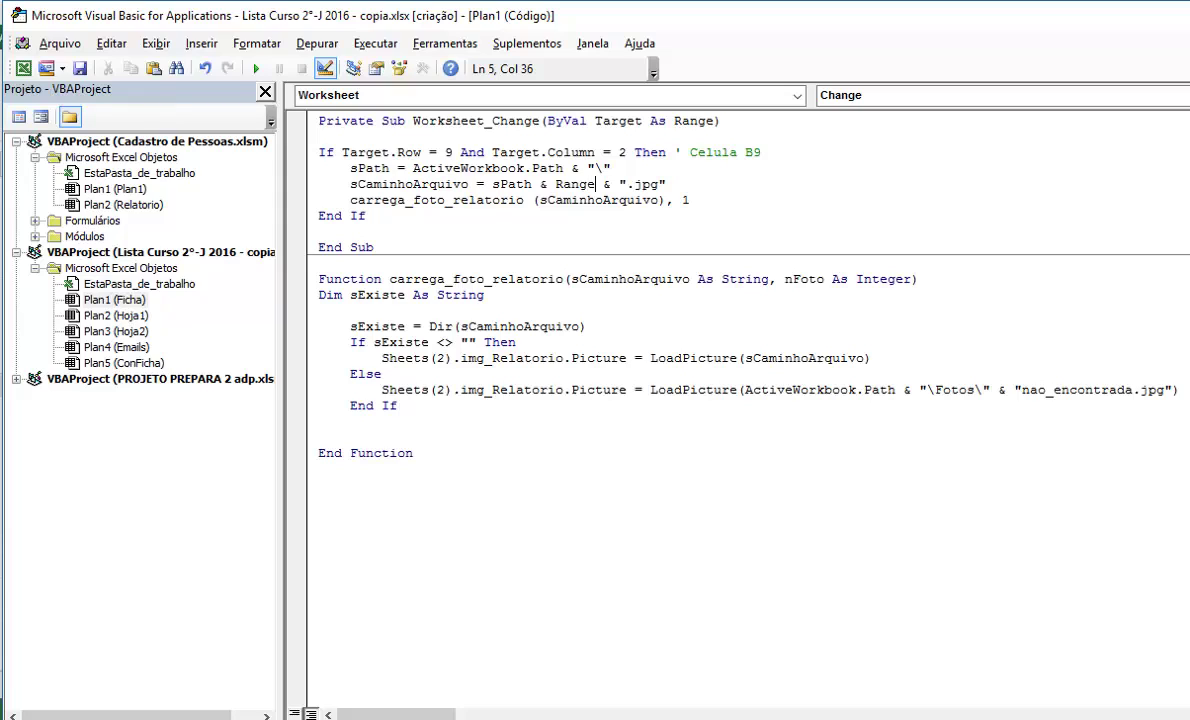
pyautogui.write('(')
pyautogui.write('"I"')
pyautogui.press('Left')
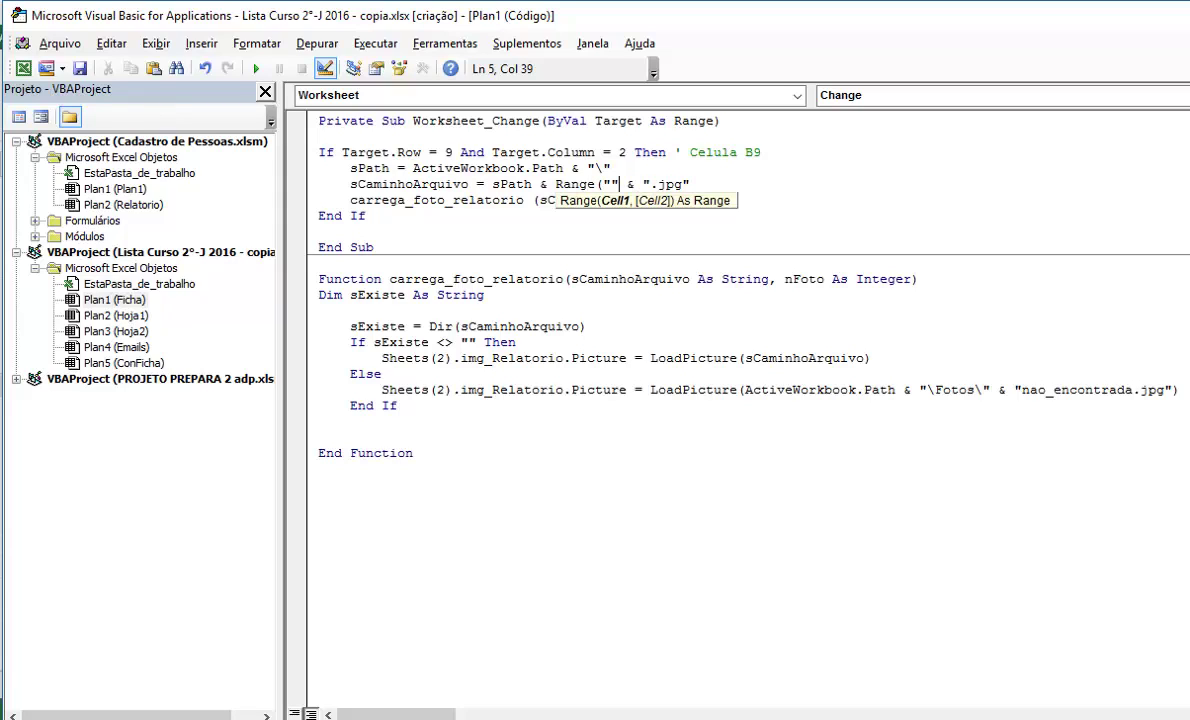
pyautogui.write('I8"')
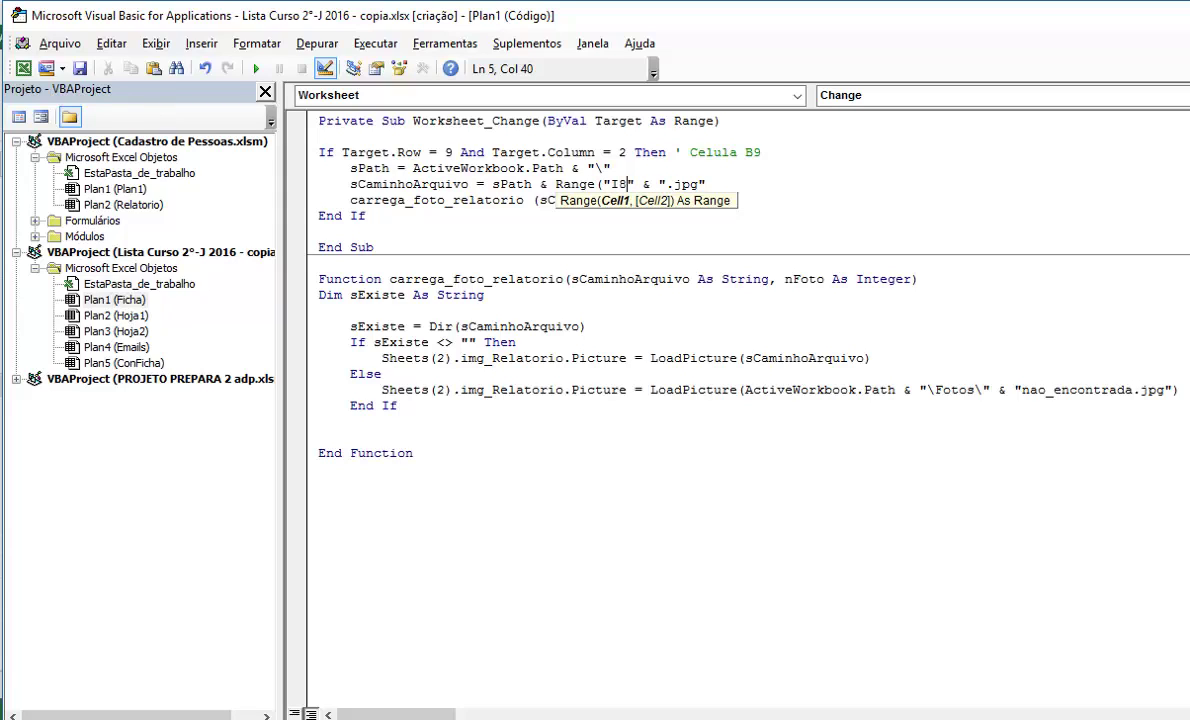
pyautogui.write(')')
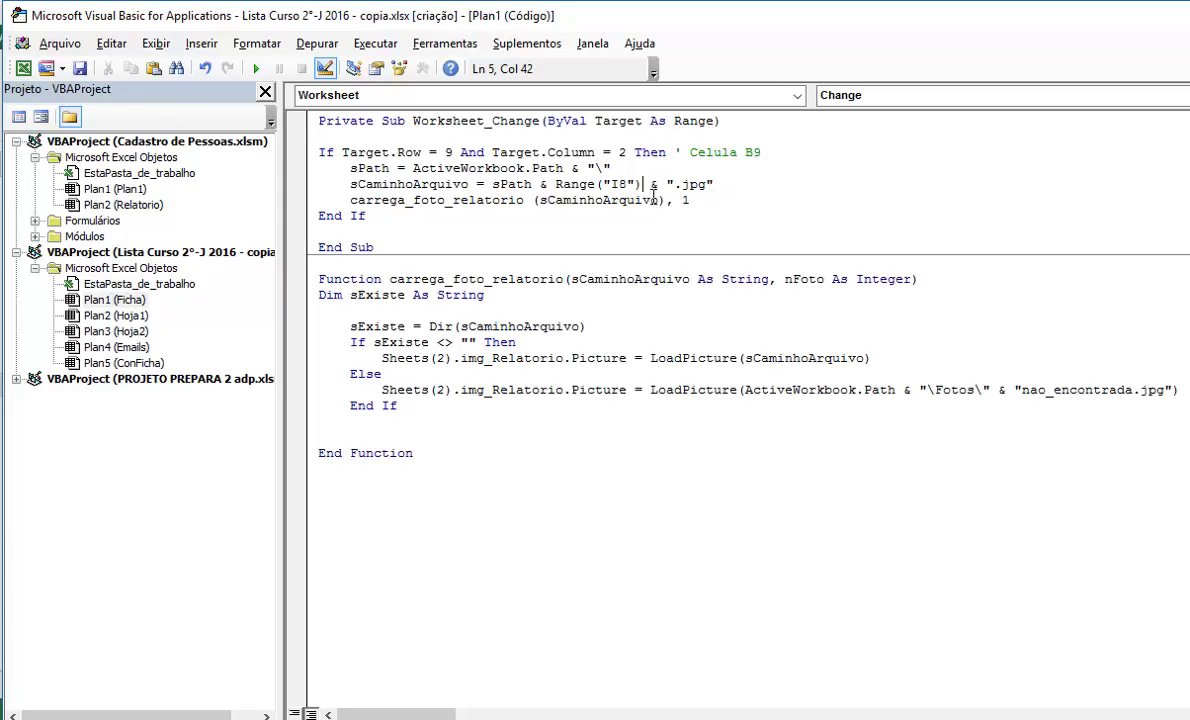
pyautogui.write('.')
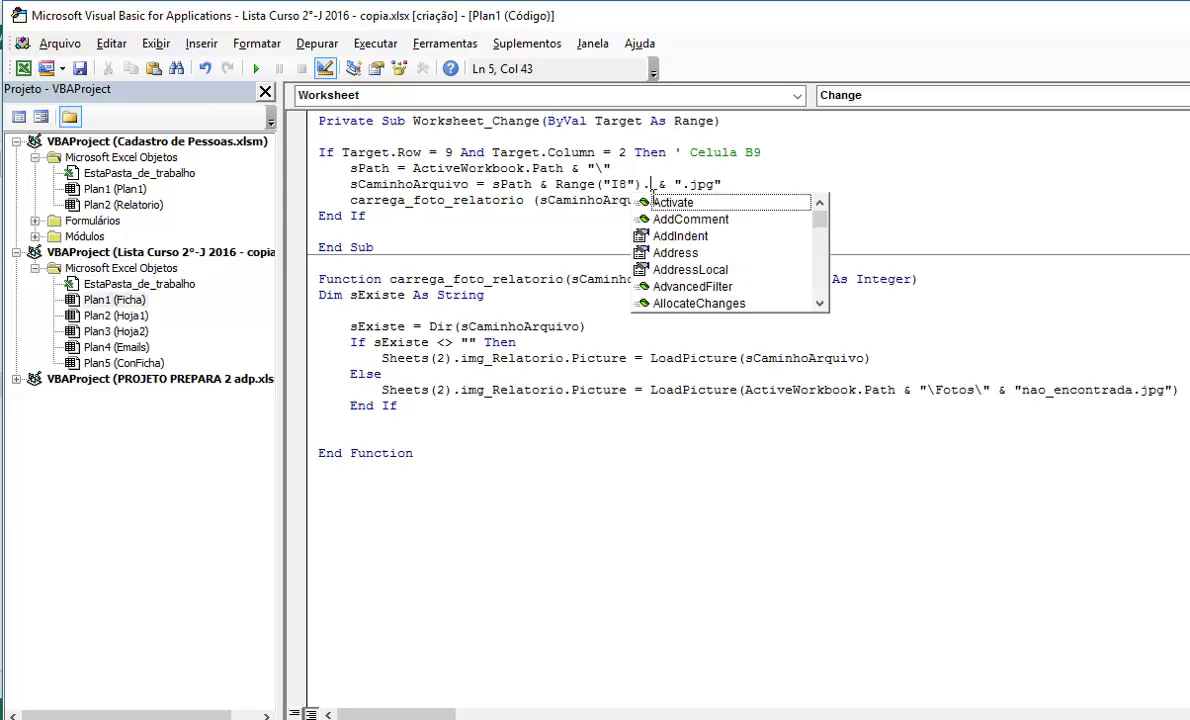
pyautogui.write('te')
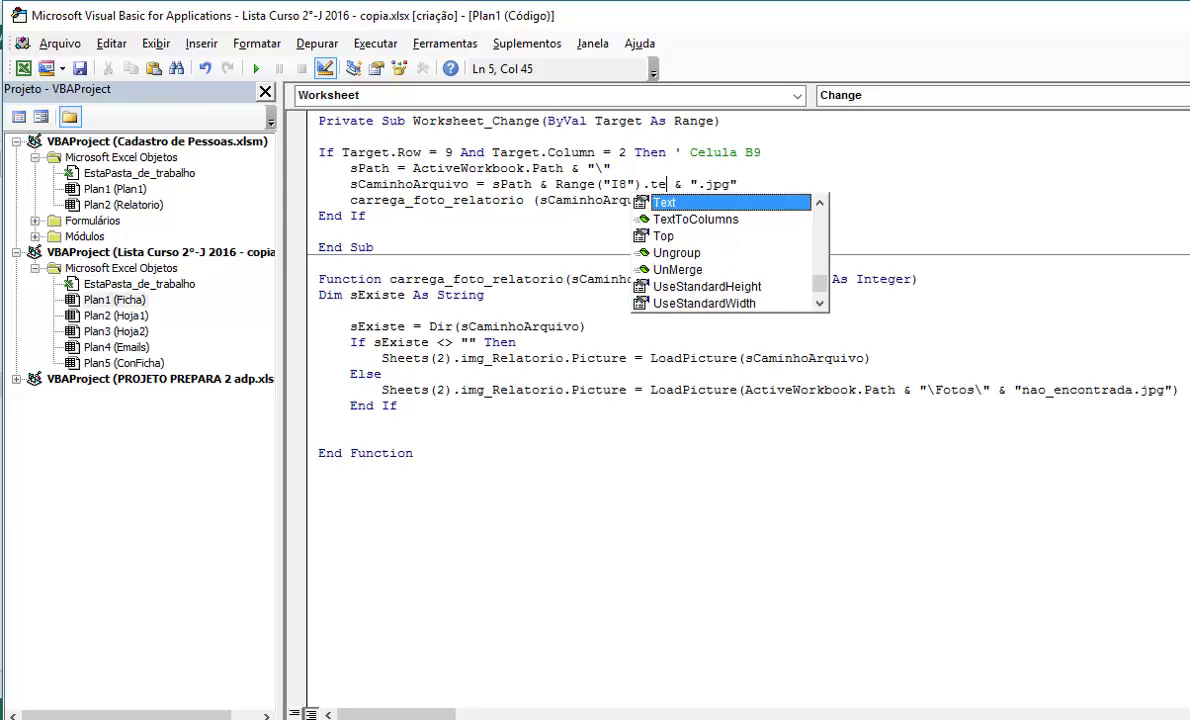
pyautogui.write('xt')
pyautogui.click(885, 168)
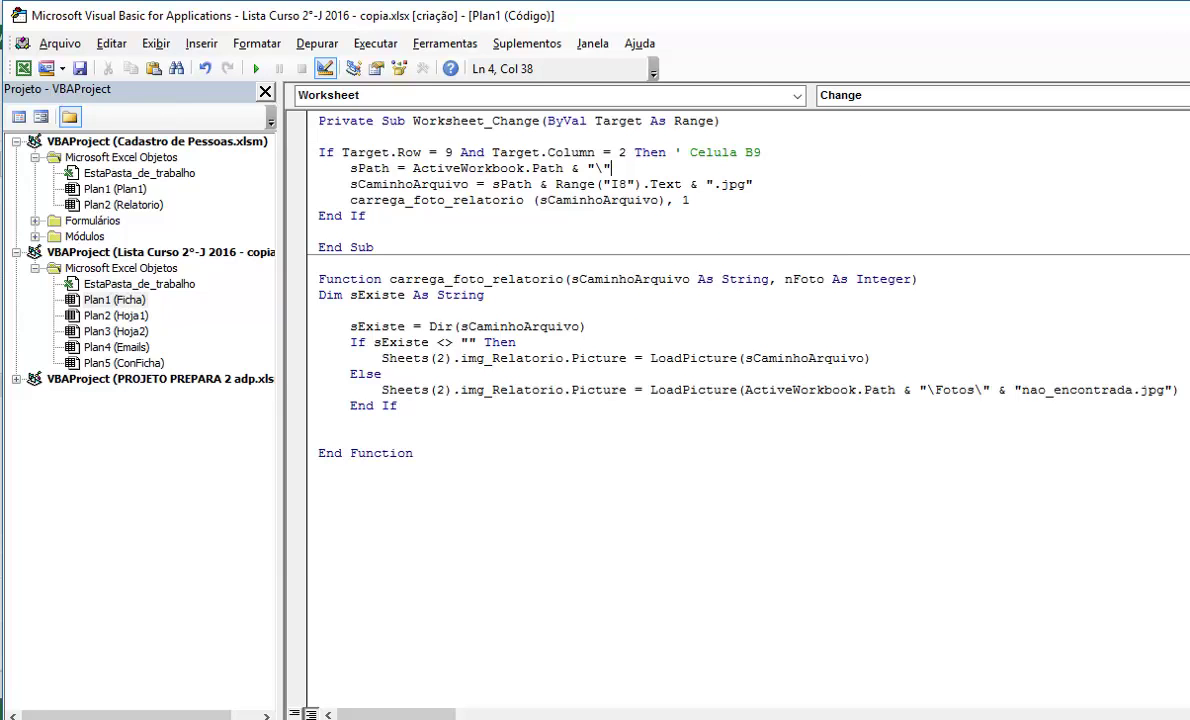
pyautogui.hotkey('alt', 'F11')
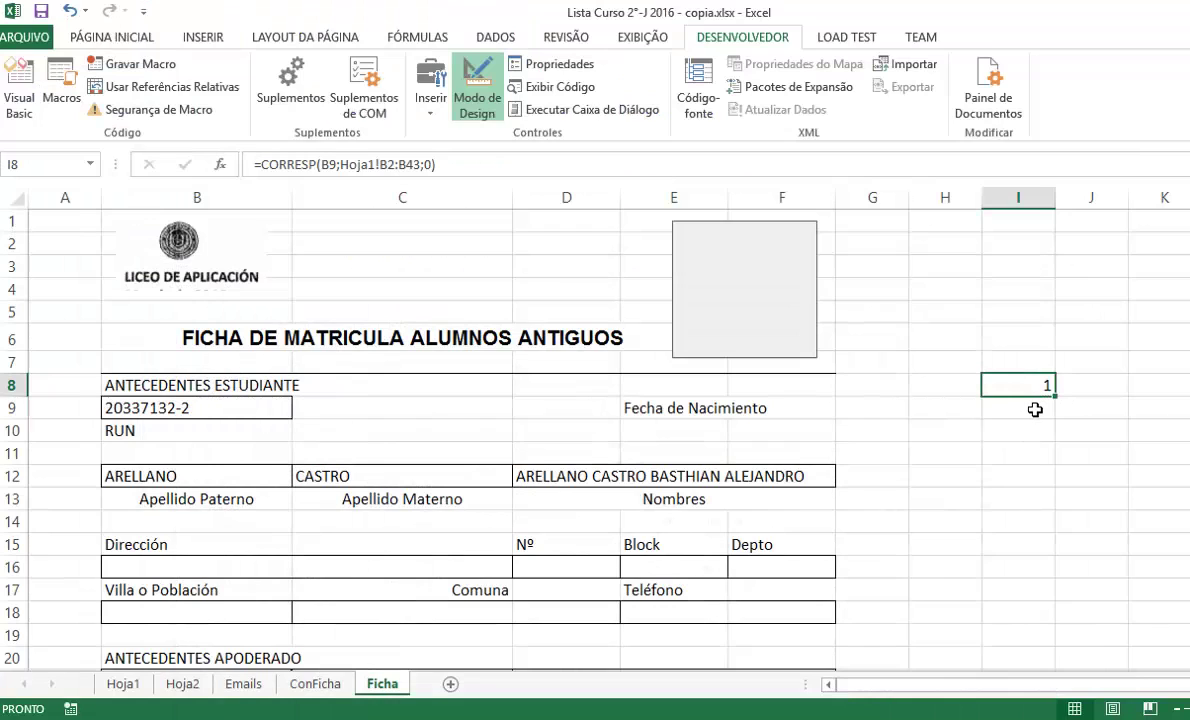
# Step: Move the index formula from I8 to I9 and open the Ficha sheet's code
pyautogui.moveTo(1033, 399); pyautogui.dragTo(1031, 418)
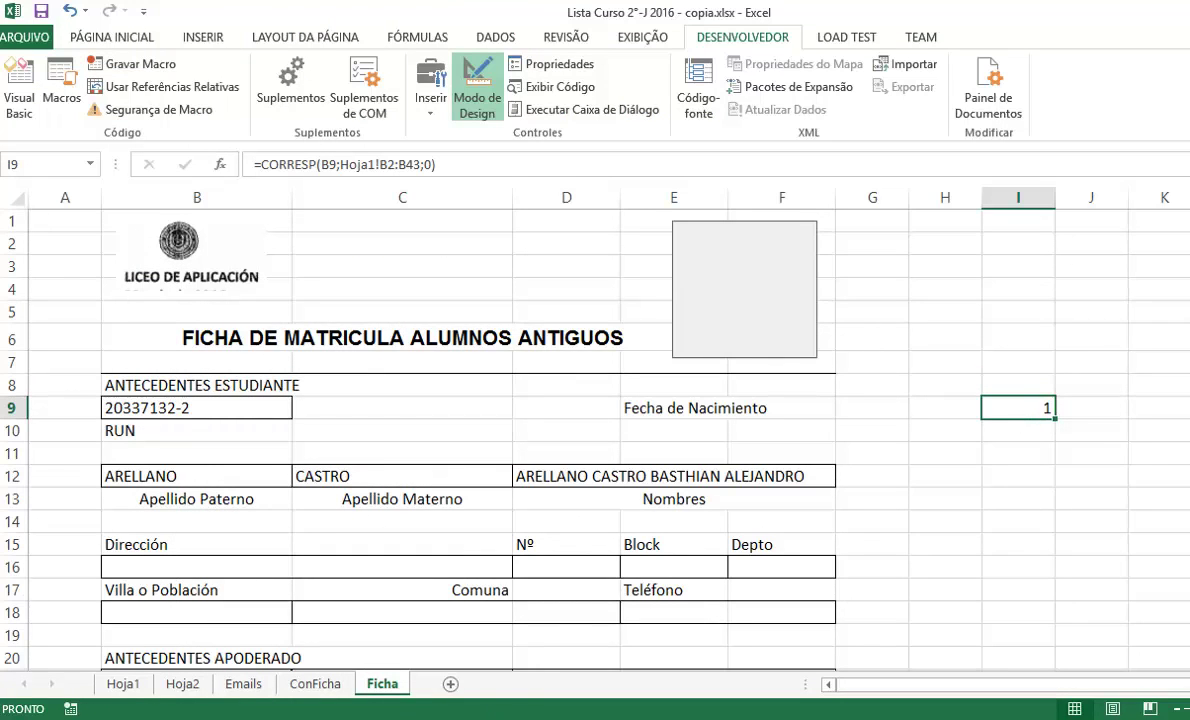
pyautogui.rightClick(386, 683)
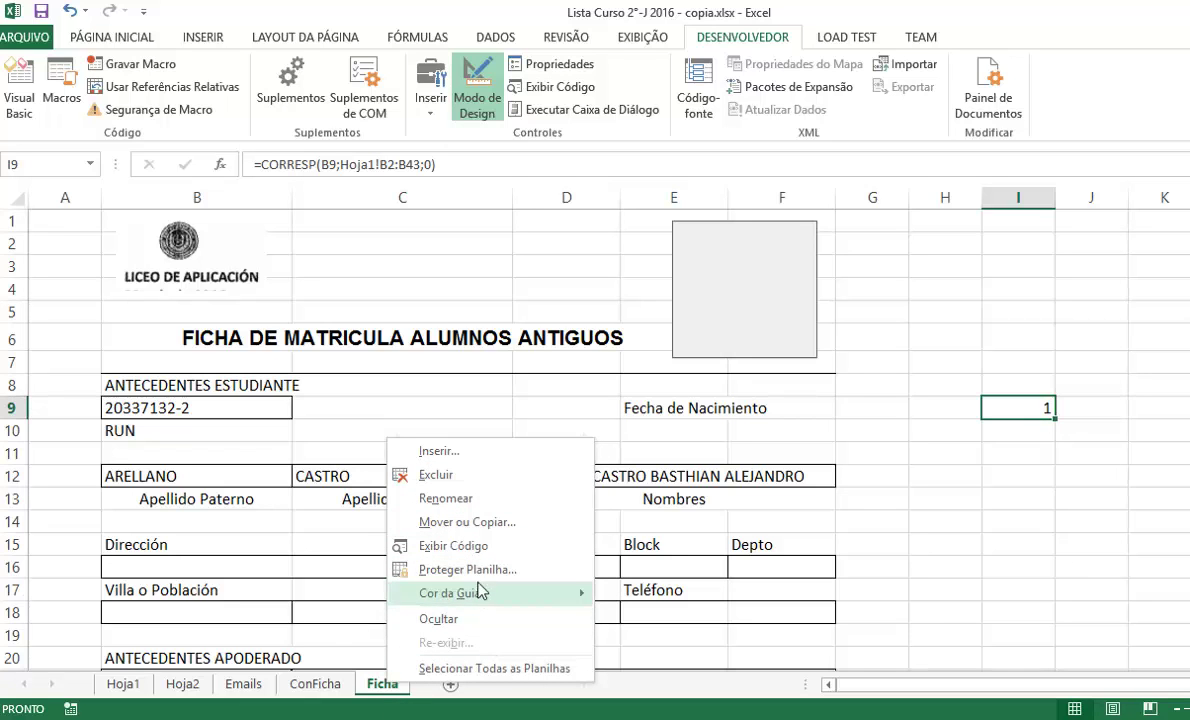
pyautogui.click(484, 548)
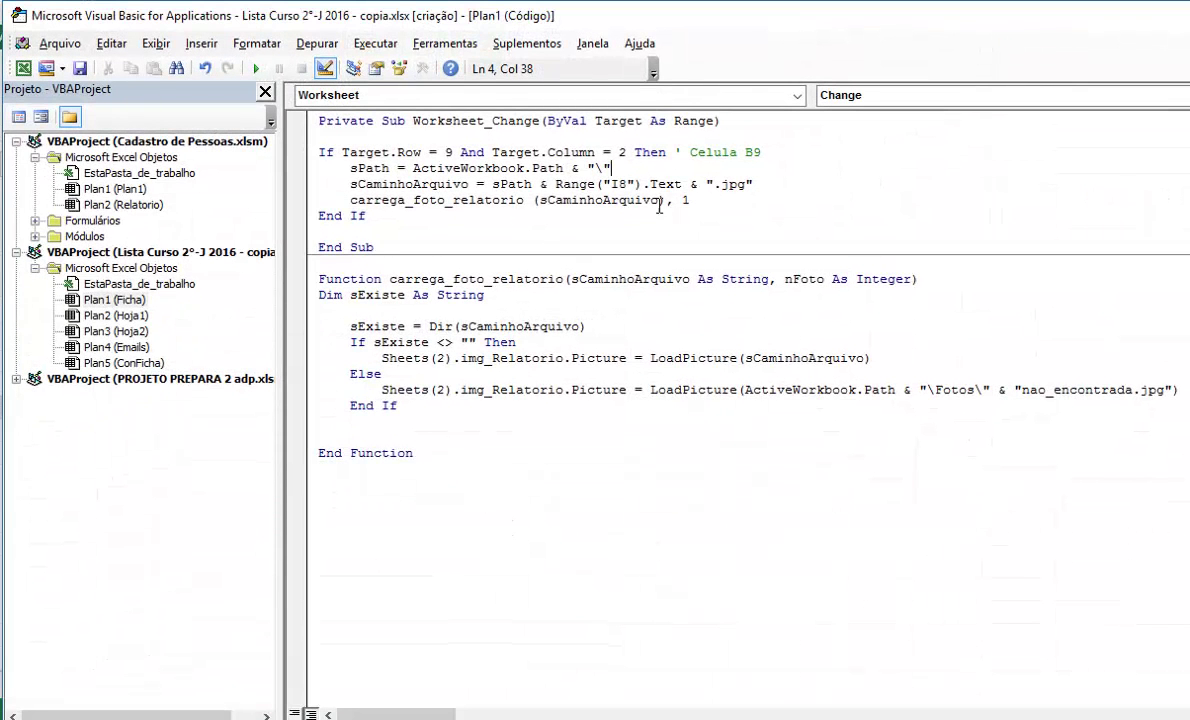
# Step: Change the photo path reference from Range("I8") to Range("I9")
pyautogui.press('Down')
pyautogui.press('Right')
pyautogui.press('Delete')
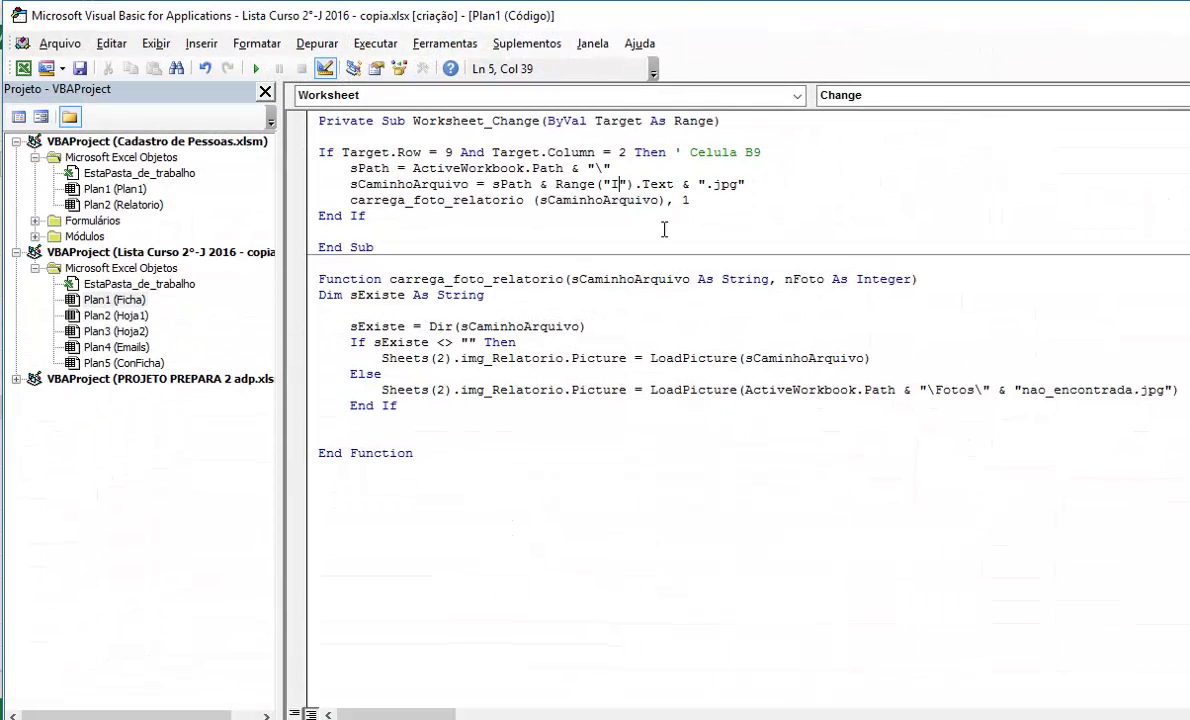
pyautogui.write('9')
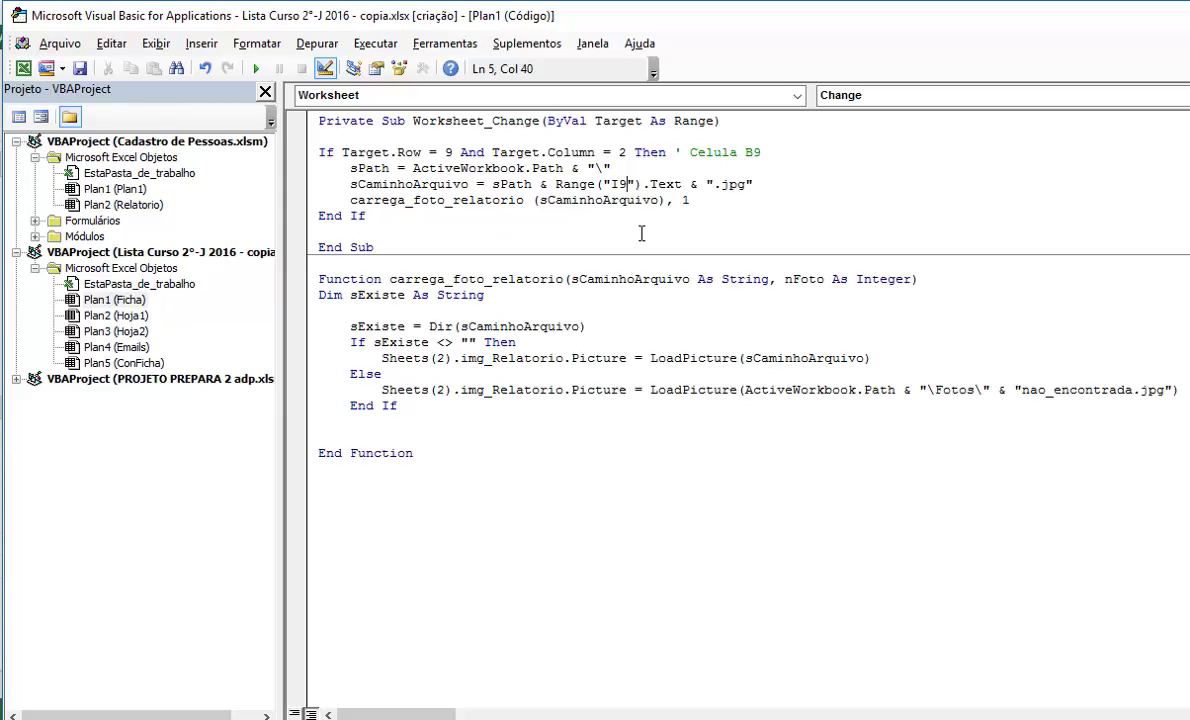
# Step: Review the carrega_foto_relatorio call, the sPath workbook path and the picture-loading line
pyautogui.click(453, 203)
pyautogui.moveTo(357, 168); pyautogui.dragTo(427, 168)
pyautogui.click(366, 168)
pyautogui.click(507, 185)
pyautogui.click(470, 362)
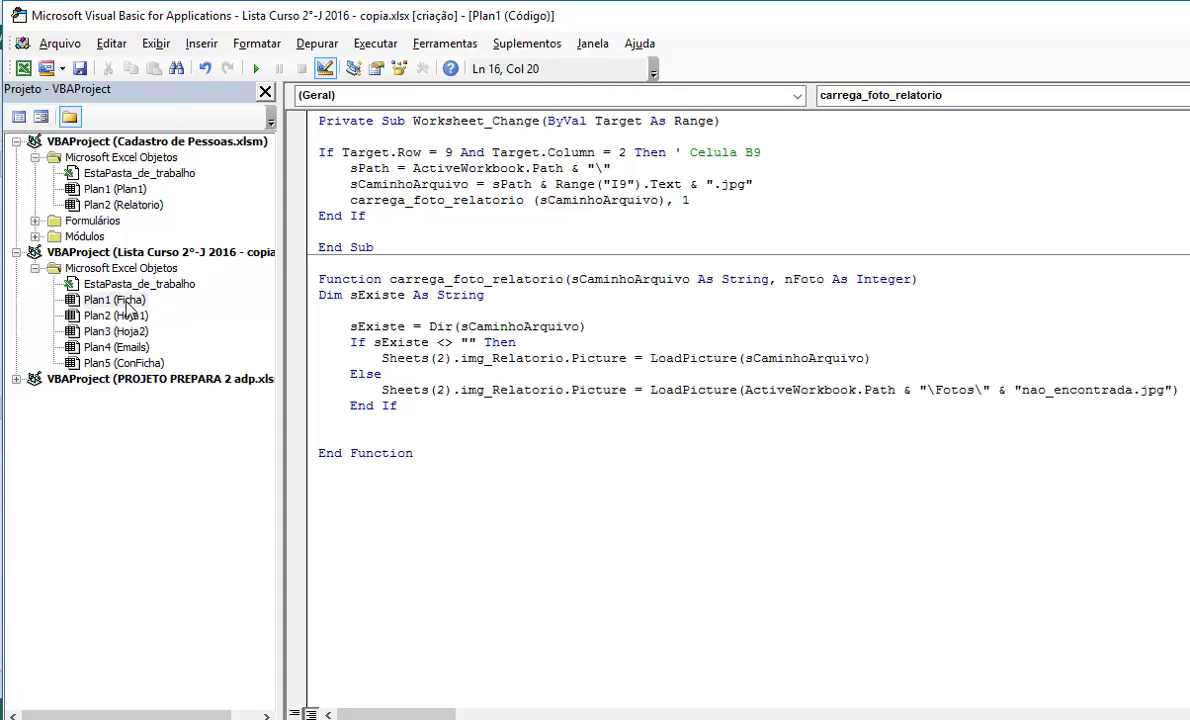
pyautogui.click(118, 299)
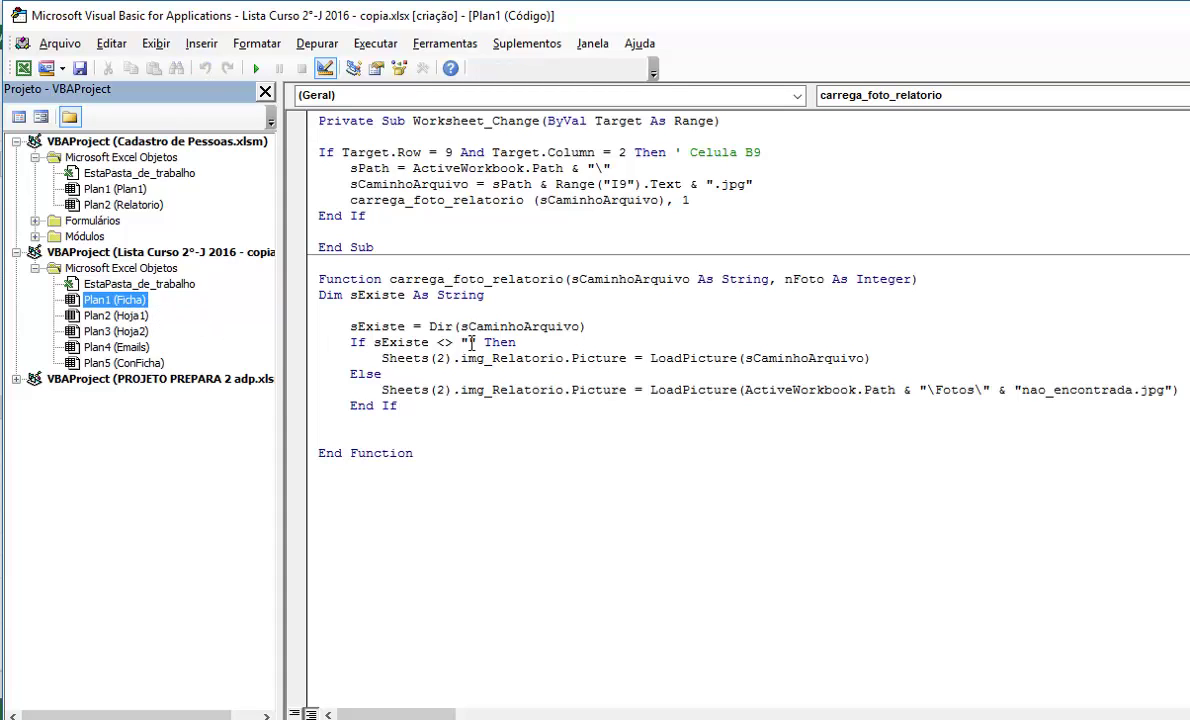
pyautogui.click(416, 285)
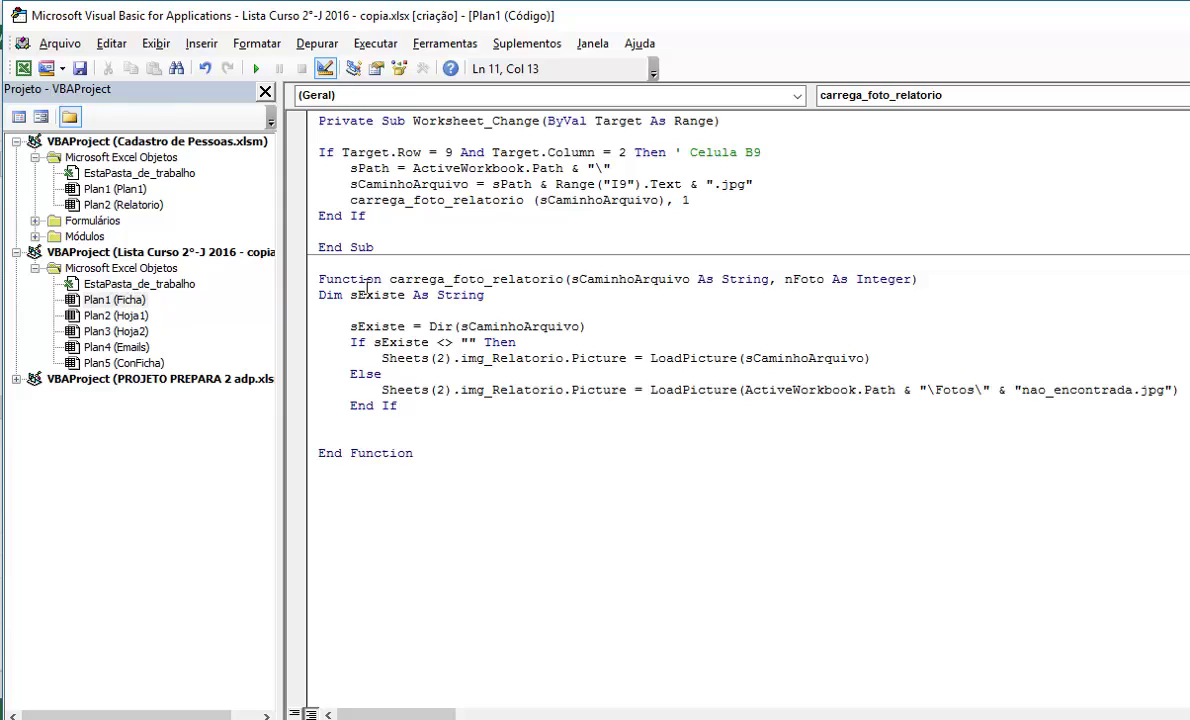
pyautogui.click(633, 281)
pyautogui.click(806, 281)
pyautogui.click(696, 206)
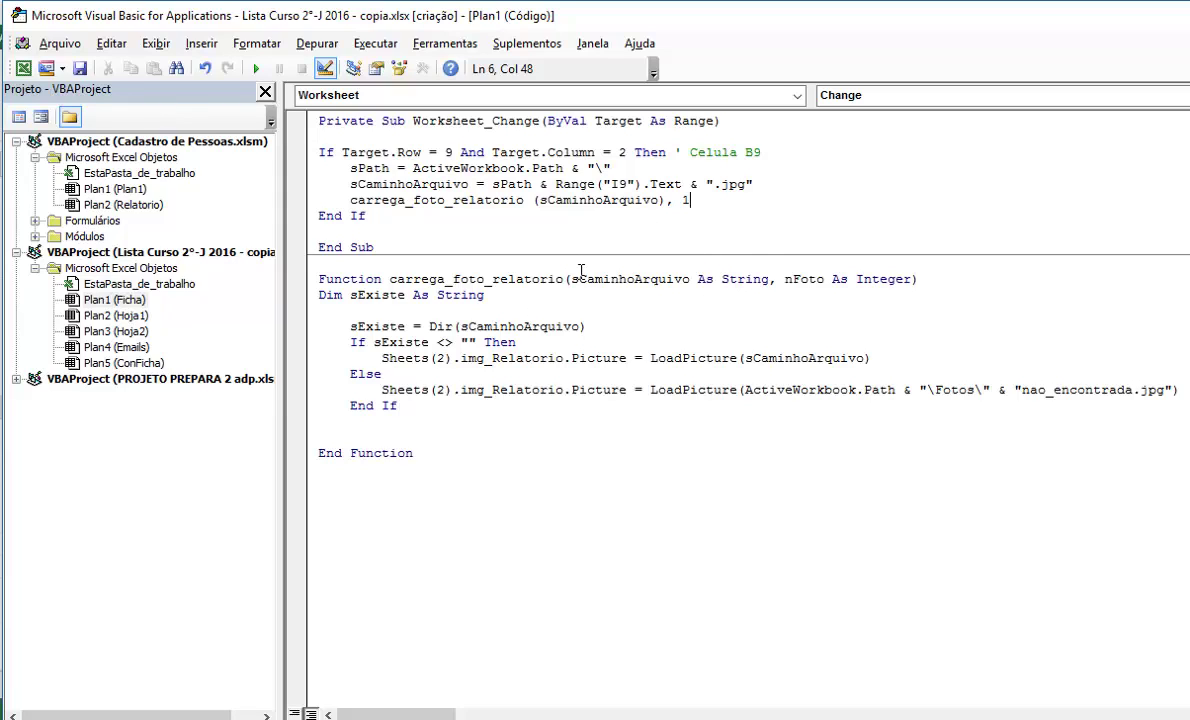
pyautogui.click(389, 295)
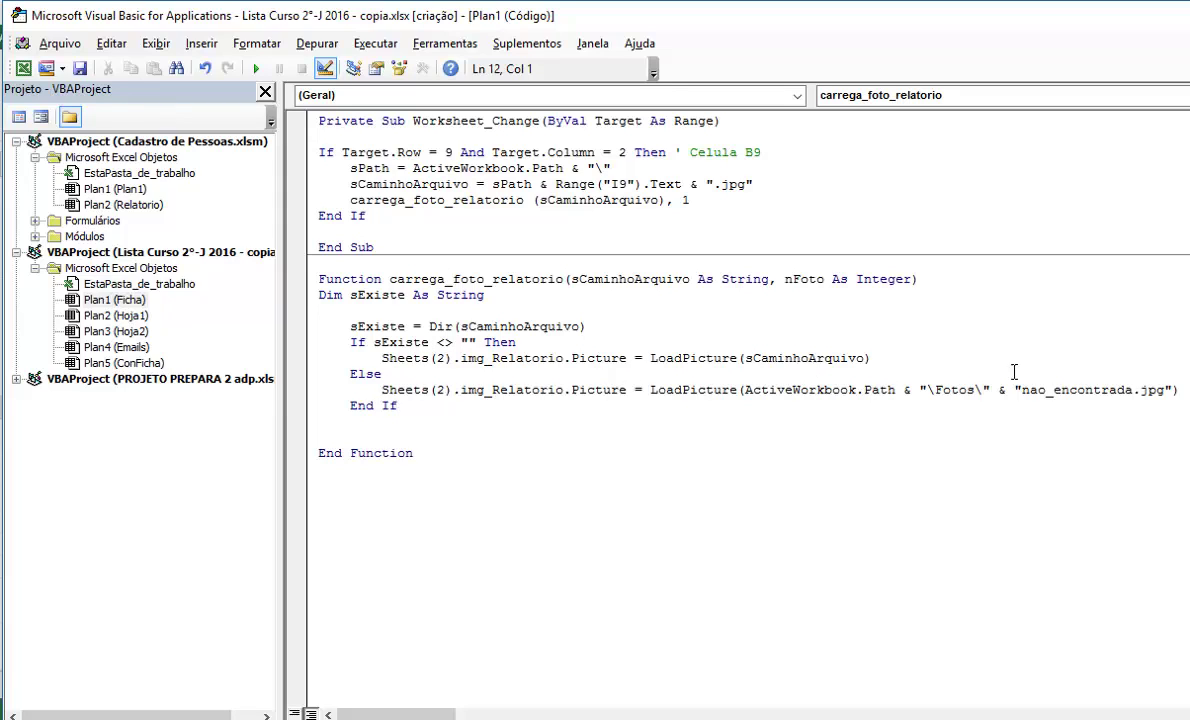
# Step: Remove Fotos\ from the fallback path and change Sheets(2) to Sheets(1) on both LoadPicture lines
pyautogui.click(937, 393)
pyautogui.press('Delete')
pyautogui.press('Delete')
pyautogui.press('Delete')
pyautogui.press('Delete')
pyautogui.press('Delete')
pyautogui.press('Delete')
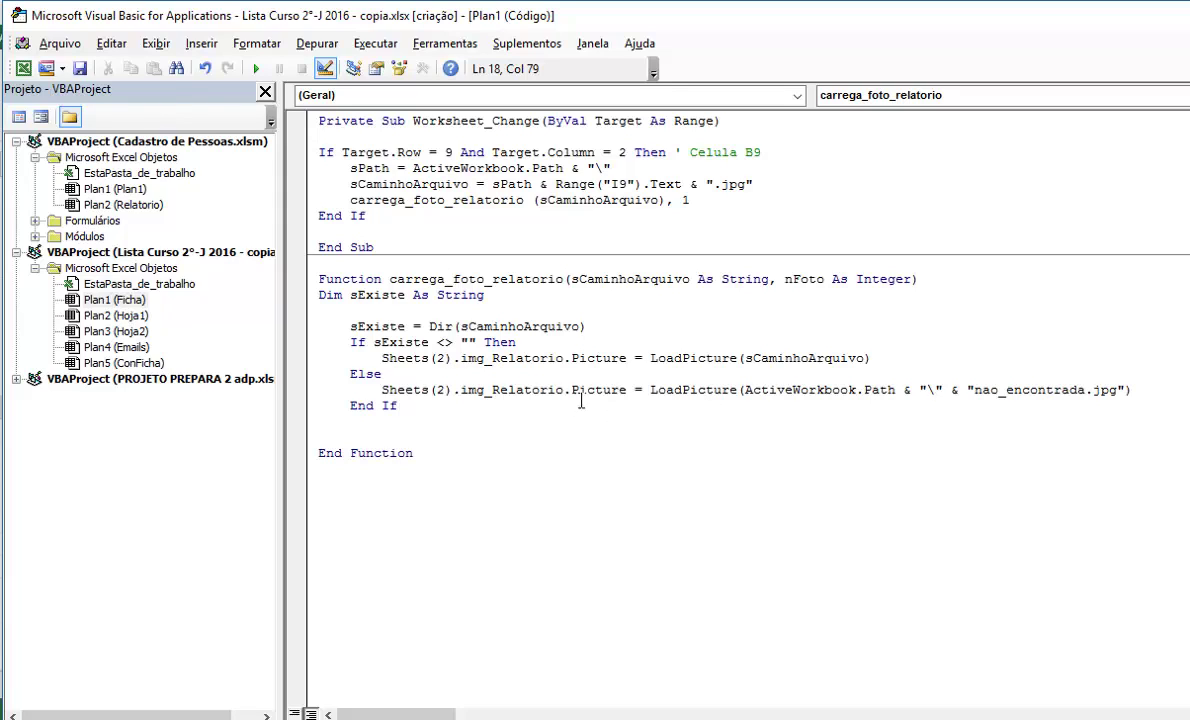
pyautogui.click(437, 358)
pyautogui.press('Delete')
pyautogui.write('1')
pyautogui.press('Down')
pyautogui.press('Down')
pyautogui.press('Left')
pyautogui.press('Delete')
pyautogui.write('1')
# Step: Replace img_Relatorio with Foto on both LoadPicture lines
pyautogui.hotkey('shift', 'Right')
pyautogui.hotkey('shift', 'Right')
pyautogui.hotkey('shift', 'Right')
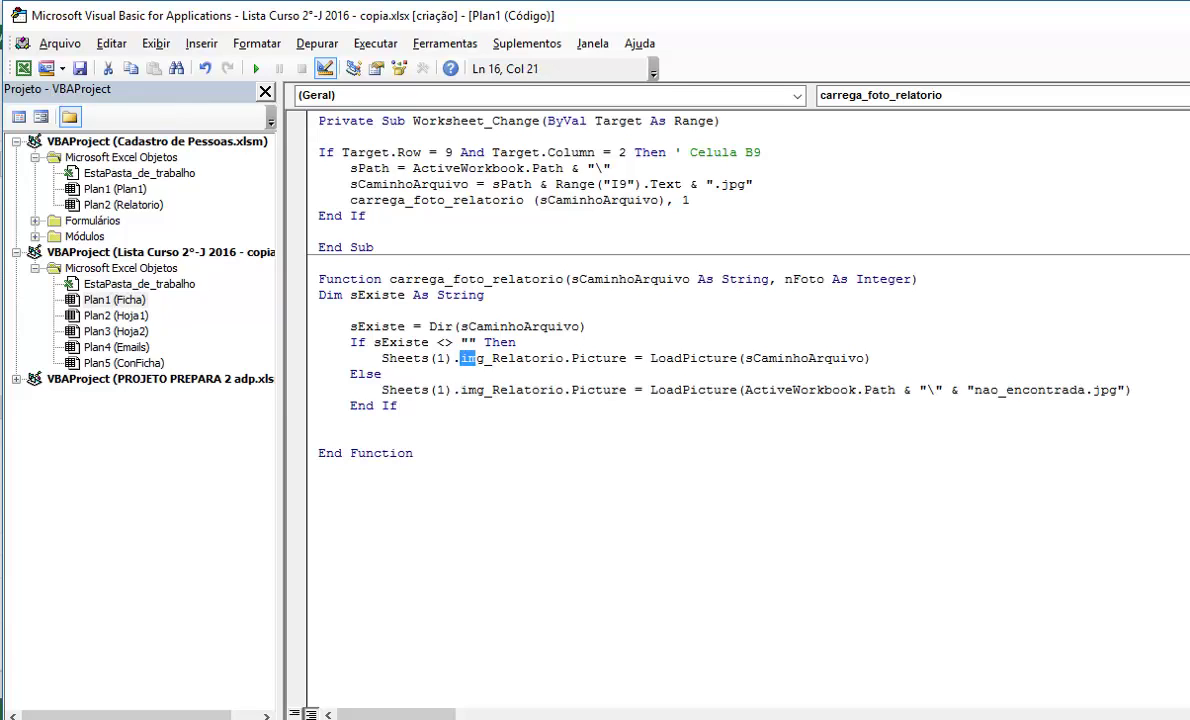
pyautogui.hotkey('shift', 'Right')
pyautogui.hotkey('shift', 'Right')
pyautogui.hotkey('shift', 'Right')
pyautogui.write('Fo')
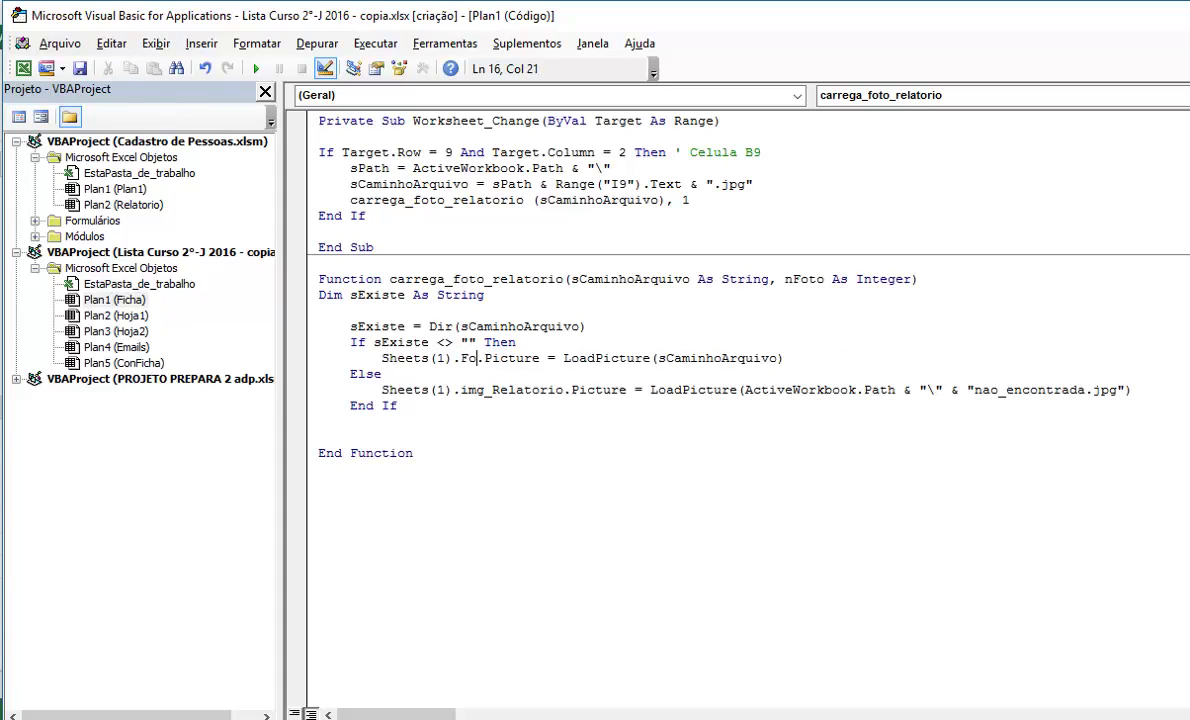
pyautogui.write('to')
pyautogui.press('Down')
pyautogui.click(491, 389)
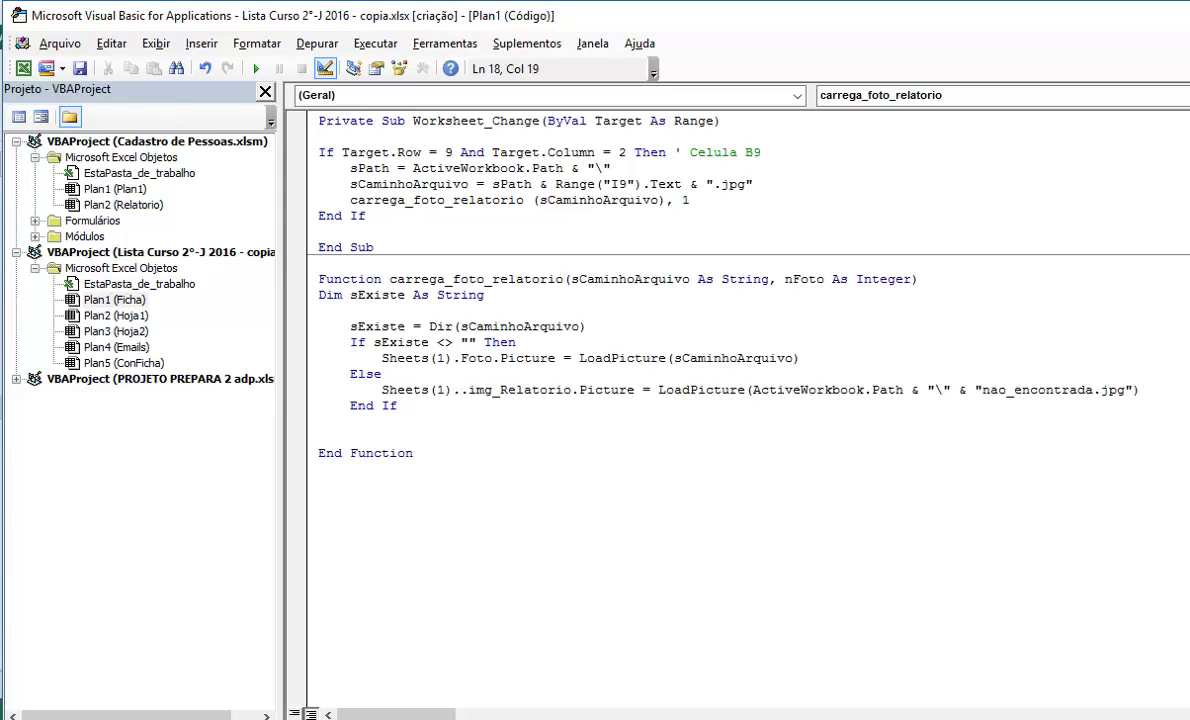
pyautogui.write('Foto')
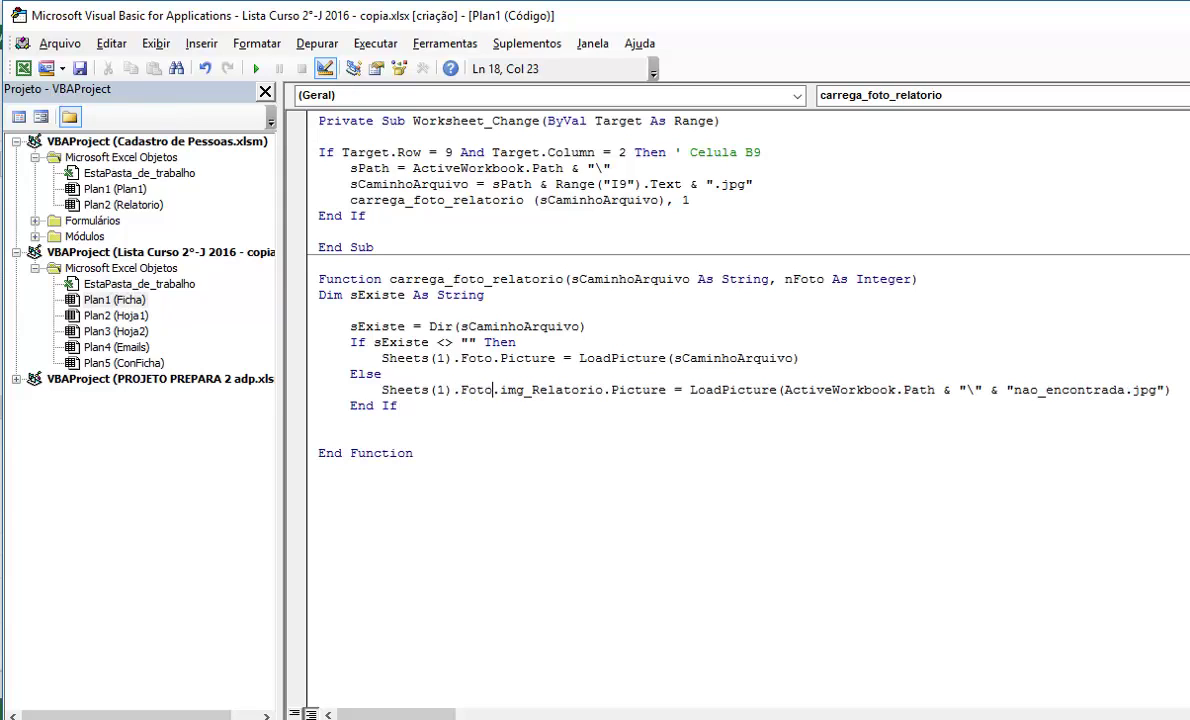
pyautogui.press('Delete')
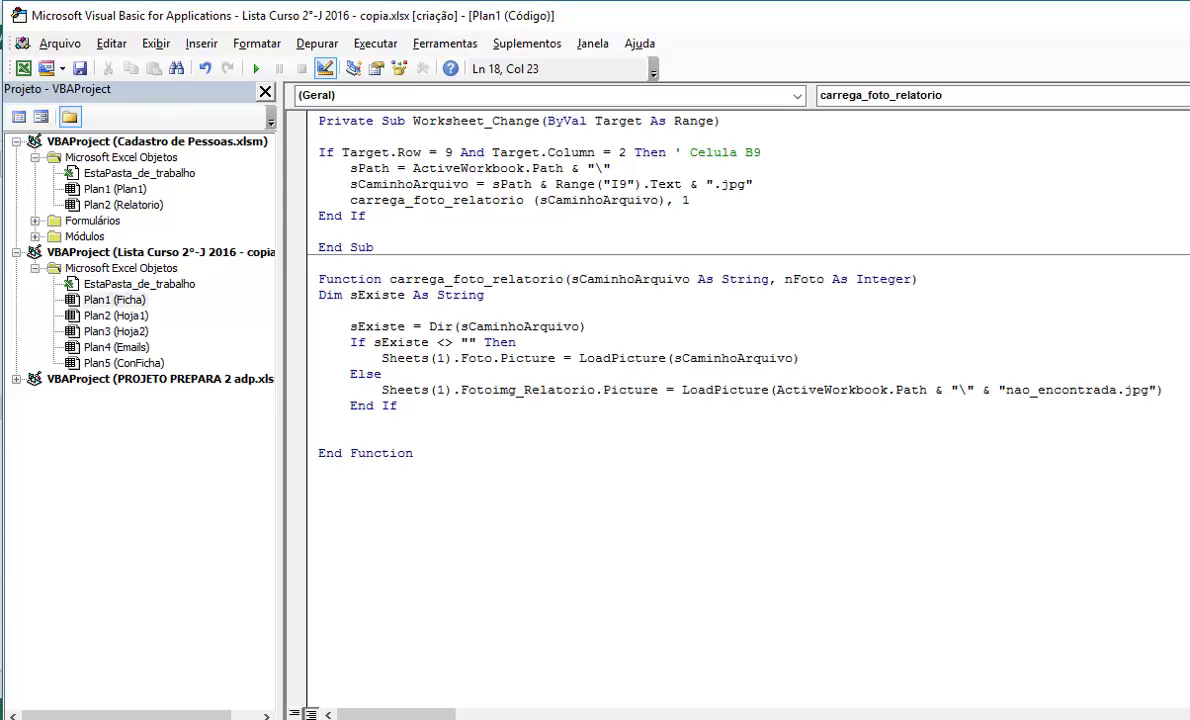
pyautogui.press('Delete')
pyautogui.press('Delete')
pyautogui.press('Delete')
pyautogui.press('Delete')
pyautogui.press('Delete')
pyautogui.press('Delete')
pyautogui.press('Delete')
pyautogui.press('Delete')
pyautogui.press('Delete')
pyautogui.press('Delete')
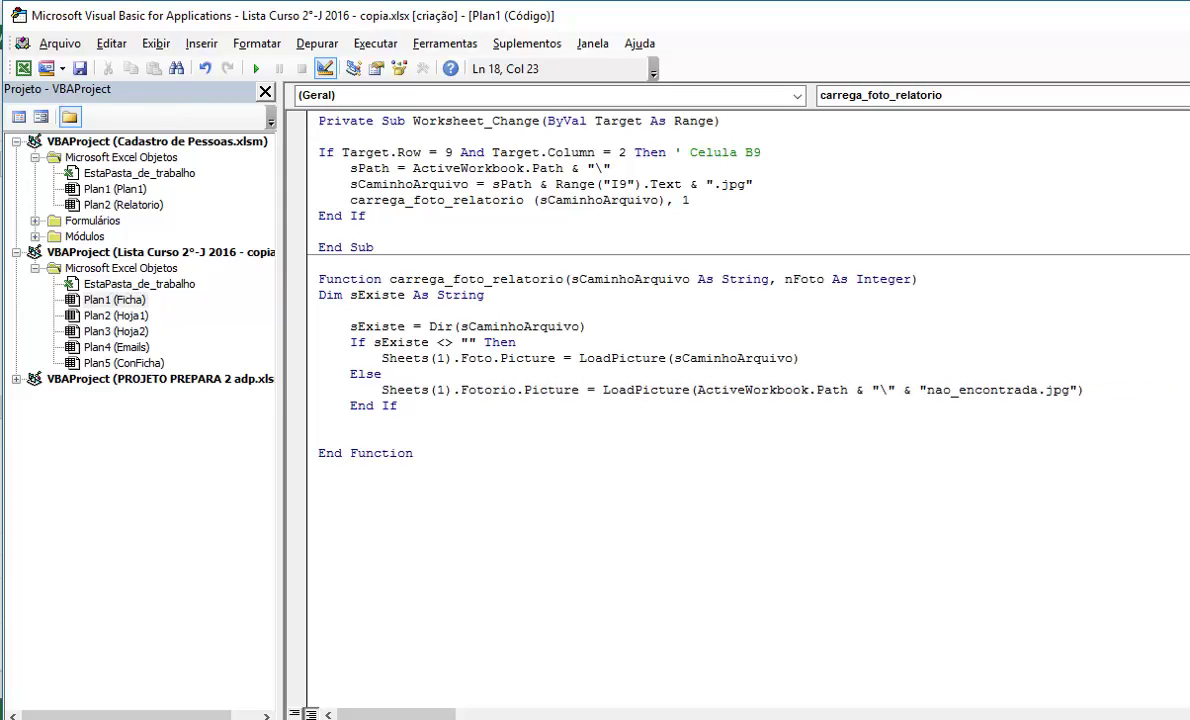
pyautogui.press('Delete')
pyautogui.press('Delete')
pyautogui.press('Delete')
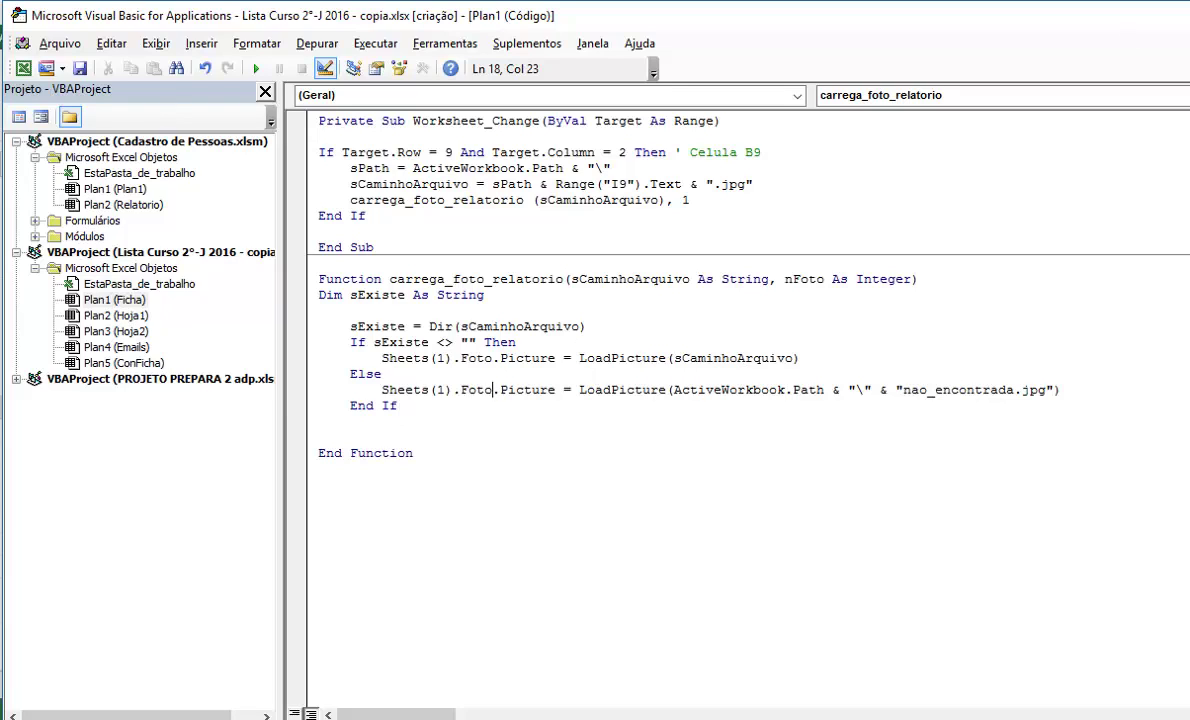
# Step: Return to the Excel form and pick a different student's RUN in B9
pyautogui.click(636, 306)
pyautogui.hotkey('alt', 'F11')
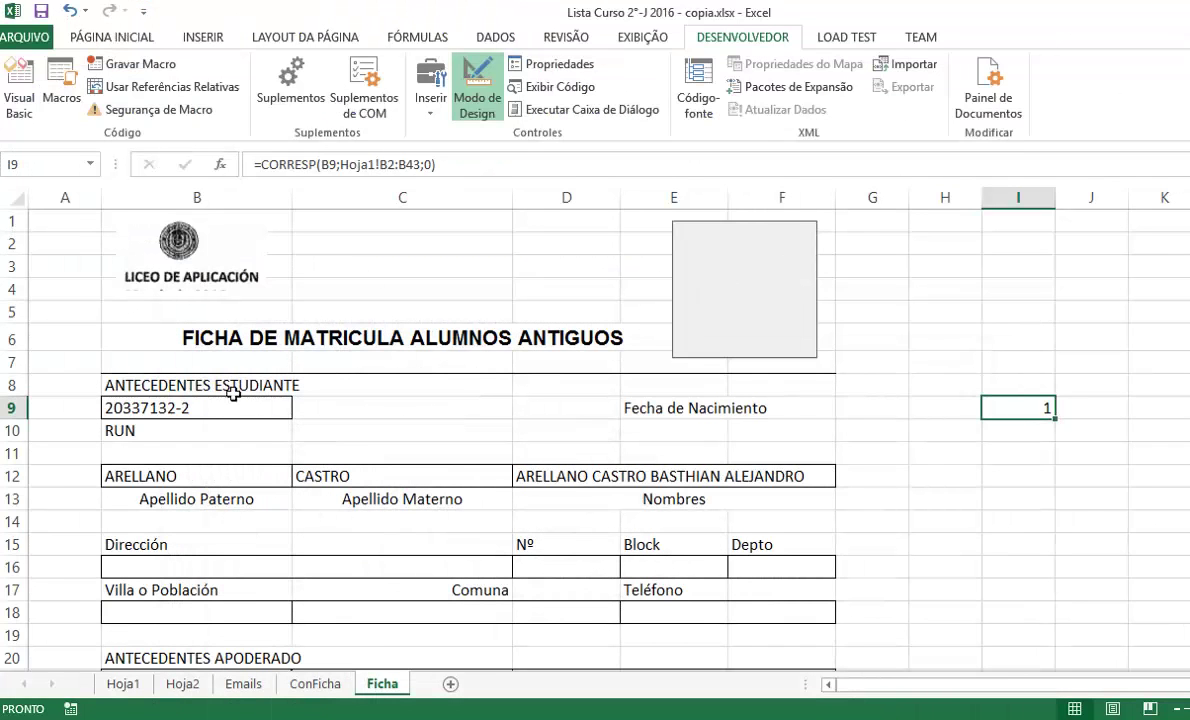
pyautogui.click(278, 412)
pyautogui.click(301, 409)
pyautogui.click(215, 455)
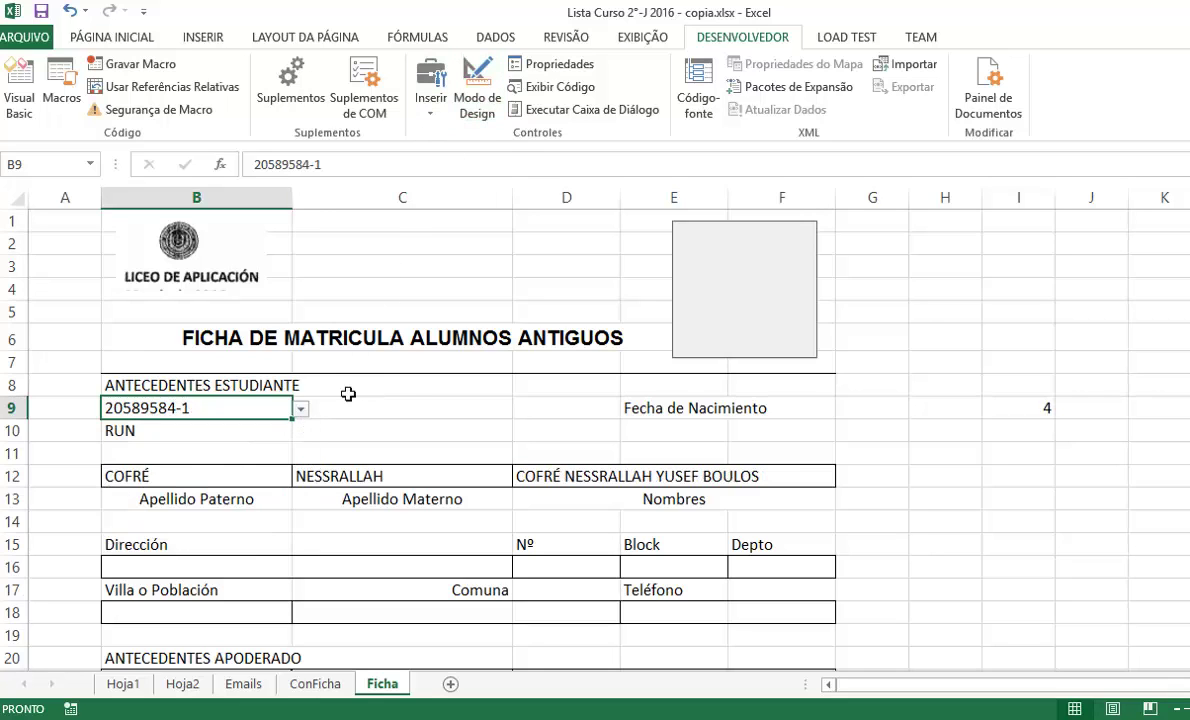
# Step: Pick another RUN, then debug and reset the macro after the file-not-found error 53
pyautogui.click(300, 410)
pyautogui.click(236, 472)
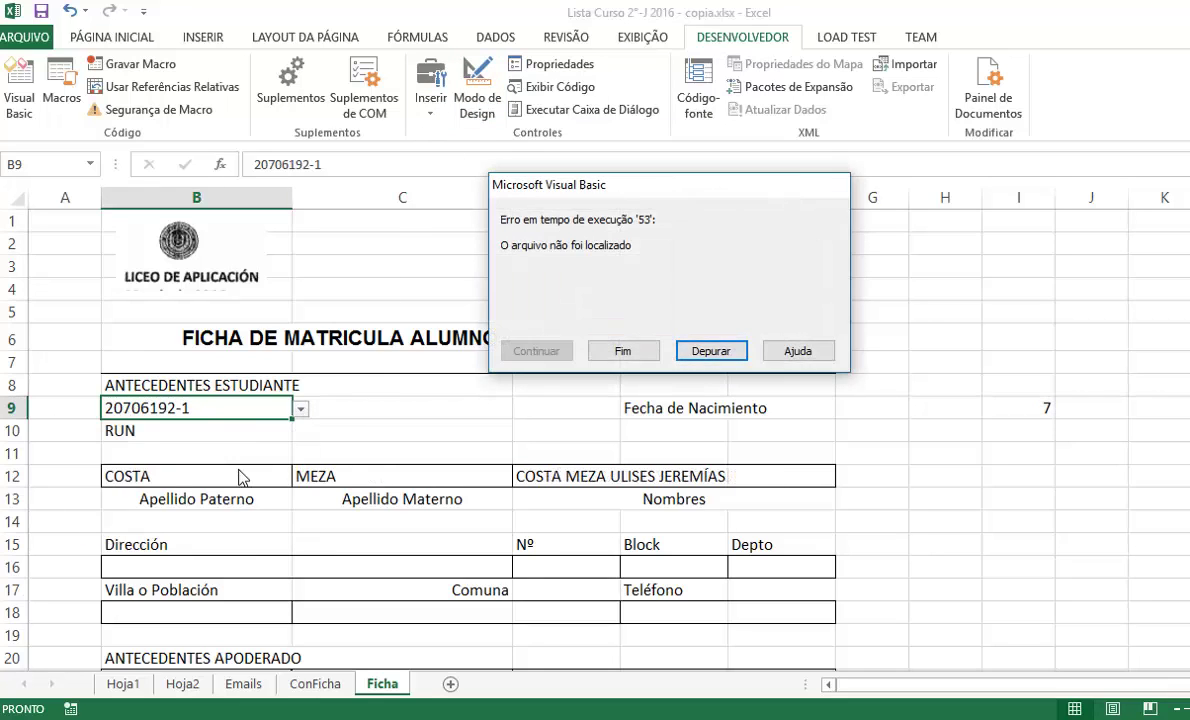
pyautogui.click(693, 352)
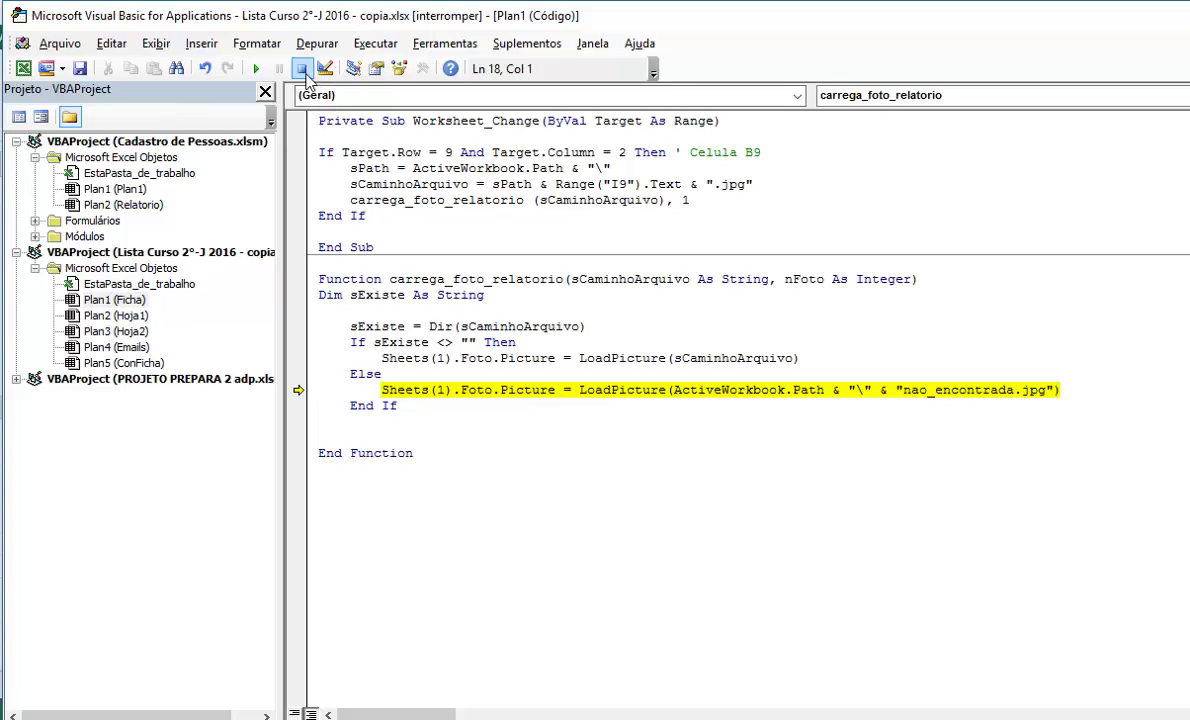
pyautogui.click(301, 68)
# Step: Preview and select nao_encontrada.jpg in the Pessoas folder
pyautogui.hotkey('alt', 'F11')
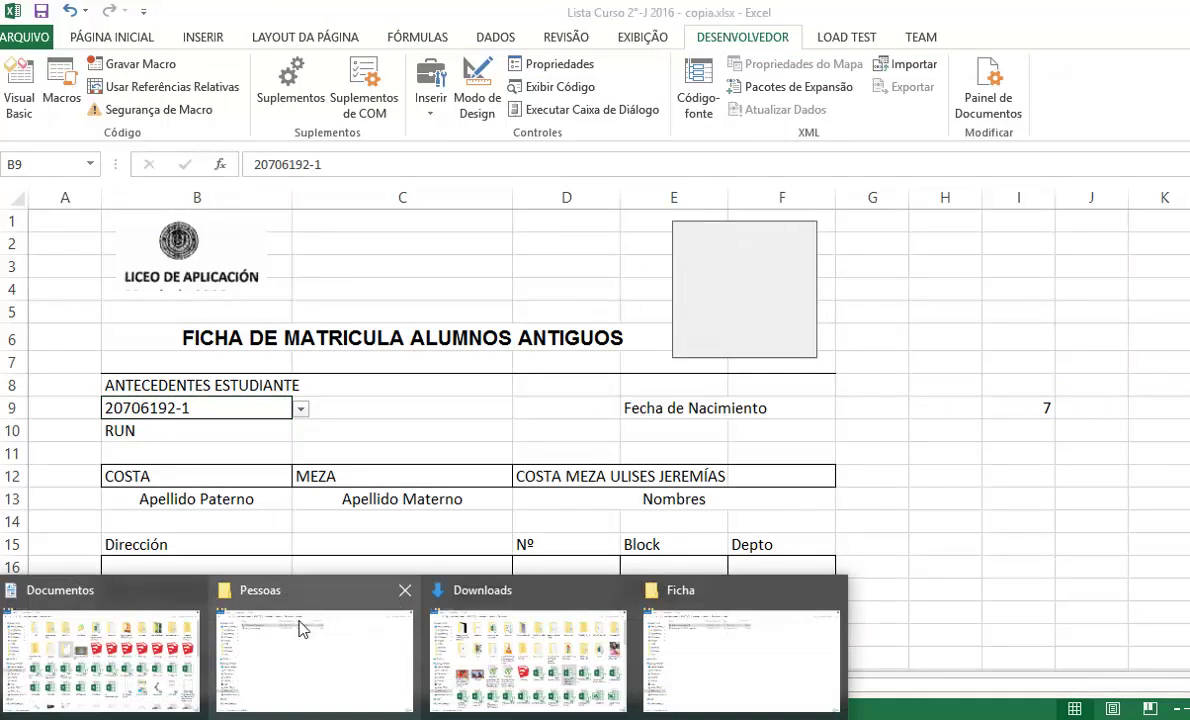
pyautogui.click(305, 623)
pyautogui.click(254, 148)
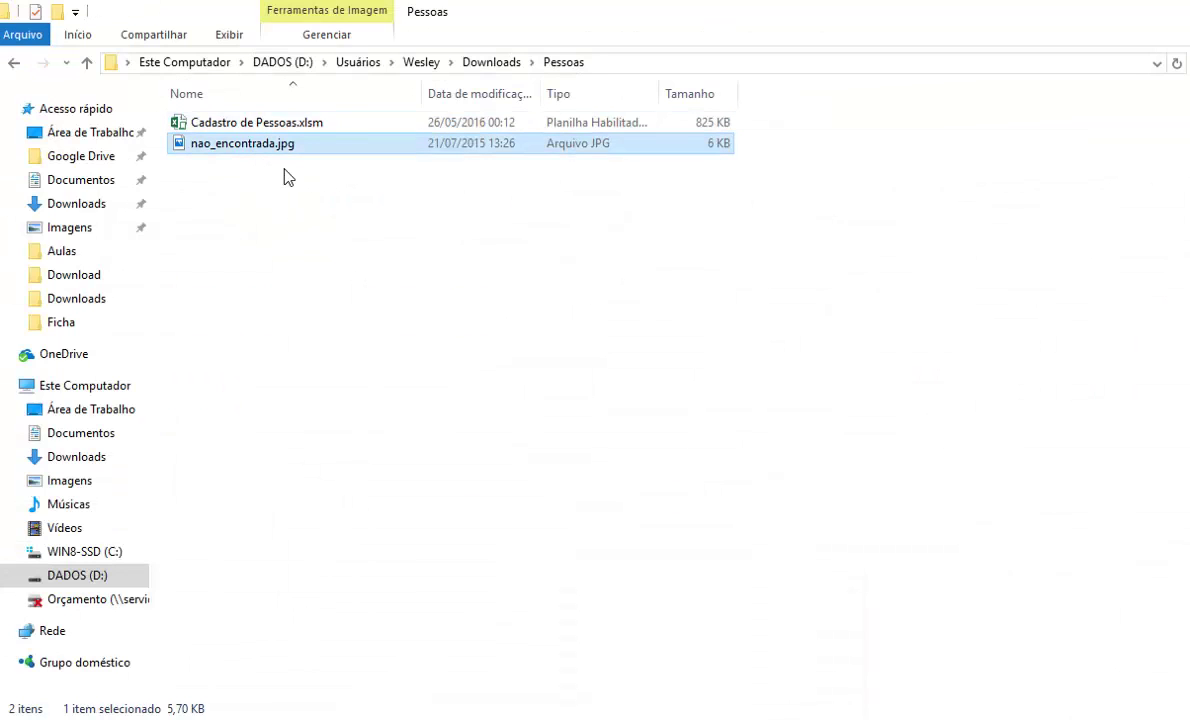
pyautogui.doubleClick(268, 148)
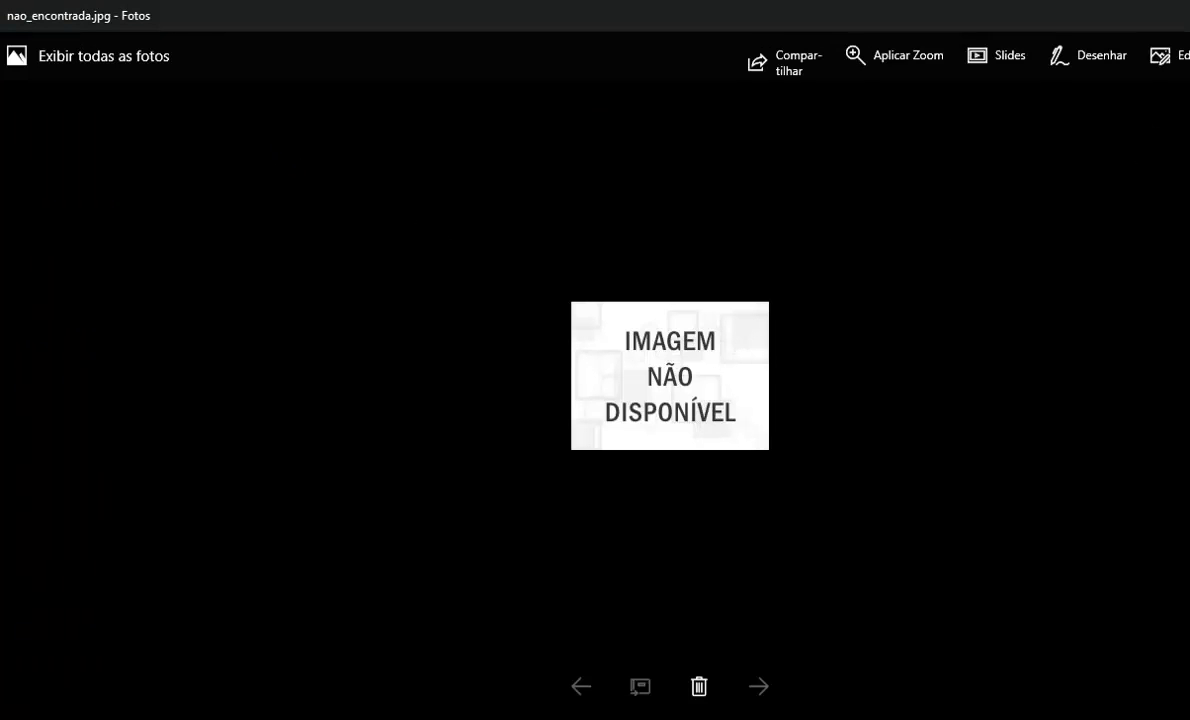
pyautogui.hotkey('alt', 'F4')
pyautogui.click(244, 123)
pyautogui.click(256, 150)
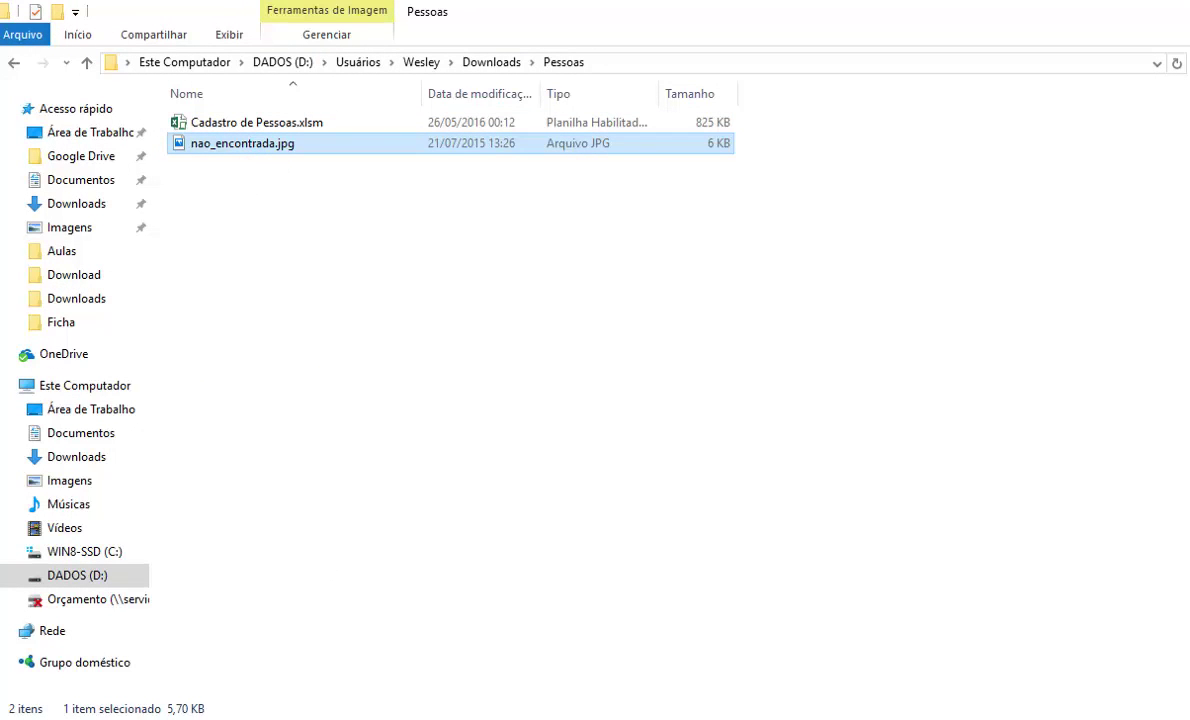
# Step: Paste nao_encontrada.jpg into the Ficha folder beside the workbook
pyautogui.click(243, 719)
pyautogui.click(674, 646)
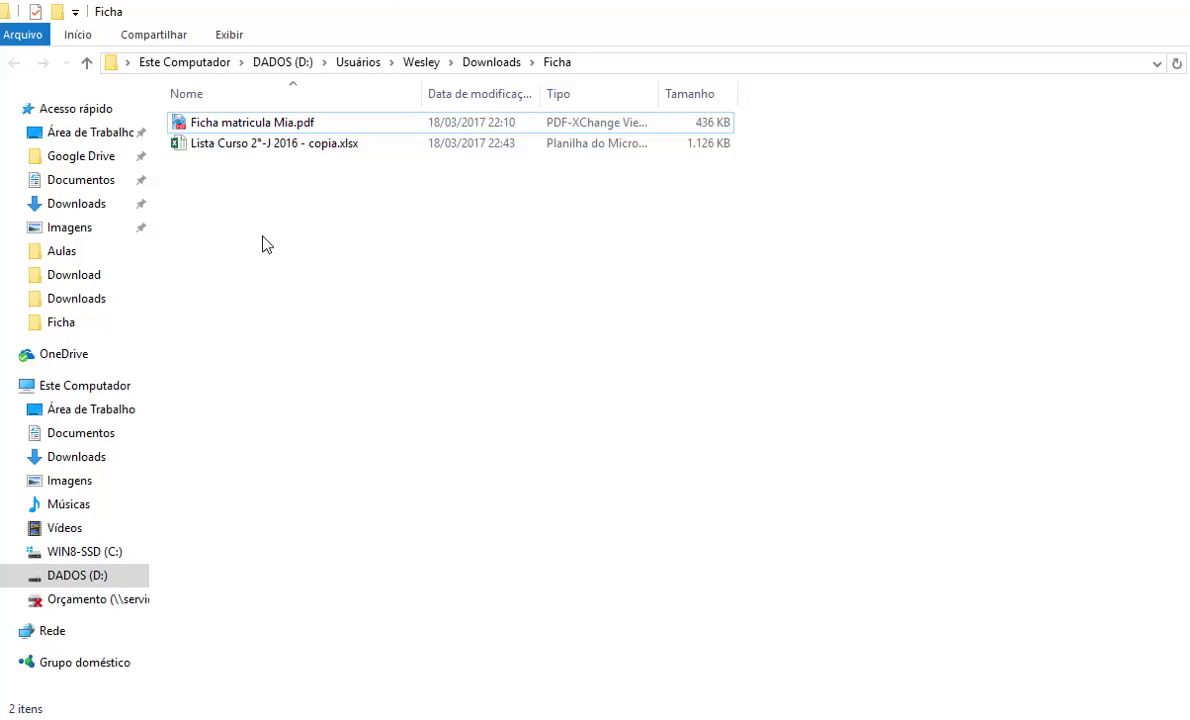
pyautogui.hotkey('ctrl', 'v')
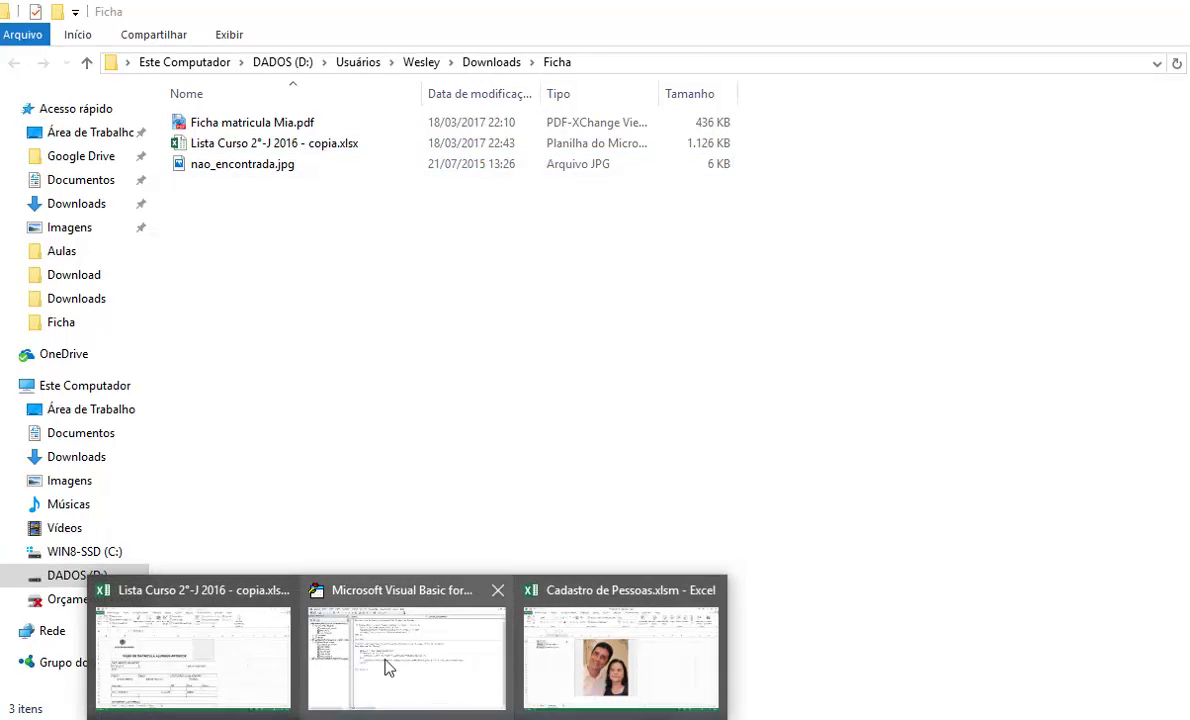
pyautogui.click(382, 667)
# Step: Retrigger the macro from B9's RUN list and debug runtime error 438 at the fallback LoadPicture line
pyautogui.click(200, 690)
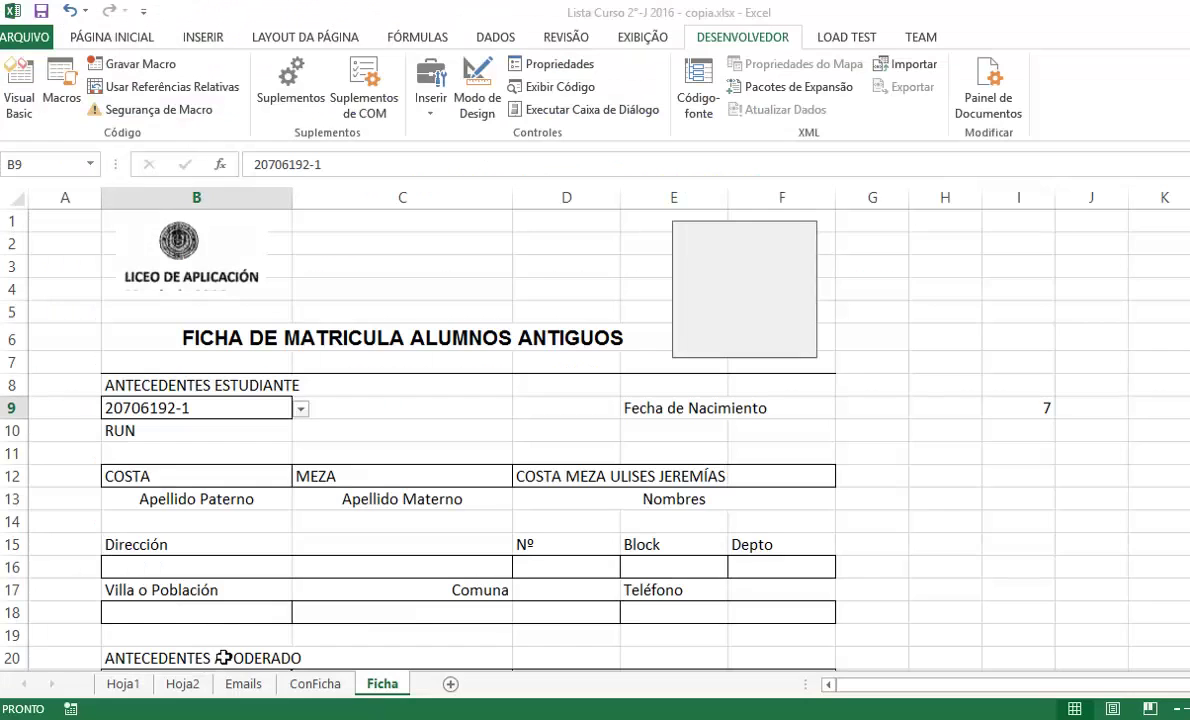
pyautogui.click(300, 409)
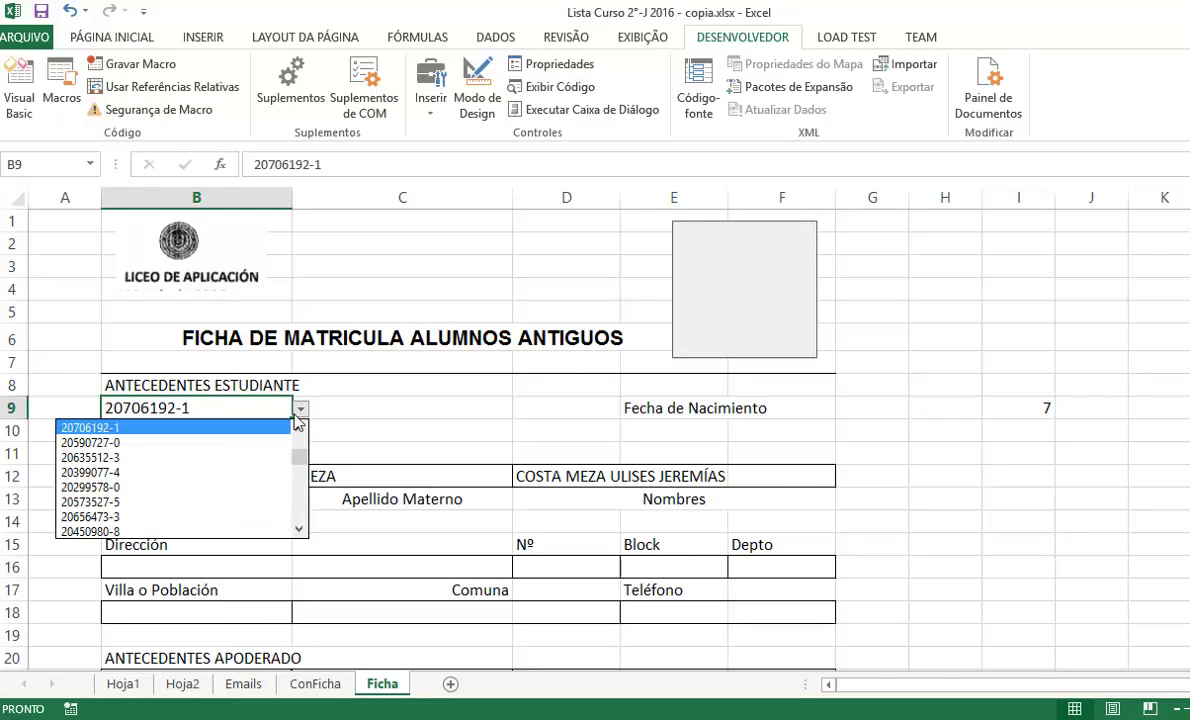
pyautogui.click(200, 473)
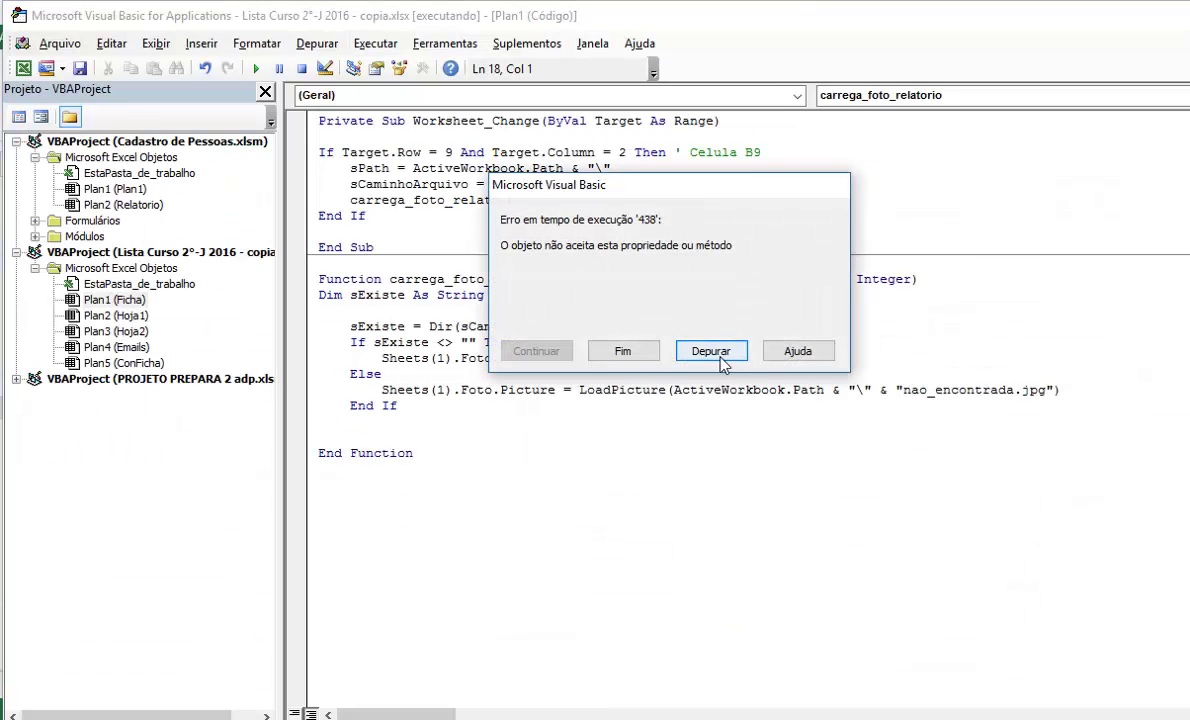
pyautogui.click(722, 353)
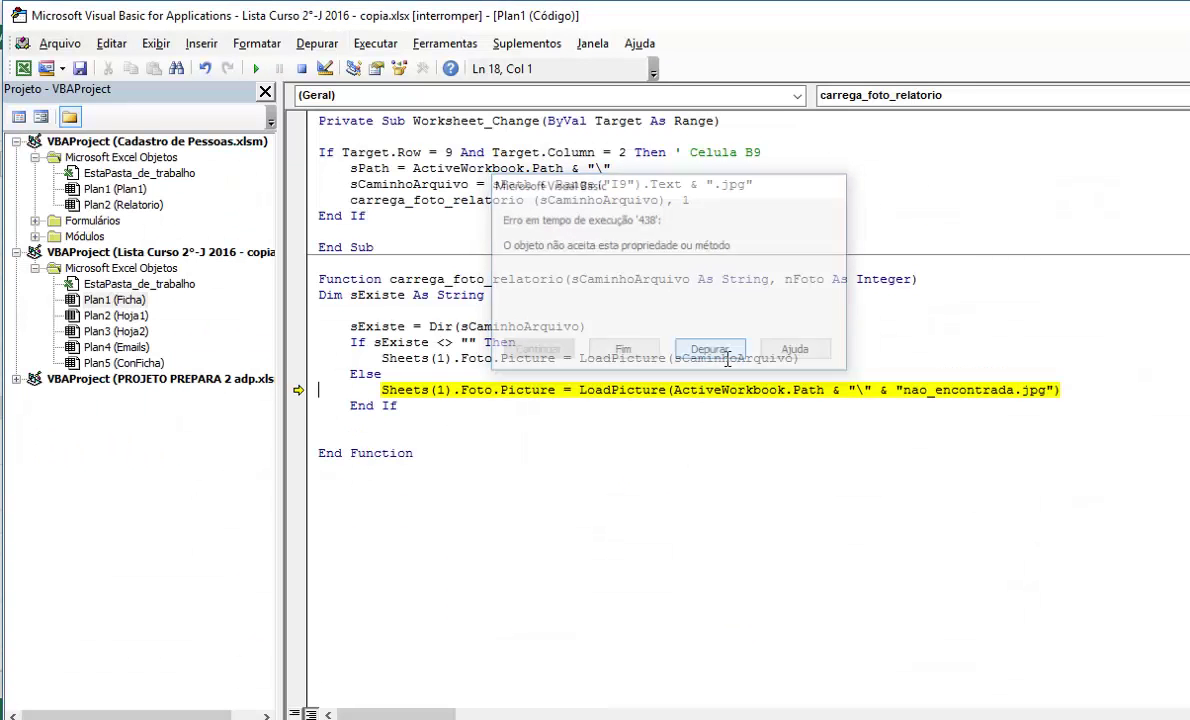
pyautogui.click(871, 398)
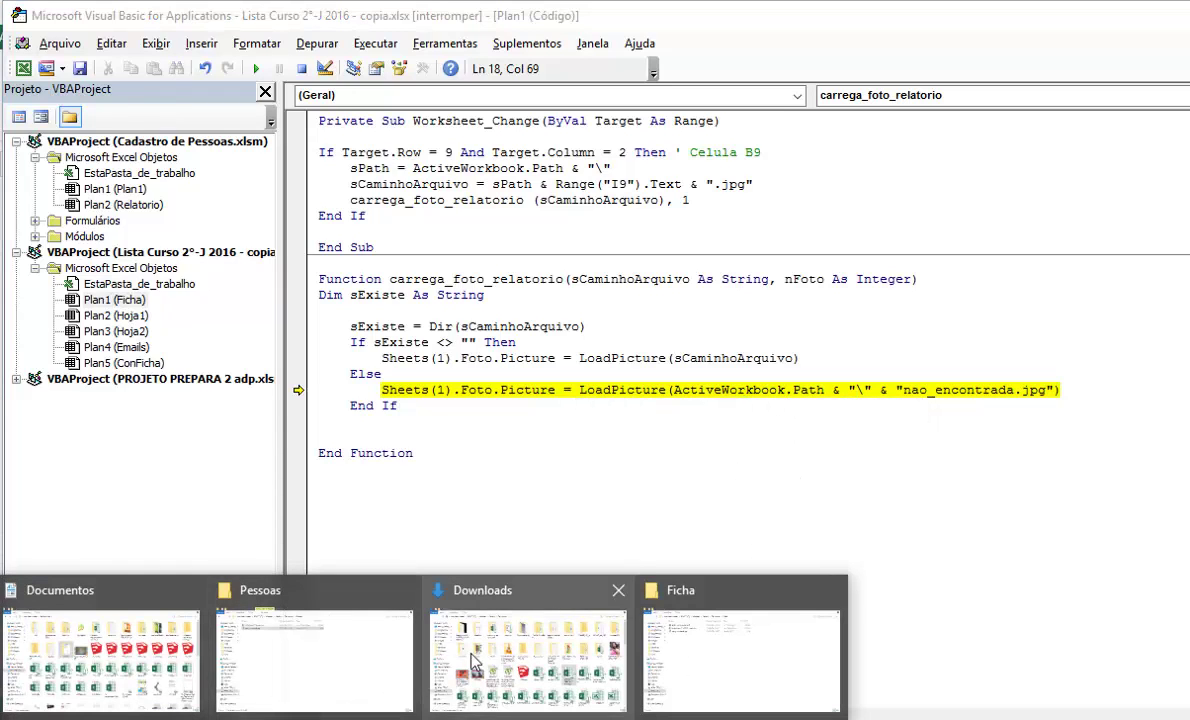
# Step: Confirm the full name of nao_encontrada.jpg in the Ficha folder, then return to the VBA code
pyautogui.click(719, 605)
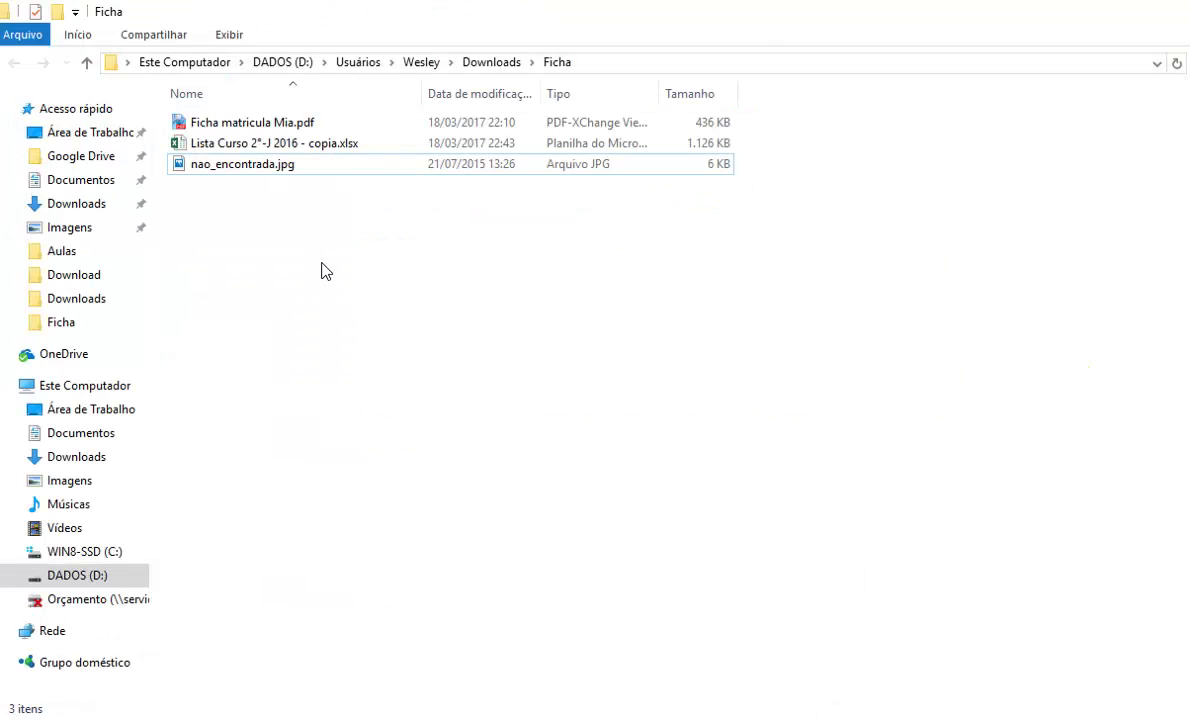
pyautogui.click(272, 165)
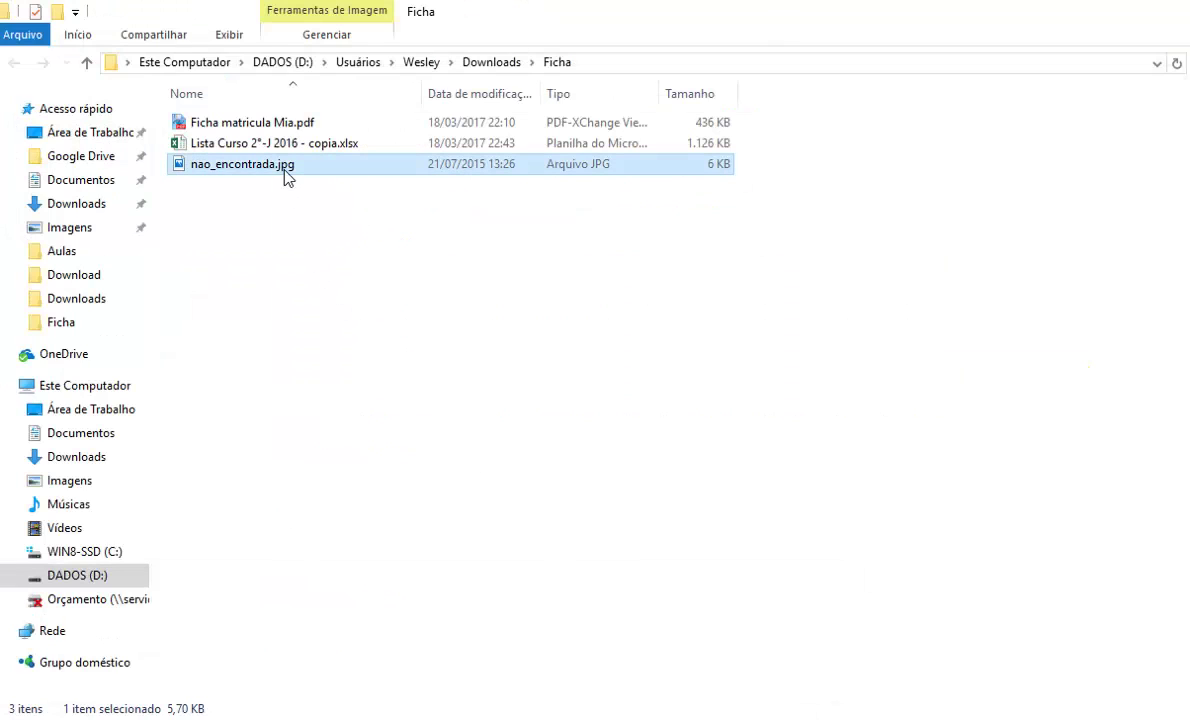
pyautogui.press('F2')
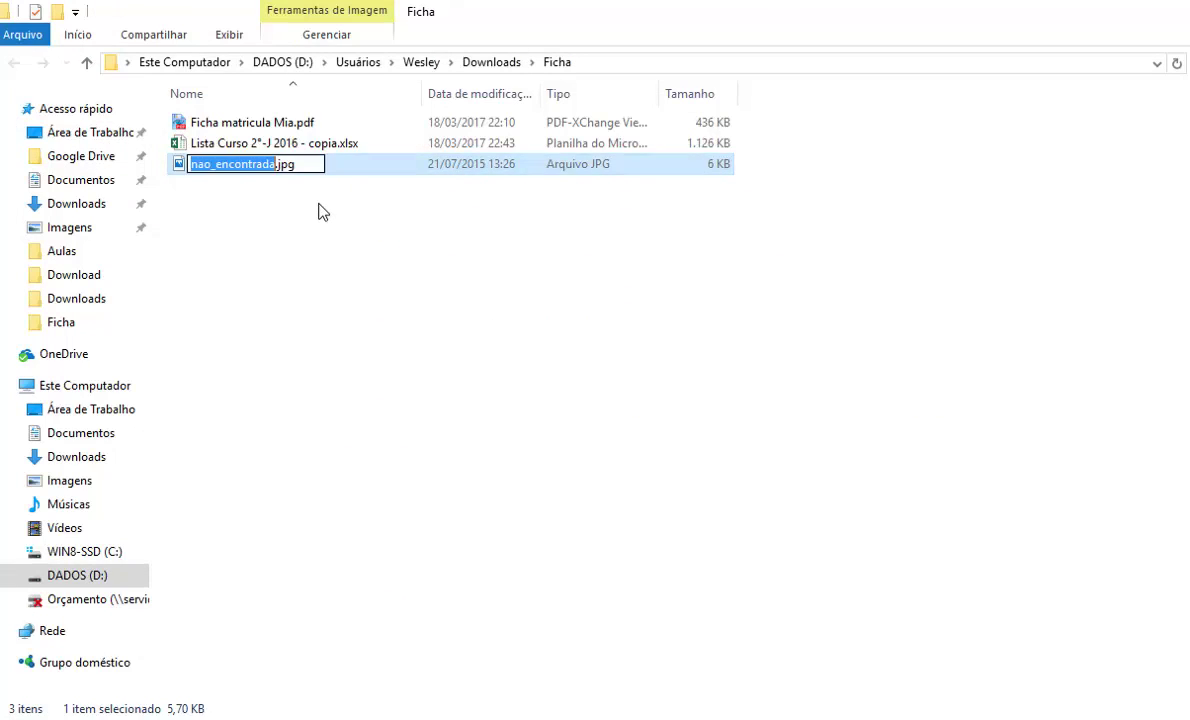
pyautogui.moveTo(306, 165); pyautogui.dragTo(163, 165)
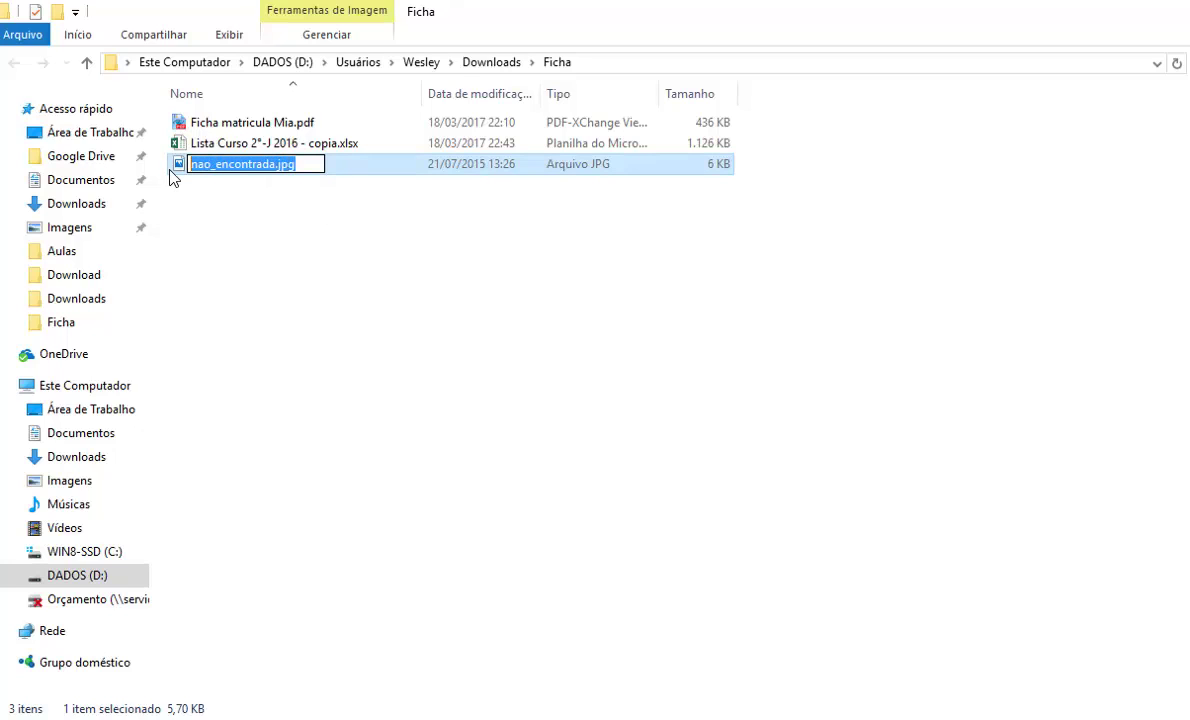
pyautogui.click(400, 290)
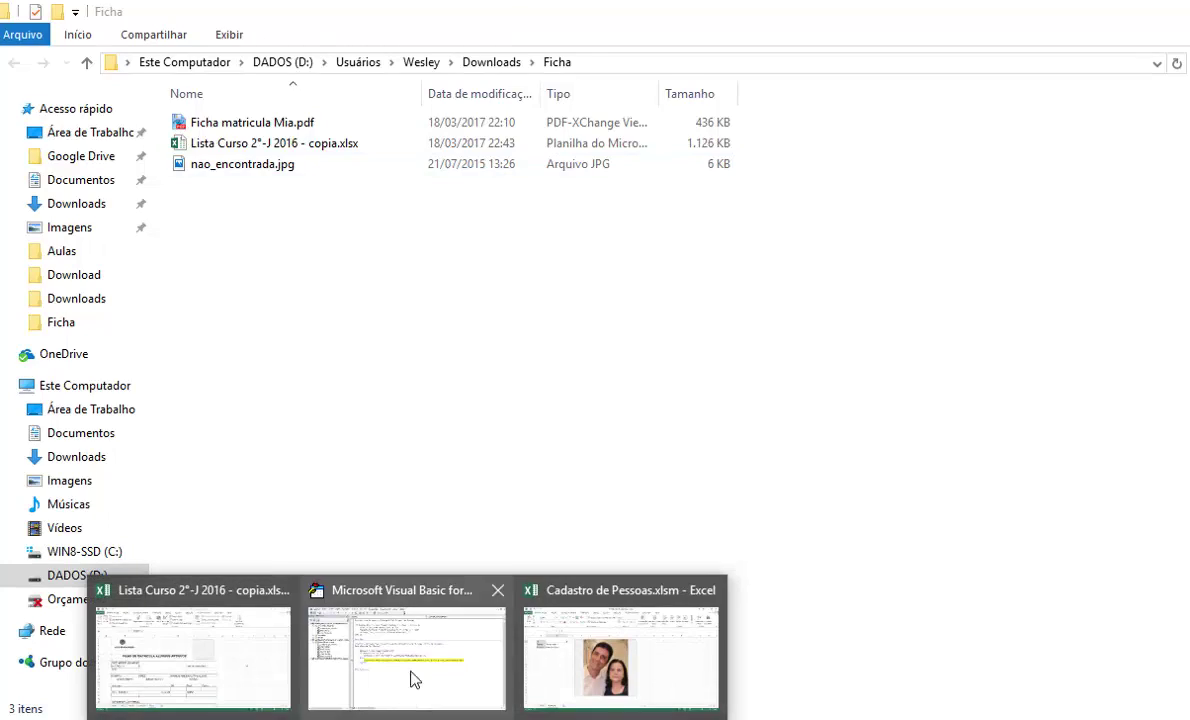
pyautogui.click(412, 678)
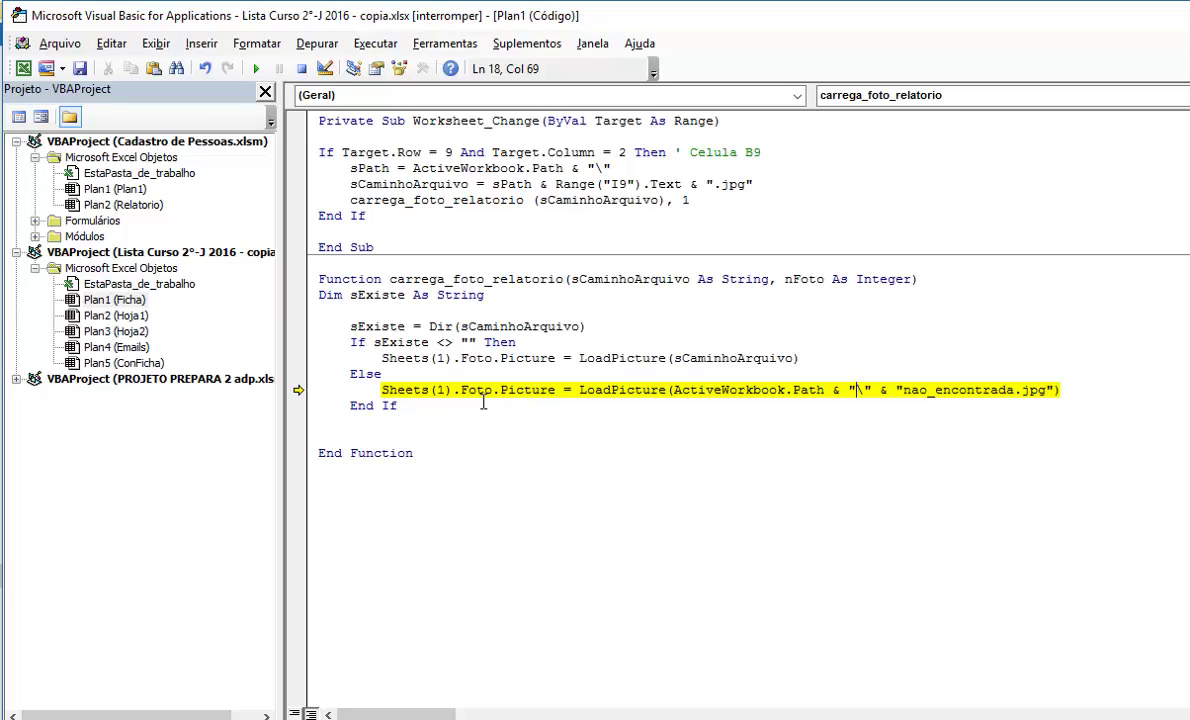
# Step: In the Ficha sheet code, write Me.Foto on a new line using code completion, then select it to copy
pyautogui.doubleClick(116, 300)
pyautogui.press('Return')
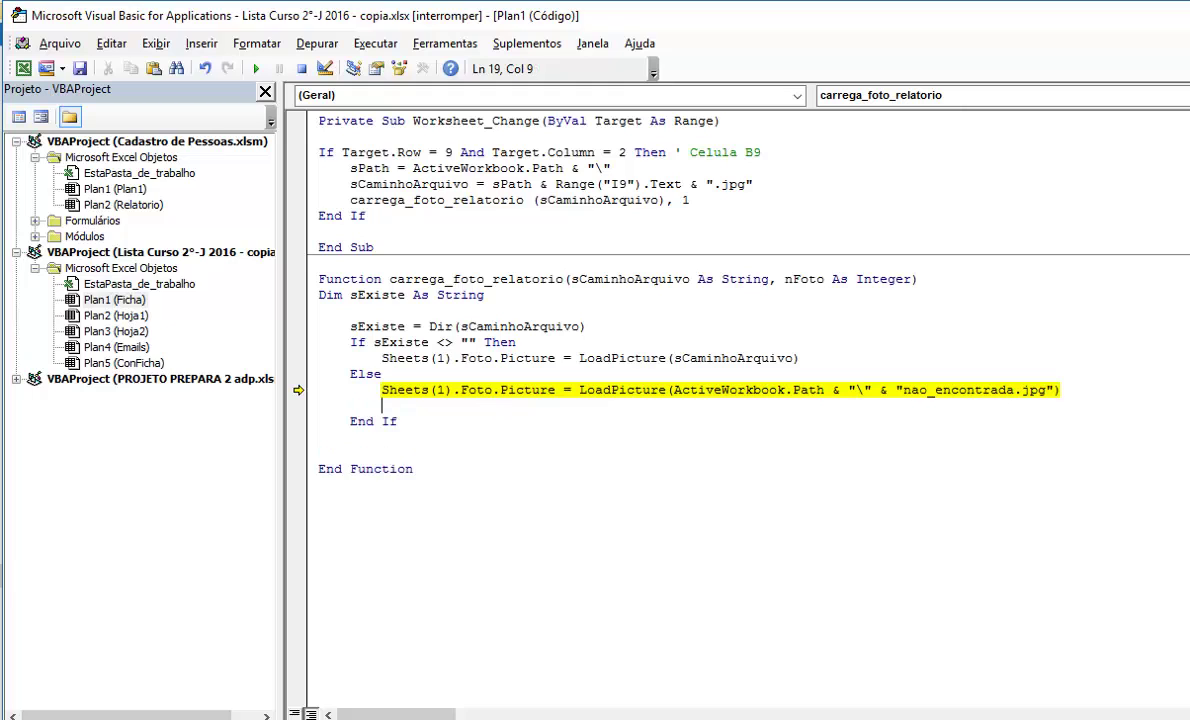
pyautogui.hotkey('ctrl', 'space')
pyautogui.write('me')
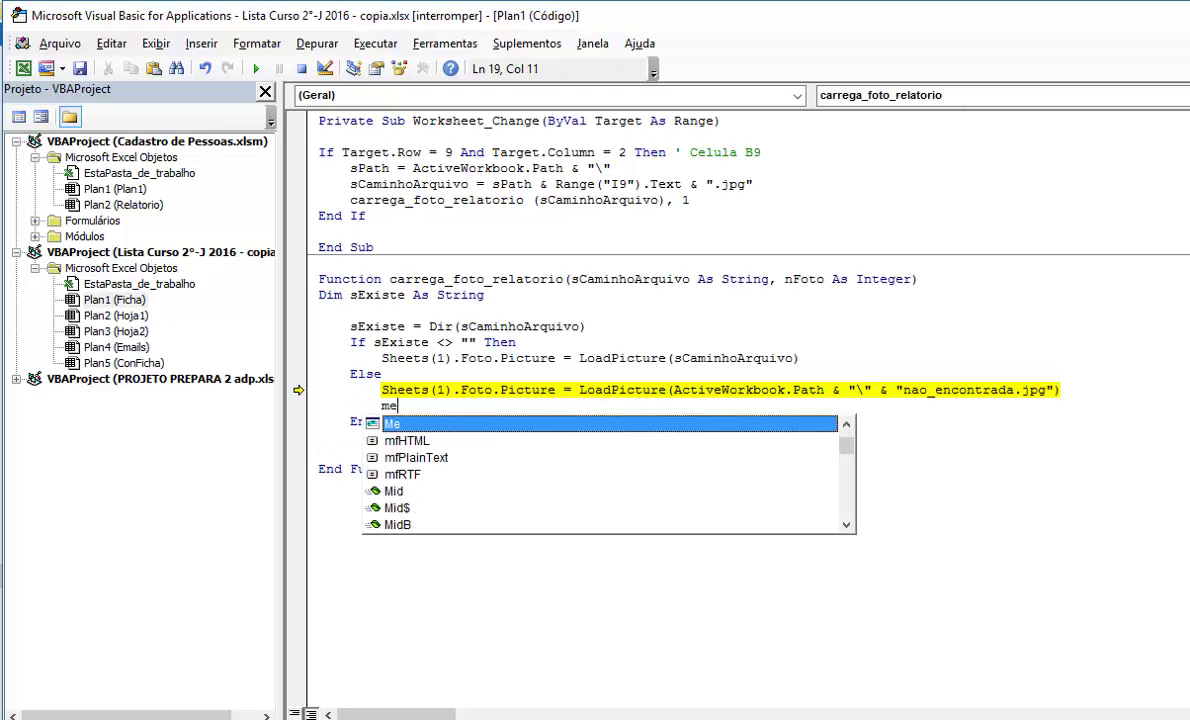
pyautogui.write('.f')
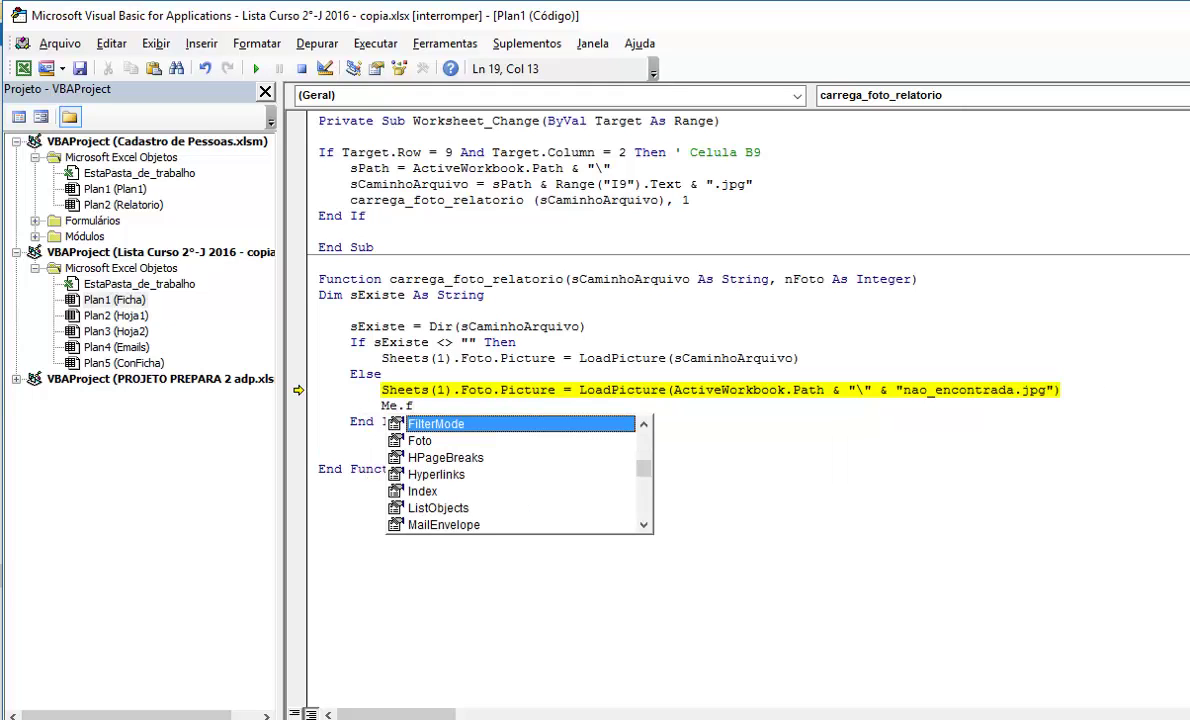
pyautogui.press('Down')
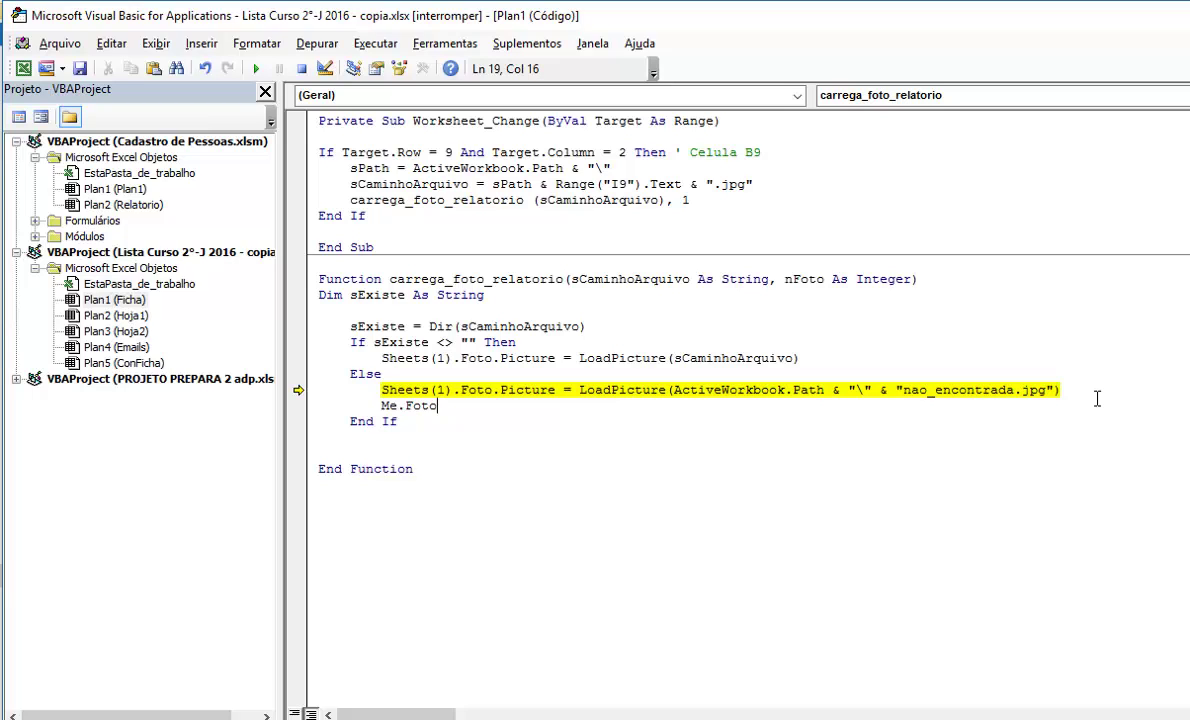
pyautogui.hotkey('shift', 'Left')
pyautogui.hotkey('shift', 'Left')
pyautogui.hotkey('shift', 'Left')
pyautogui.hotkey('shift', 'Left')
pyautogui.hotkey('shift', 'Left')
pyautogui.hotkey('shift', 'Left')
pyautogui.hotkey('shift', 'Left')
pyautogui.hotkey('ctrl', 'c')
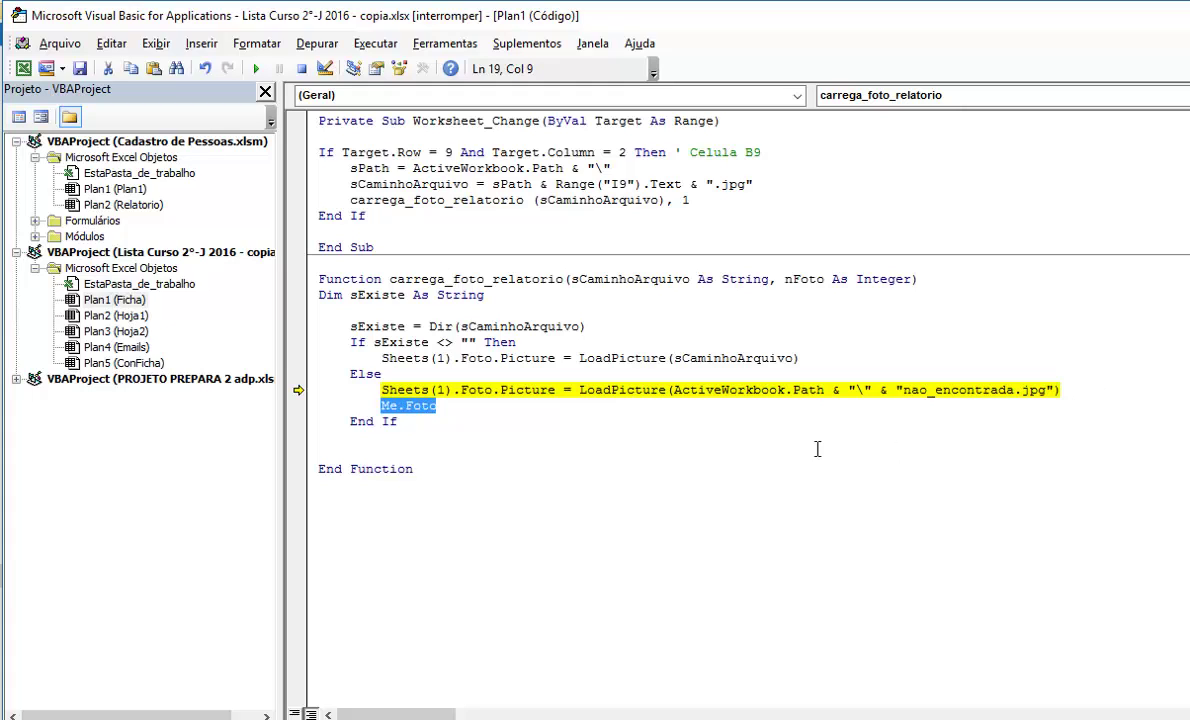
# Step: Replace Sheets(1).Foto with Me.Foto on both LoadPicture lines, then move execution on to End If
pyautogui.moveTo(381, 390); pyautogui.dragTo(502, 400)
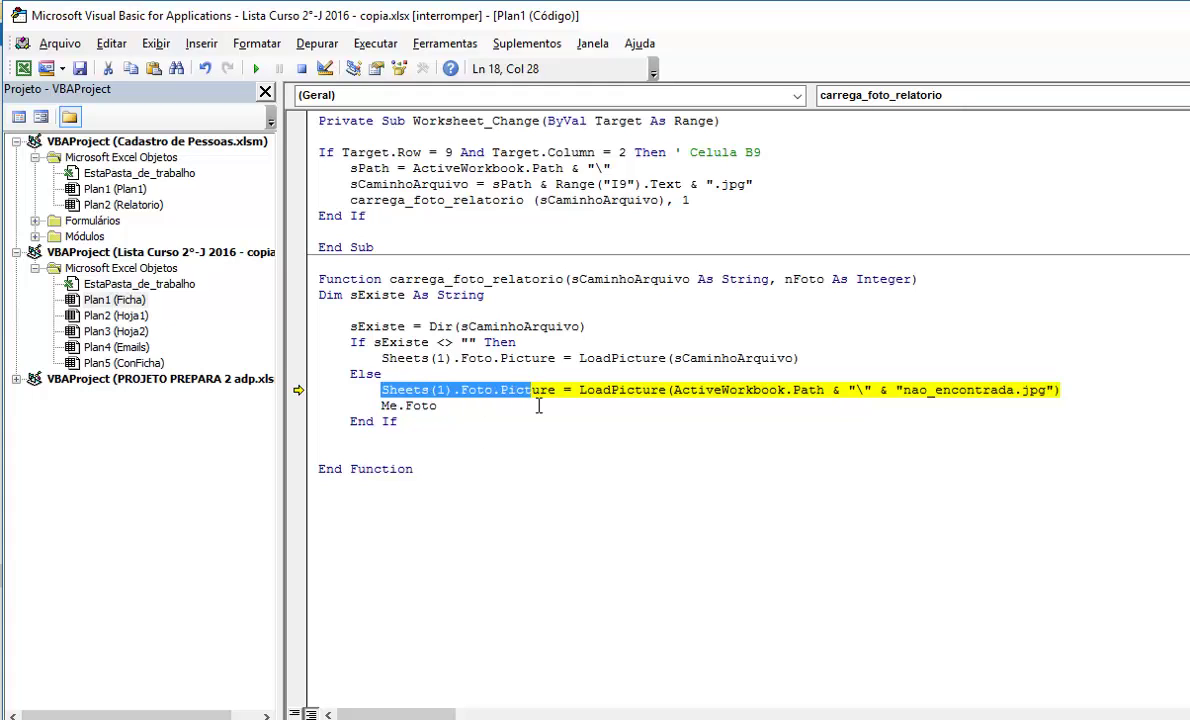
pyautogui.hotkey('ctrl', 'v')
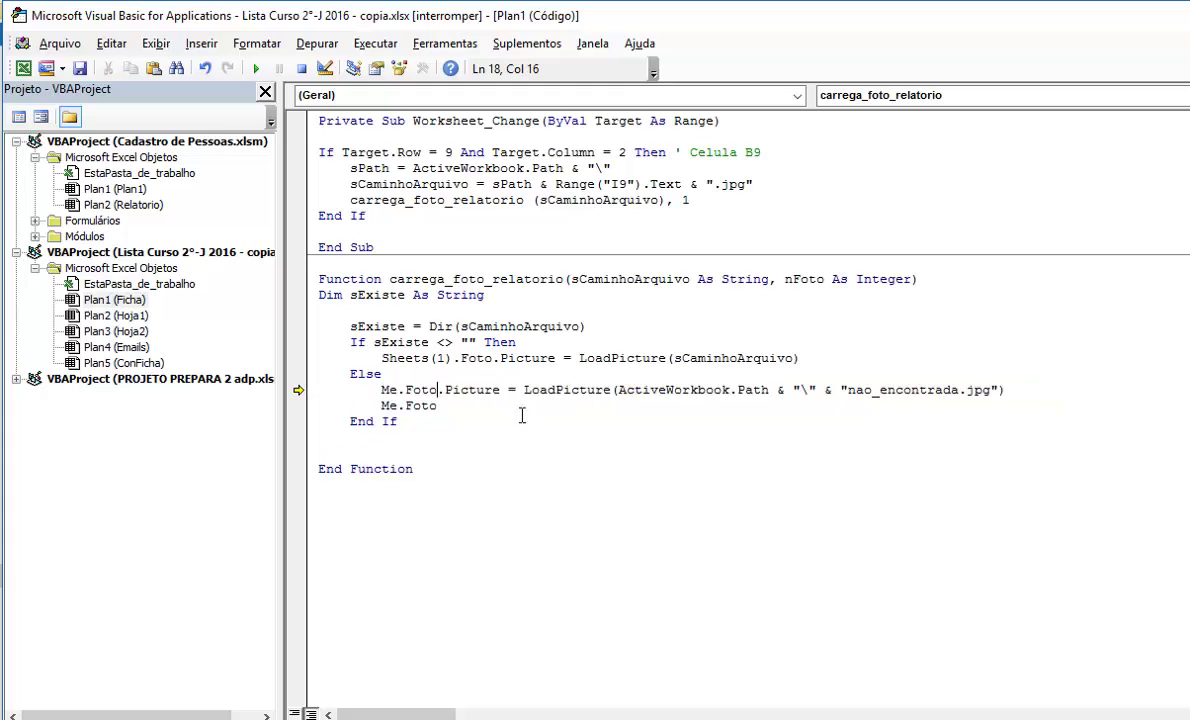
pyautogui.moveTo(437, 406); pyautogui.dragTo(381, 406)
pyautogui.press('Delete')
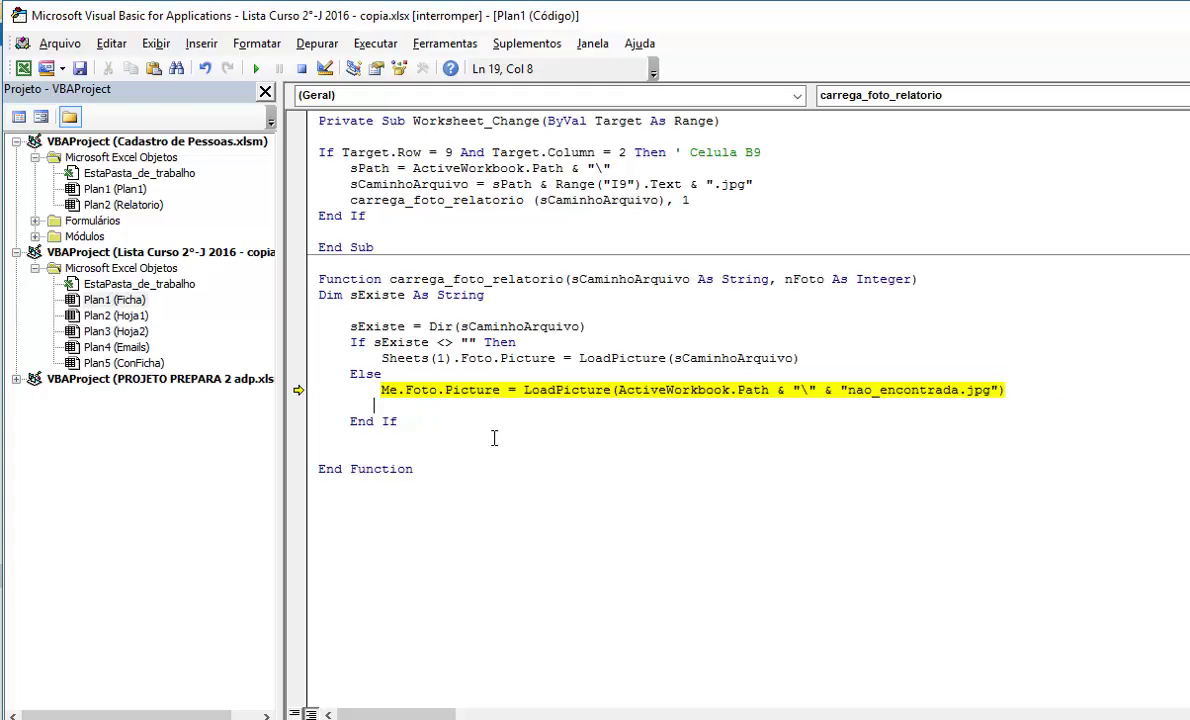
pyautogui.moveTo(381, 358); pyautogui.dragTo(500, 368)
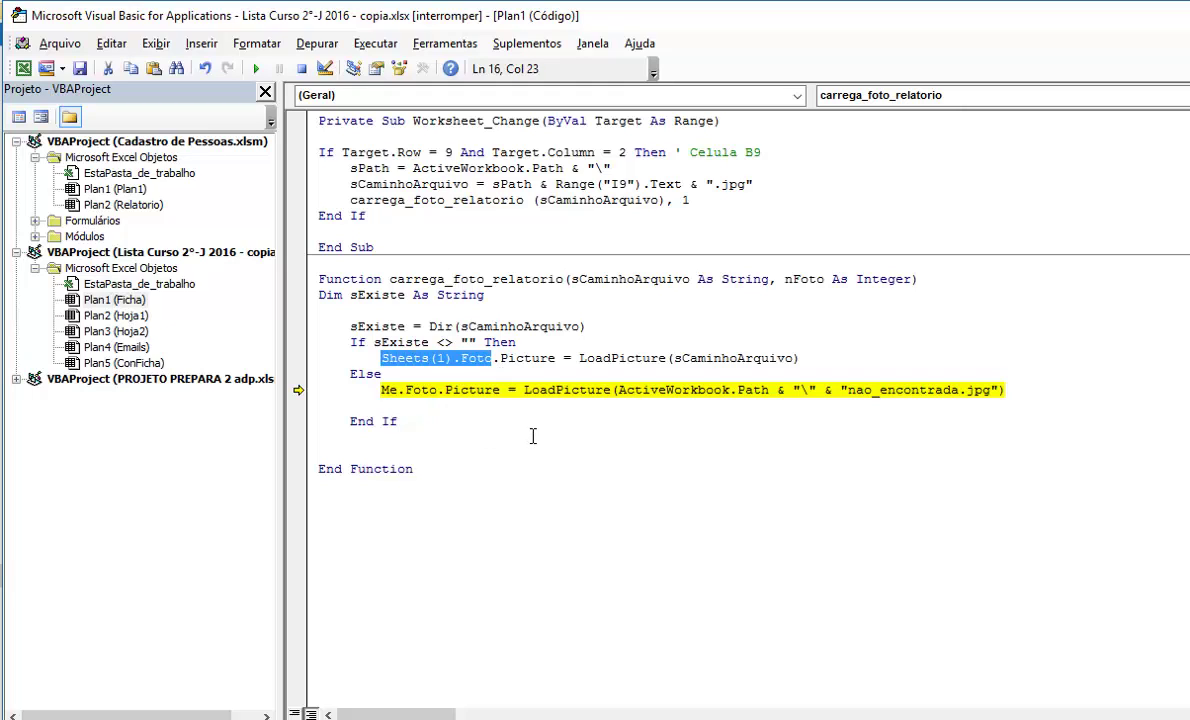
pyautogui.hotkey('ctrl', 'v')
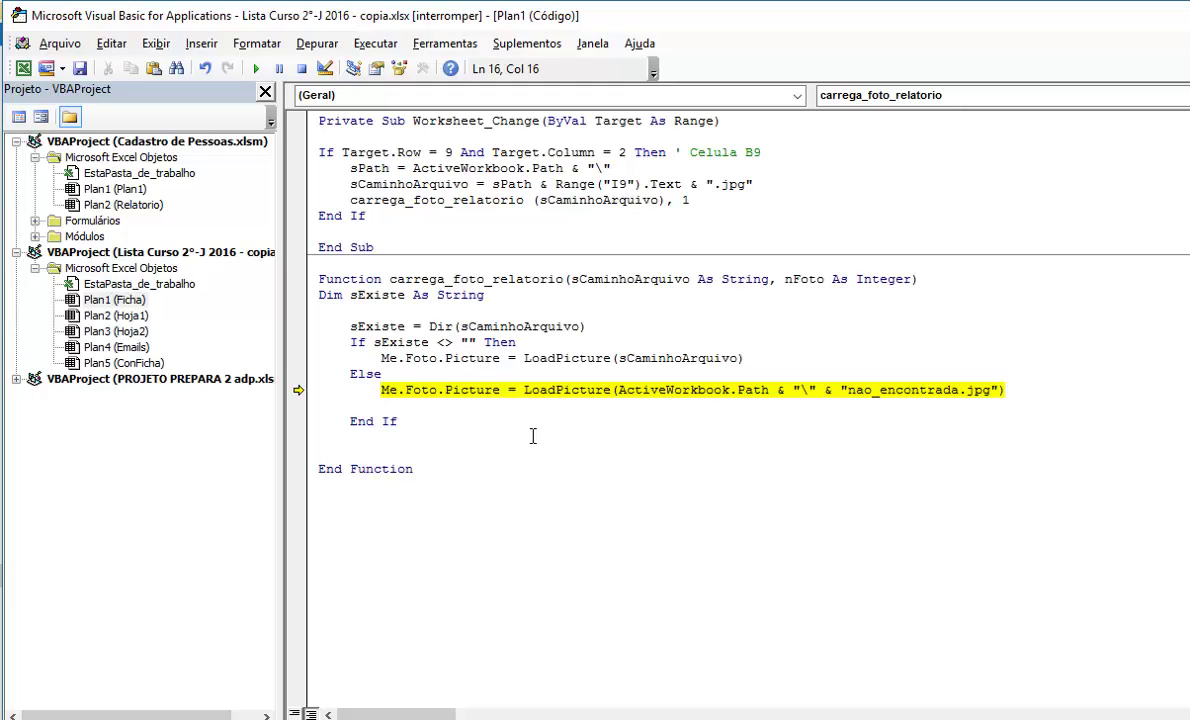
pyautogui.press('F8')
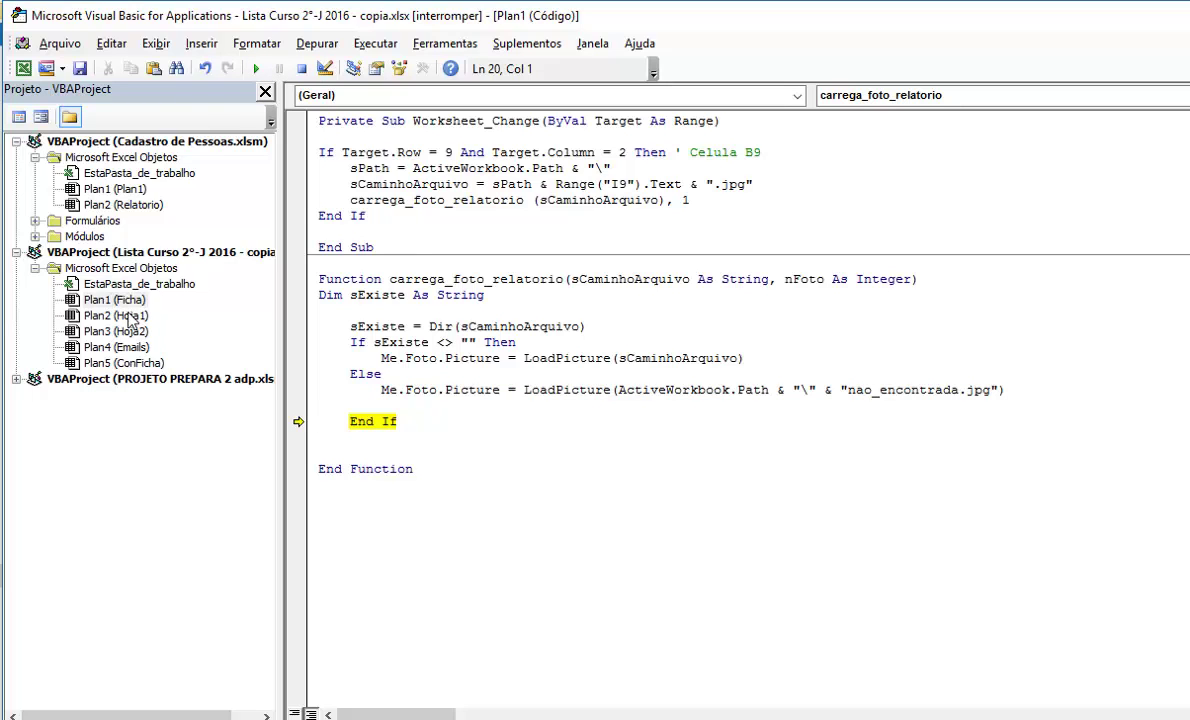
# Step: Resume the macro, then pick several different RUN numbers in B9 on the Ficha sheet
pyautogui.click(256, 68)
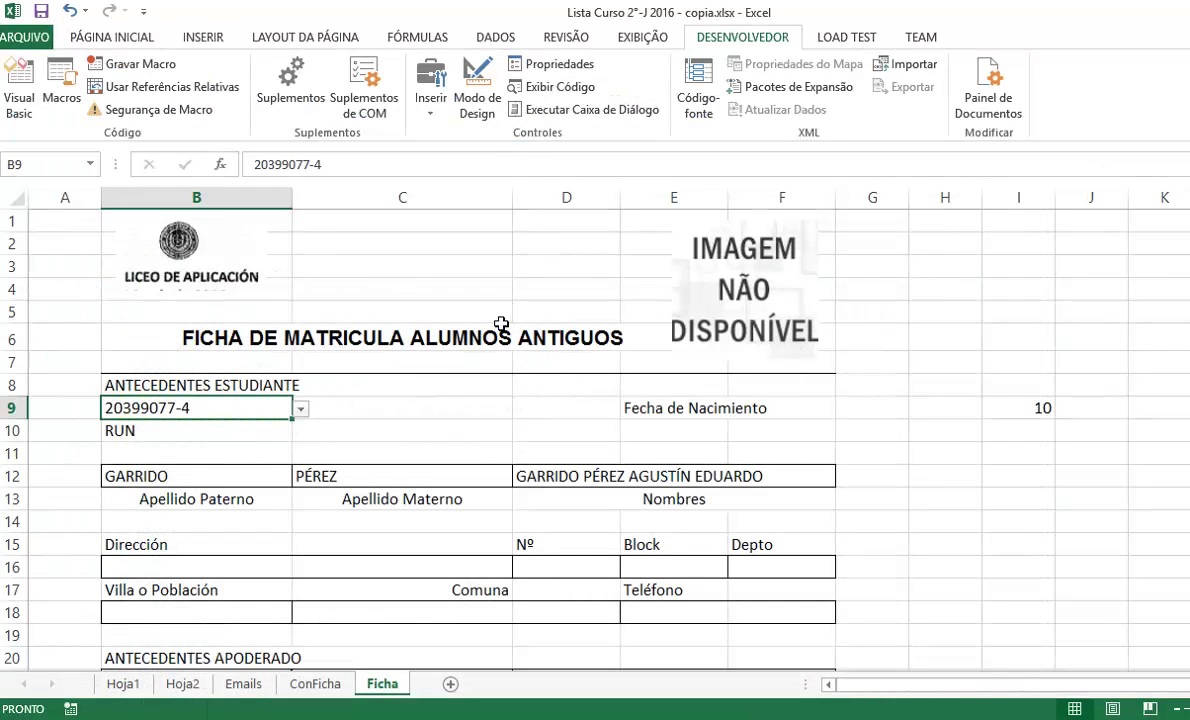
pyautogui.click(466, 305)
pyautogui.click(226, 412)
pyautogui.click(299, 408)
pyautogui.click(200, 421)
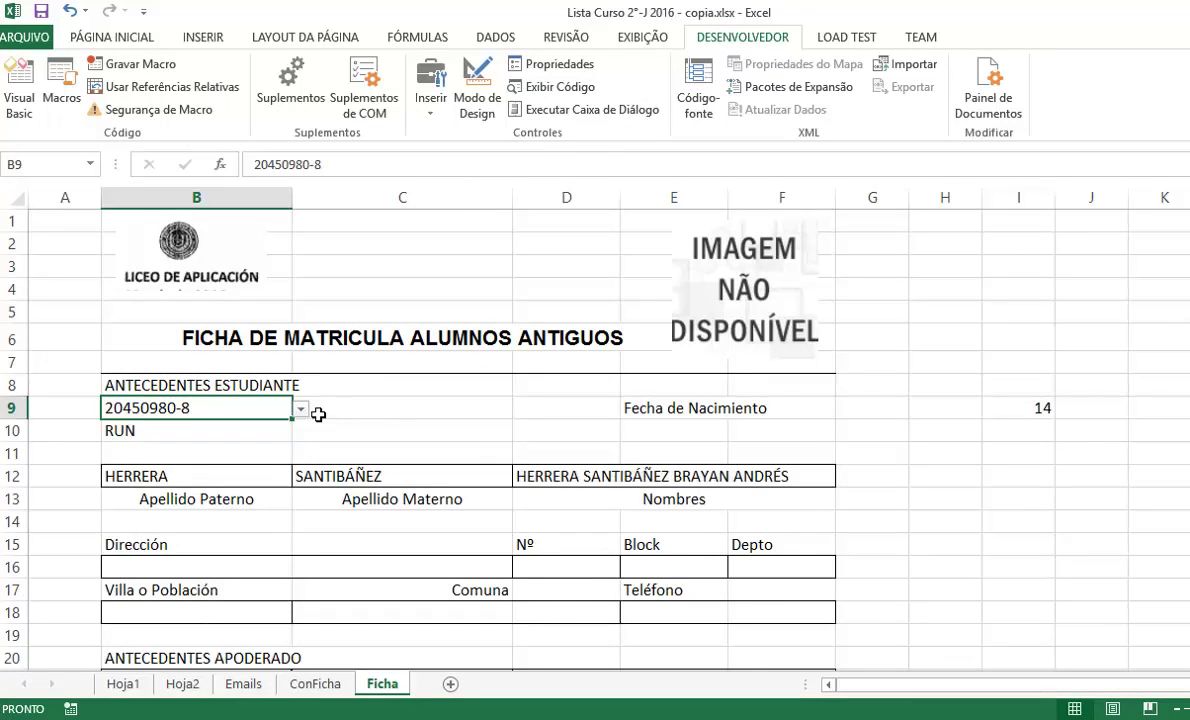
pyautogui.click(300, 409)
pyautogui.click(224, 502)
pyautogui.click(393, 411)
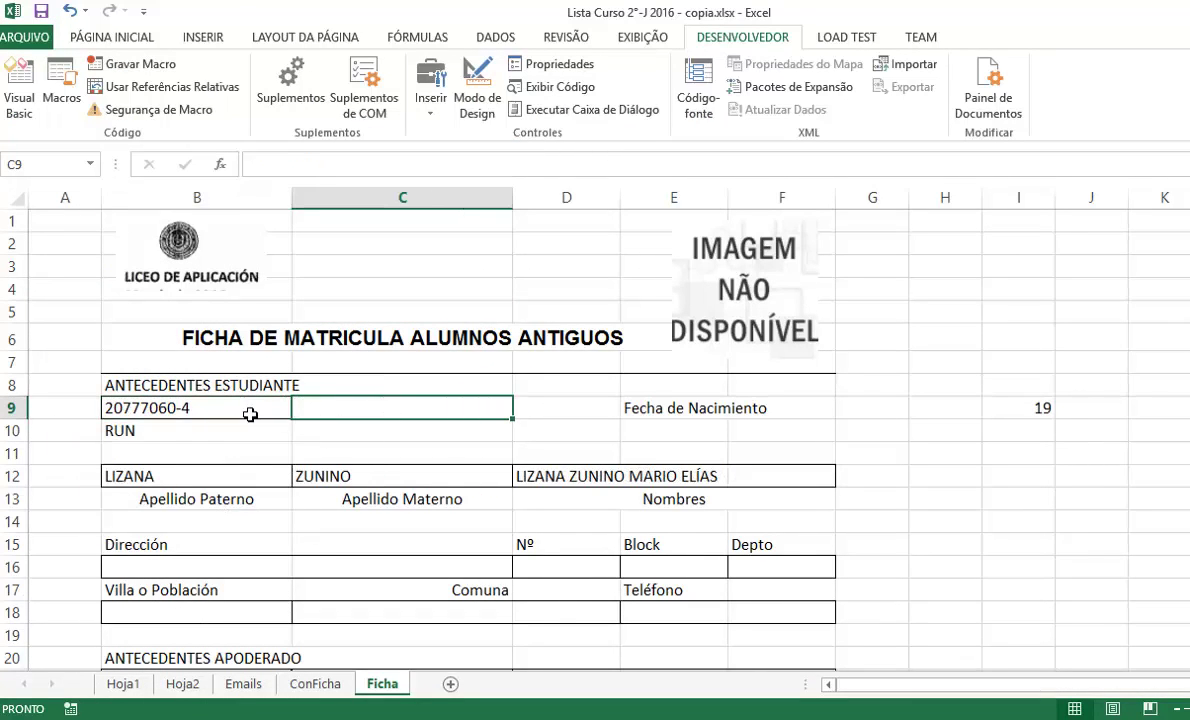
# Step: Choose more students' RUN numbers in B9, checking that the photo box shows the not-available image
pyautogui.click(247, 412)
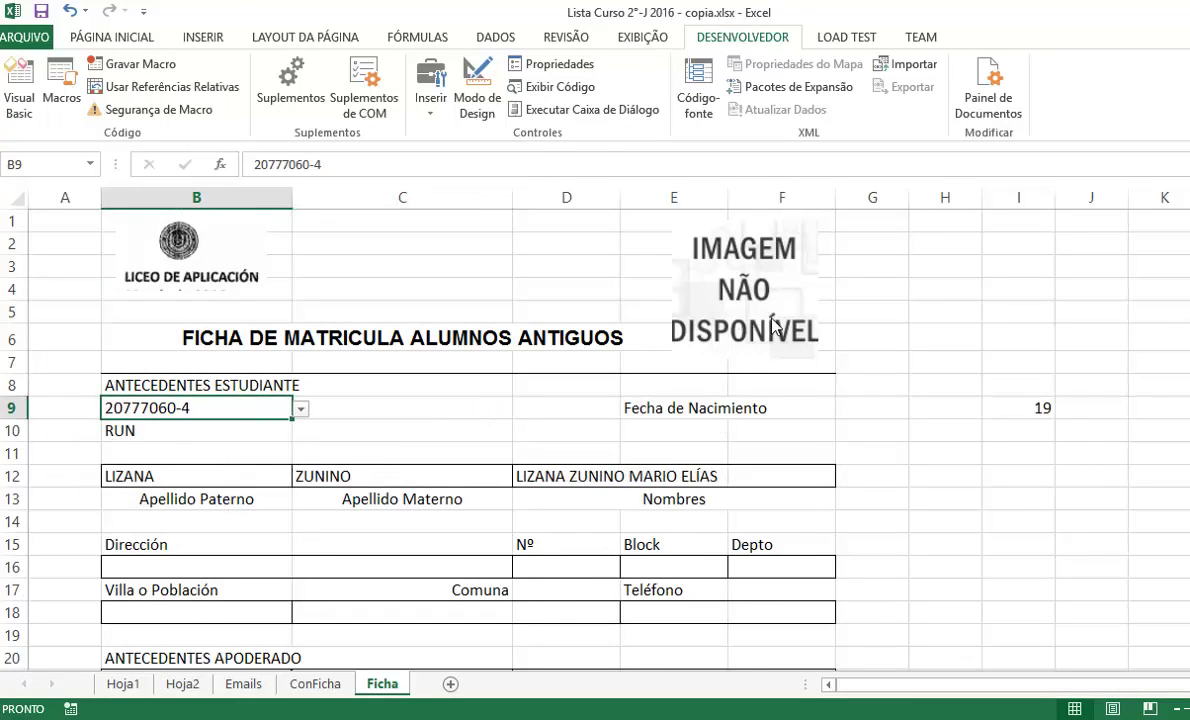
pyautogui.click(619, 276)
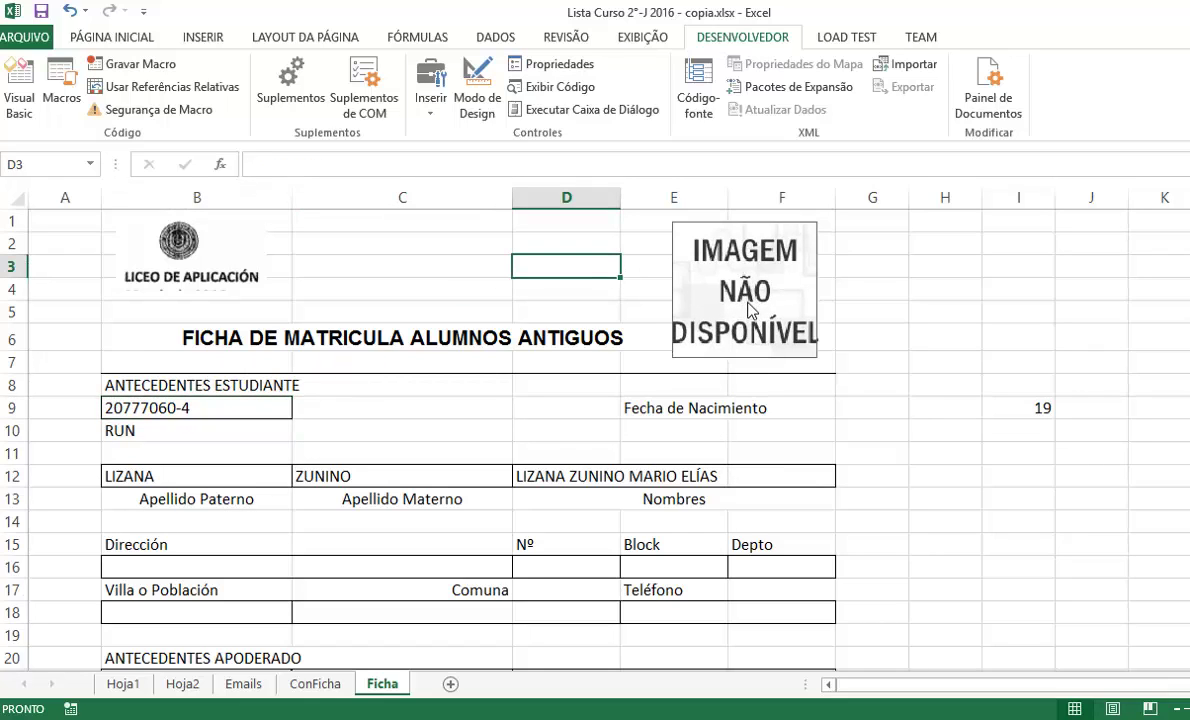
pyautogui.click(188, 411)
pyautogui.click(300, 412)
pyautogui.click(98, 487)
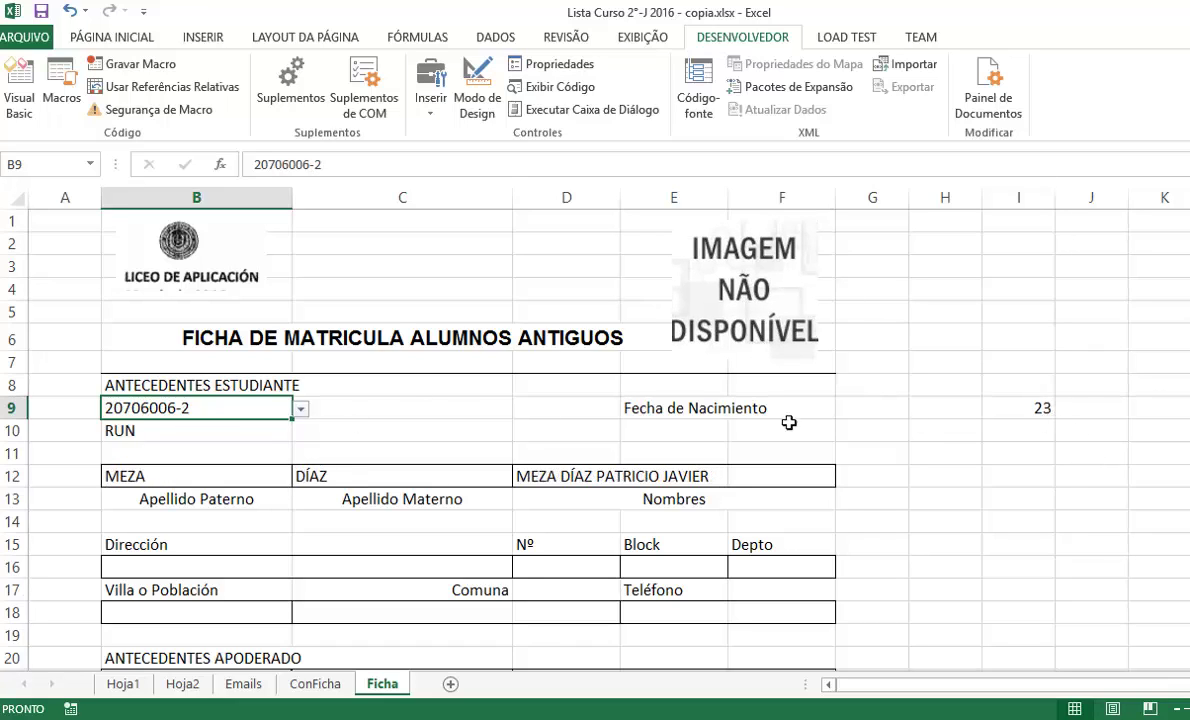
pyautogui.click(300, 409)
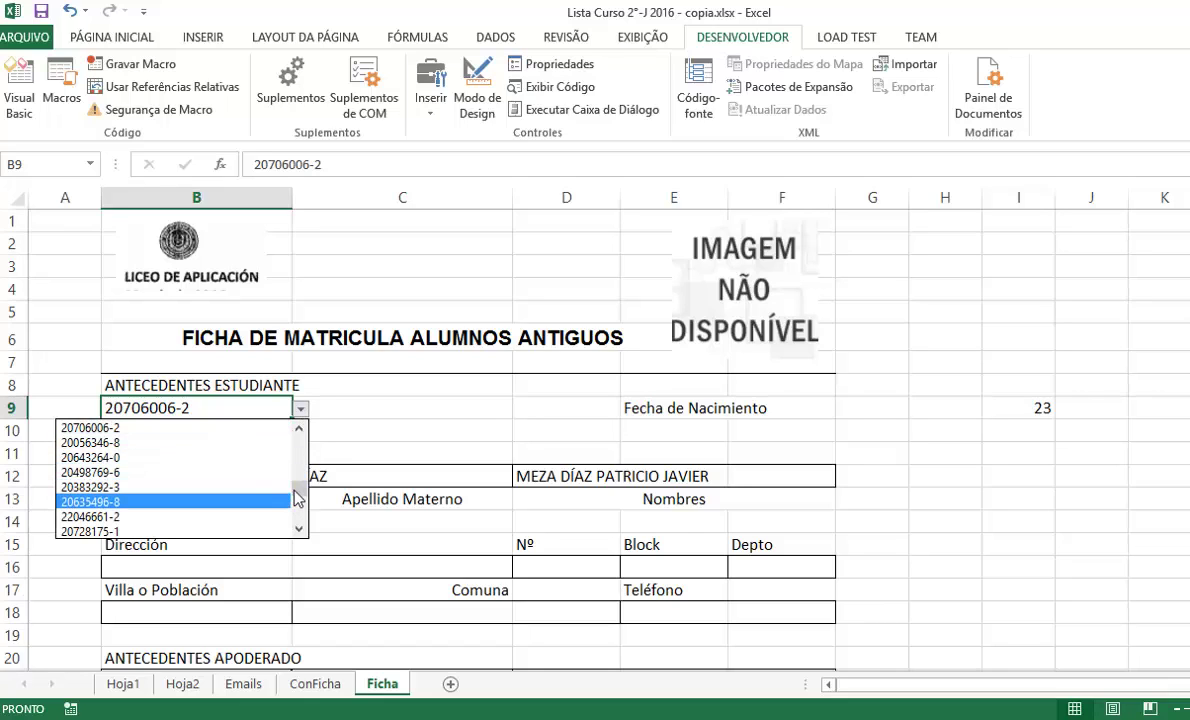
pyautogui.moveTo(299, 489); pyautogui.dragTo(298, 445)
pyautogui.click(196, 428)
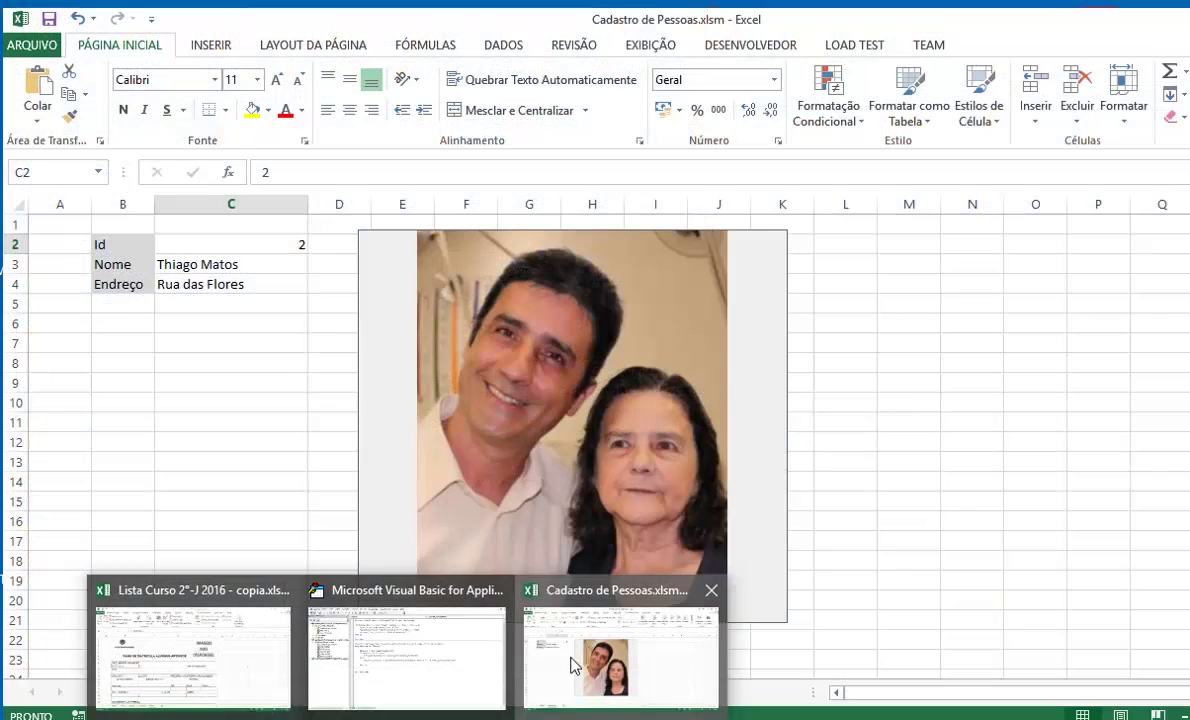
# Step: From Cadastro de Pessoas.xlsm, expand Formulários and open frmPessoas' Image1_DblClick routine via the photo frame
pyautogui.click(574, 666)
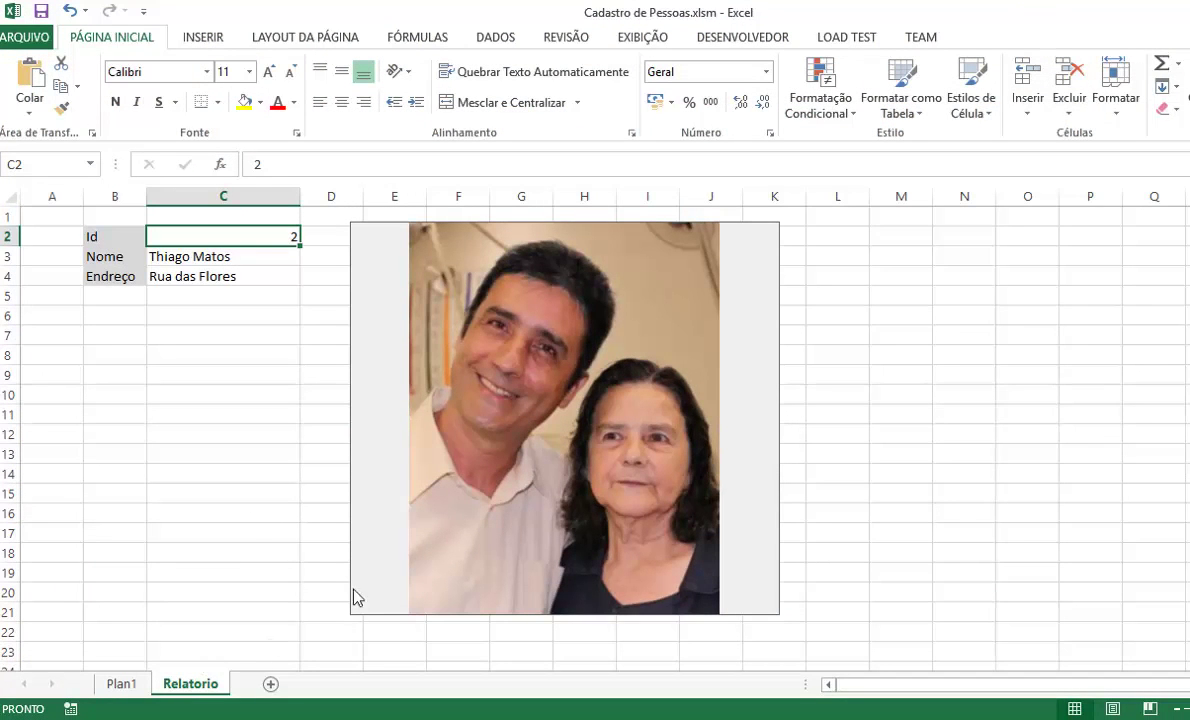
pyautogui.click(263, 534)
pyautogui.hotkey('alt', 'F11')
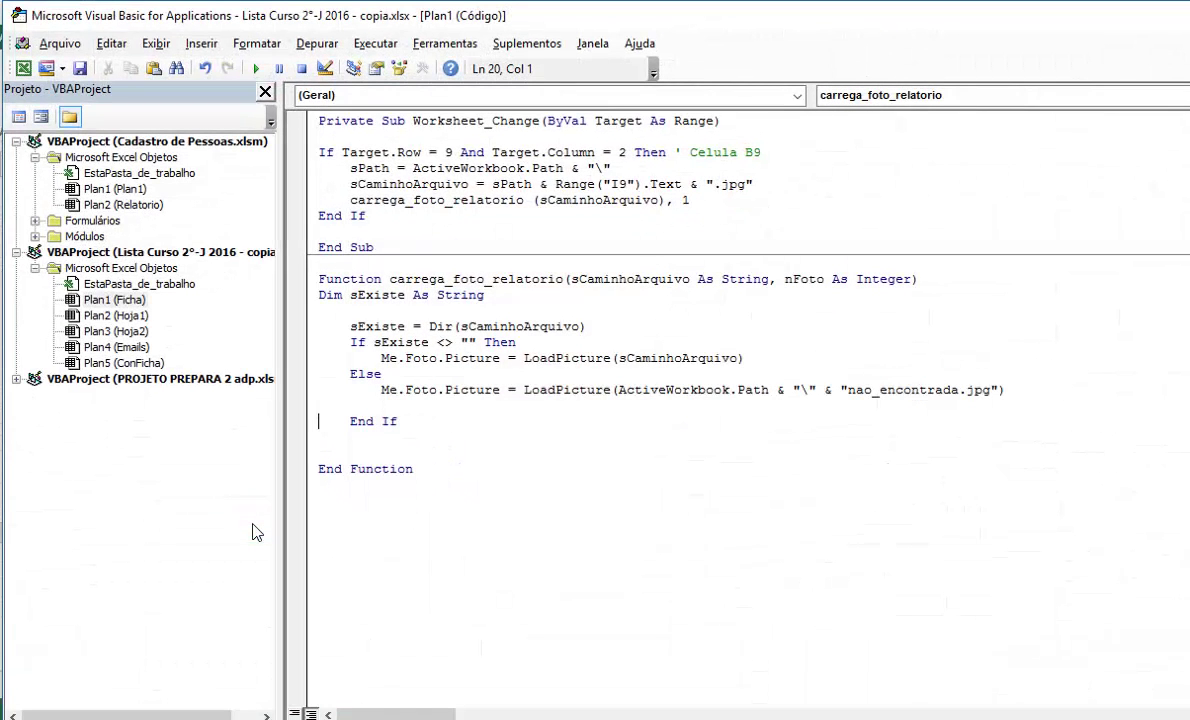
pyautogui.doubleClick(88, 221)
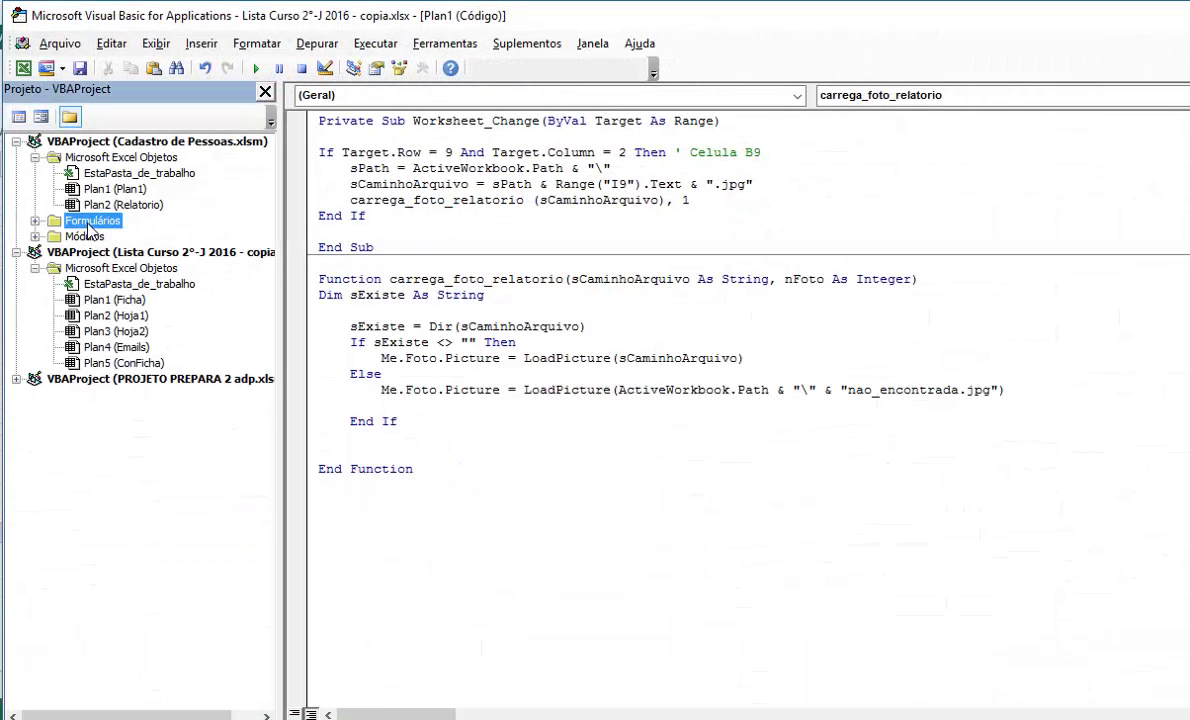
pyautogui.doubleClick(92, 235)
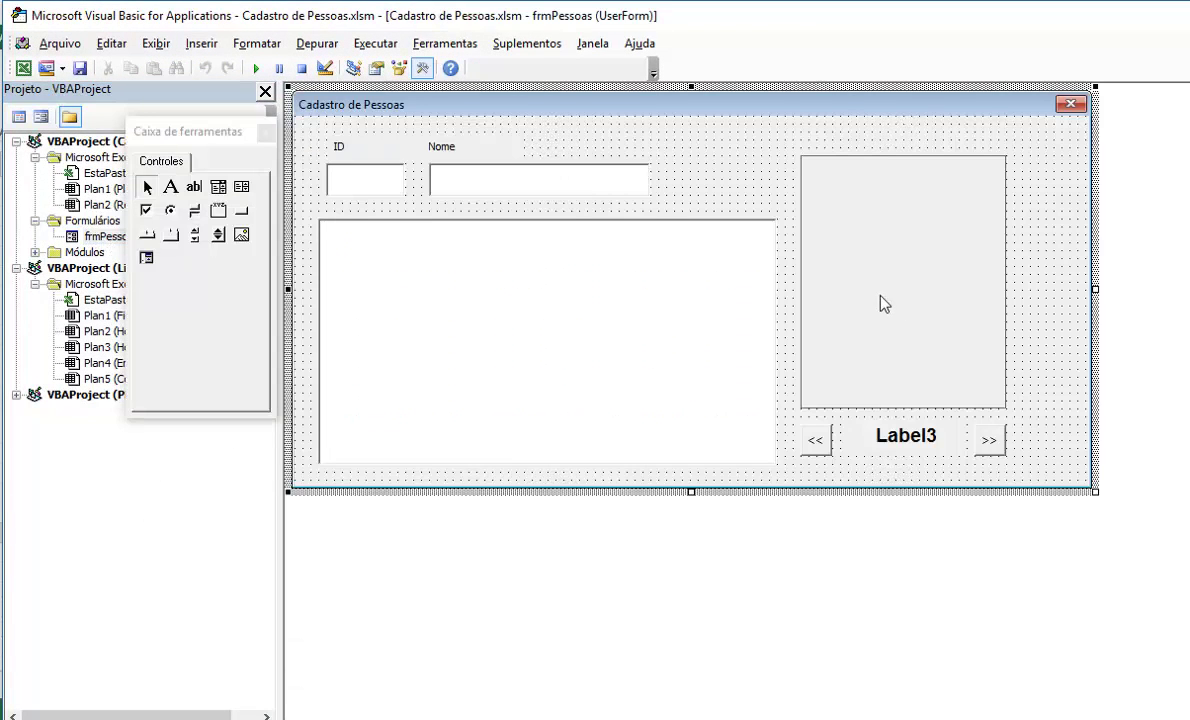
pyautogui.click(880, 302)
pyautogui.doubleClick(888, 293)
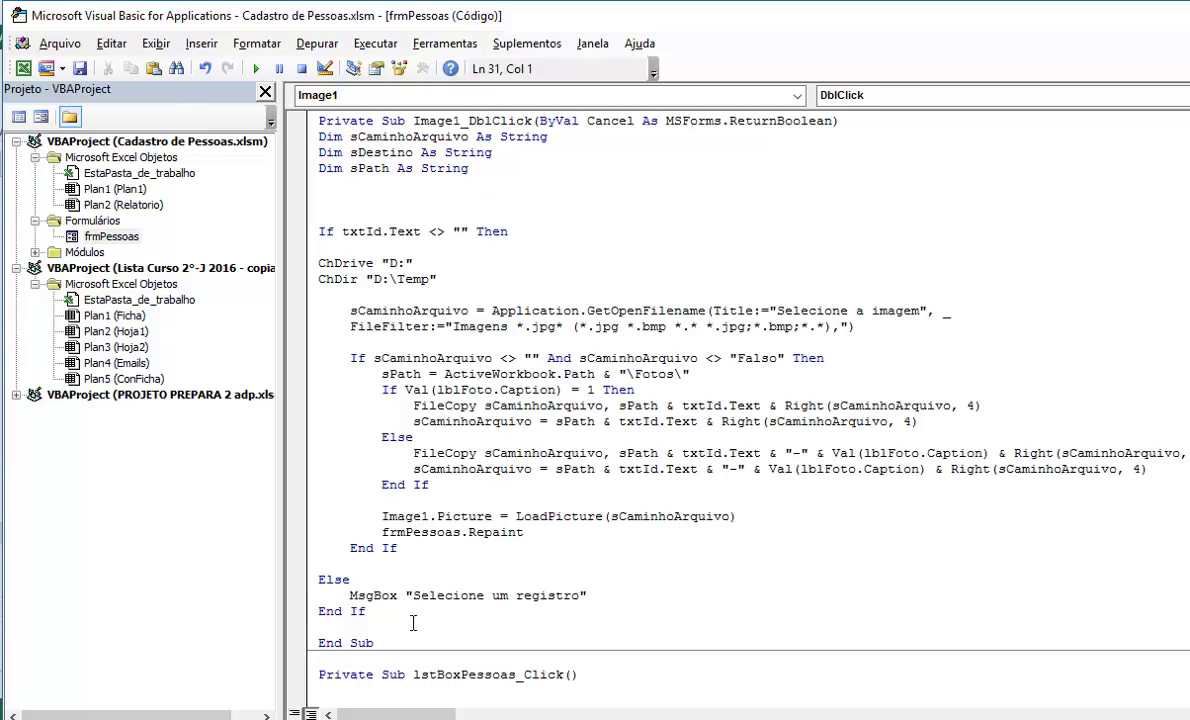
# Step: Select the Image1_DblClick photo-picking procedure code in frmPessoas to copy it
pyautogui.scroll(-2, 474, 622)
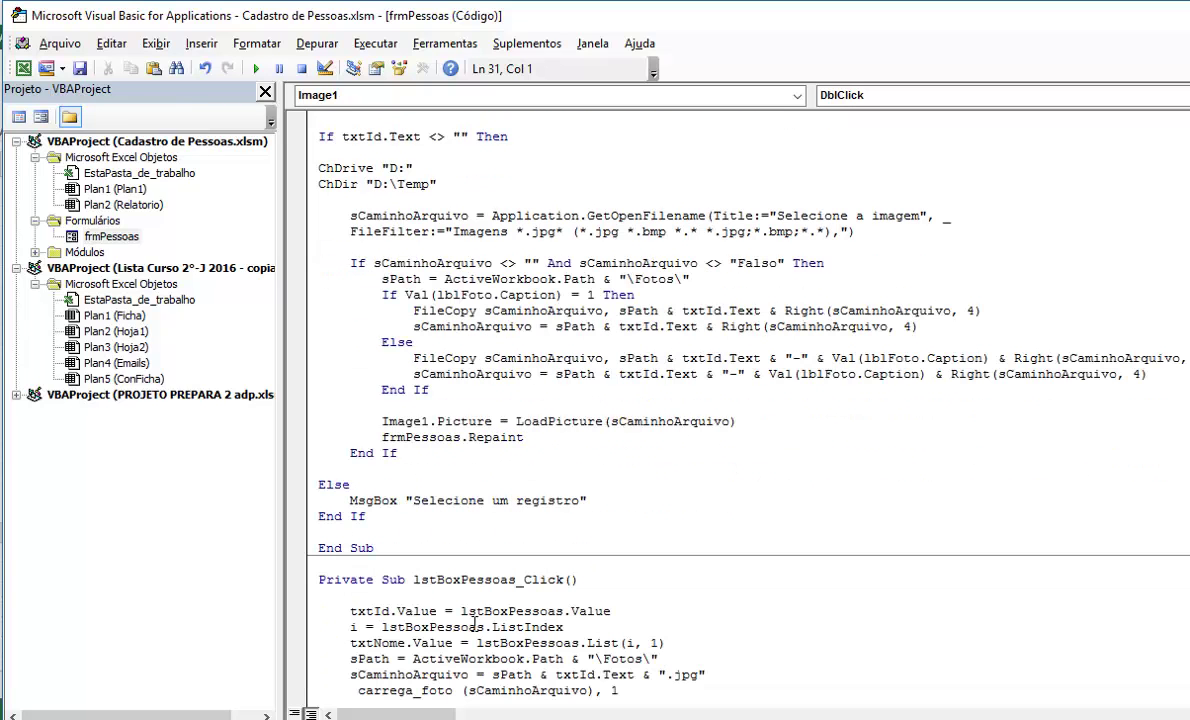
pyautogui.scroll(-2, 474, 624)
pyautogui.scroll(3, 474, 624)
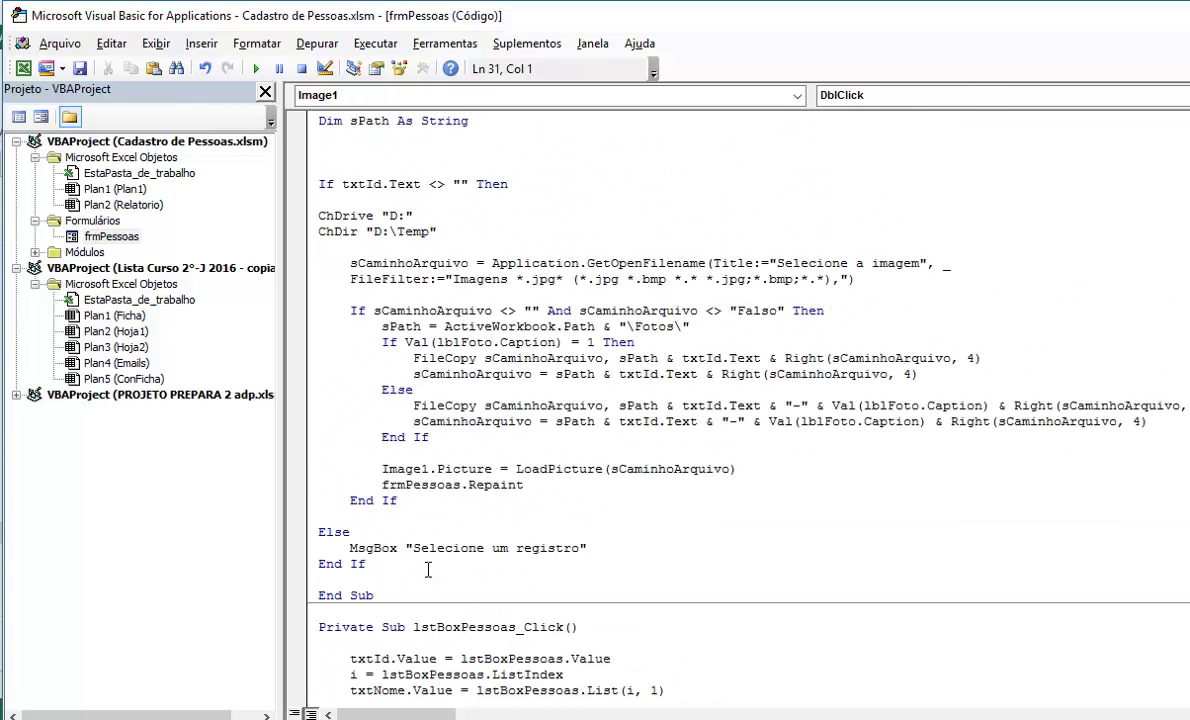
pyautogui.moveTo(320, 595)
pyautogui.mouseDown()
pyautogui.moveTo(380, 592)
pyautogui.moveTo(310, 272)
pyautogui.moveTo(330, 522)
pyautogui.moveTo(310, 518)
pyautogui.mouseUp()
pyautogui.hotkey('ctrl', 'c')
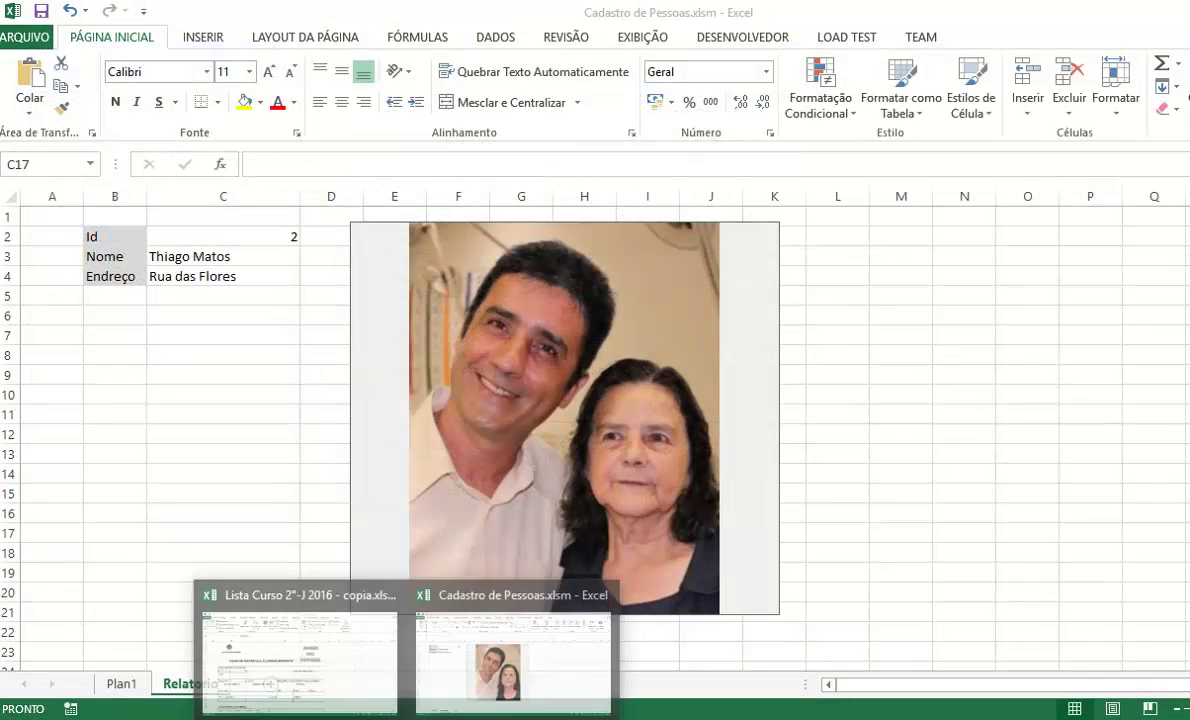
# Step: In the Lista Curso 2°-J 2016 workbook, create Foto_DblClick, paste the copied code, and select the empty Foto_Click
pyautogui.click(280, 605)
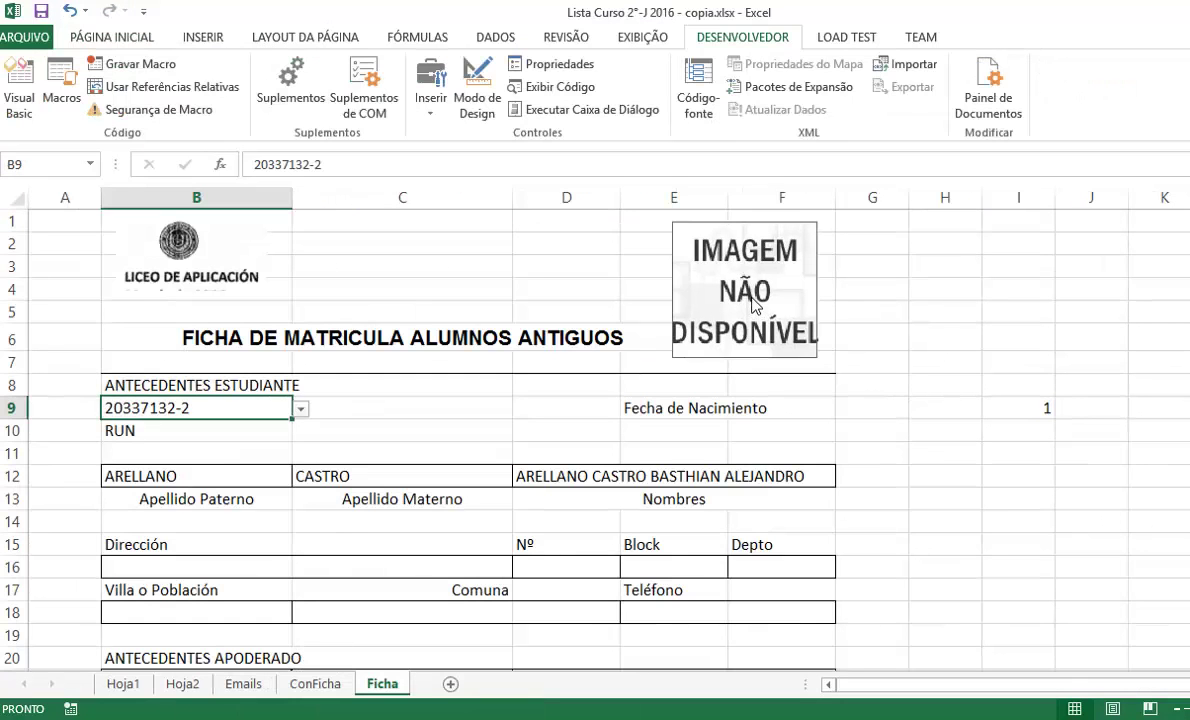
pyautogui.click(493, 100)
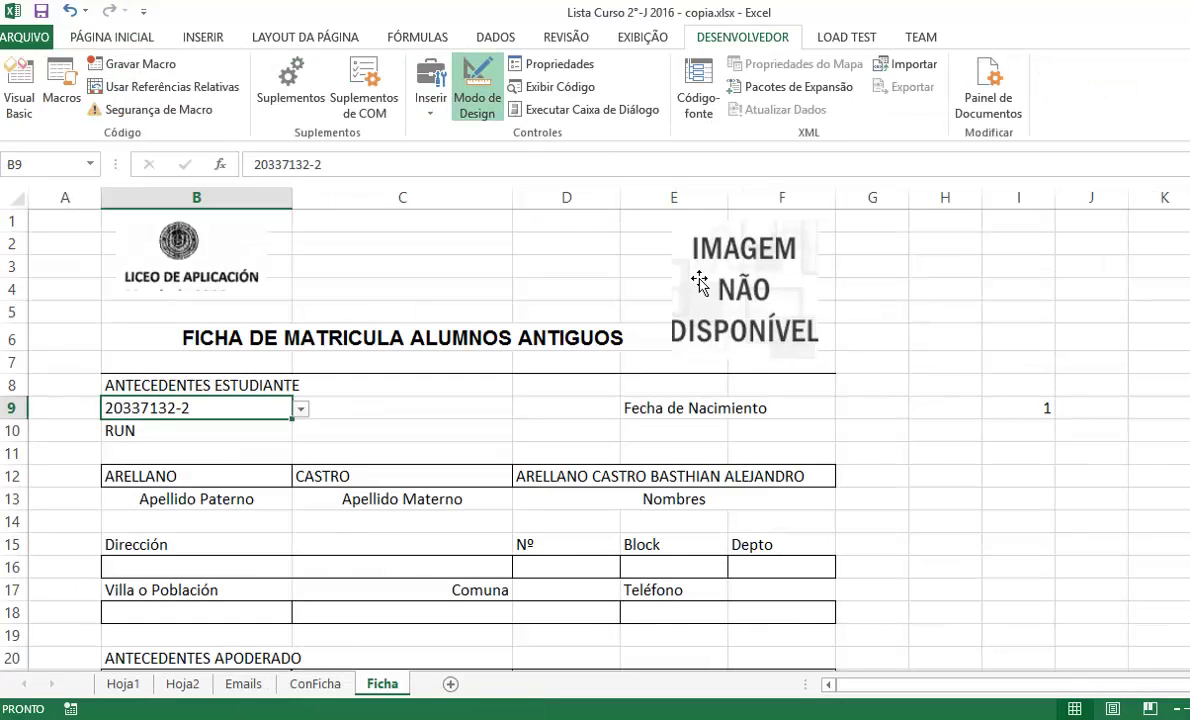
pyautogui.doubleClick(688, 266)
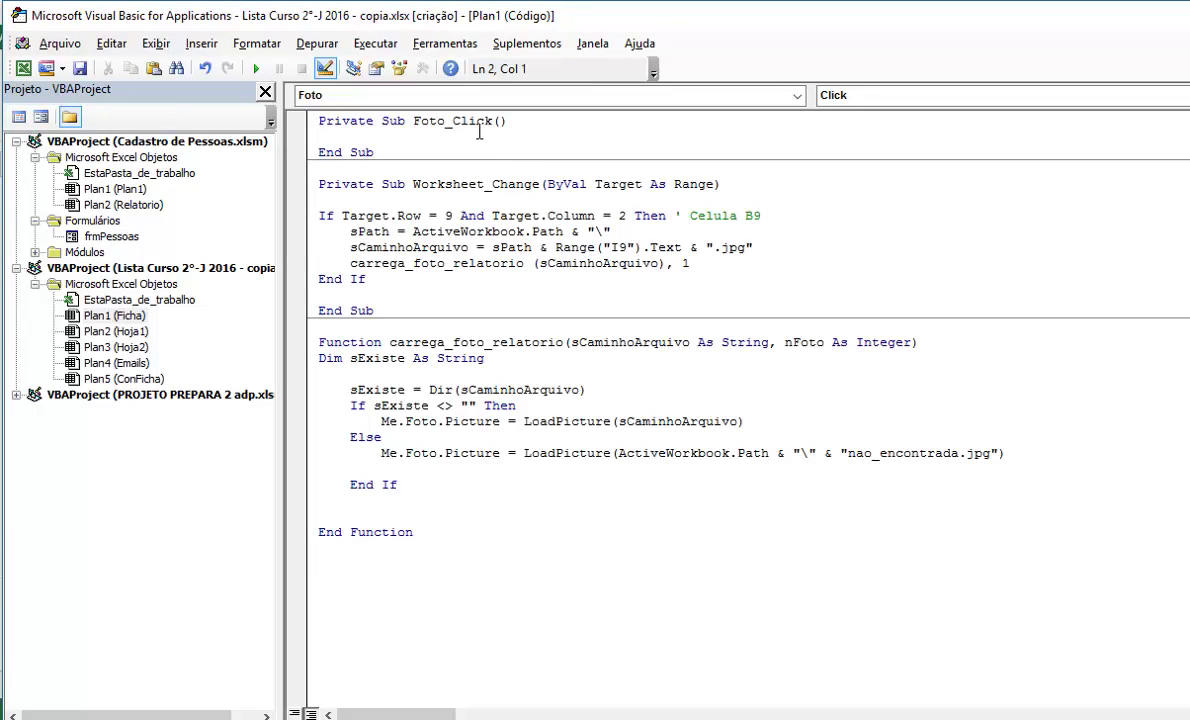
pyautogui.click(450, 121)
pyautogui.click(893, 96)
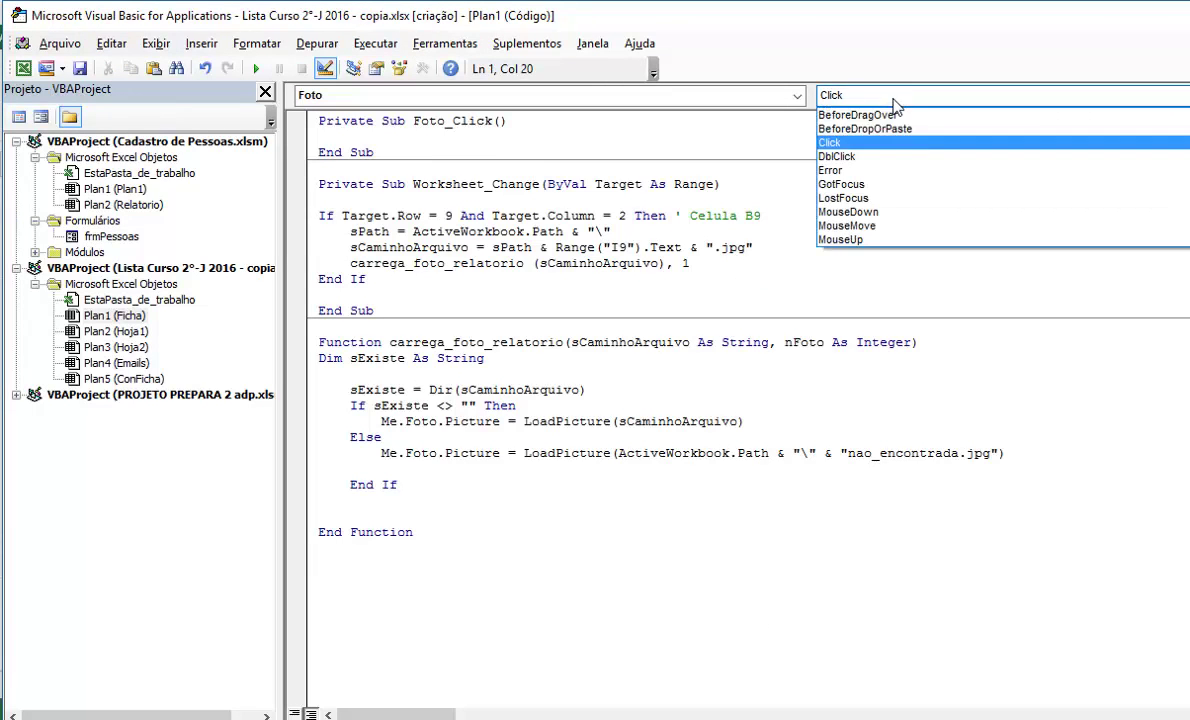
pyautogui.click(890, 157)
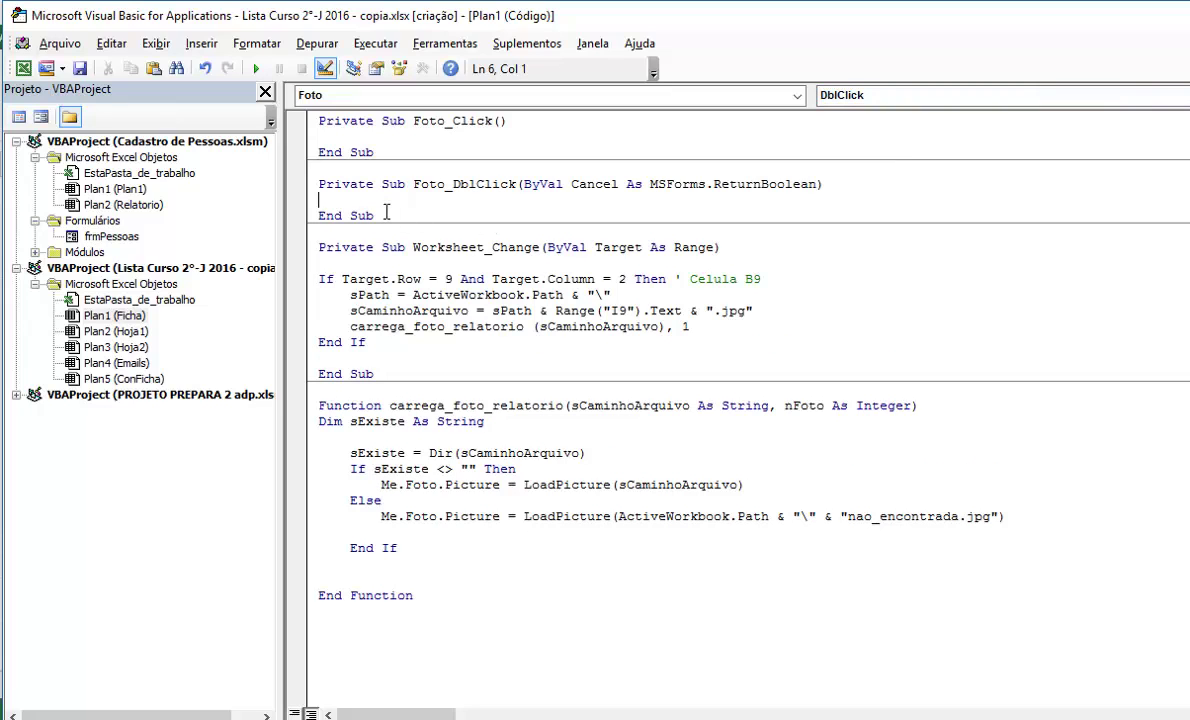
pyautogui.hotkey('ctrl', 'v')
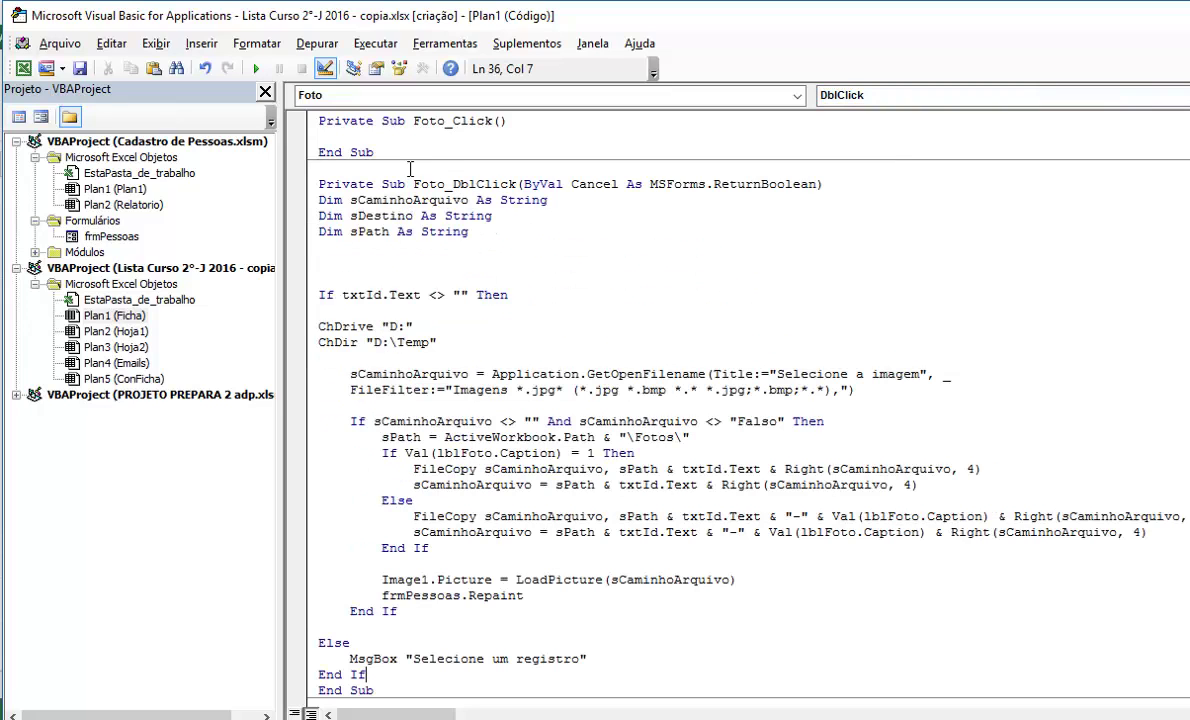
pyautogui.moveTo(381, 155); pyautogui.dragTo(335, 130)
# Step: Delete the empty Foto_Click routine and the extra blank lines around the declarations and If check
pyautogui.press('Delete')
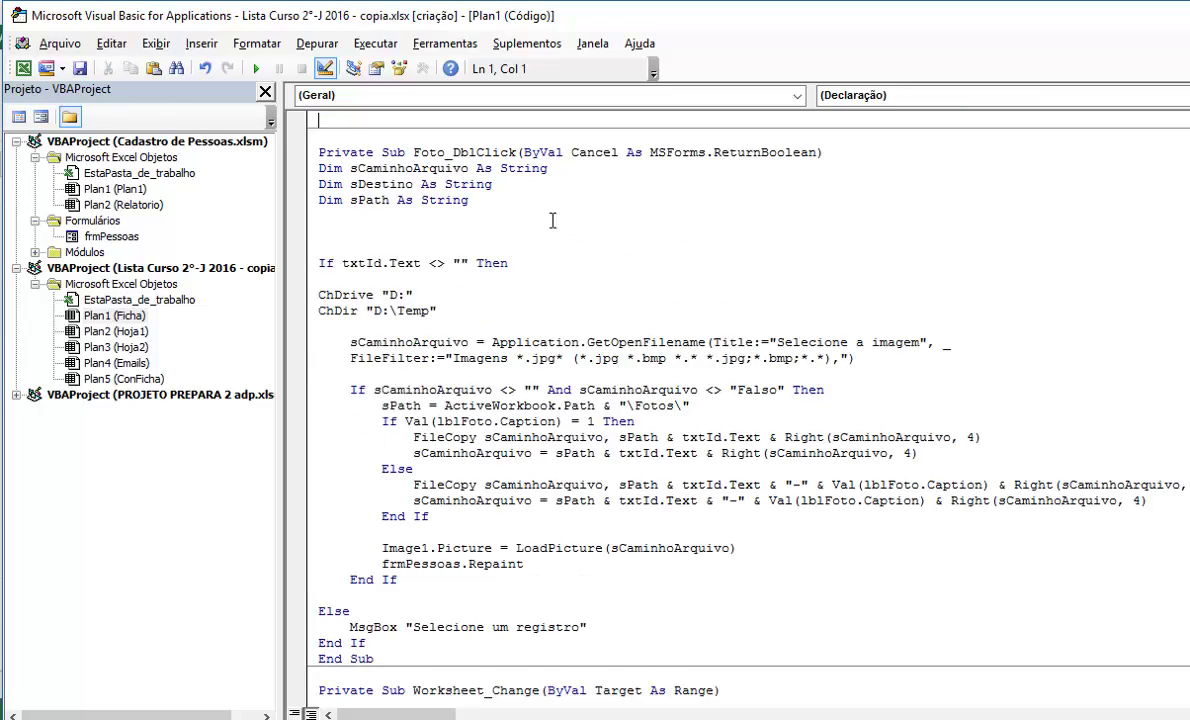
pyautogui.press('Delete')
pyautogui.click(463, 249)
pyautogui.click(388, 234)
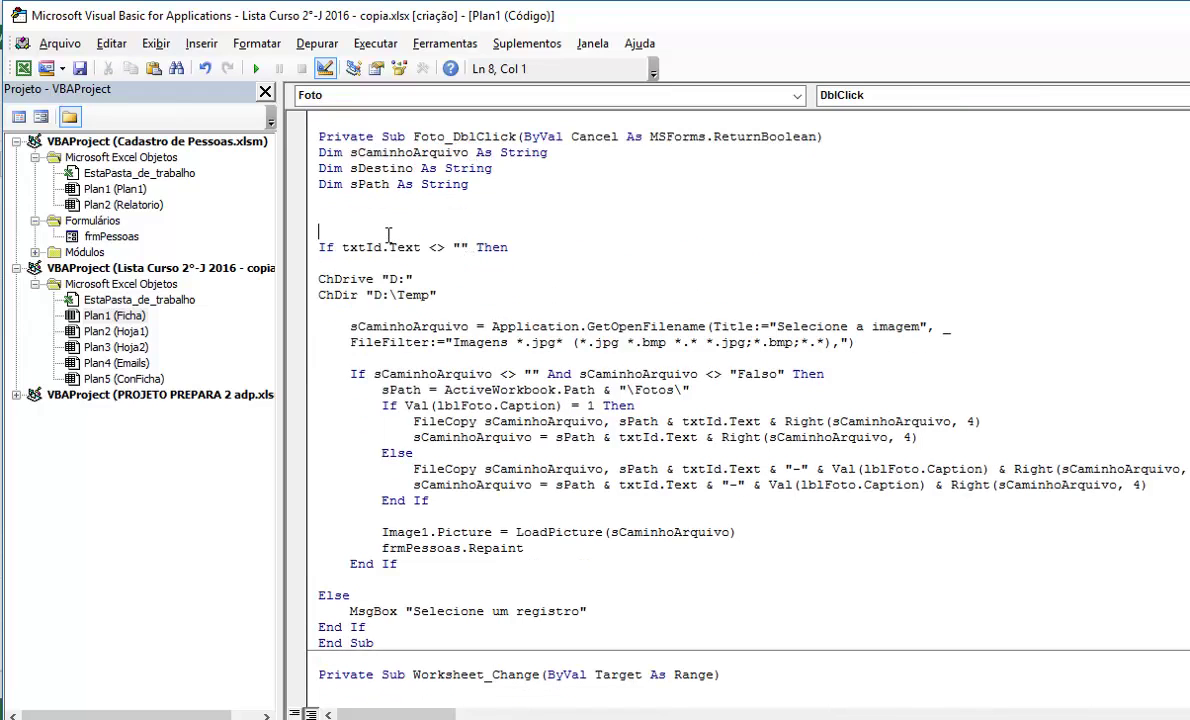
pyautogui.press('Delete')
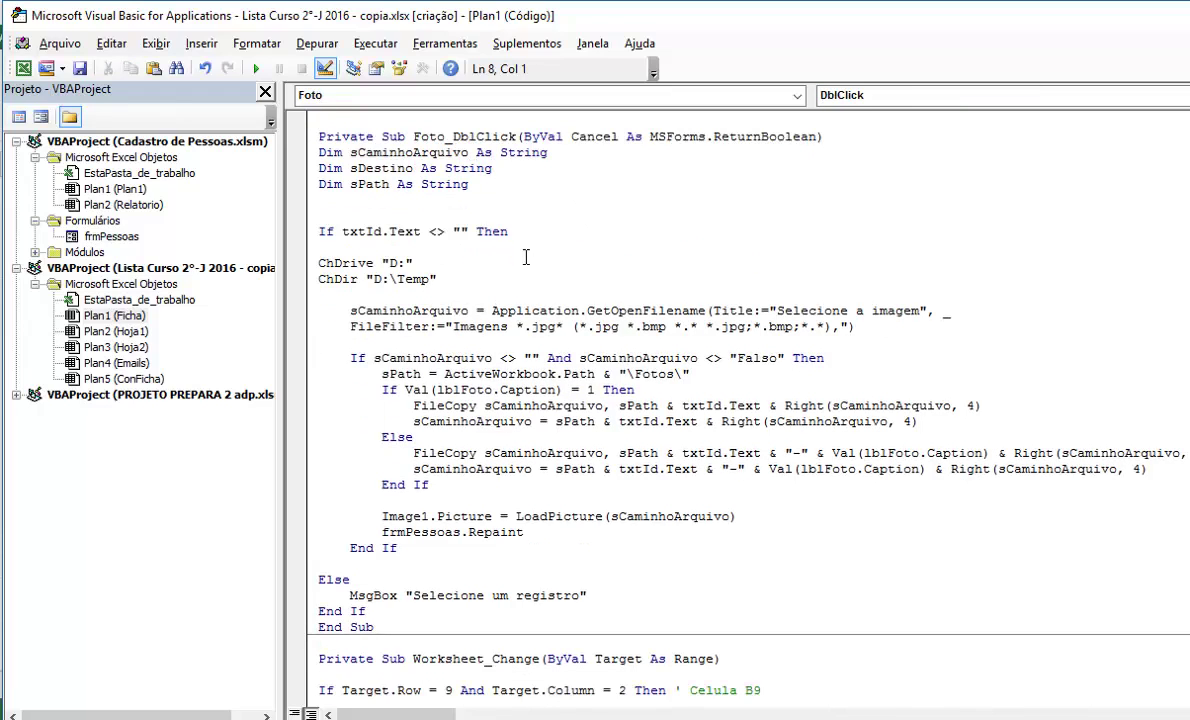
pyautogui.click(347, 197)
pyautogui.moveTo(351, 240); pyautogui.dragTo(426, 246)
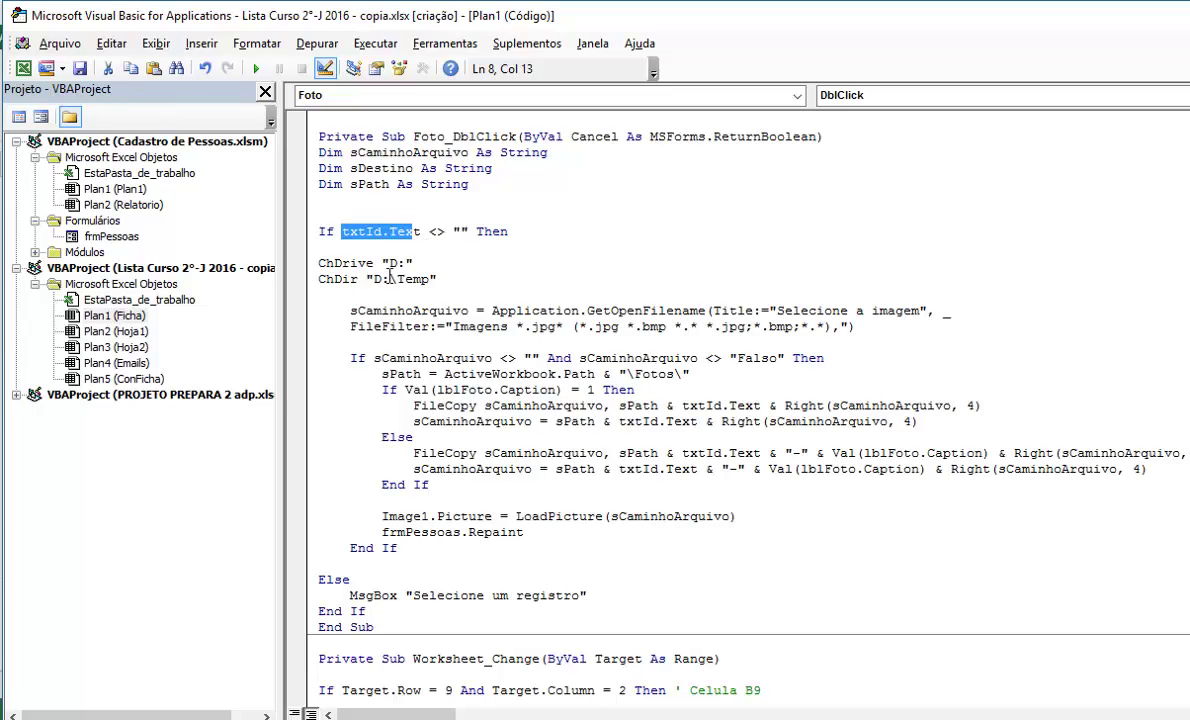
pyautogui.click(463, 186)
pyautogui.click(354, 125)
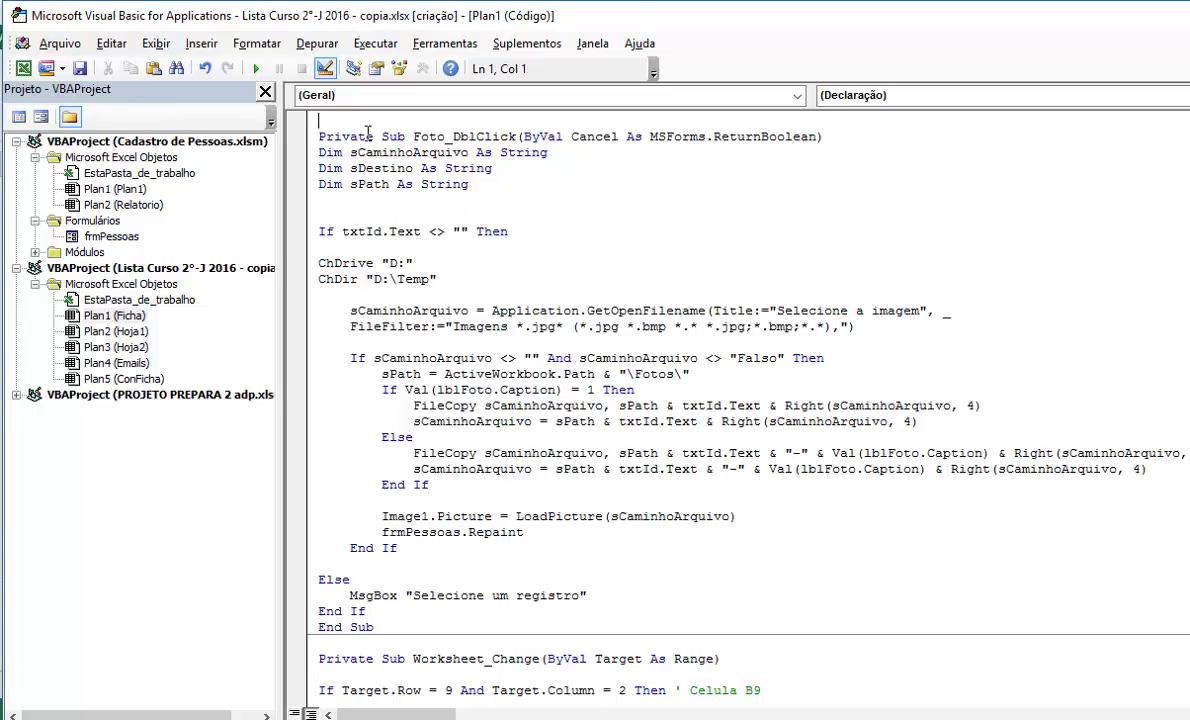
pyautogui.scroll(-1, 386, 185)
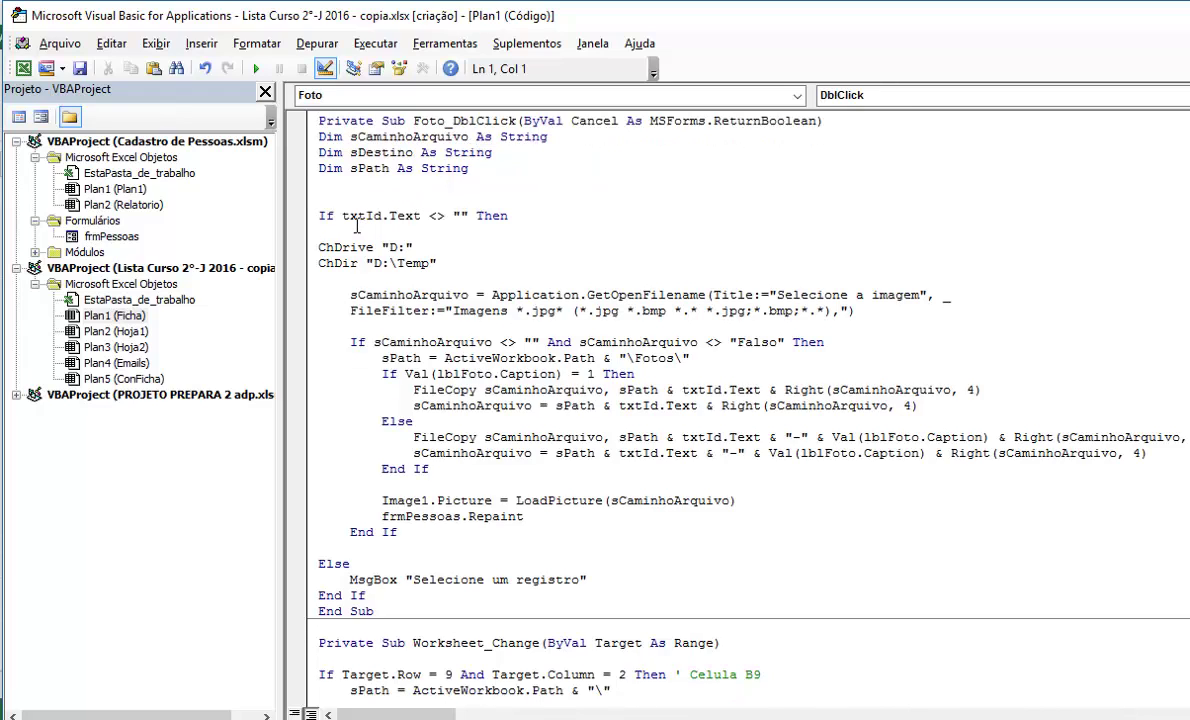
# Step: Replace txtId.Text in the If condition with Range("I9"), removing the stray extra quote
pyautogui.click(353, 222)
pyautogui.moveTo(355, 225); pyautogui.dragTo(428, 229)
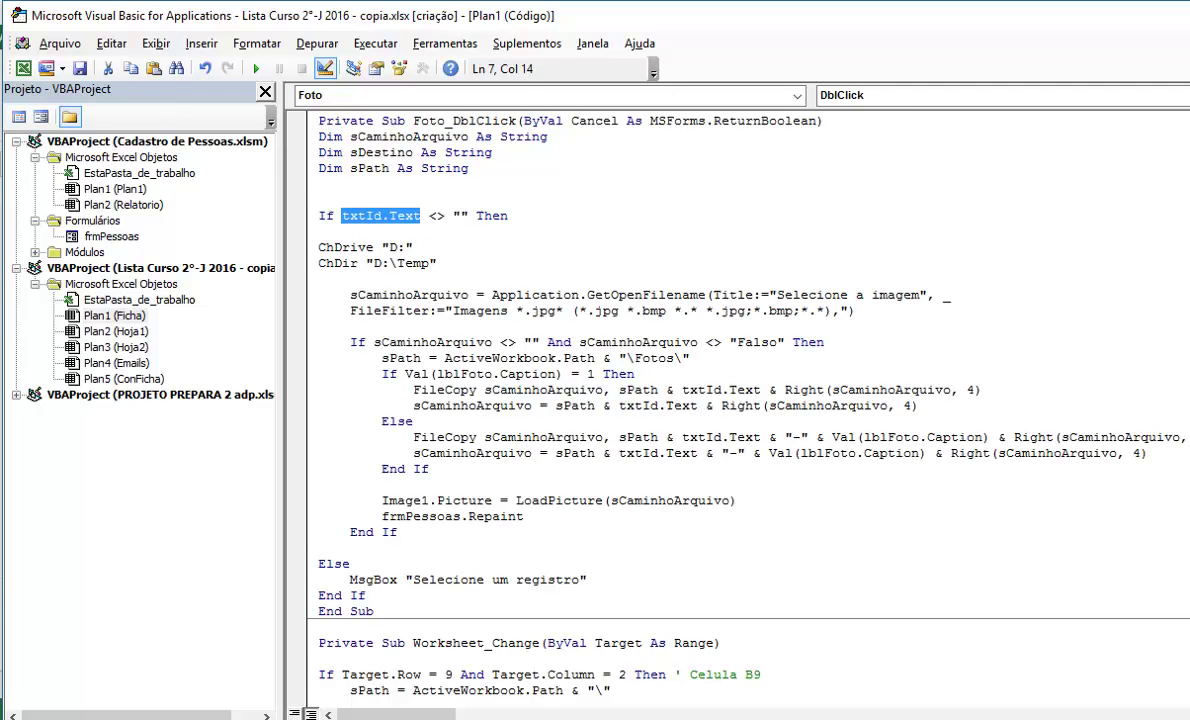
pyautogui.write('Range')
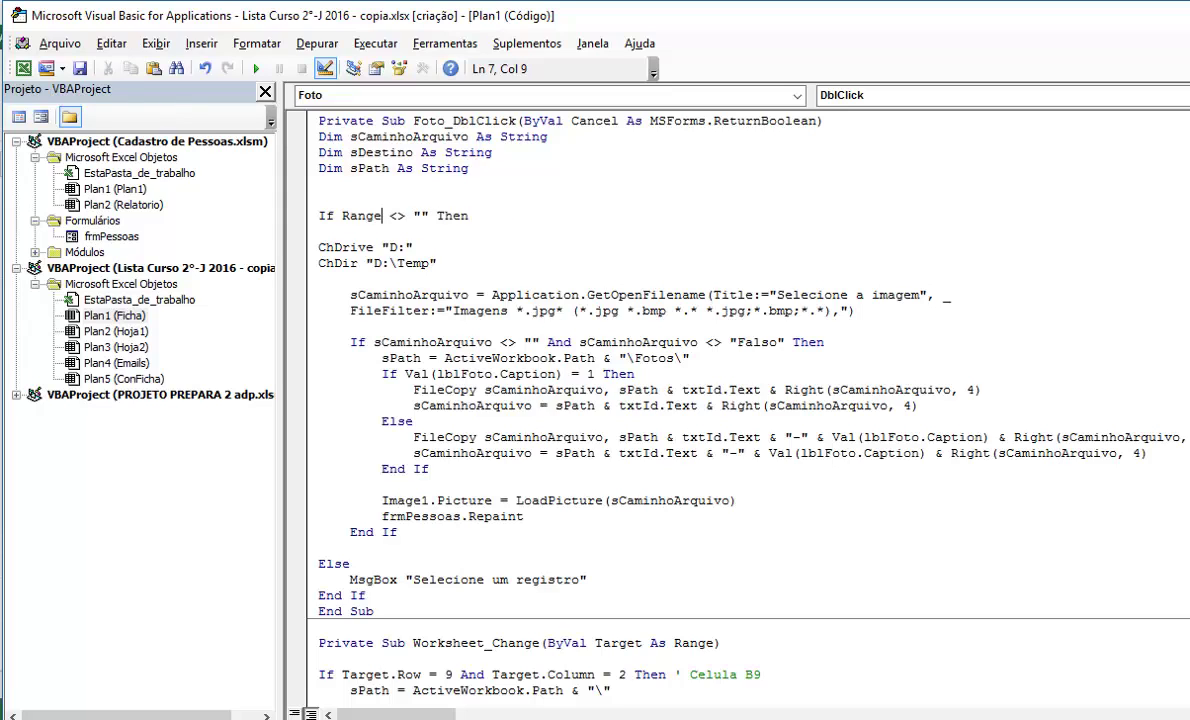
pyautogui.write('(')
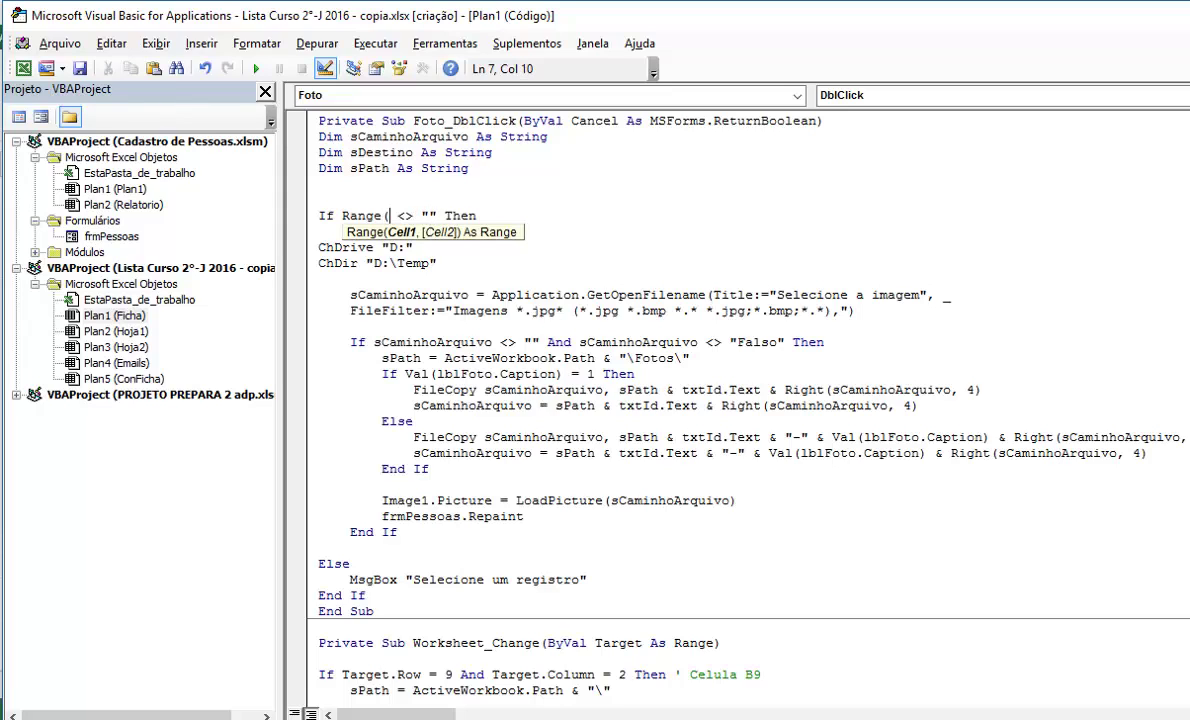
pyautogui.write('"I')
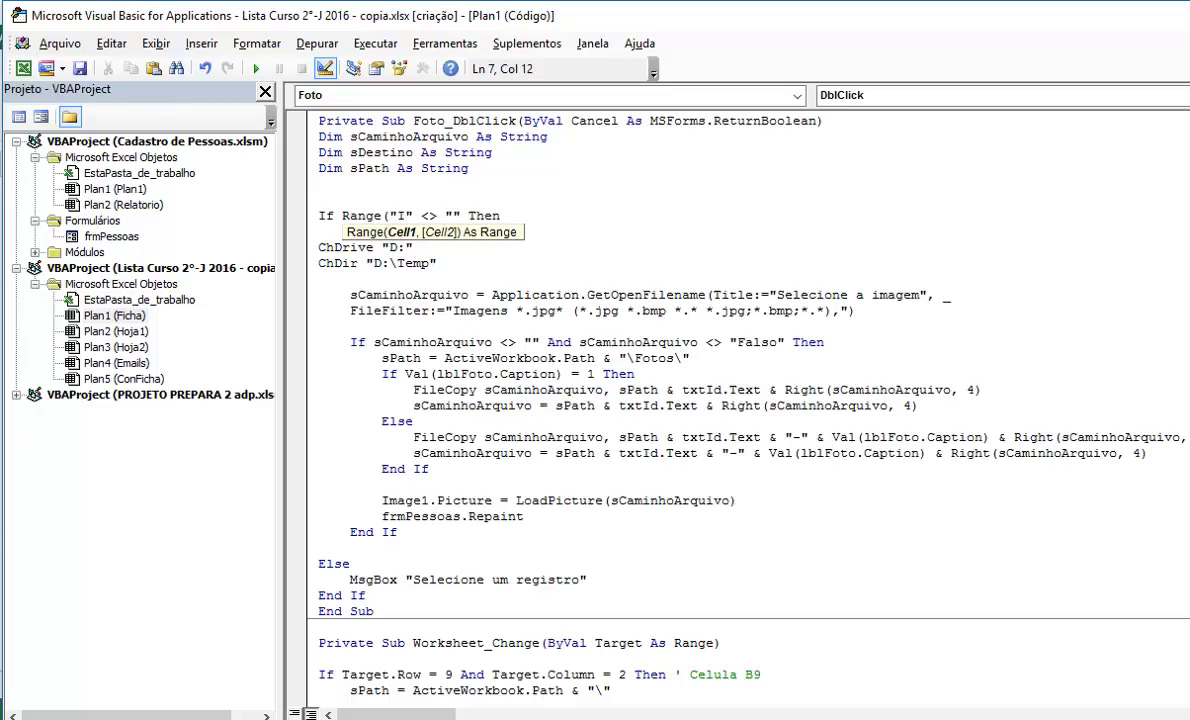
pyautogui.write('9')
pyautogui.write('"')
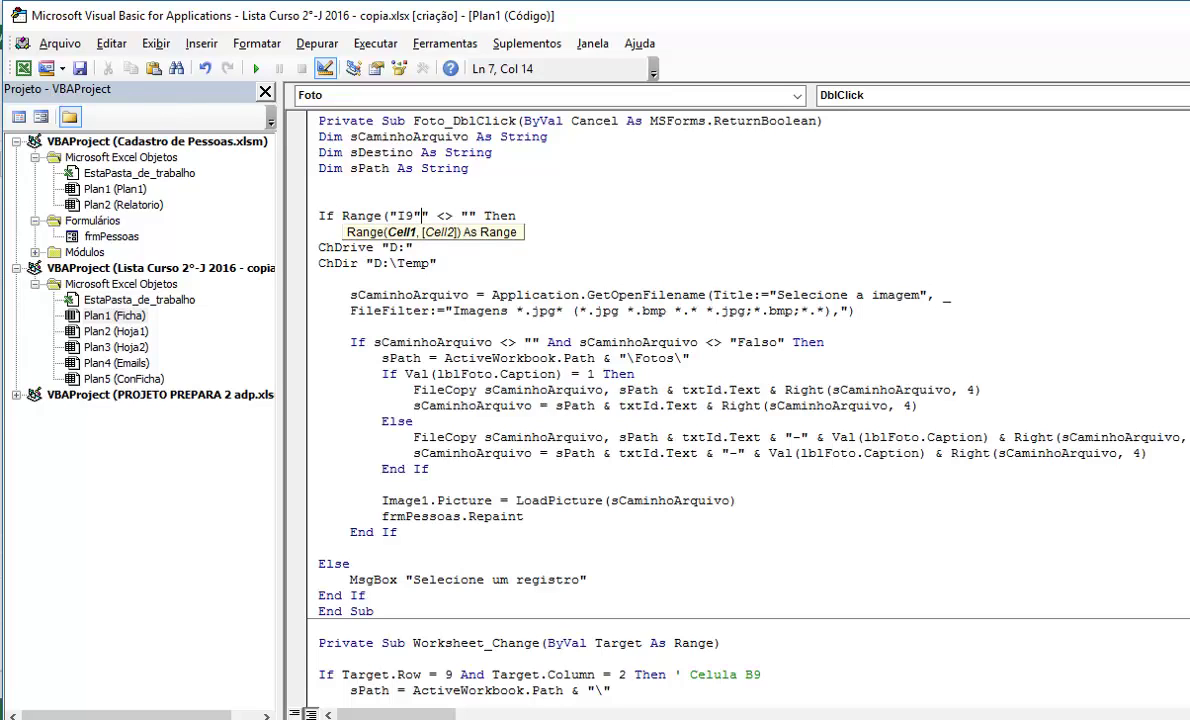
pyautogui.write(')')
pyautogui.press('Delete')
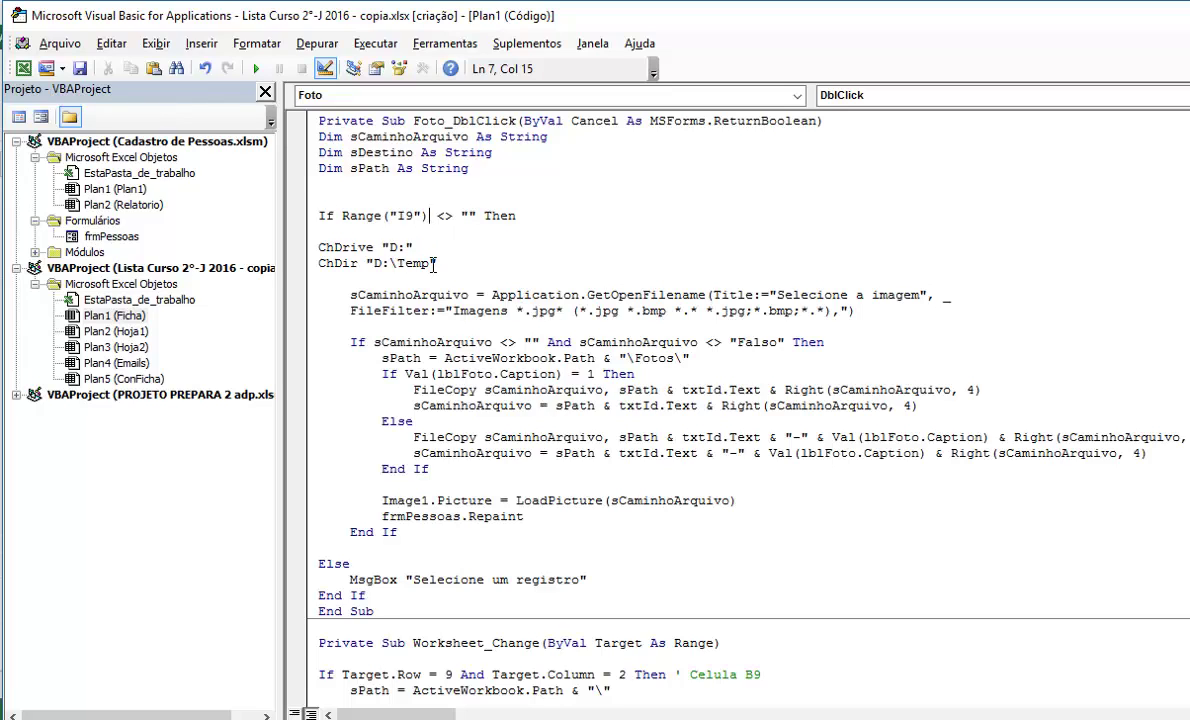
# Step: Indent the block from ChDrive down to End If one level inside the Range("I9") check
pyautogui.moveTo(312, 243)
pyautogui.mouseDown()
pyautogui.moveTo(427, 577)
pyautogui.moveTo(436, 546)
pyautogui.mouseUp()
pyautogui.press('Tab')
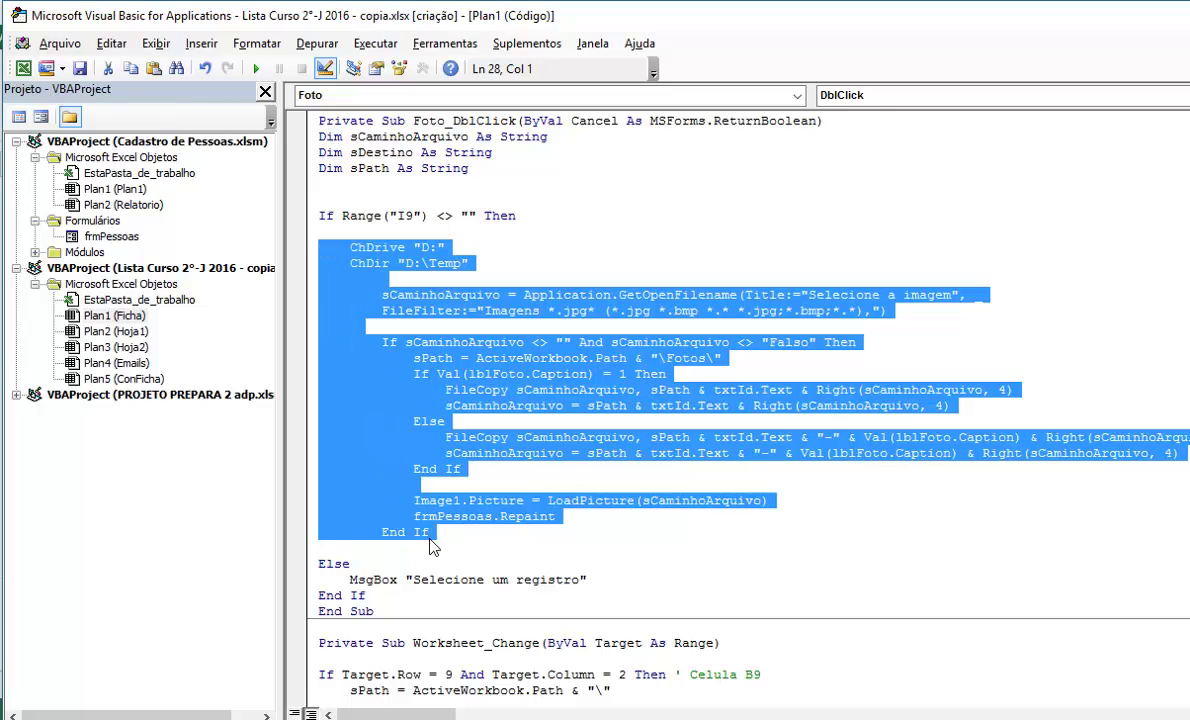
pyautogui.click(420, 565)
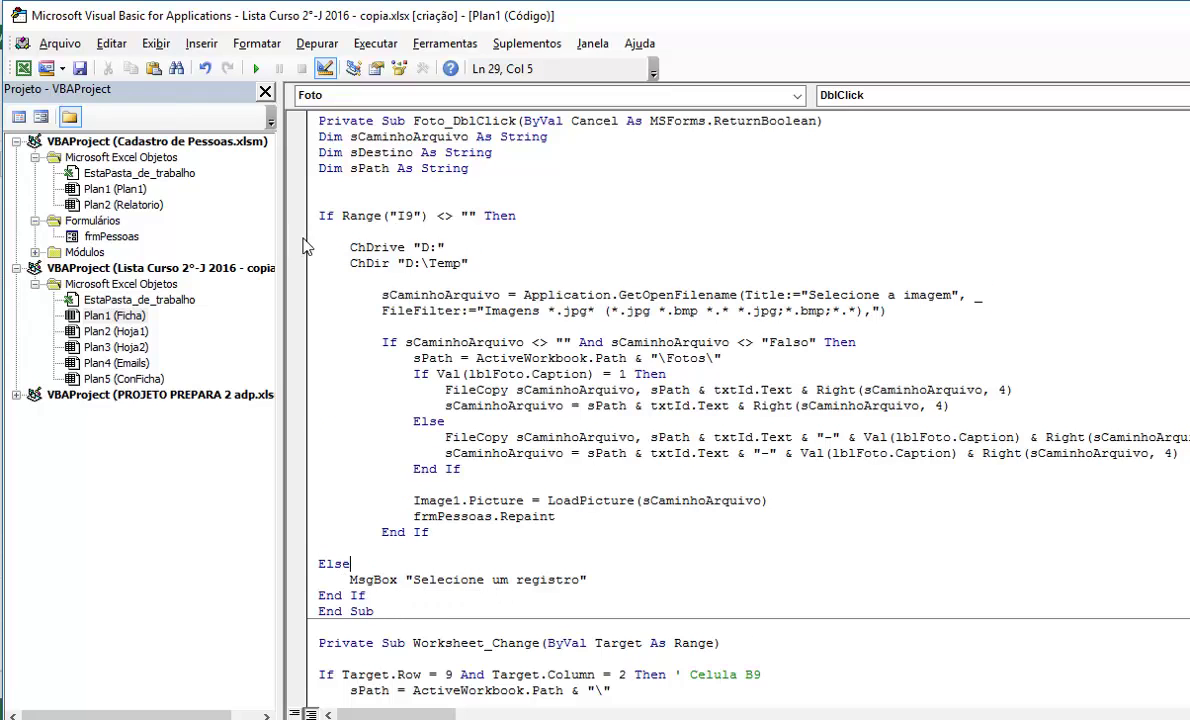
pyautogui.click(338, 217)
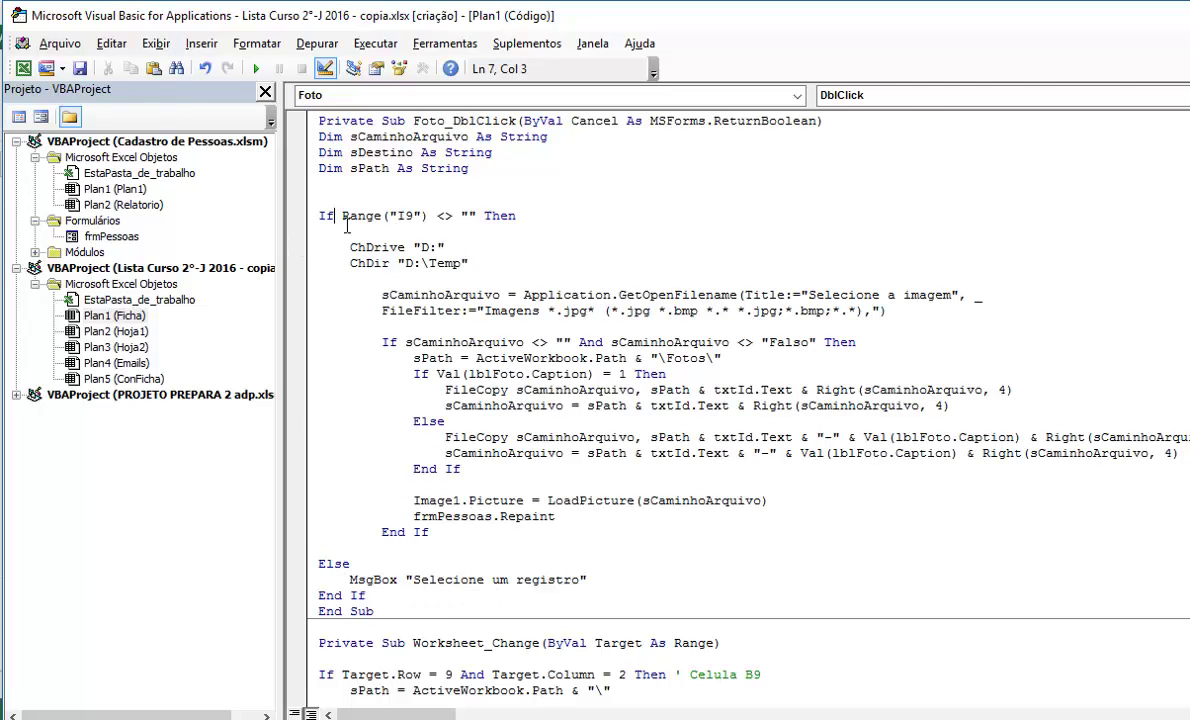
pyautogui.click(545, 221)
pyautogui.click(420, 248)
pyautogui.doubleClick(626, 294)
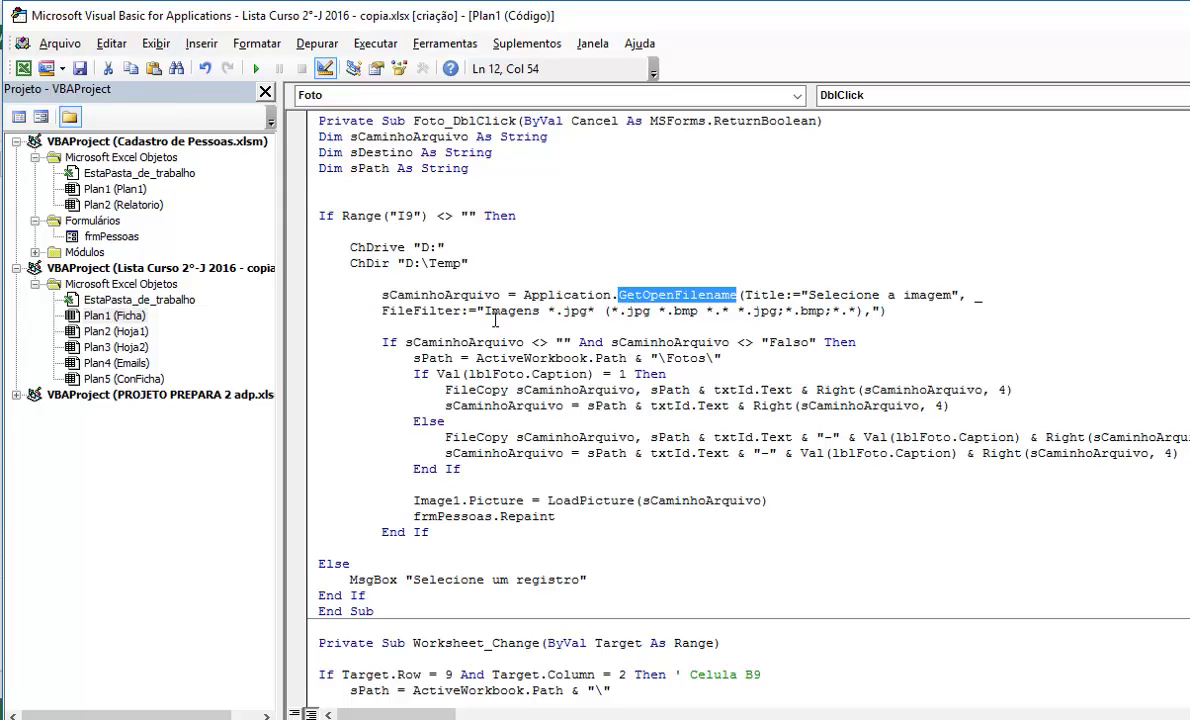
pyautogui.click(427, 250)
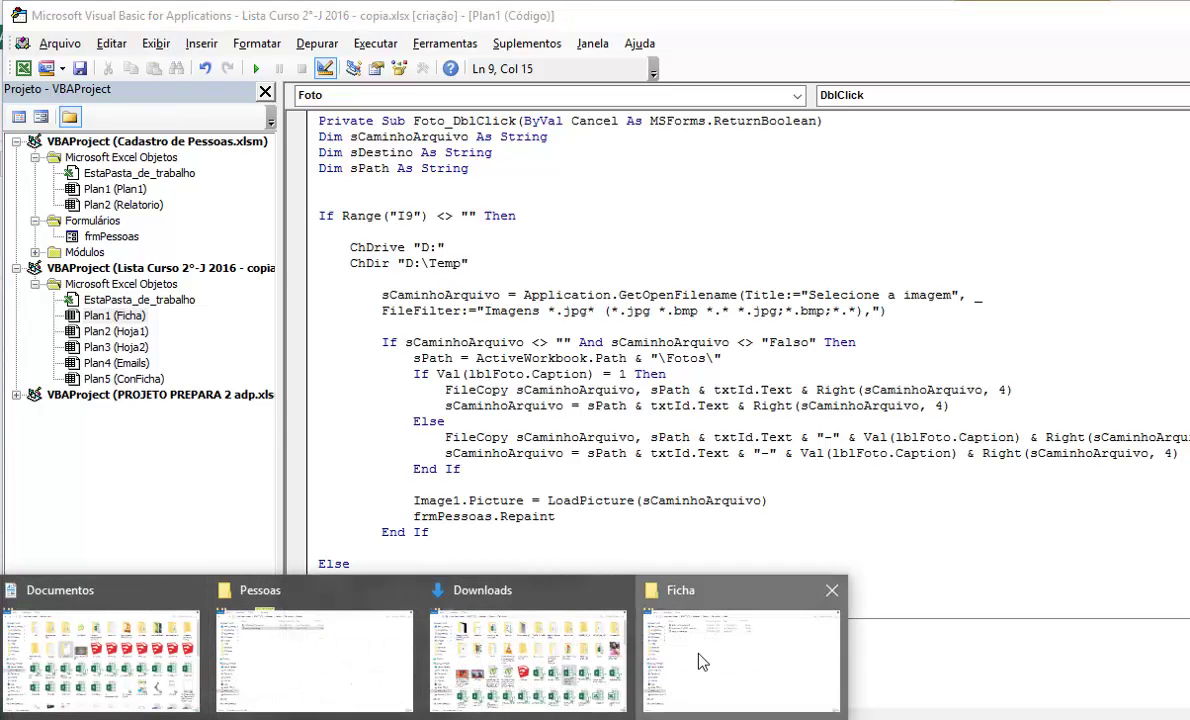
# Step: Replace D:\Temp in the ChDir line with the Ficha folder's full path copied from Explorer
pyautogui.click(698, 655)
pyautogui.click(645, 62)
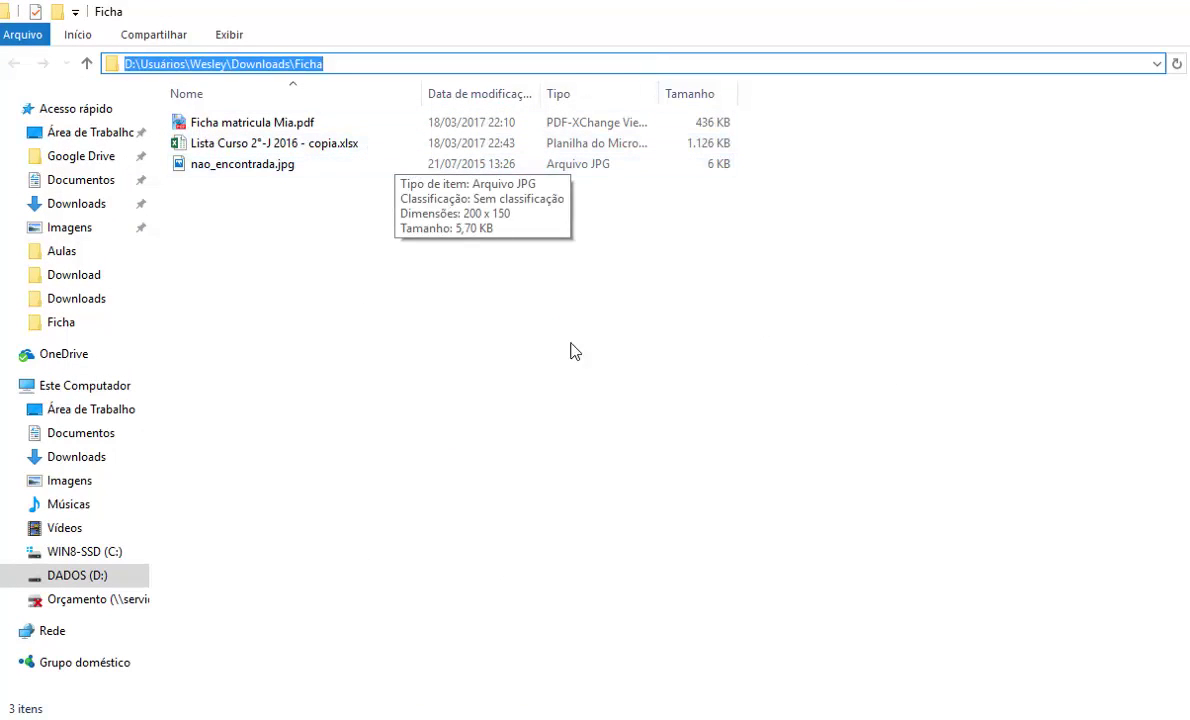
pyautogui.hotkey('alt', 'Tab')
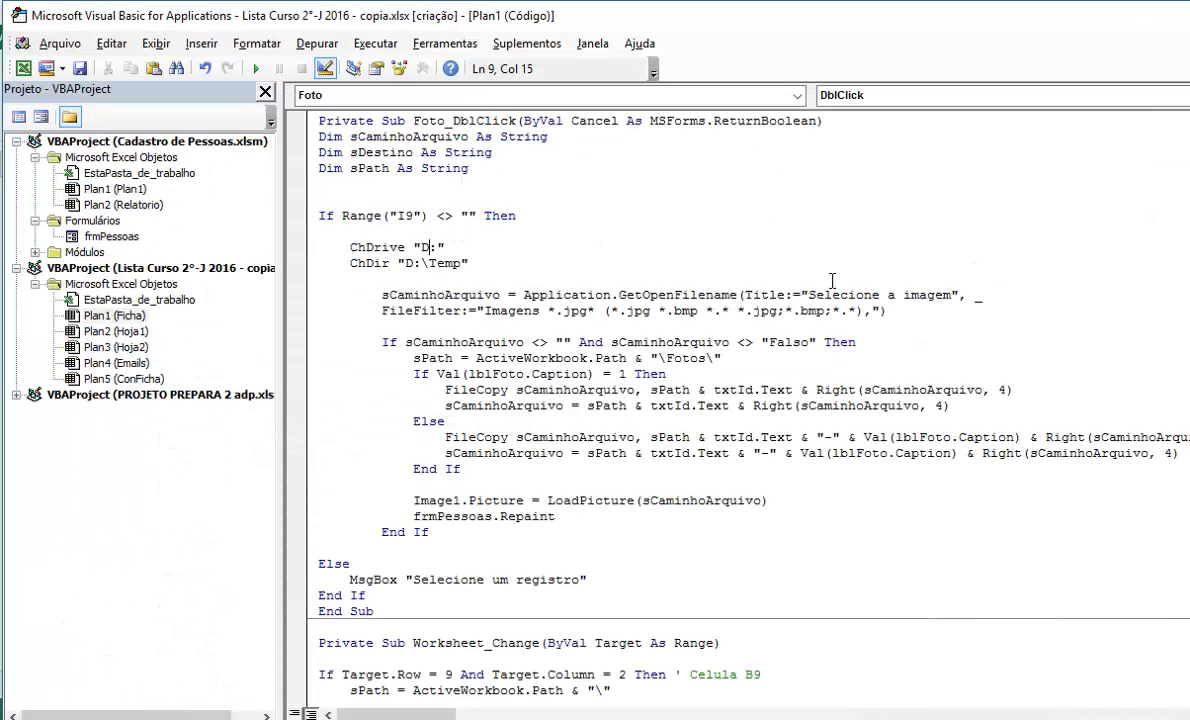
pyautogui.moveTo(402, 263); pyautogui.dragTo(466, 263)
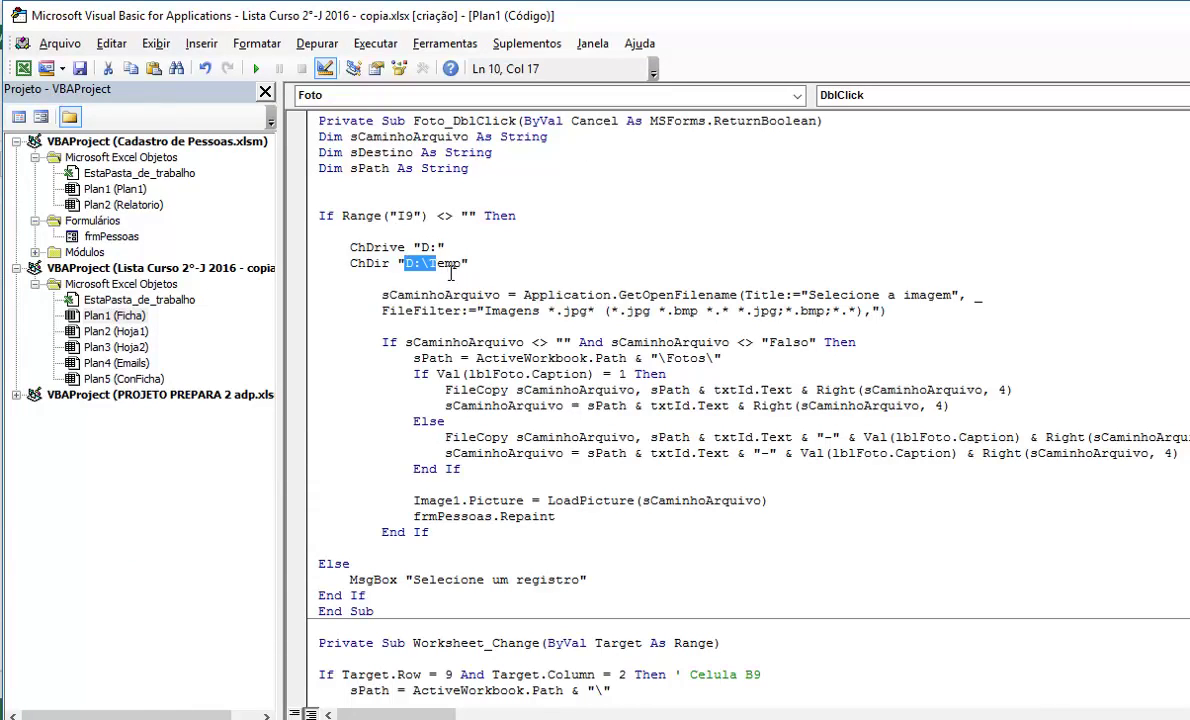
pyautogui.write('D:\\Usuários\\Wesley\\Downloads\\Ficha')
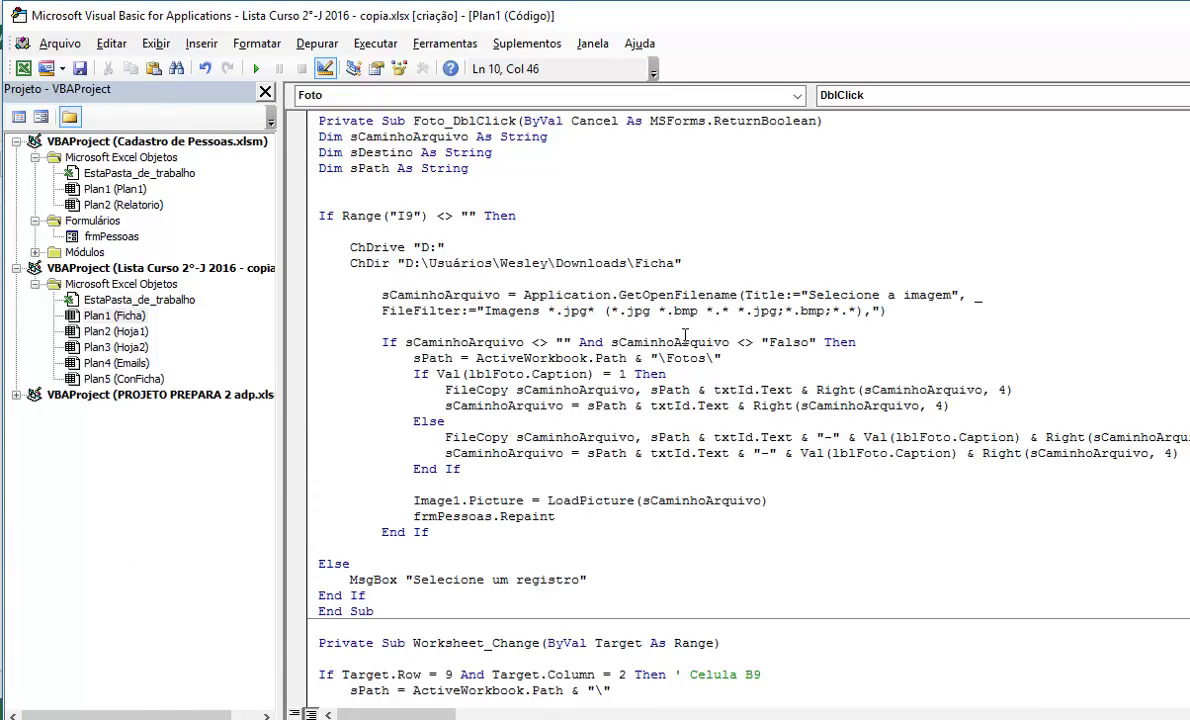
# Step: Review the sCaminhoArquivo declaration and file-picking lines, typing an opening parenthesis in the code
pyautogui.click(692, 311)
pyautogui.click(423, 298)
pyautogui.moveTo(350, 137); pyautogui.dragTo(484, 148)
pyautogui.click(499, 295)
pyautogui.click(604, 311)
pyautogui.write('(')
# Step: Remove "Fotos" from the sPath line so it reads ActiveWorkbook.Path & "\"
pyautogui.click(414, 295)
pyautogui.moveTo(381, 342); pyautogui.dragTo(429, 345)
pyautogui.click(485, 345)
pyautogui.press('Right')
pyautogui.press('Right')
pyautogui.doubleClick(432, 358)
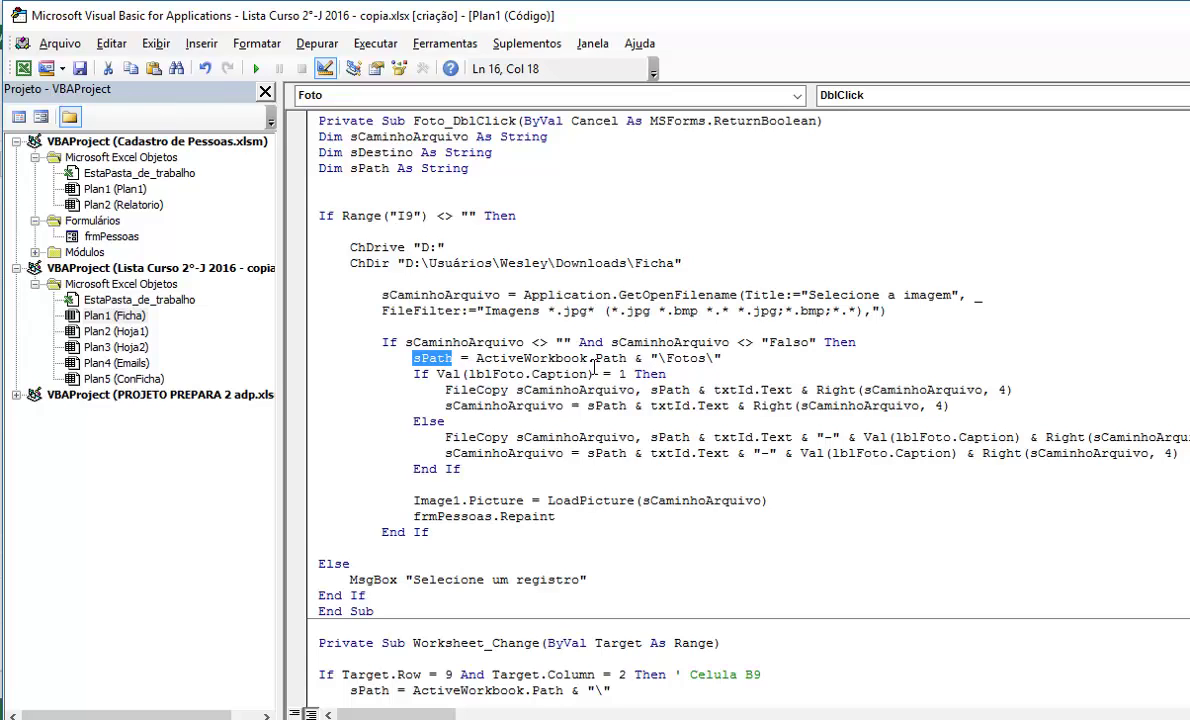
pyautogui.click(677, 363)
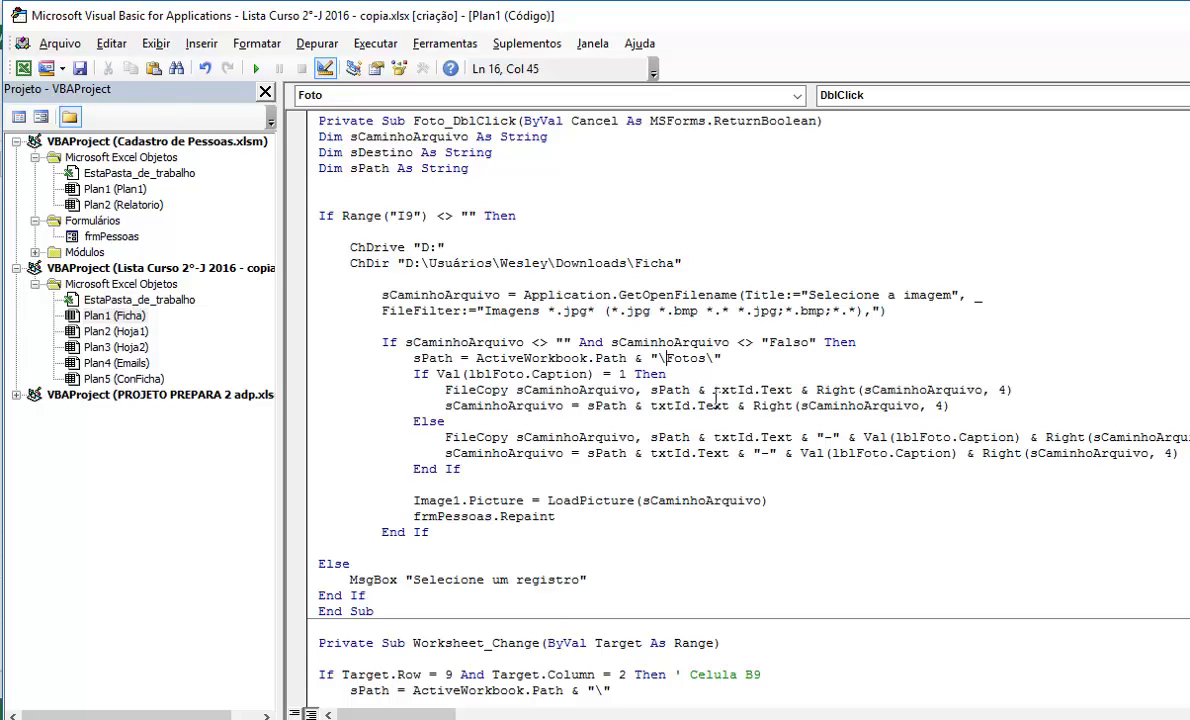
pyautogui.press('Delete')
pyautogui.press('Delete')
pyautogui.press('Delete')
pyautogui.press('Delete')
pyautogui.scroll(-1, 638, 391)
pyautogui.scroll(1, 638, 395)
# Step: Delete the If Val(lblFoto.Caption) = 1 Then line and its Else…End If block
pyautogui.doubleClick(421, 374)
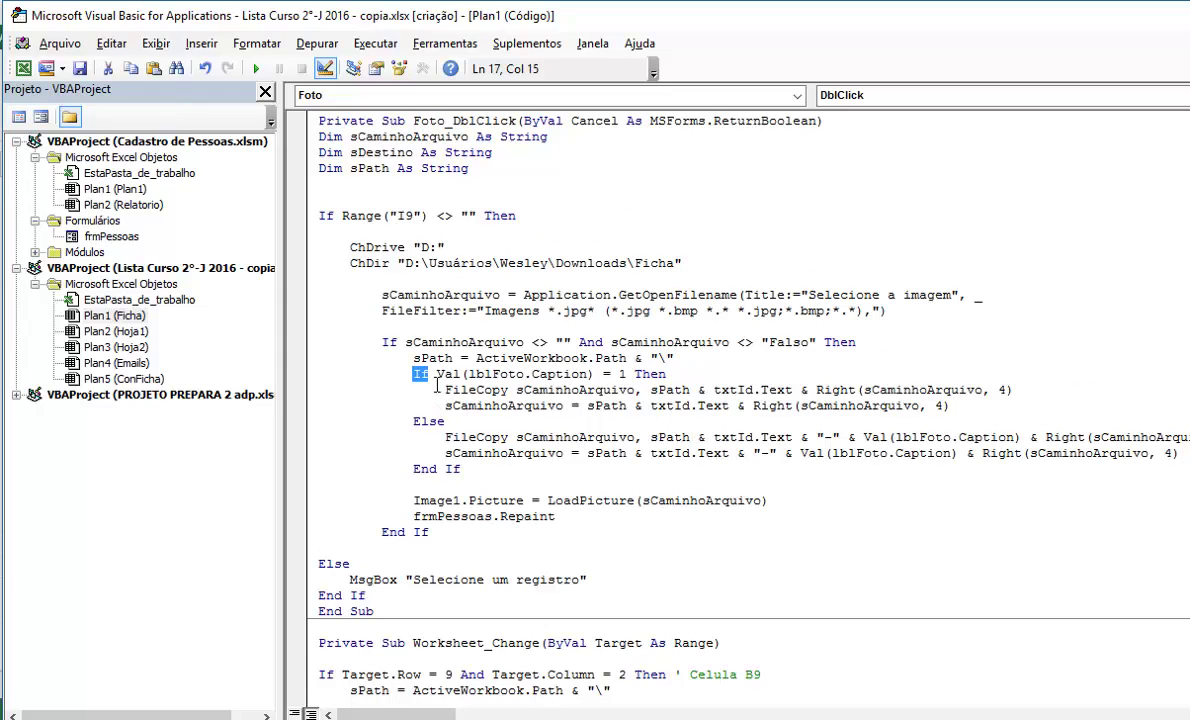
pyautogui.moveTo(437, 385); pyautogui.dragTo(694, 379)
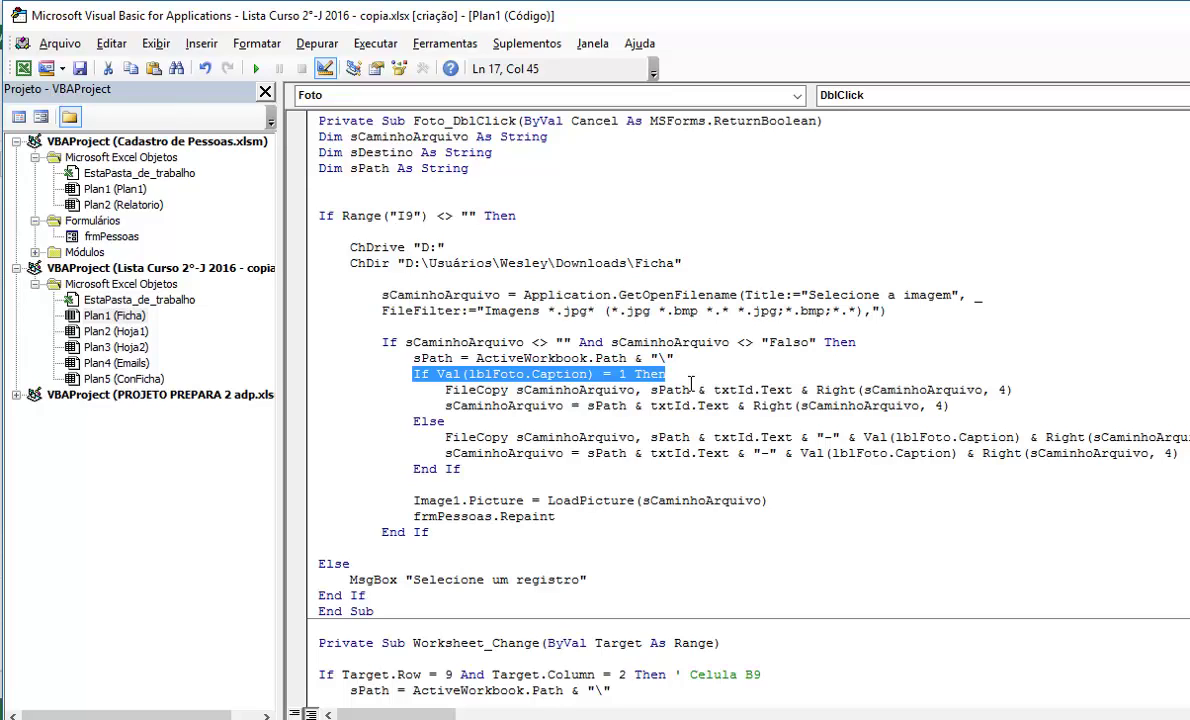
pyautogui.press('Delete')
pyautogui.press('Down')
pyautogui.press('Down')
pyautogui.press('Down')
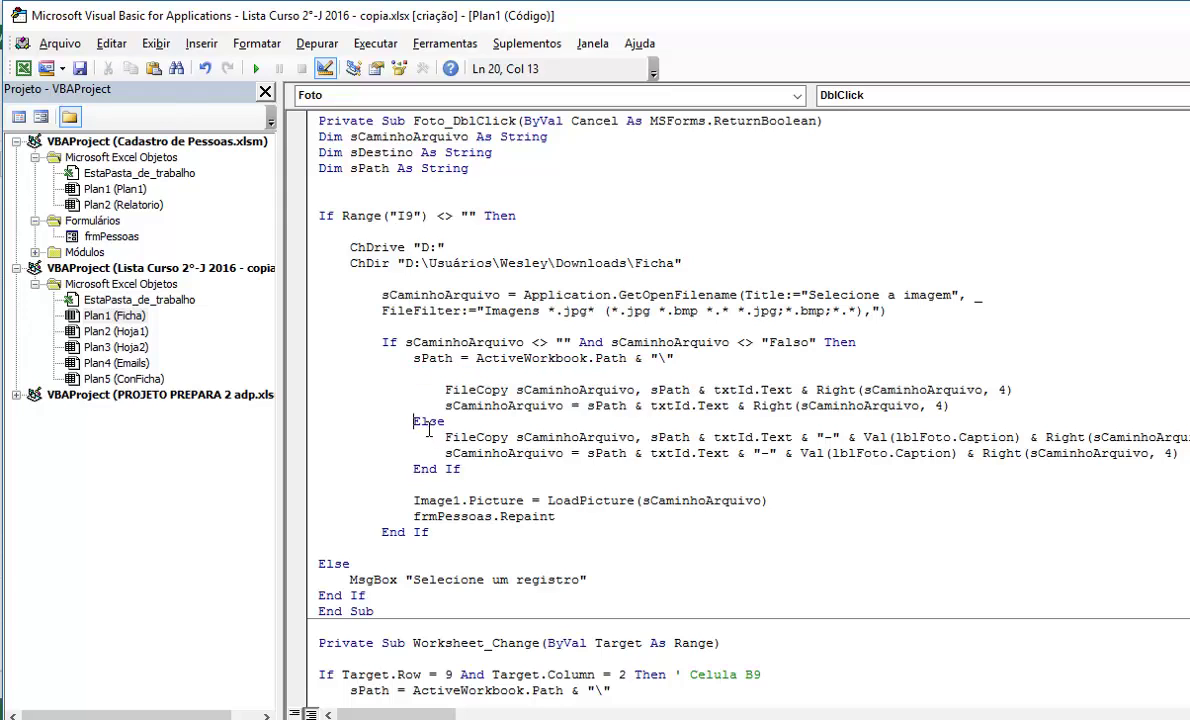
pyautogui.moveTo(429, 428); pyautogui.dragTo(495, 479)
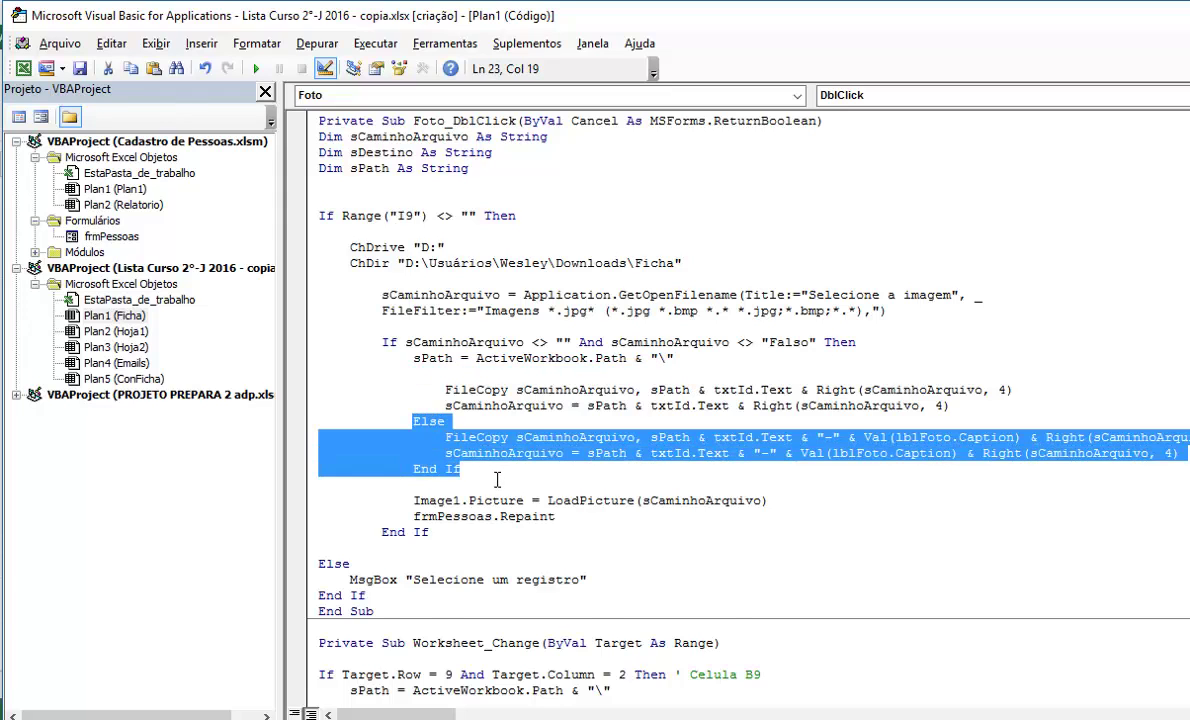
pyautogui.press('Delete')
# Step: Outdent the remaining FileCopy and sCaminhoArquivo lines by one level
pyautogui.moveTo(445, 391); pyautogui.dragTo(468, 408)
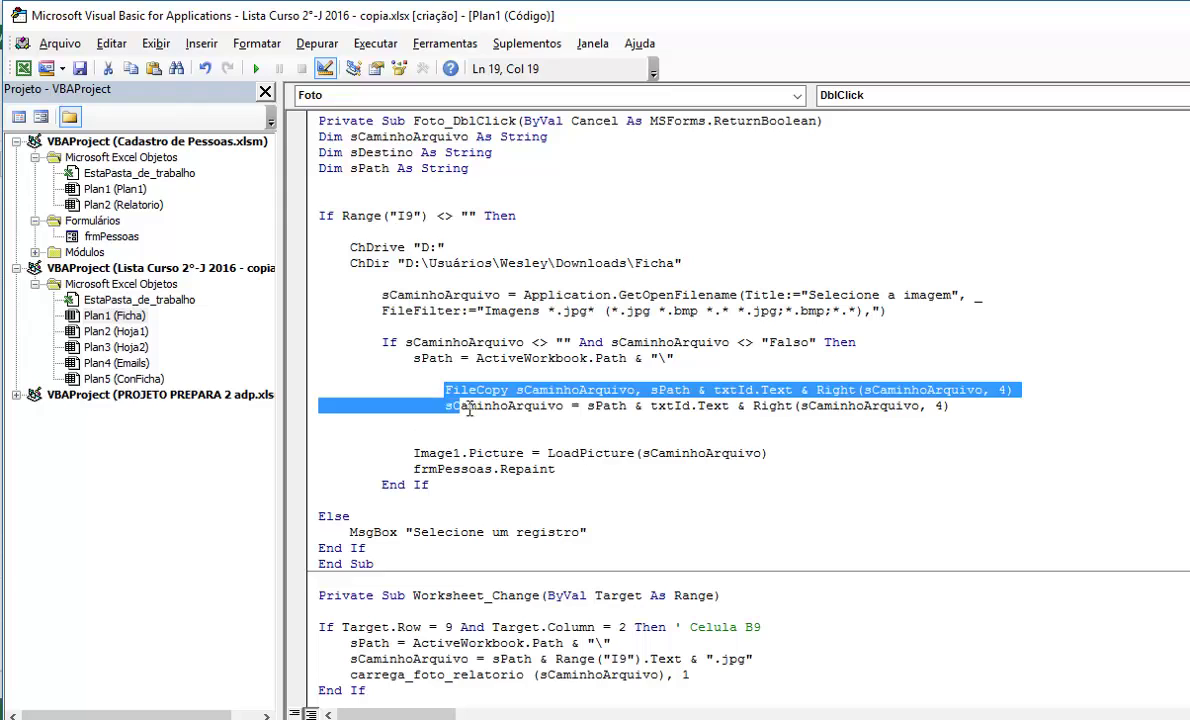
pyautogui.press('Tab')
pyautogui.hotkey('ctrl', 'z')
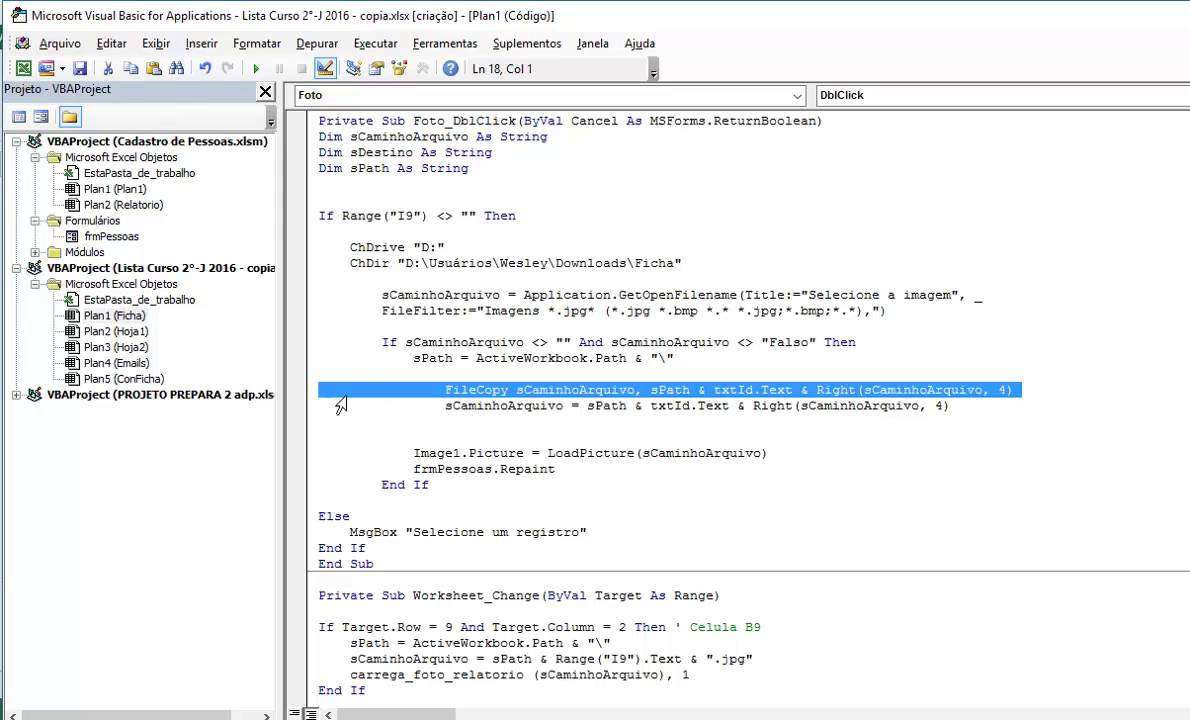
pyautogui.keyDown('shift'); pyautogui.click(327, 420); pyautogui.keyUp('shift')
pyautogui.hotkey('shift', 'Tab')
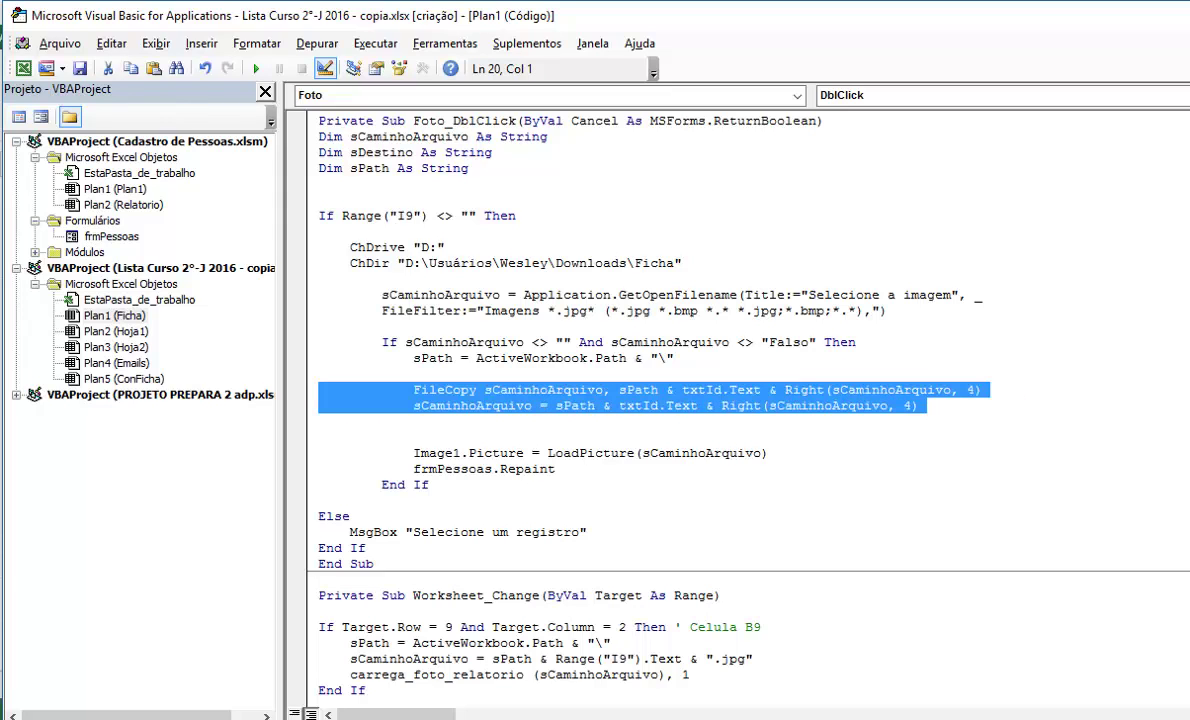
pyautogui.click(446, 405)
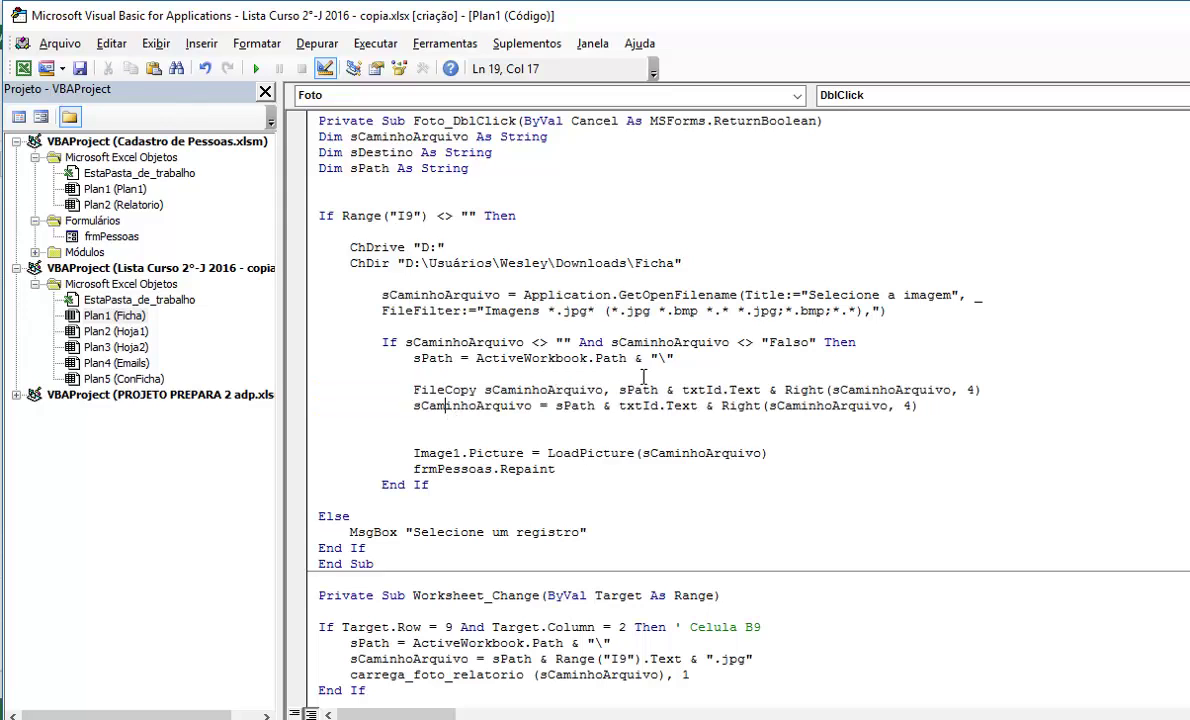
pyautogui.click(531, 390)
# Step: Add the comment 'copiando o arquivo para sua pasta' above the FileCopy line, followed by a blank line
pyautogui.doubleClick(440, 390)
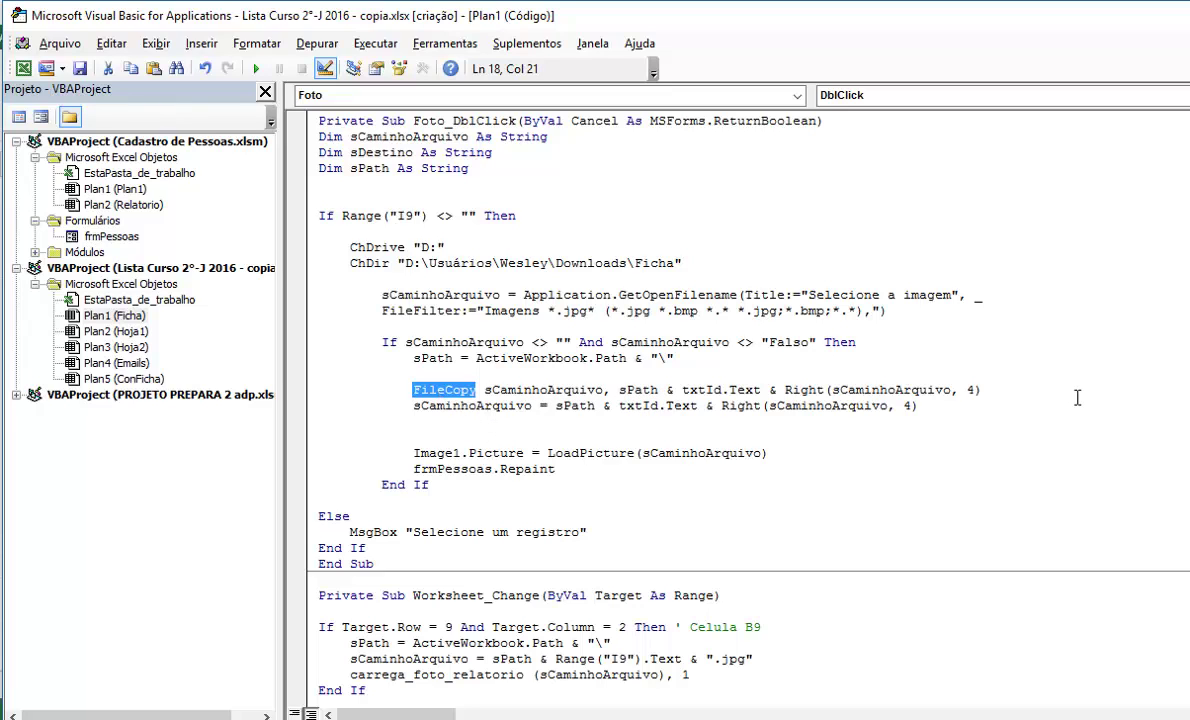
pyautogui.moveTo(511, 390); pyautogui.dragTo(420, 374)
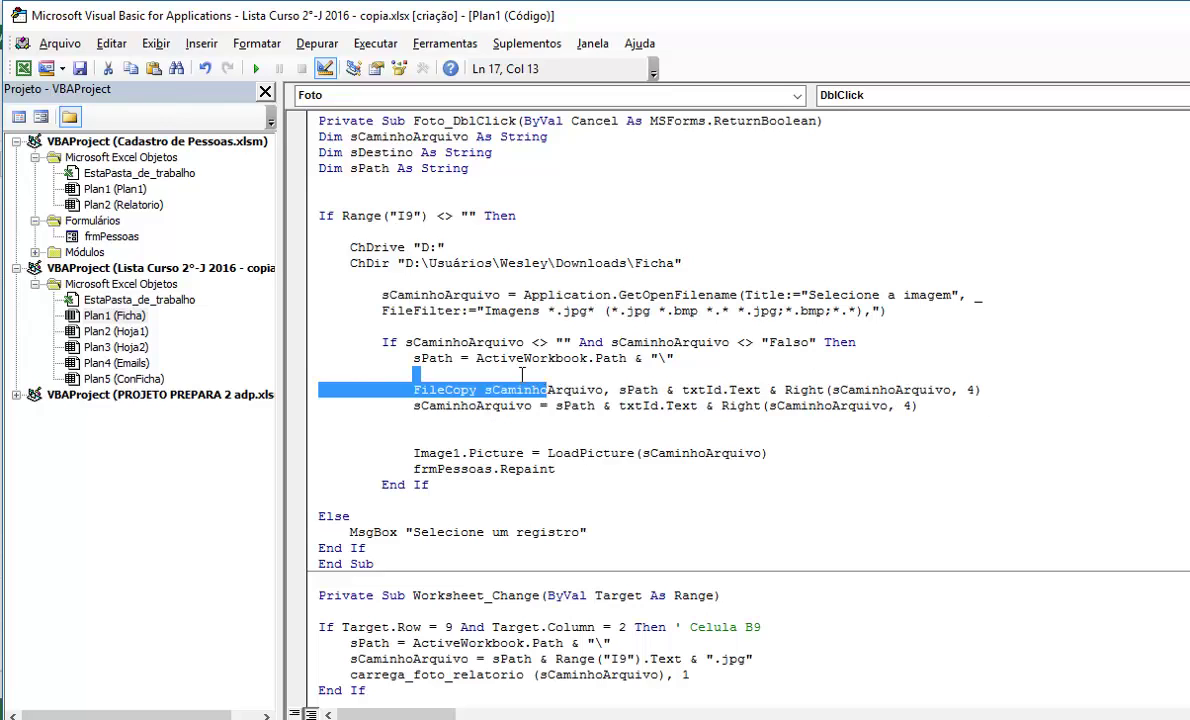
pyautogui.click(449, 374)
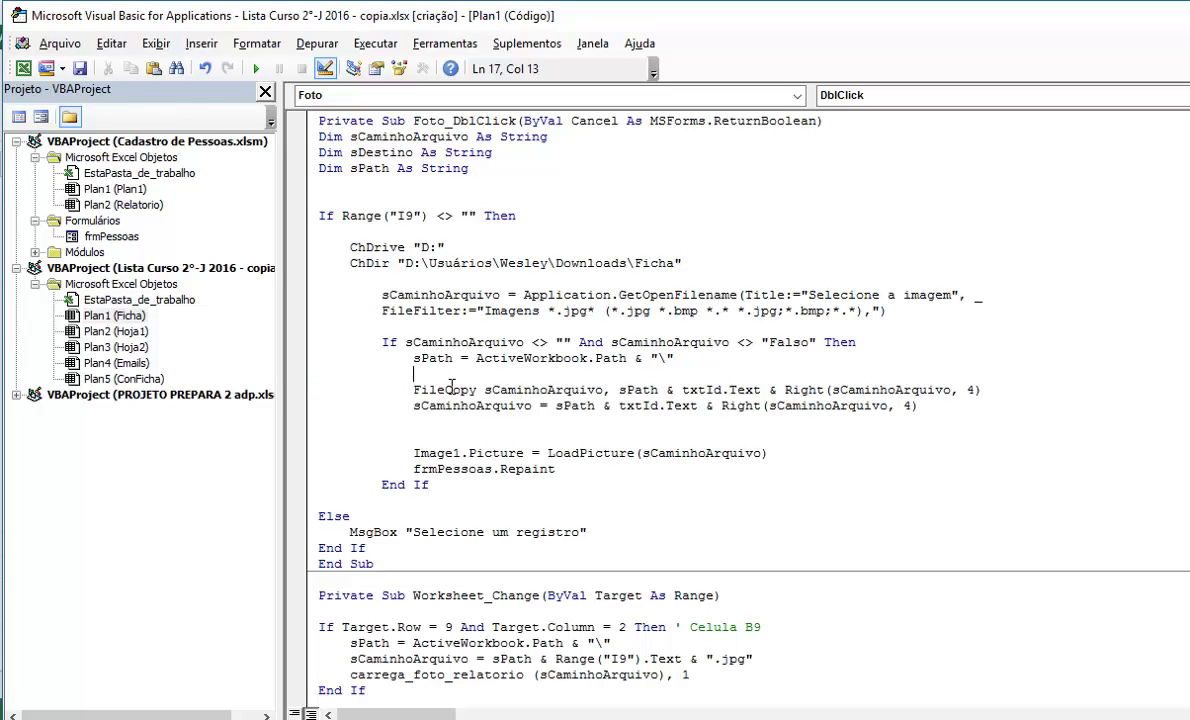
pyautogui.write("'cop")
pyautogui.write('iando o ')
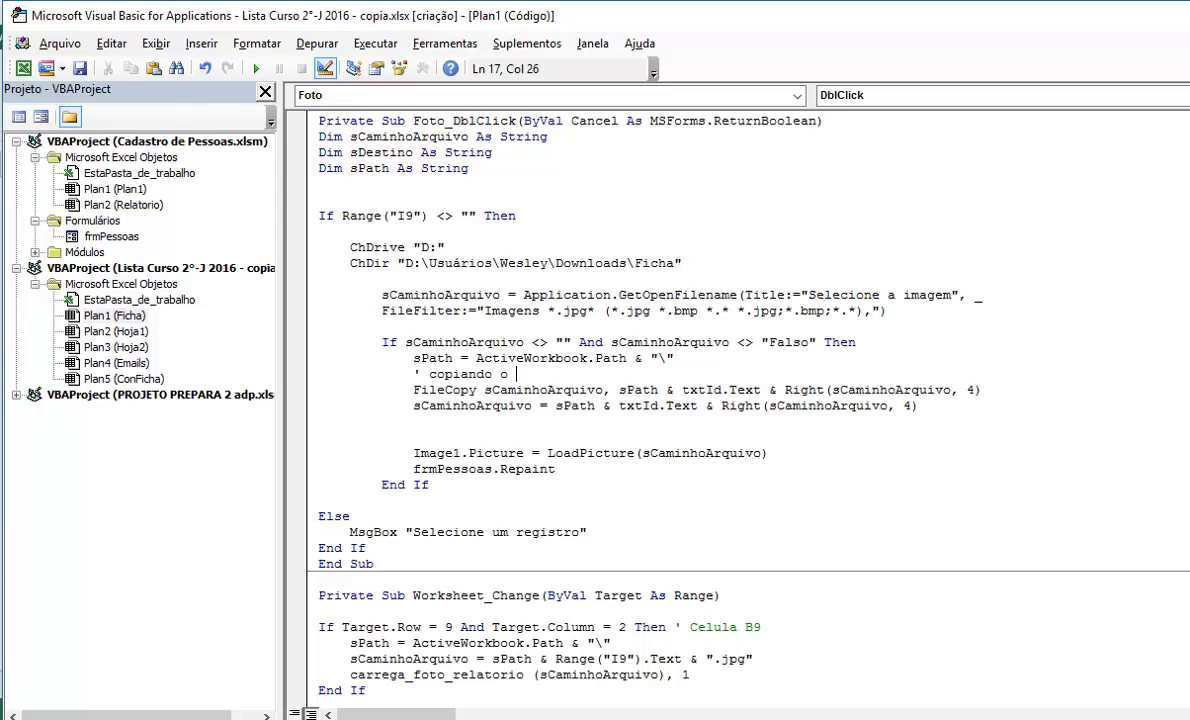
pyautogui.write('arquivo ')
pyautogui.write('para su')
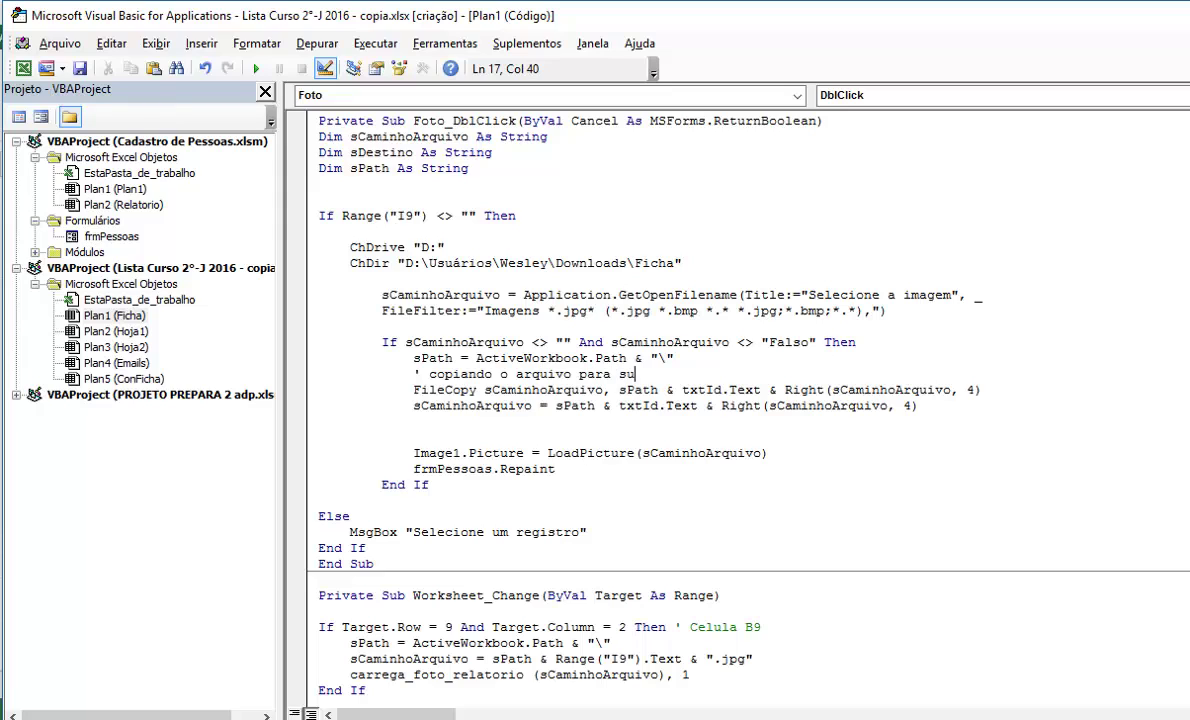
pyautogui.write('a pasta')
pyautogui.press('Down')
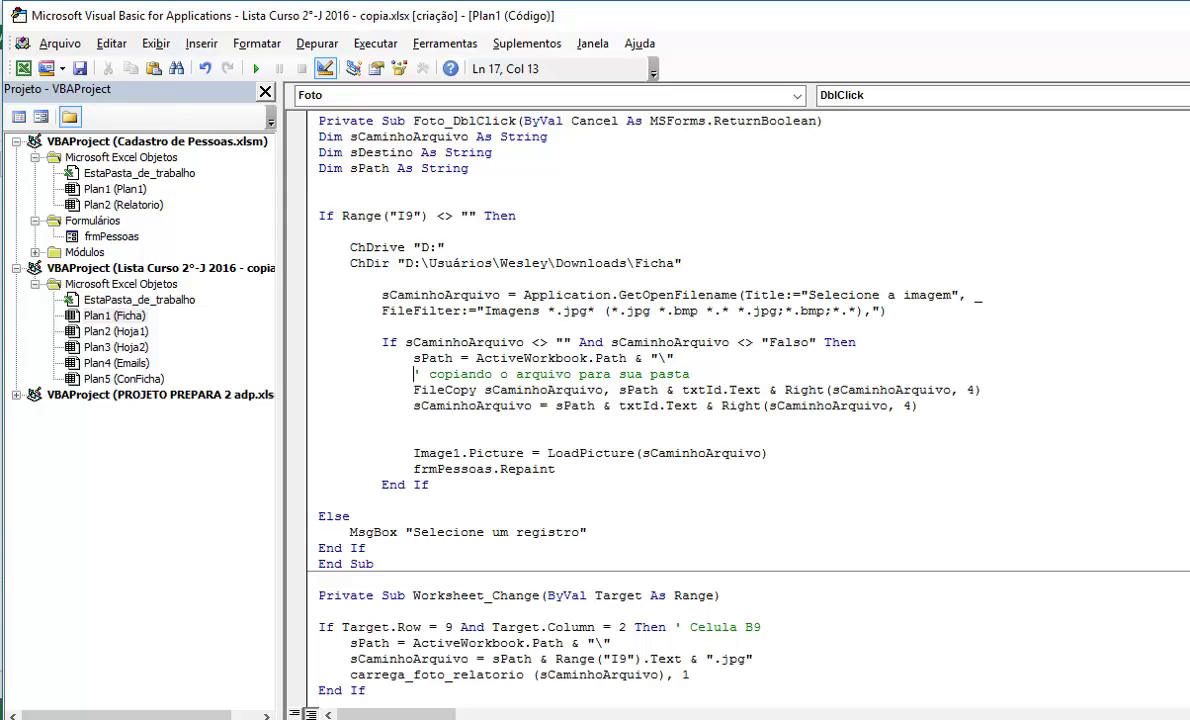
pyautogui.press('Return')
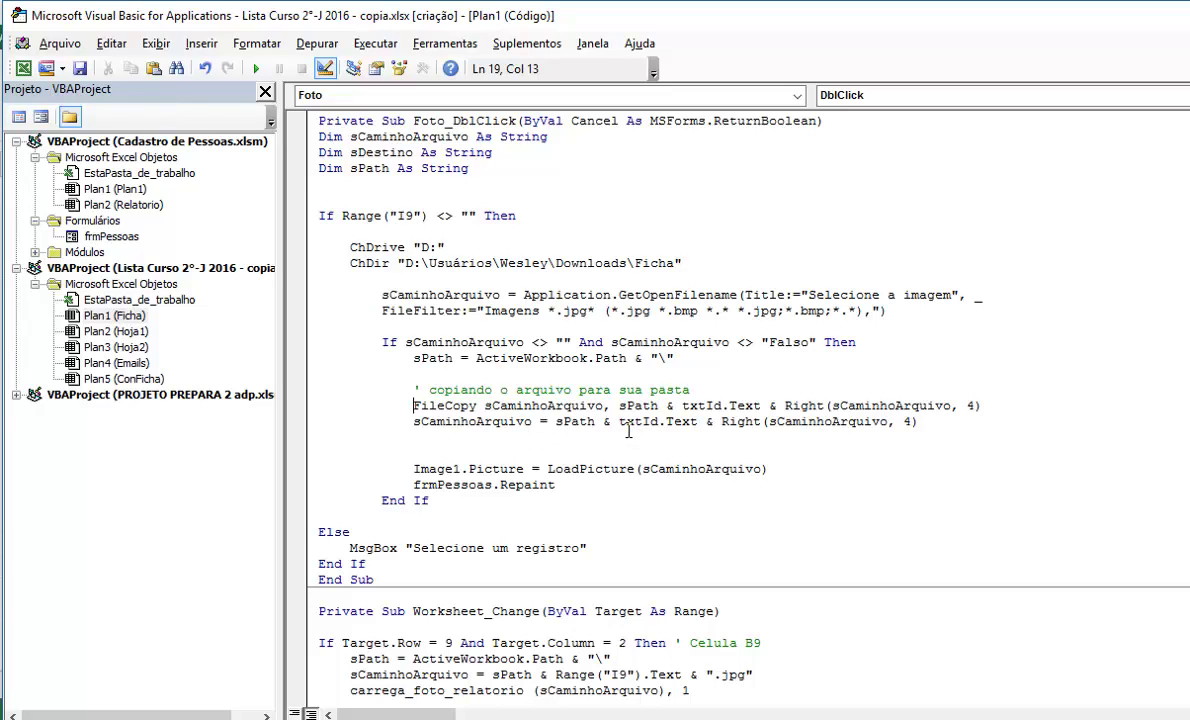
# Step: Copy Range("I9").Text from Worksheet_Change and paste it over txtId.Text in FileCopy
pyautogui.scroll(-2, 605, 475)
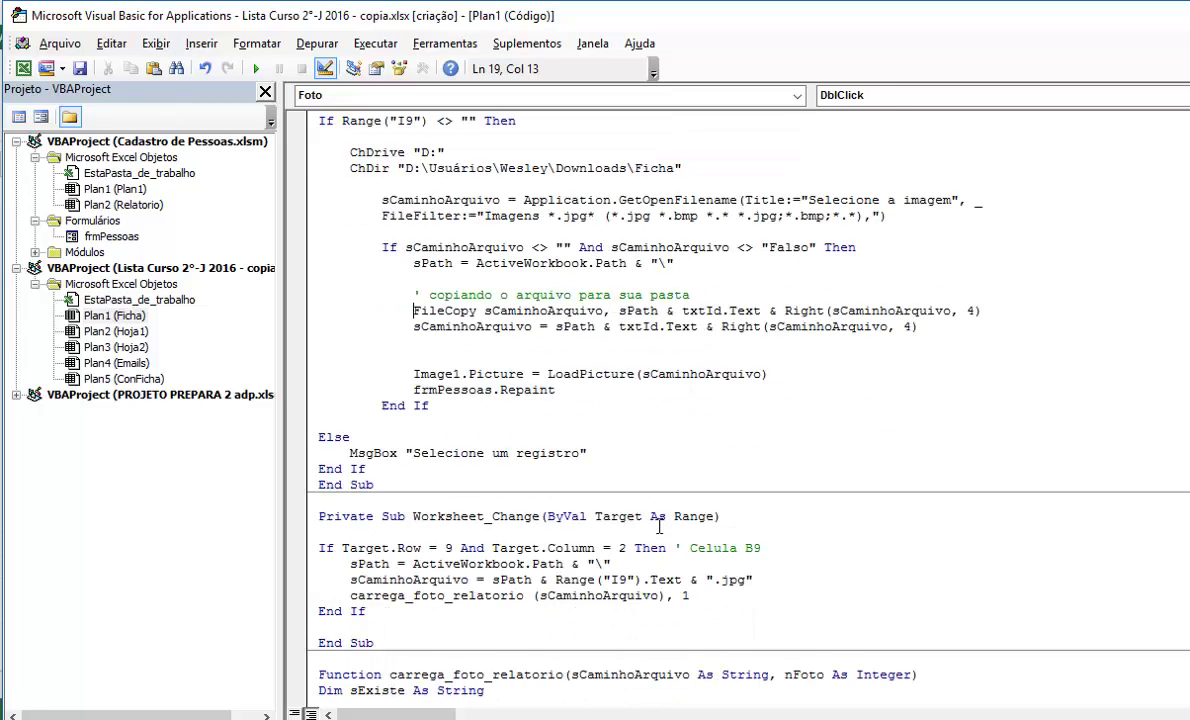
pyautogui.scroll(-1, 640, 510)
pyautogui.scroll(-1, 667, 538)
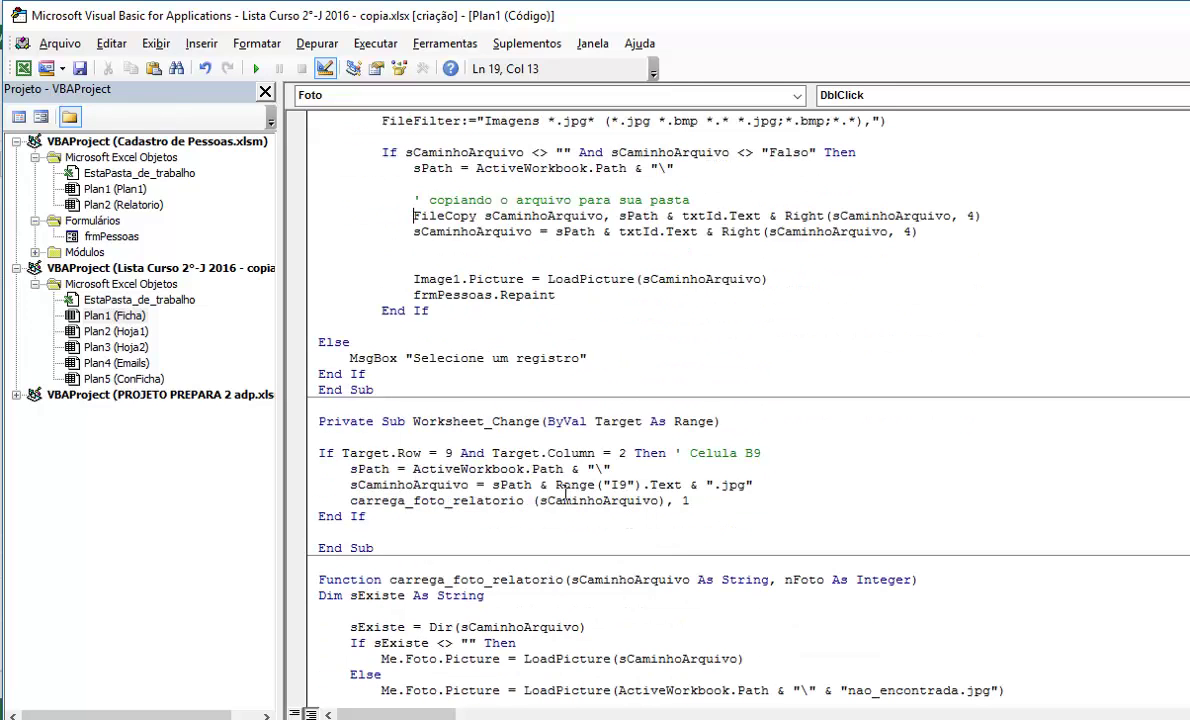
pyautogui.moveTo(555, 486); pyautogui.dragTo(683, 486)
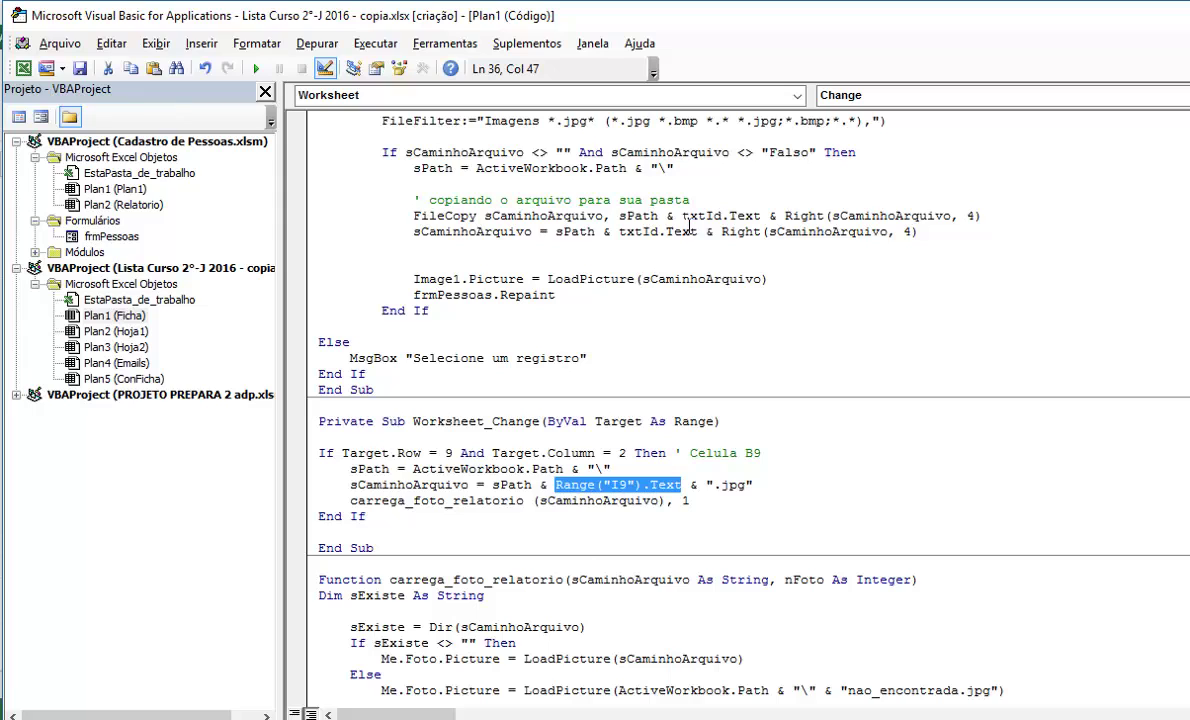
pyautogui.moveTo(682, 216); pyautogui.dragTo(761, 216)
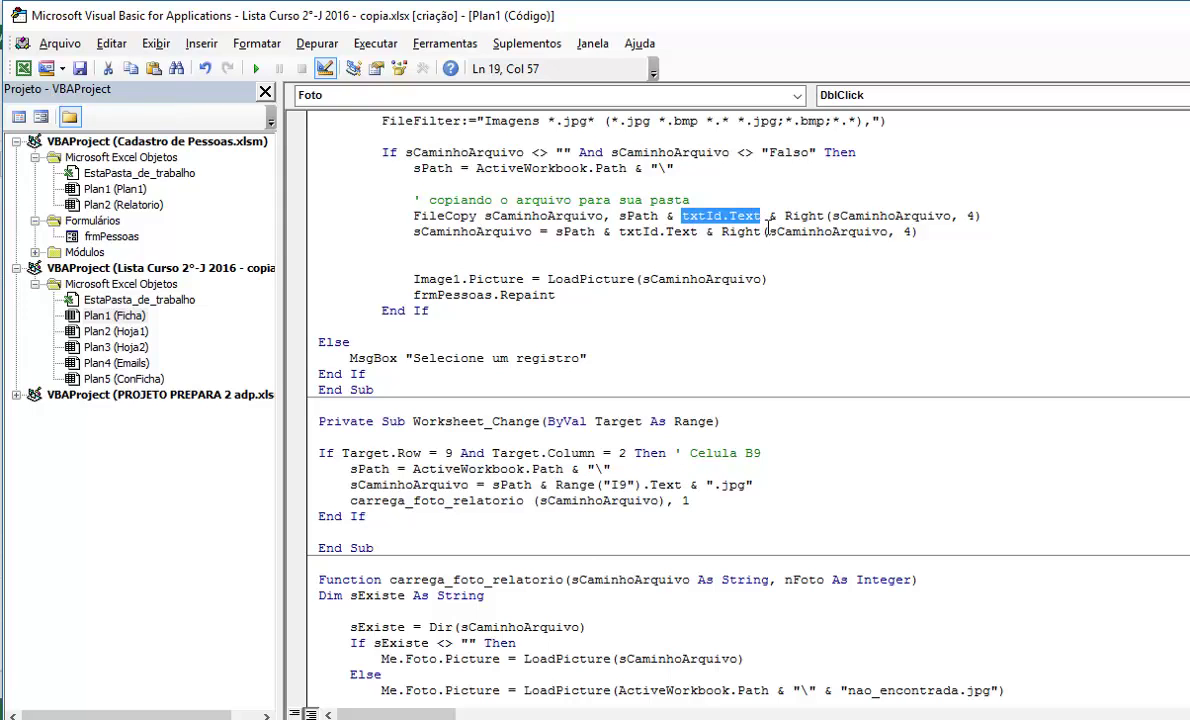
pyautogui.write('Range("I9").Text')
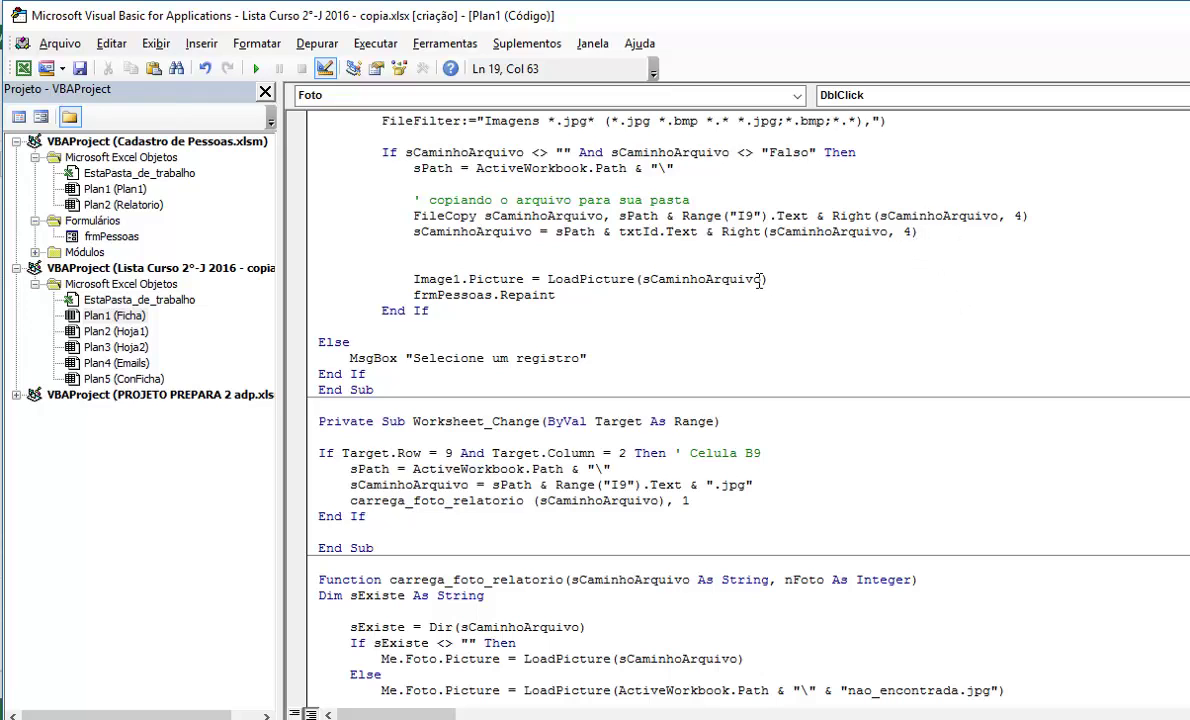
pyautogui.scroll(1, 972, 254)
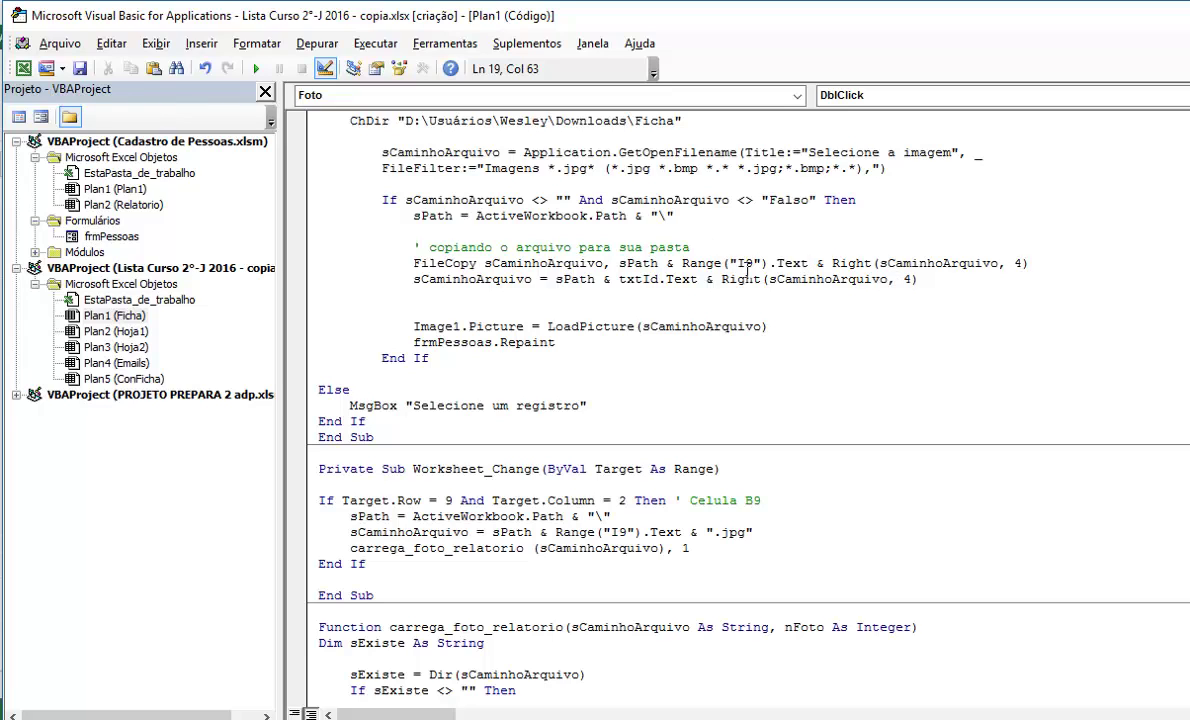
pyautogui.click(465, 310)
pyautogui.scroll(-1, 465, 510)
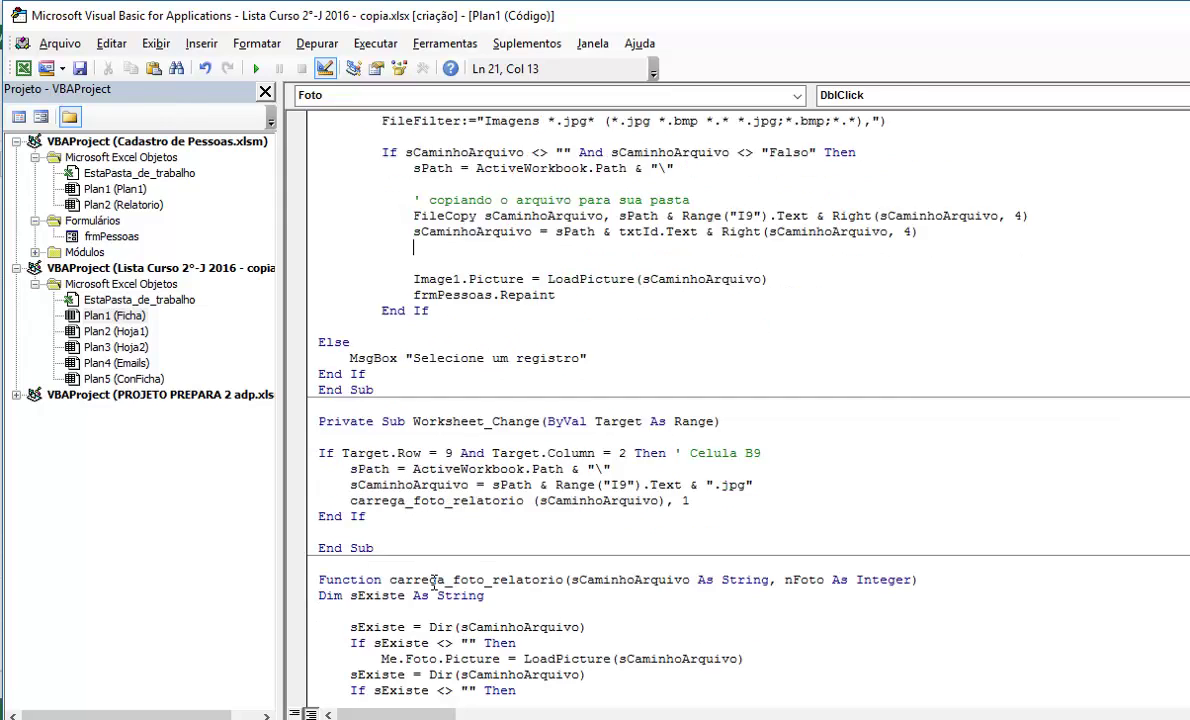
pyautogui.scroll(-1, 440, 530)
pyautogui.scroll(-1, 410, 555)
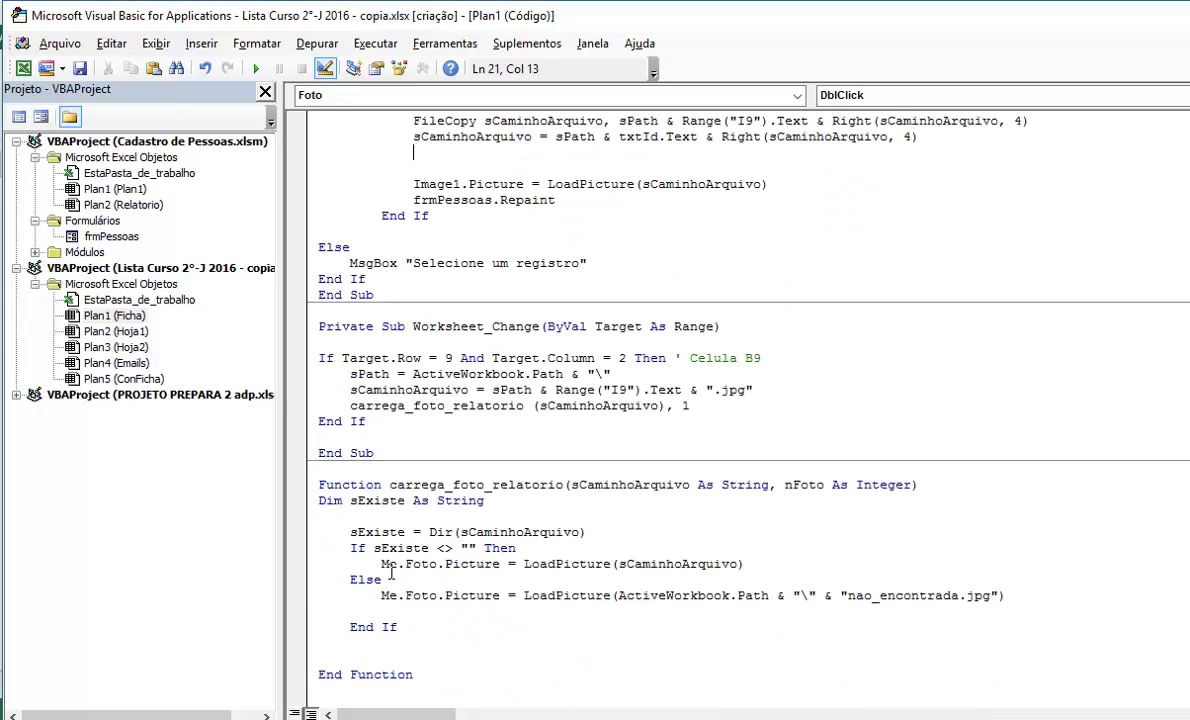
pyautogui.moveTo(381, 564); pyautogui.dragTo(437, 566)
pyautogui.hotkey('ctrl', 'c')
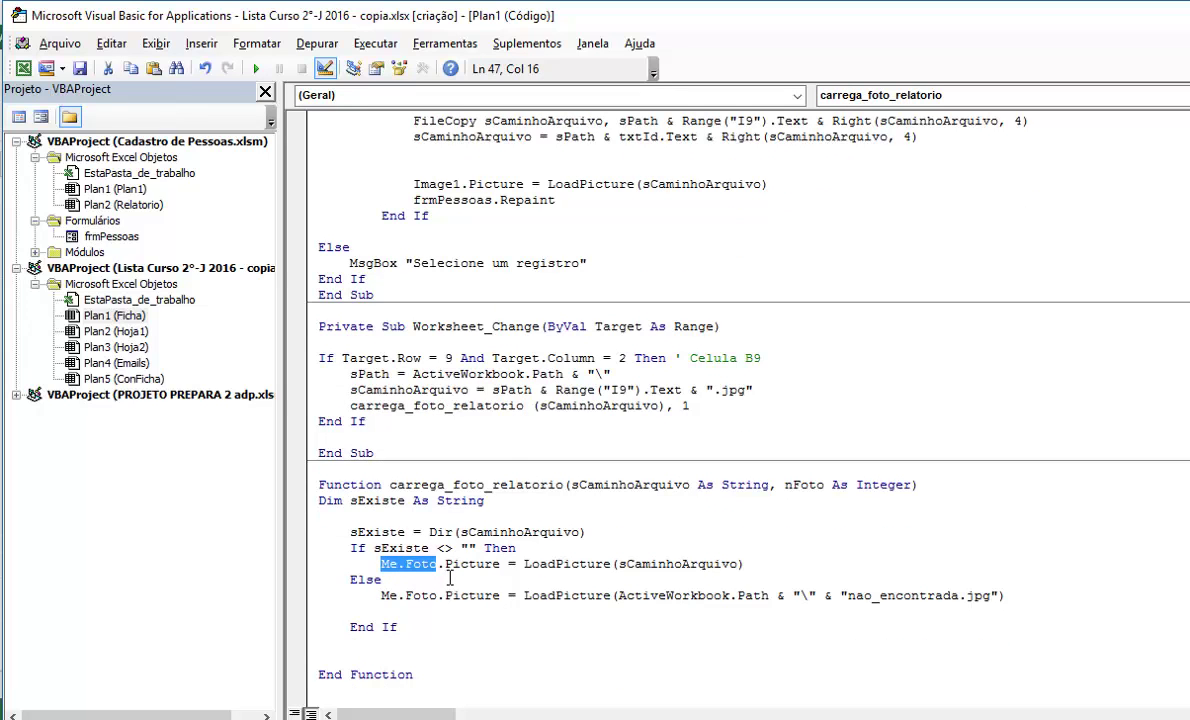
pyautogui.scroll(2, 470, 320)
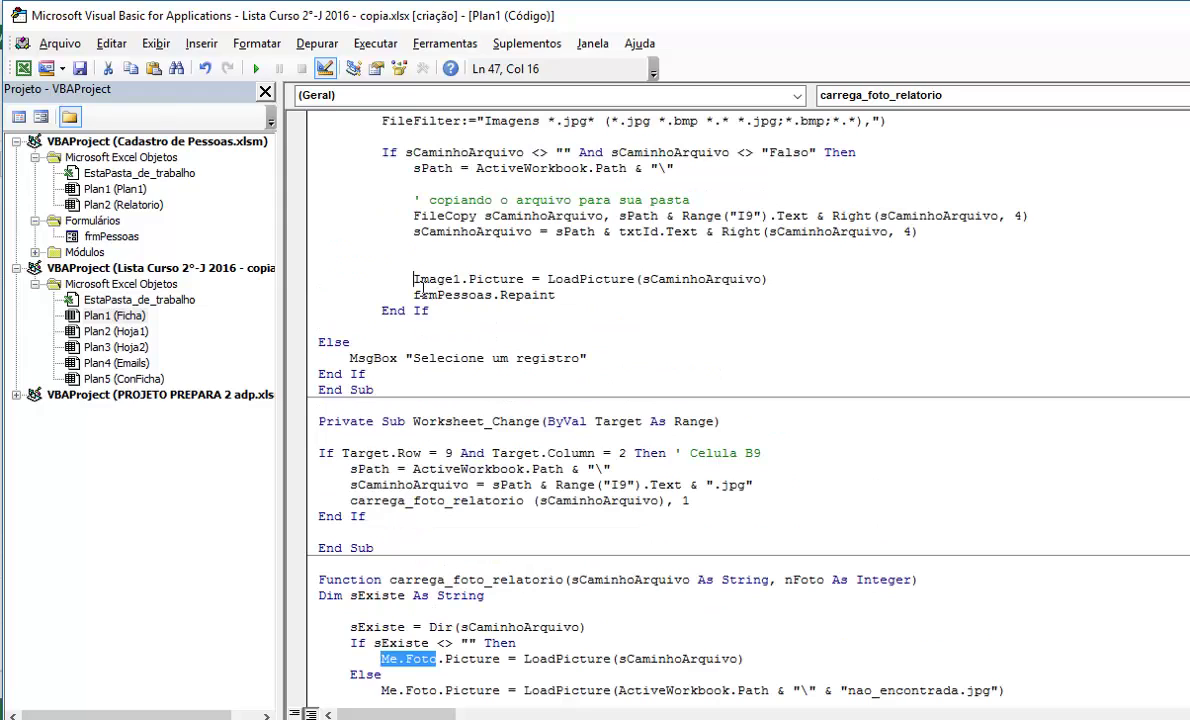
pyautogui.moveTo(414, 280); pyautogui.dragTo(460, 280)
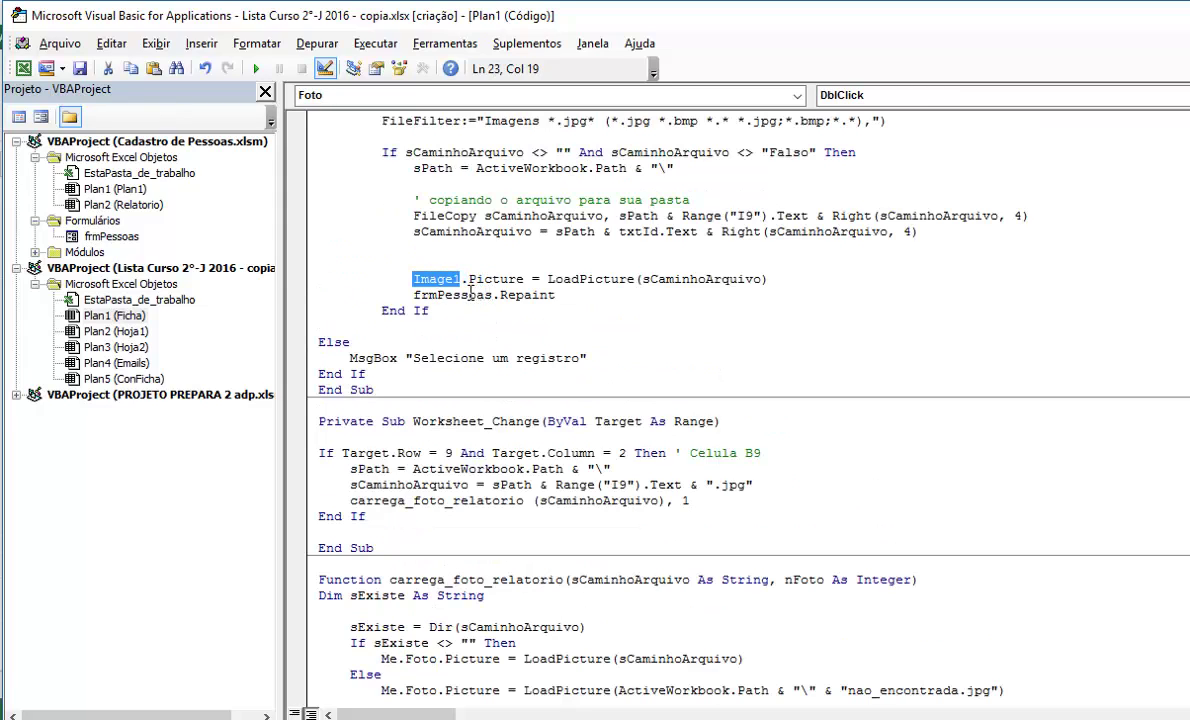
pyautogui.hotkey('ctrl', 'v')
pyautogui.press('Up')
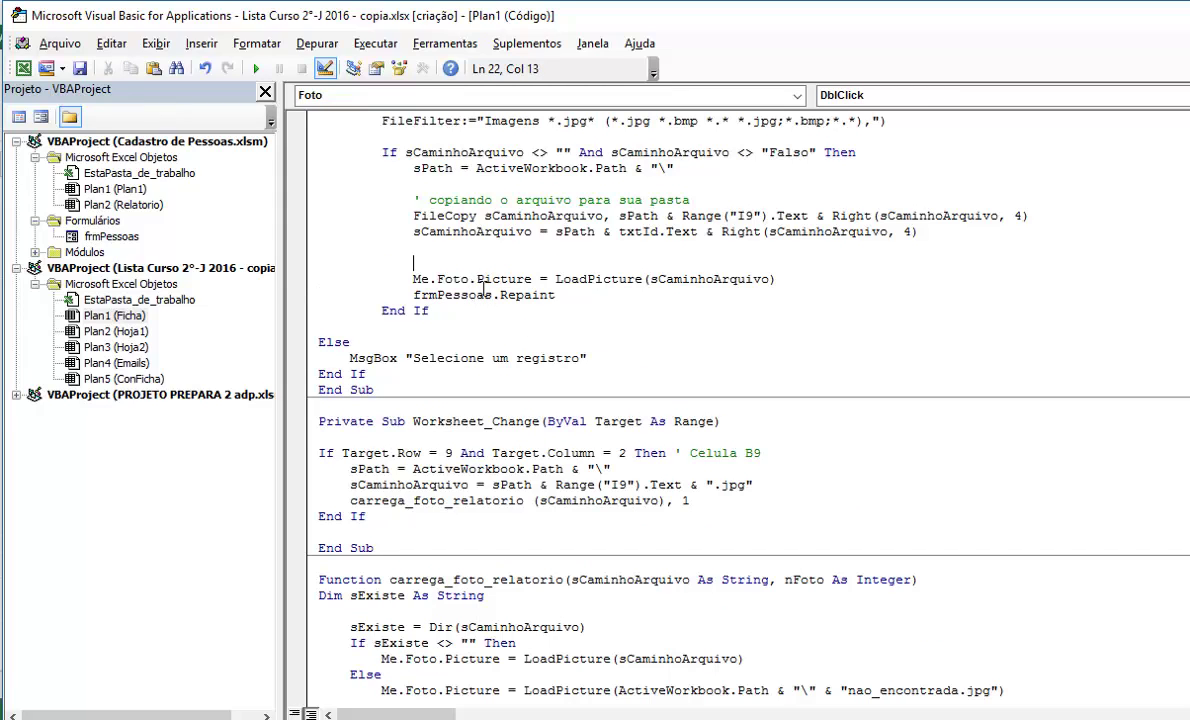
pyautogui.moveTo(421, 304); pyautogui.dragTo(569, 305)
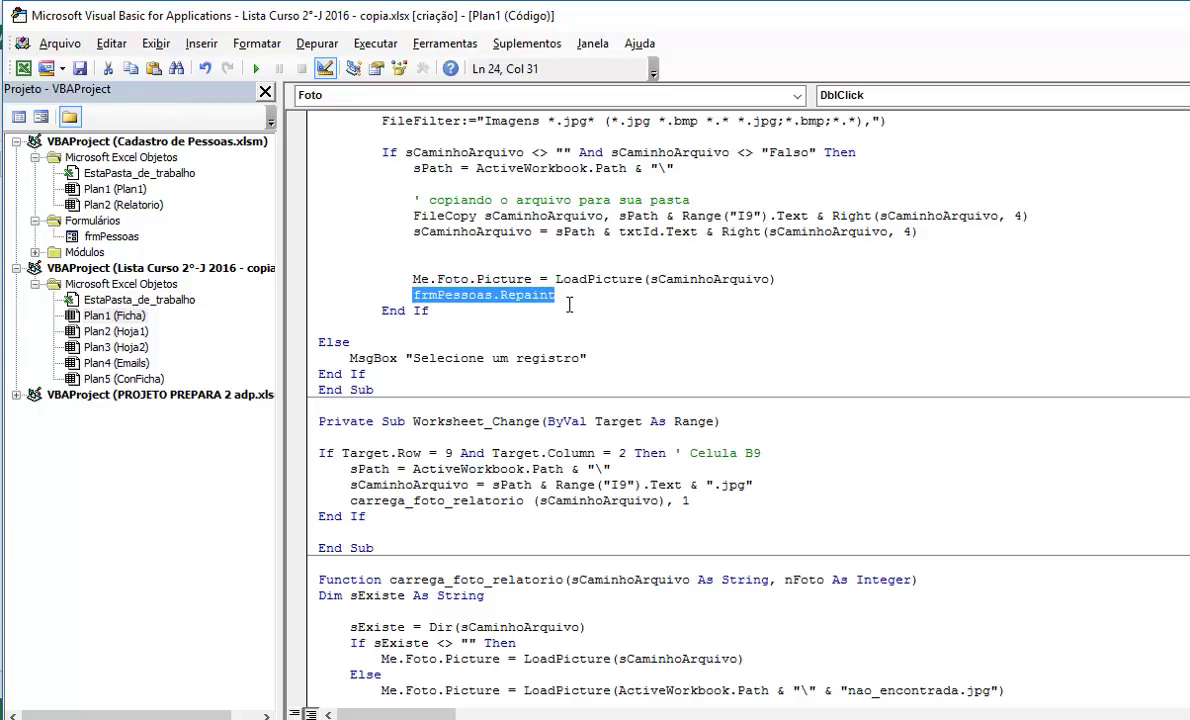
pyautogui.press('Delete')
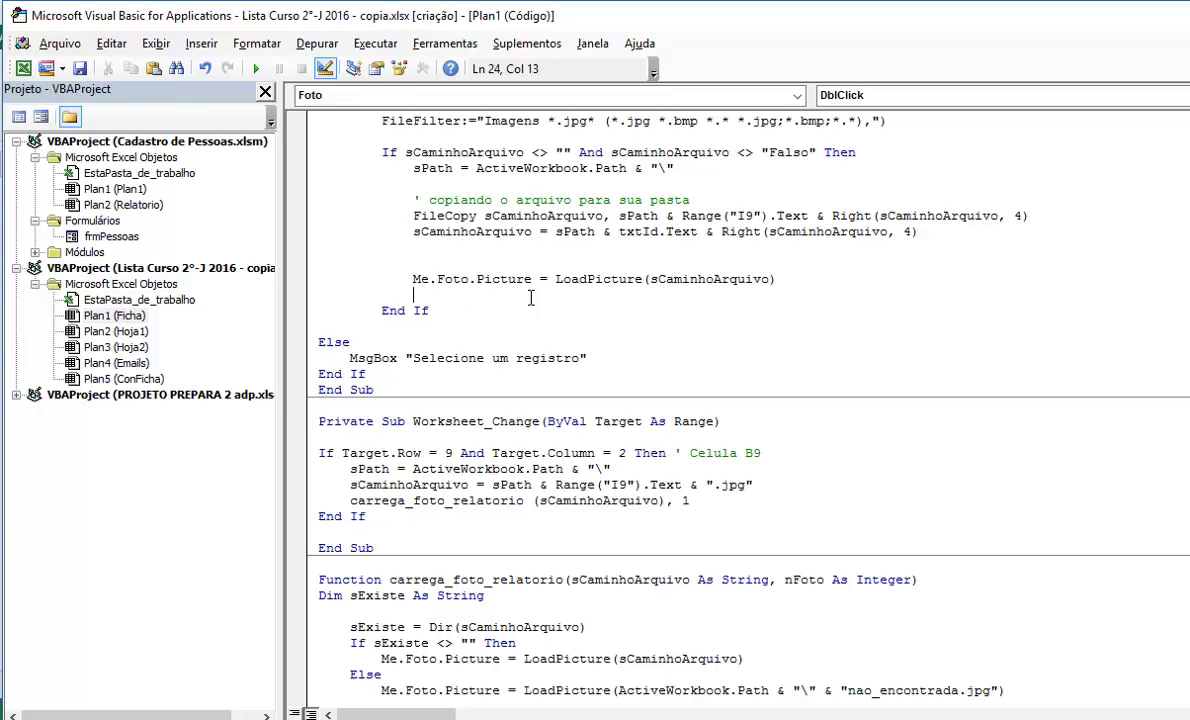
pyautogui.press('Up')
pyautogui.press('Up')
pyautogui.press('Delete')
pyautogui.click(415, 287)
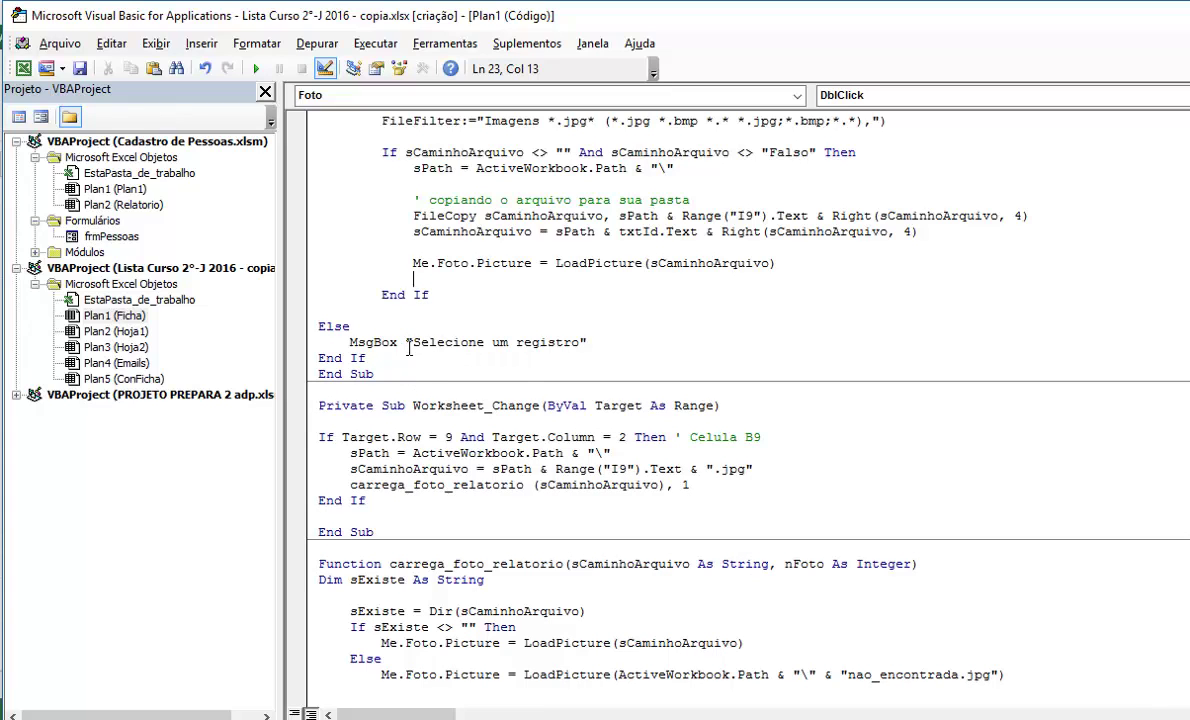
pyautogui.scroll(3, 365, 170)
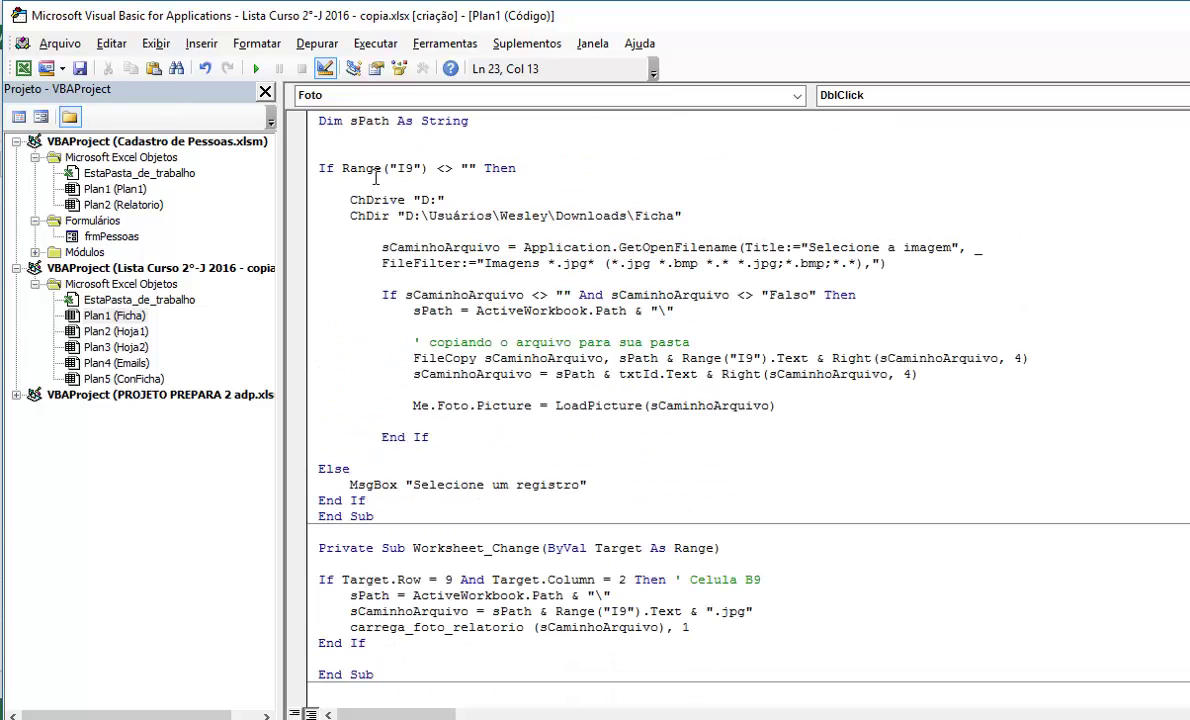
pyautogui.scroll(-2, 385, 478)
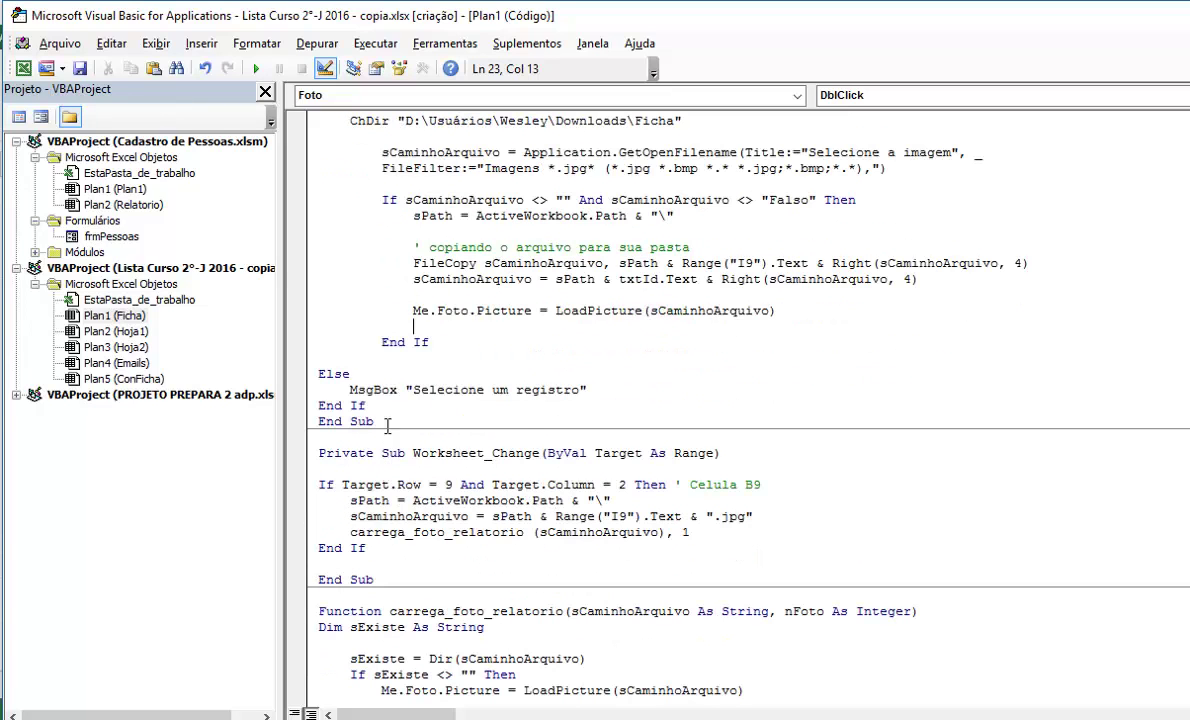
pyautogui.scroll(2, 523, 412)
pyautogui.scroll(1, 523, 413)
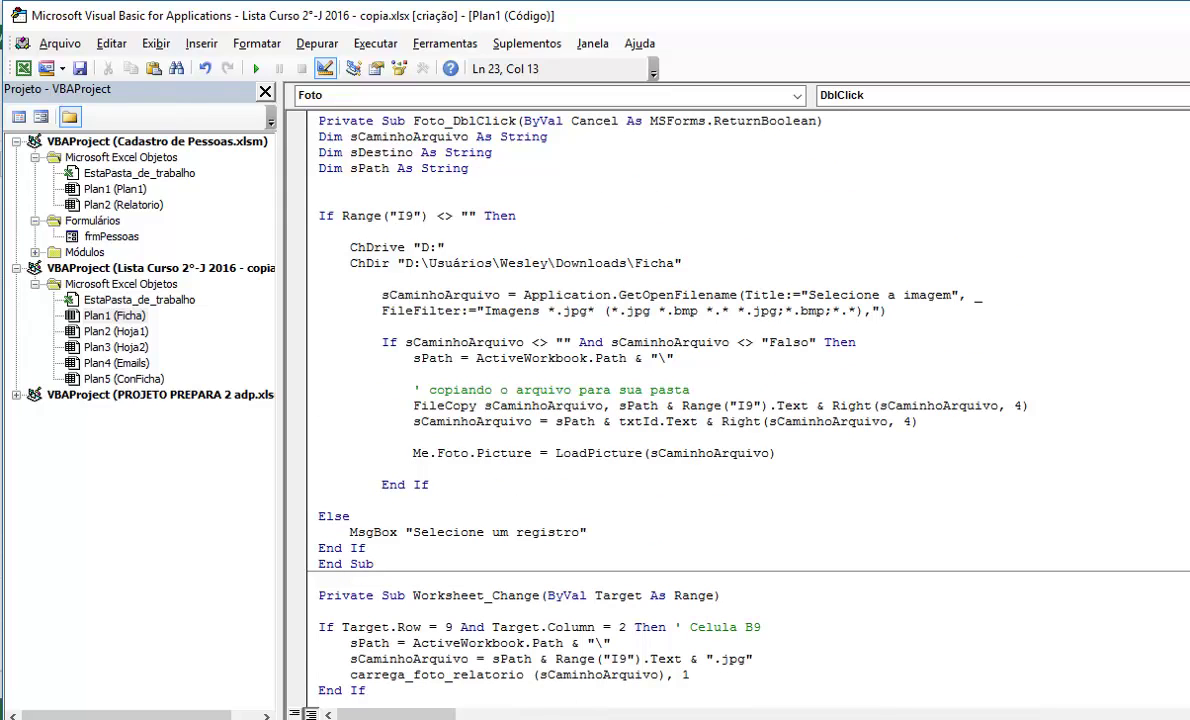
pyautogui.click(523, 440)
# Step: Back in Excel, turn off Modo de Design and pick the first student RUN in B9
pyautogui.hotkey('alt', 'F11')
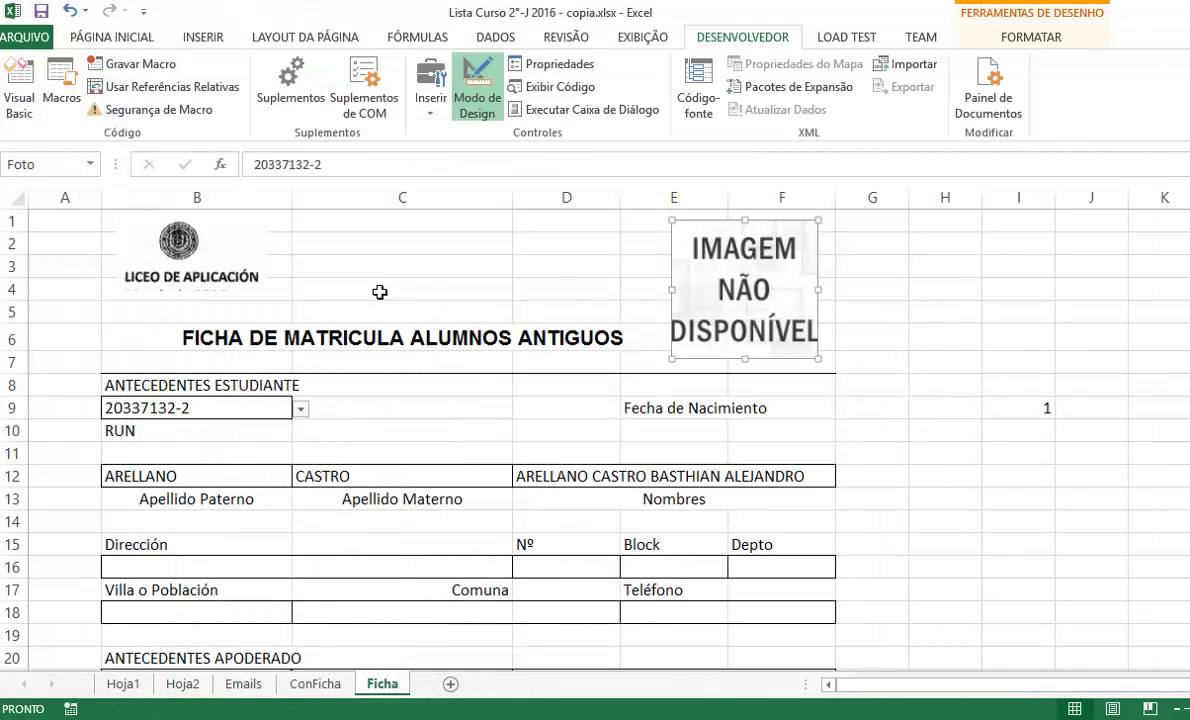
pyautogui.click(354, 286)
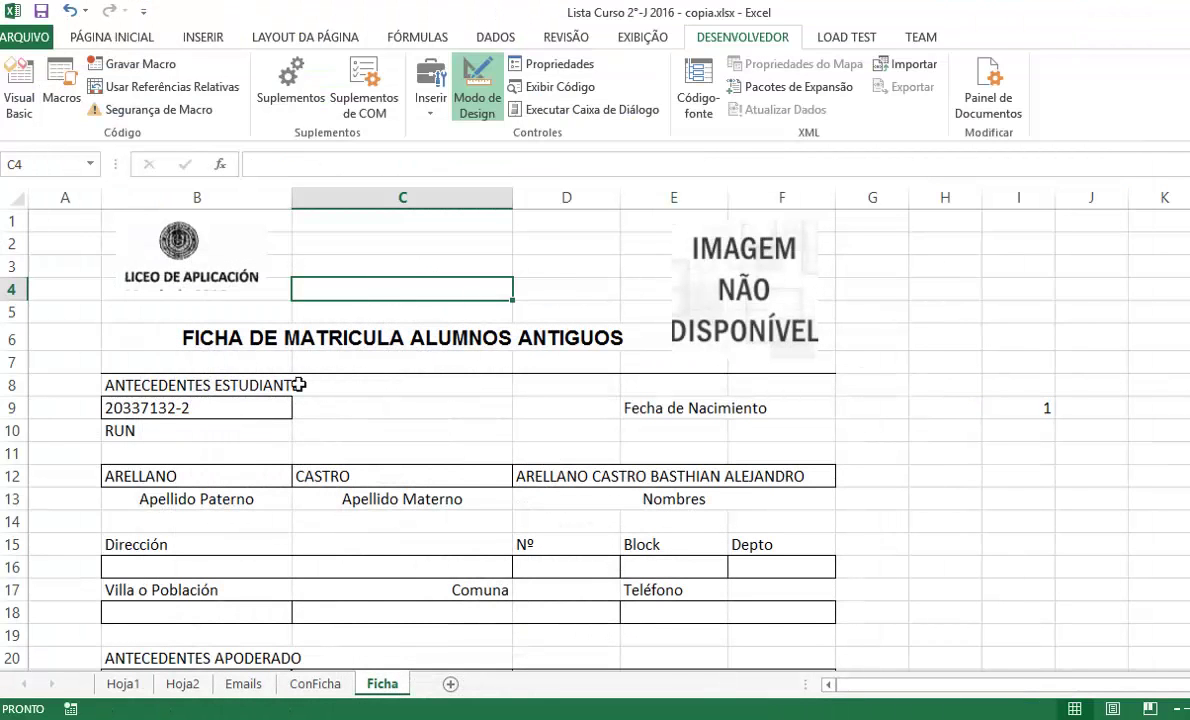
pyautogui.click(477, 95)
pyautogui.click(250, 410)
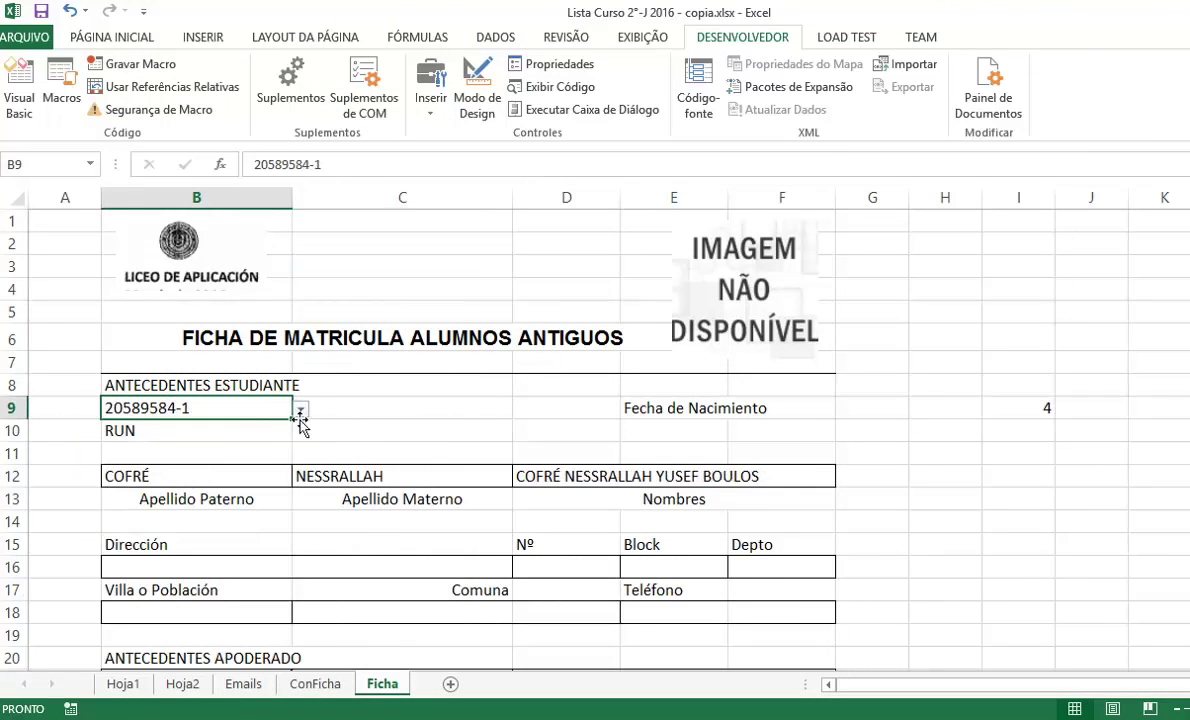
pyautogui.click(300, 409)
pyautogui.scroll(1, 180, 470)
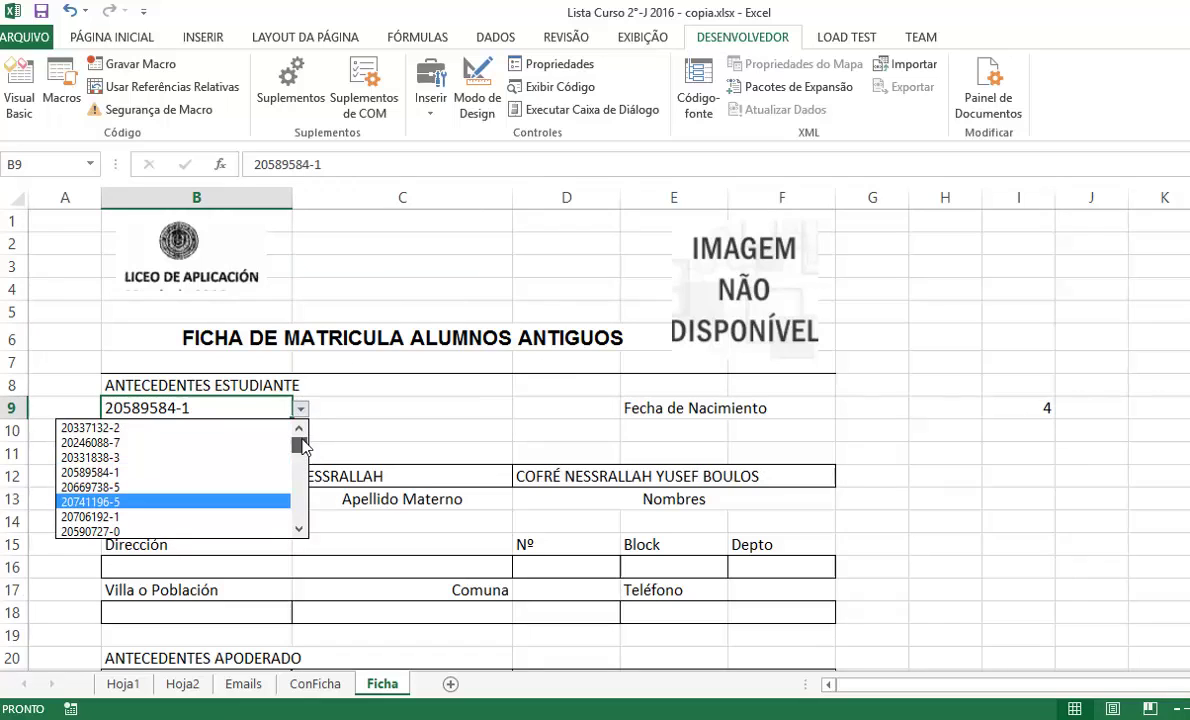
pyautogui.click(141, 429)
# Step: Double-click the photo box, open a JPG from Imagens, and debug the resulting runtime error 424
pyautogui.click(658, 267)
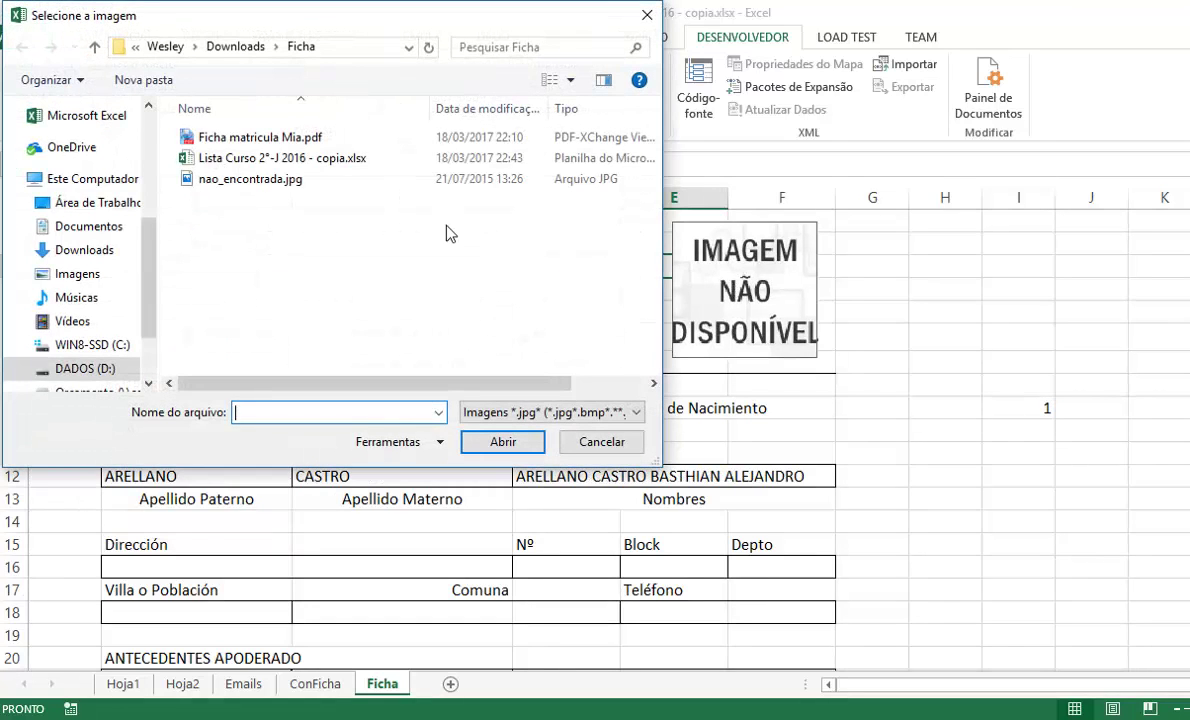
pyautogui.moveTo(306, 12); pyautogui.dragTo(377, 109)
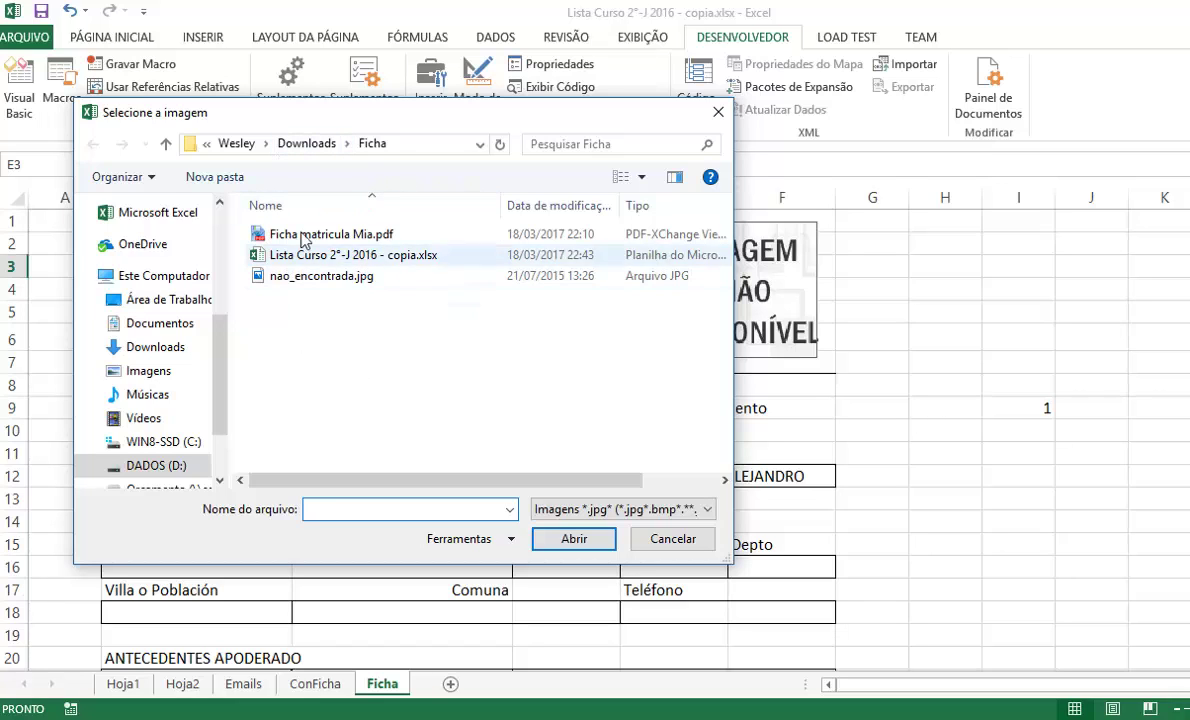
pyautogui.click(160, 372)
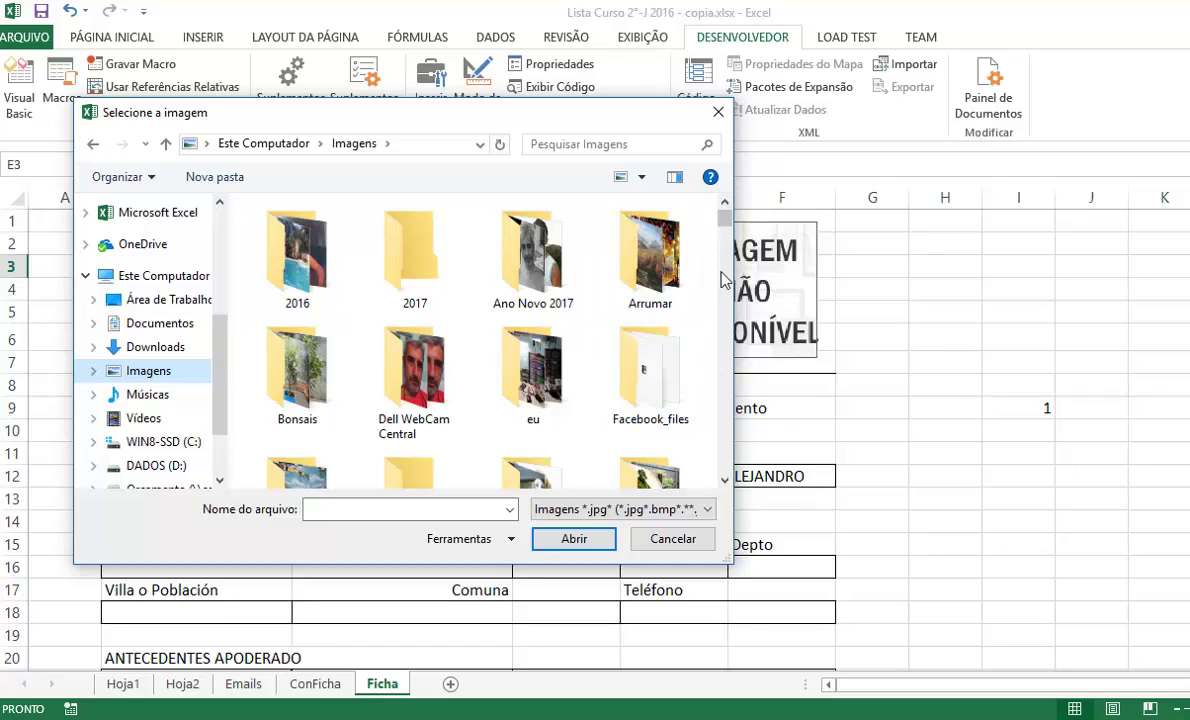
pyautogui.scroll(-3, 724, 482)
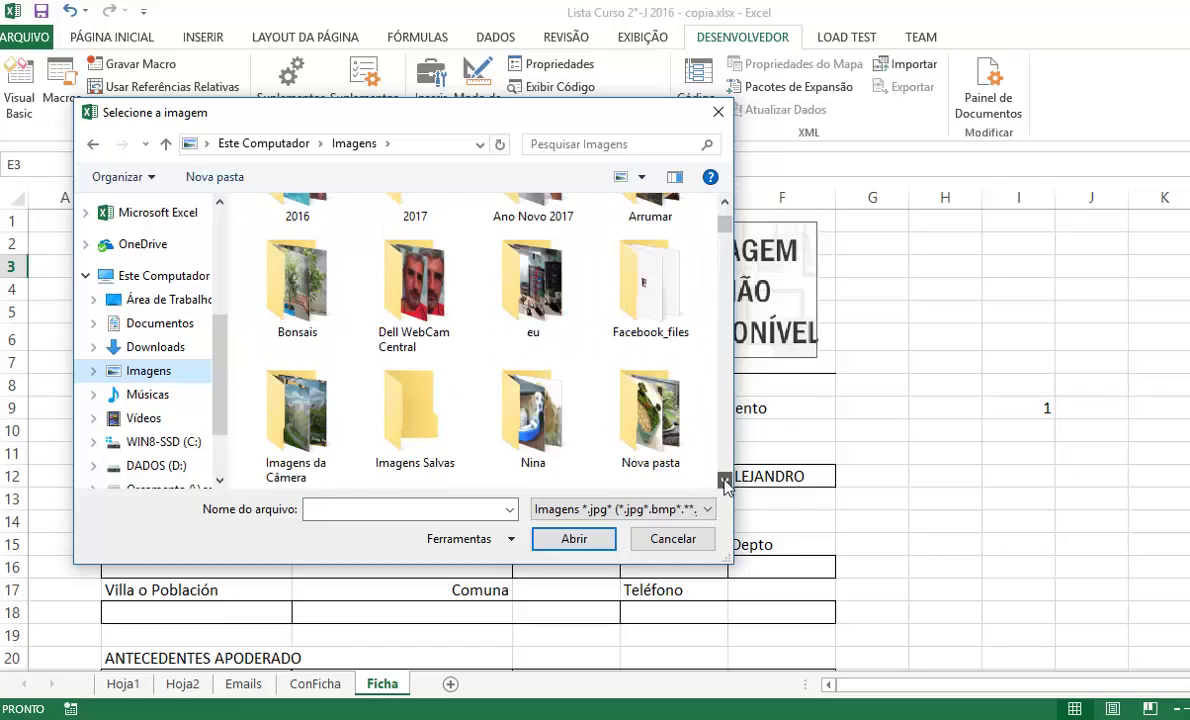
pyautogui.scroll(-3, 724, 482)
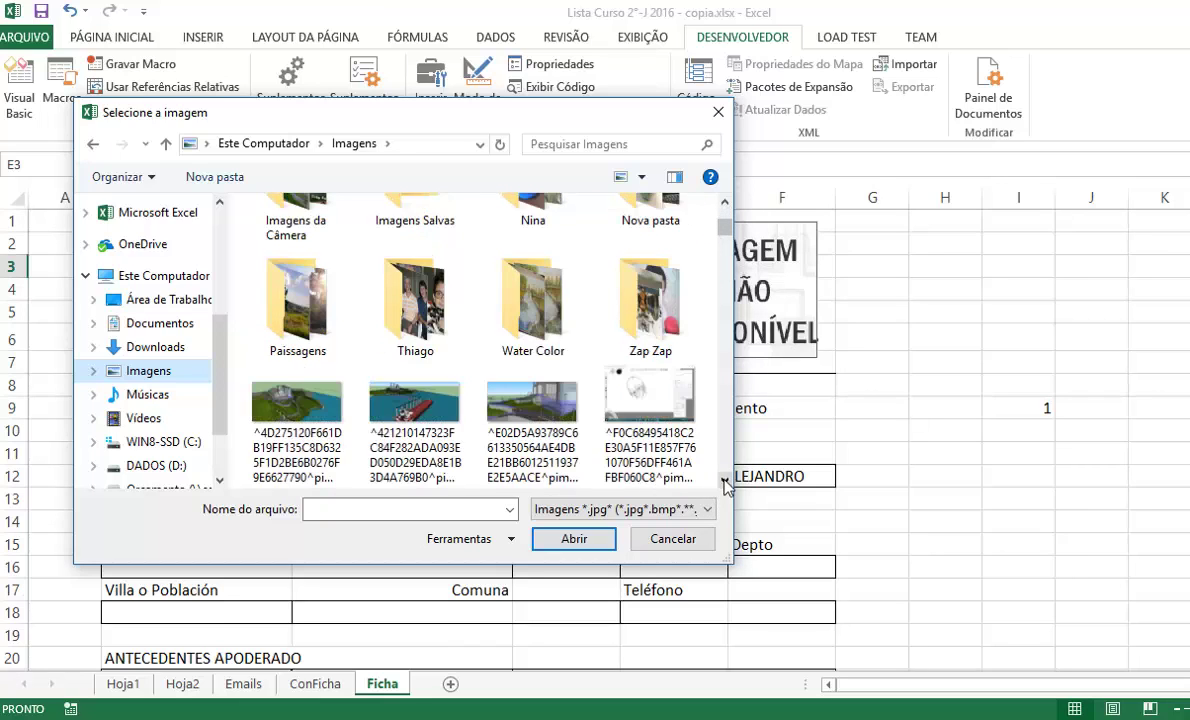
pyautogui.scroll(-1, 724, 482)
pyautogui.scroll(-3, 724, 482)
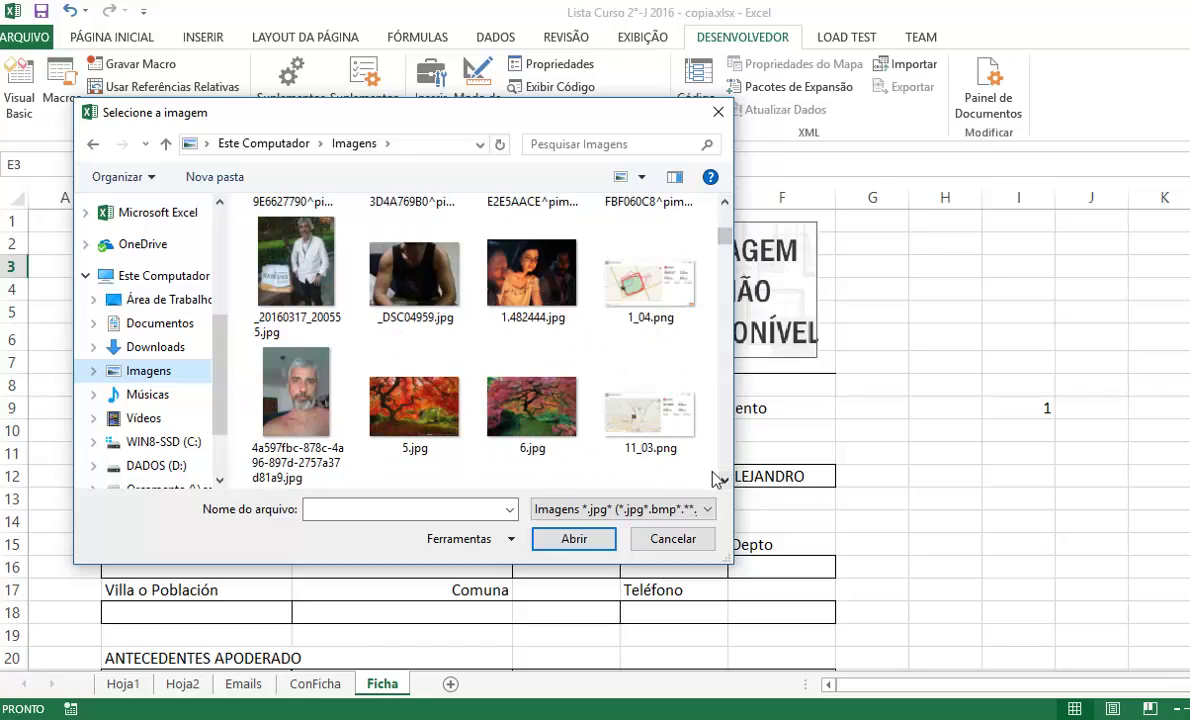
pyautogui.scroll(-1, 724, 482)
pyautogui.scroll(-3, 724, 482)
pyautogui.scroll(-3, 724, 482)
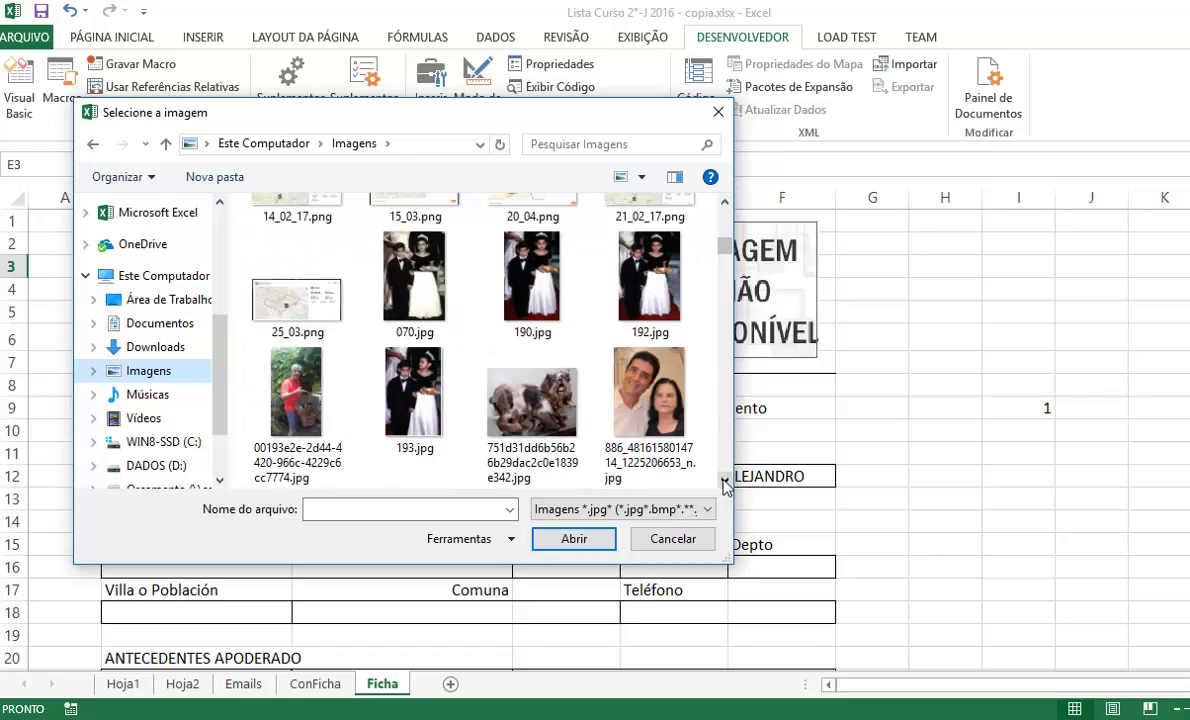
pyautogui.click(300, 395)
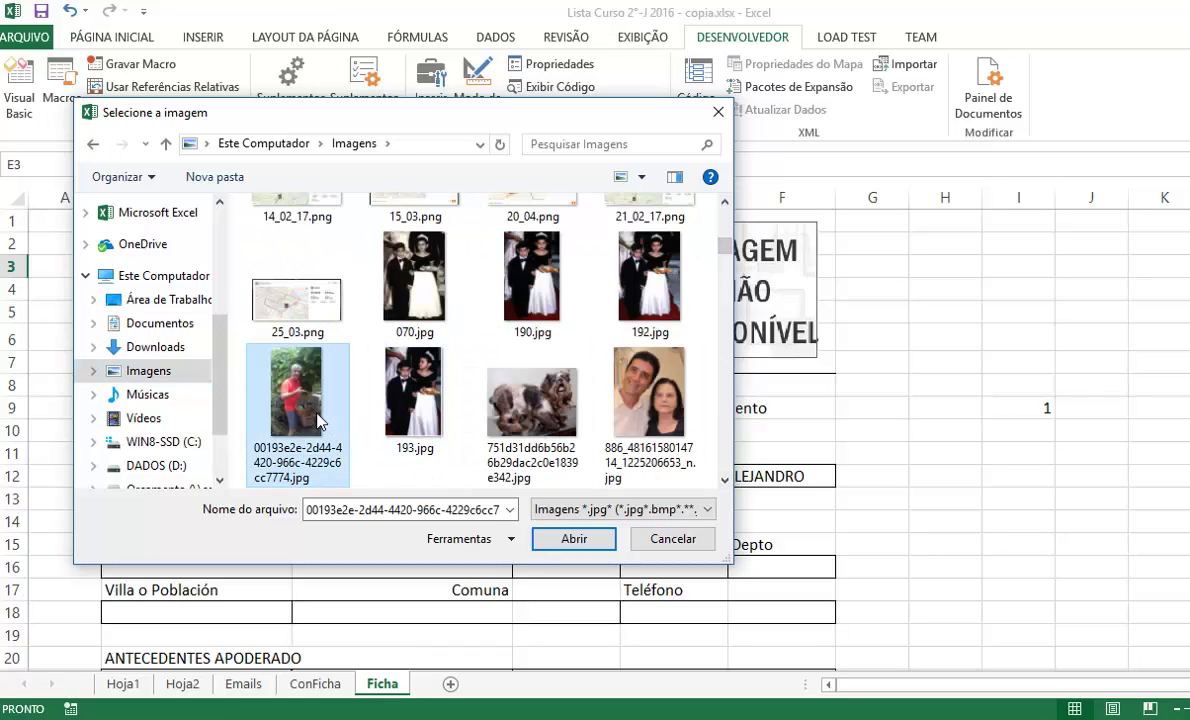
pyautogui.click(576, 546)
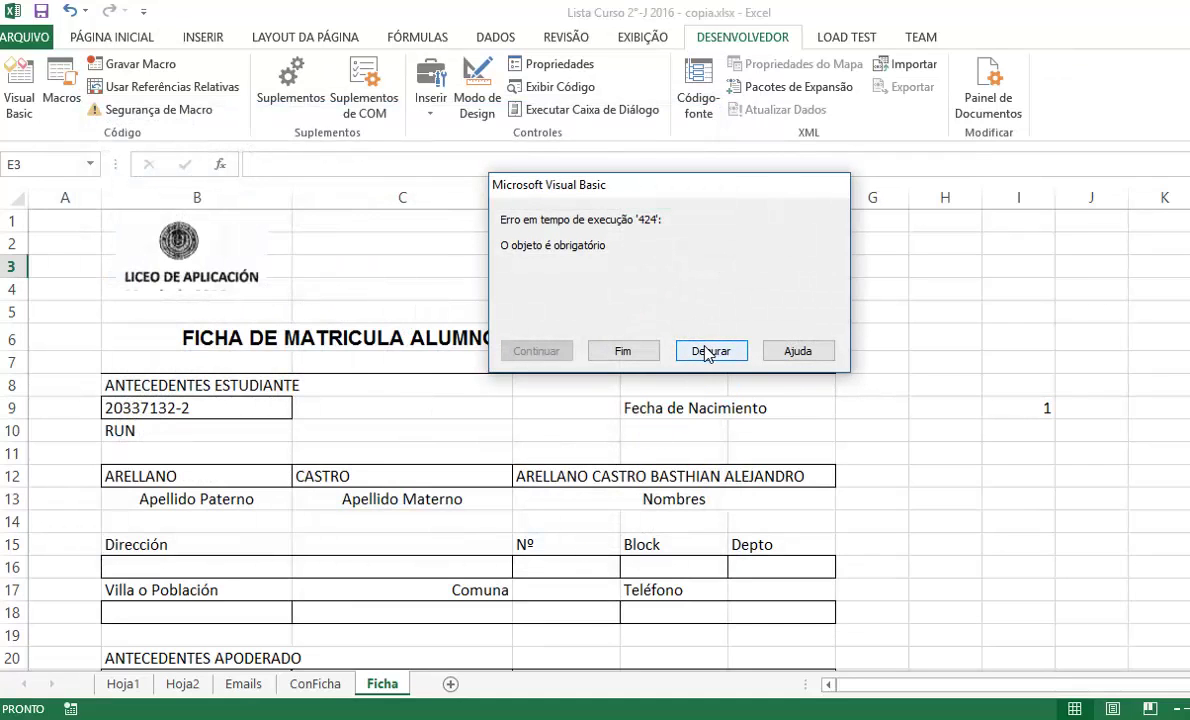
pyautogui.click(711, 352)
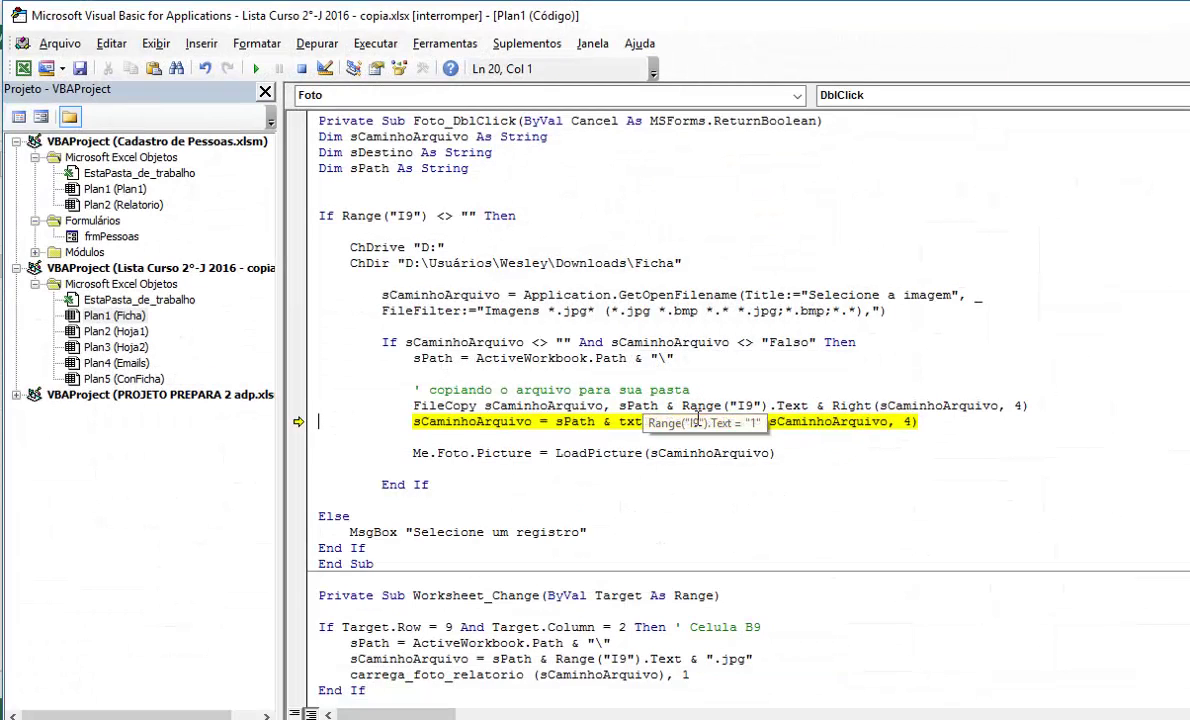
# Step: Paste Range("I9") over txtId on the failing path line and step past the picture-loading line with F8
pyautogui.moveTo(682, 406); pyautogui.dragTo(768, 406)
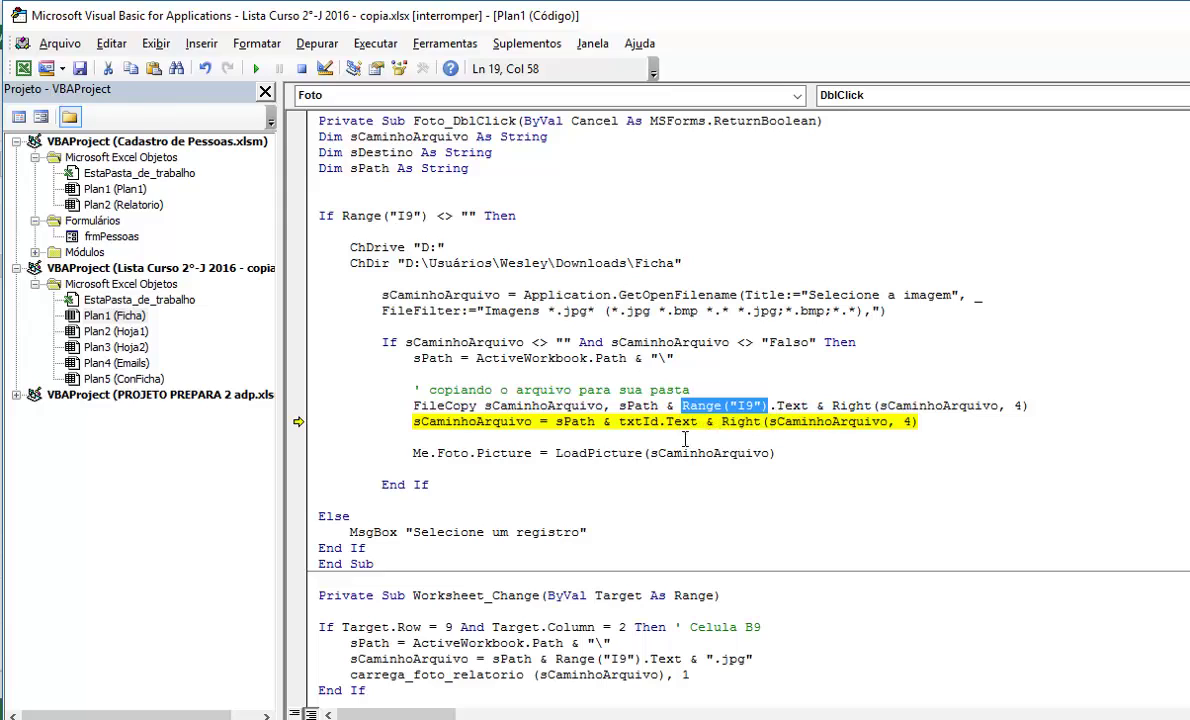
pyautogui.moveTo(619, 421); pyautogui.dragTo(659, 421)
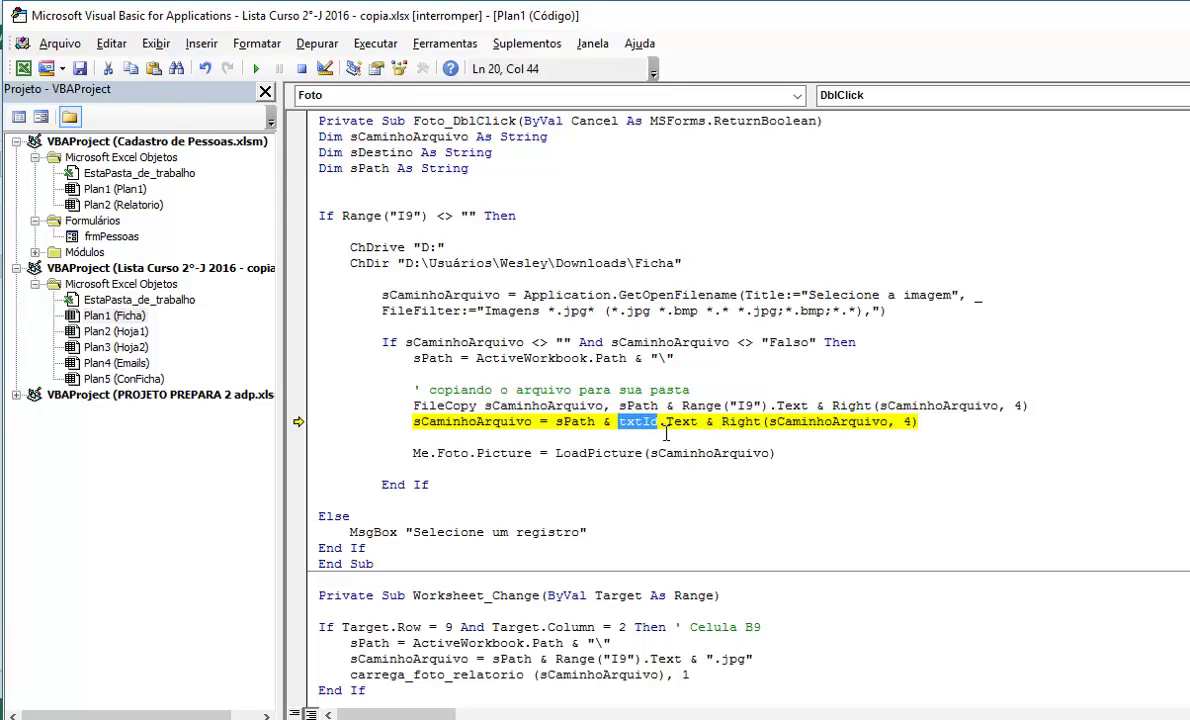
pyautogui.write('Range("I9")')
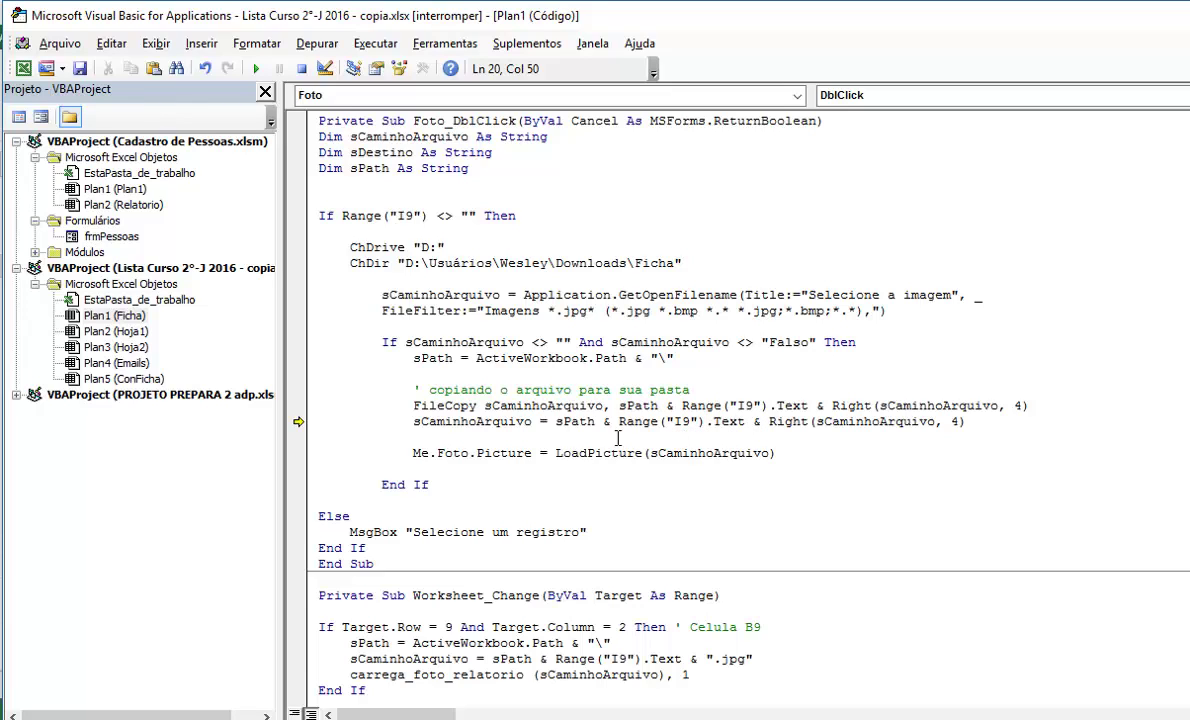
pyautogui.press('F8')
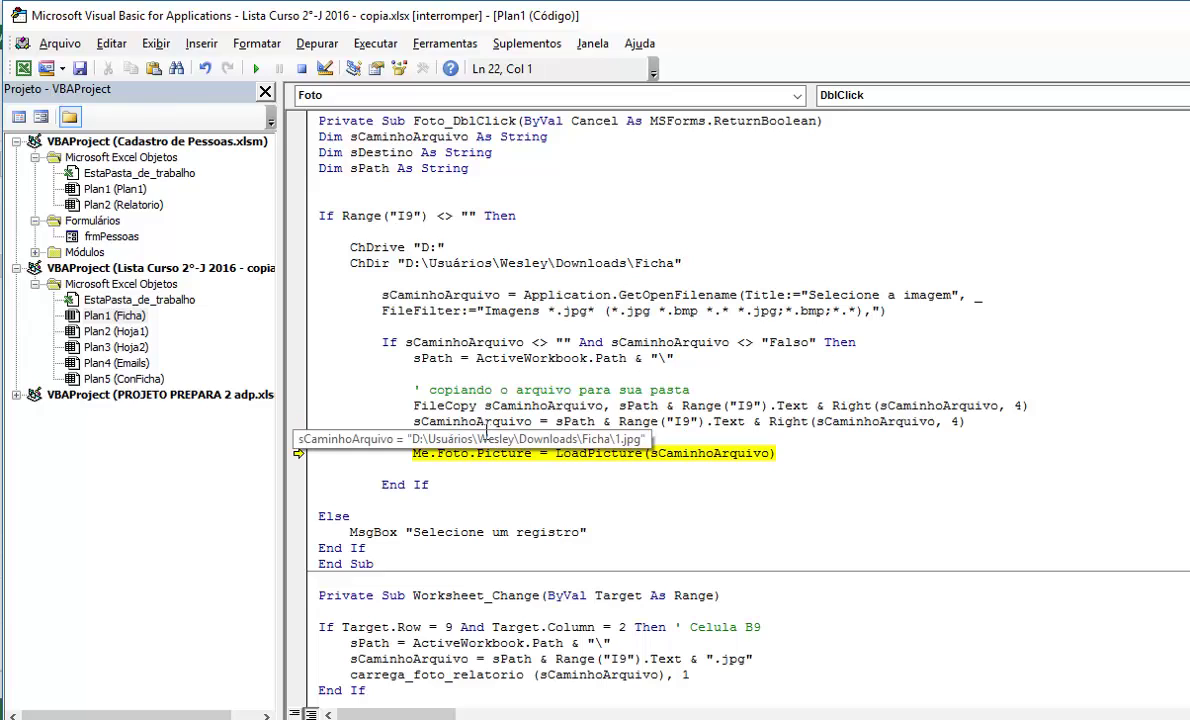
pyautogui.press('F8')
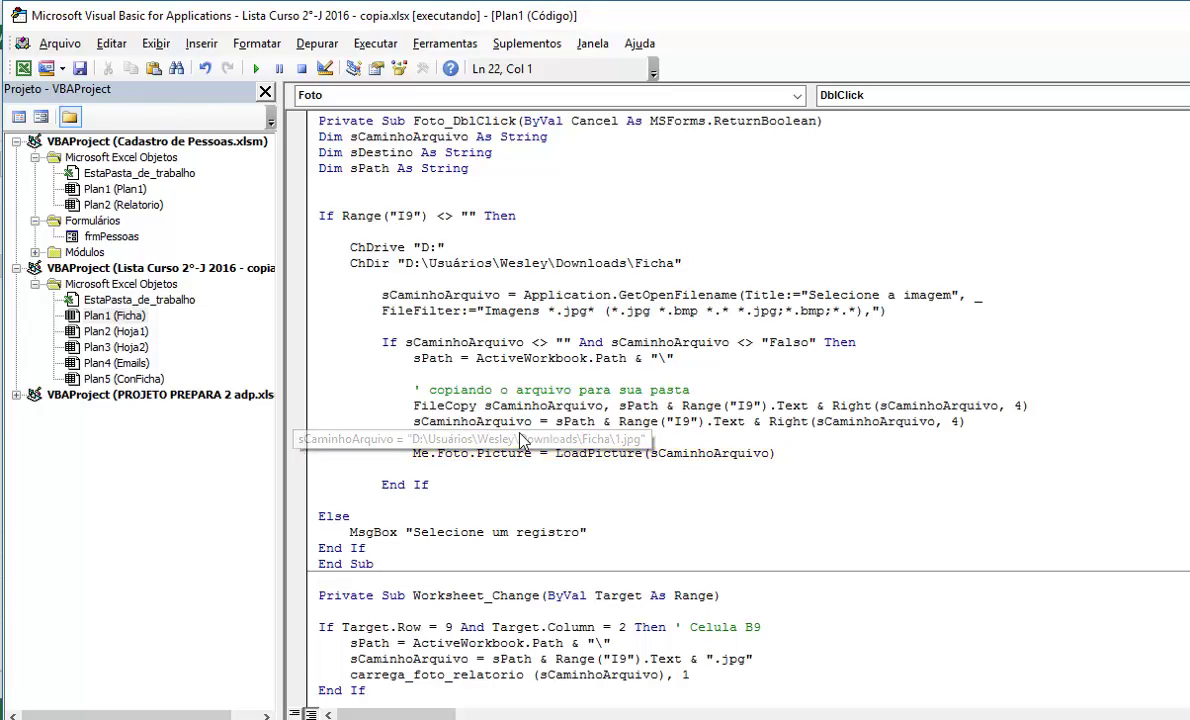
# Step: Let the macro finish, then switch B9 to another student and back to confirm the photo updates
pyautogui.click(257, 70)
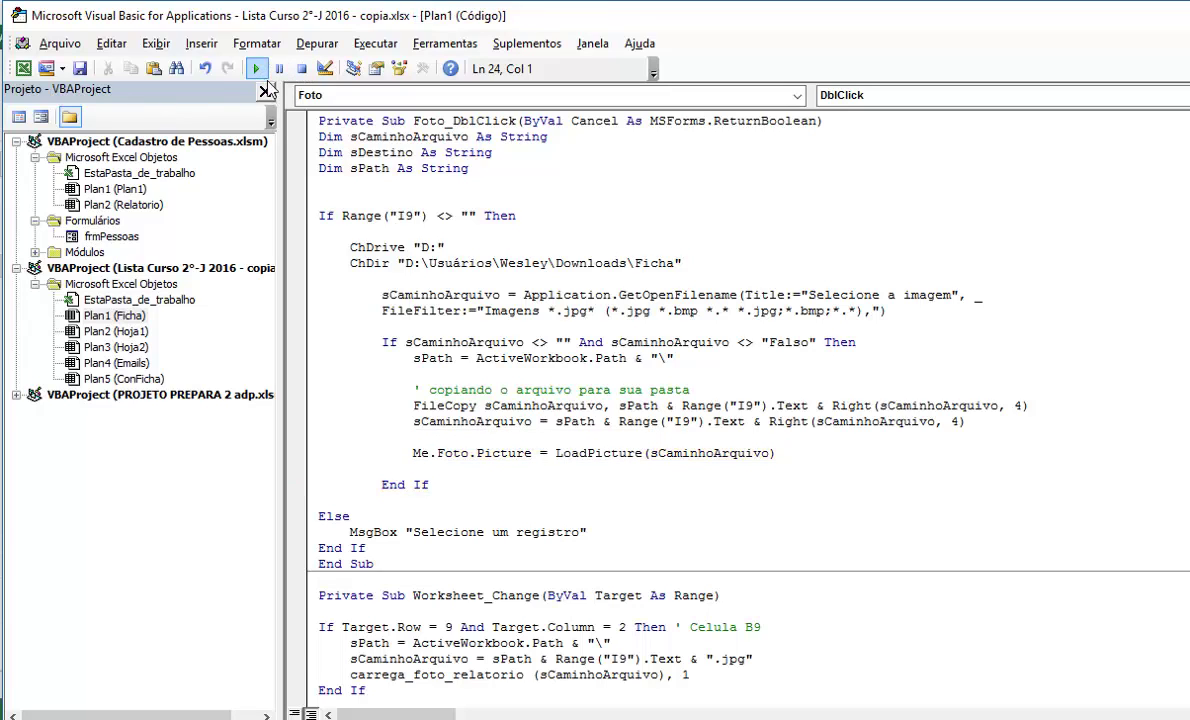
pyautogui.hotkey('alt', 'F11')
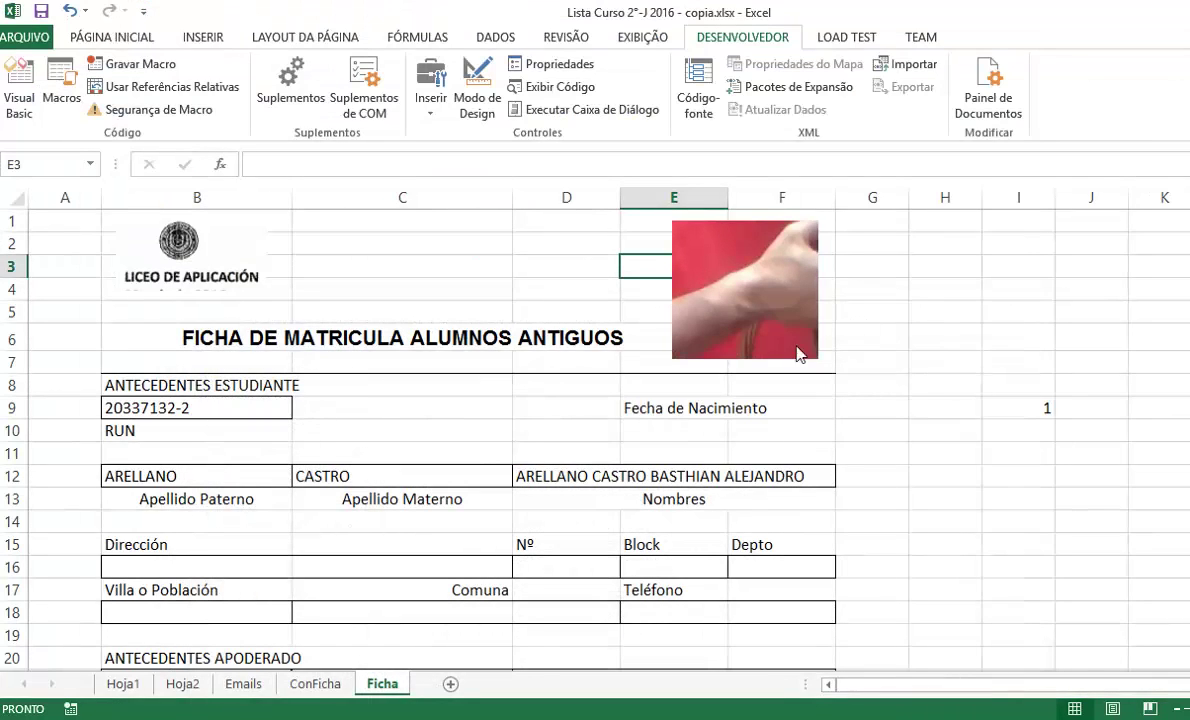
pyautogui.click(562, 297)
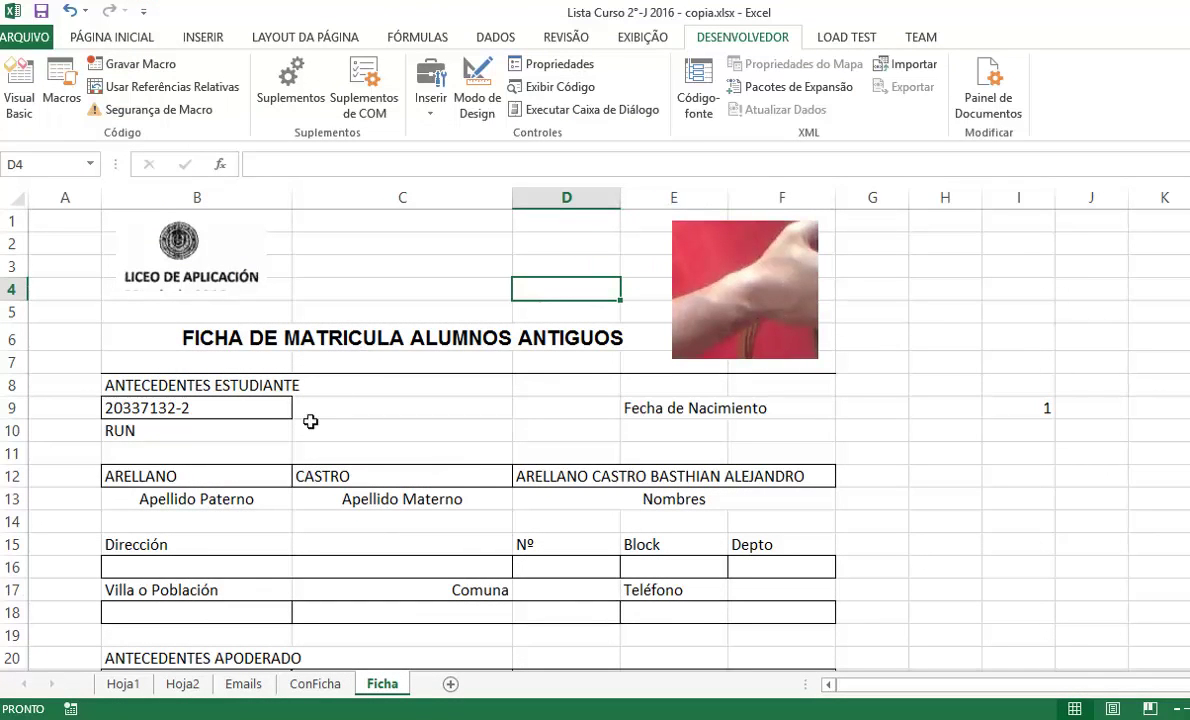
pyautogui.click(256, 417)
pyautogui.click(300, 408)
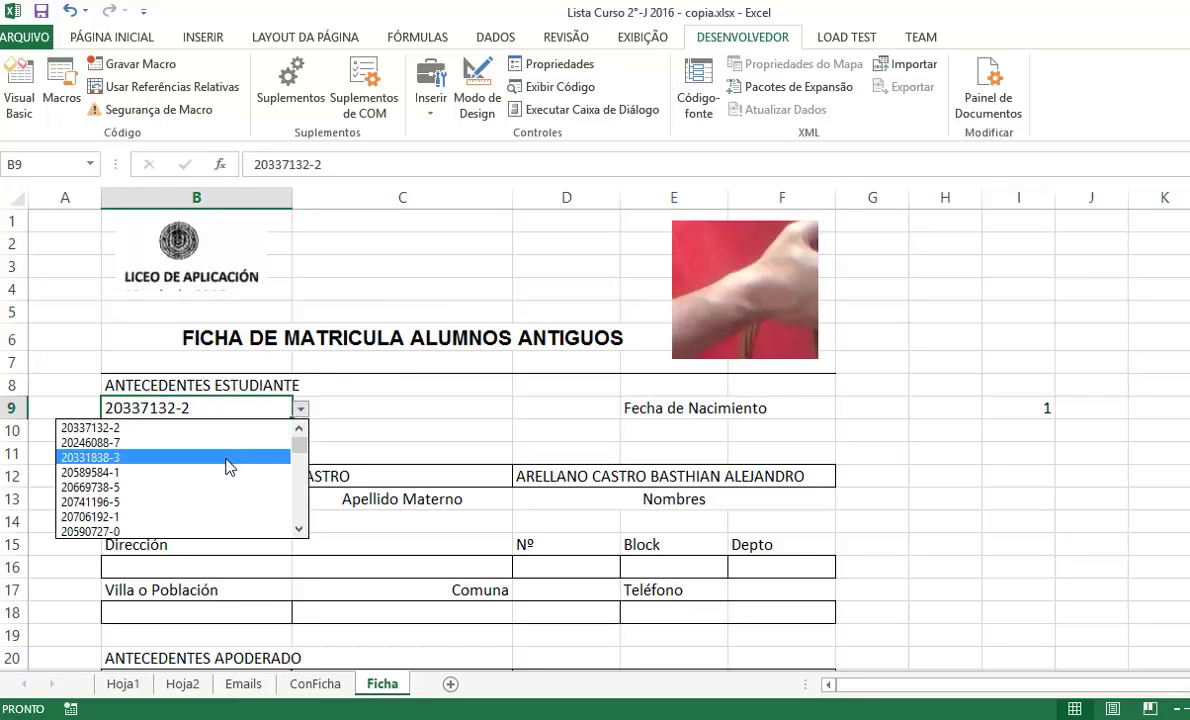
pyautogui.click(228, 460)
pyautogui.click(301, 410)
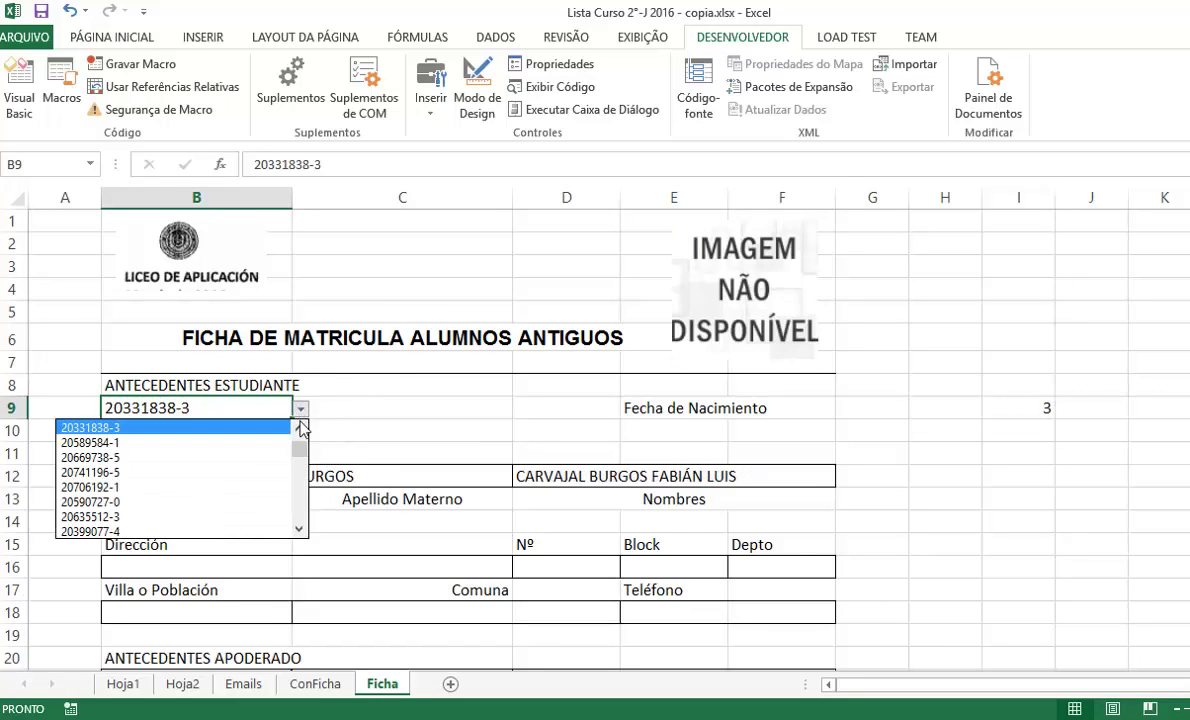
pyautogui.click(298, 428)
pyautogui.click(225, 429)
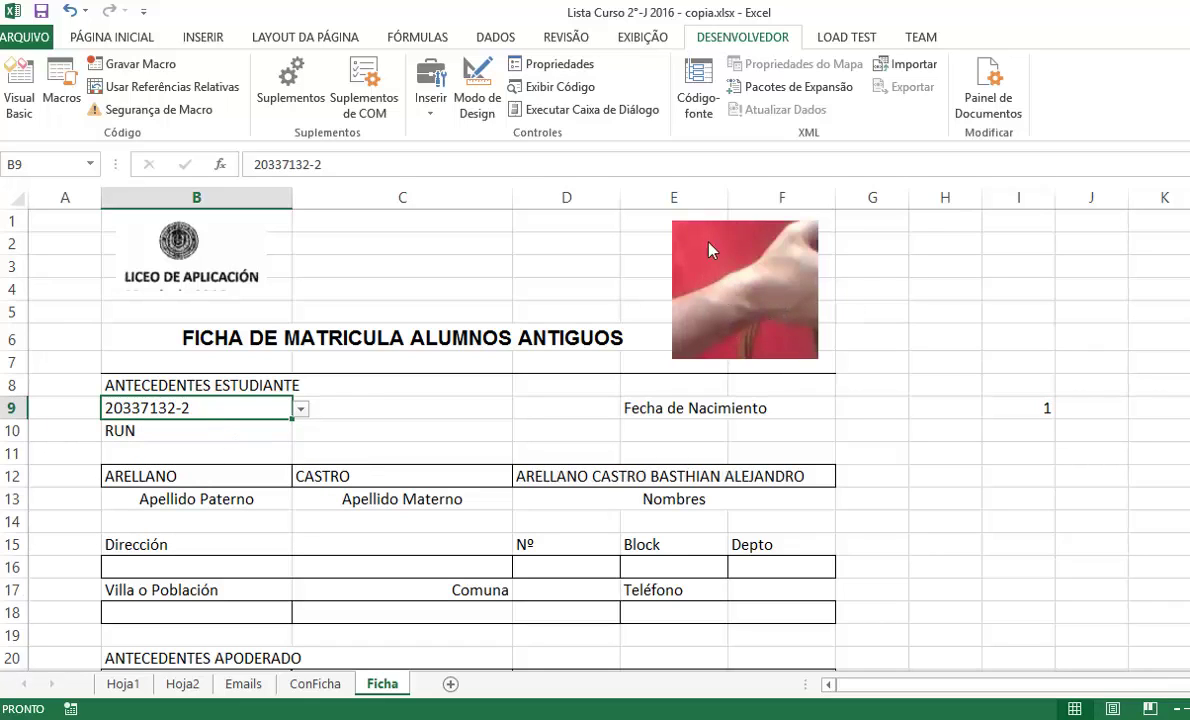
# Step: Turn Modo de Design back on and request the photo box's Propriedades
pyautogui.click(588, 286)
pyautogui.click(477, 98)
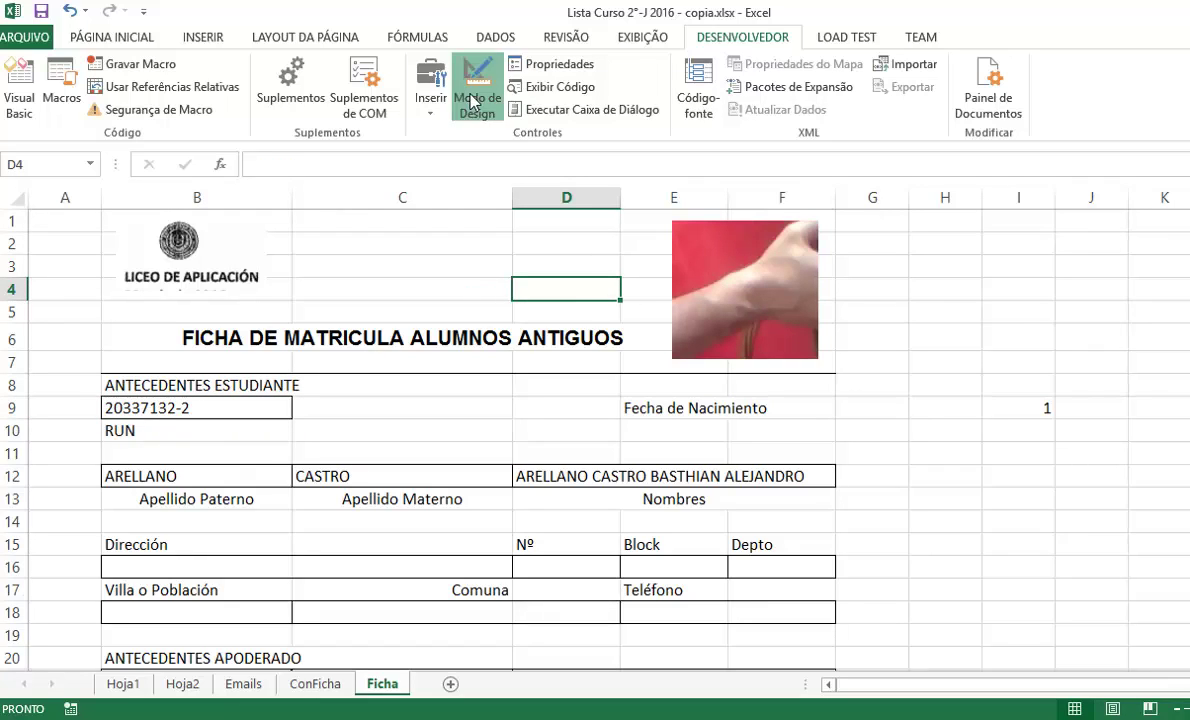
pyautogui.click(752, 298)
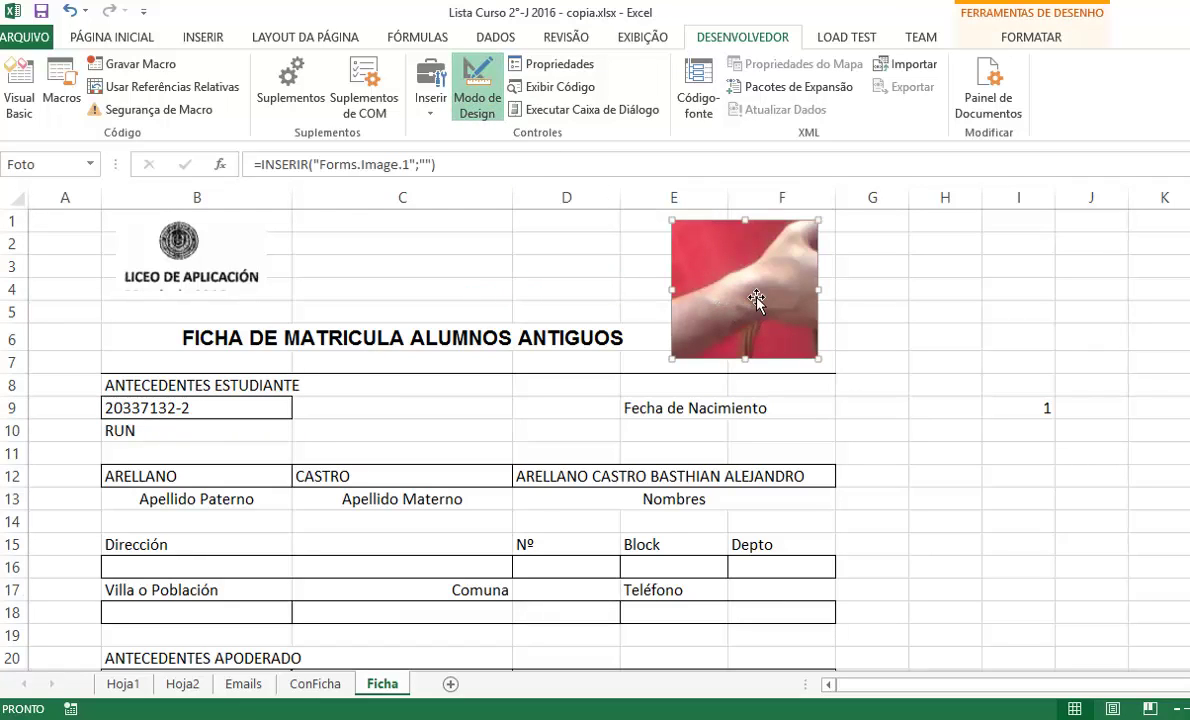
pyautogui.click(554, 68)
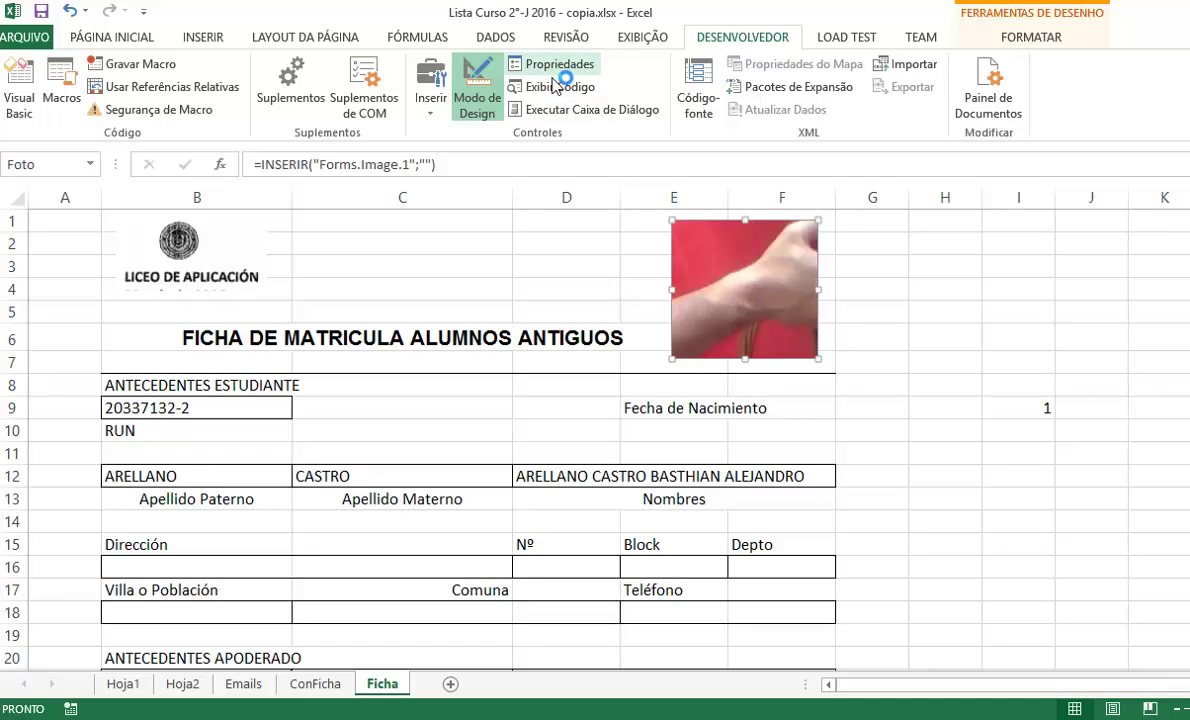
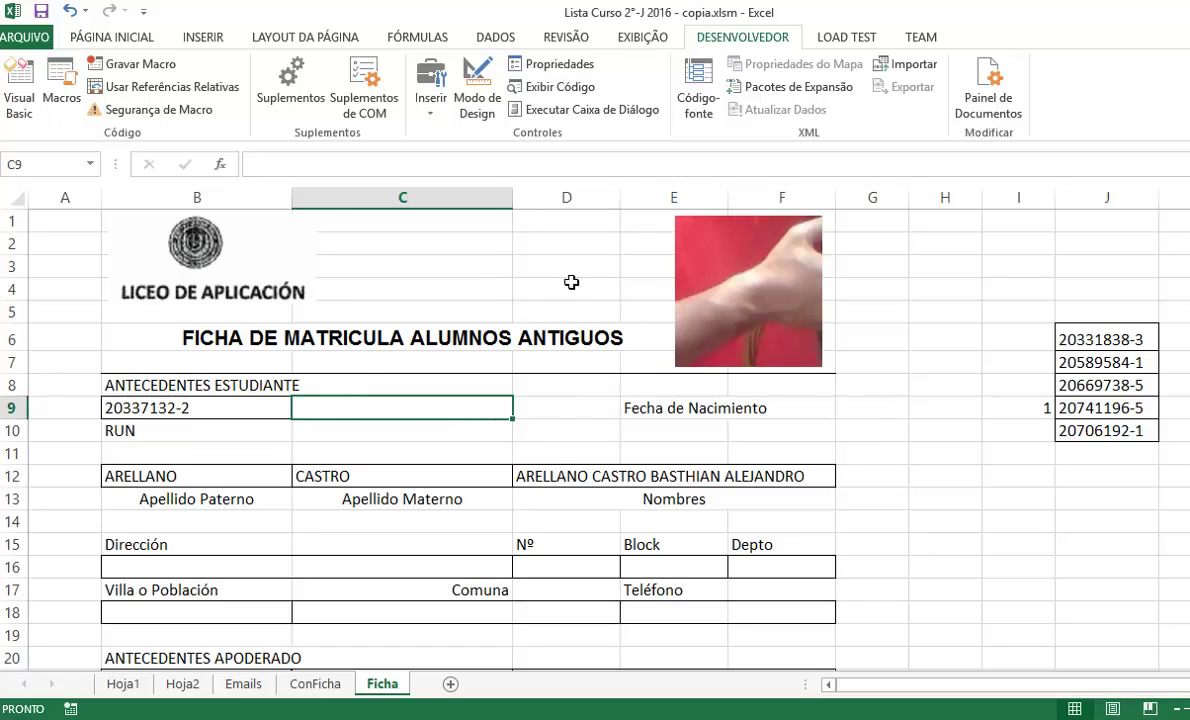
# Step: Switch B9 between RUN 20246088-7 and 20337132-2 to check the photo display
pyautogui.click(531, 263)
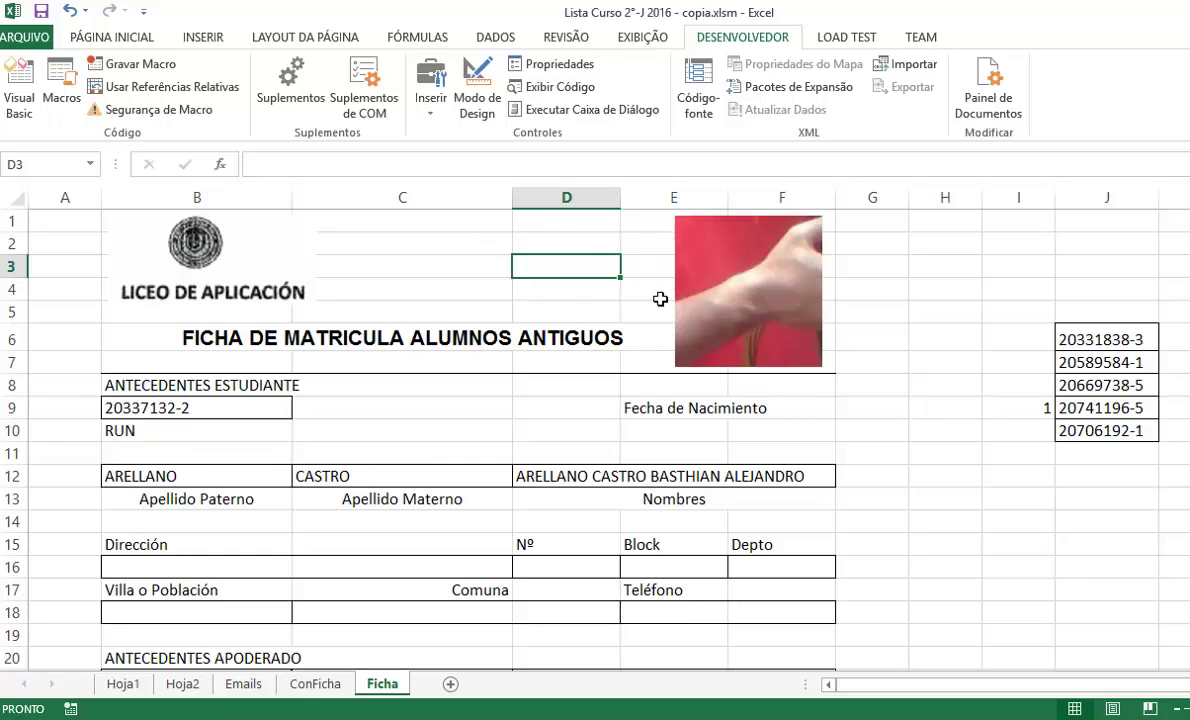
pyautogui.click(212, 406)
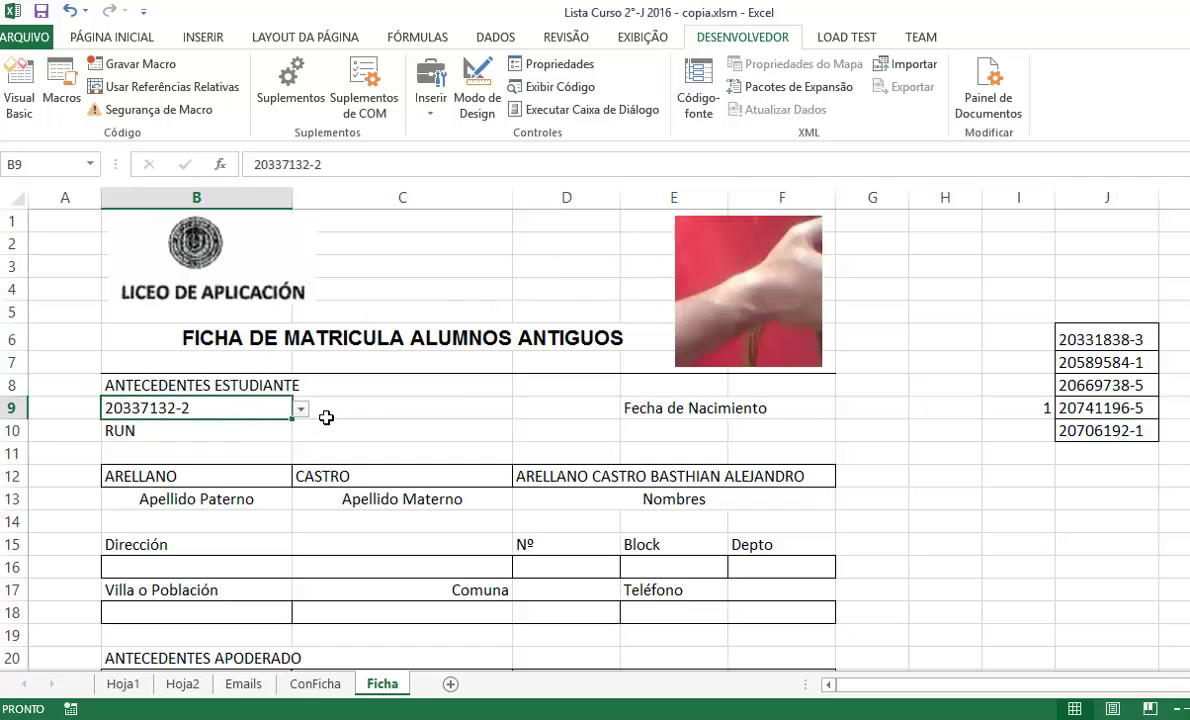
pyautogui.click(300, 409)
pyautogui.click(270, 442)
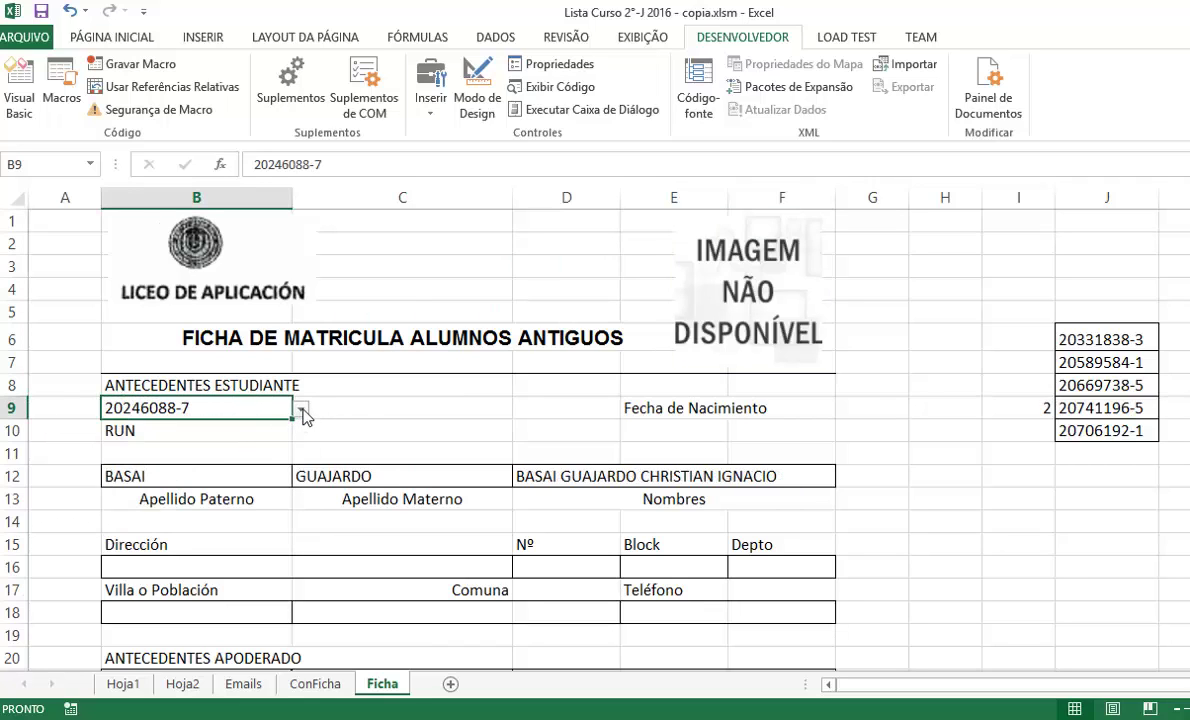
pyautogui.click(300, 409)
pyautogui.click(298, 428)
pyautogui.click(244, 428)
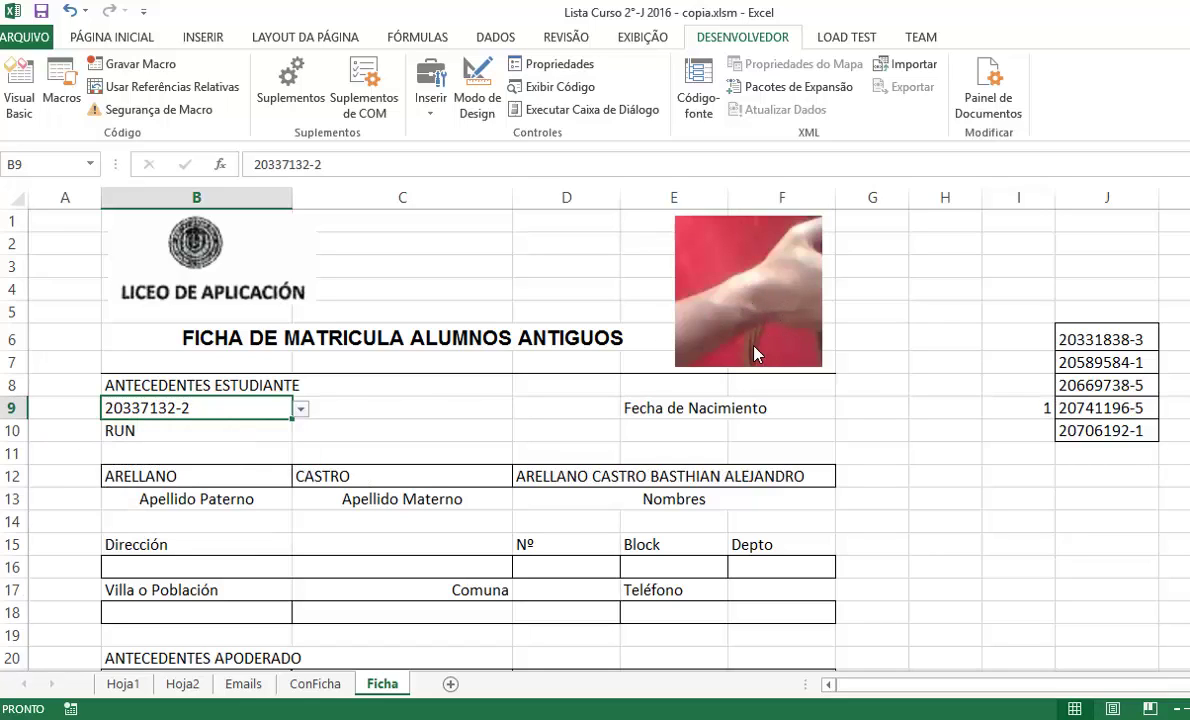
pyautogui.click(603, 282)
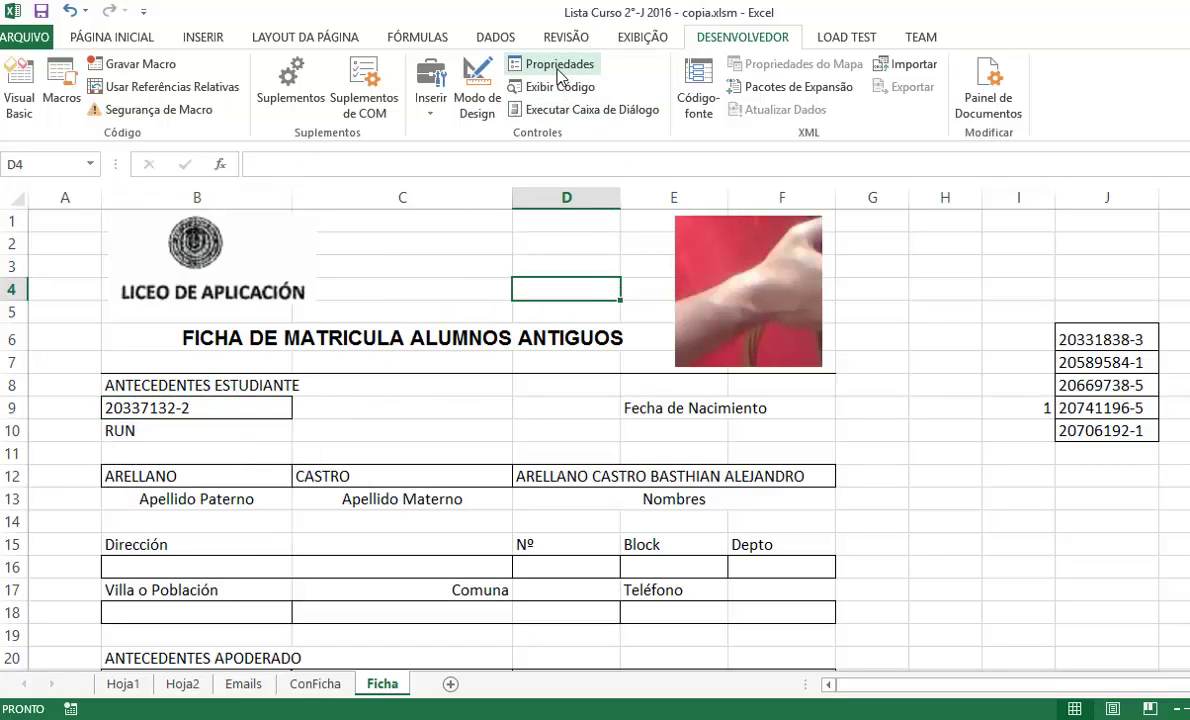
# Step: In Design Mode, set the Foto image's PictureSizeMode to 3 - fmPictureSizeModeZoom, then exit design mode
pyautogui.click(477, 82)
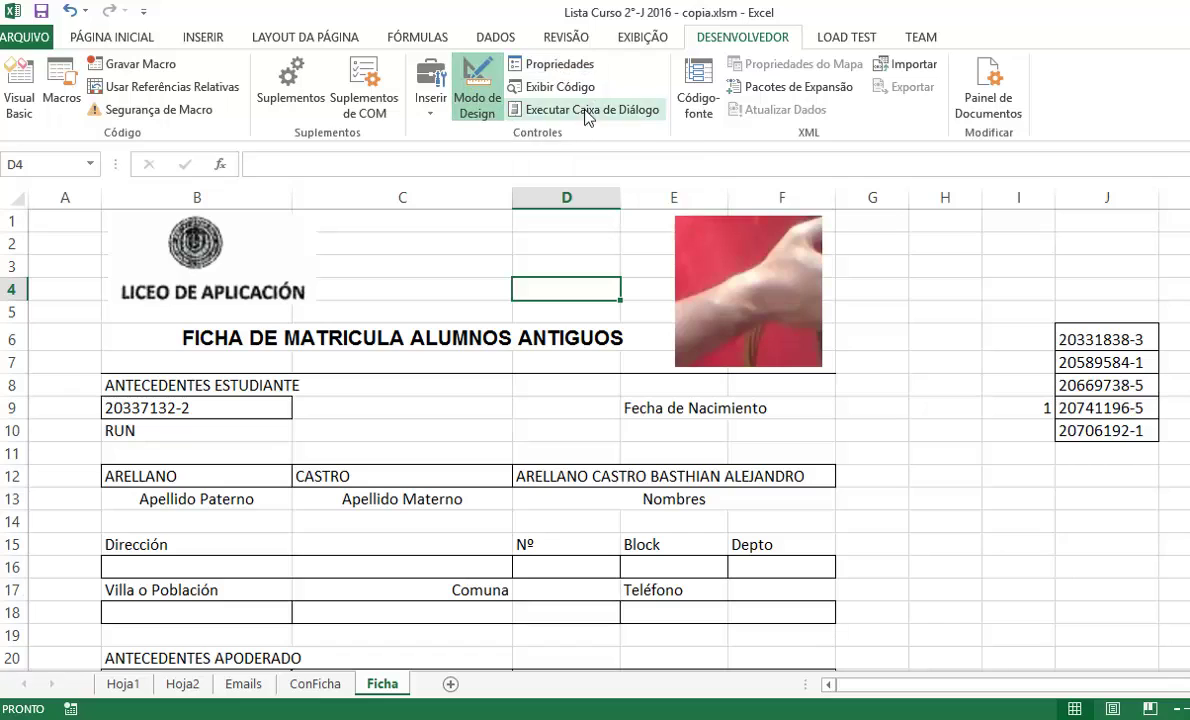
pyautogui.click(712, 274)
pyautogui.click(558, 66)
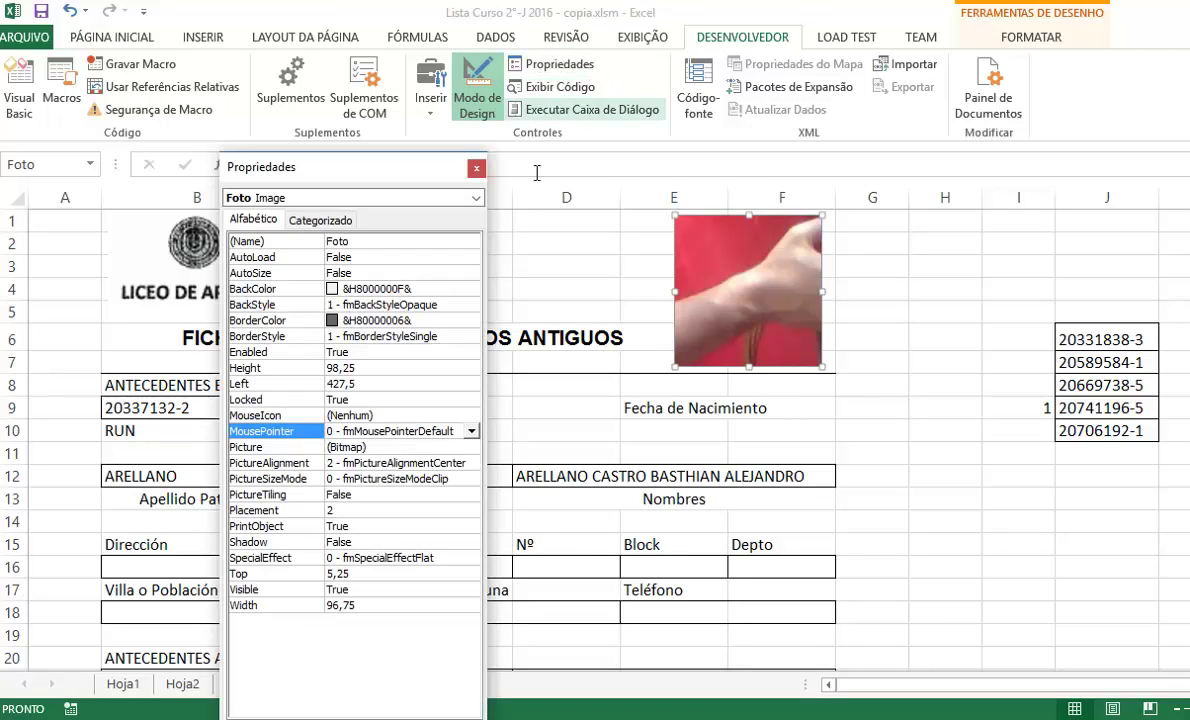
pyautogui.click(393, 480)
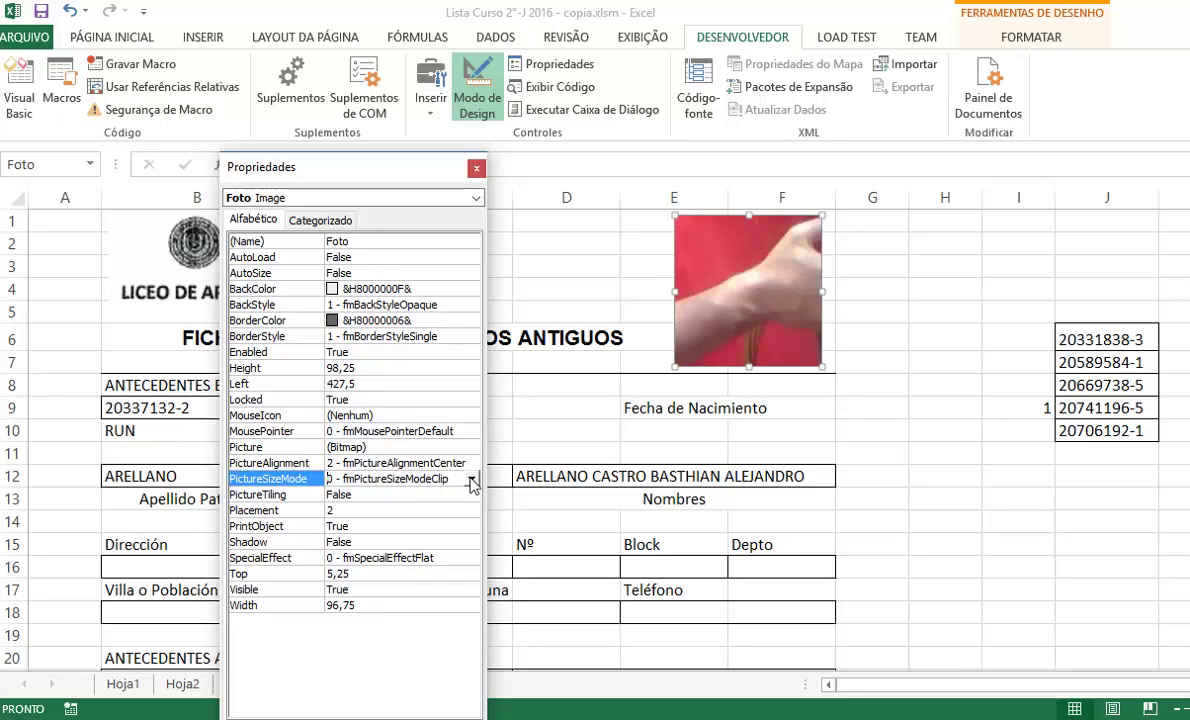
pyautogui.click(473, 480)
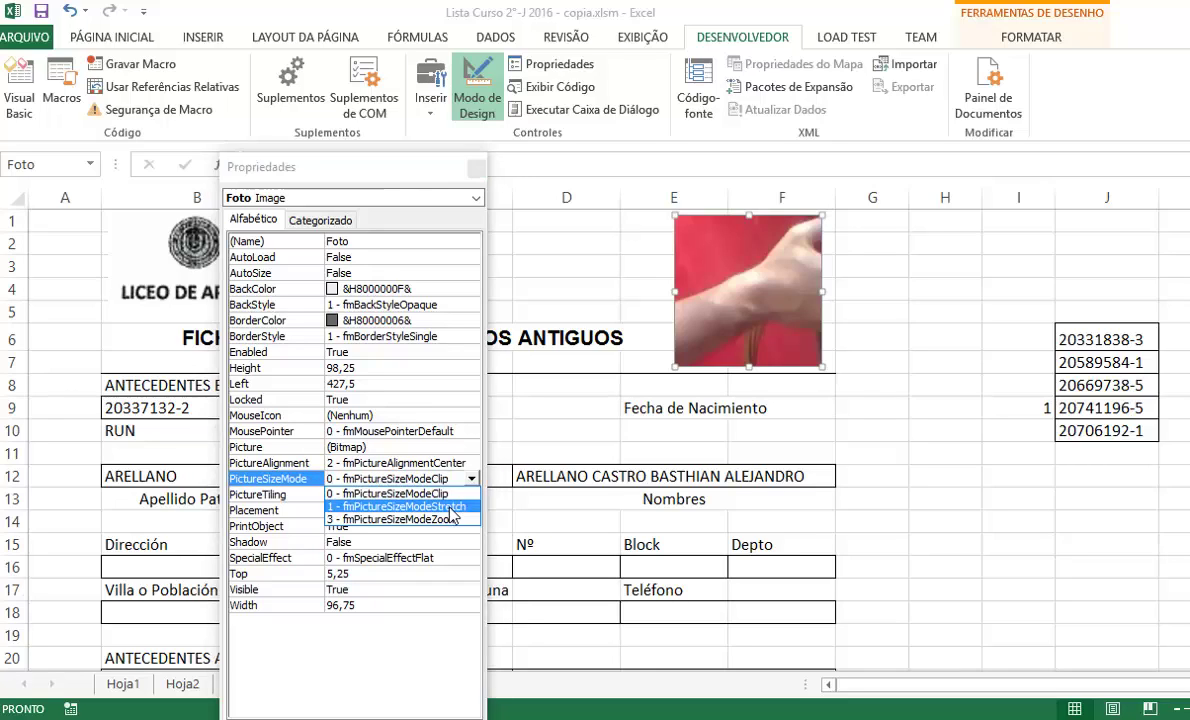
pyautogui.click(430, 506)
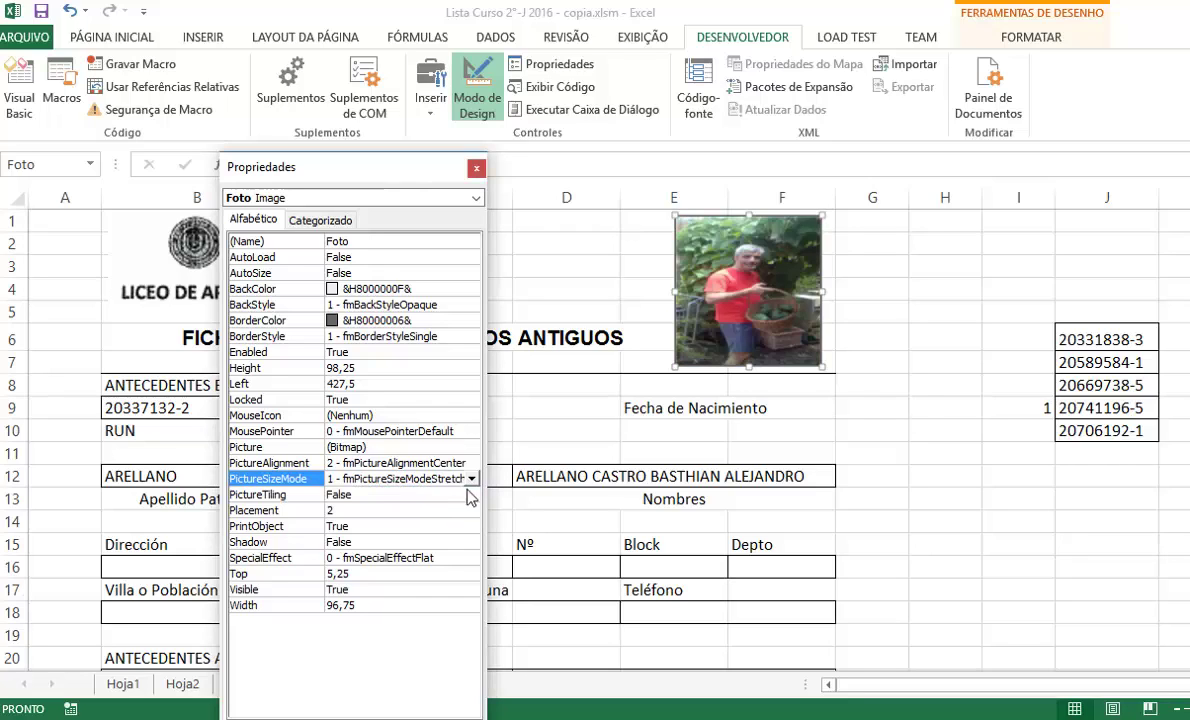
pyautogui.click(472, 479)
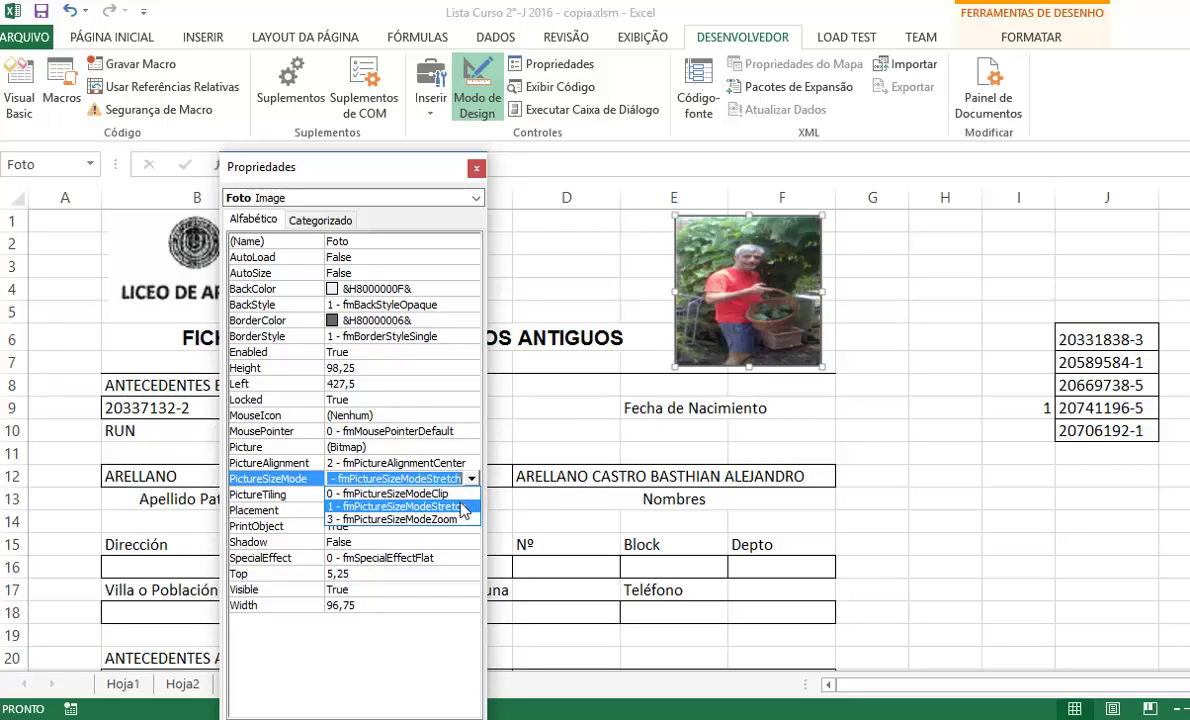
pyautogui.click(455, 520)
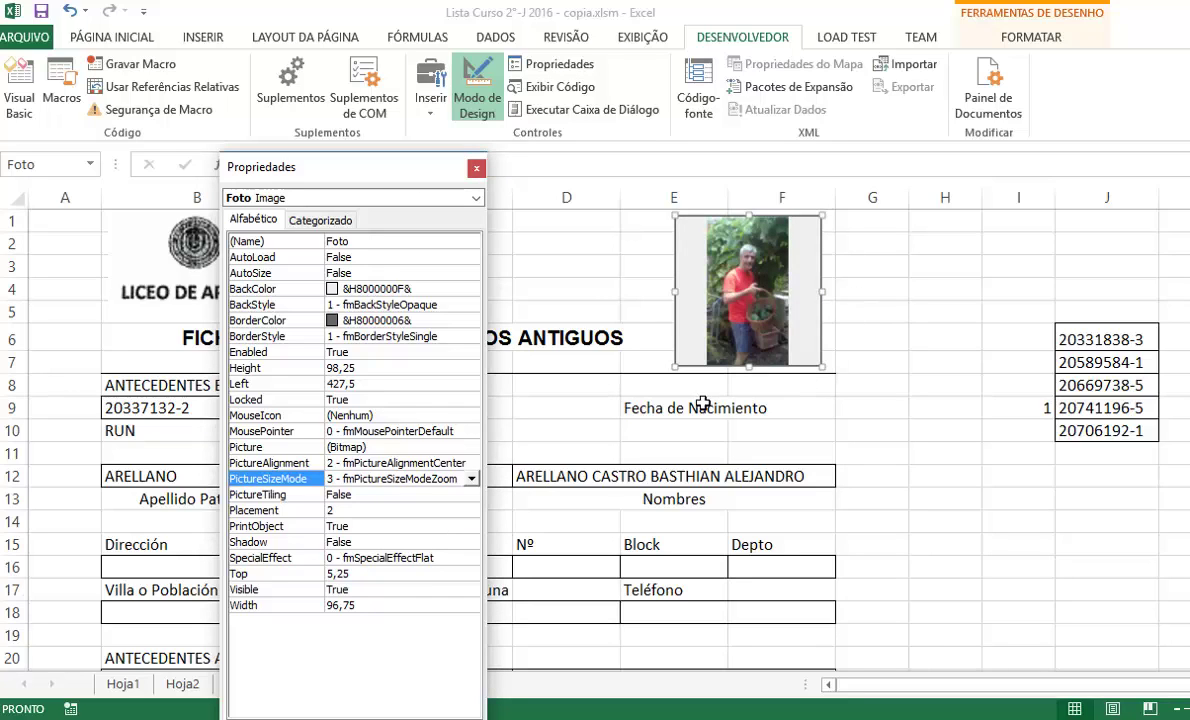
pyautogui.click(637, 289)
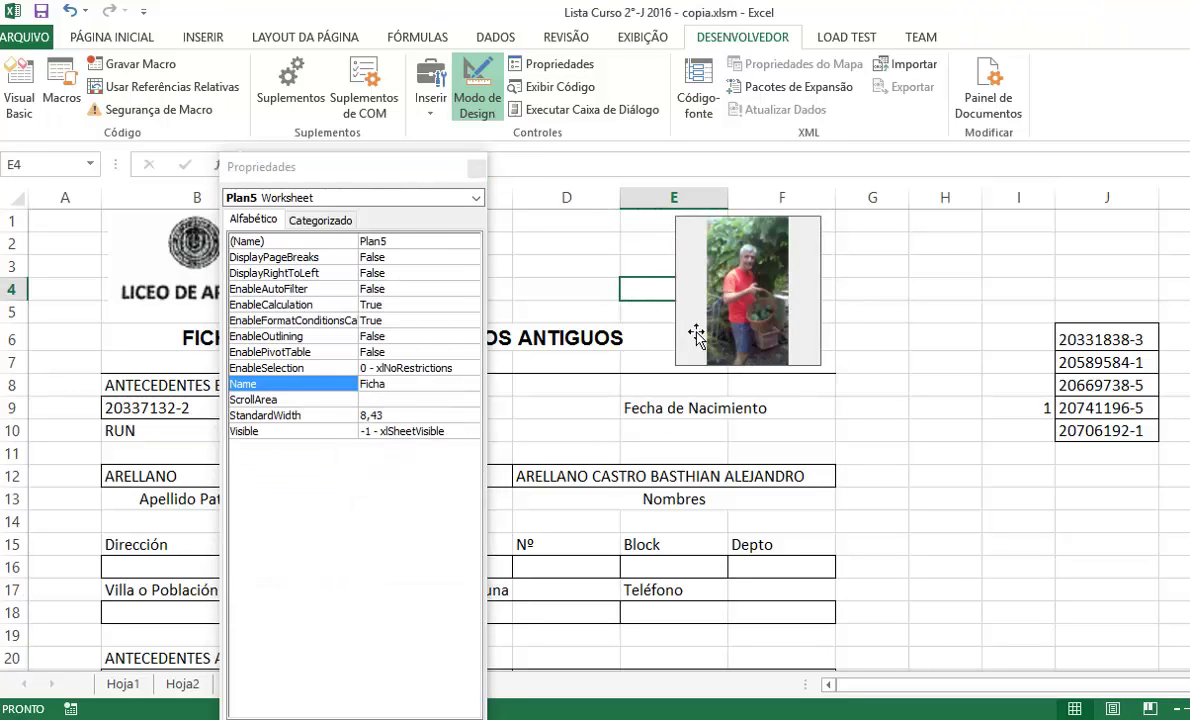
pyautogui.click(477, 168)
pyautogui.click(584, 265)
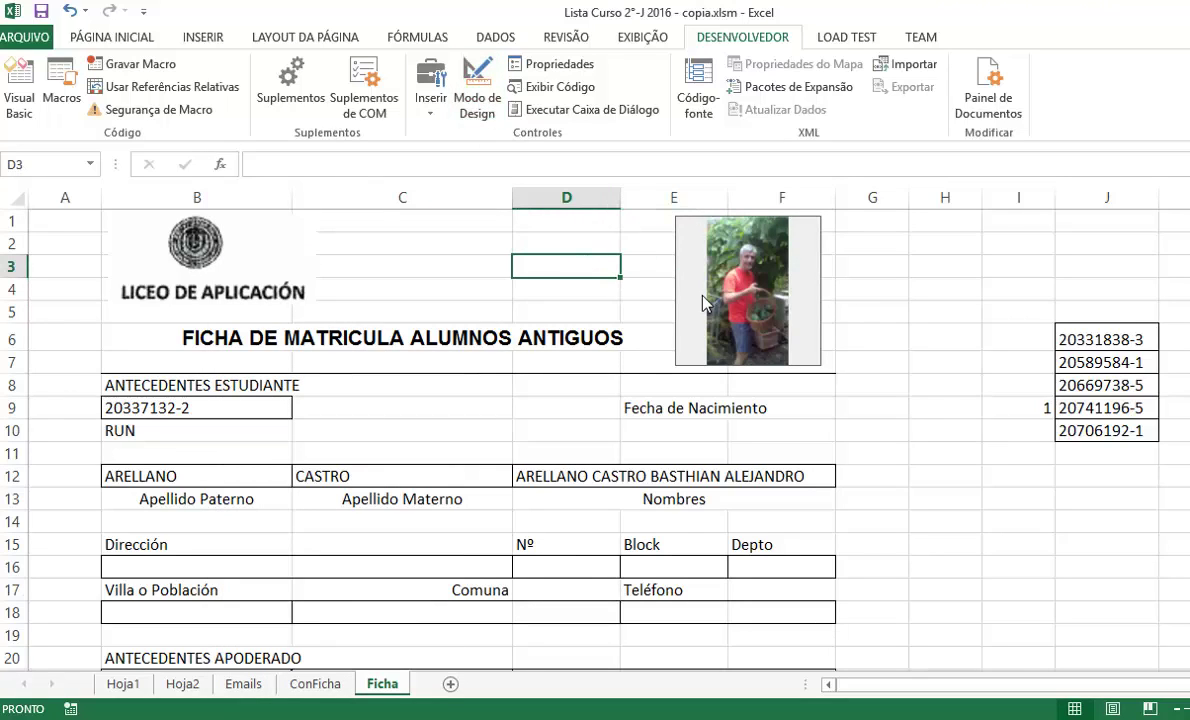
# Step: Load RUN 20246088-7 in B9 and debug the resulting runtime error 424
pyautogui.click(266, 410)
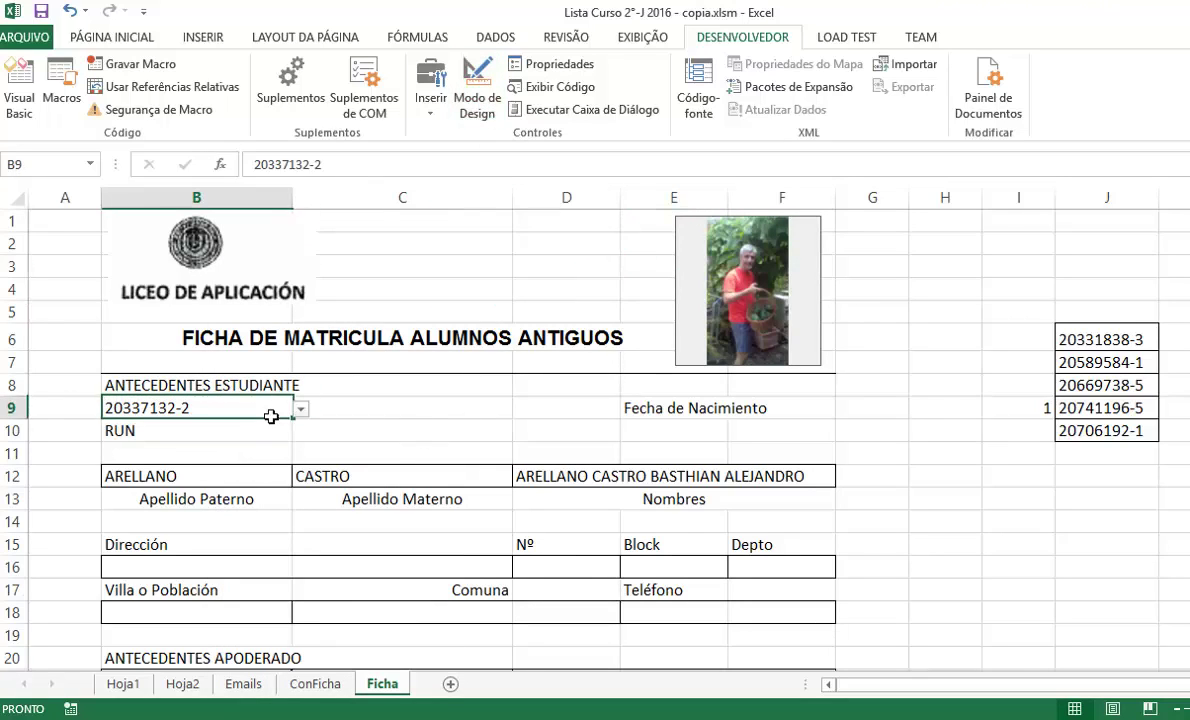
pyautogui.click(300, 409)
pyautogui.click(238, 442)
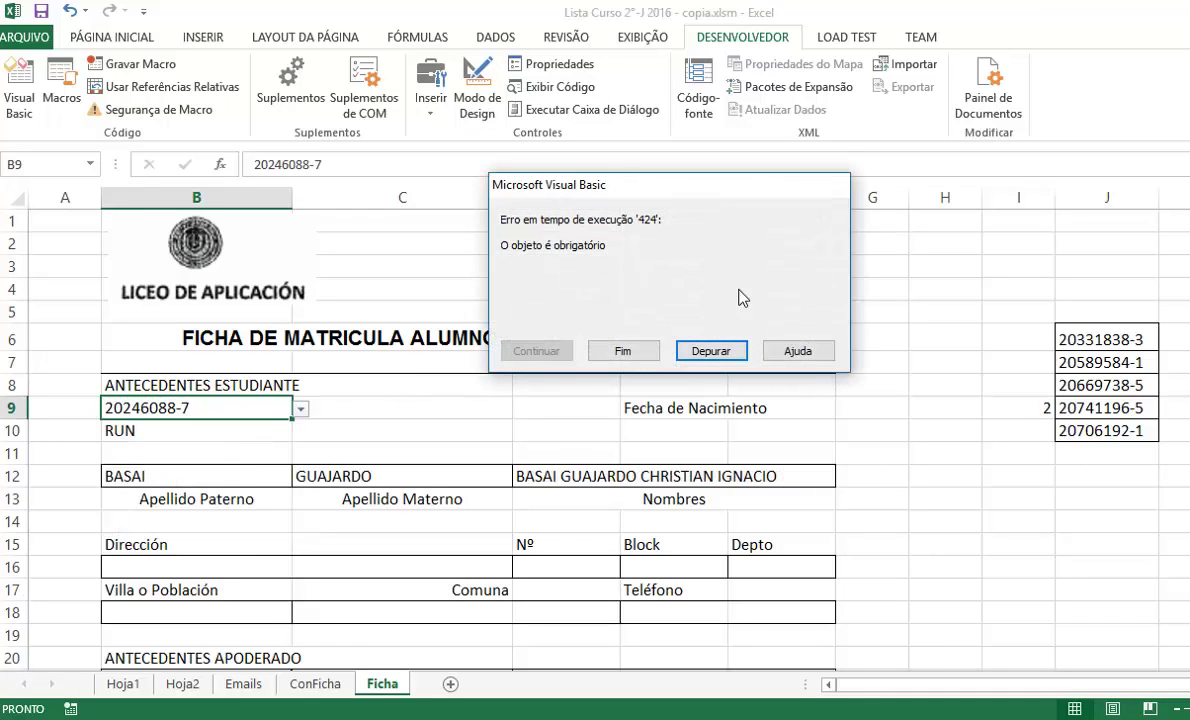
pyautogui.click(709, 352)
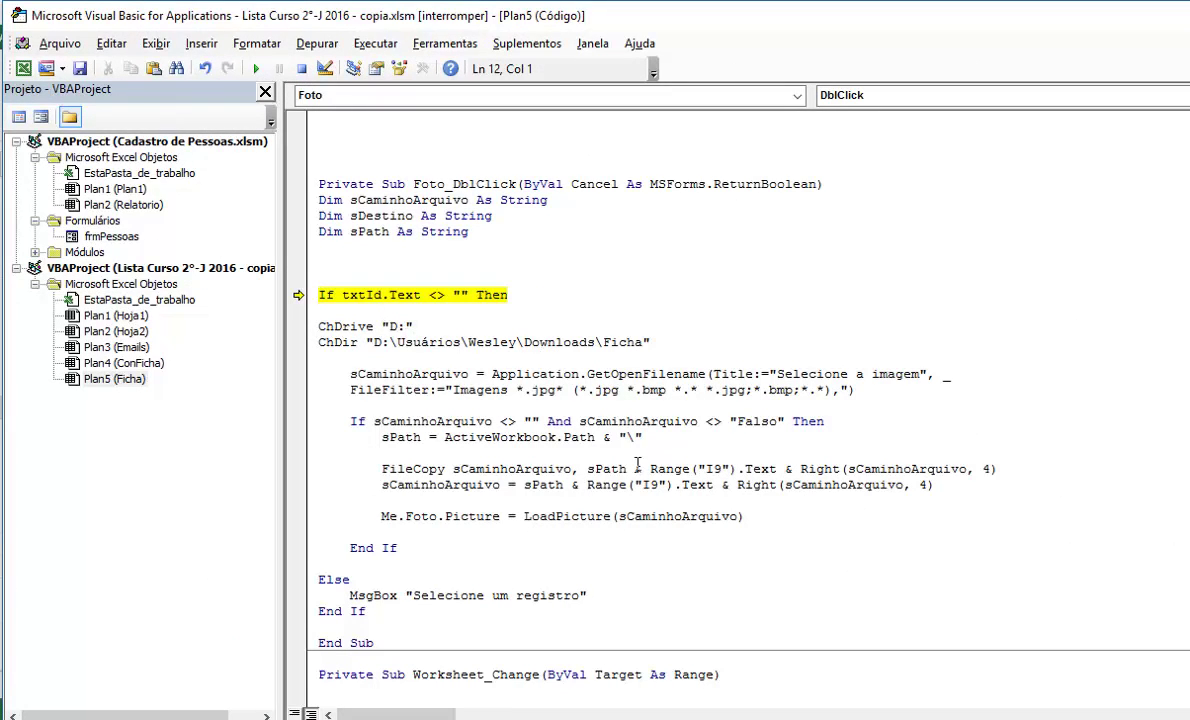
# Step: Replace txtId.Text in the If condition with Range("I9").Text
pyautogui.moveTo(650, 469); pyautogui.dragTo(785, 478)
pyautogui.hotkey('ctrl', 'c')
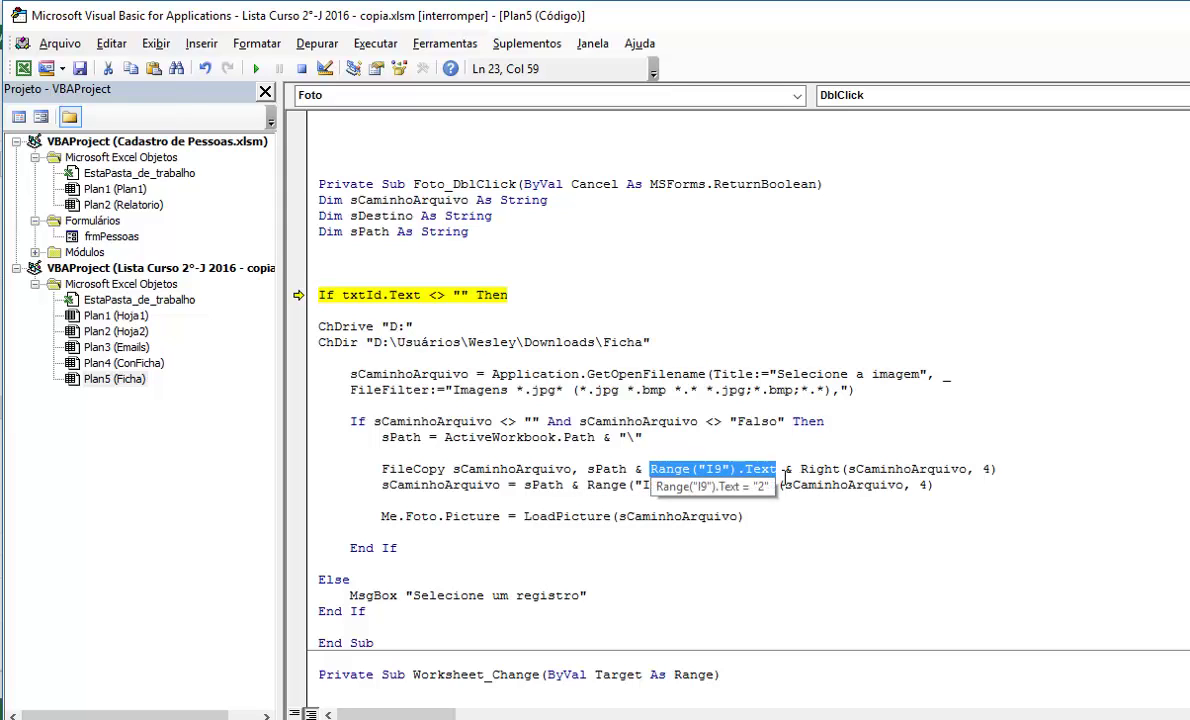
pyautogui.moveTo(342, 296); pyautogui.dragTo(422, 299)
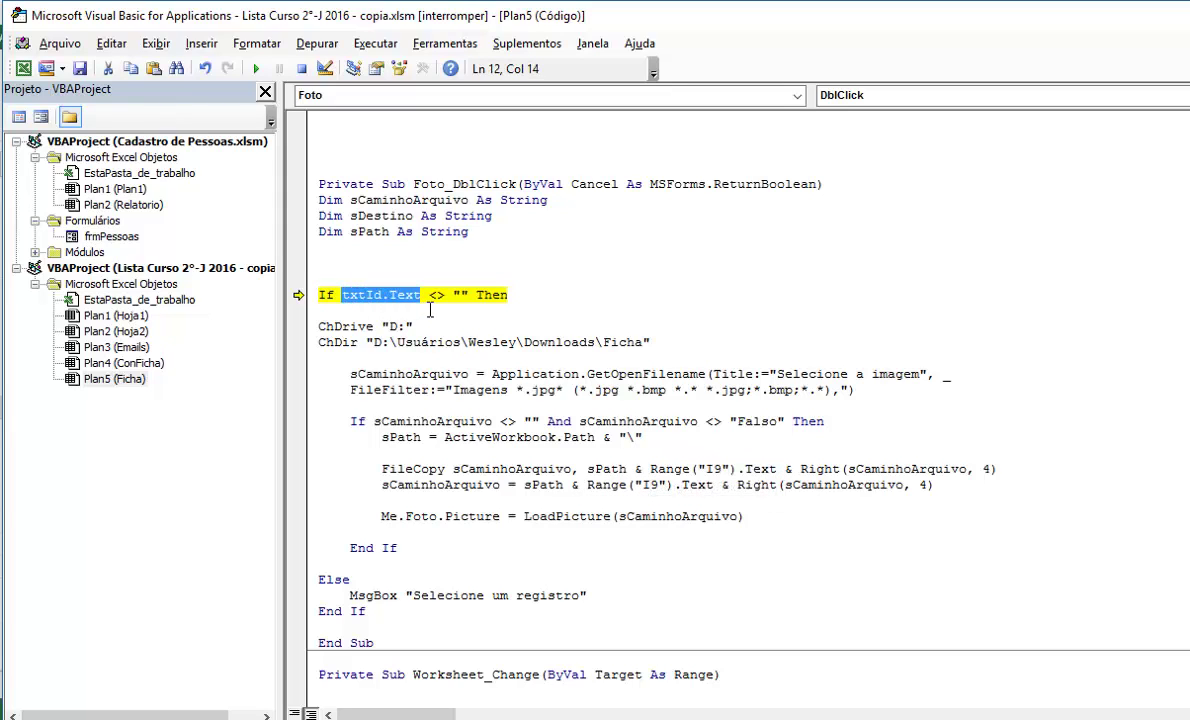
pyautogui.hotkey('ctrl', 'v')
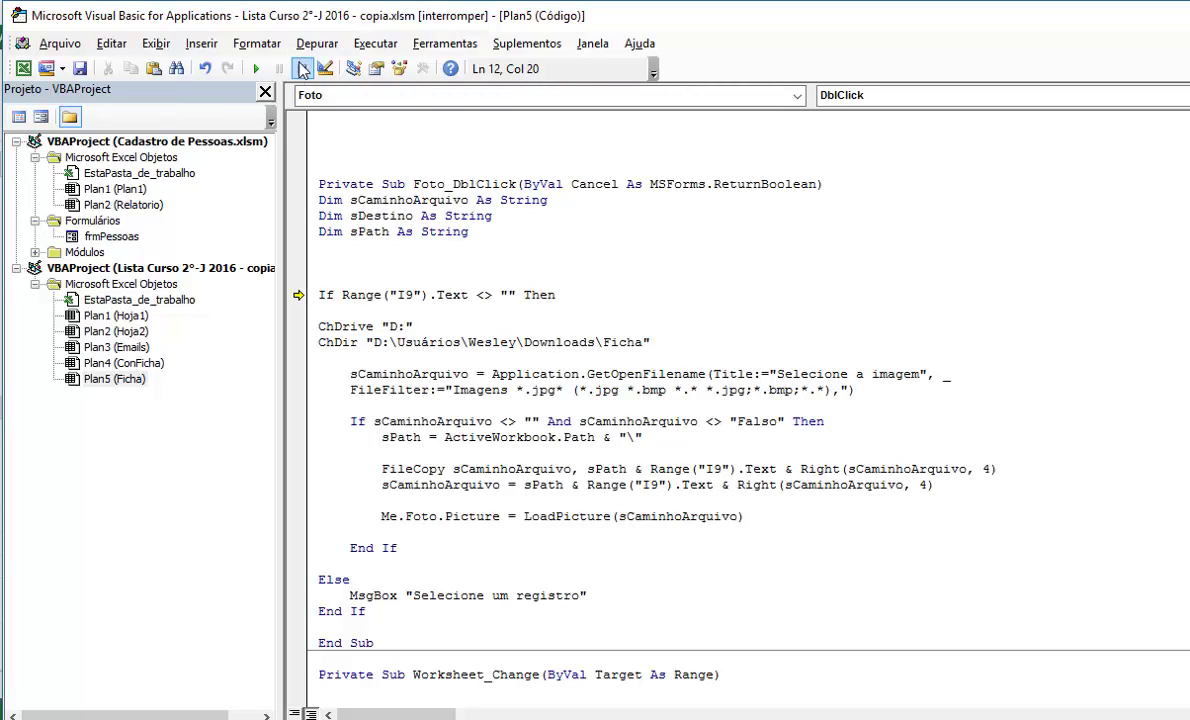
# Step: Resume the macro and load photo 170302-234240.jpg from Imagens > Dell WebCam Central
pyautogui.click(251, 64)
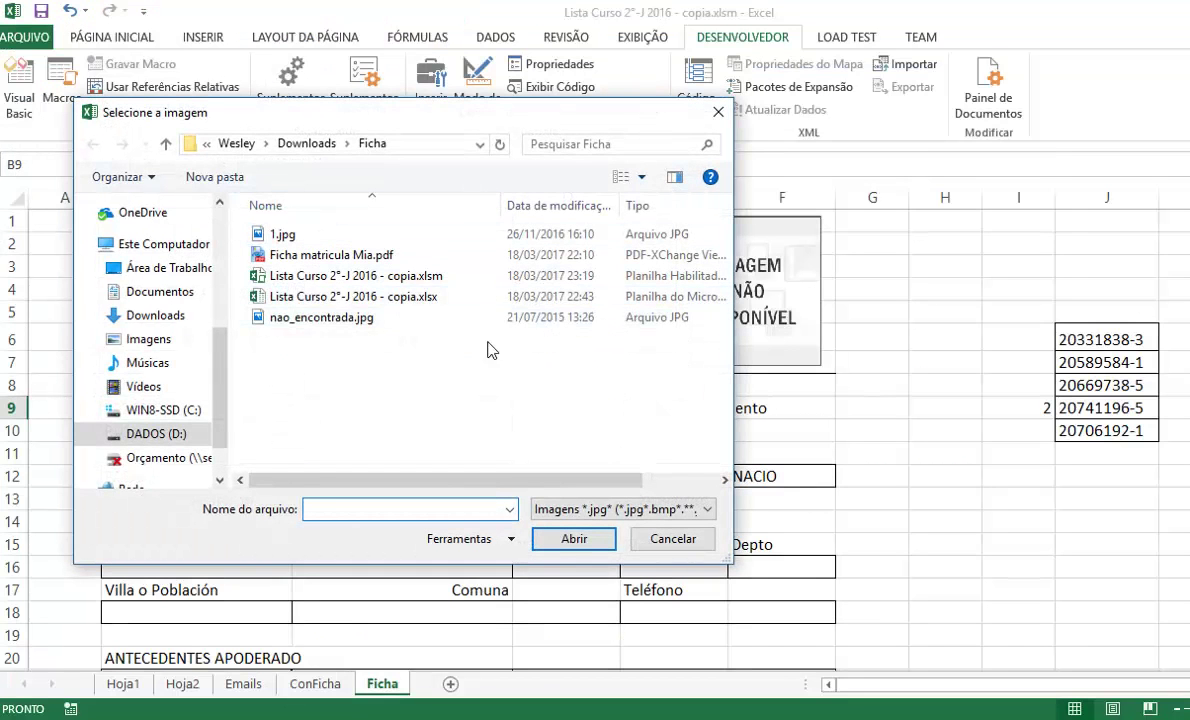
pyautogui.click(159, 340)
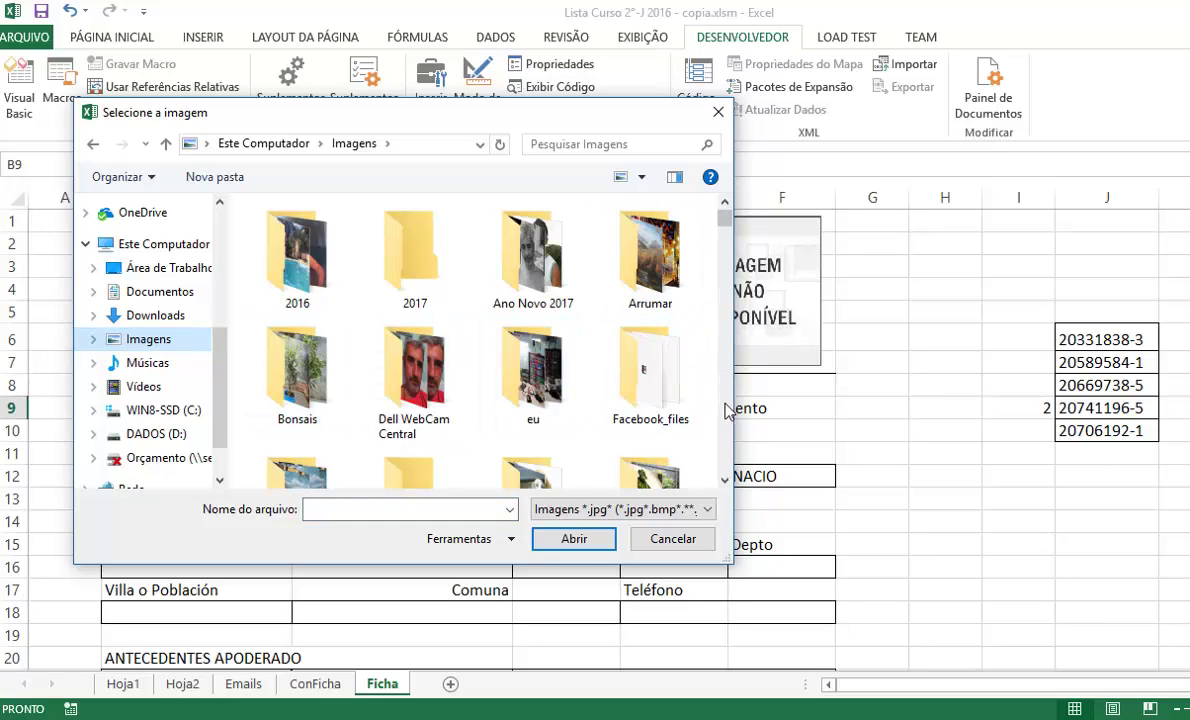
pyautogui.doubleClick(402, 385)
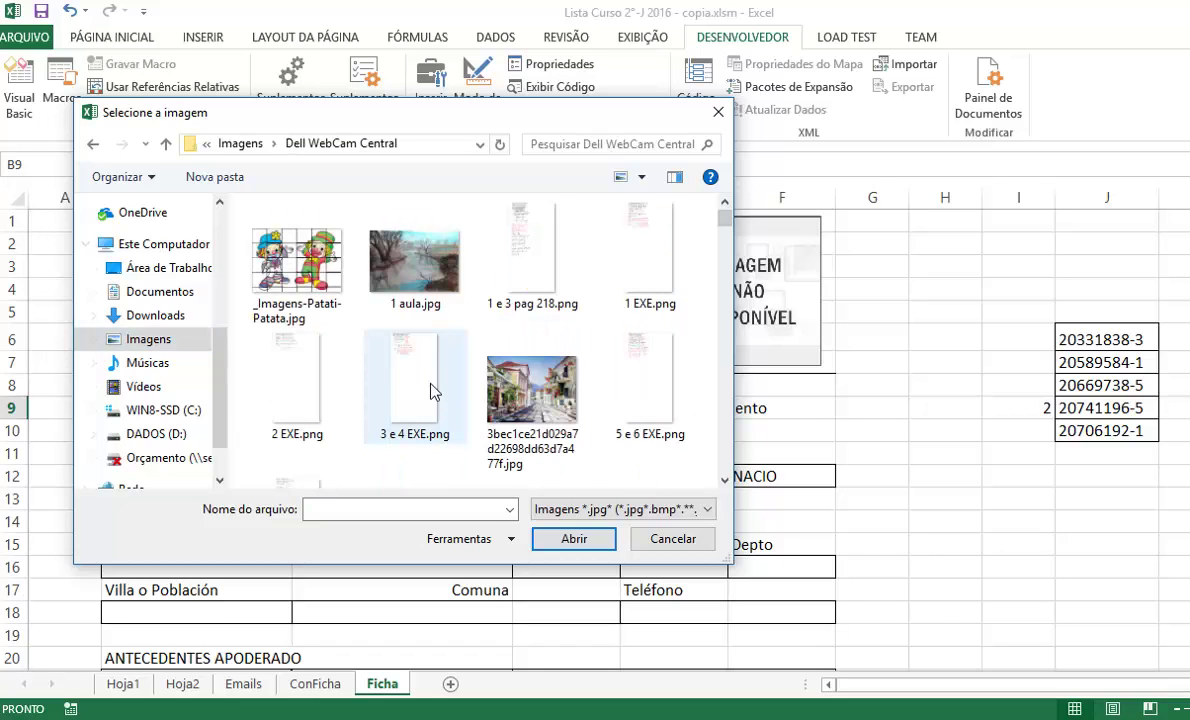
pyautogui.scroll(-3, 715, 348)
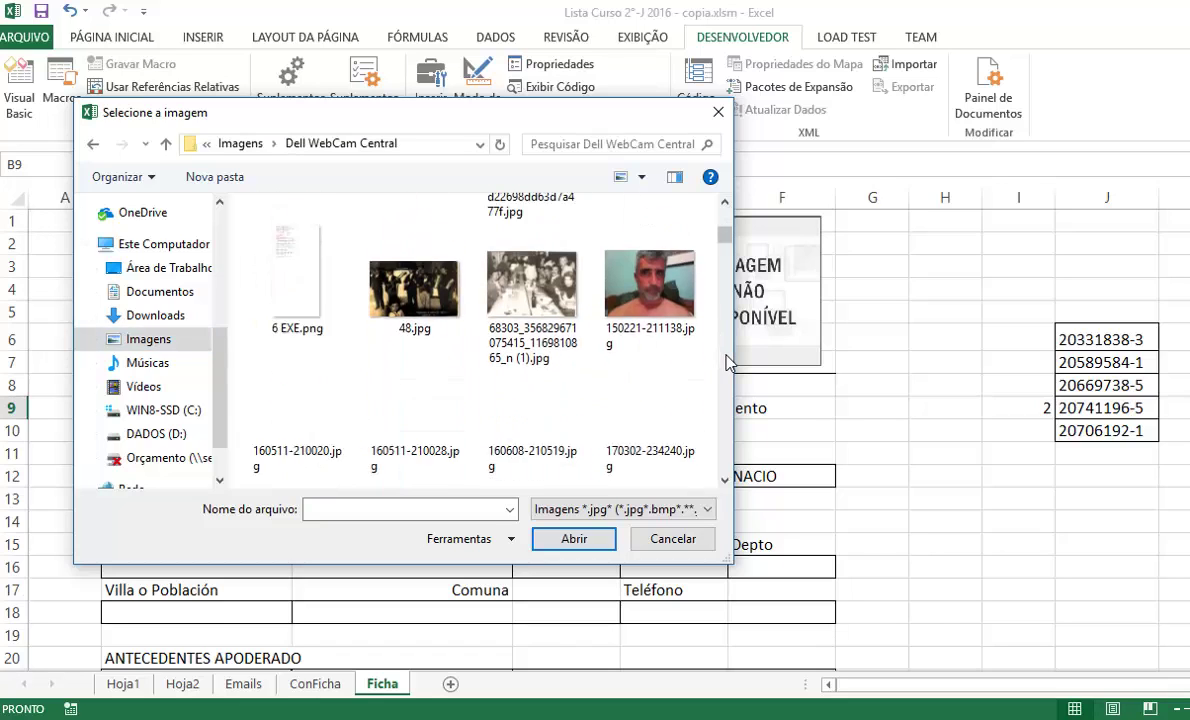
pyautogui.click(660, 376)
pyautogui.click(574, 538)
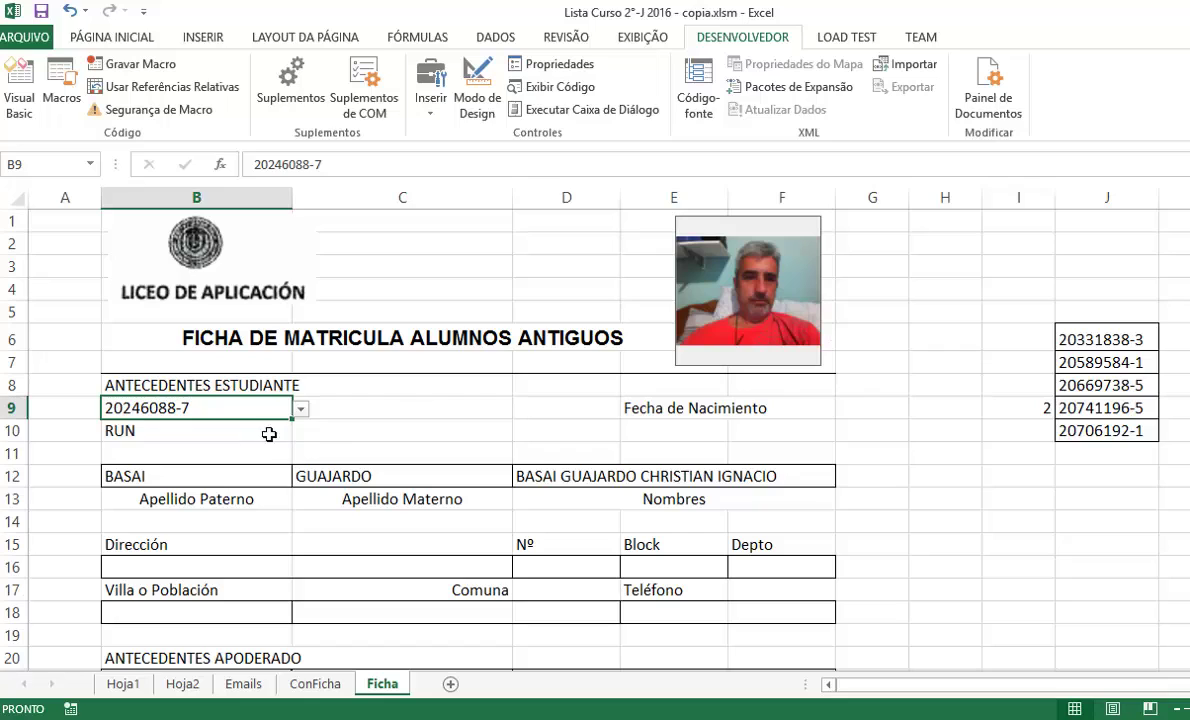
pyautogui.click(276, 430)
pyautogui.click(286, 408)
pyautogui.click(300, 409)
pyautogui.click(258, 457)
pyautogui.click(320, 432)
pyautogui.click(288, 410)
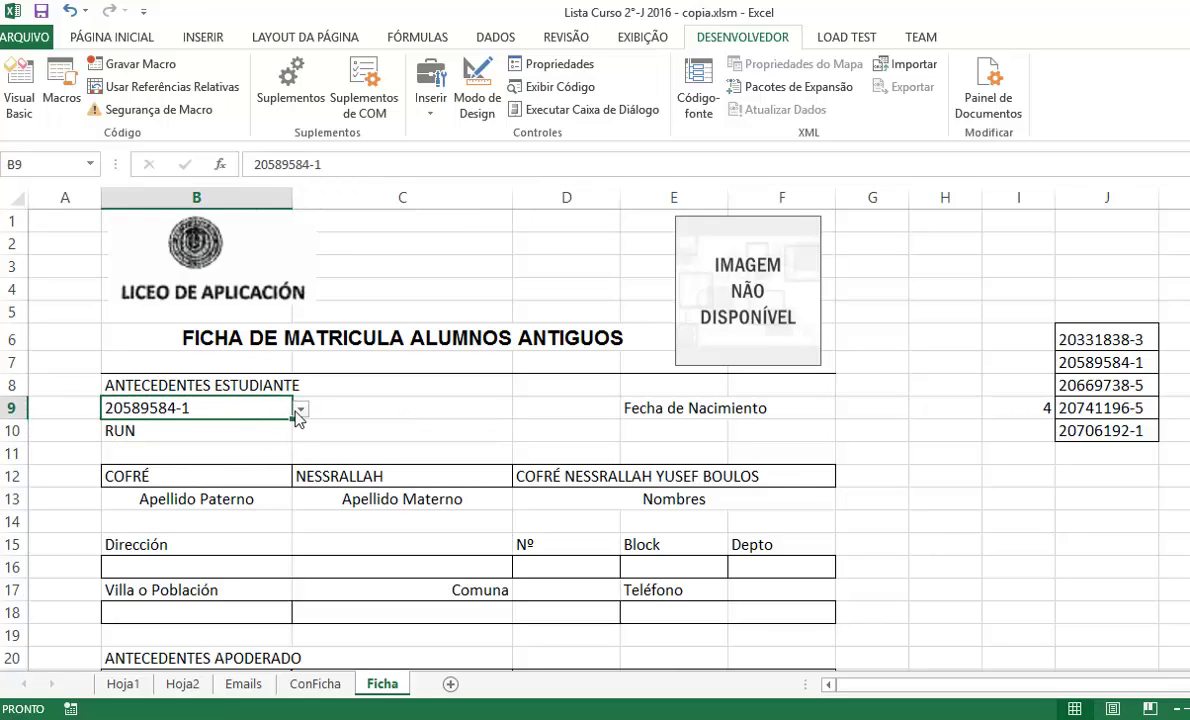
pyautogui.click(300, 411)
pyautogui.click(298, 428)
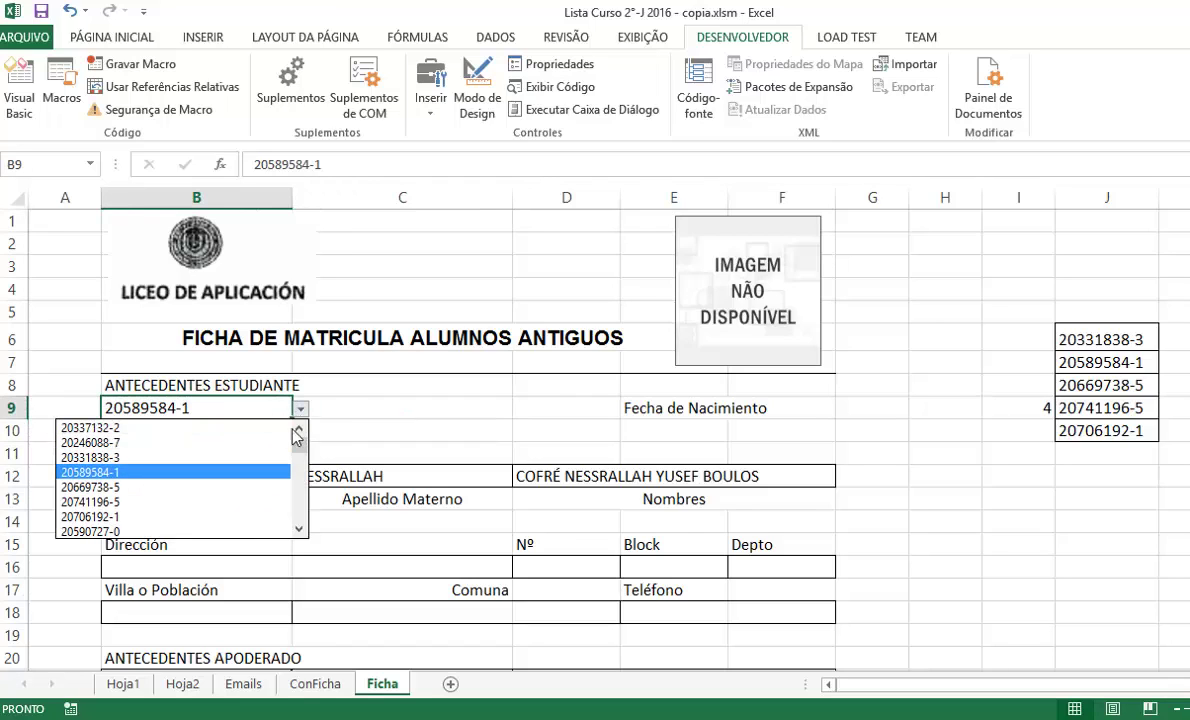
pyautogui.click(250, 428)
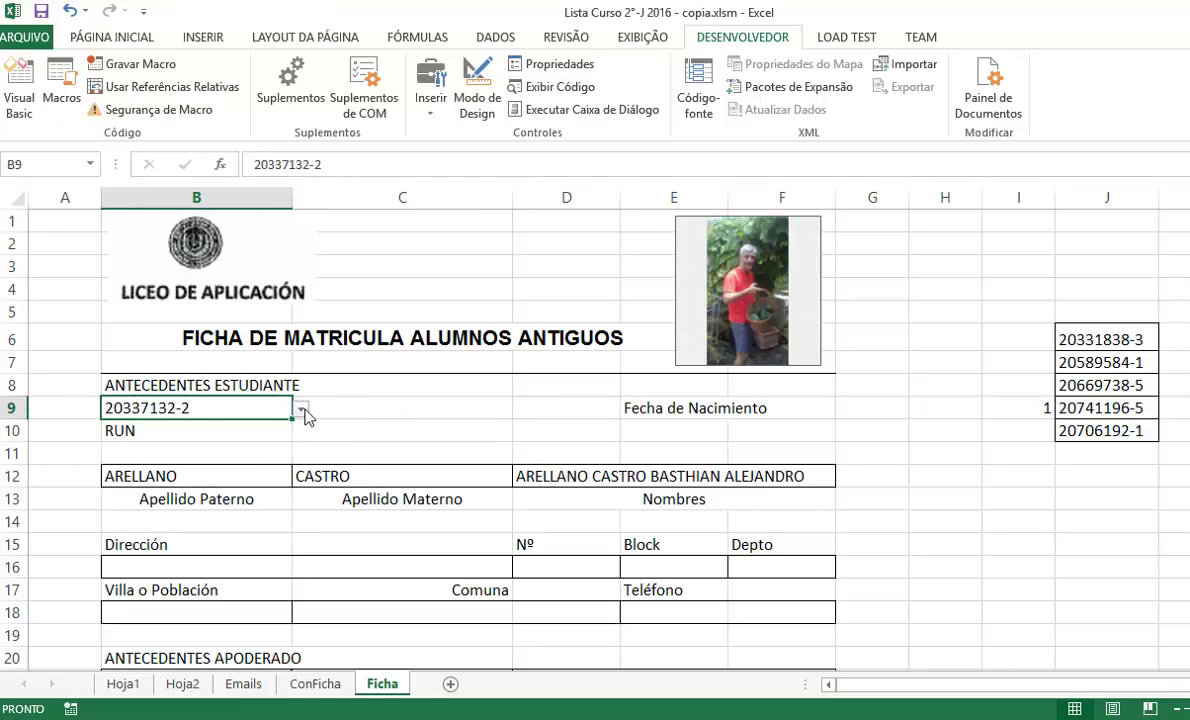
pyautogui.click(300, 410)
pyautogui.click(266, 440)
pyautogui.click(368, 417)
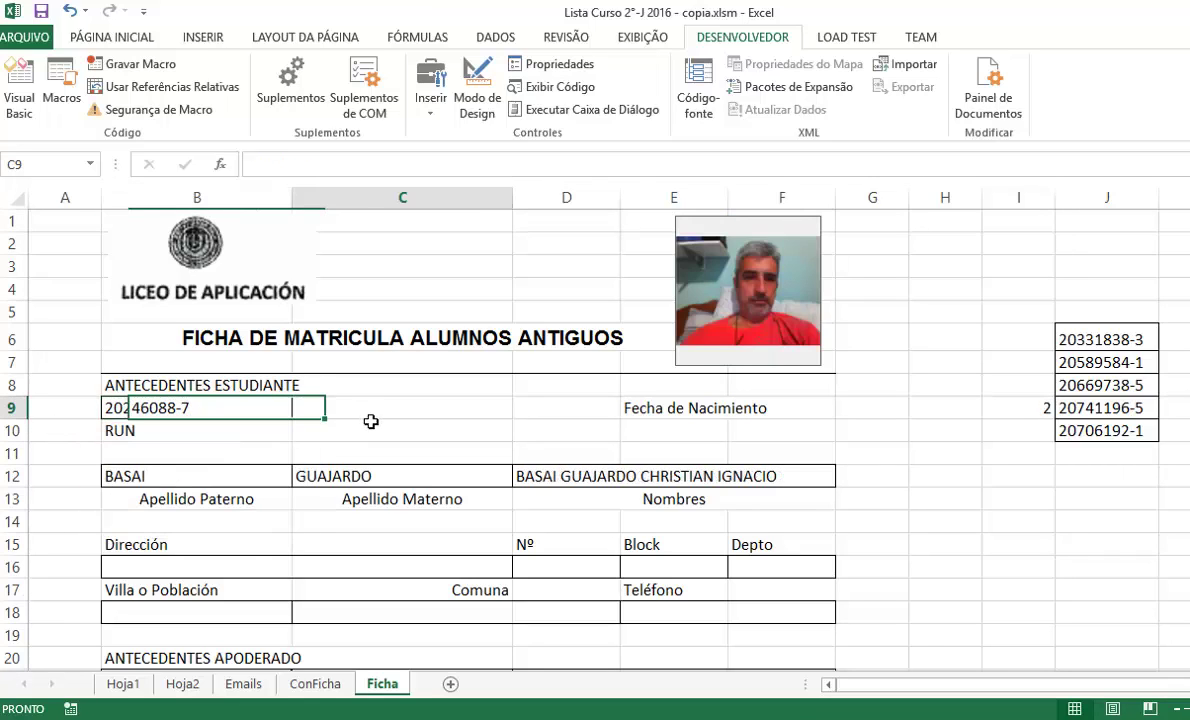
pyautogui.click(1131, 212)
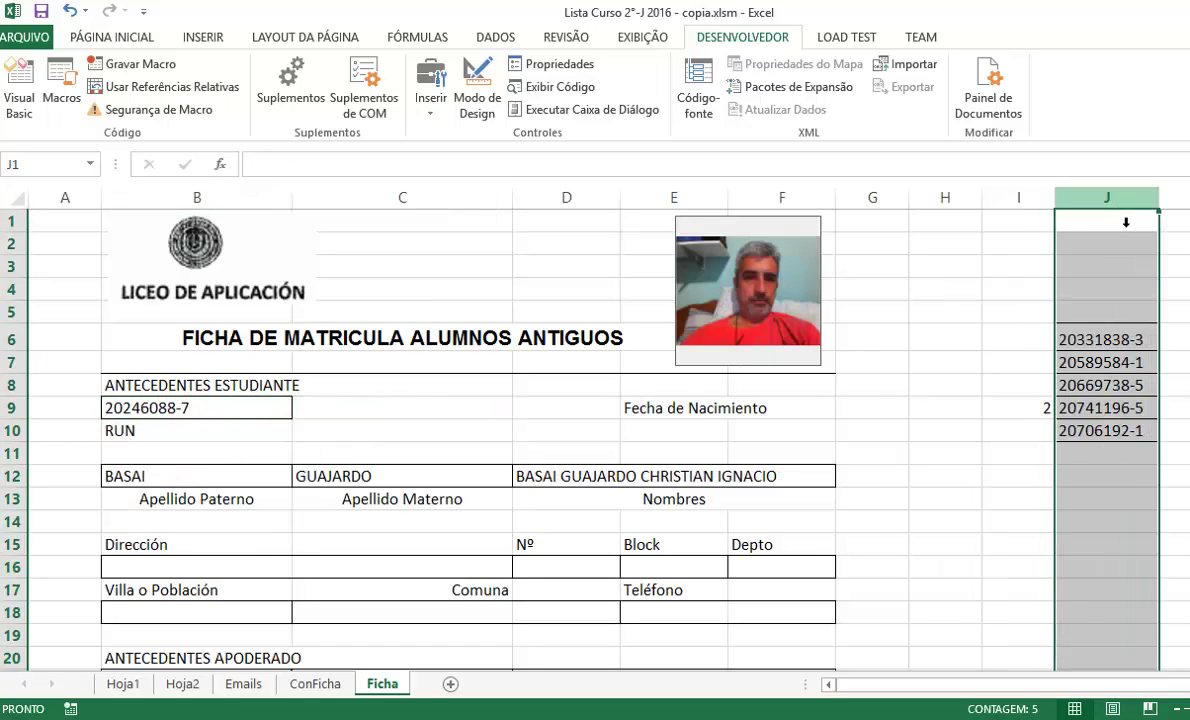
# Step: Delete column J containing the helper RUN list
pyautogui.rightClick(1109, 216)
pyautogui.click(1148, 364)
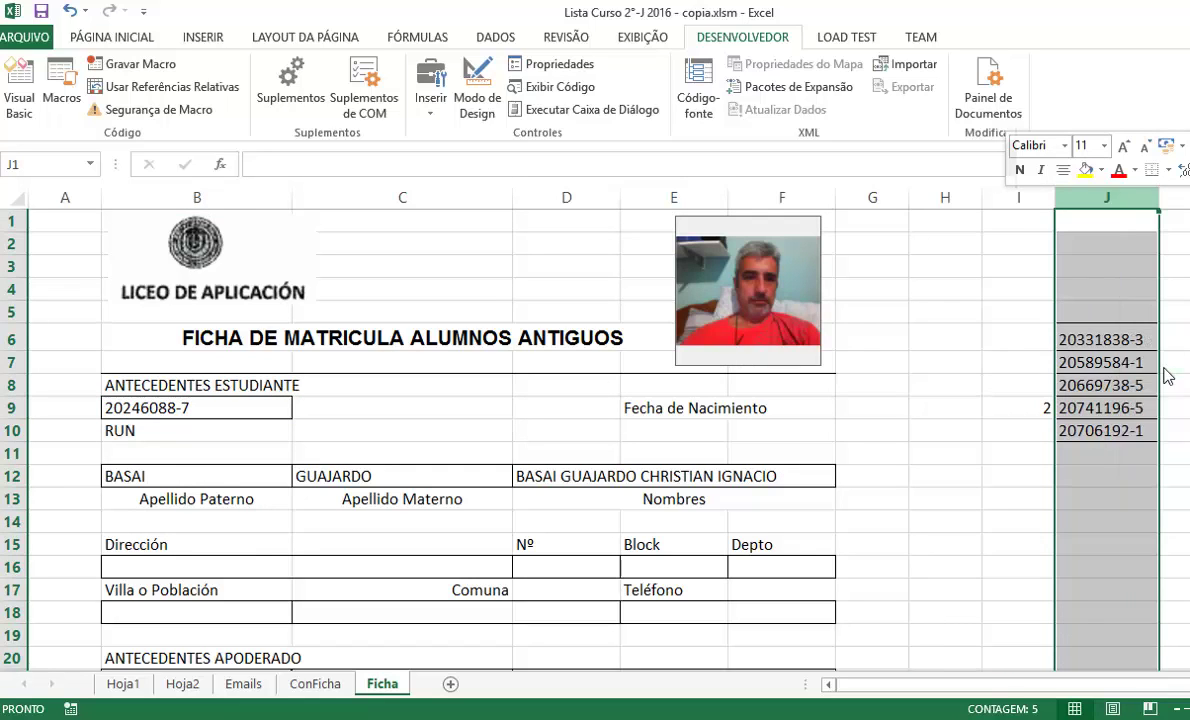
pyautogui.click(1026, 346)
# Step: Fill the match-number cell I9 yellow and narrow column I to a sliver
pyautogui.click(1046, 412)
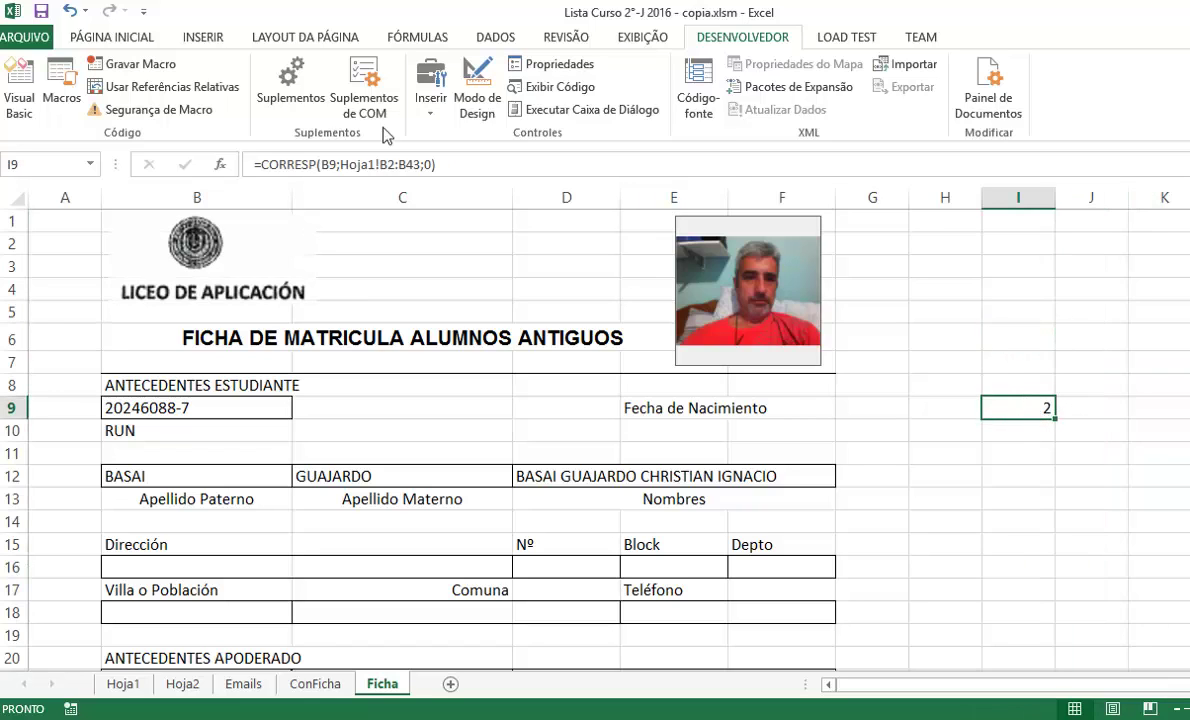
pyautogui.click(108, 37)
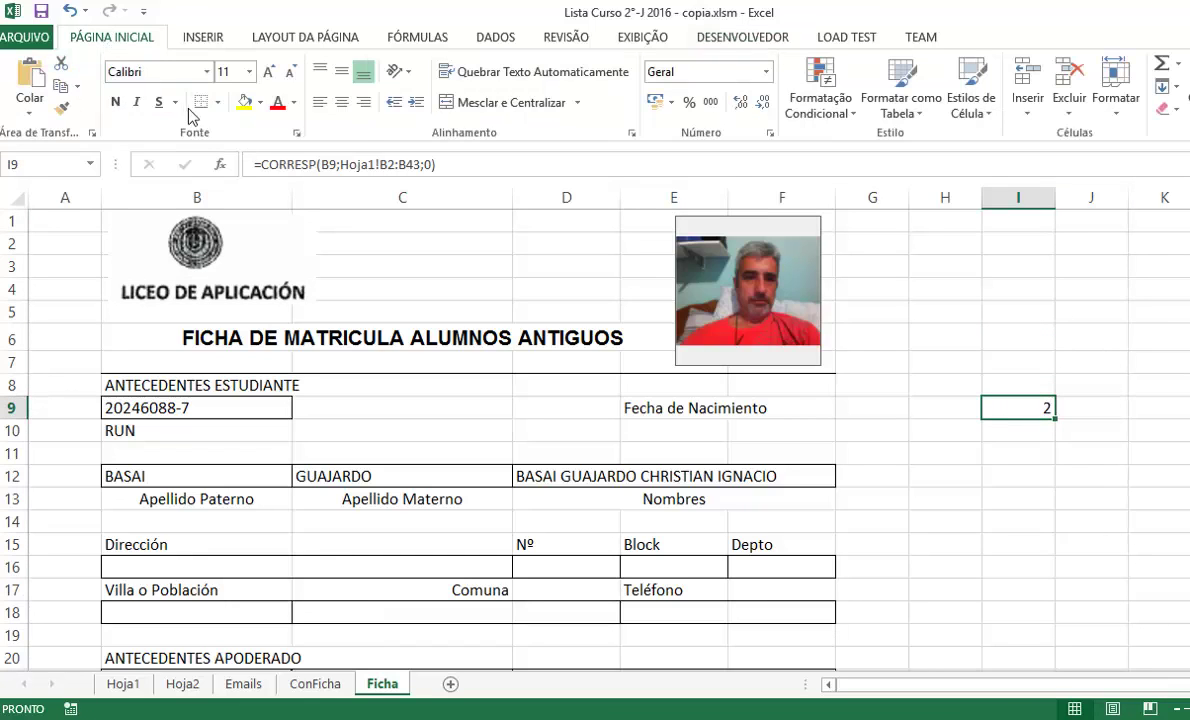
pyautogui.click(260, 102)
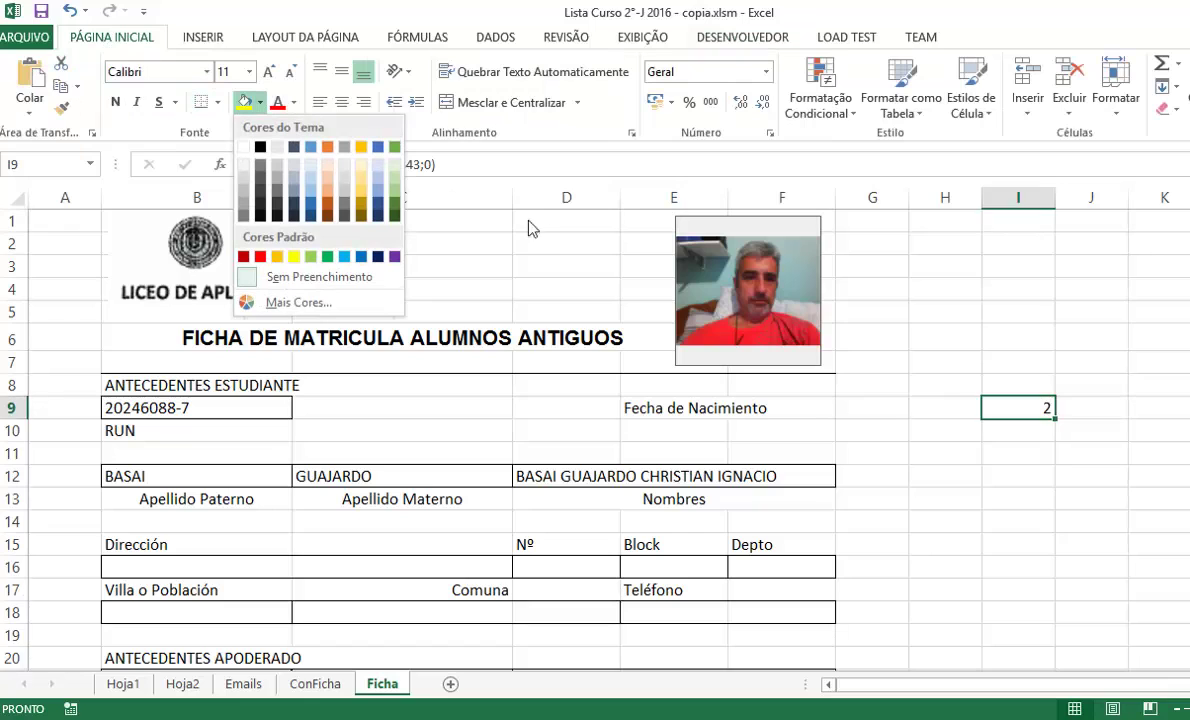
pyautogui.click(277, 256)
pyautogui.press('Up')
pyautogui.press('Up')
pyautogui.press('Up')
pyautogui.press('Up')
pyautogui.moveTo(1063, 213); pyautogui.dragTo(995, 211)
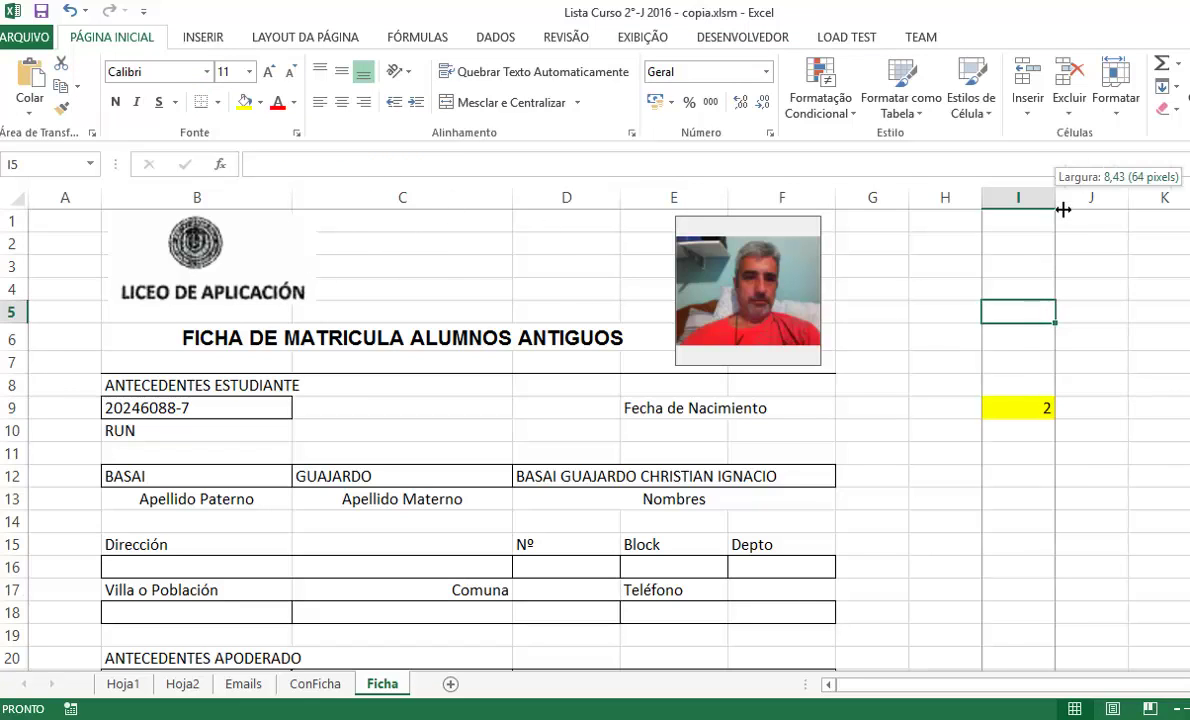
pyautogui.click(1020, 336)
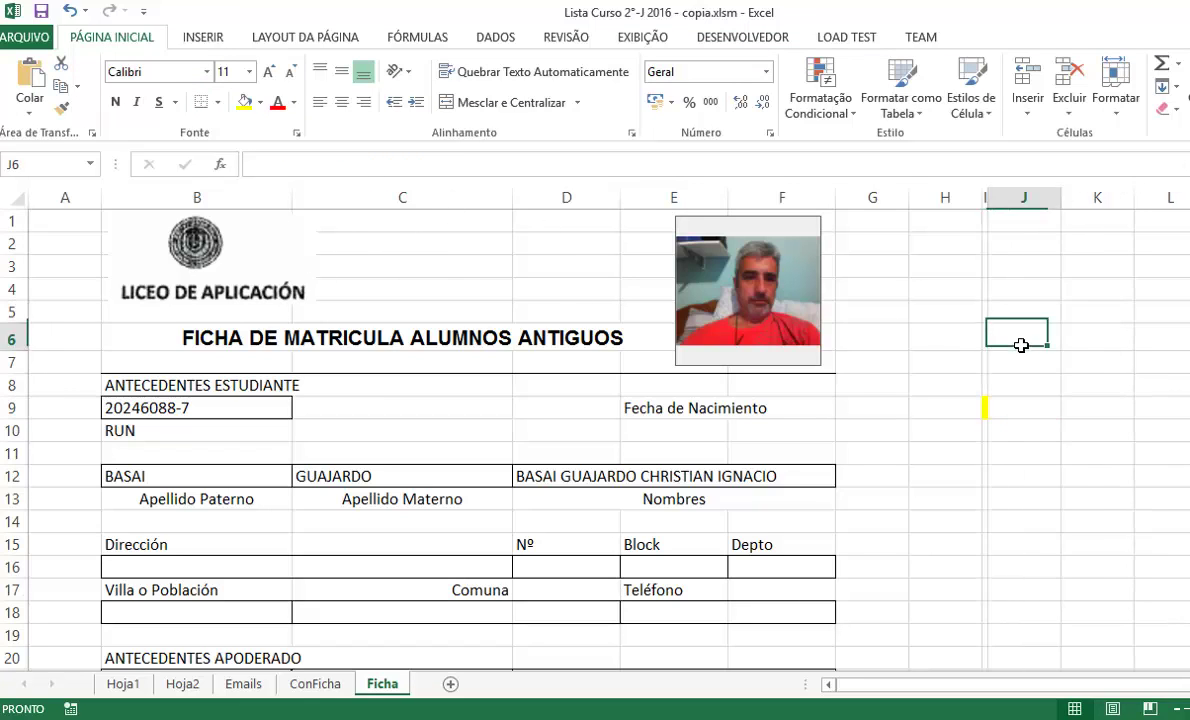
# Step: Load a different RUN in B9 and try the photo three times, dismissing 'Selecione um registro'
pyautogui.scroll(-3, 324, 370)
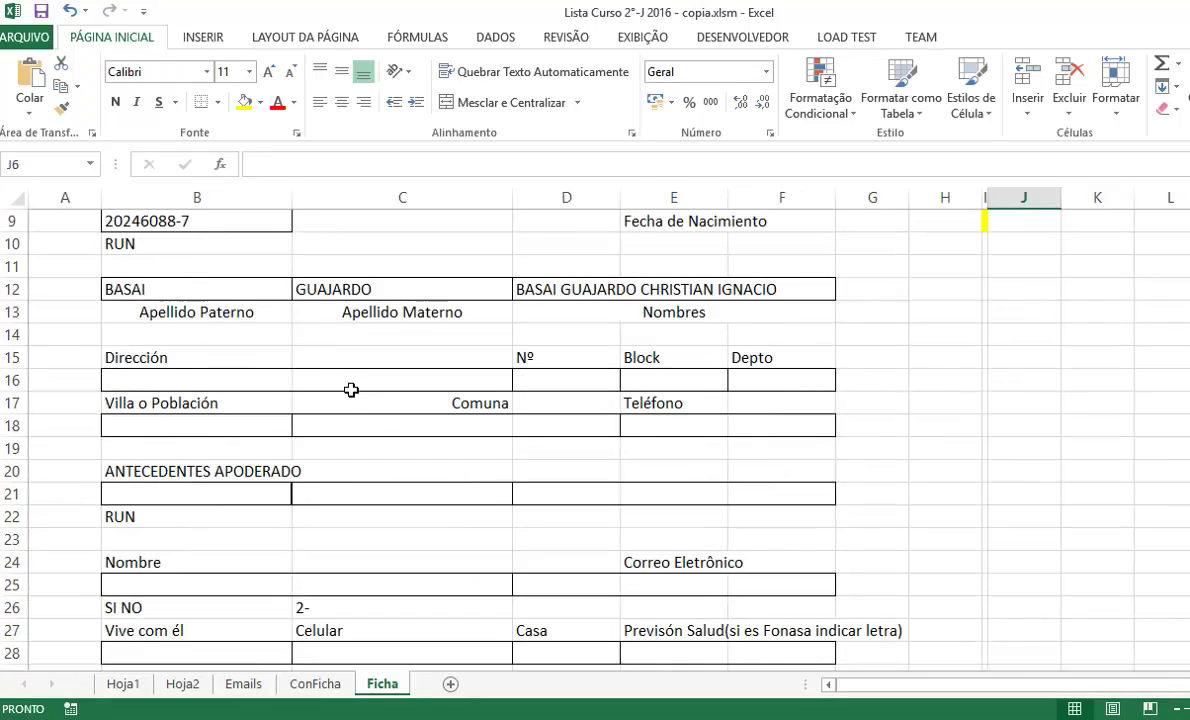
pyautogui.scroll(-4, 348, 390)
pyautogui.scroll(3, 353, 393)
pyautogui.scroll(4, 353, 393)
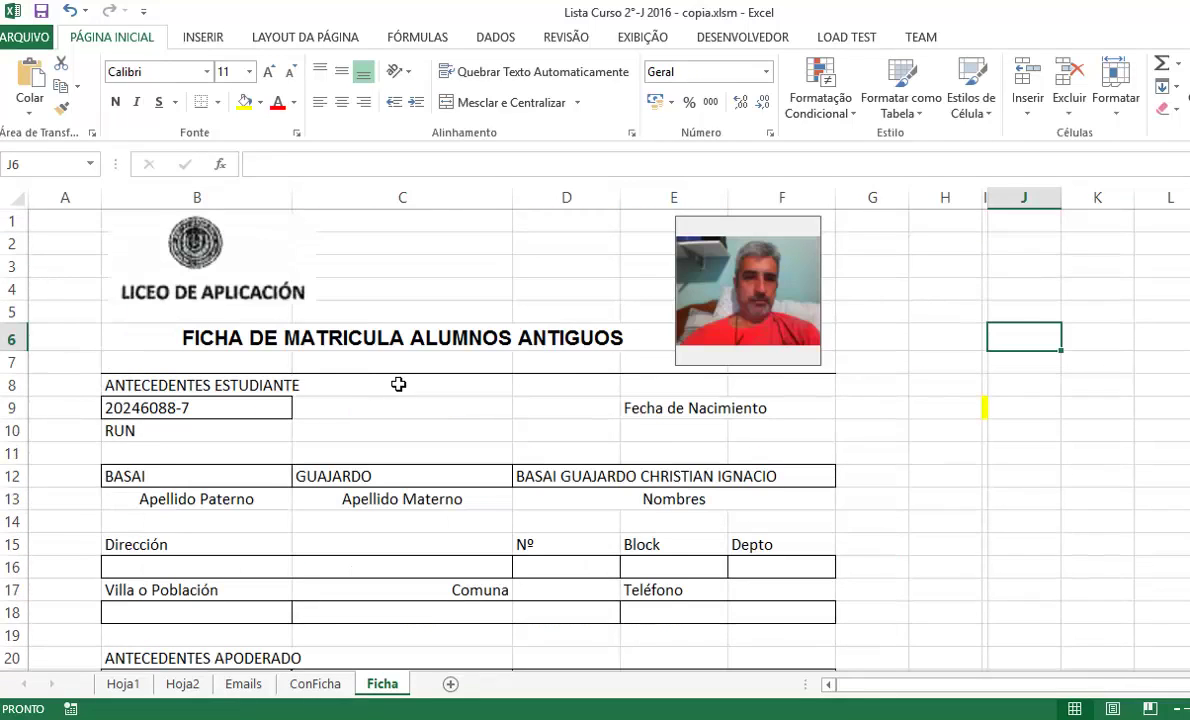
pyautogui.scroll(-2, 398, 384)
pyautogui.scroll(-2, 266, 385)
pyautogui.click(160, 320)
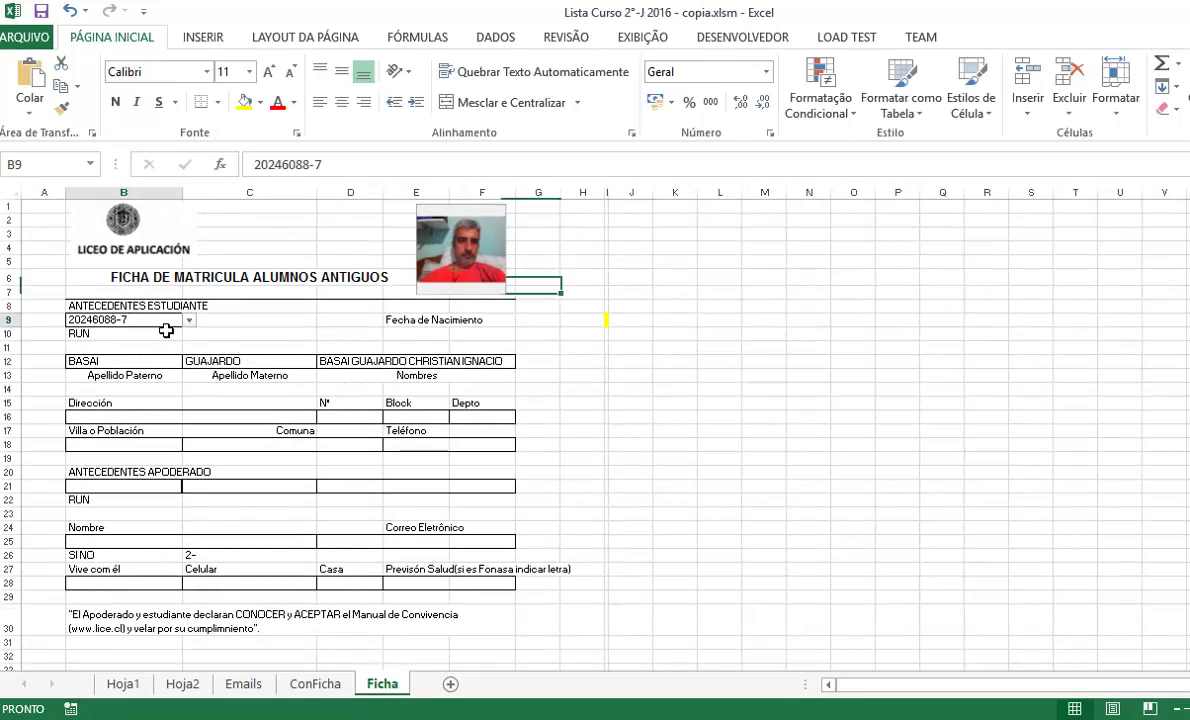
pyautogui.click(189, 320)
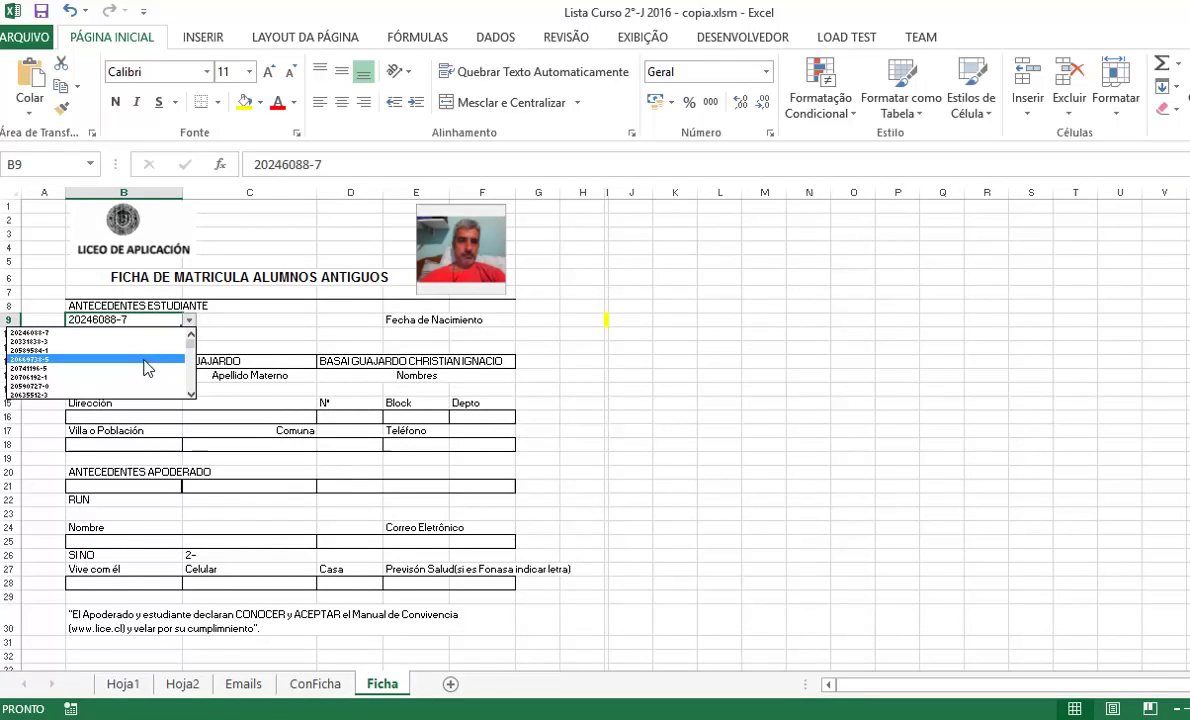
pyautogui.click(142, 352)
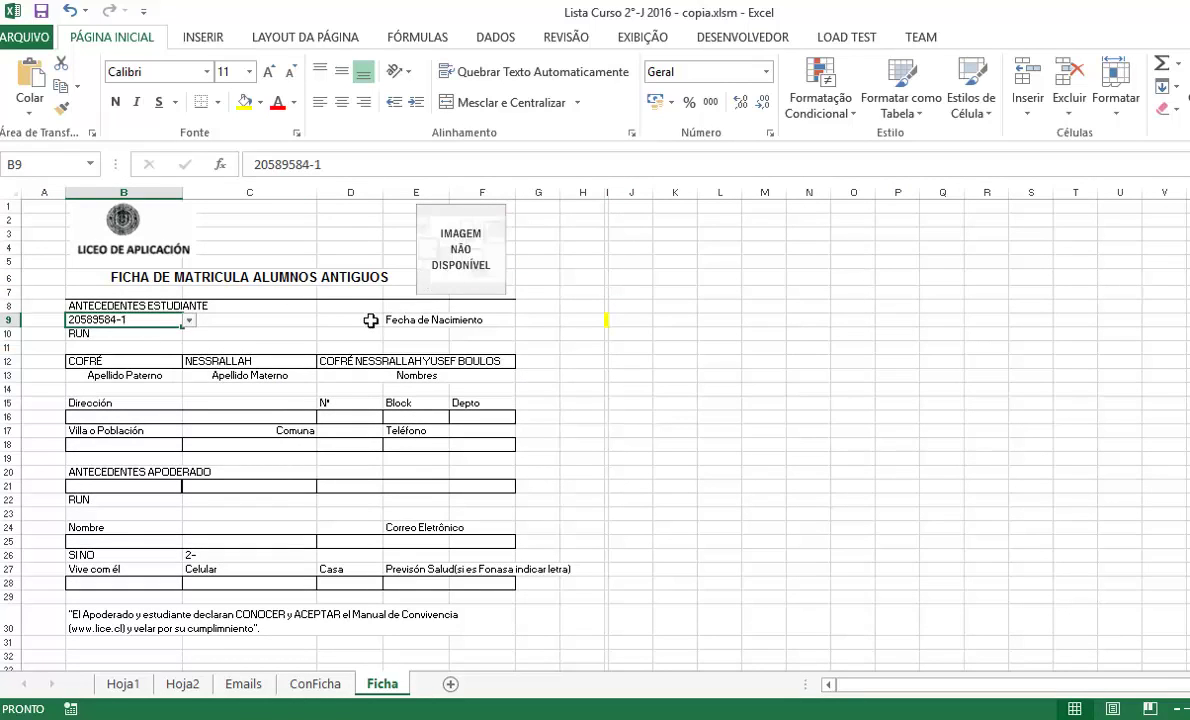
pyautogui.click(468, 251)
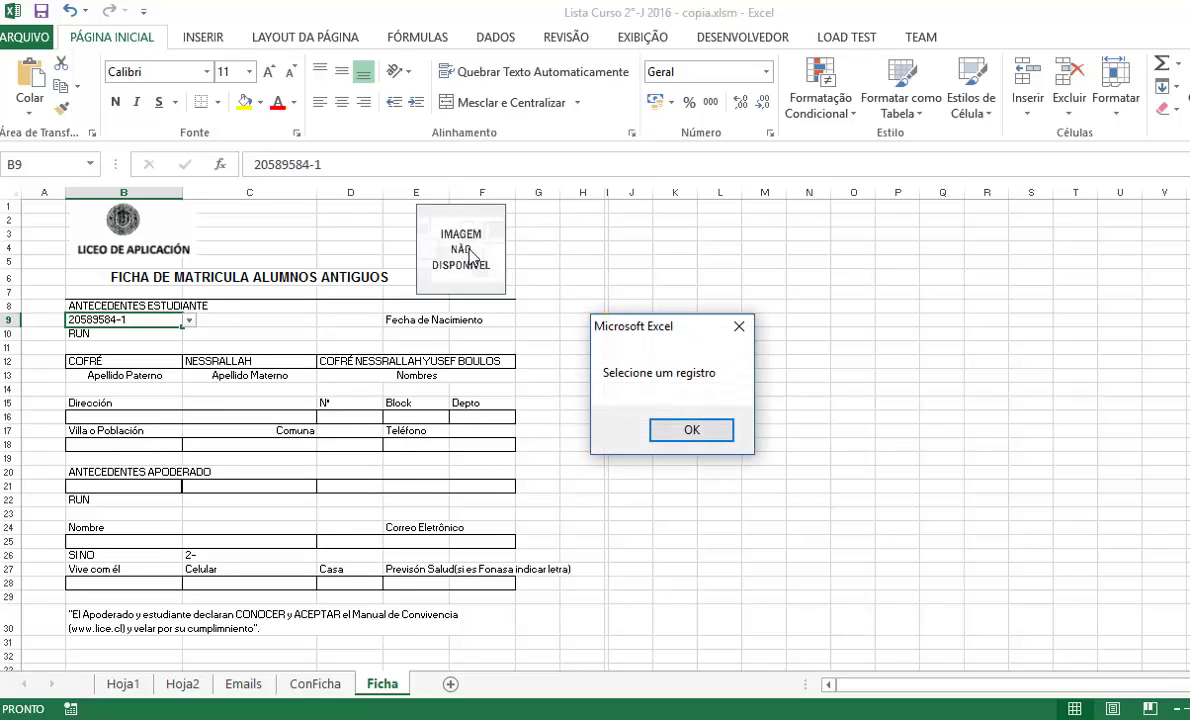
pyautogui.click(690, 431)
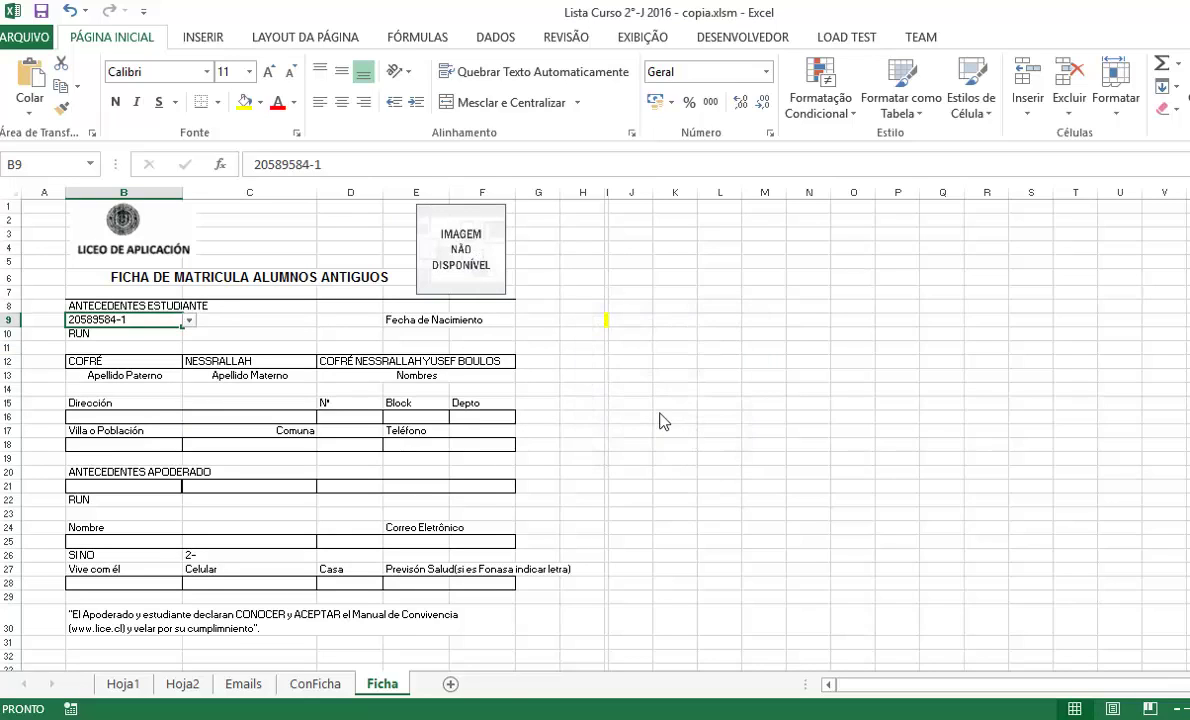
pyautogui.click(483, 268)
pyautogui.click(662, 431)
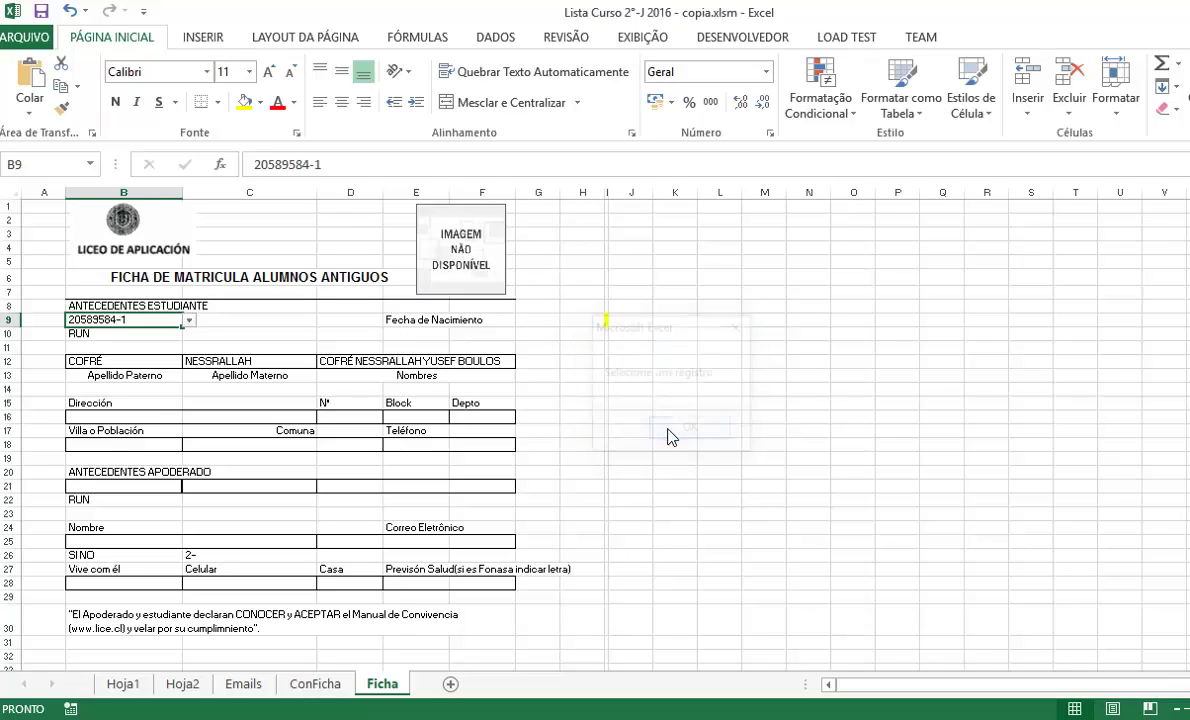
pyautogui.click(457, 268)
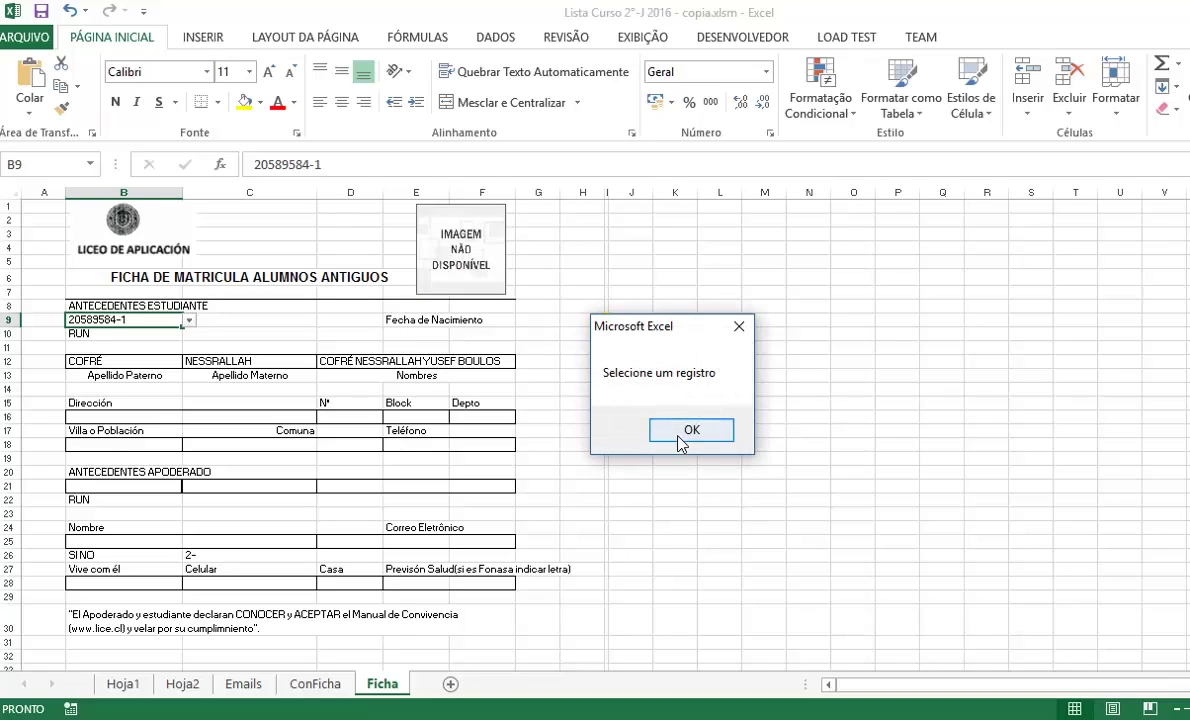
pyautogui.click(657, 431)
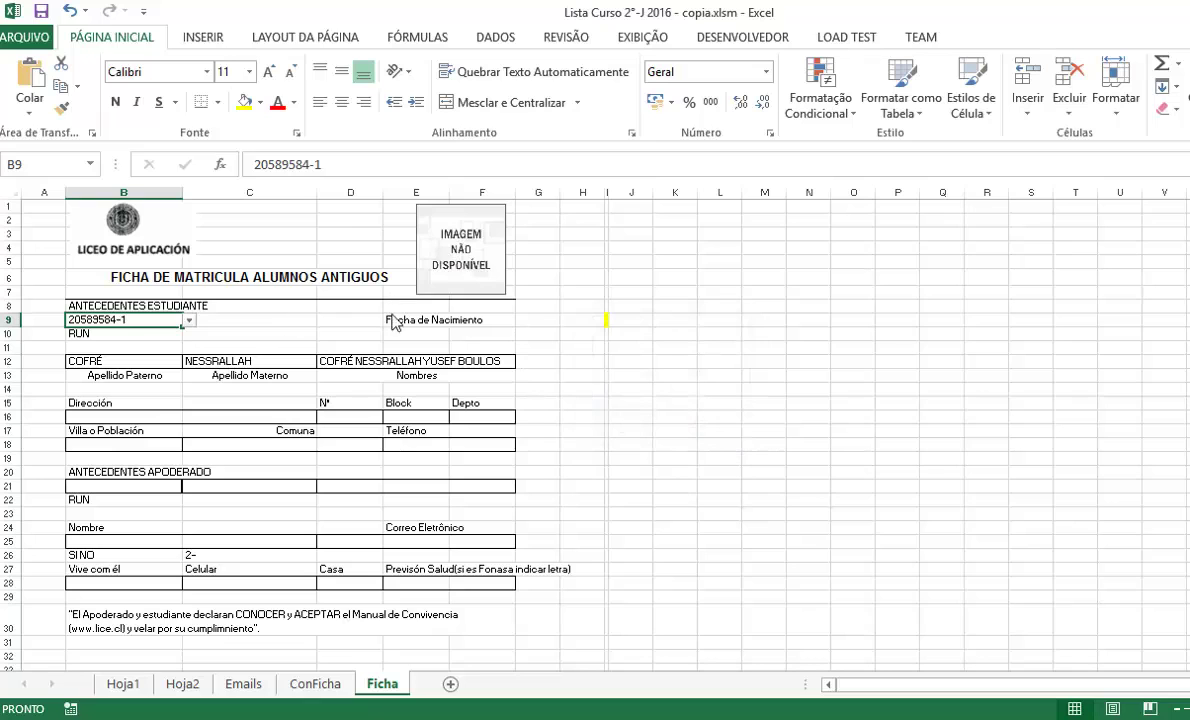
# Step: Try two more RUNs, ending on a student with the 'Imagem não disponível' placeholder
pyautogui.scroll(3, 558, 353)
pyautogui.scroll(1, 566, 353)
pyautogui.scroll(2, 563, 353)
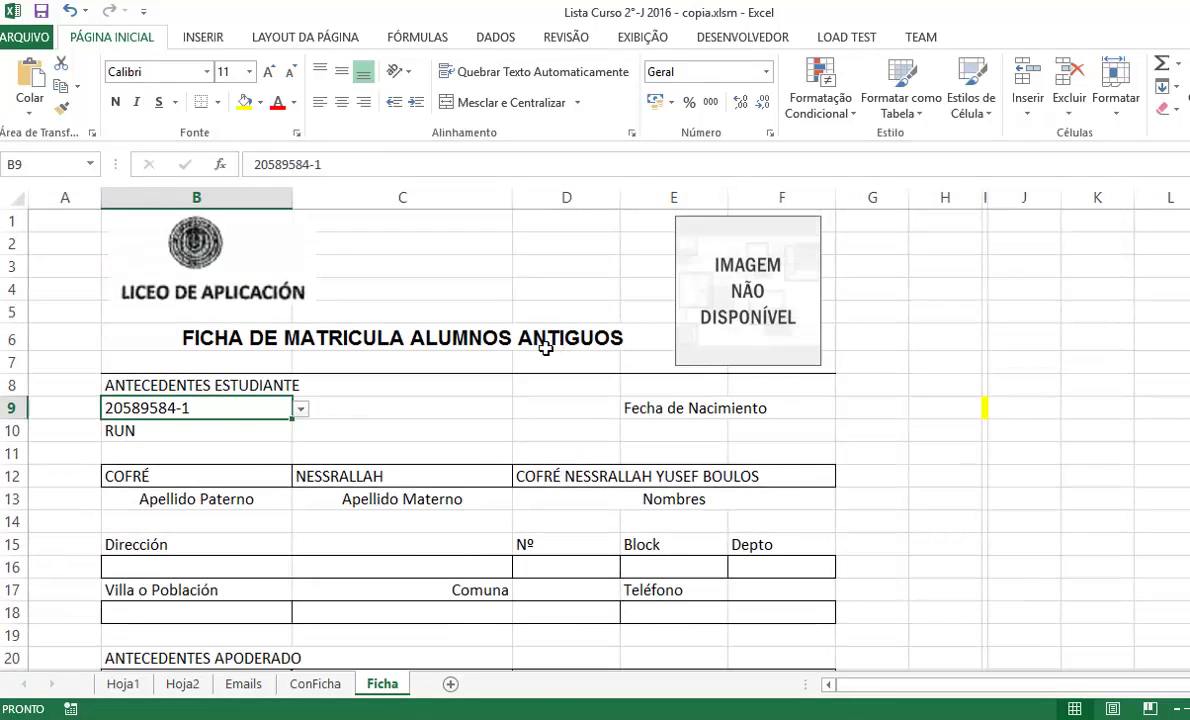
pyautogui.click(300, 409)
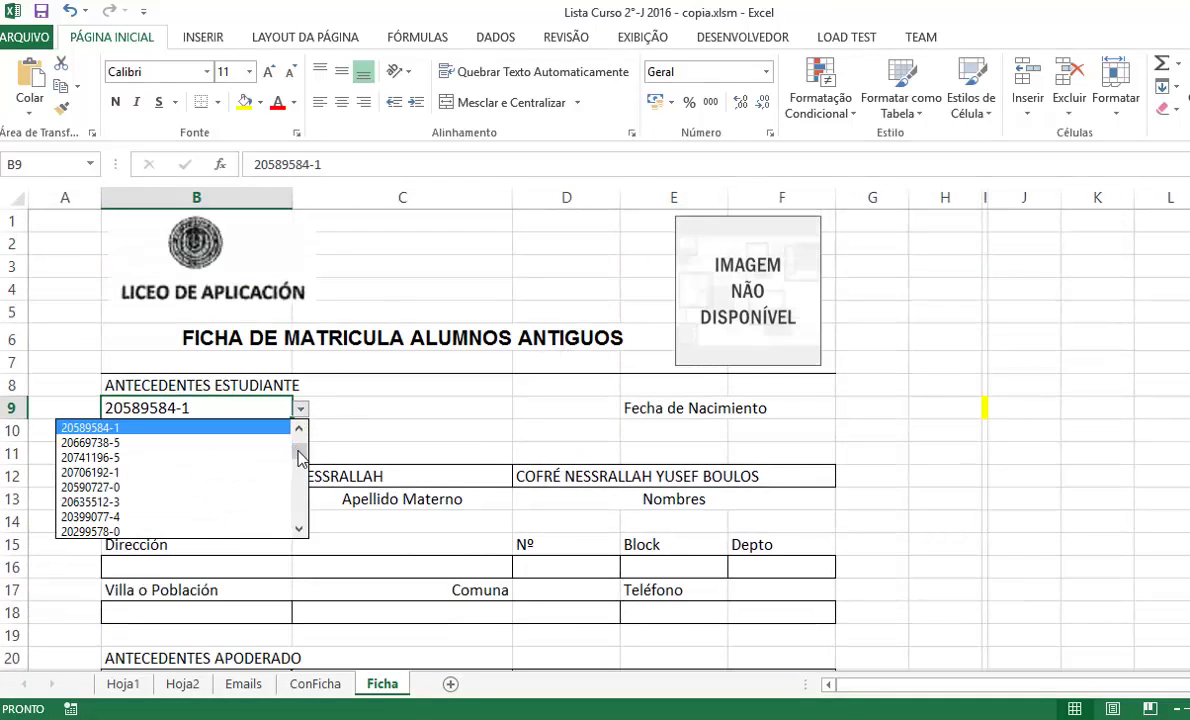
pyautogui.scroll(1, 300, 458)
pyautogui.click(280, 443)
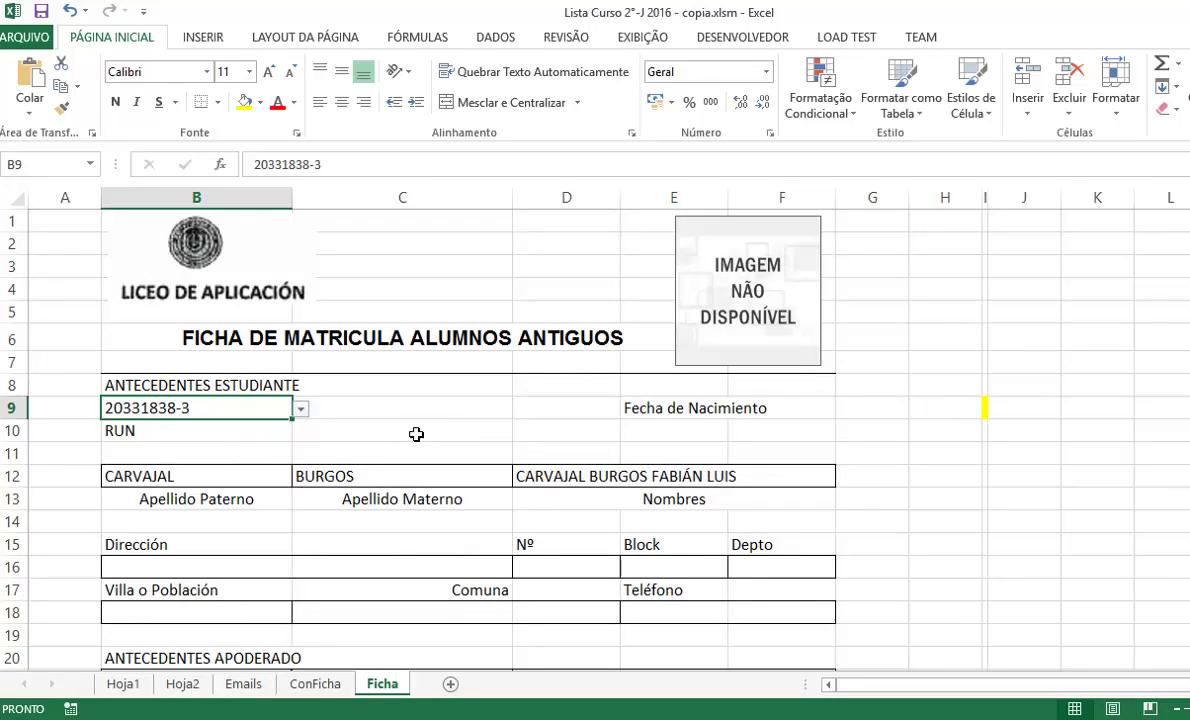
pyautogui.click(300, 409)
pyautogui.click(270, 457)
pyautogui.click(730, 310)
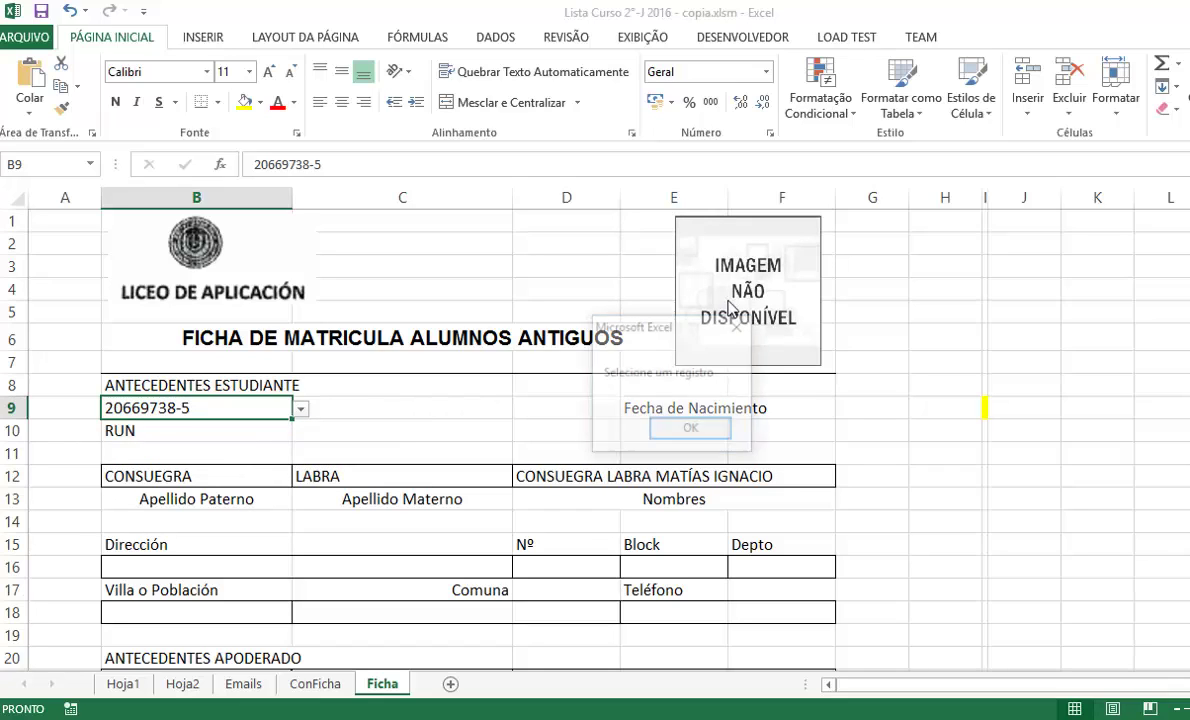
pyautogui.click(690, 430)
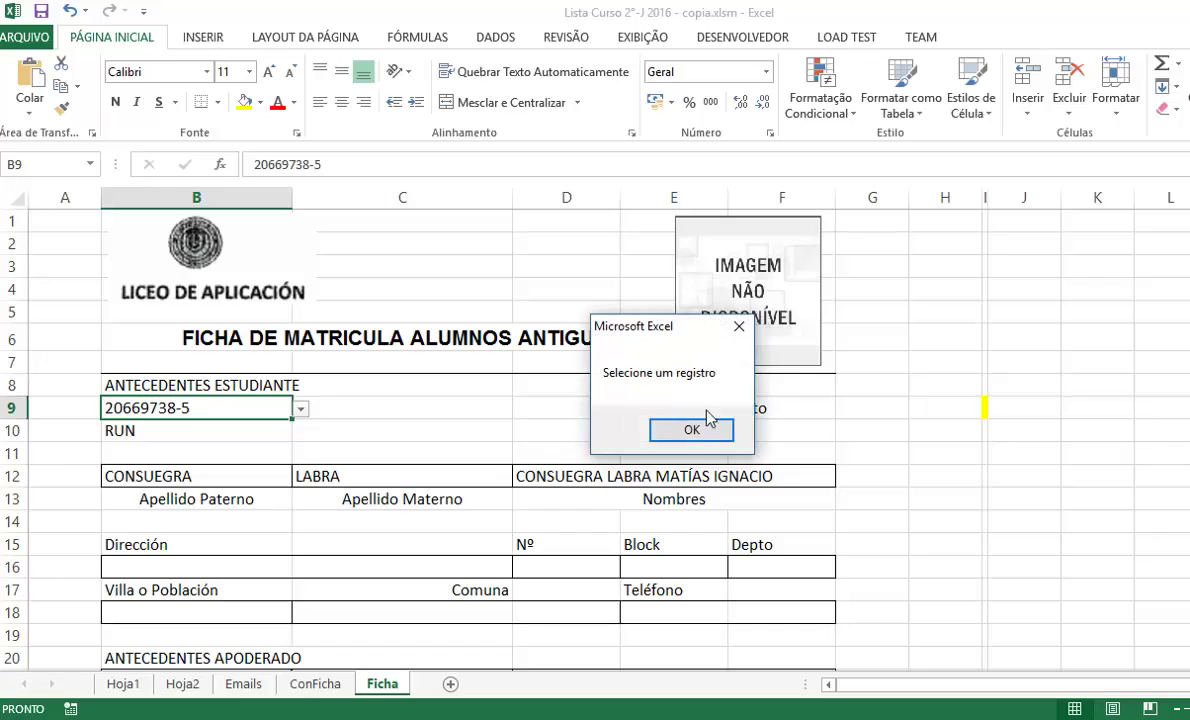
pyautogui.click(706, 426)
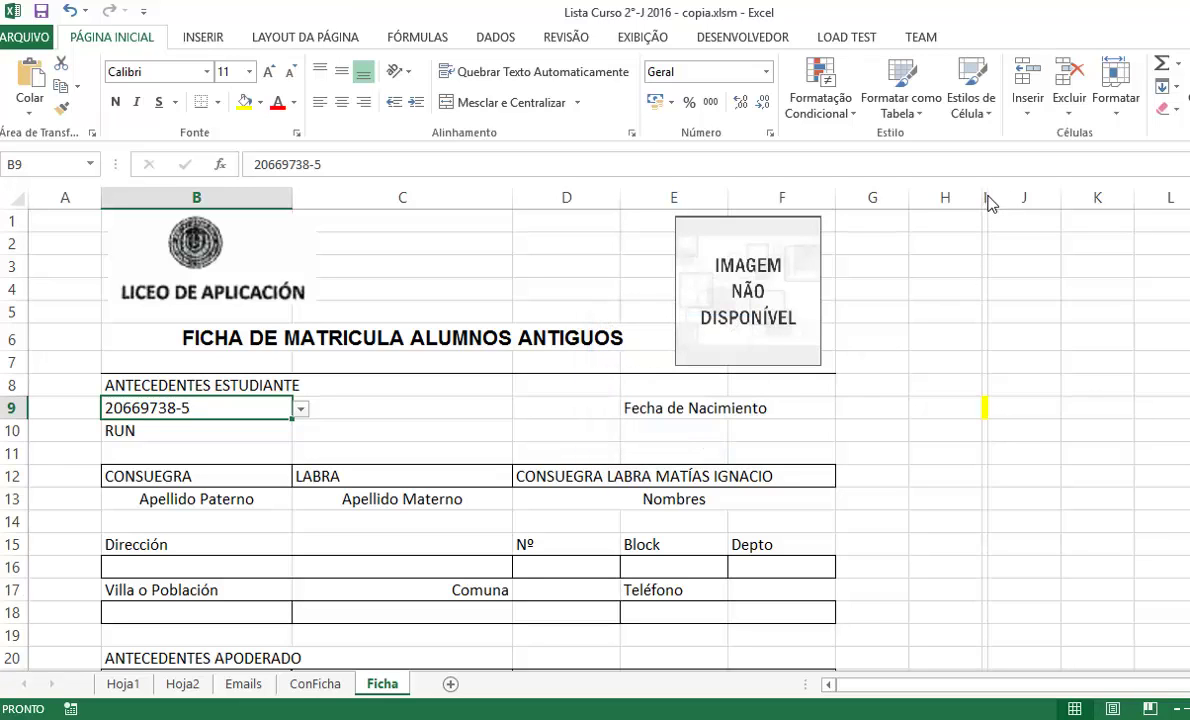
# Step: Widen and re-narrow column I, cancelling the photo picker twice
pyautogui.moveTo(987, 203); pyautogui.dragTo(1022, 203)
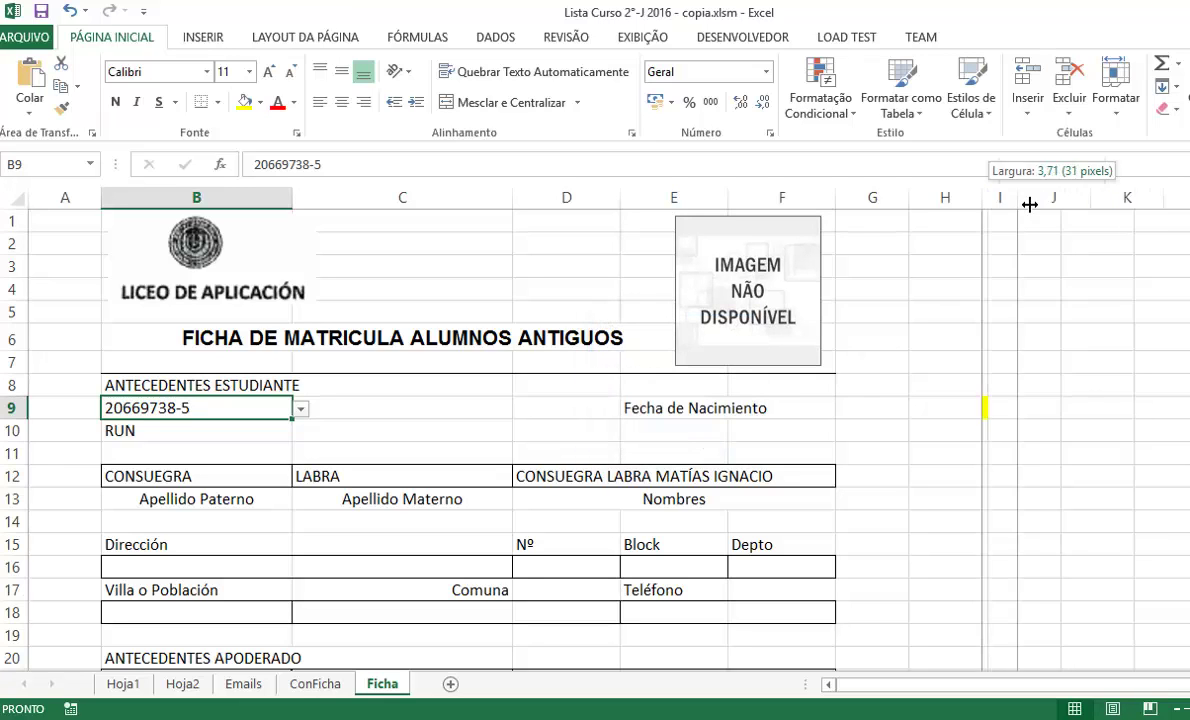
pyautogui.click(768, 322)
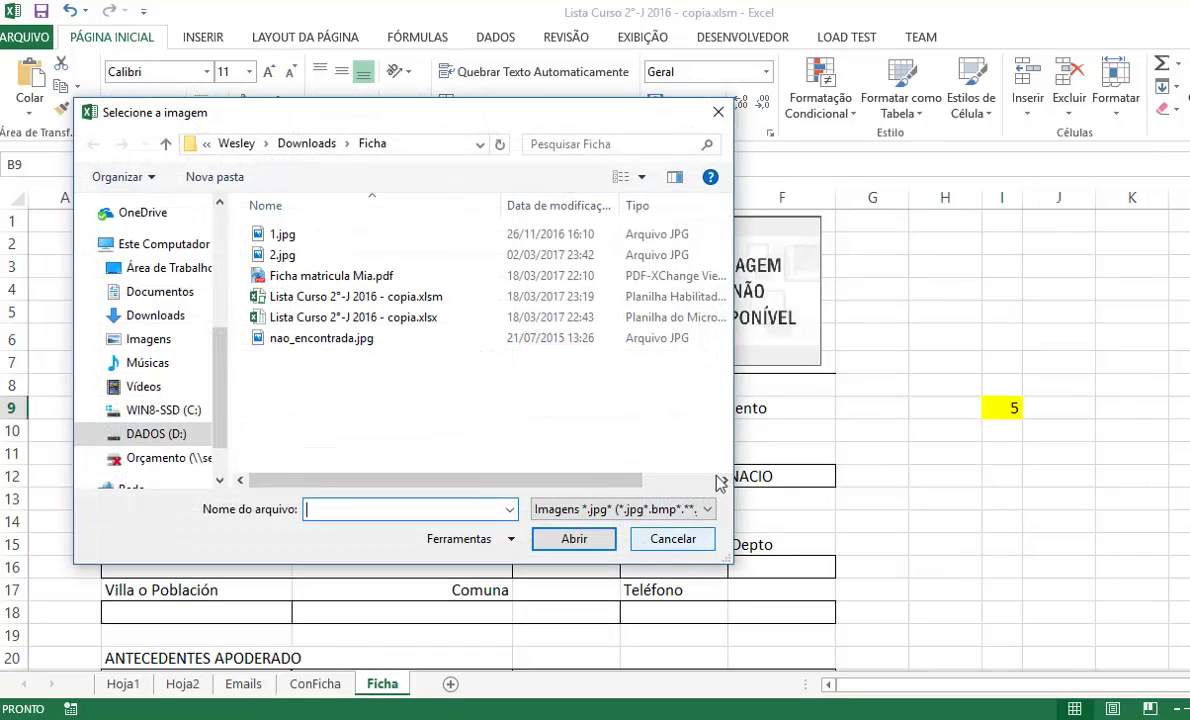
pyautogui.click(692, 541)
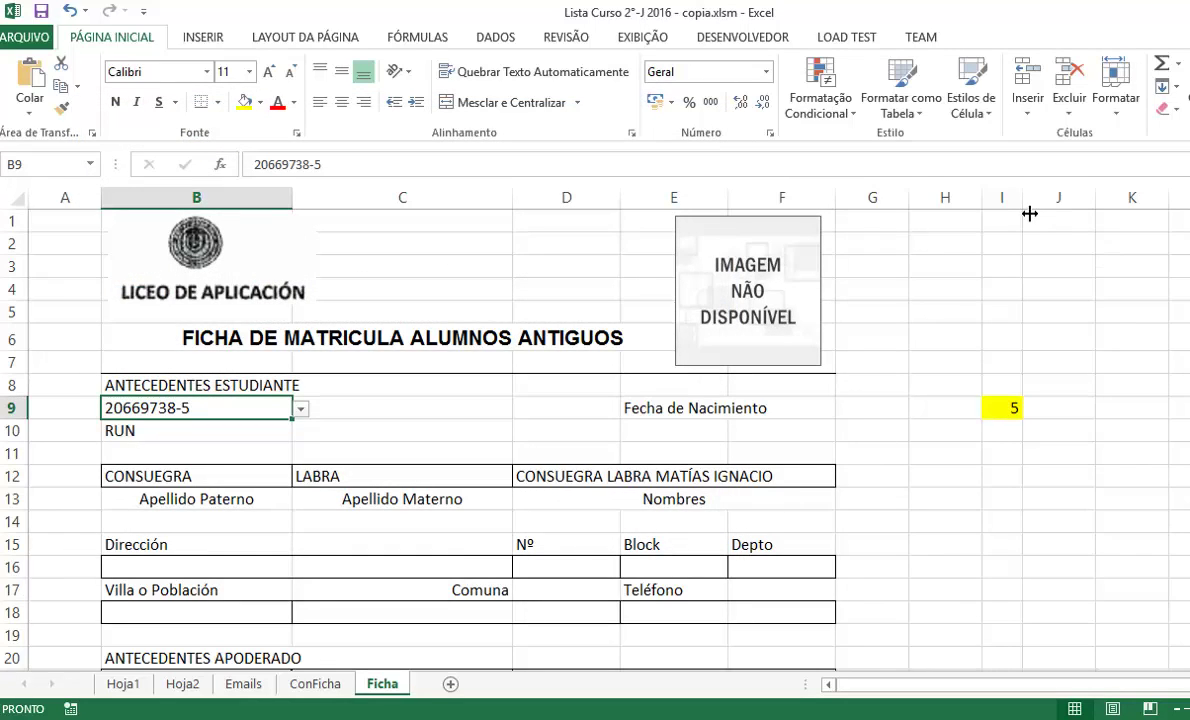
pyautogui.moveTo(1029, 213); pyautogui.dragTo(996, 213)
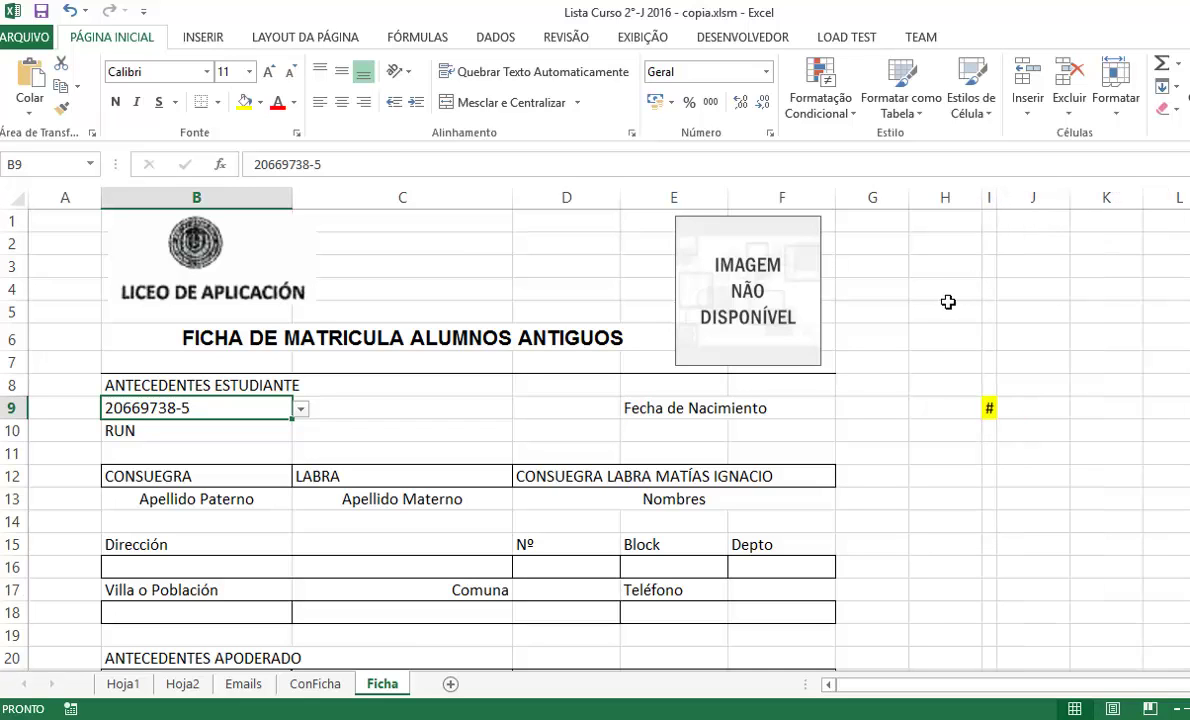
pyautogui.click(762, 321)
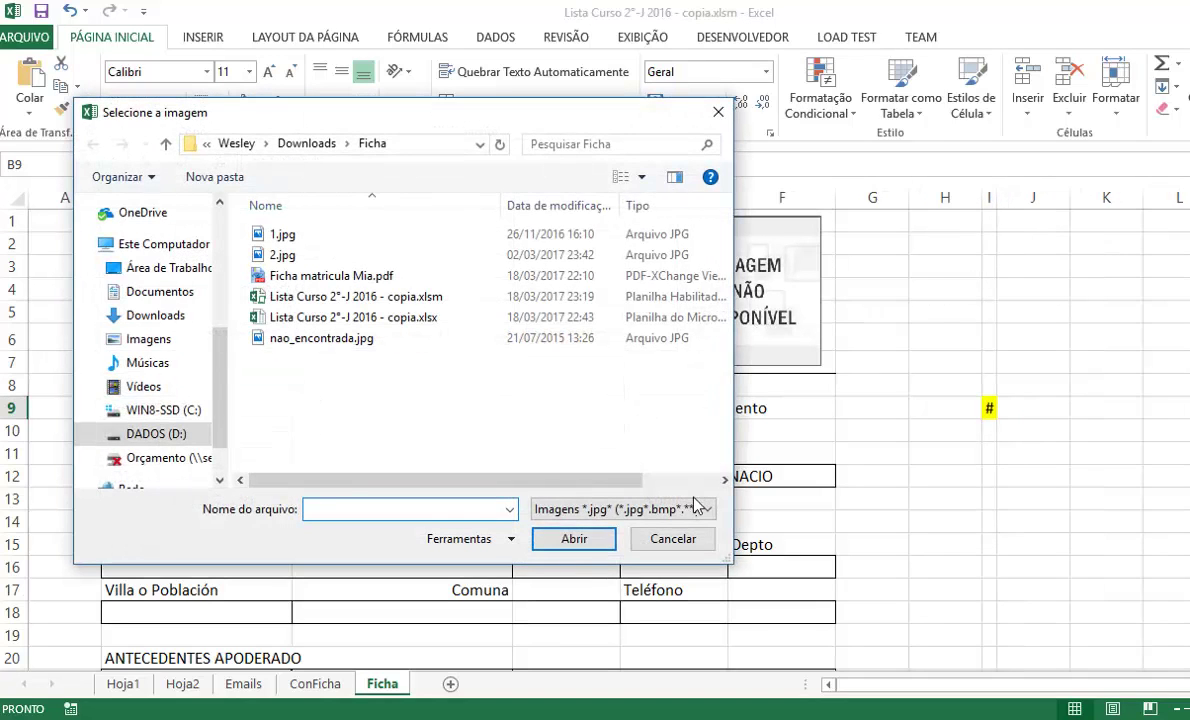
pyautogui.click(680, 540)
# Step: Widen column I again so the yellow I9 counter shows 5, then select J9
pyautogui.moveTo(1009, 218)
pyautogui.mouseDown()
pyautogui.moveTo(1014, 204)
pyautogui.moveTo(988, 210)
pyautogui.mouseUp()
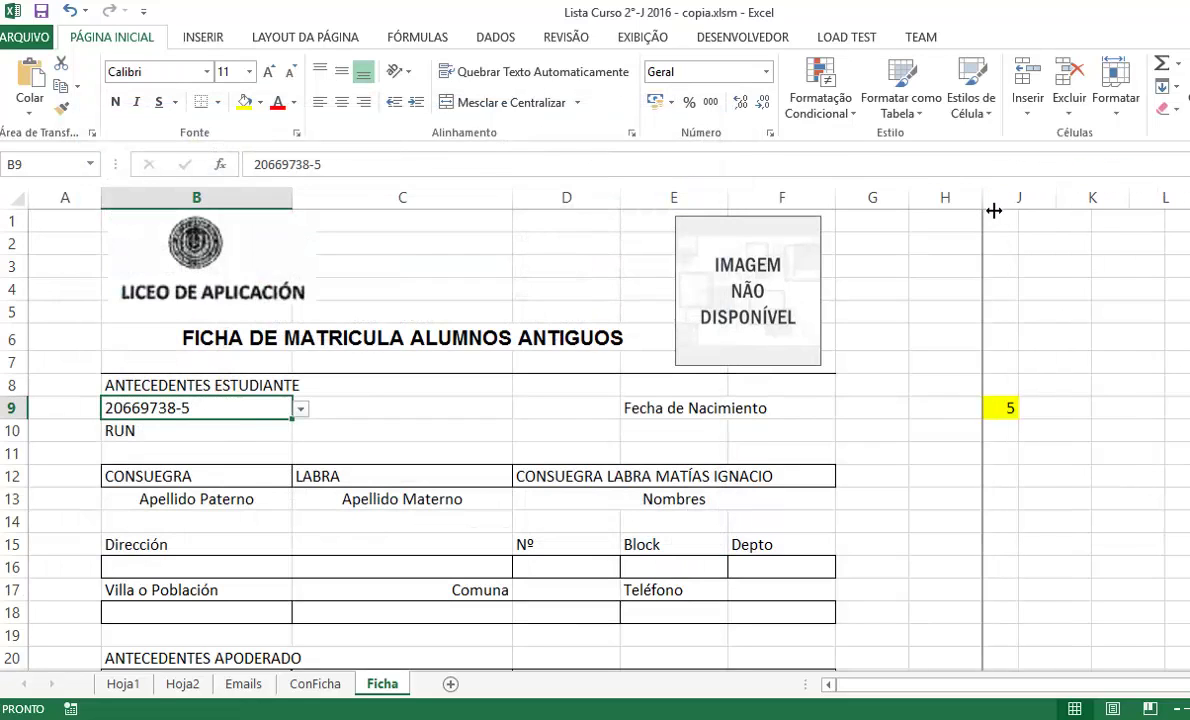
pyautogui.click(745, 310)
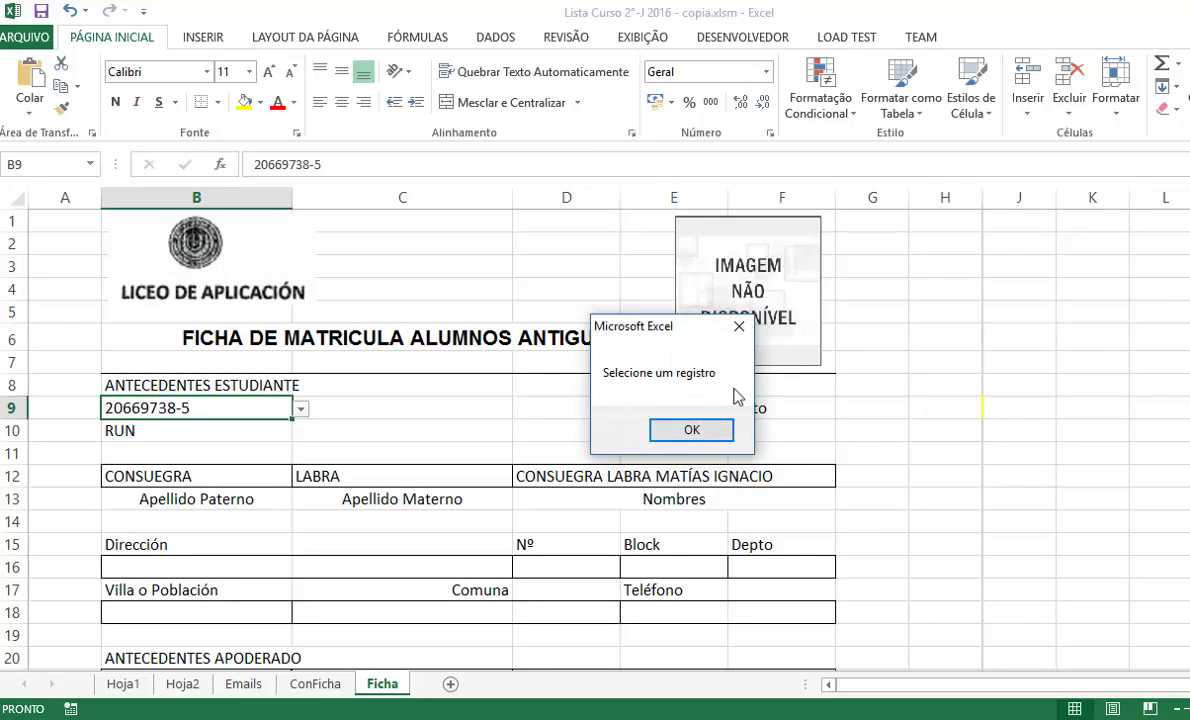
pyautogui.click(712, 428)
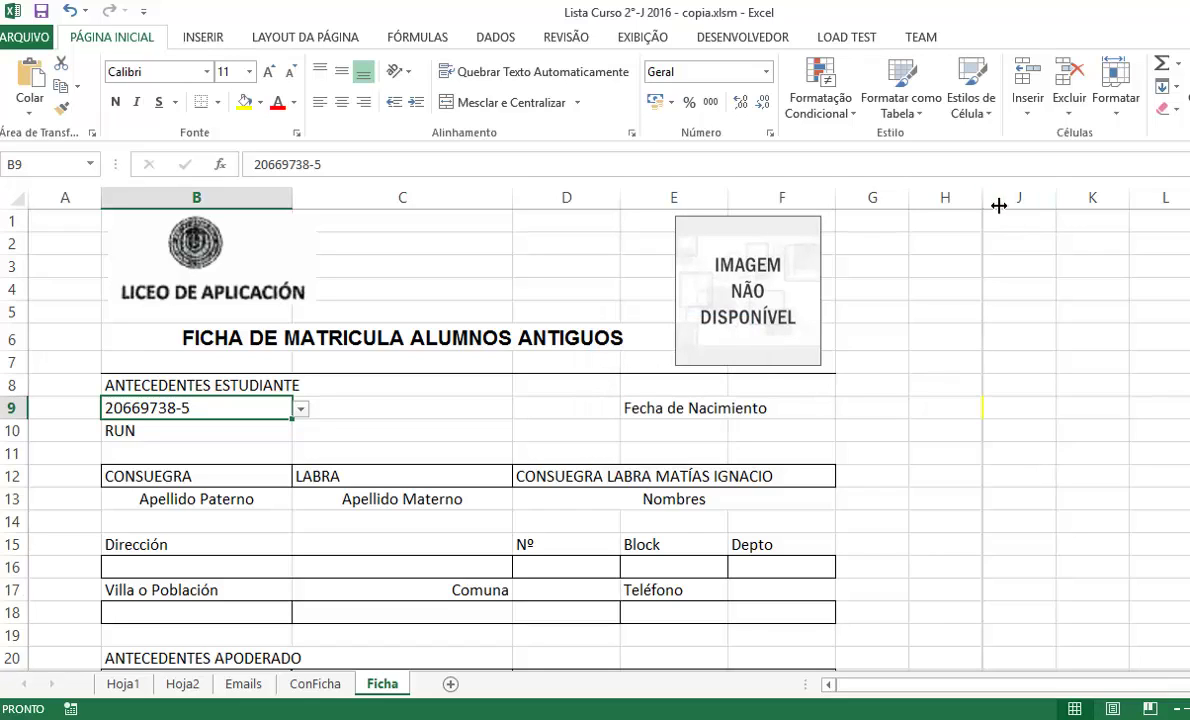
pyautogui.moveTo(996, 203); pyautogui.dragTo(1012, 205)
pyautogui.click(1048, 406)
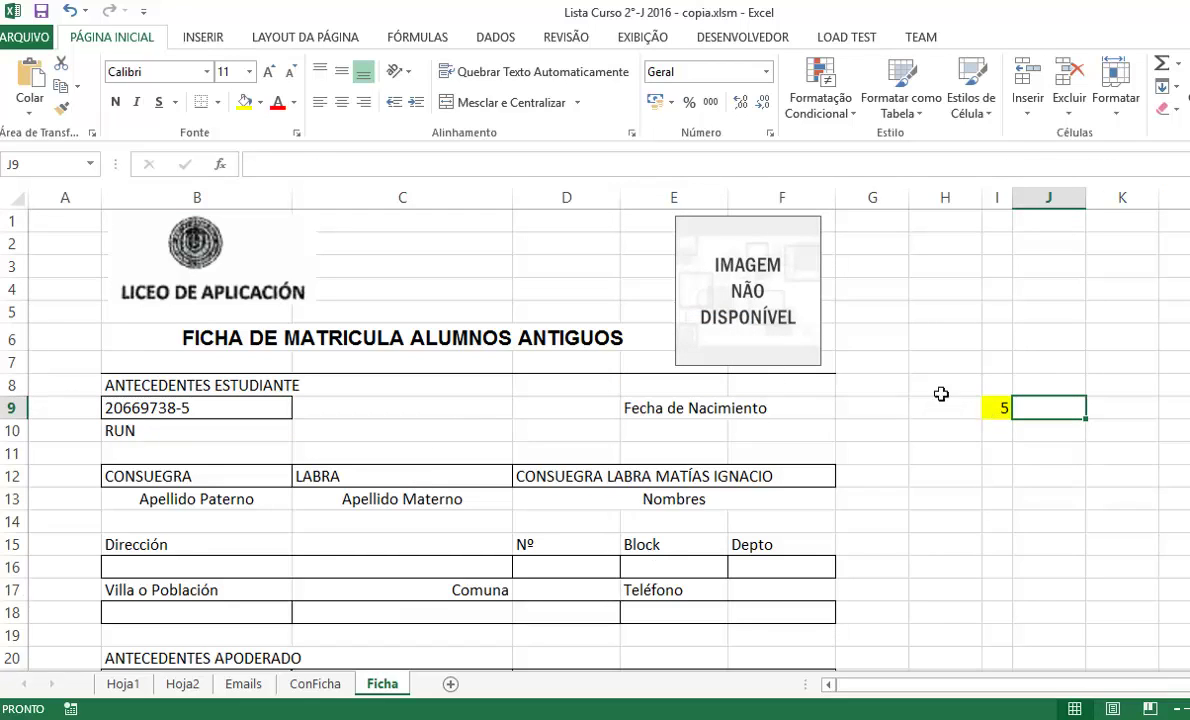
# Step: Load the two-person selfie photo from Imagens for the fifth student's record
pyautogui.click(765, 318)
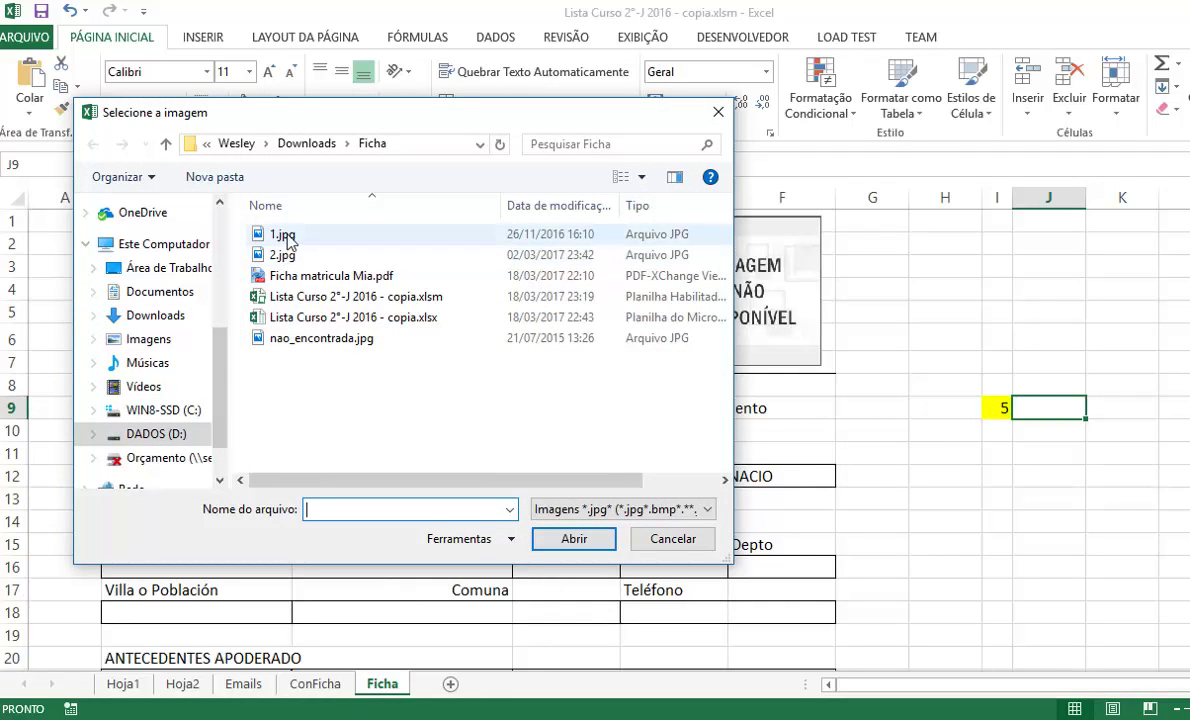
pyautogui.click(148, 339)
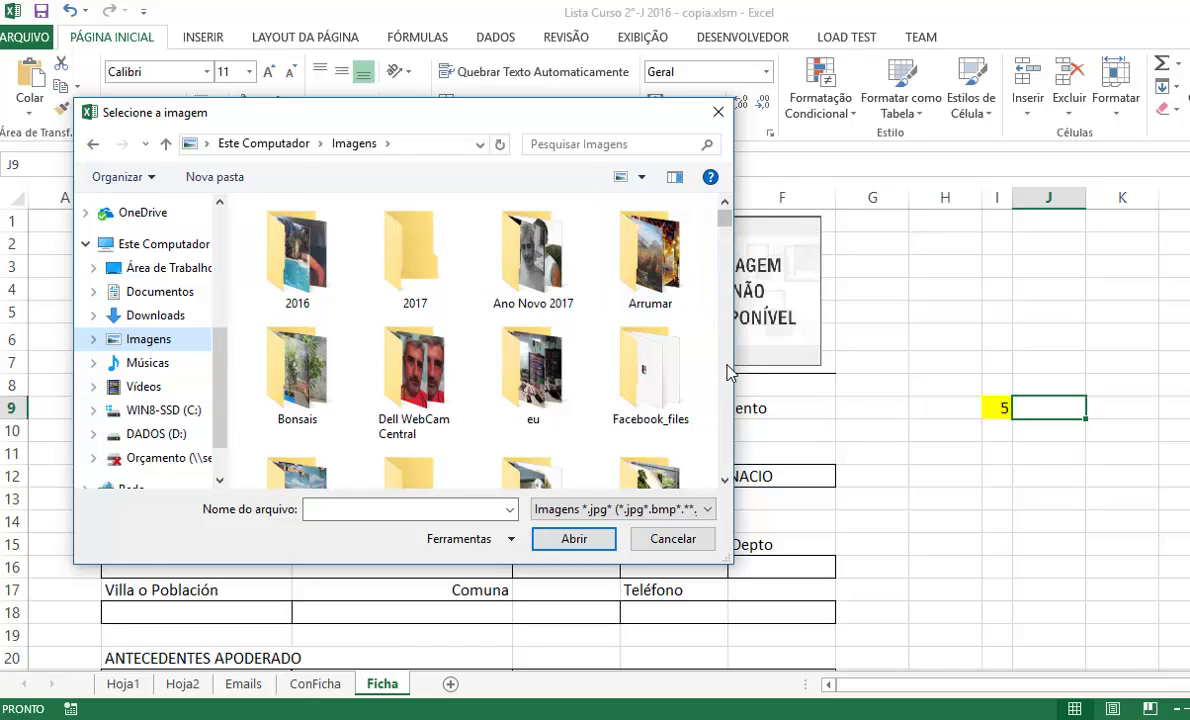
pyautogui.scroll(-5, 728, 372)
pyautogui.scroll(-1, 728, 372)
pyautogui.scroll(-2, 728, 372)
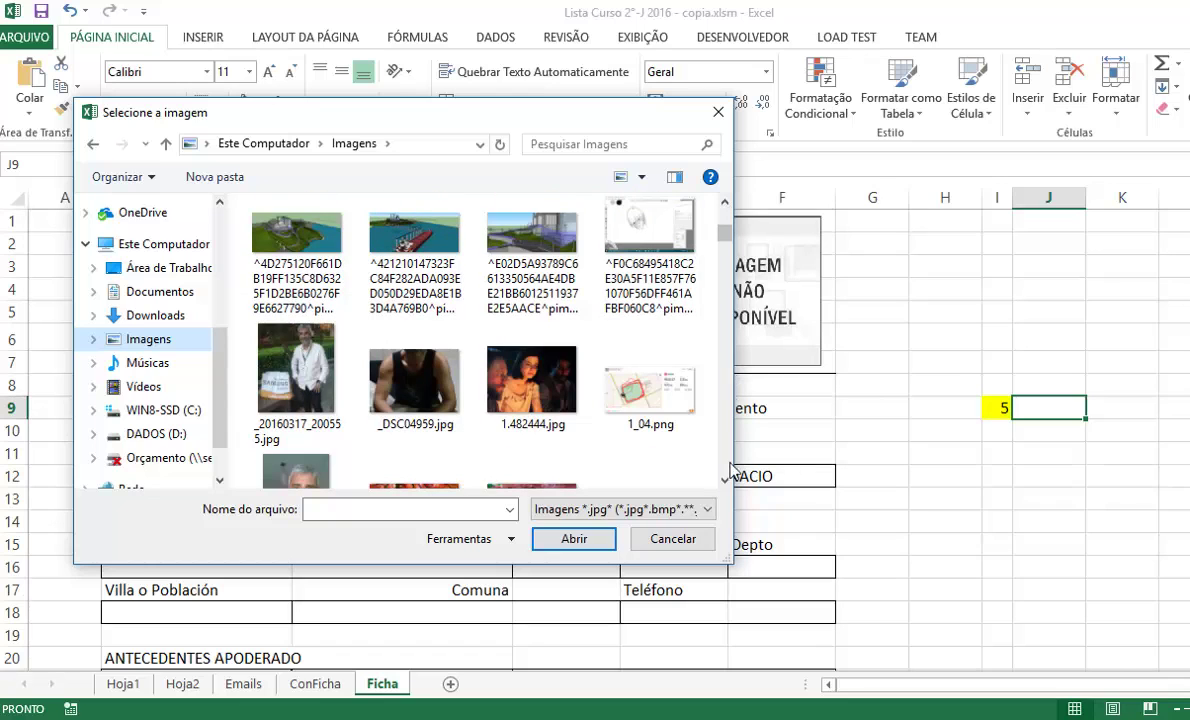
pyautogui.click(725, 481)
pyautogui.click(725, 481)
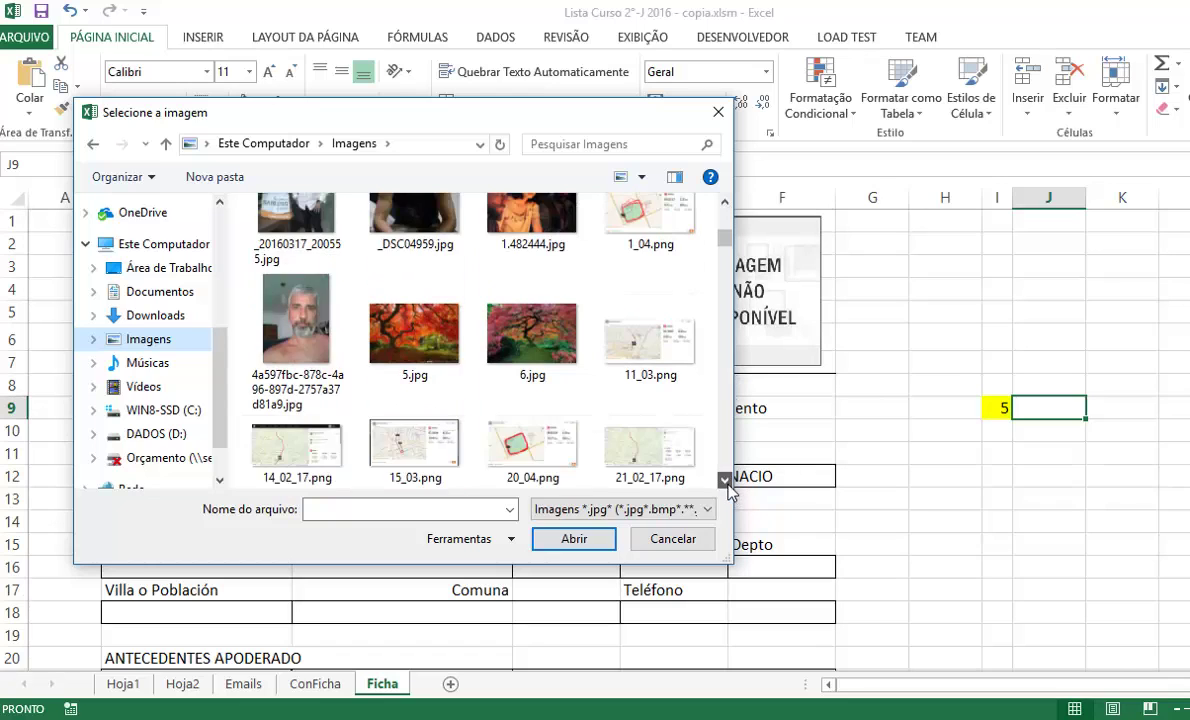
pyautogui.click(725, 481)
pyautogui.click(725, 481)
pyautogui.click(725, 481)
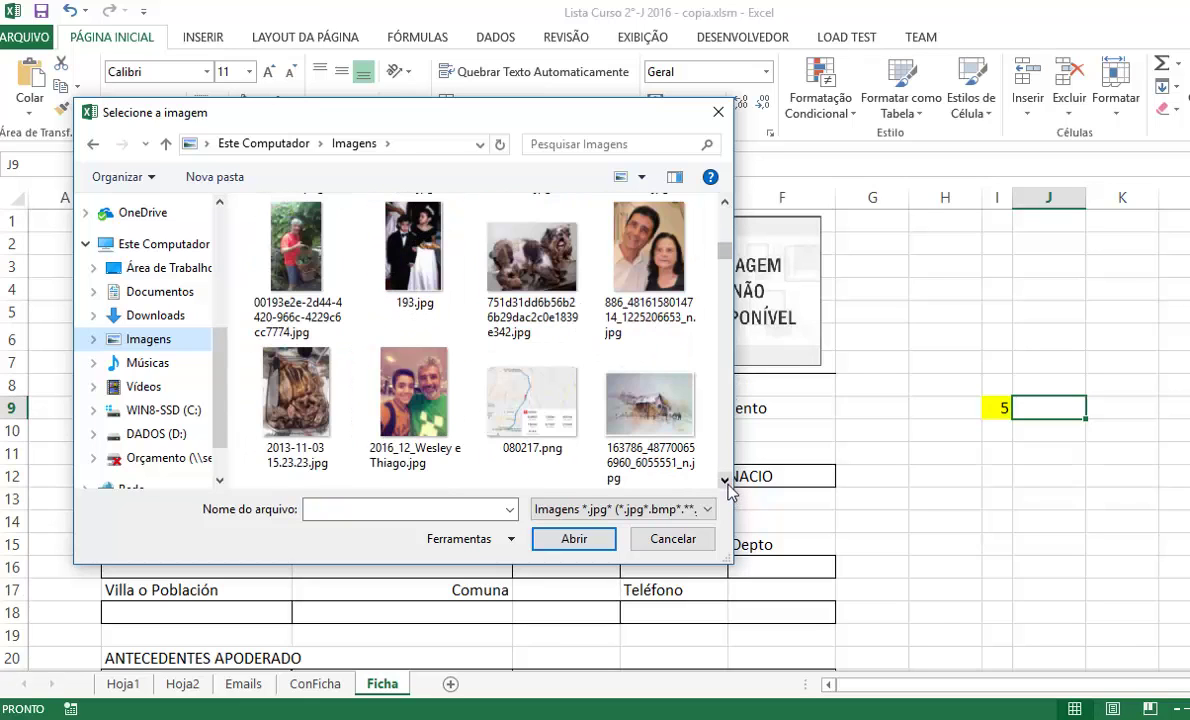
pyautogui.click(413, 395)
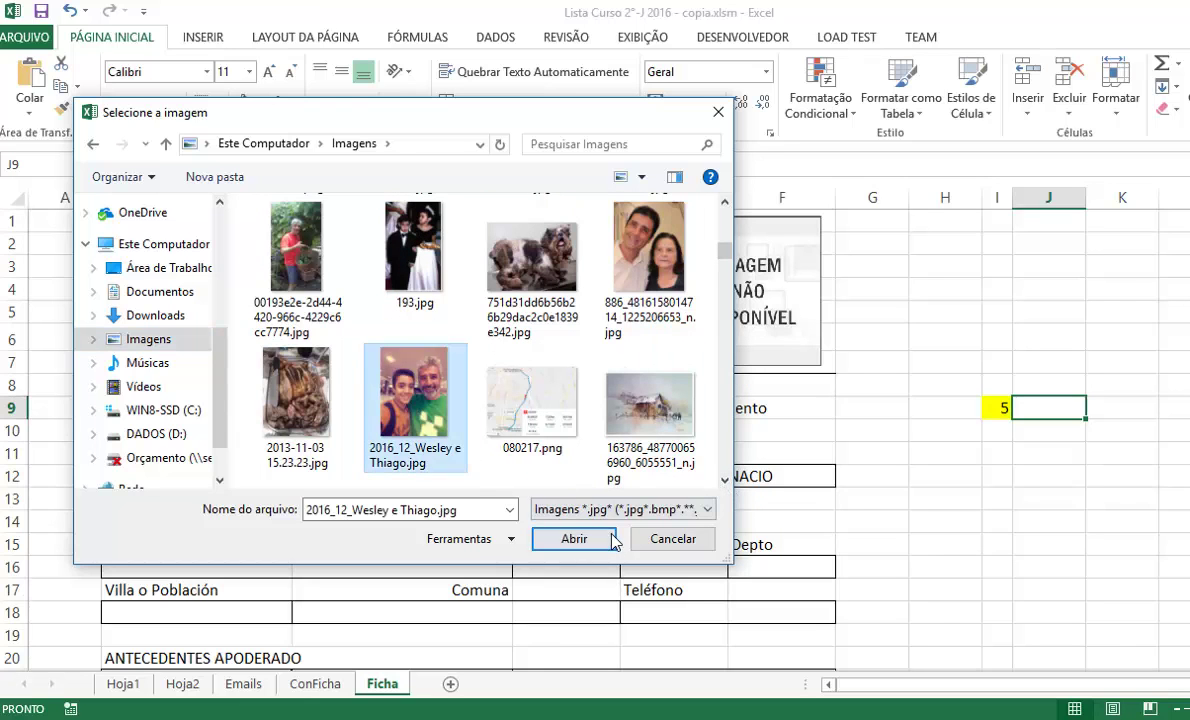
pyautogui.click(574, 538)
pyautogui.click(745, 400)
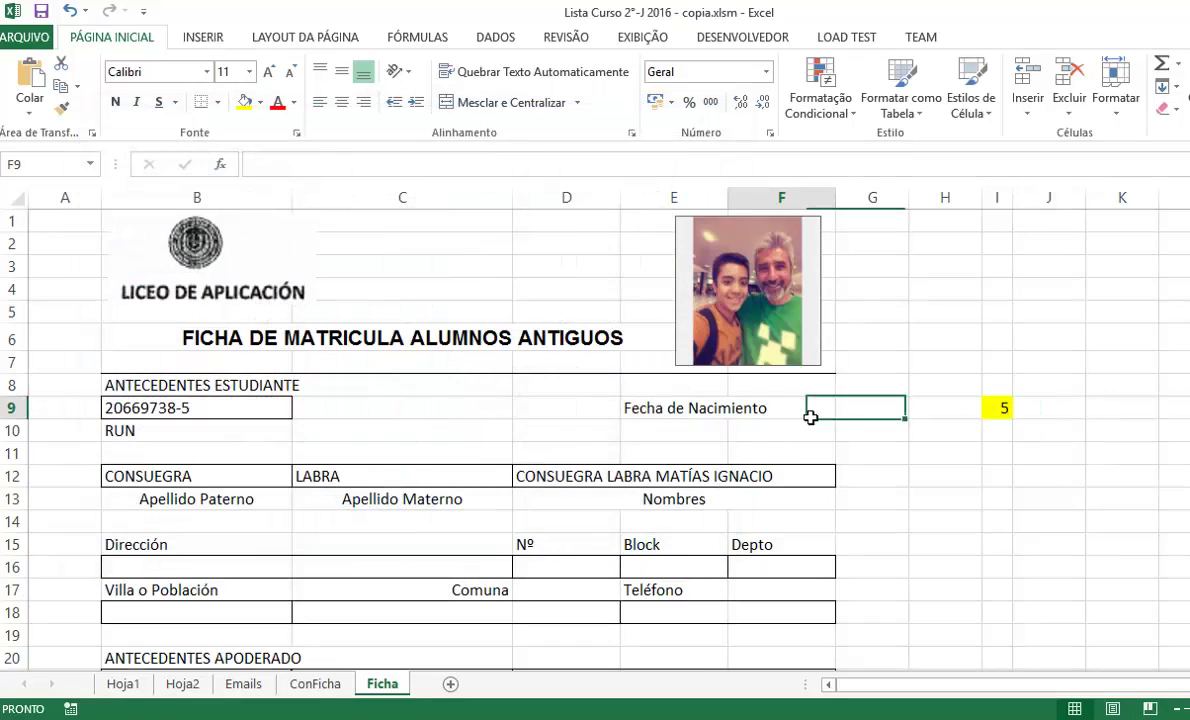
# Step: Switch B9 to the fourth, third and first students' RUNs to check their photos
pyautogui.click(260, 414)
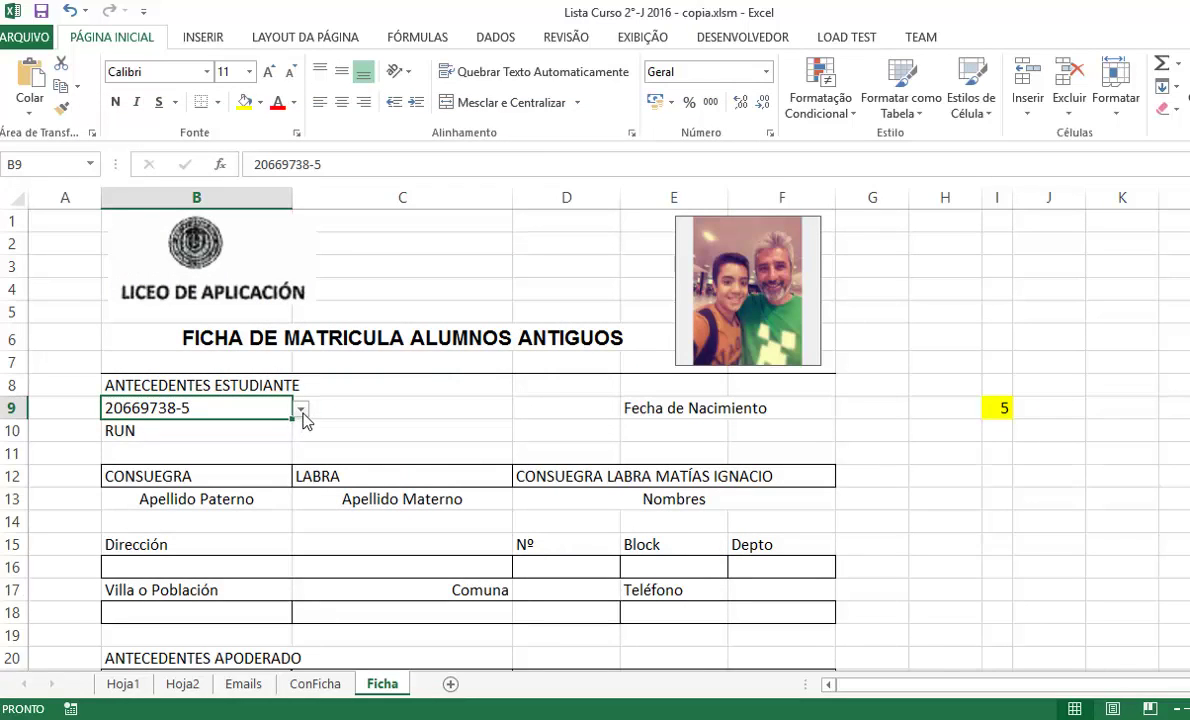
pyautogui.click(300, 408)
pyautogui.click(302, 431)
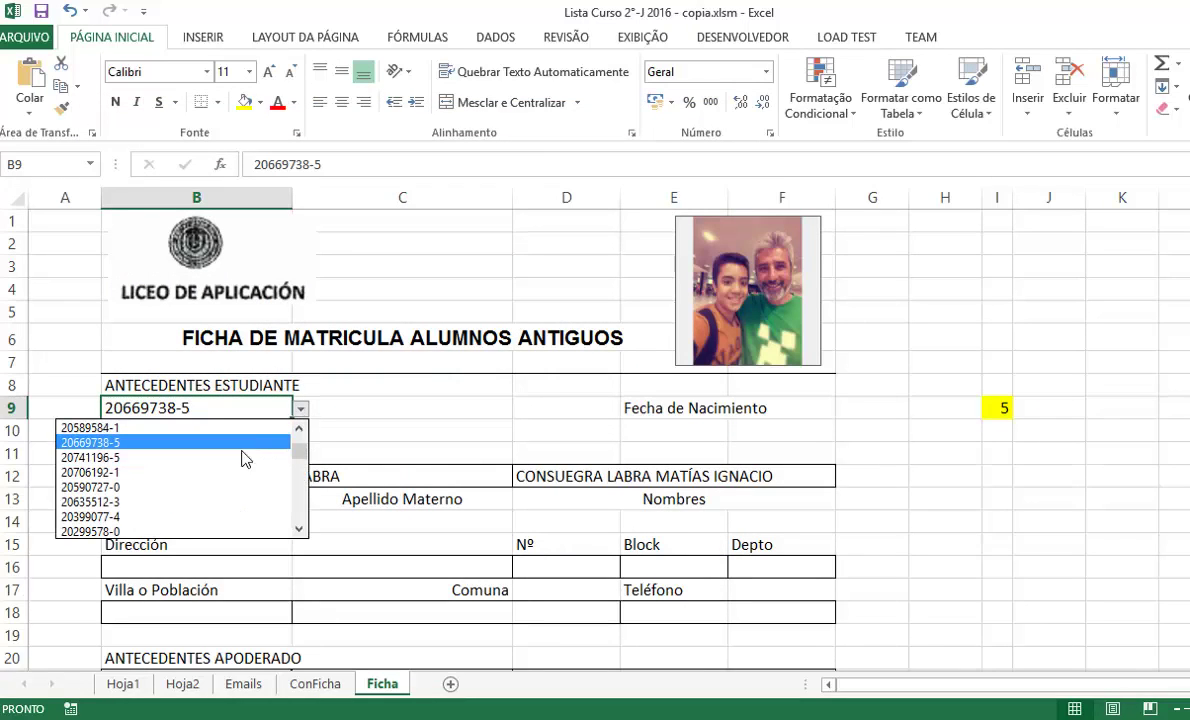
pyautogui.click(238, 428)
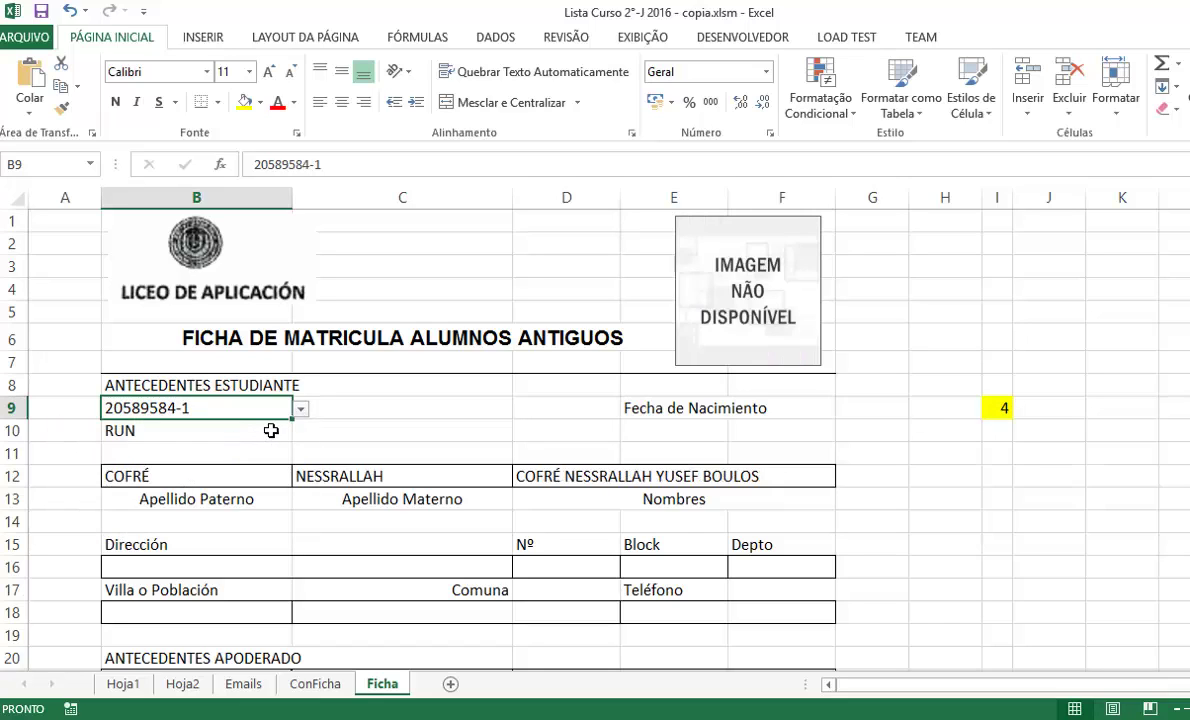
pyautogui.click(300, 410)
pyautogui.click(299, 428)
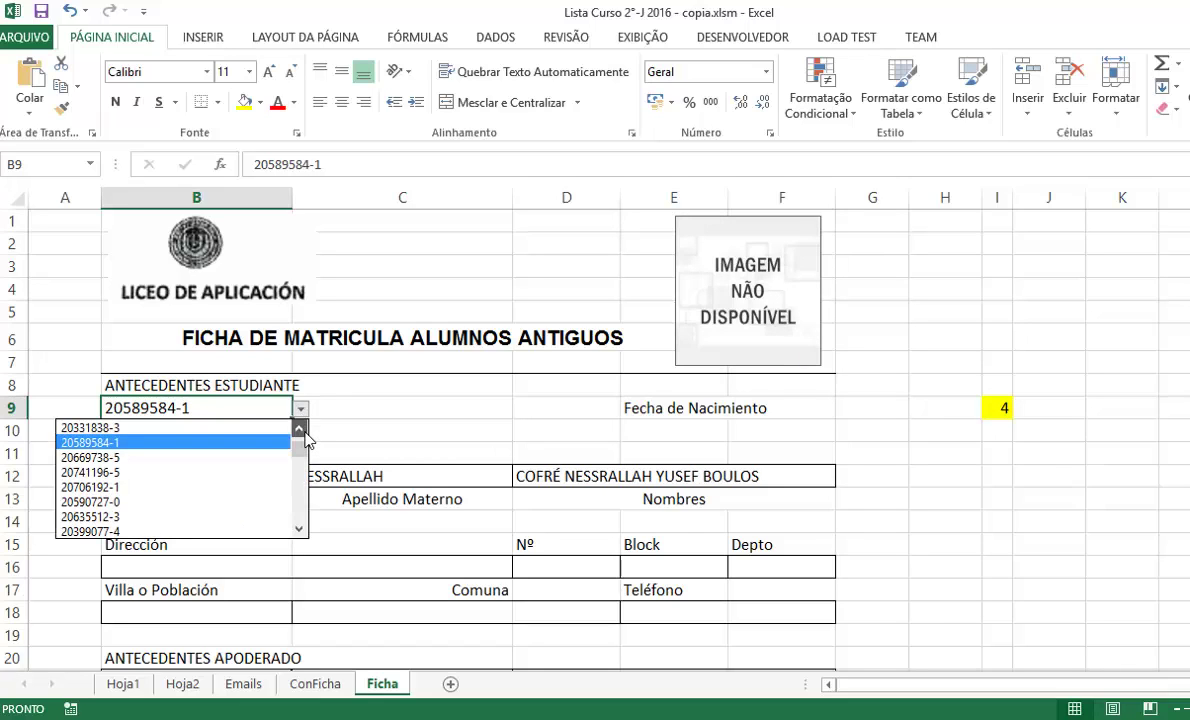
pyautogui.click(299, 428)
pyautogui.click(233, 458)
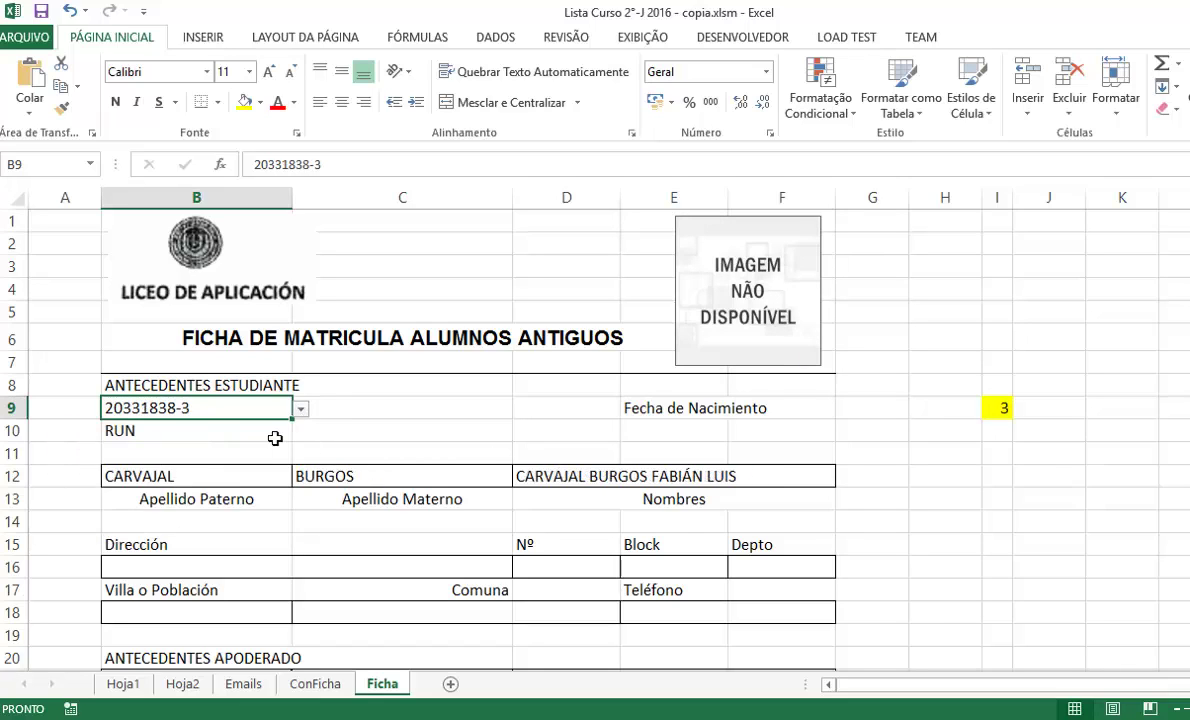
pyautogui.click(300, 409)
pyautogui.click(299, 428)
pyautogui.click(299, 428)
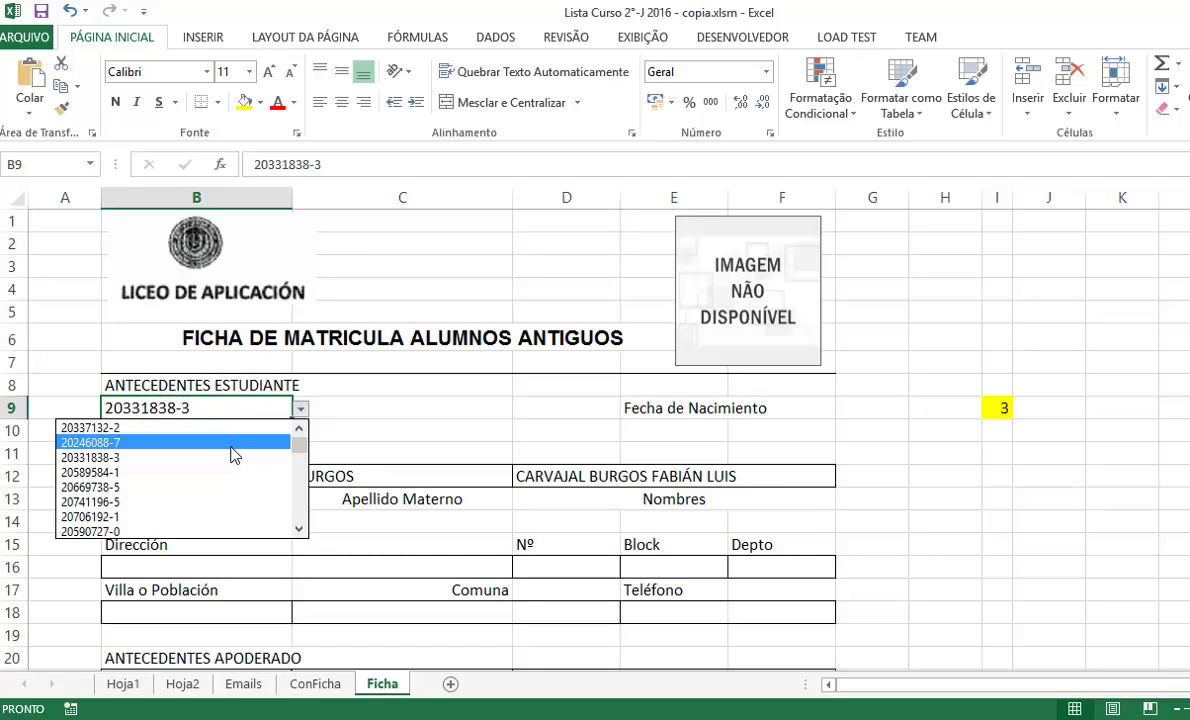
pyautogui.click(233, 427)
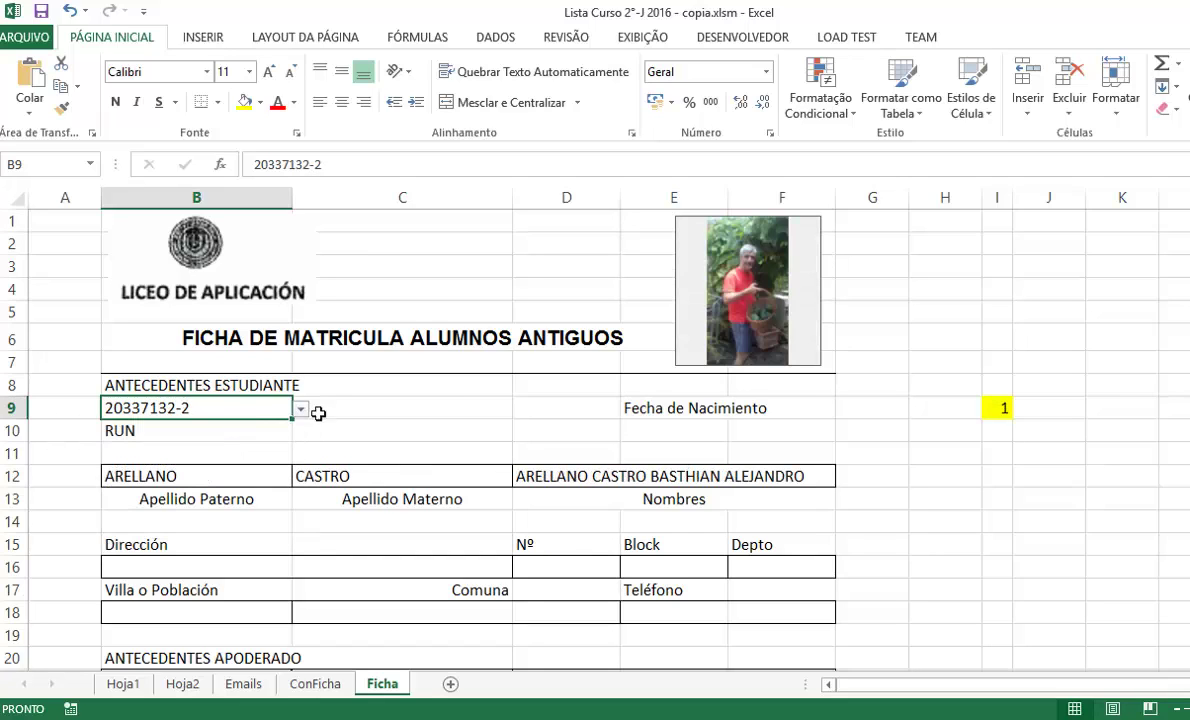
# Step: Load the second and fifth students, ending on the photo-less fourth student with match 4
pyautogui.click(300, 409)
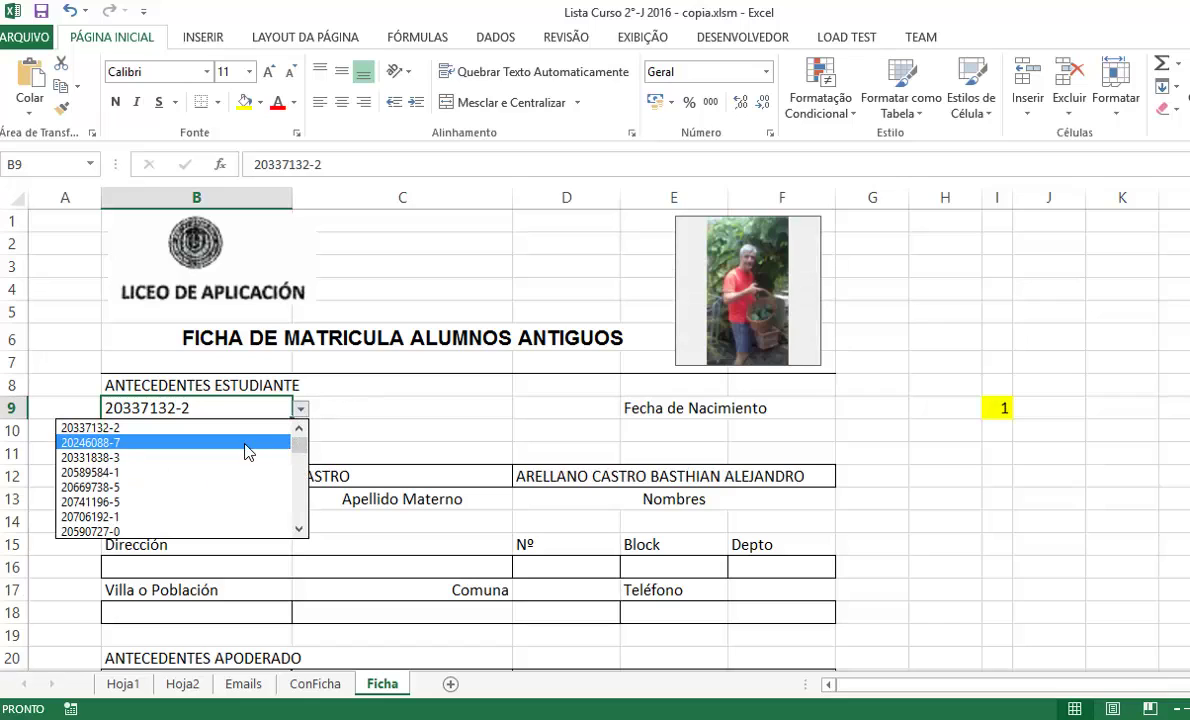
pyautogui.click(248, 445)
pyautogui.click(300, 409)
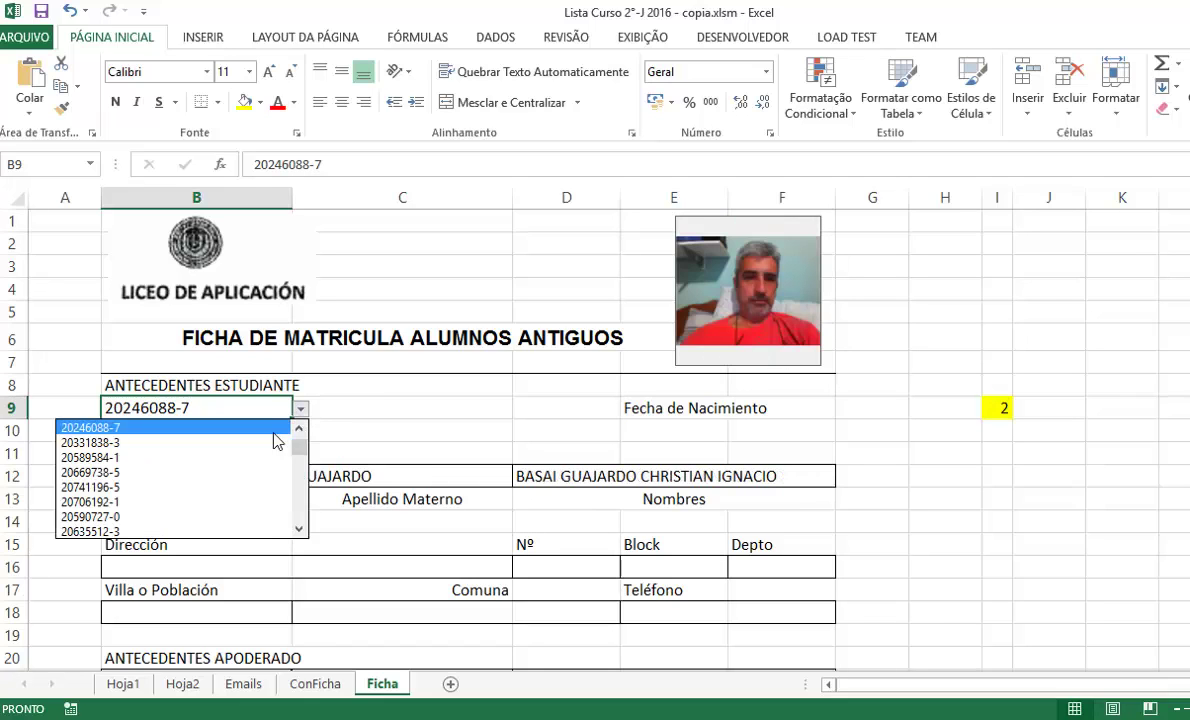
pyautogui.click(245, 470)
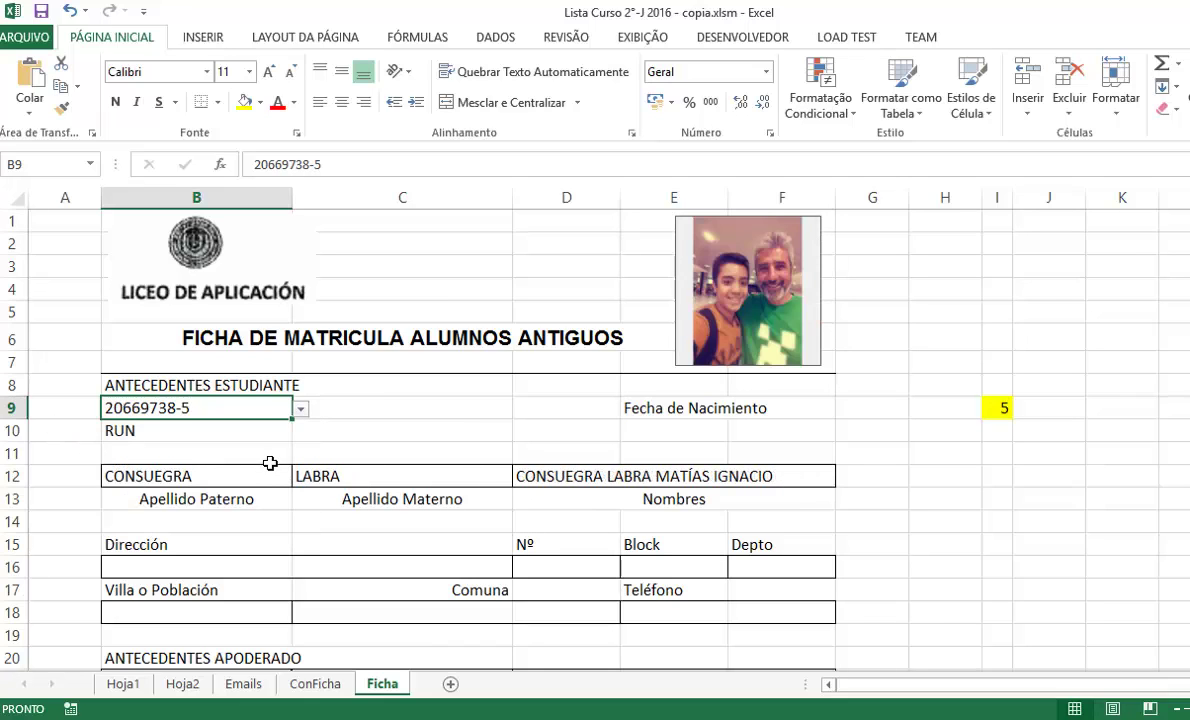
pyautogui.click(300, 409)
pyautogui.click(300, 430)
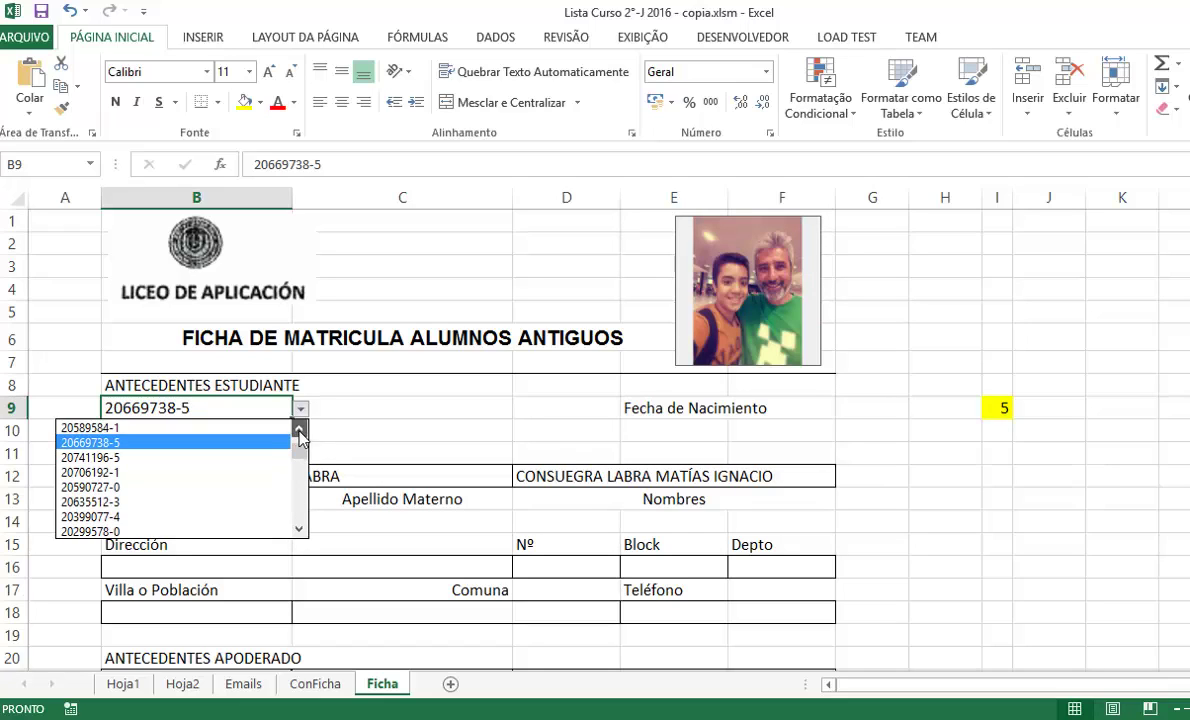
pyautogui.click(242, 428)
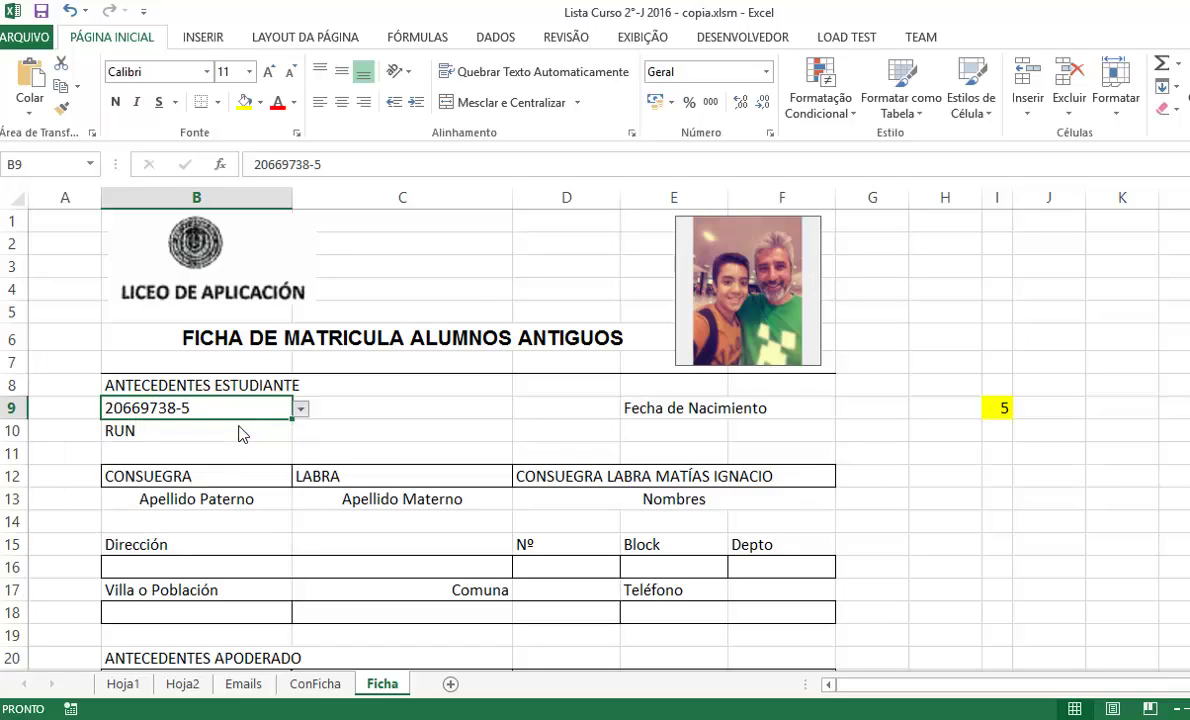
# Step: Load the 3bec1ce….jpg street painting from Dell WebCam Central as the fourth student's photo
pyautogui.click(762, 305)
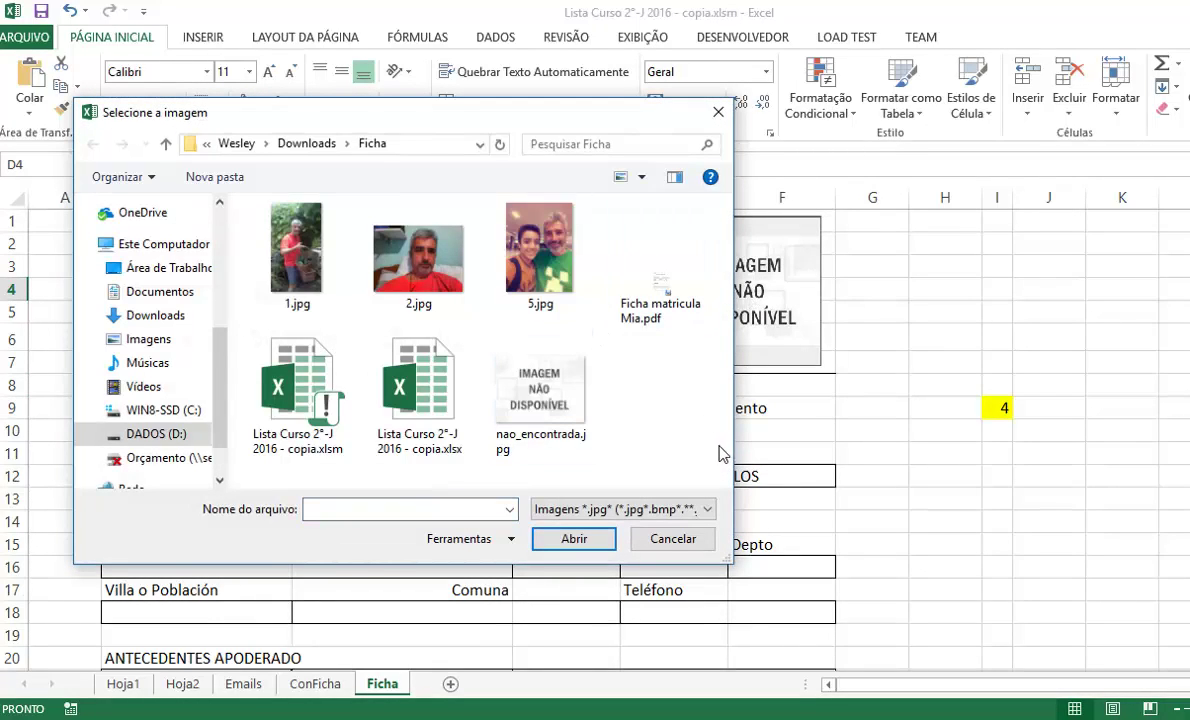
pyautogui.click(167, 342)
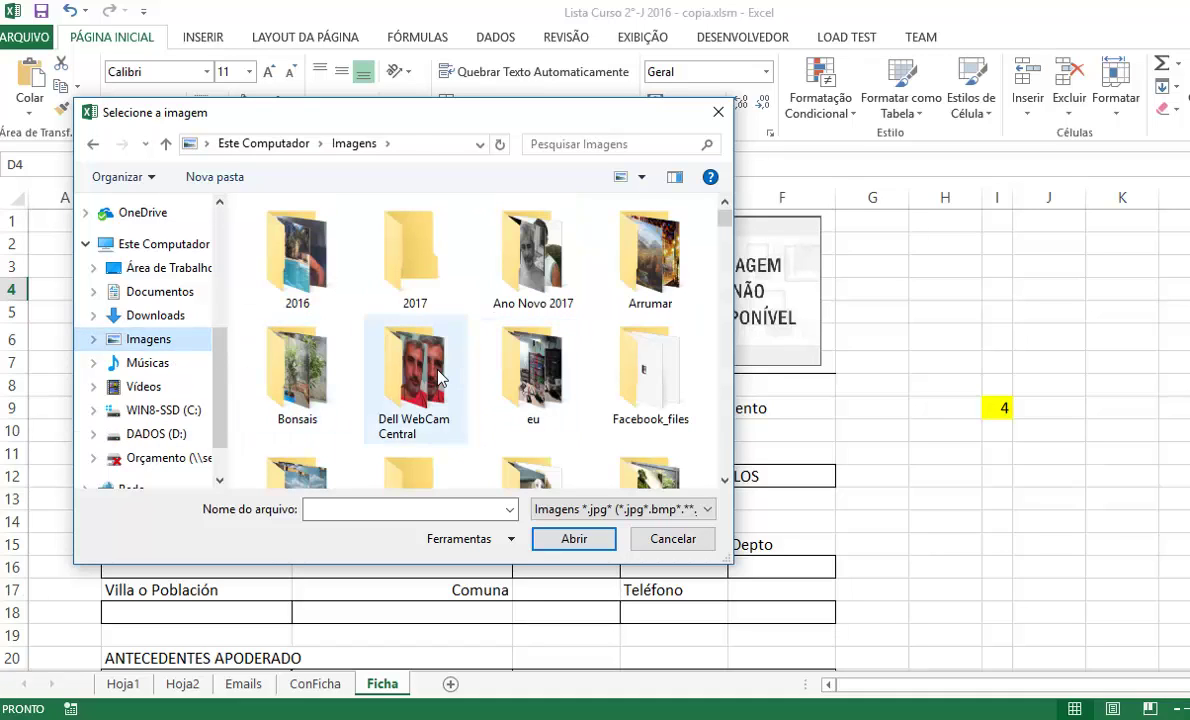
pyautogui.doubleClick(405, 350)
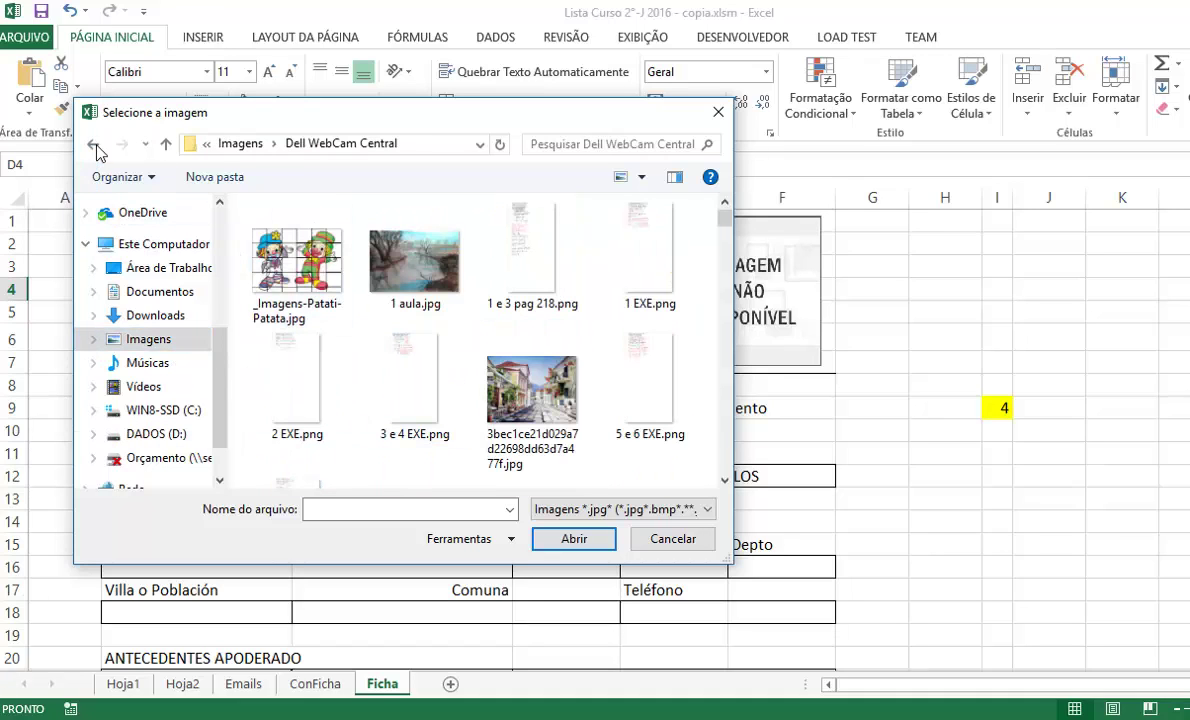
pyautogui.click(531, 390)
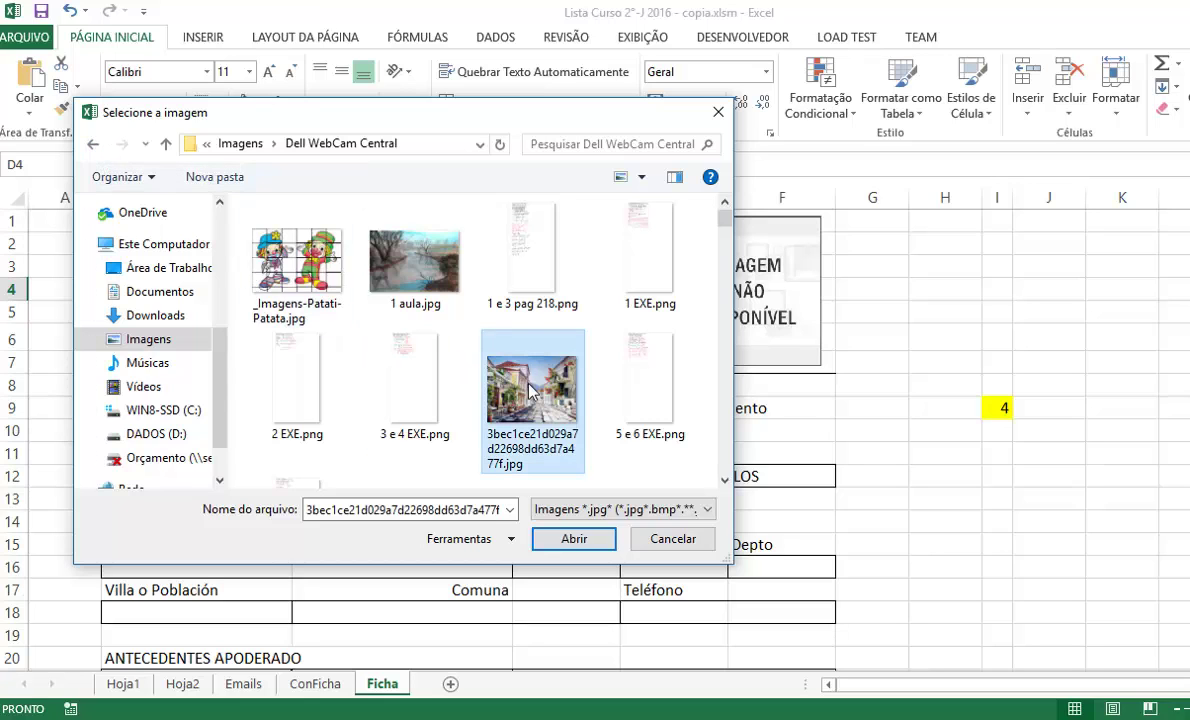
pyautogui.click(574, 540)
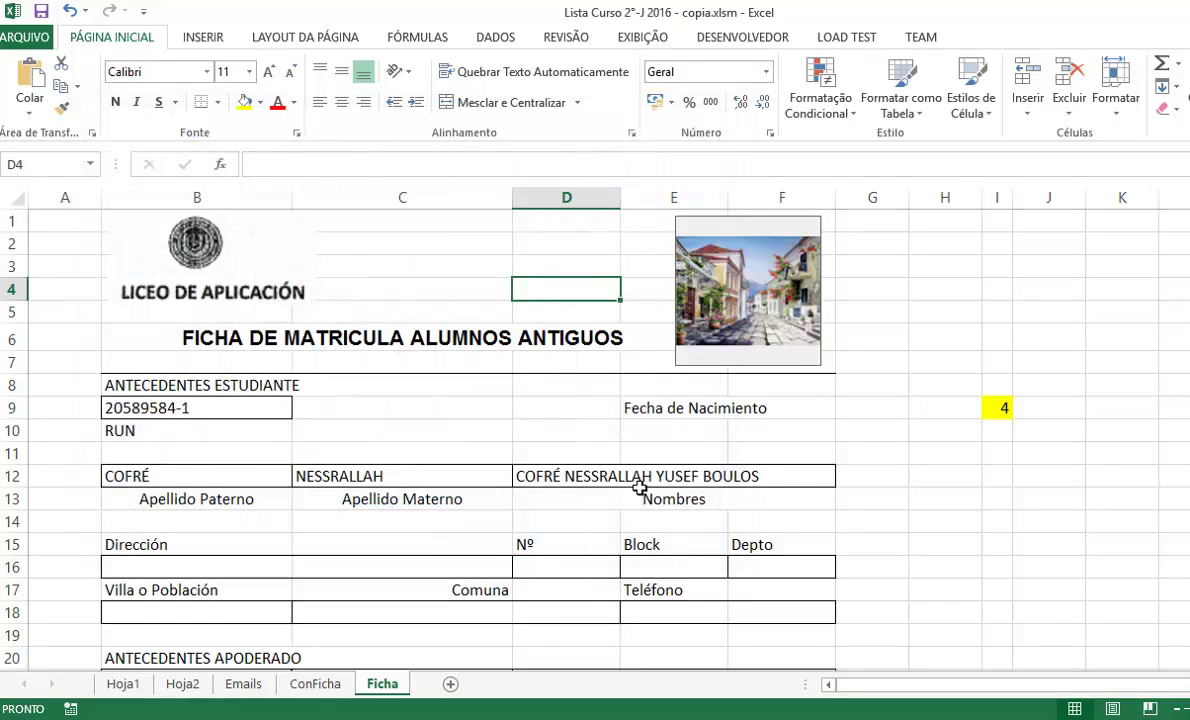
pyautogui.click(892, 292)
pyautogui.click(274, 412)
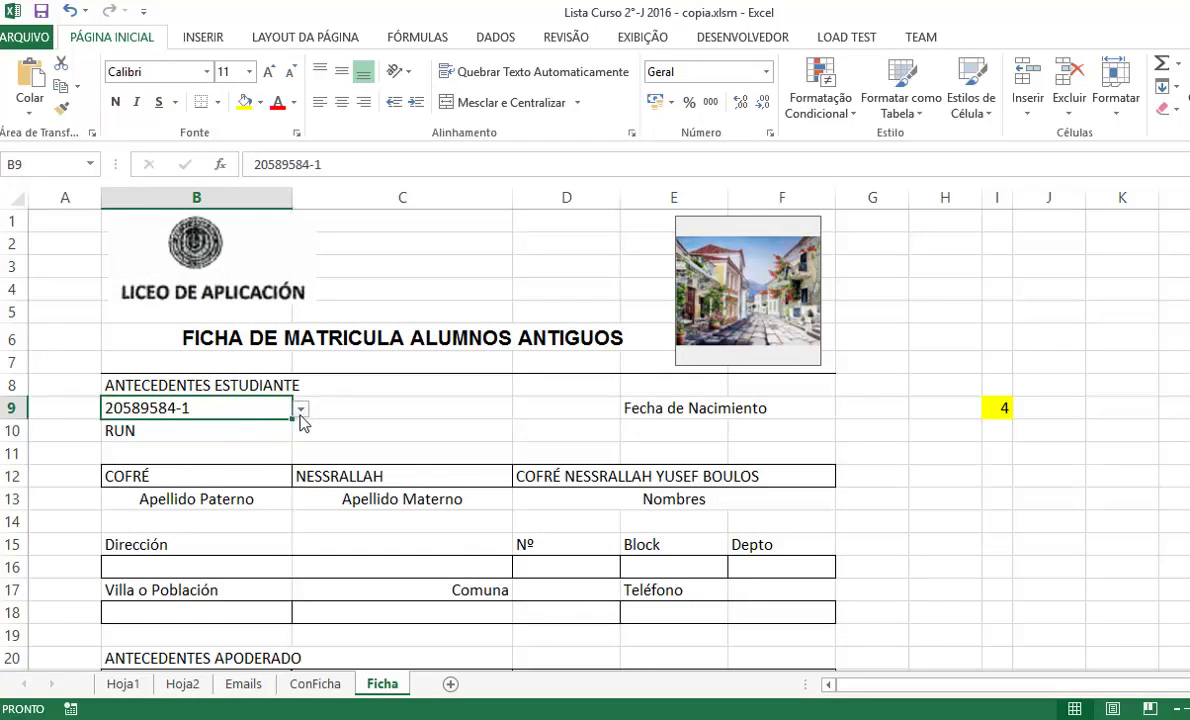
pyautogui.click(300, 408)
pyautogui.click(230, 455)
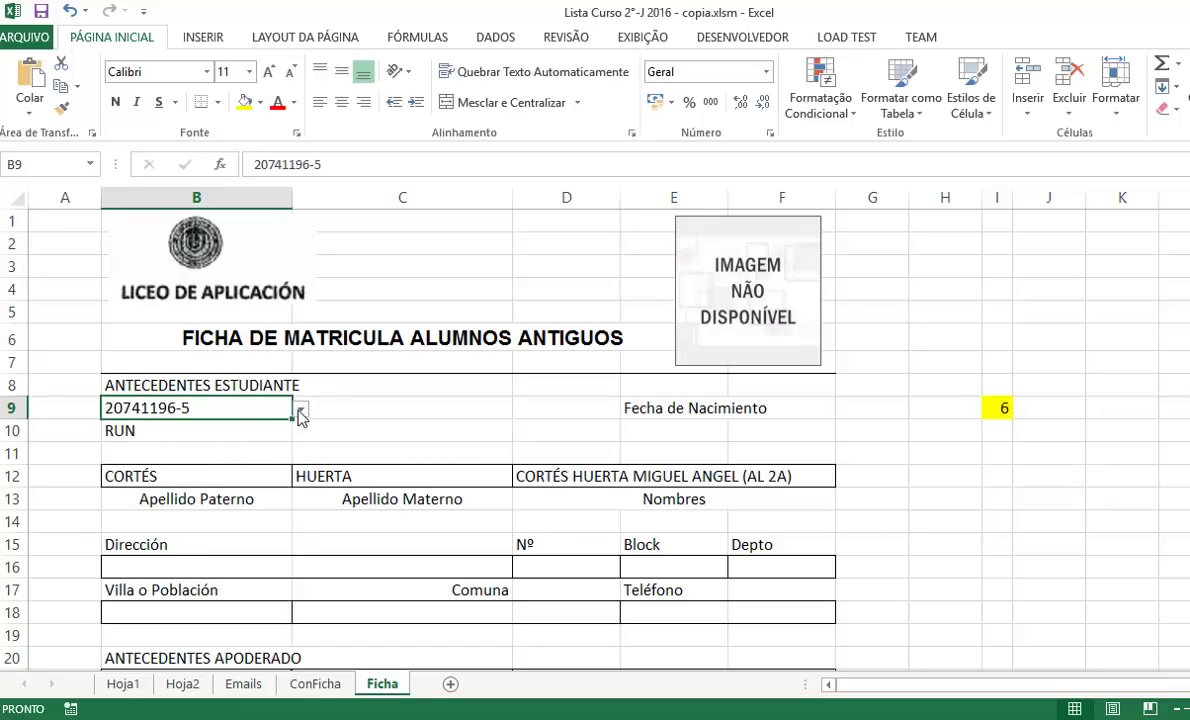
pyautogui.click(301, 418)
pyautogui.click(295, 413)
pyautogui.click(300, 409)
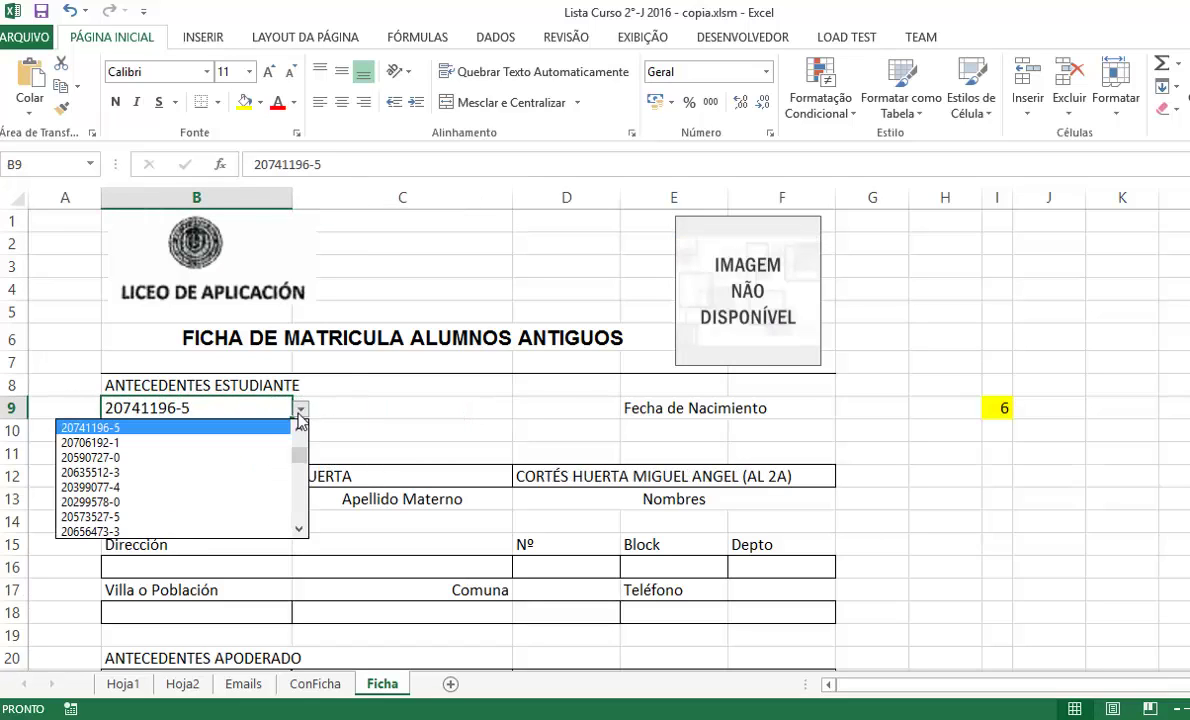
pyautogui.scroll(3, 300, 425)
pyautogui.click(230, 442)
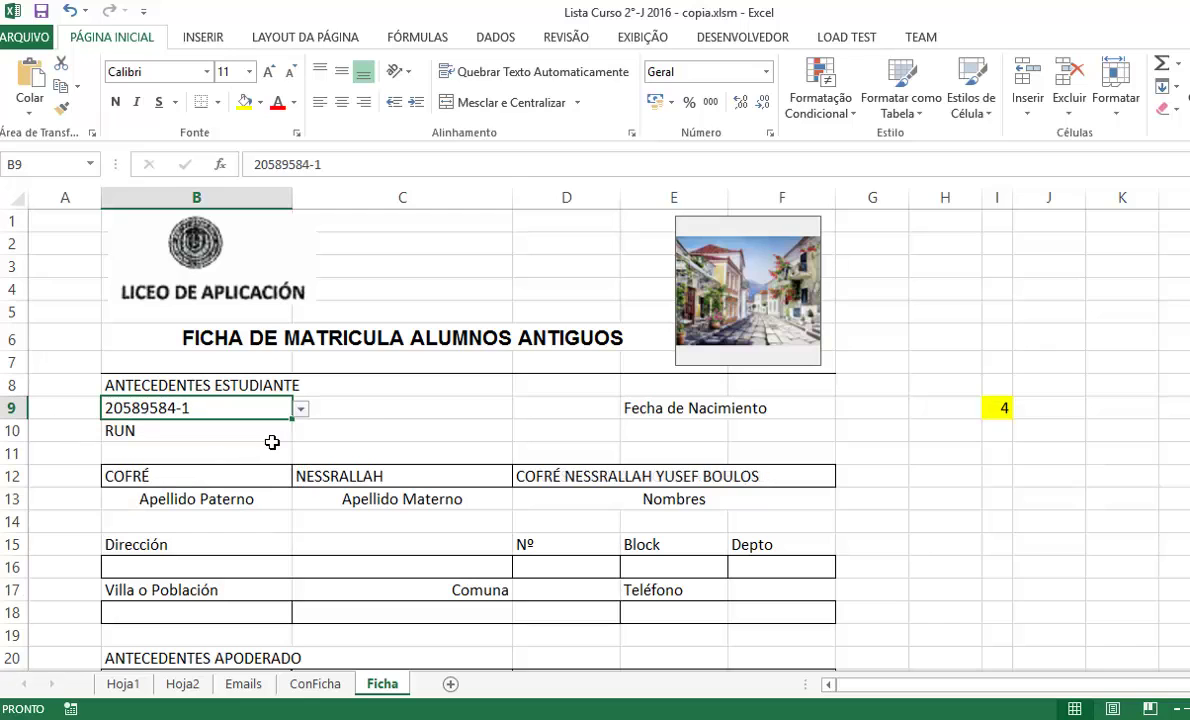
pyautogui.click(299, 411)
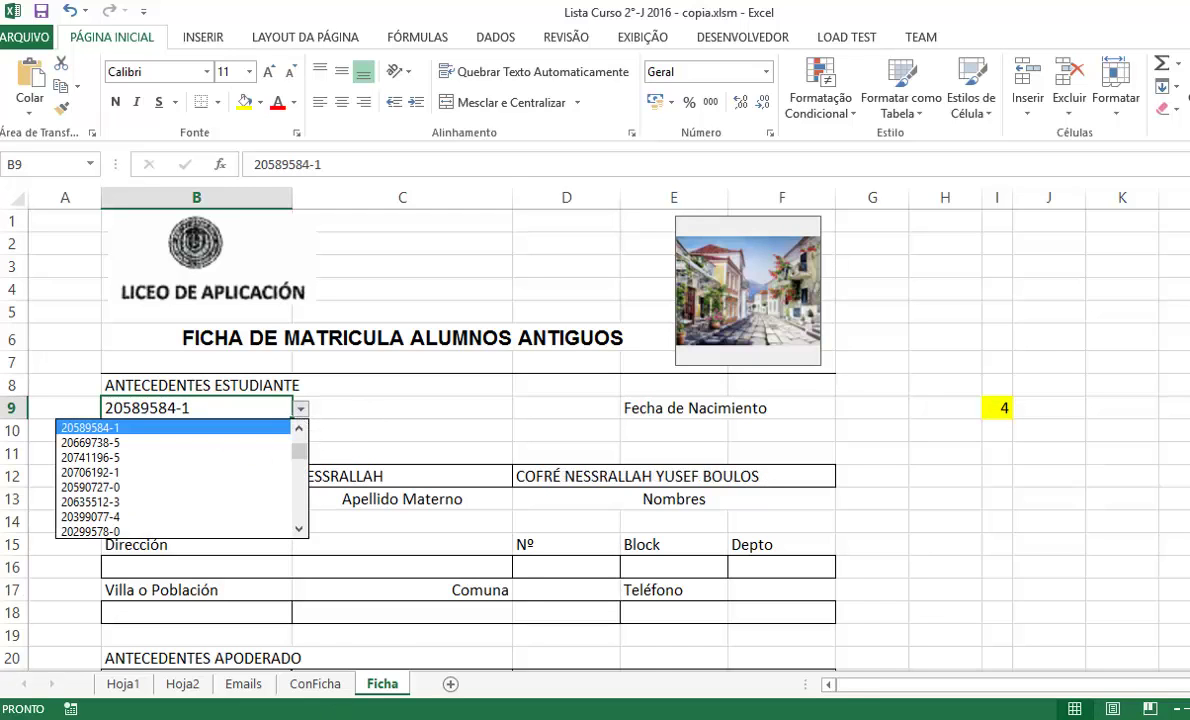
# Step: In the Ficha folder, look over the photo files and open 1.jpg in the photo viewer
pyautogui.click(705, 632)
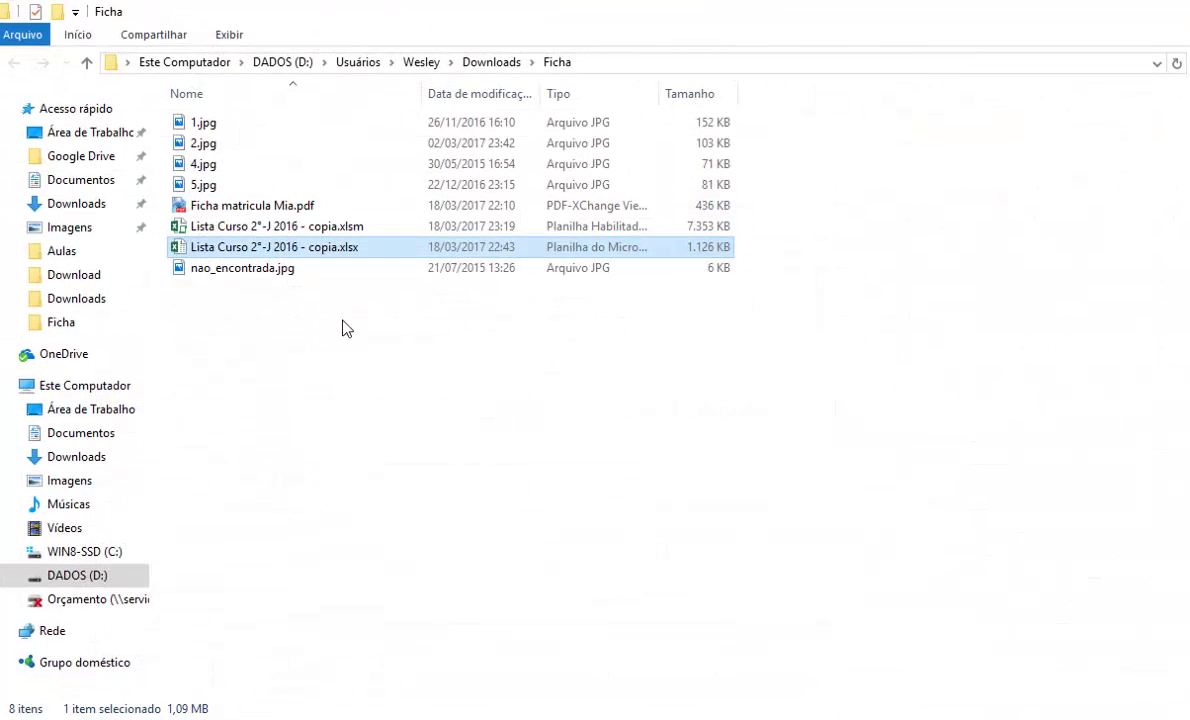
pyautogui.click(212, 123)
pyautogui.click(210, 146)
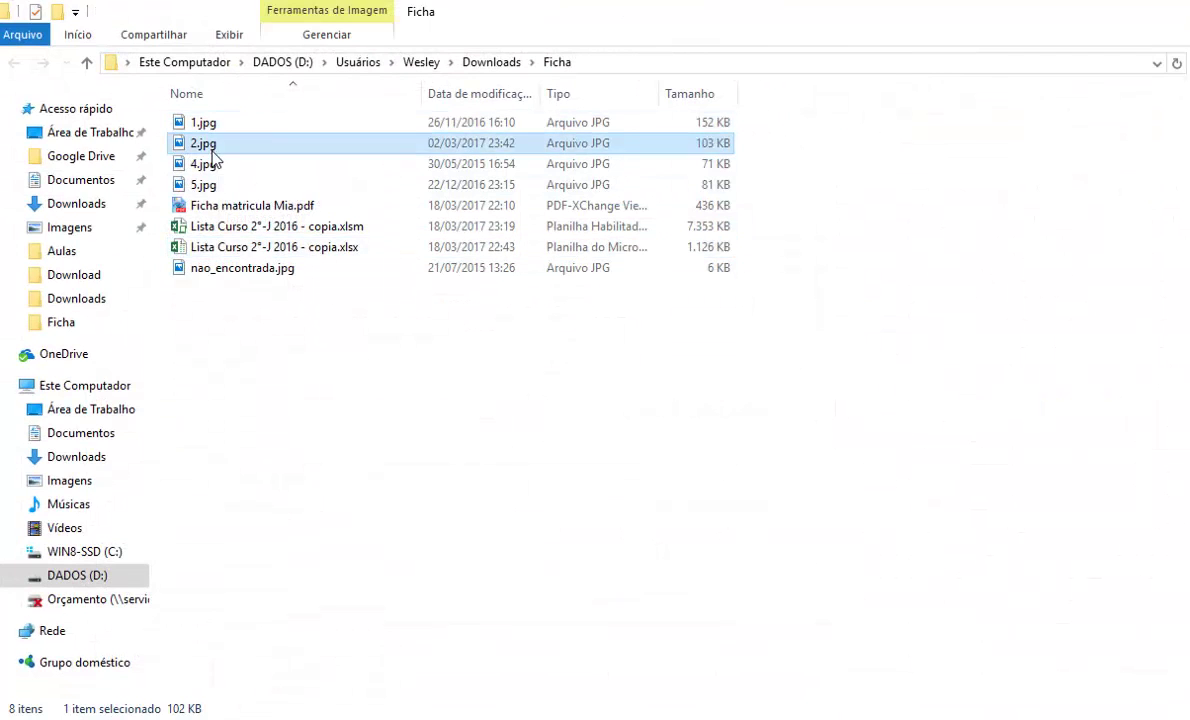
pyautogui.click(208, 164)
pyautogui.click(211, 185)
pyautogui.doubleClick(219, 122)
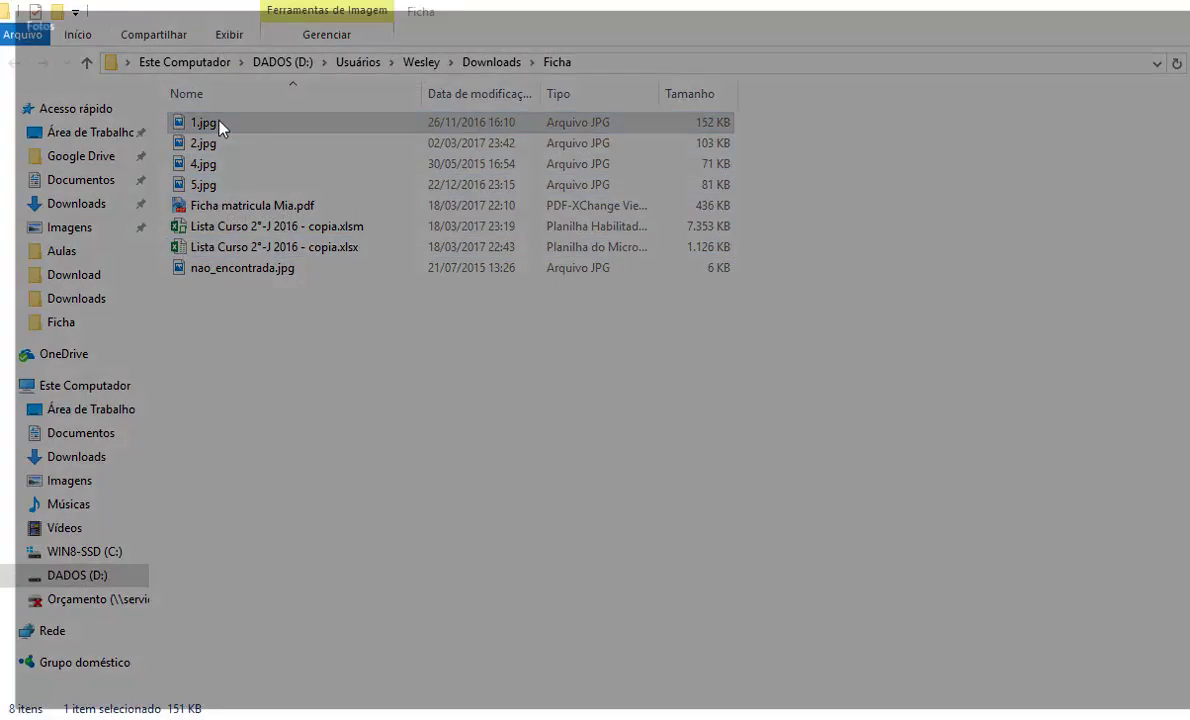
# Step: Browse the student photos forward to nao_encontrada.jpg and back to 2.jpg, then close the viewer and return to Excel
pyautogui.click(762, 689)
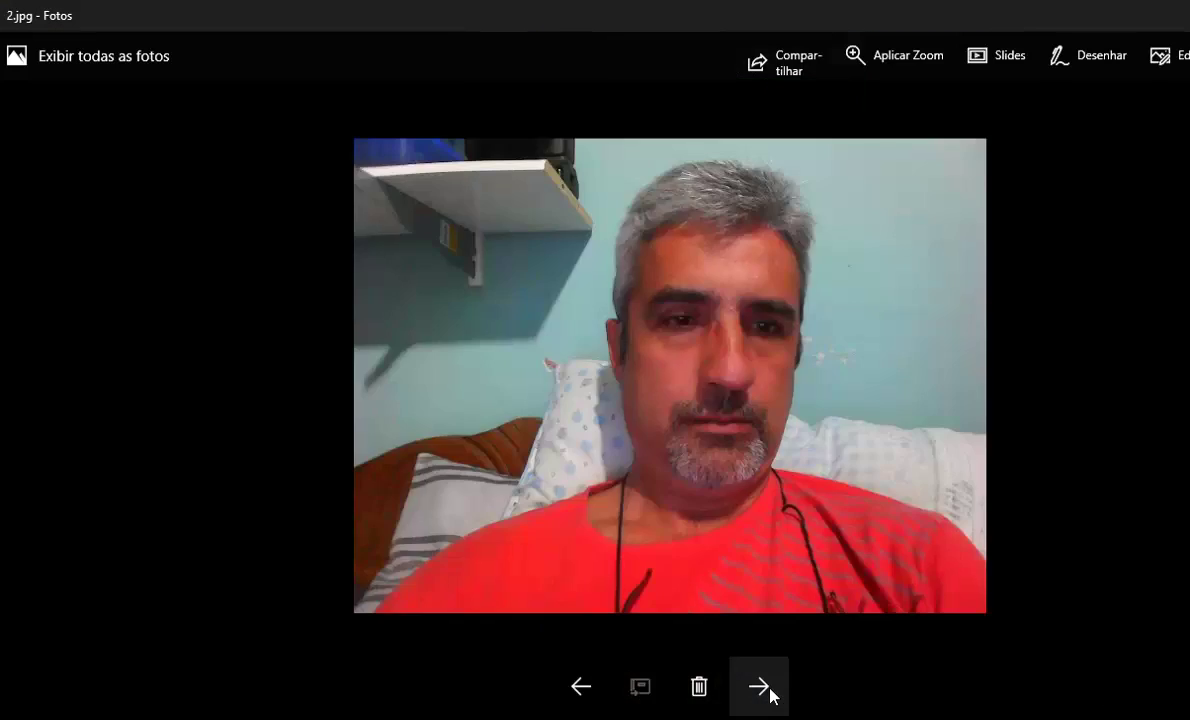
pyautogui.click(762, 689)
pyautogui.click(762, 689)
pyautogui.click(762, 688)
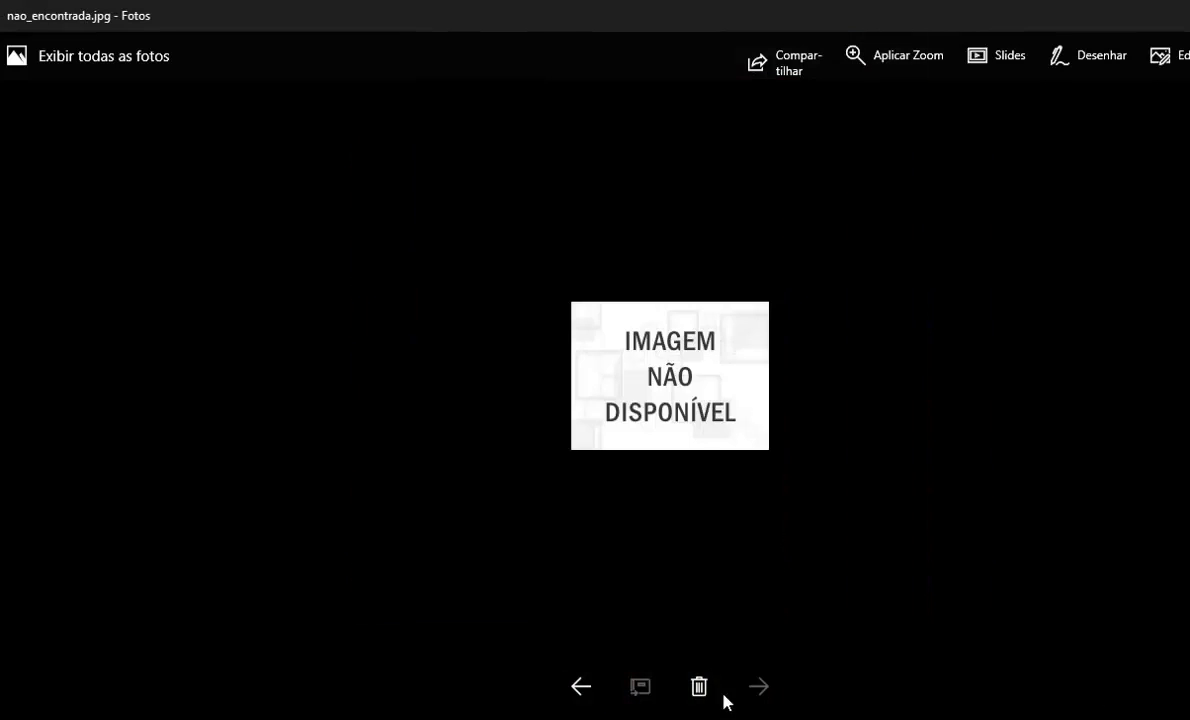
pyautogui.click(584, 695)
pyautogui.click(586, 698)
pyautogui.click(586, 698)
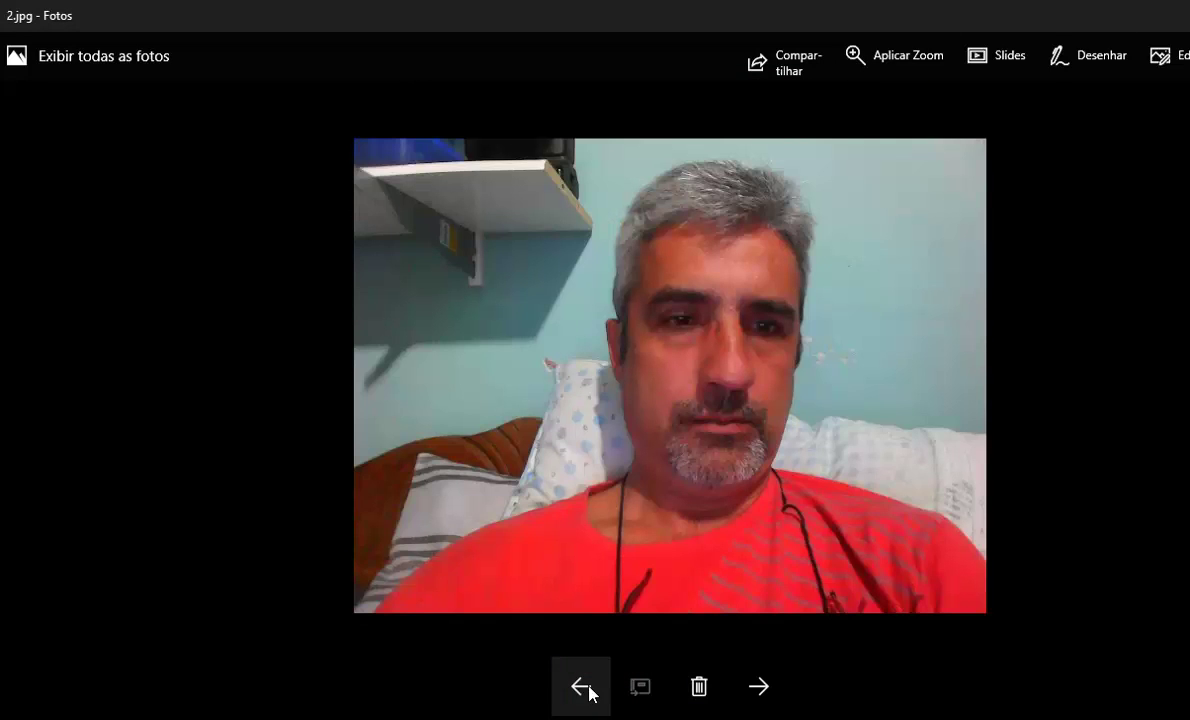
pyautogui.hotkey('alt', 'F4')
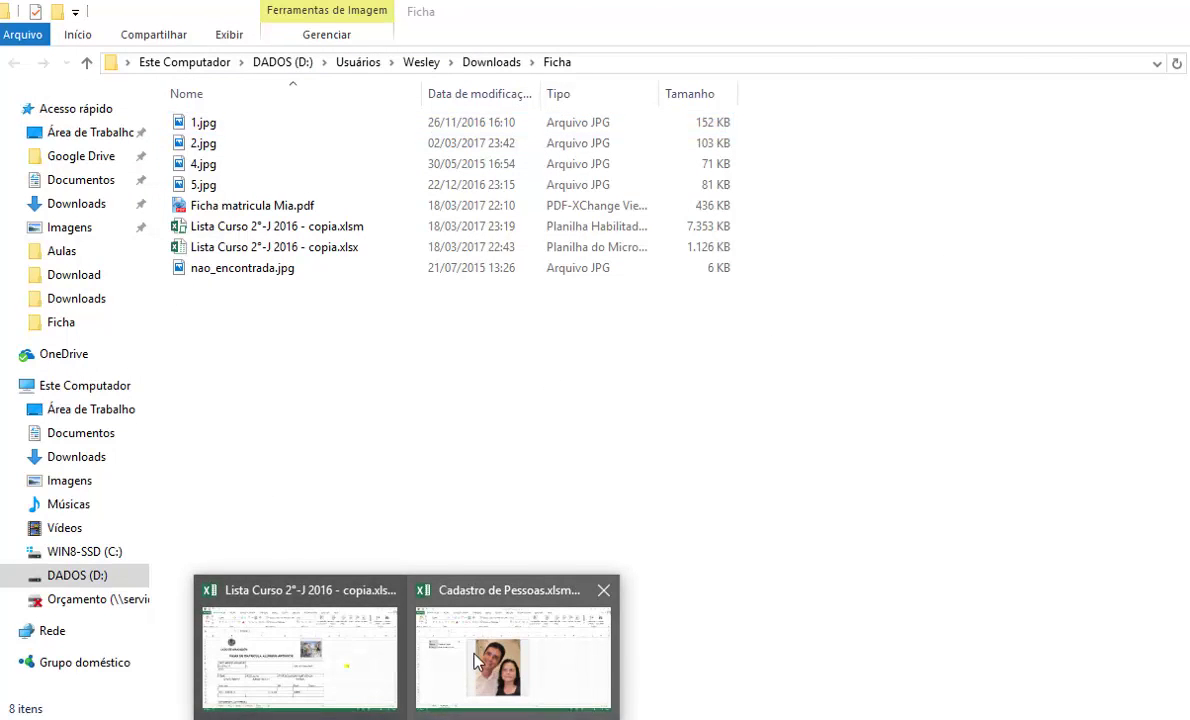
pyautogui.click(476, 655)
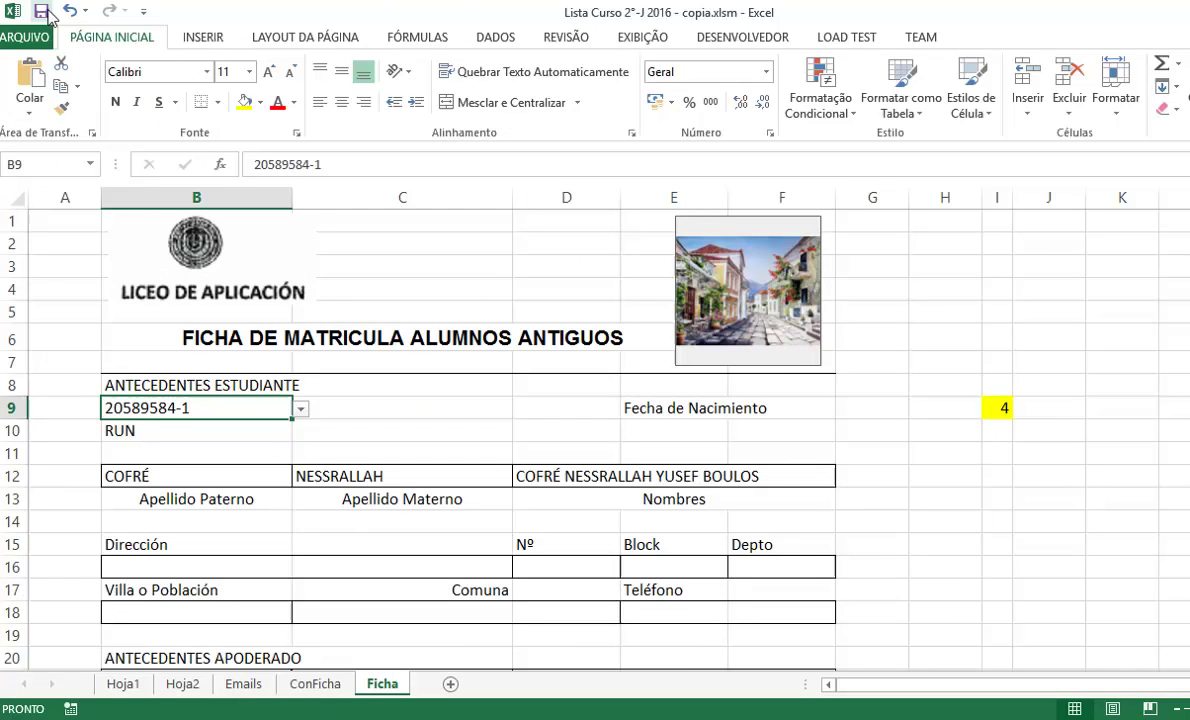
# Step: Save the enrollment workbook, accept the Document Inspector warning, and reselect cells F10 and D3
pyautogui.click(41, 11)
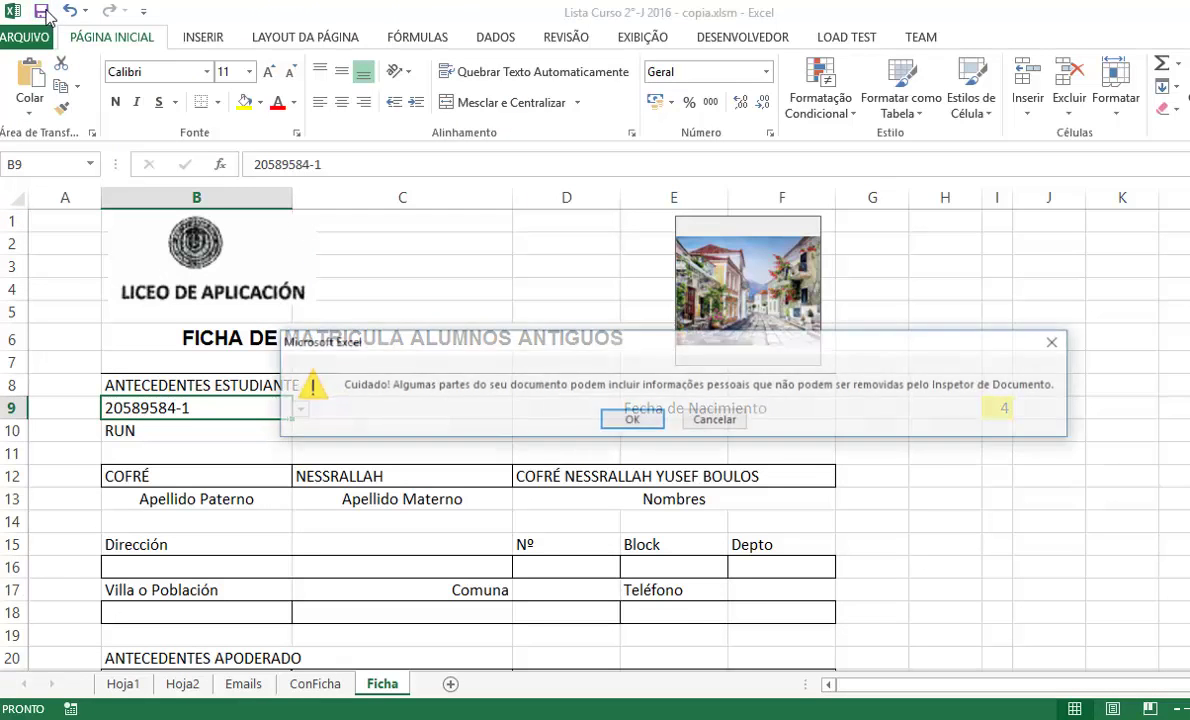
pyautogui.click(632, 419)
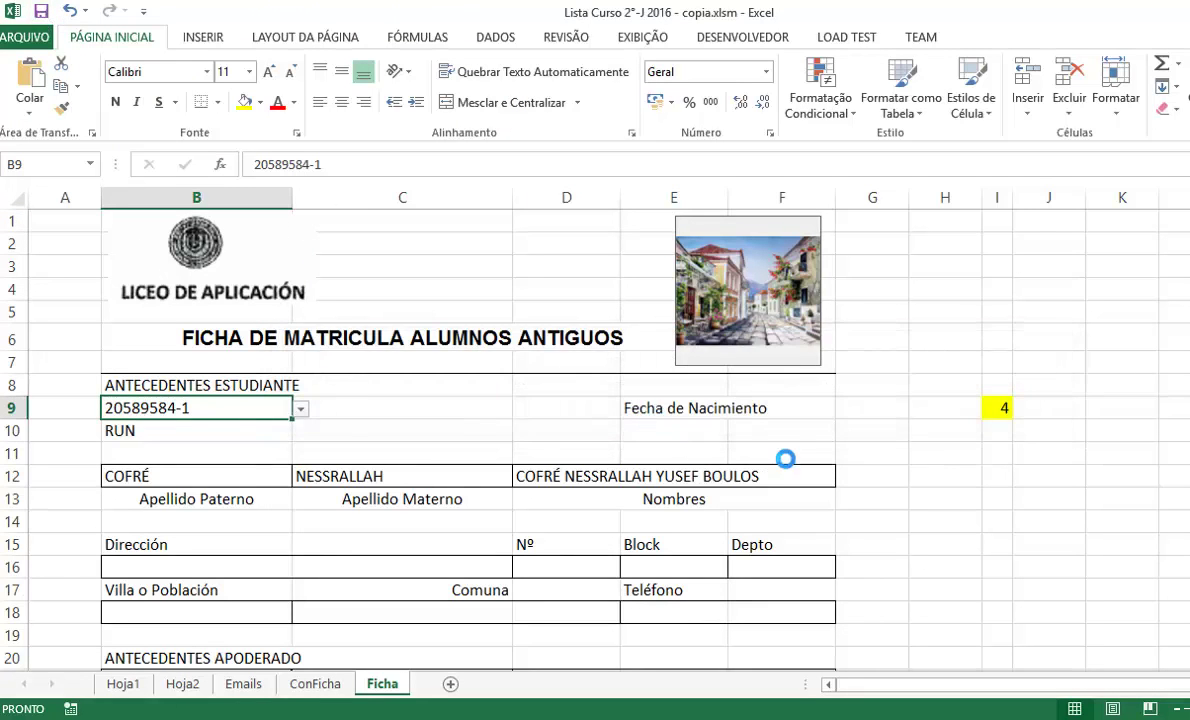
pyautogui.click(832, 432)
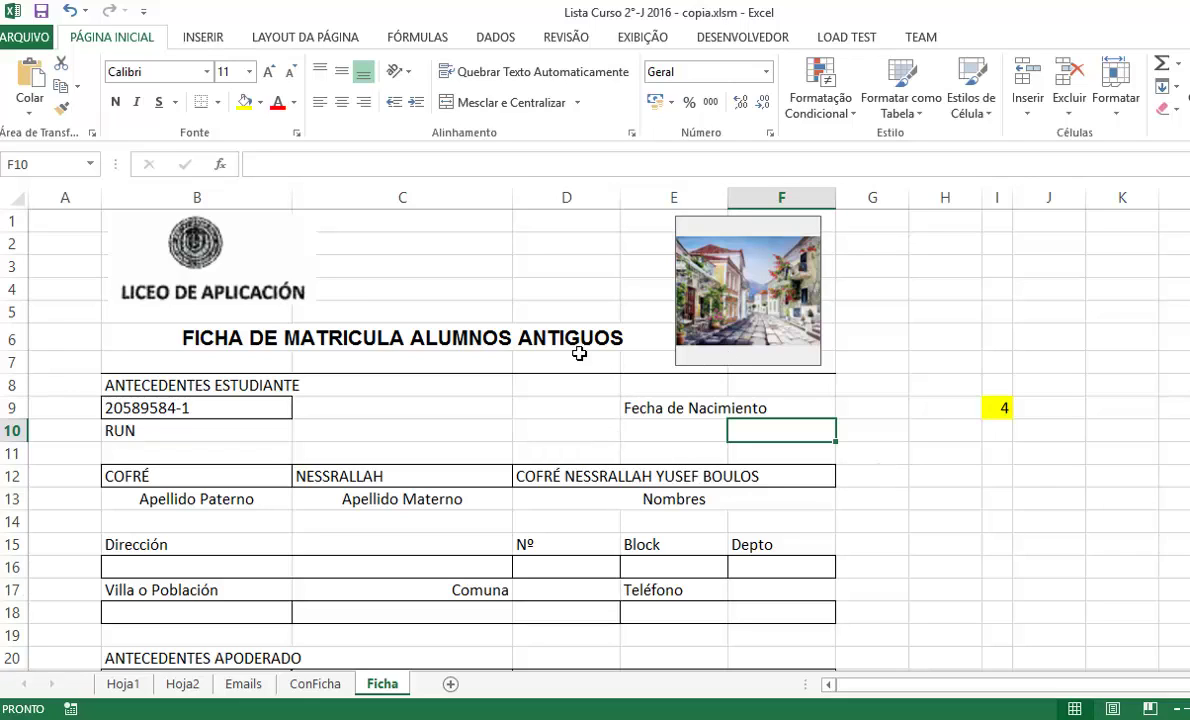
pyautogui.click(550, 272)
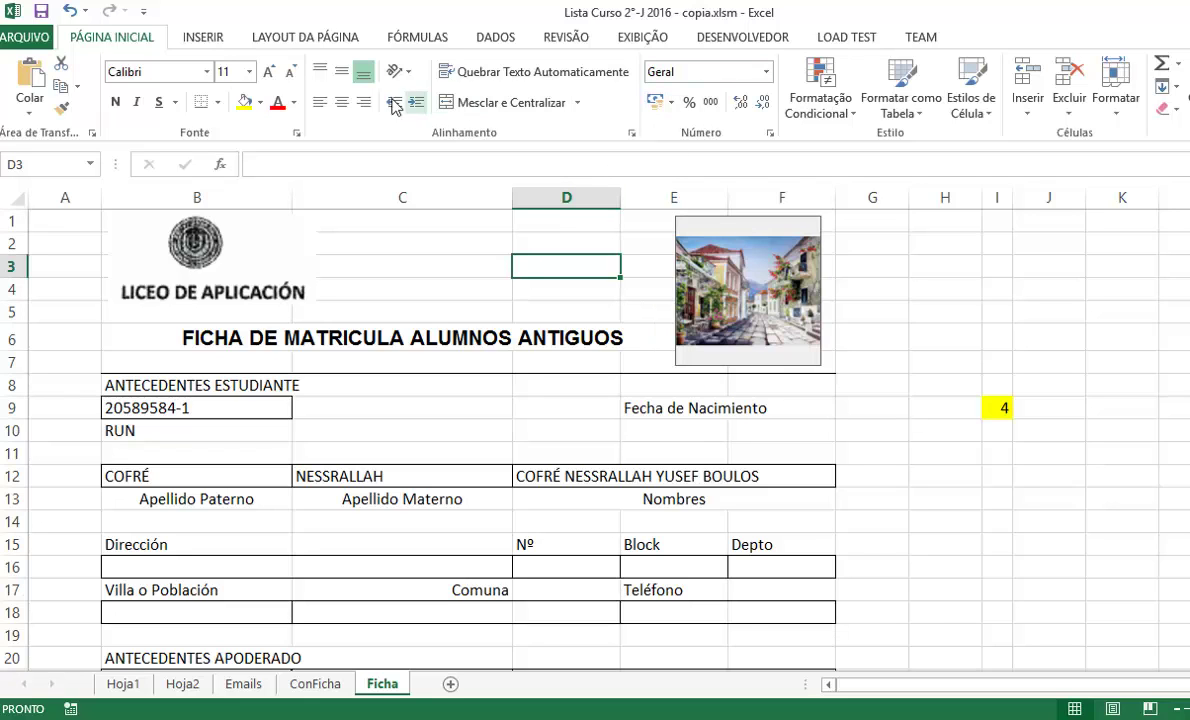
# Step: Save the workbook in the Ficha folder as macro-enabled 'Mascara Ficha.xlsm'
pyautogui.click(25, 37)
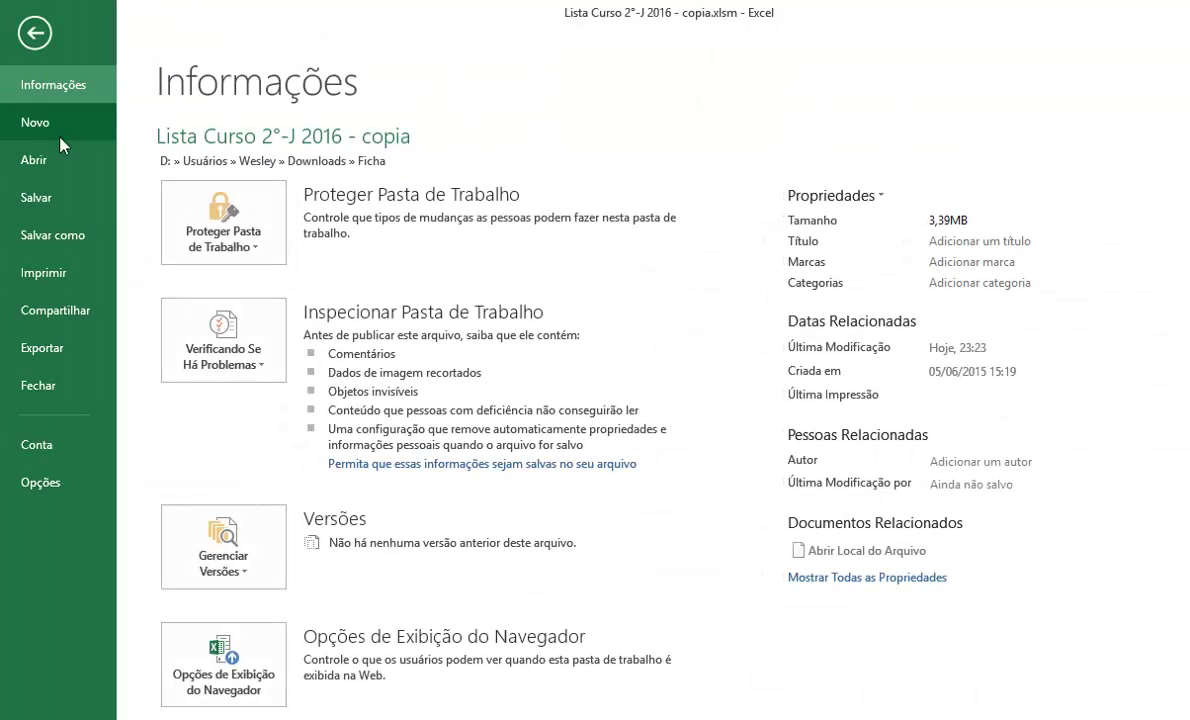
pyautogui.click(70, 232)
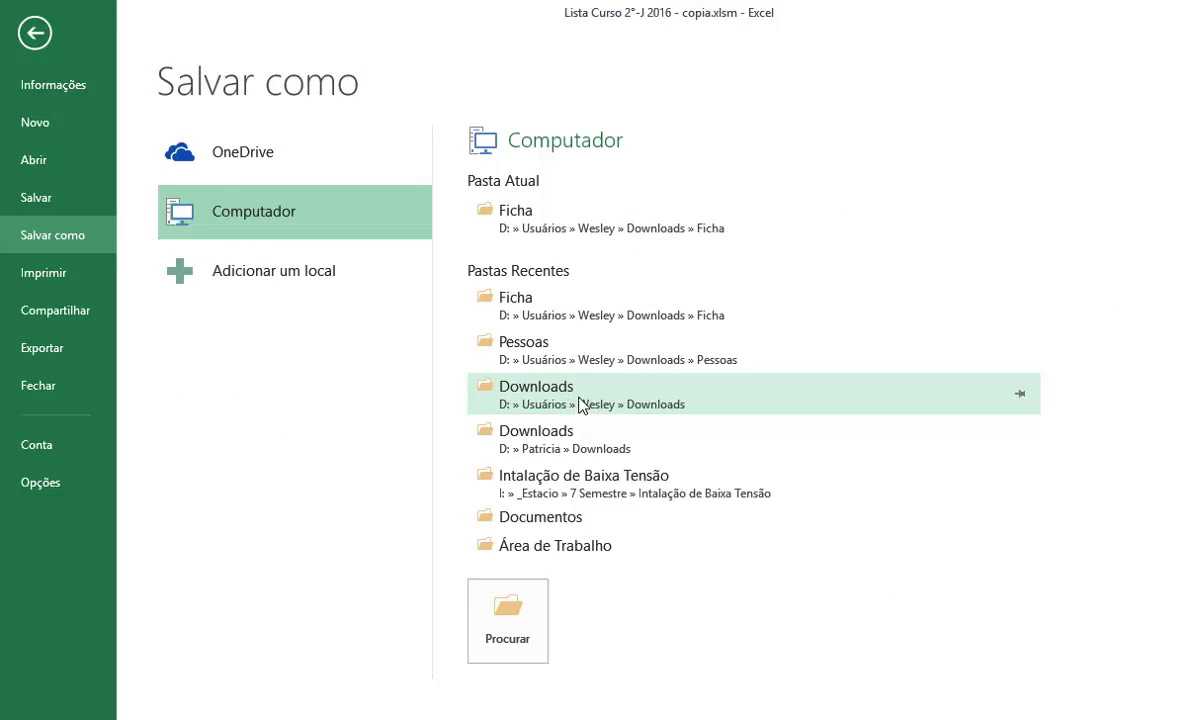
pyautogui.click(565, 230)
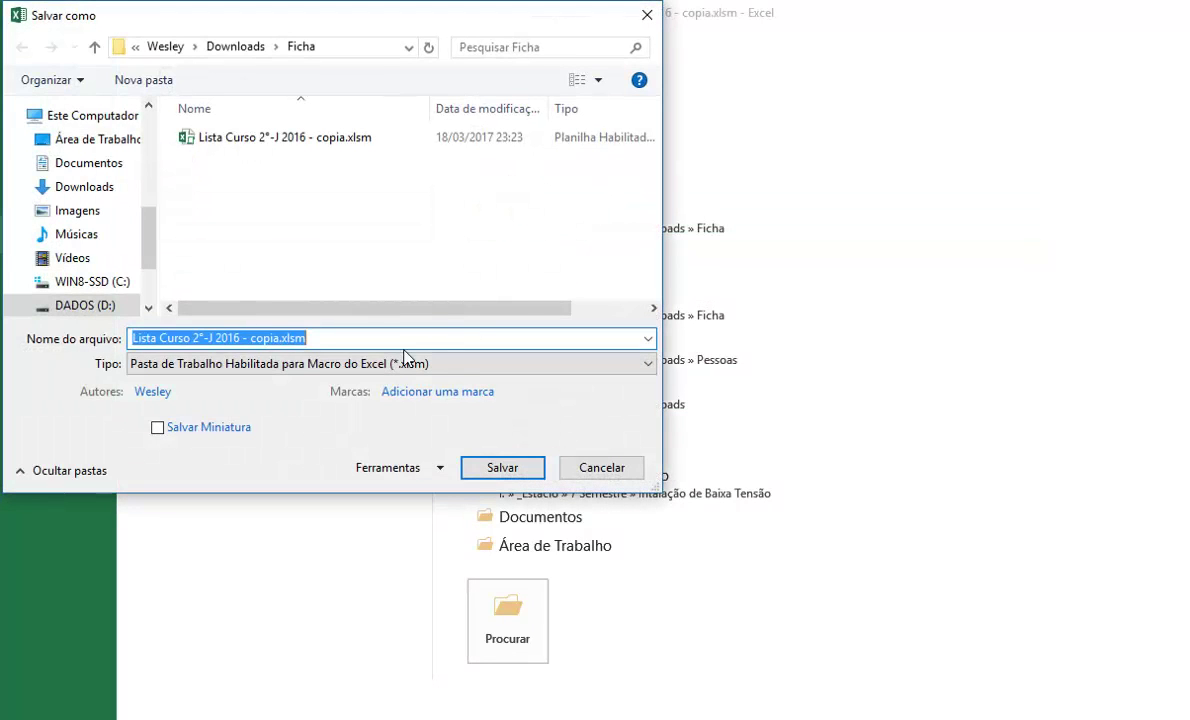
pyautogui.write('Mascara Ficha')
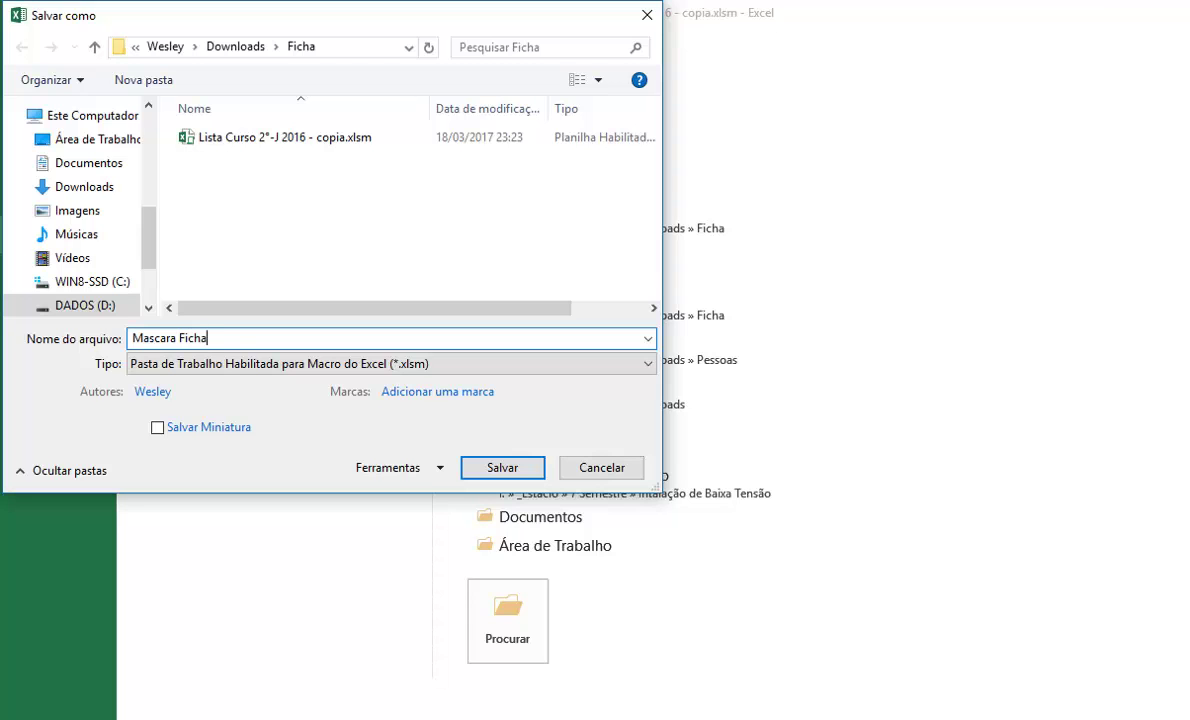
pyautogui.press('Return')
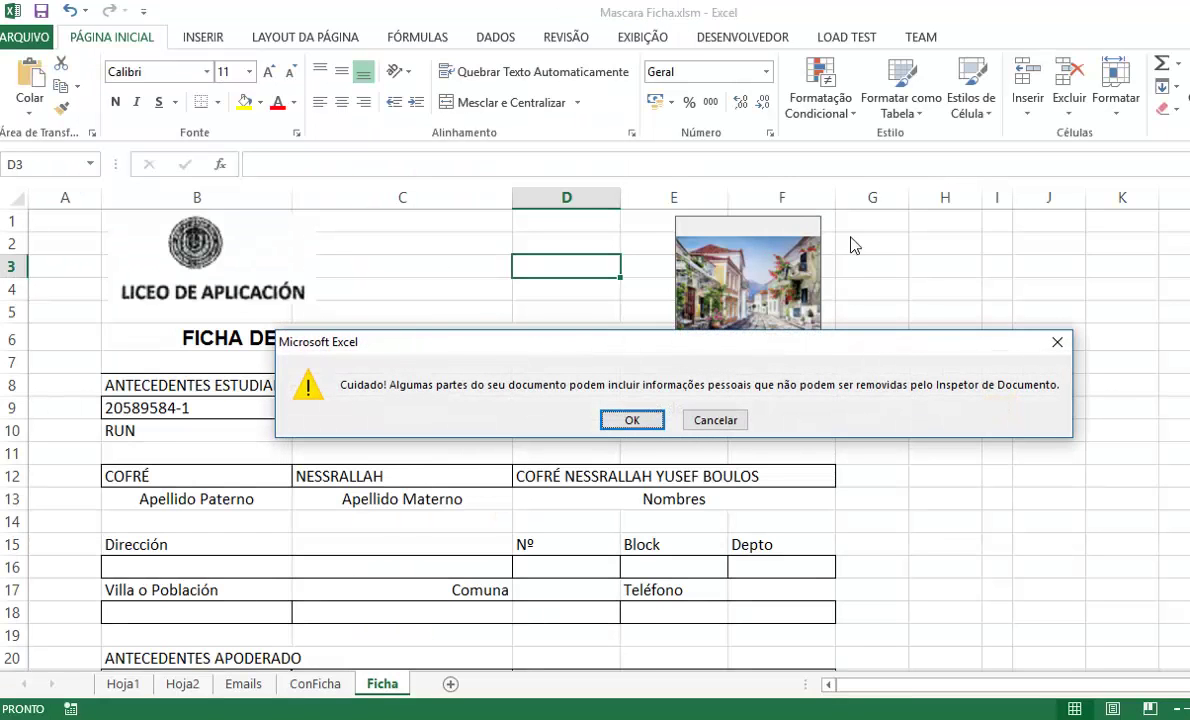
# Step: Close the personal-information warning with OK and select empty cell G6
pyautogui.click(630, 420)
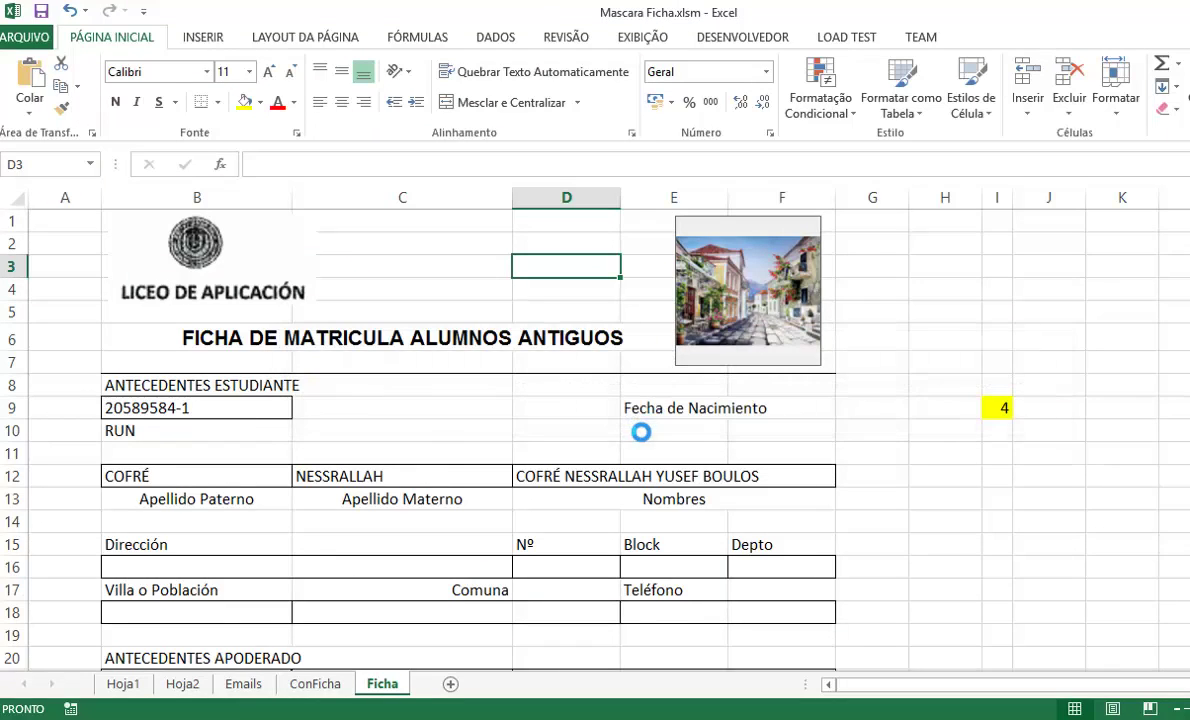
pyautogui.click(872, 338)
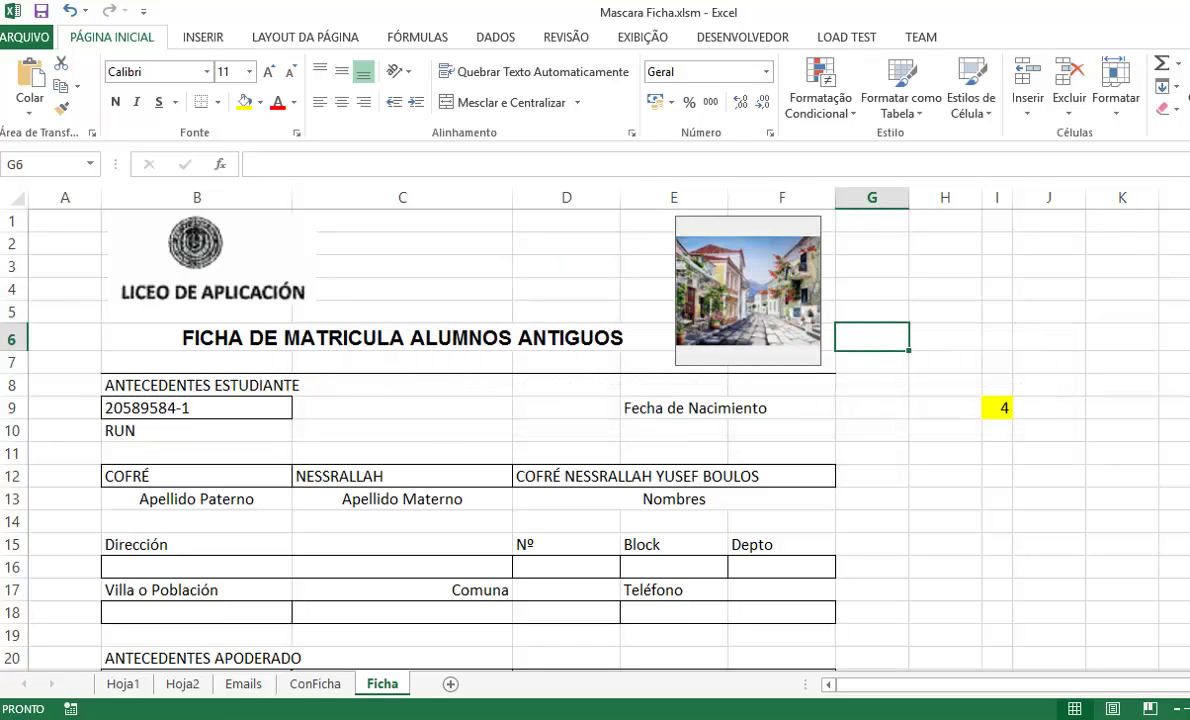